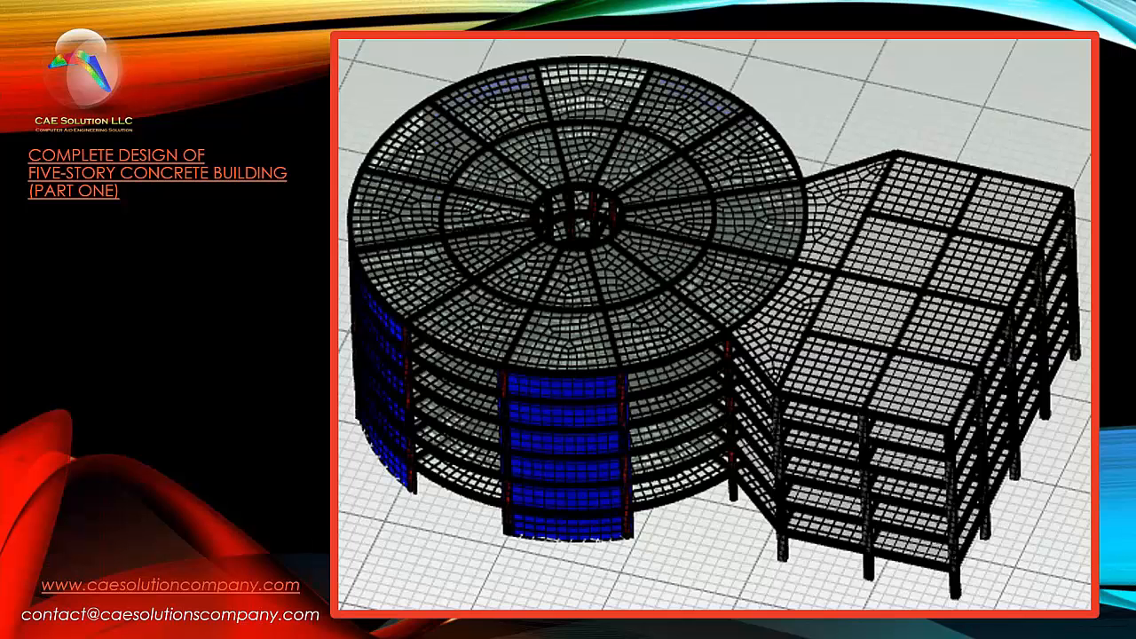
- End the slide show and switch to the CivilFEM window with the empty model
left_click(865, 276)
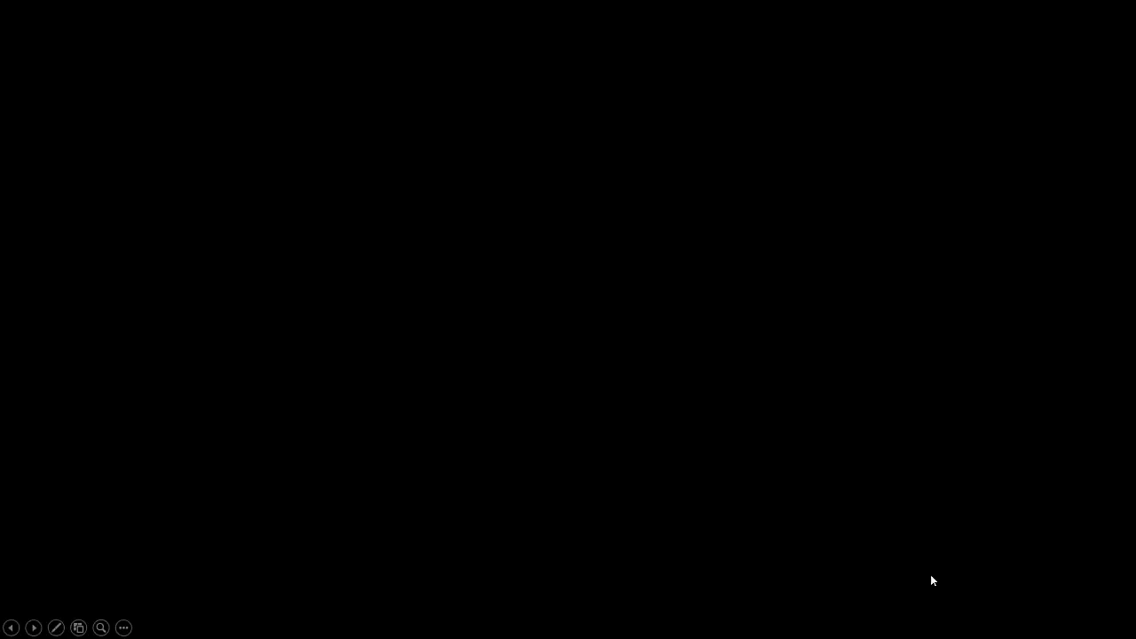
left_click(1027, 489)
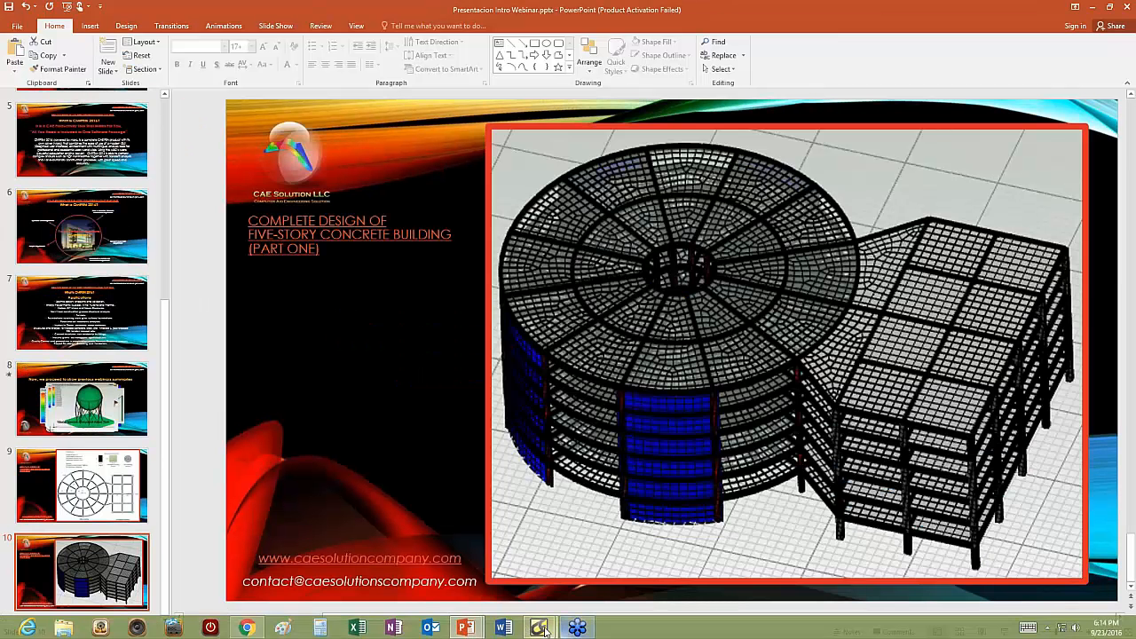
mouse_move(538, 627)
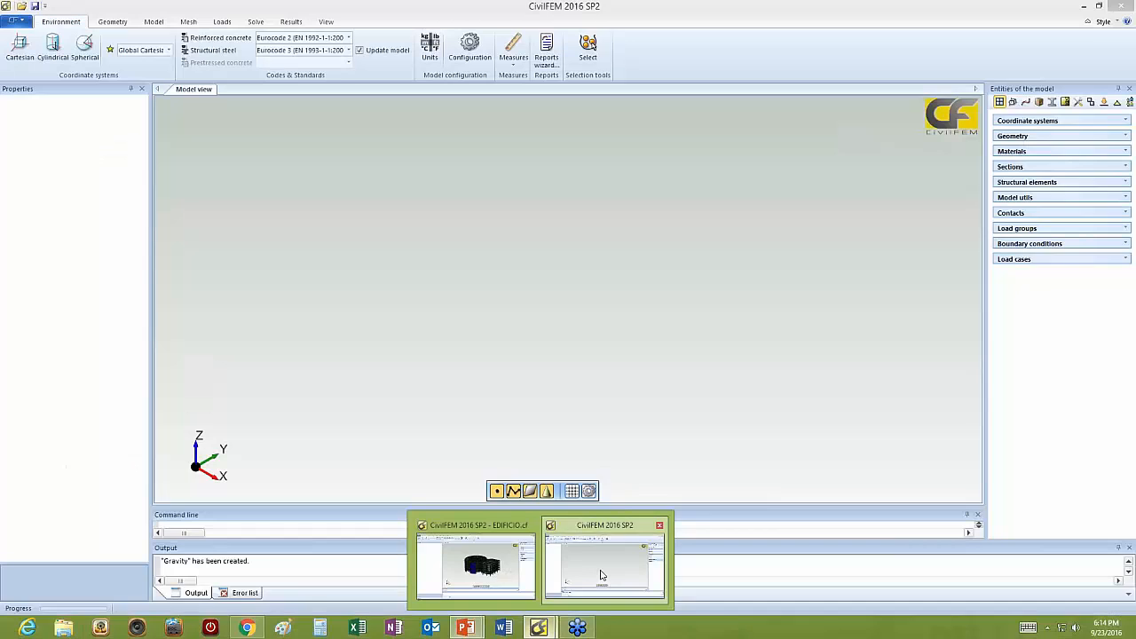
left_click(597, 578)
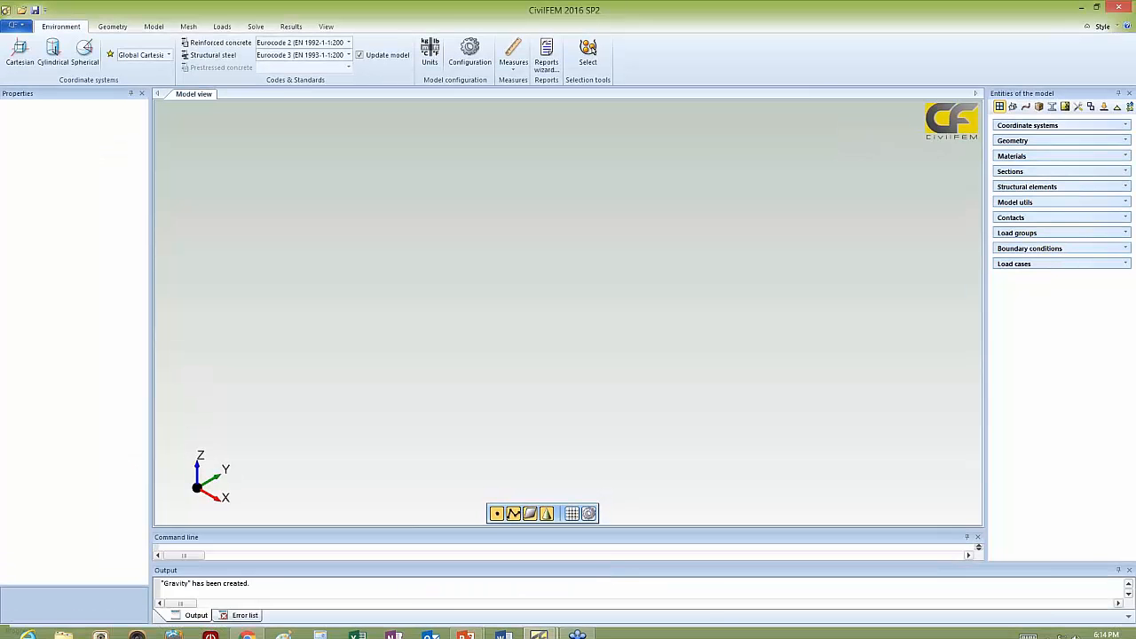
- Create a new 3D static structural model, discarding the active one without saving
left_click(23, 29)
left_click(28, 48)
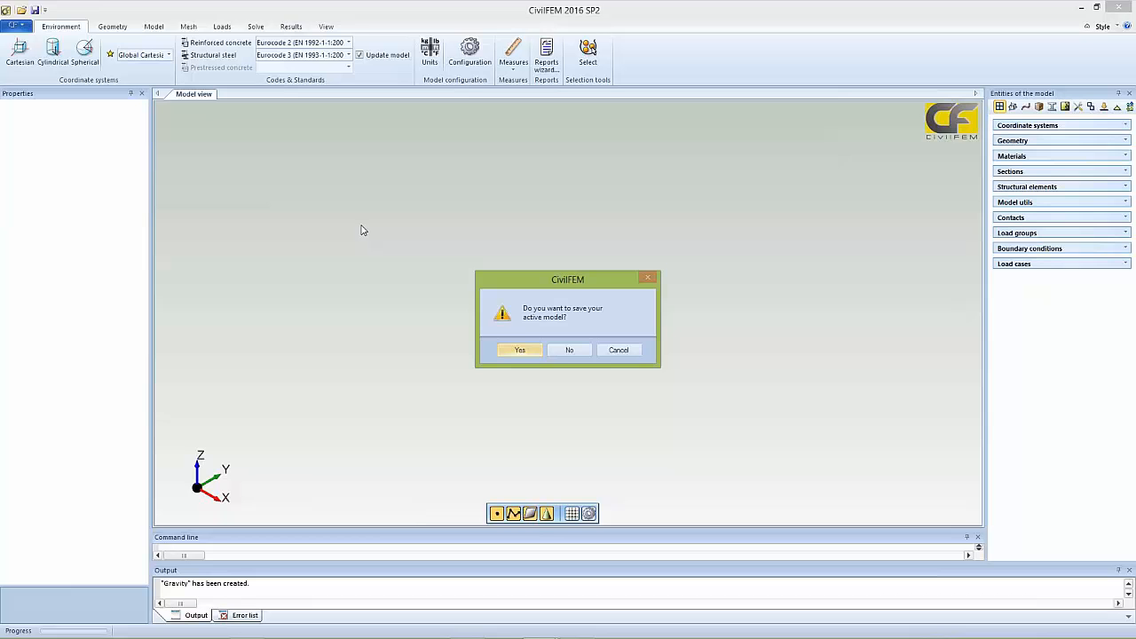
left_click(559, 350)
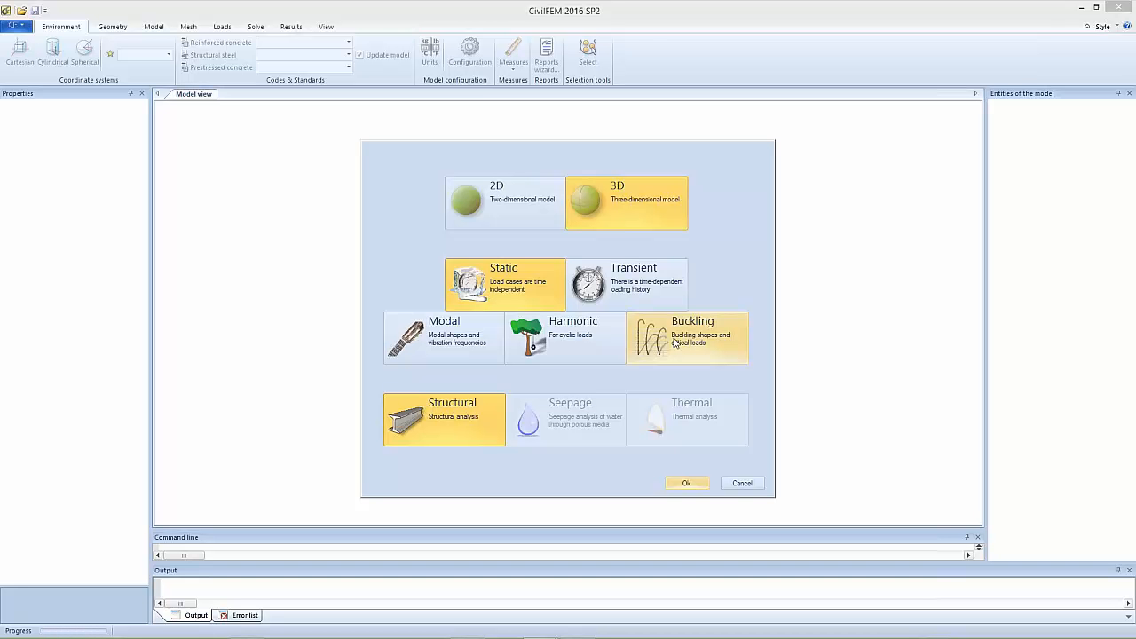
left_click(687, 484)
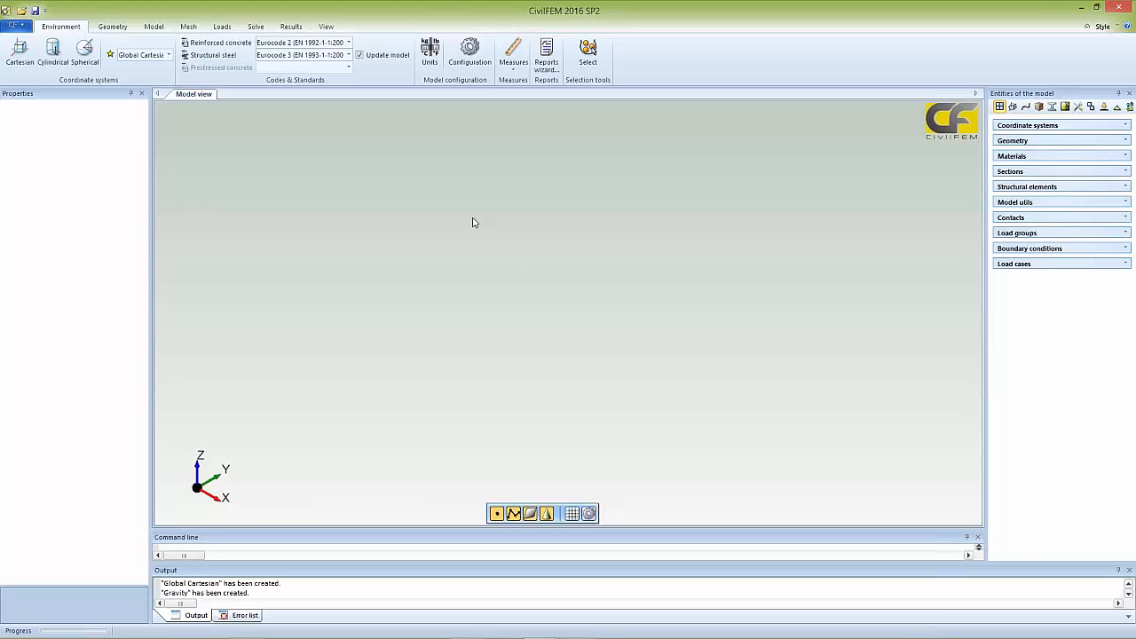
- Save the new model as a binary database named model in the PP folder
left_click(34, 11)
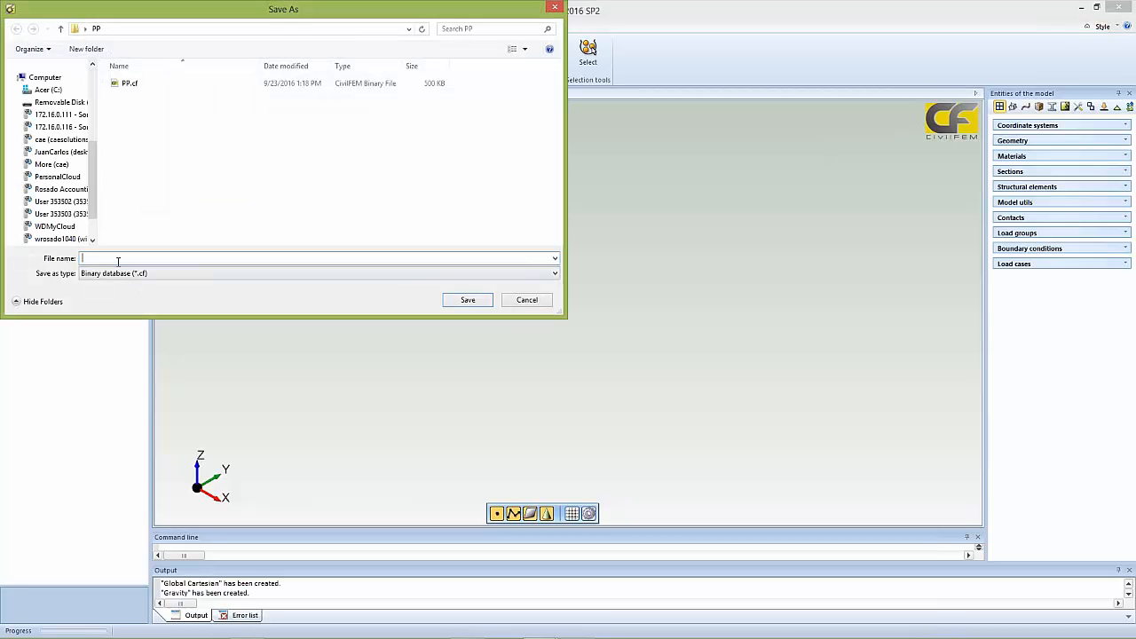
type("model")
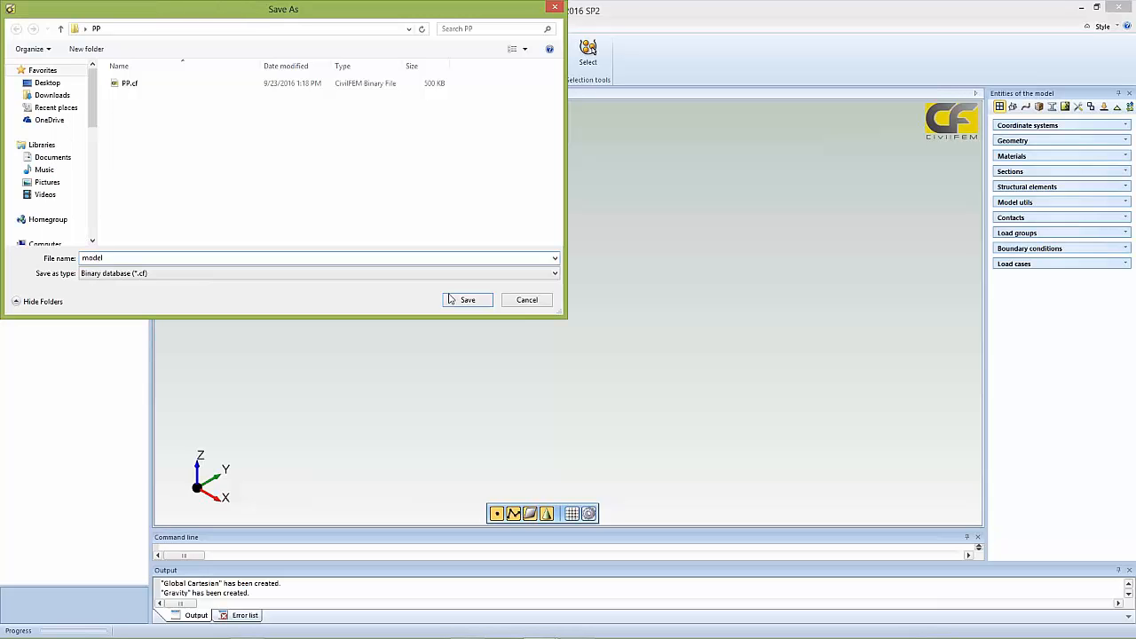
left_click(461, 300)
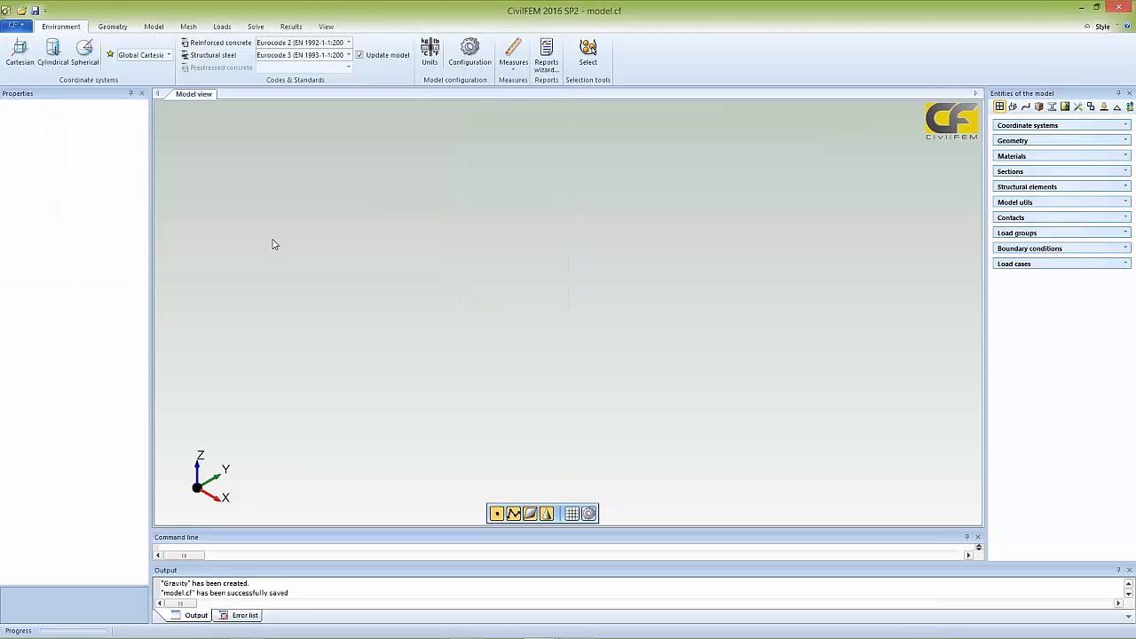
- Show the script editor and widen it beside the model view
left_click(328, 27)
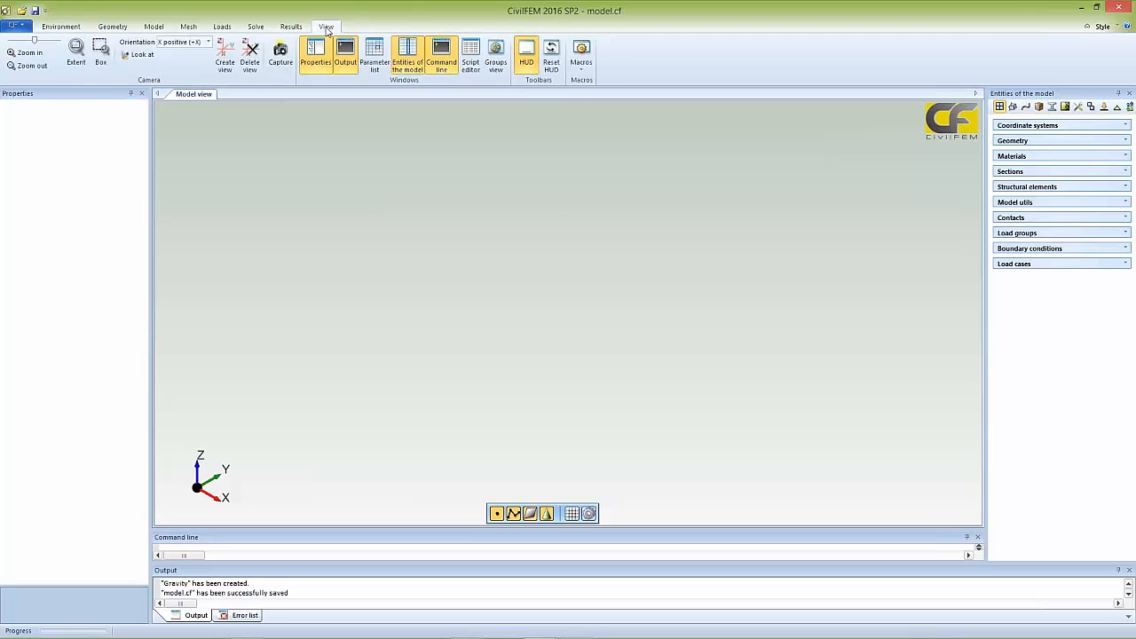
left_click(471, 61)
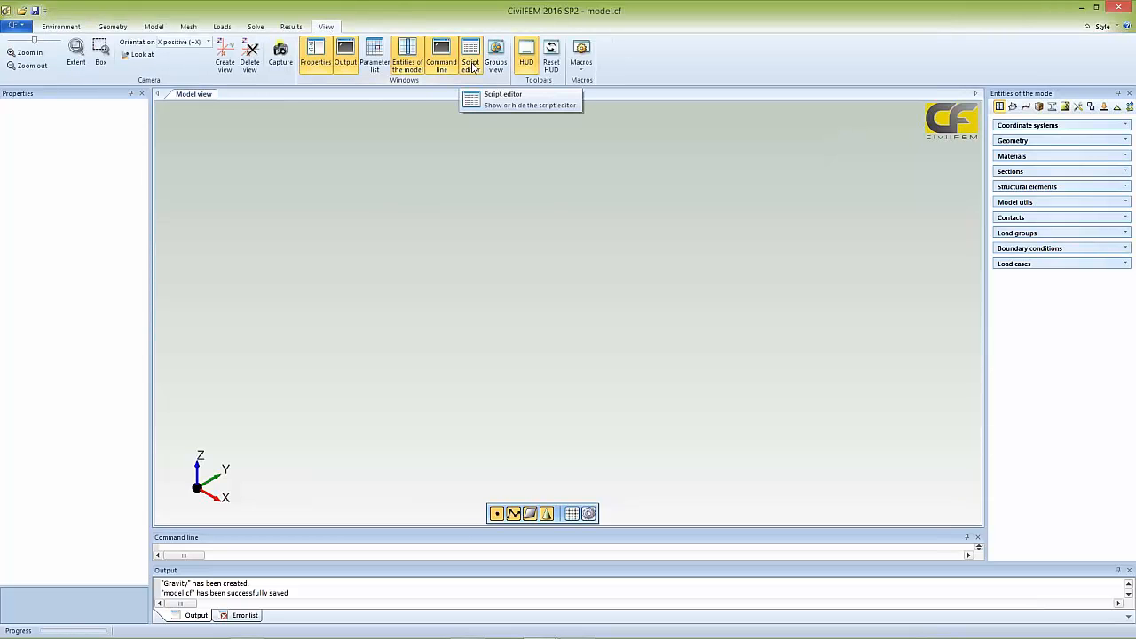
left_click_drag(877, 190, 701, 190)
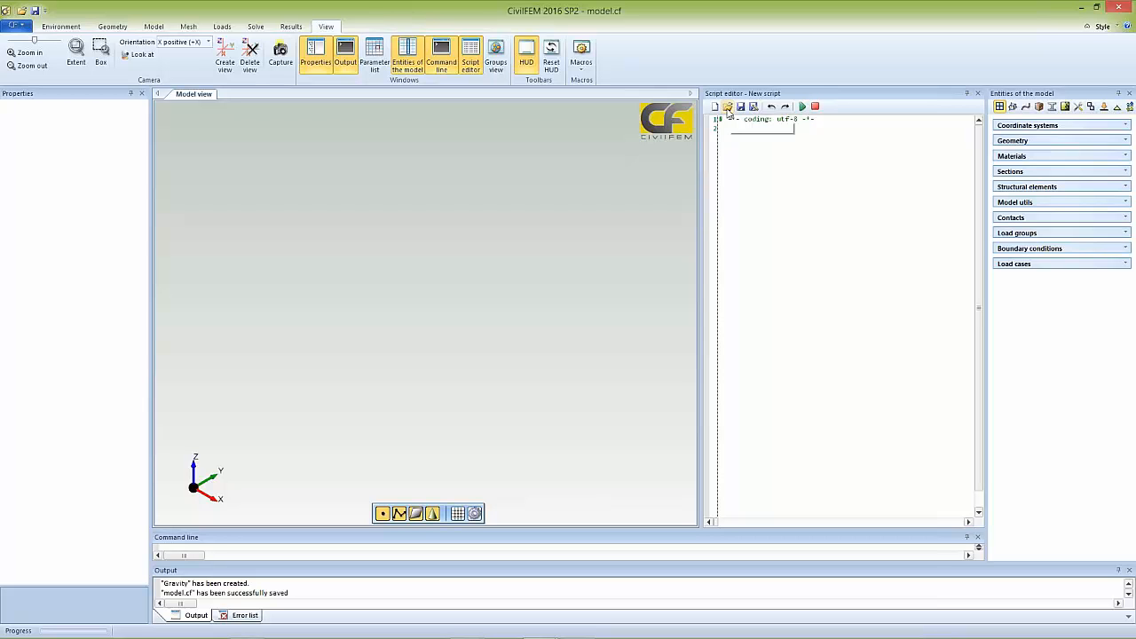
- Open the Python script py_building_onlyGeom.py from the Scripts folder inside Webinar CivilFEM on the desktop
left_click(727, 107)
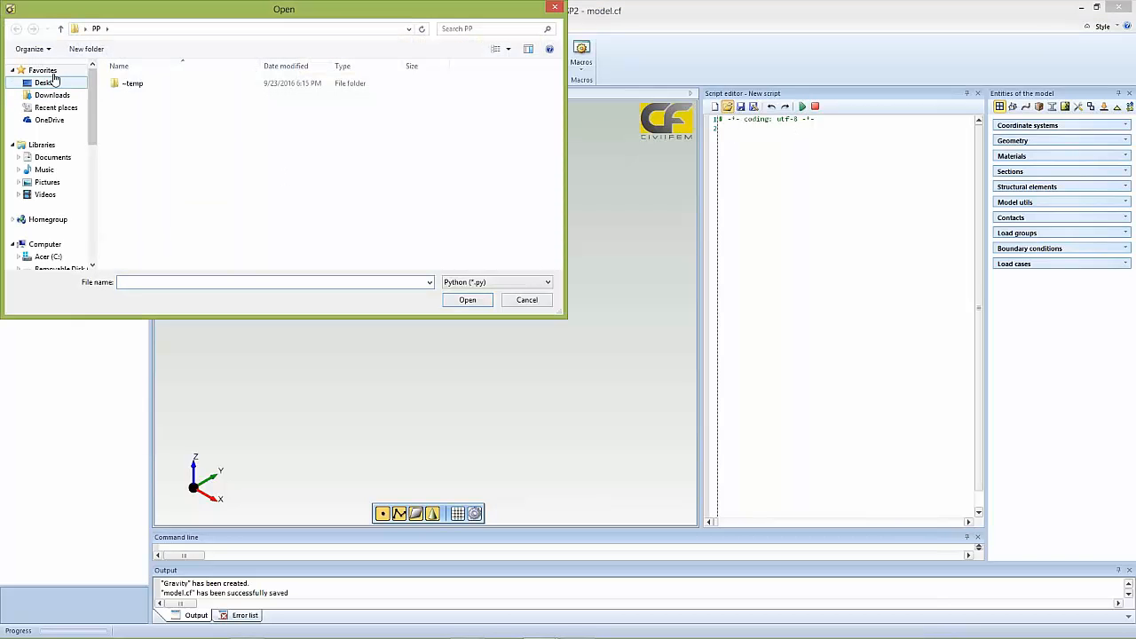
left_click(61, 29)
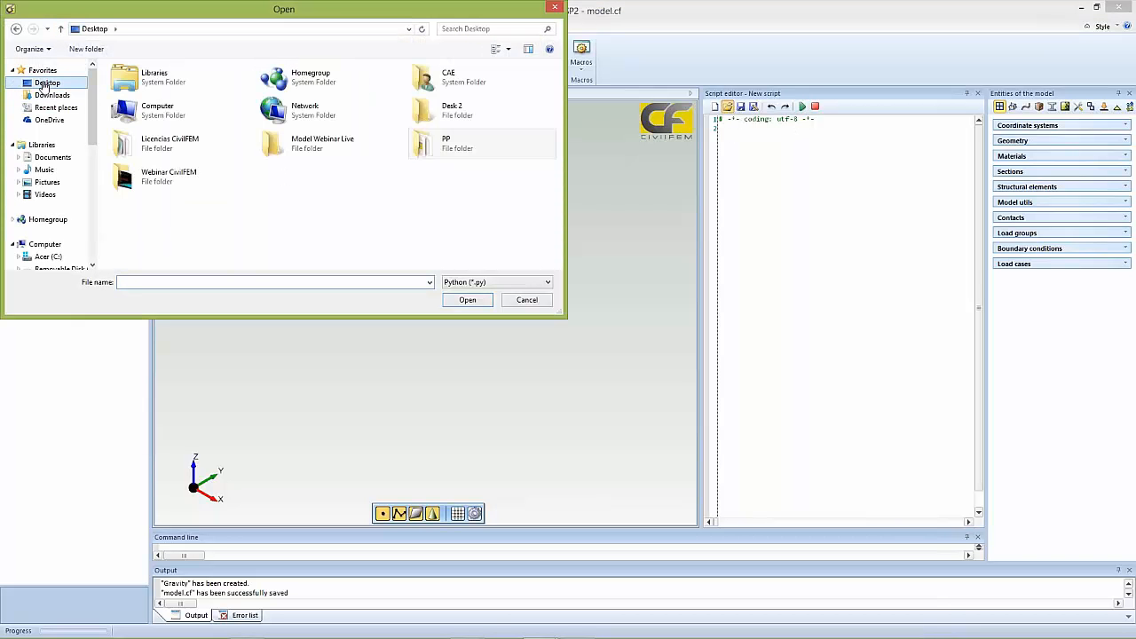
double_click(165, 182)
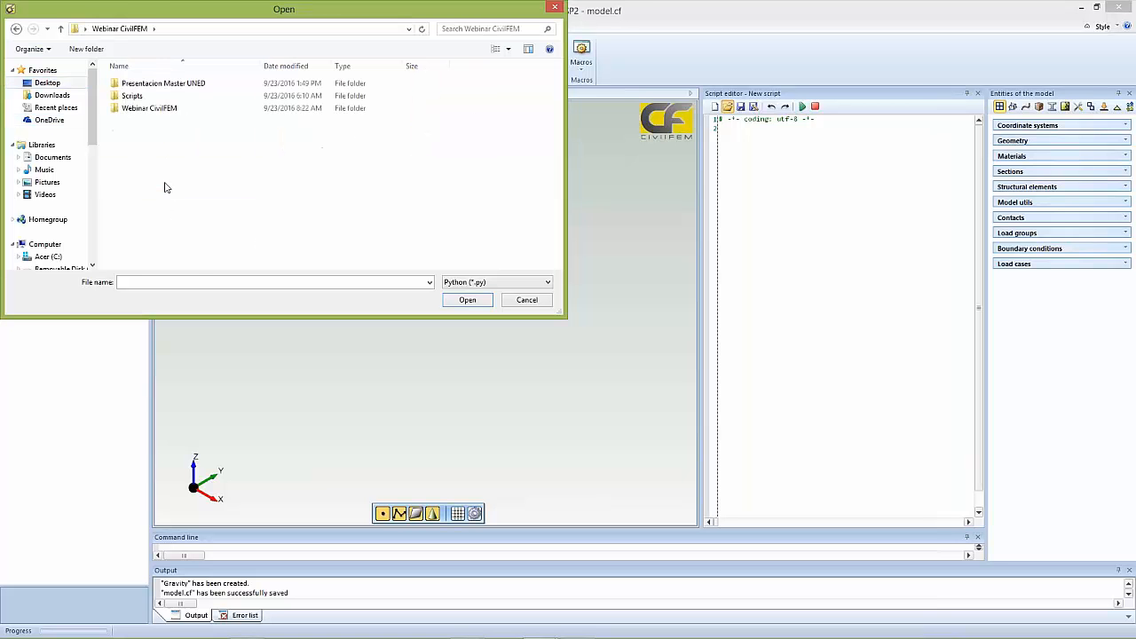
left_click(132, 98)
double_click(132, 97)
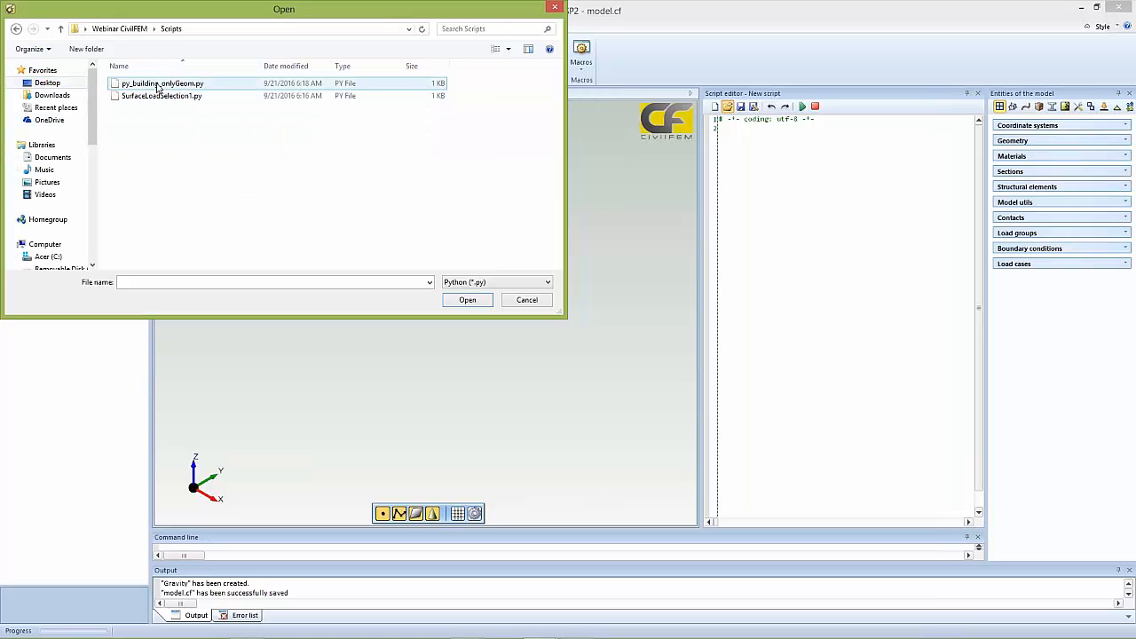
left_click(160, 84)
left_click(467, 300)
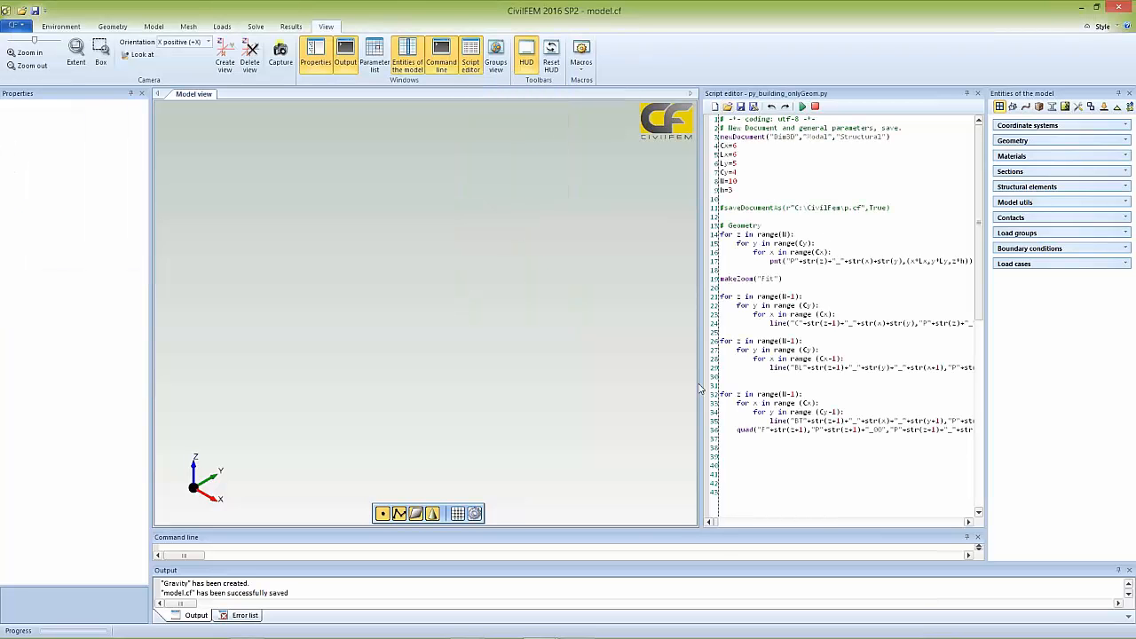
- Run the building script to generate its geometry and inspect the multi-storey frame from a lower viewpoint
left_click_drag(700, 389, 634, 375)
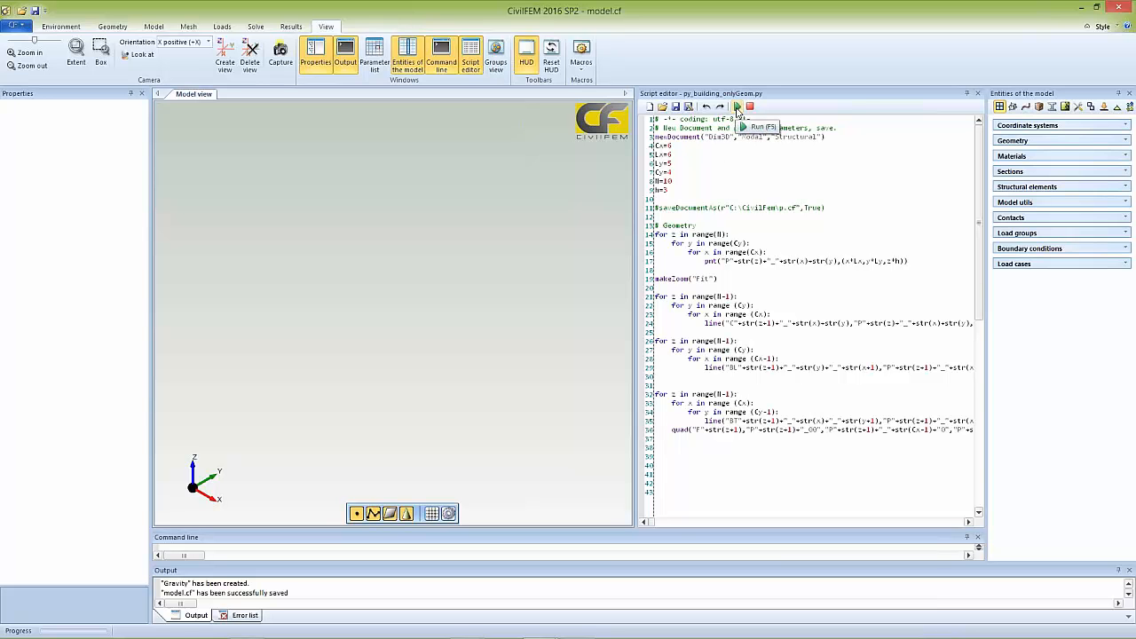
left_click(737, 107)
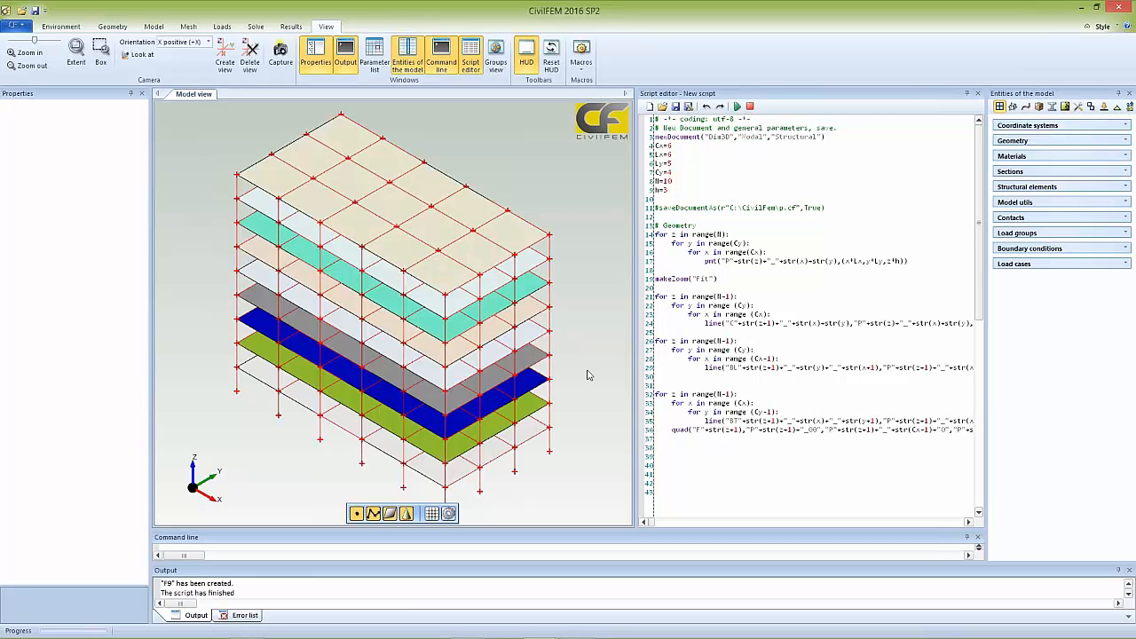
middle_click_drag(567, 369, 568, 325)
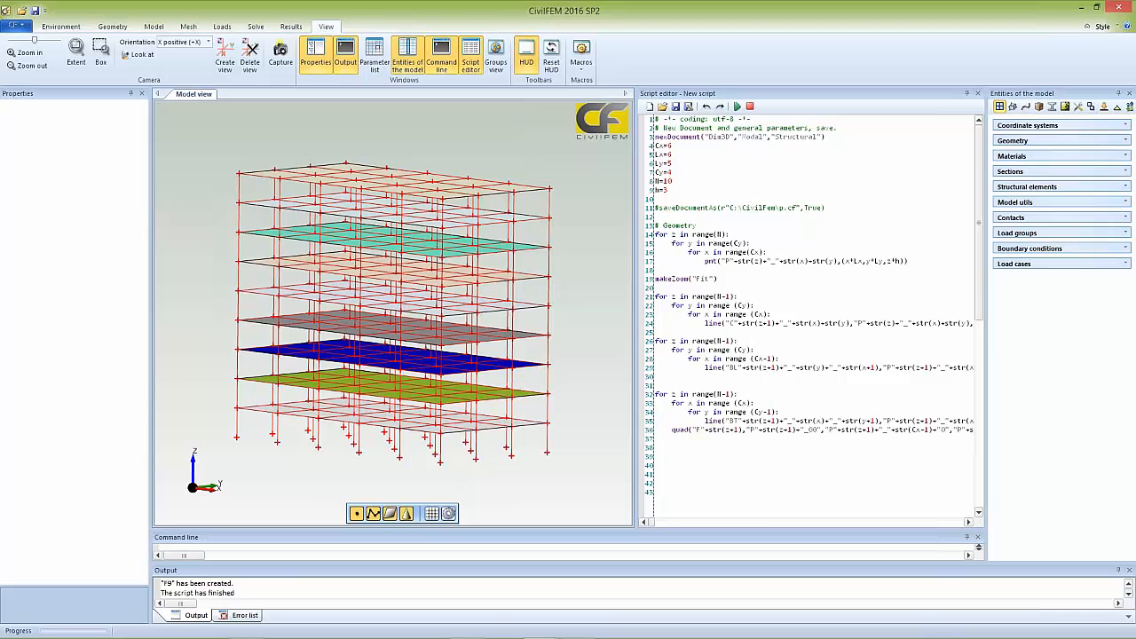
- Close the script editor and start a new model without saving the script-generated building
left_click(977, 94)
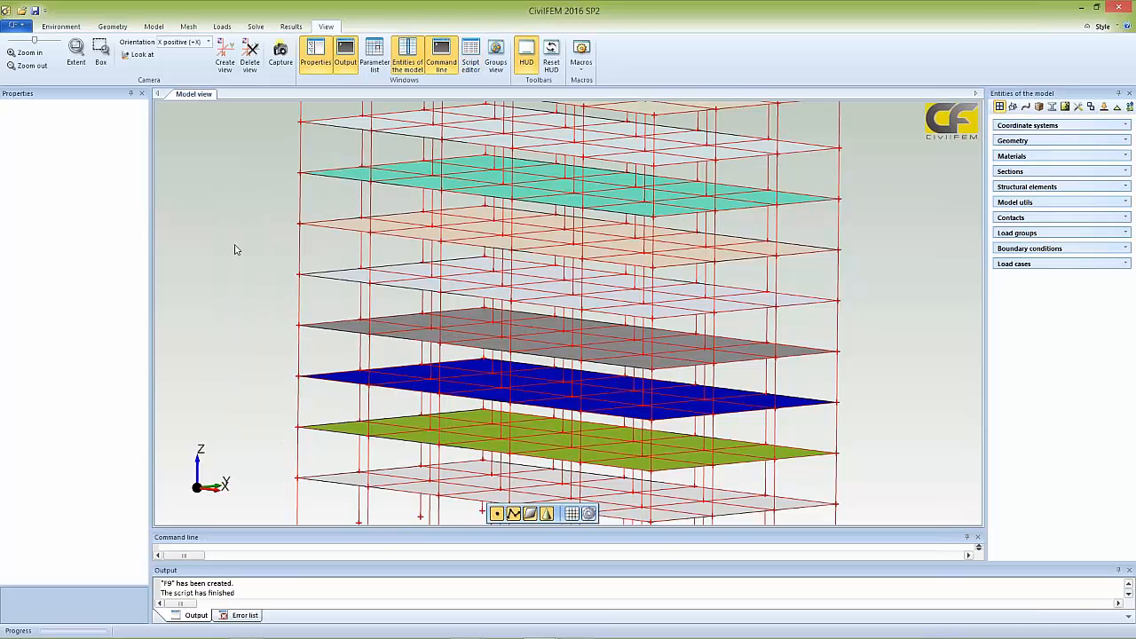
scroll(234, 250, "down", 3)
left_click(18, 26)
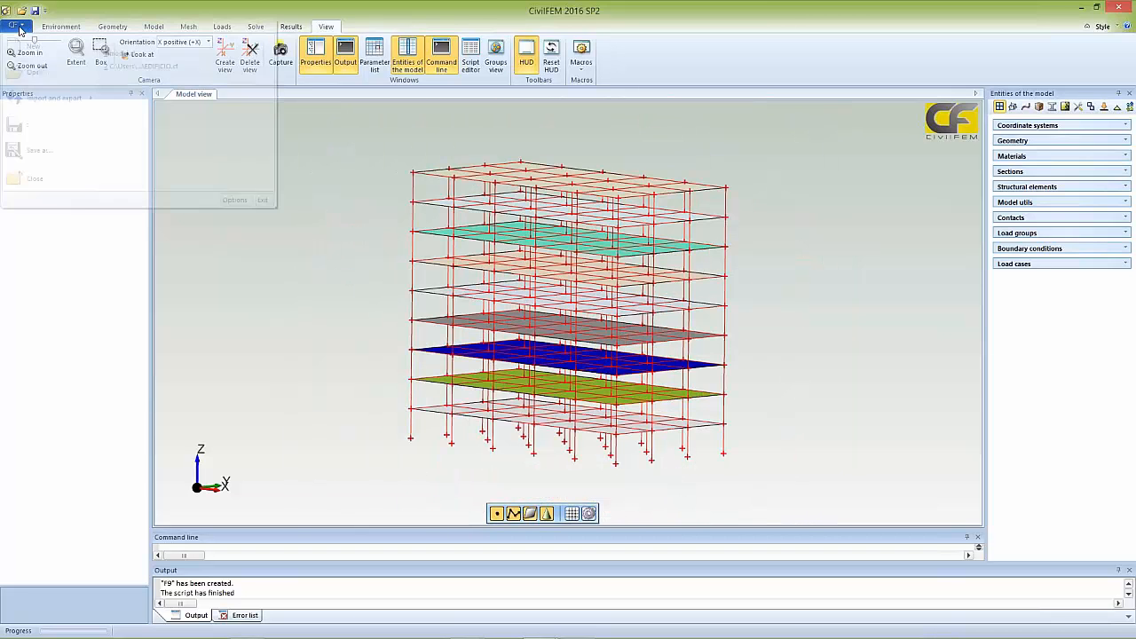
left_click(23, 48)
left_click(561, 351)
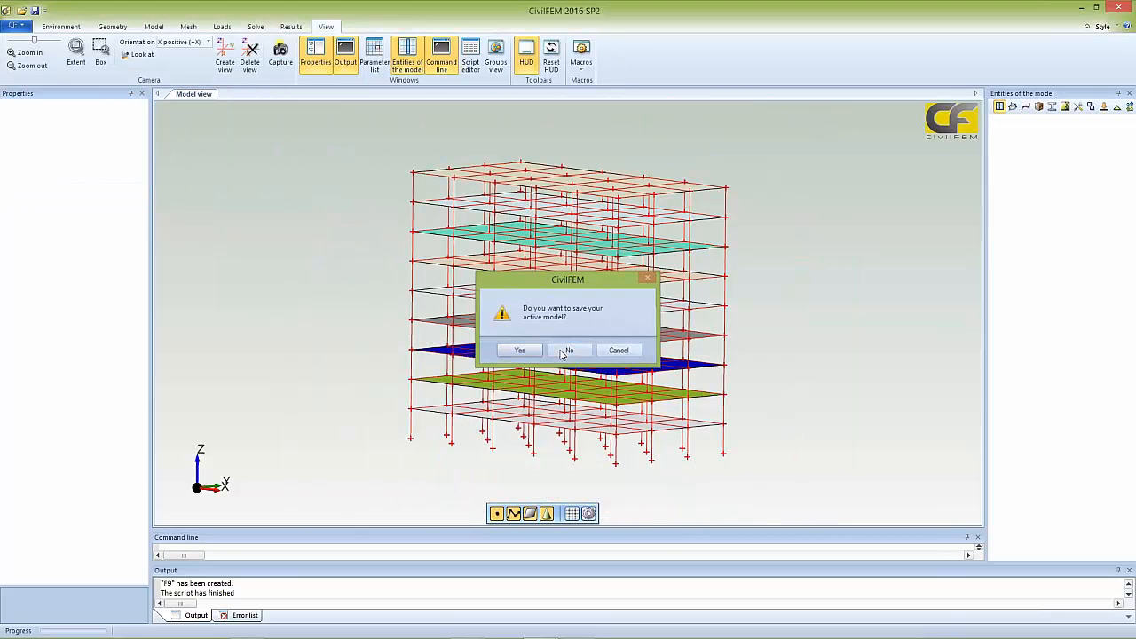
left_click(694, 488)
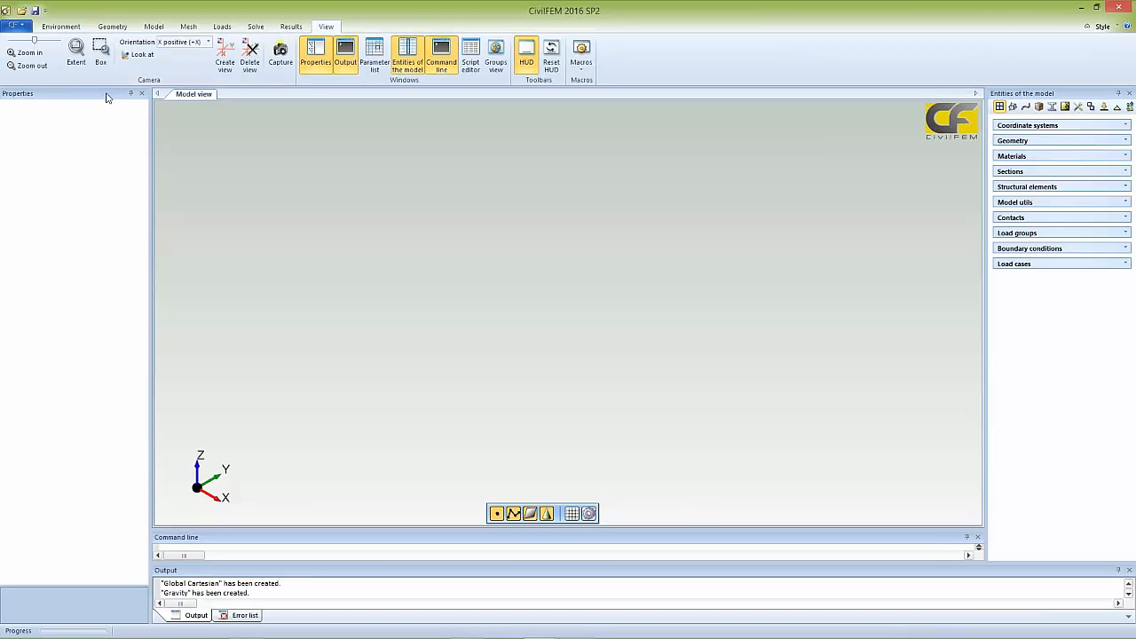
- Review the principal, derived and independent units, and set the model units to Imperial Units (feet)
left_click(58, 27)
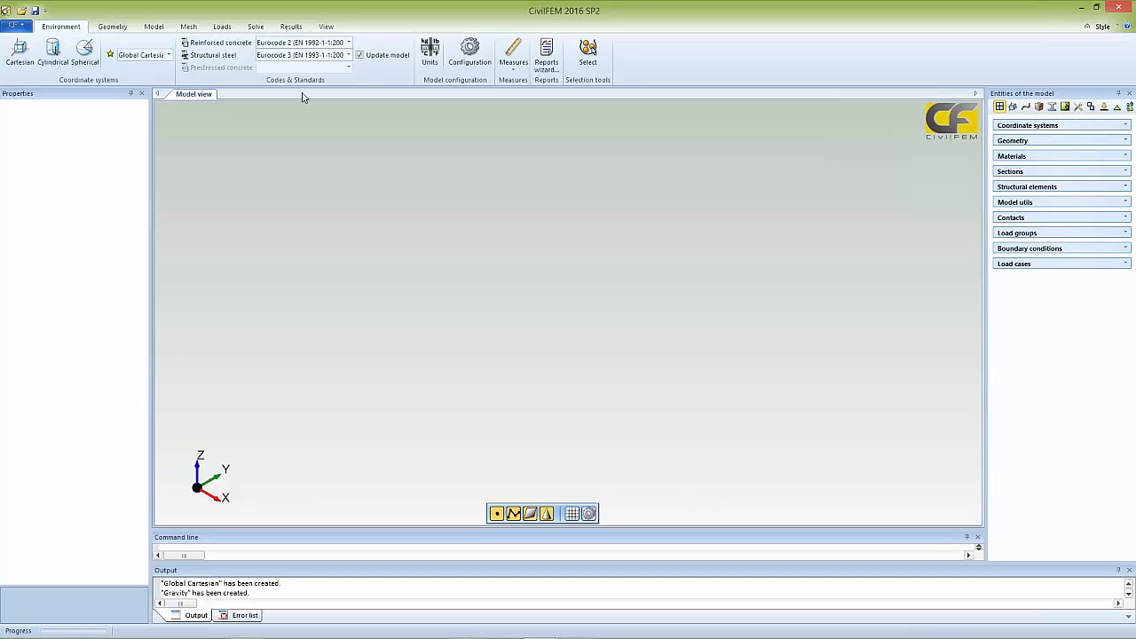
left_click(432, 58)
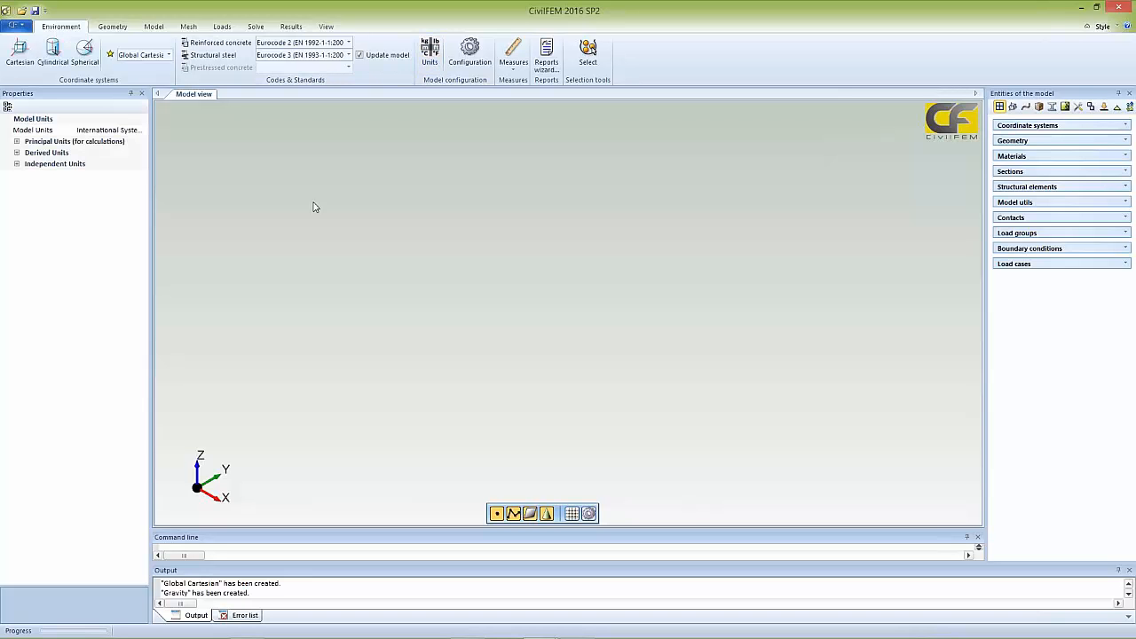
left_click(16, 142)
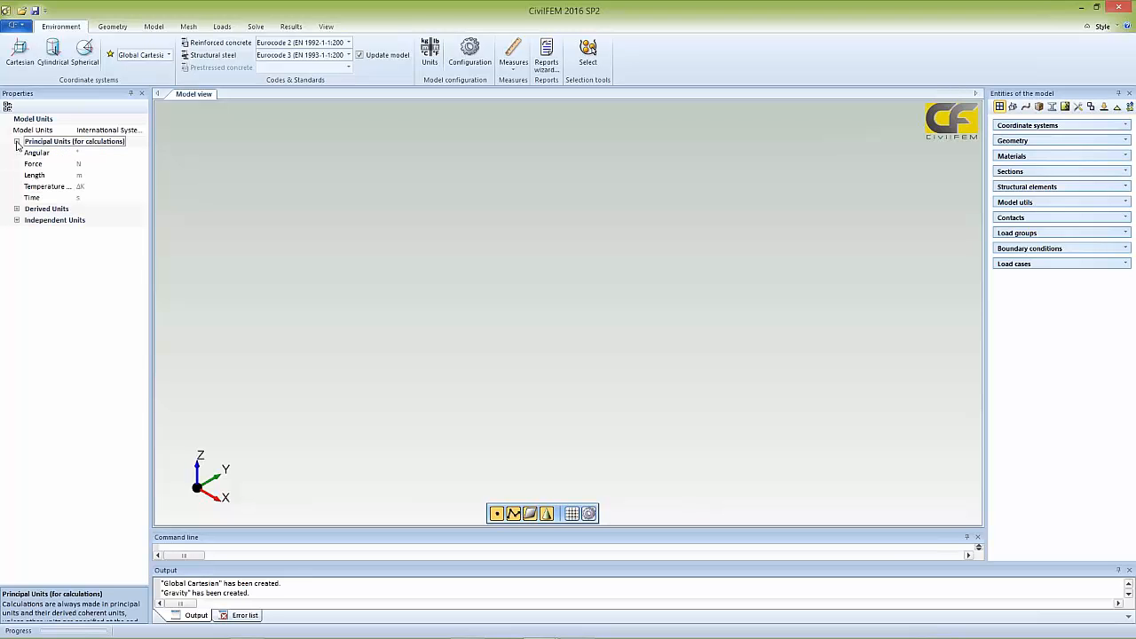
left_click(17, 209)
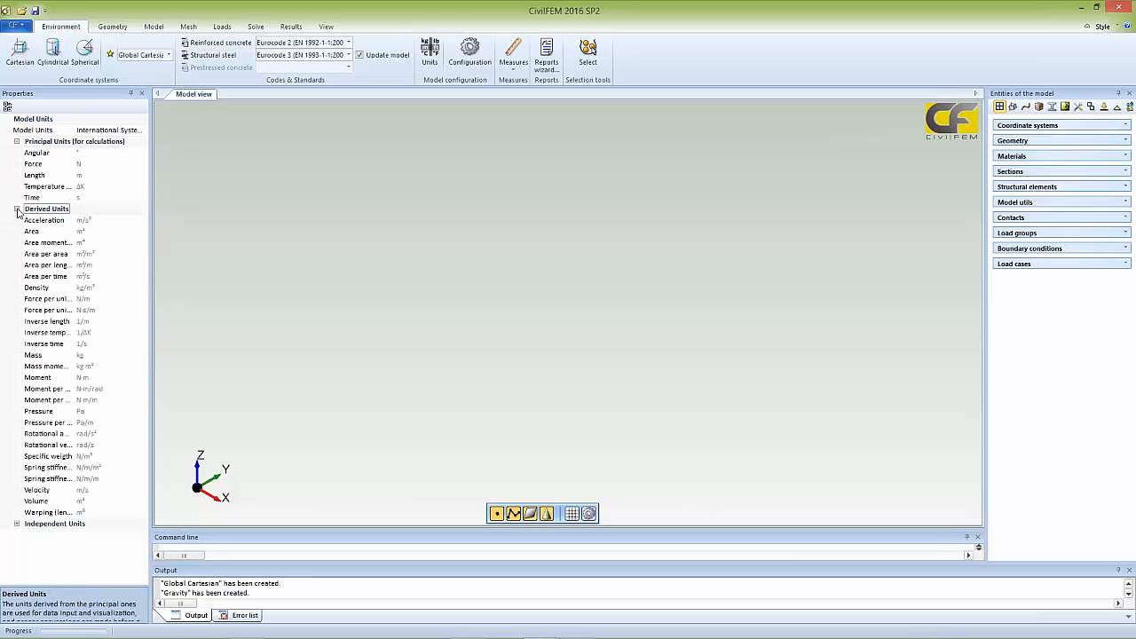
left_click(17, 524)
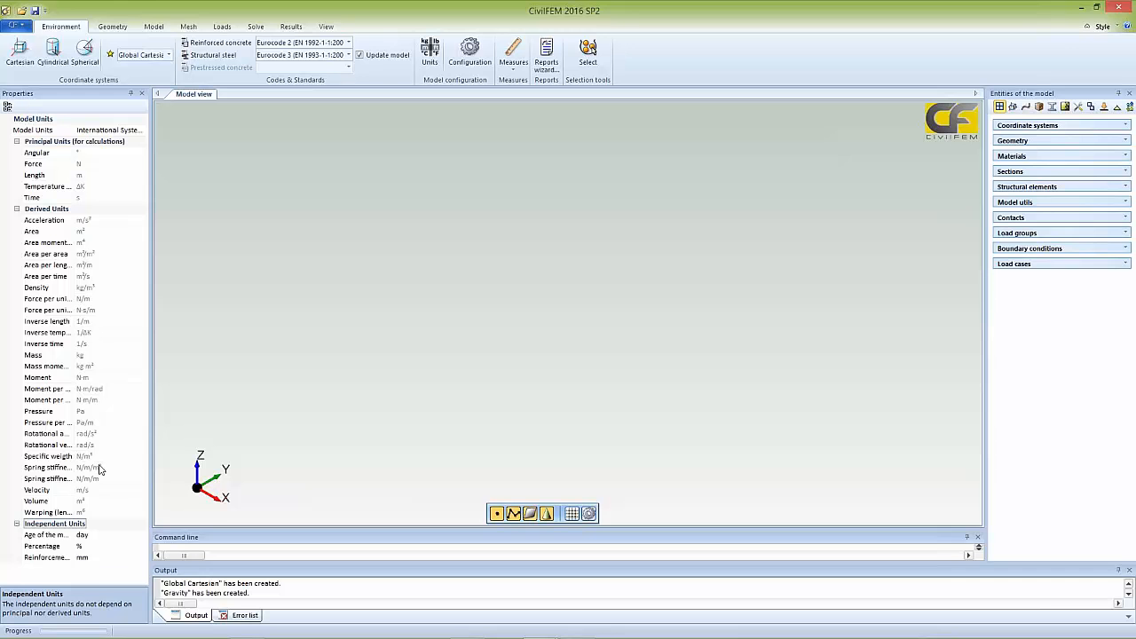
left_click(142, 131)
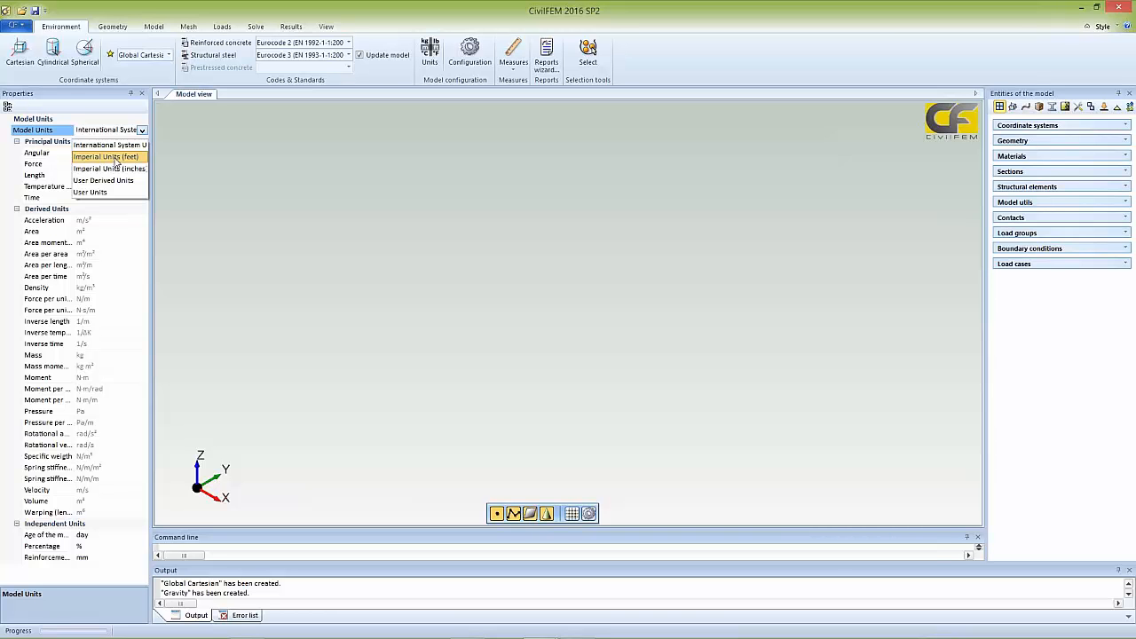
left_click(115, 158)
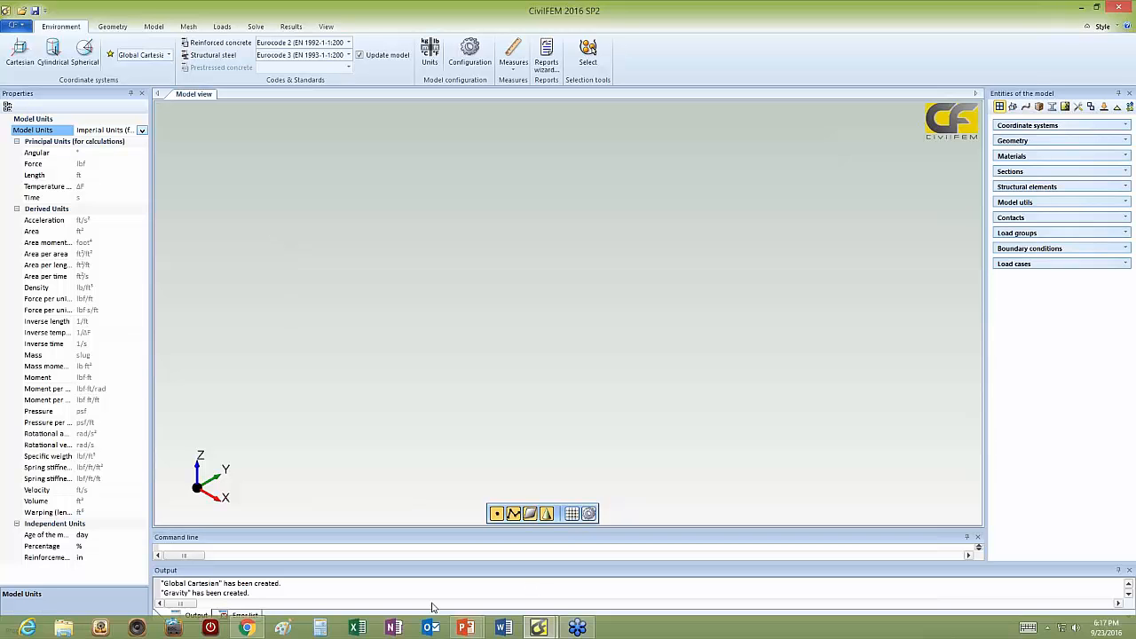
left_click(330, 381)
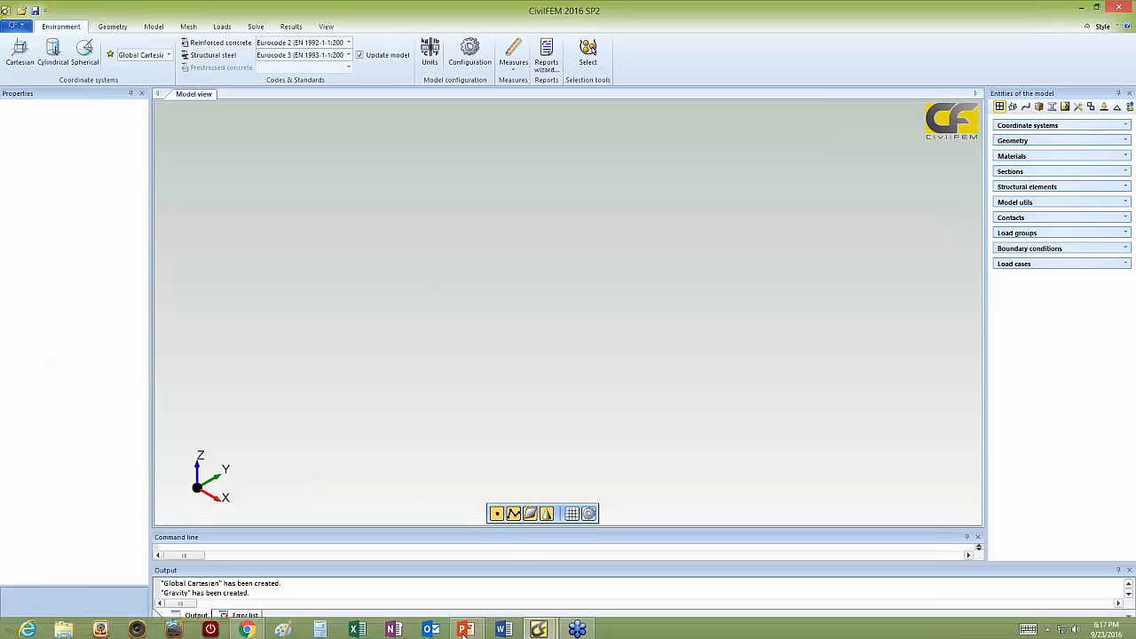
- Switch to the Presentacion Intro Webinar file in PowerPoint and show slide 9 with the building data and floor plans
left_click(470, 630)
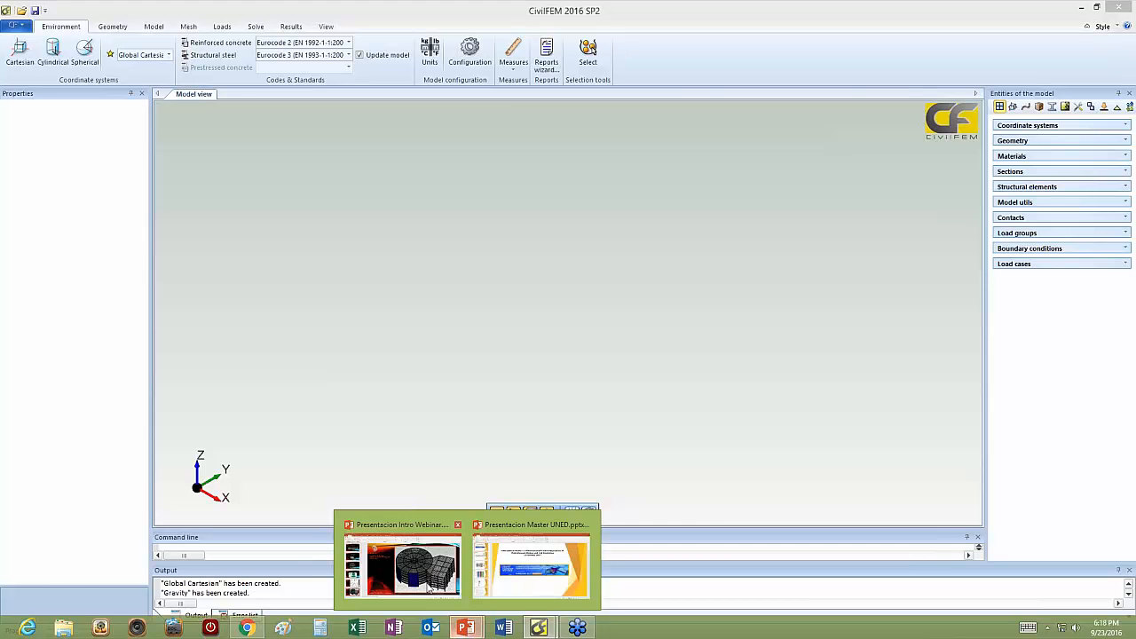
left_click(429, 586)
left_click(82, 486)
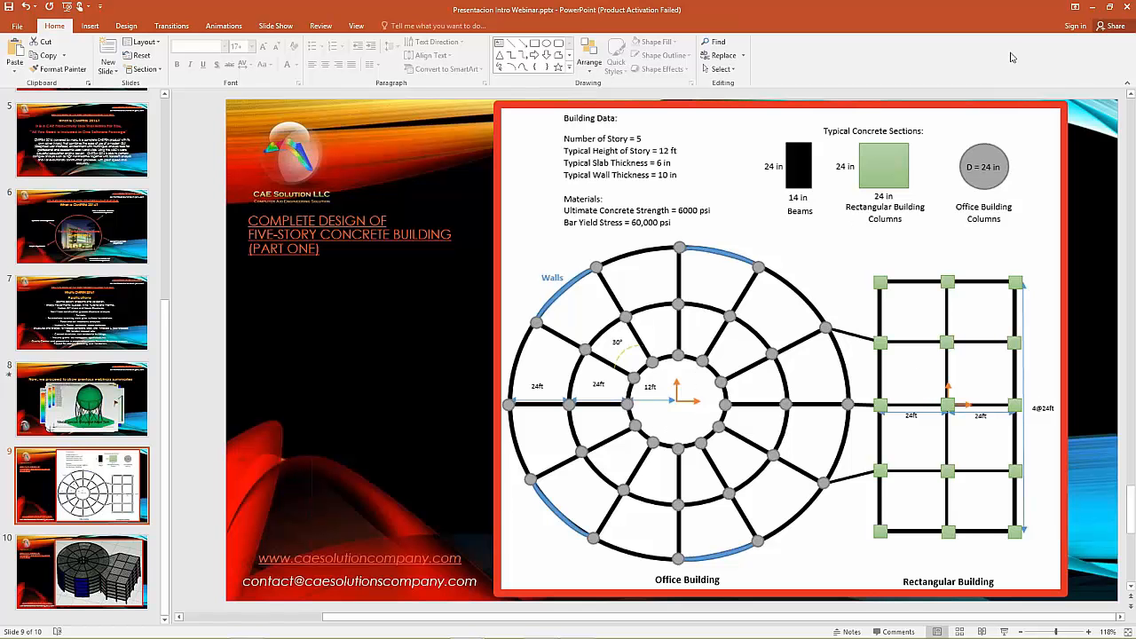
- Return to CivilFEM and create a cylindrical coordinate system with origin (0, 0, 0), Z direction (0, 0, 1) and X direction (1, 0, 0)
left_click(1093, 12)
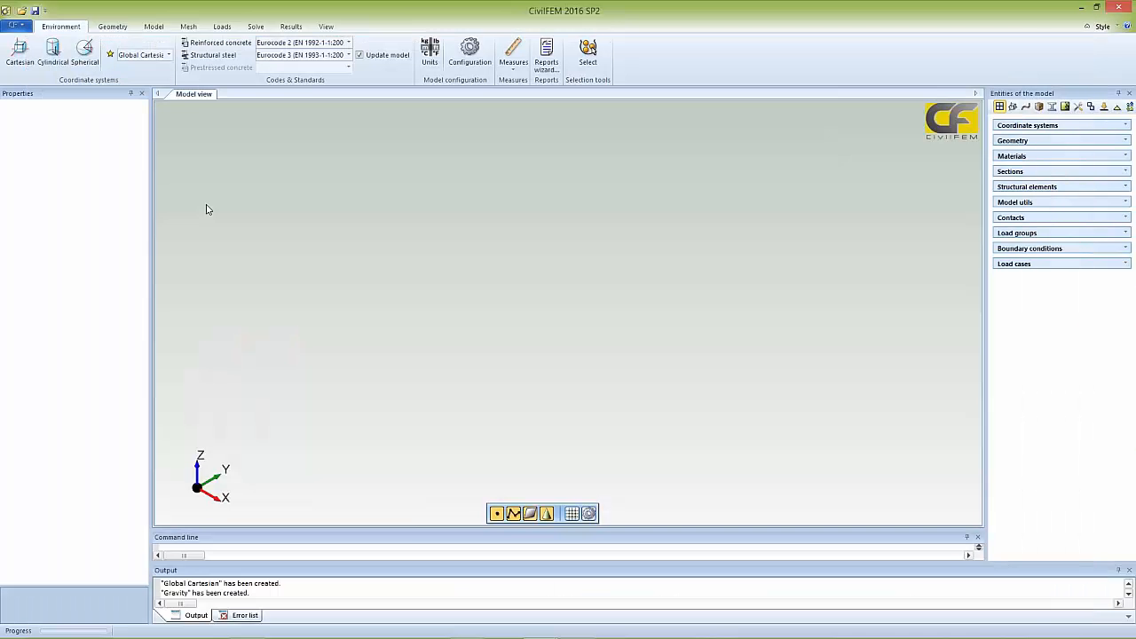
left_click(53, 55)
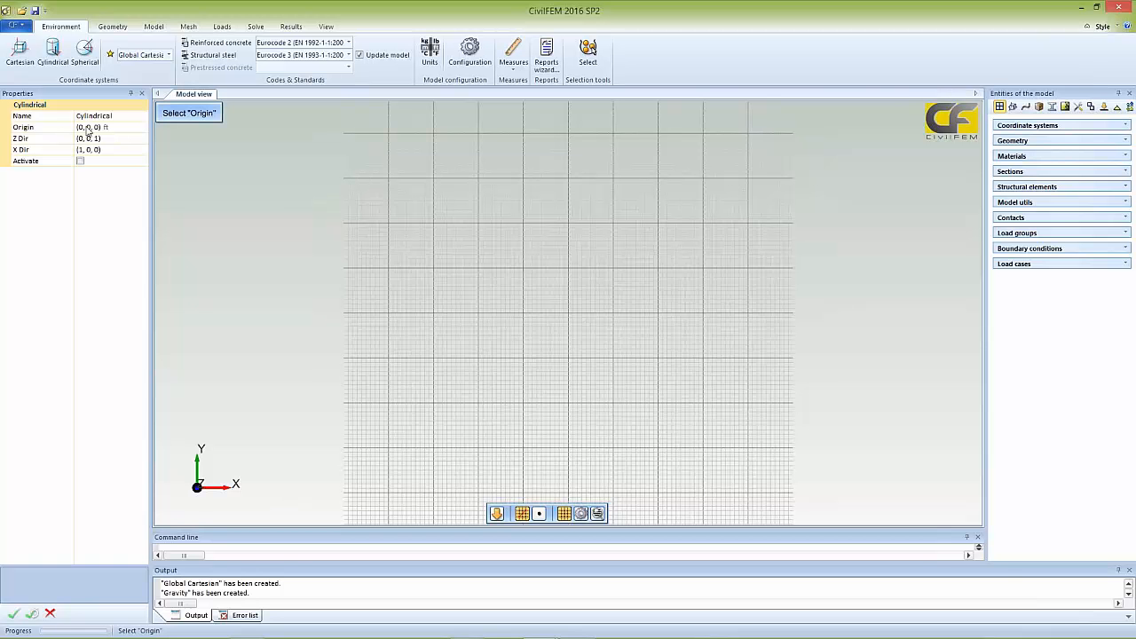
left_click(15, 616)
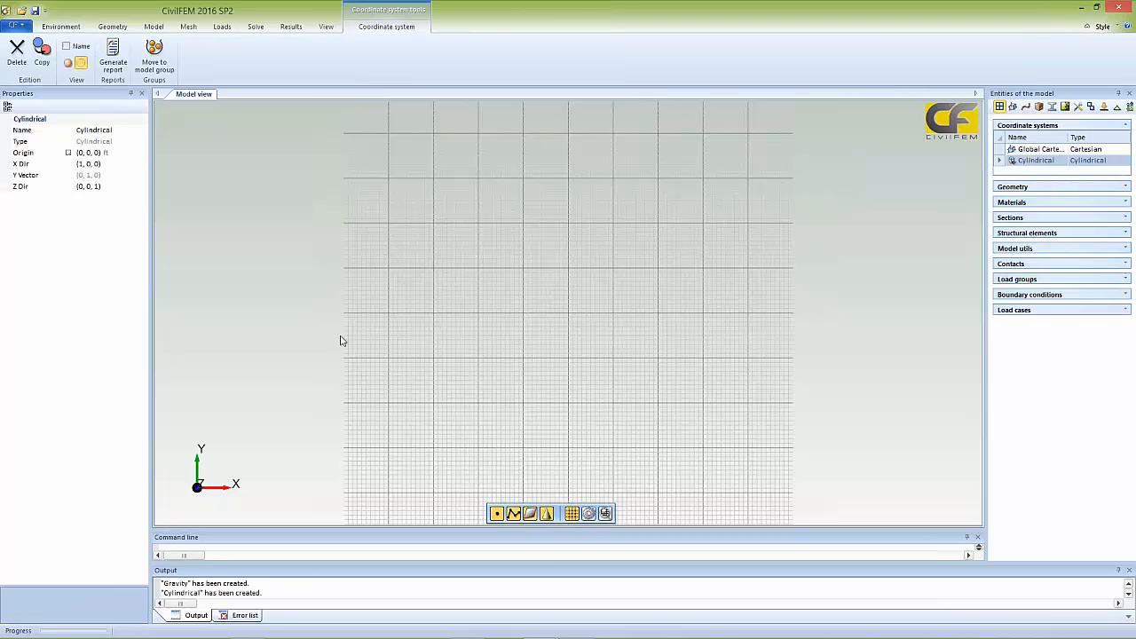
left_click(264, 340)
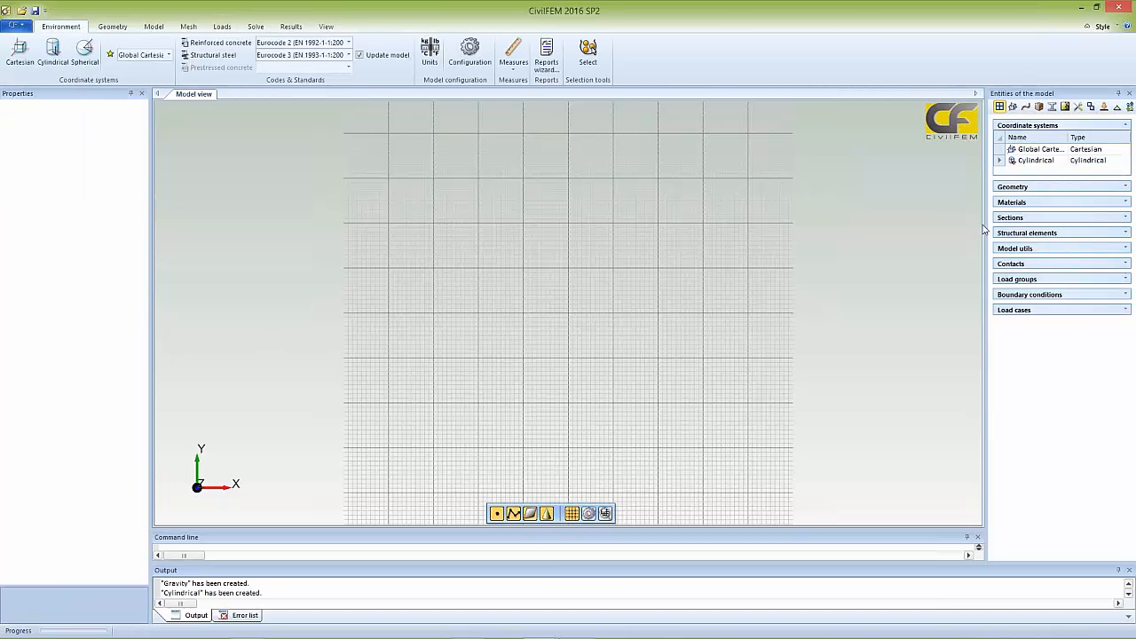
- Compare the properties of the Global Cartesian and Cylindrical coordinate systems, including their origins and axis directions
left_click(1035, 159)
left_click(1038, 150)
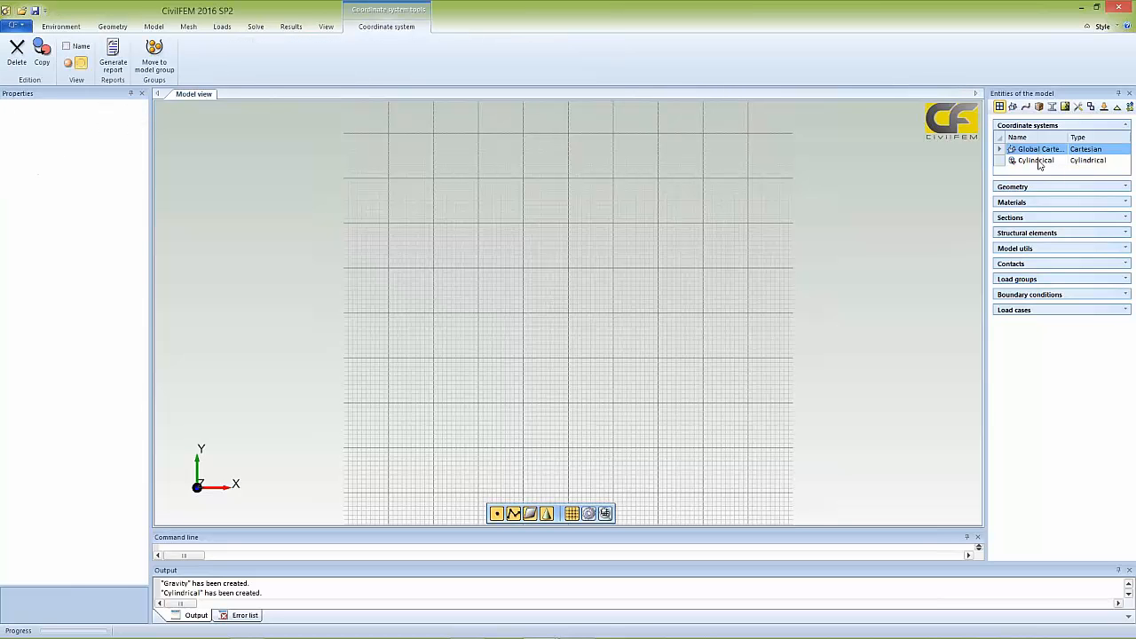
left_click(1040, 164)
left_click(1042, 152)
left_click(1040, 163)
left_click(1042, 151)
left_click(1043, 163)
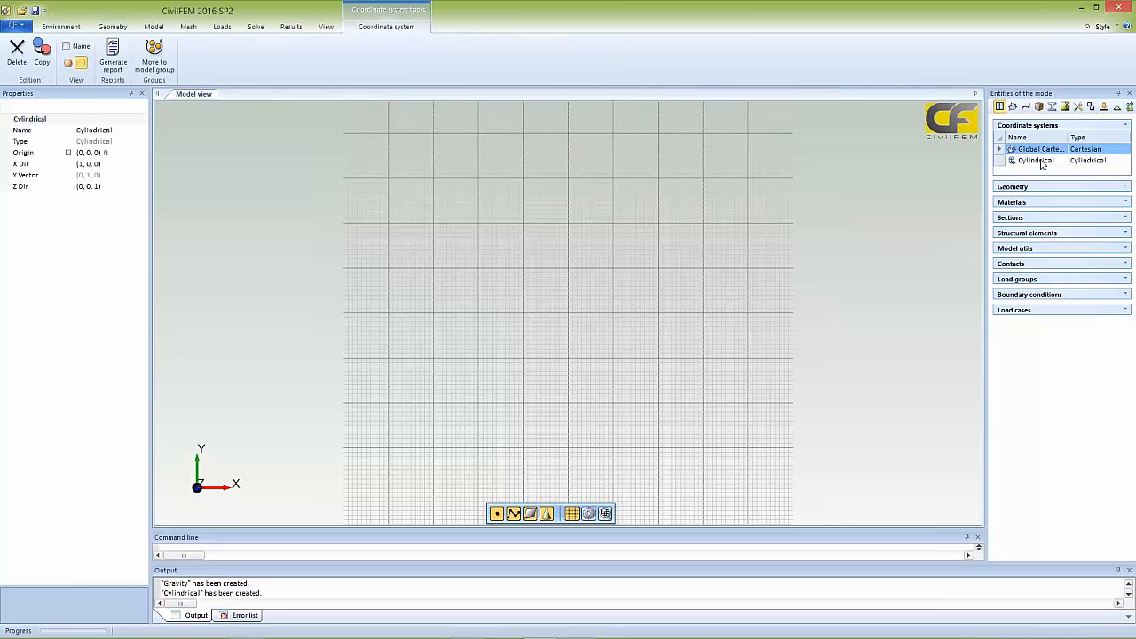
left_click(1041, 152)
left_click(1042, 163)
left_click(1045, 152)
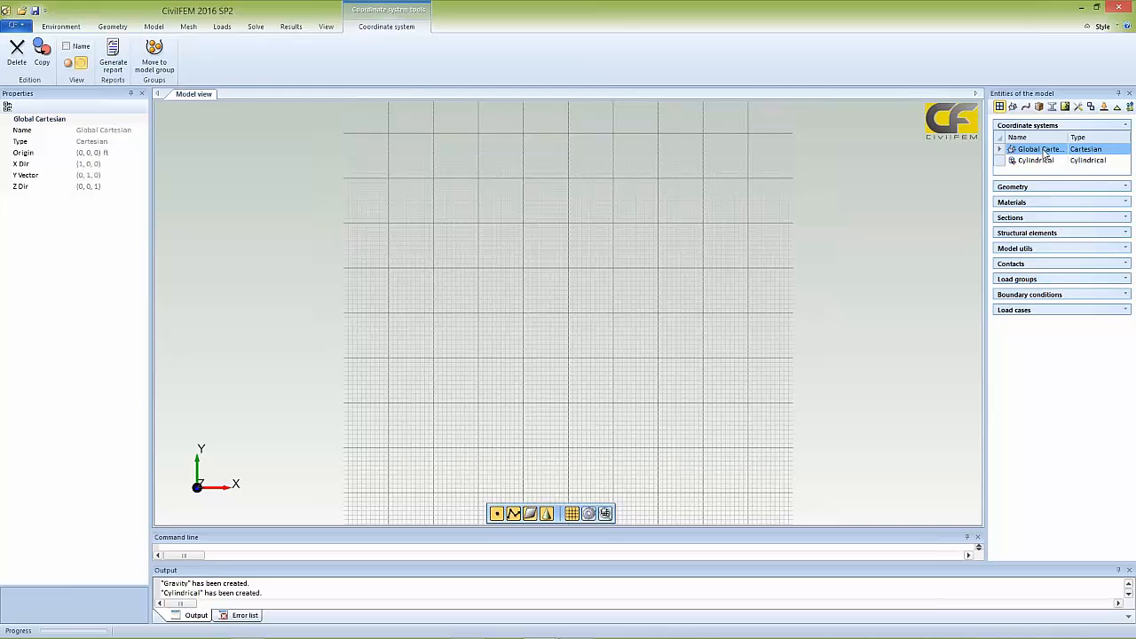
left_click(240, 292)
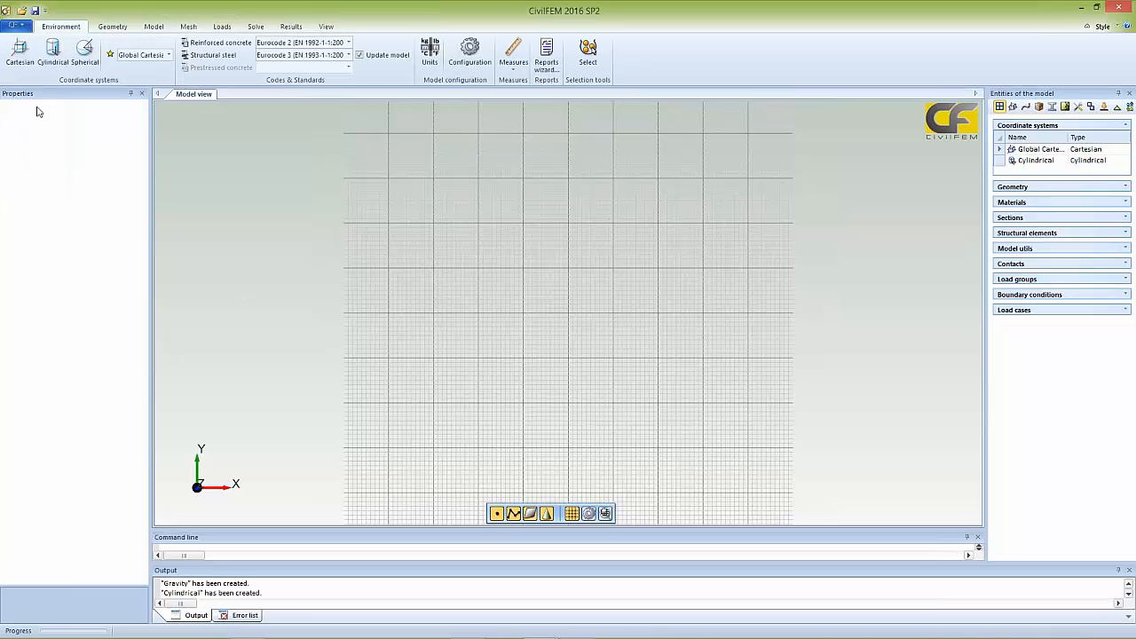
- Create a Cartesian coordinate system named CP with its origin at (84, 0, 0) ft
left_click(23, 50)
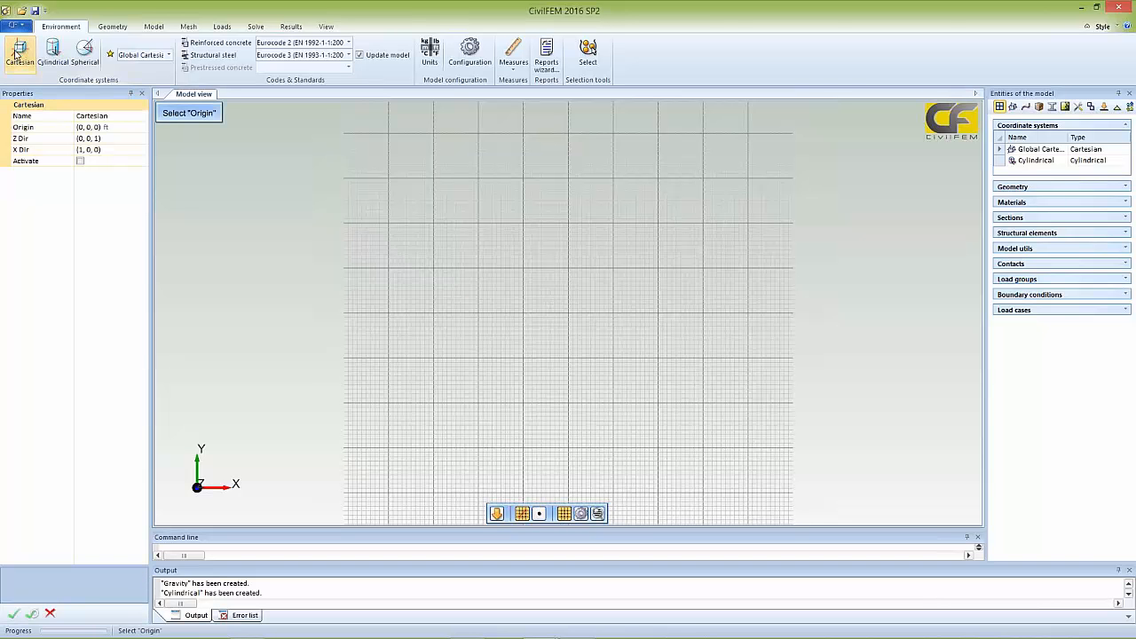
left_click(113, 116)
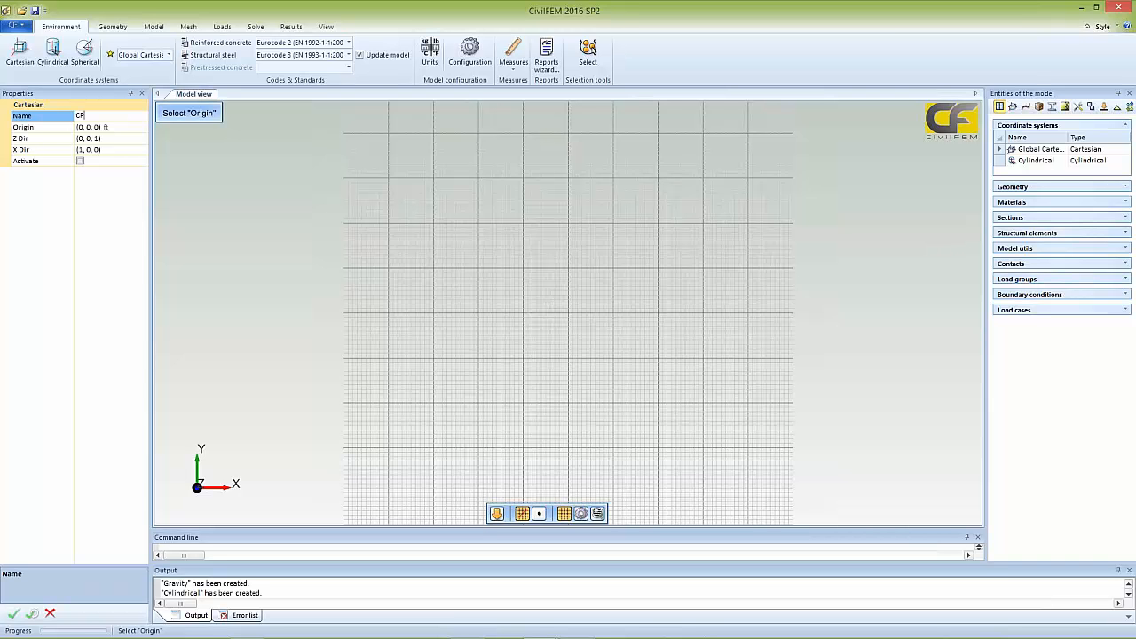
type("CP")
left_click(89, 127)
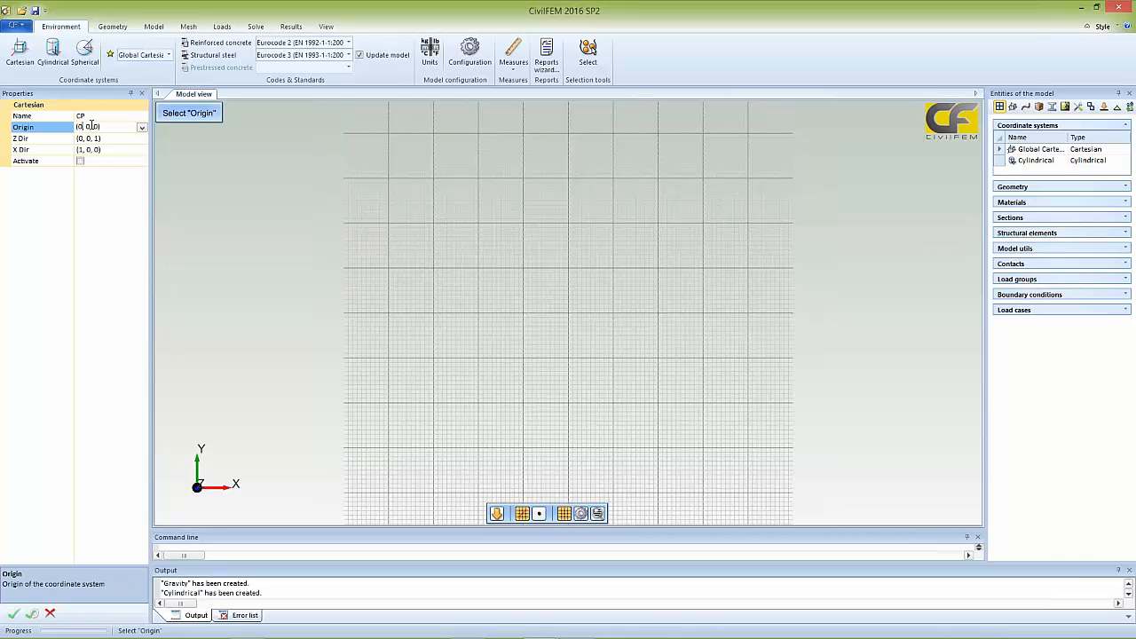
key("BackSpace")
type("84")
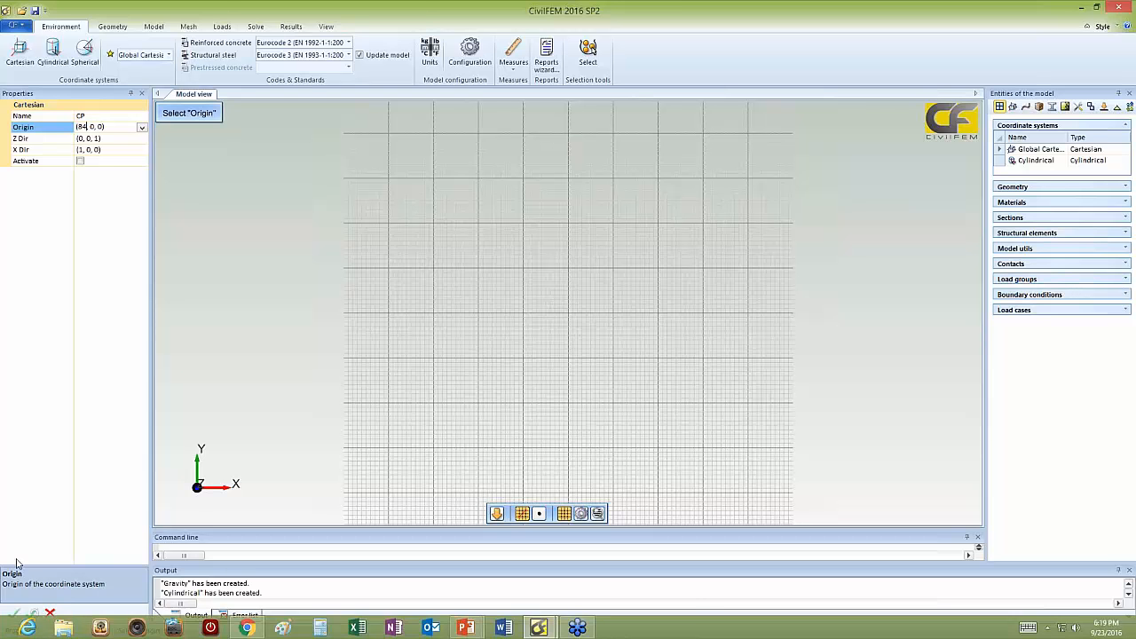
left_click(13, 614)
left_click(13, 614)
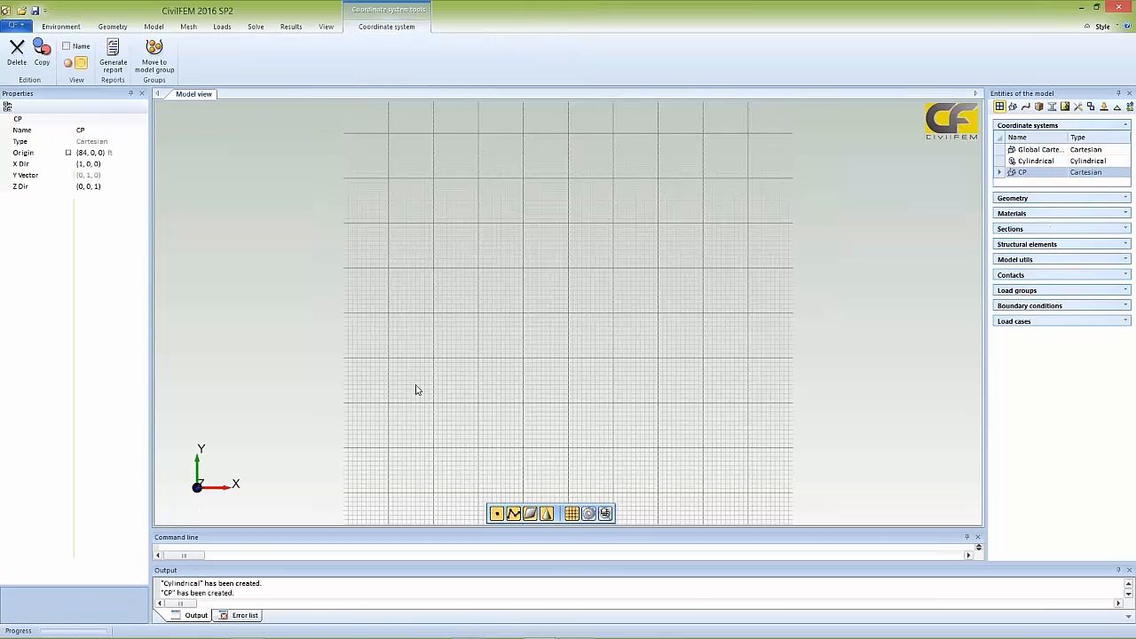
- Compare the CP and Cylindrical coordinate systems' properties, and make Cylindrical the active coordinate system
left_click(1031, 162)
left_click(1033, 171)
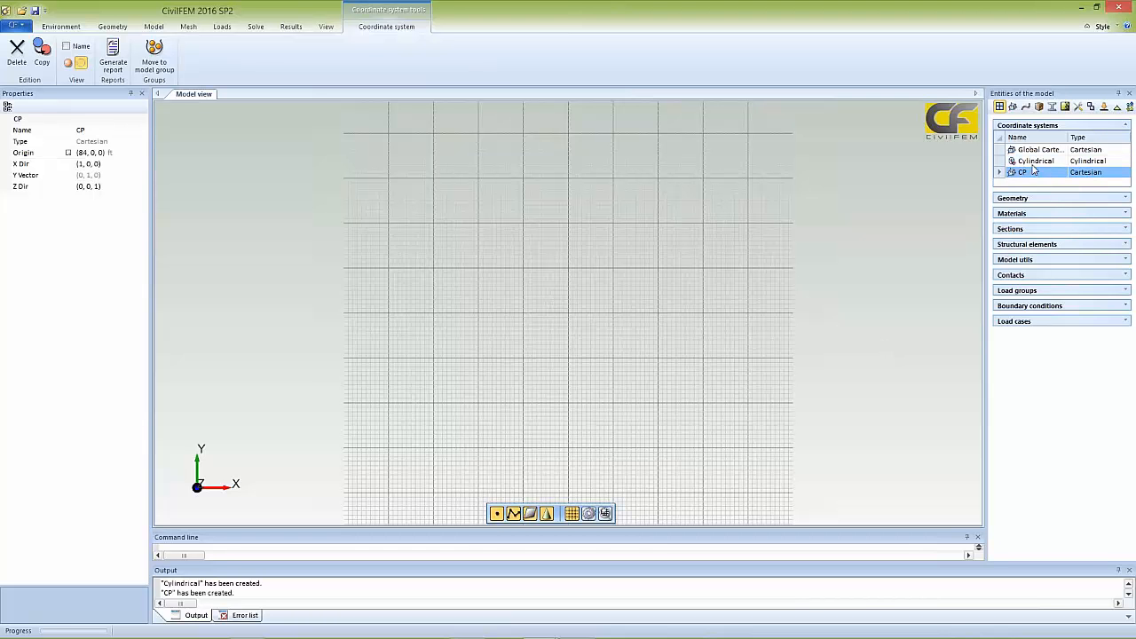
left_click(1032, 162)
left_click(1034, 170)
left_click(1035, 162)
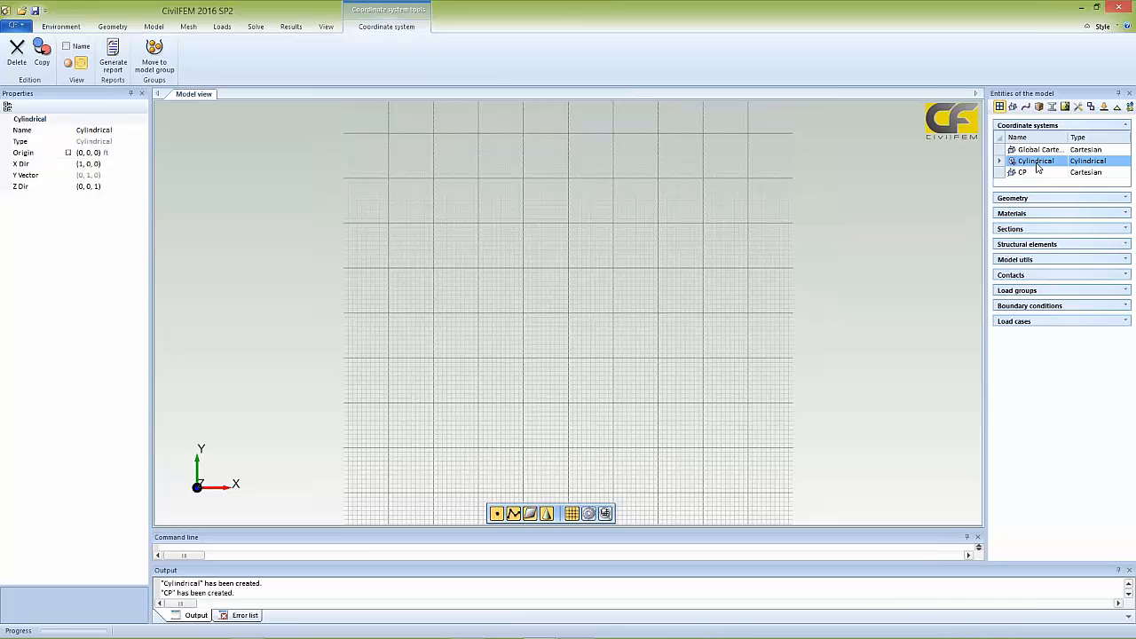
left_click(1035, 174)
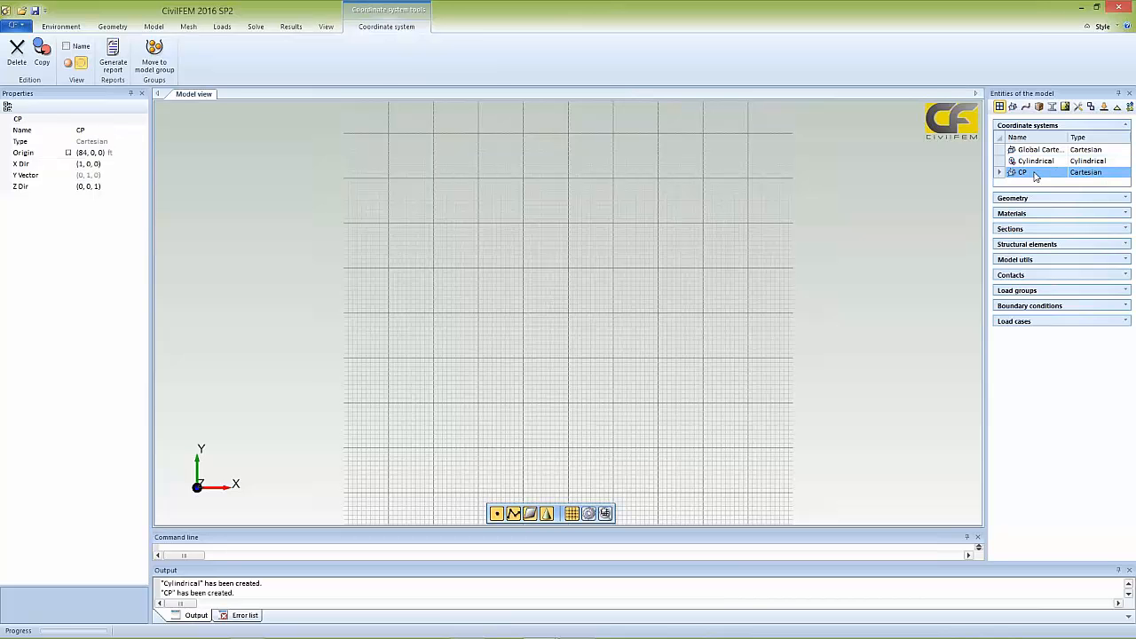
left_click(111, 27)
left_click(80, 29)
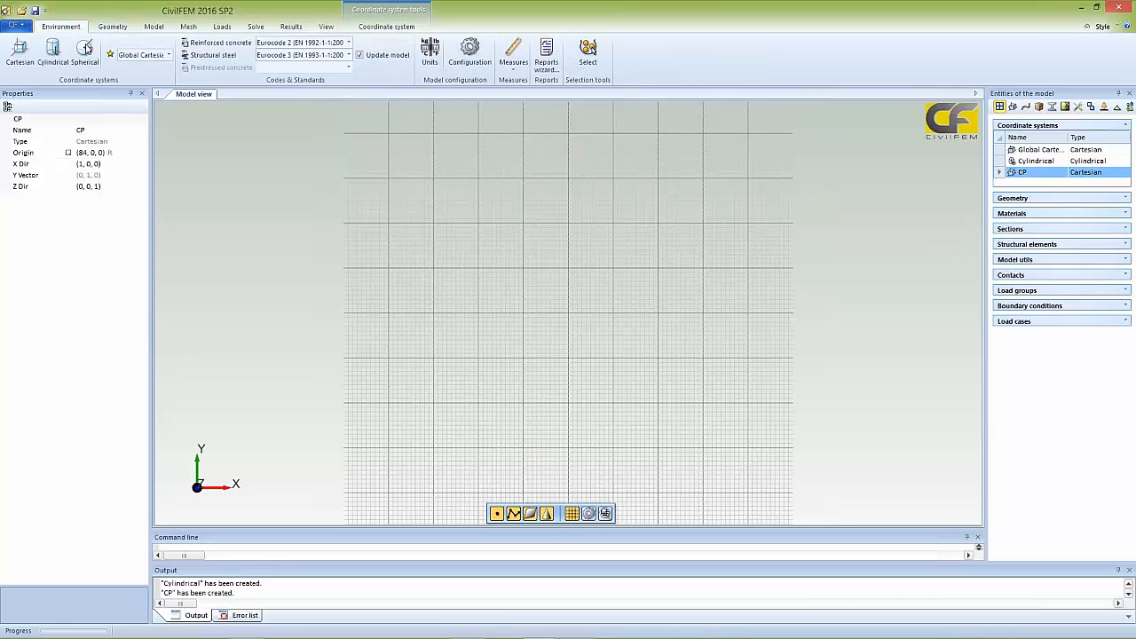
left_click(168, 56)
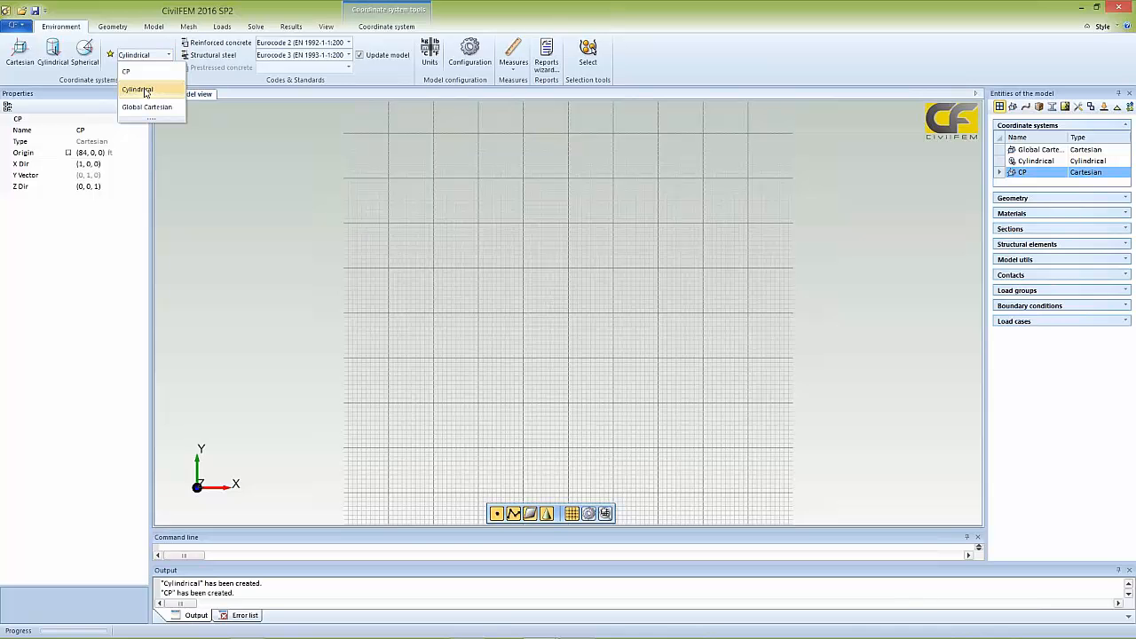
left_click(144, 92)
- Switch to the PowerPoint presentation to check the office building's radial spacing on the floor plan, and return to CivilFEM
mouse_move(591, 628)
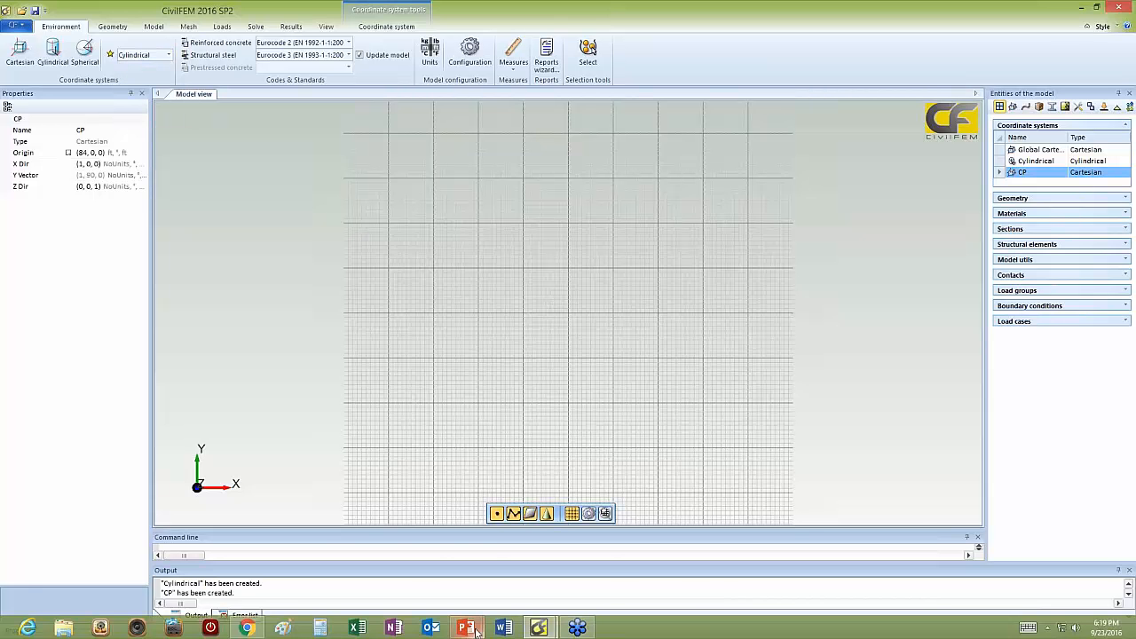
left_click(472, 629)
left_click(434, 577)
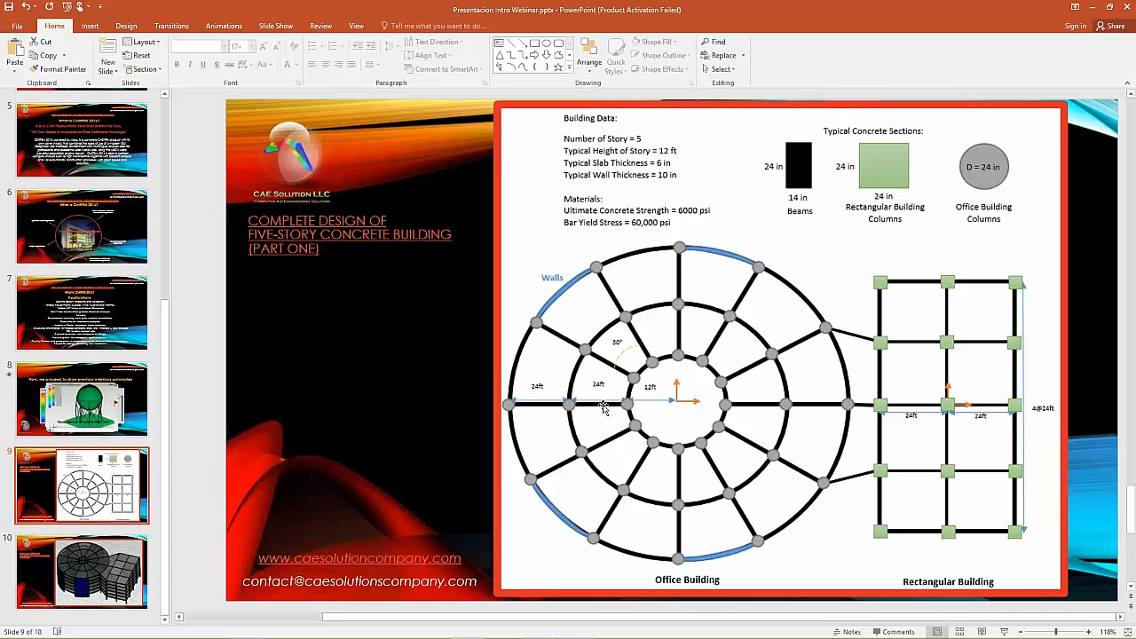
left_click(1092, 8)
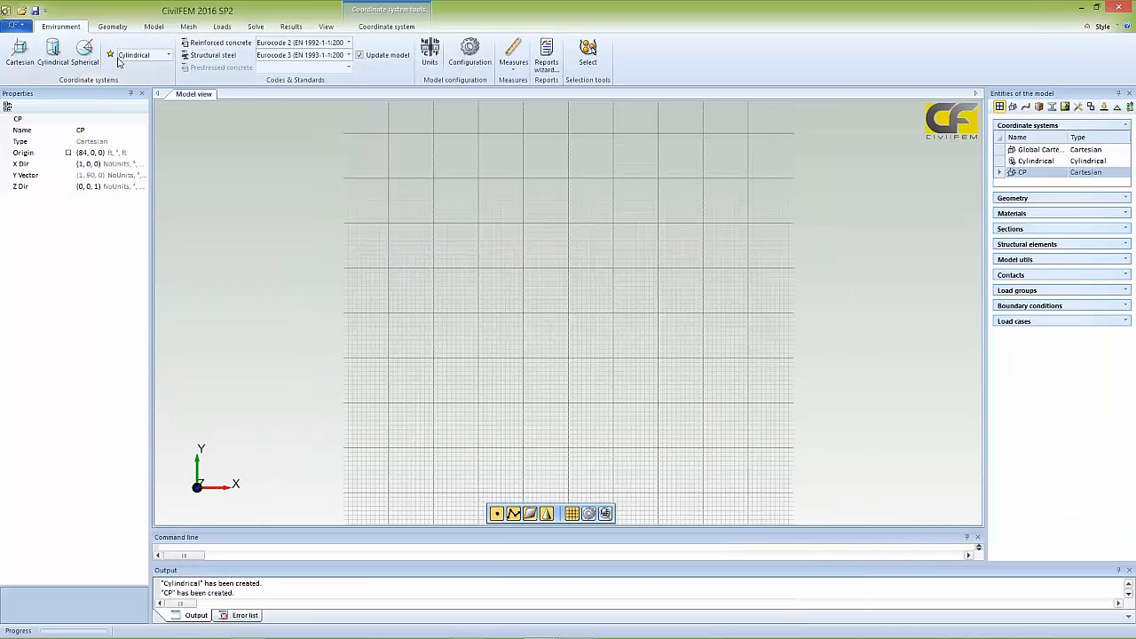
- Create a point at coordinates (-12, 0, 0) in the active cylindrical system and inspect its properties
left_click(115, 29)
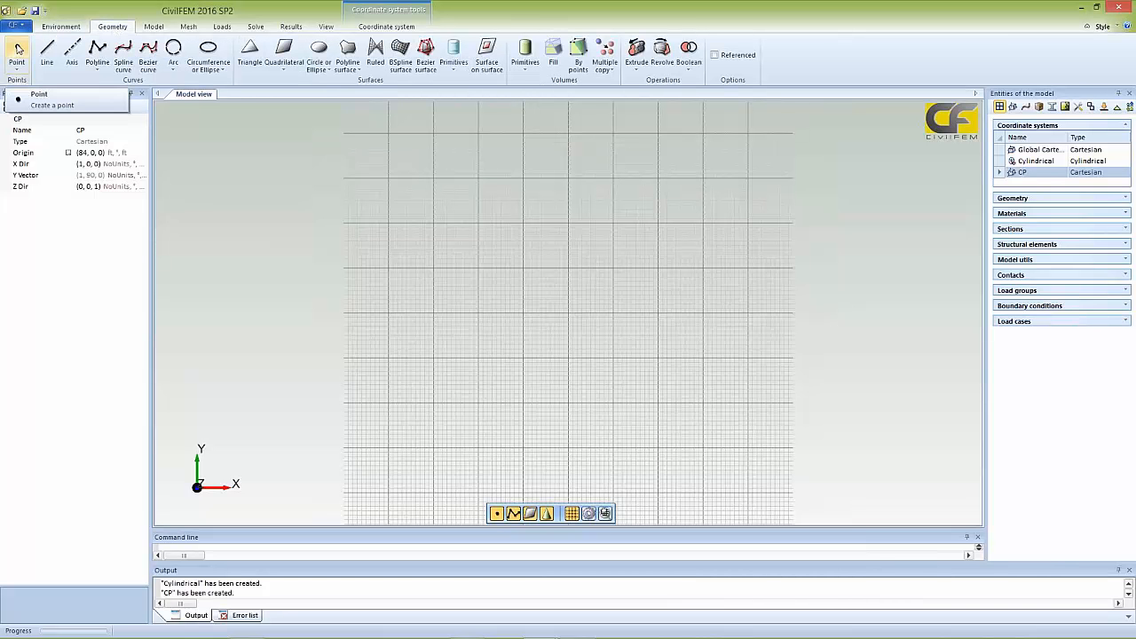
left_click(17, 49)
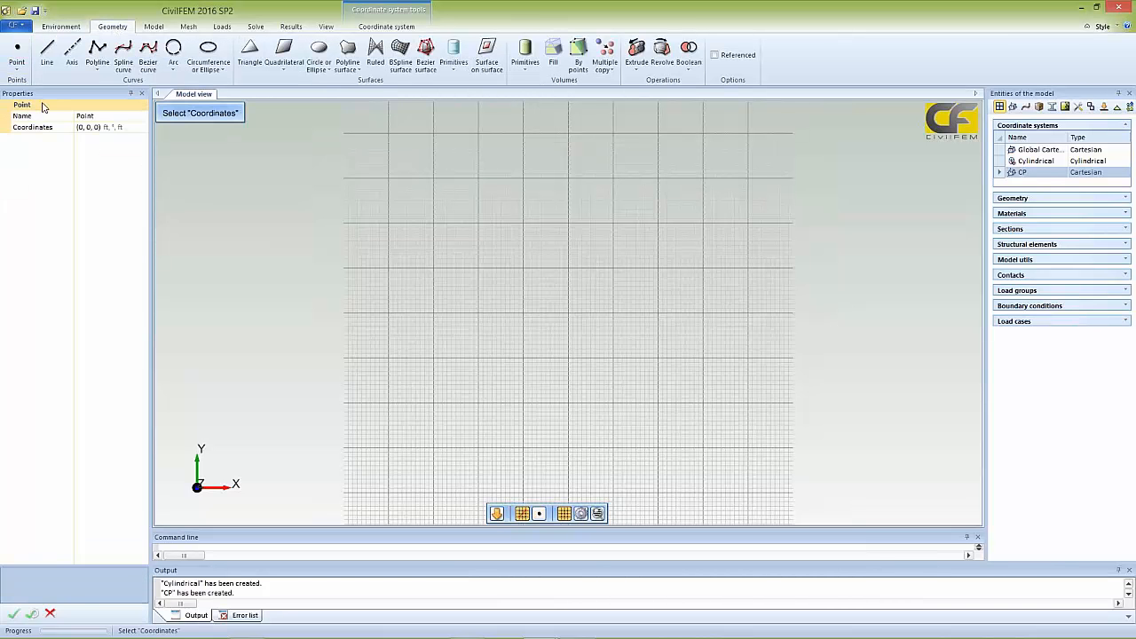
left_click(84, 129)
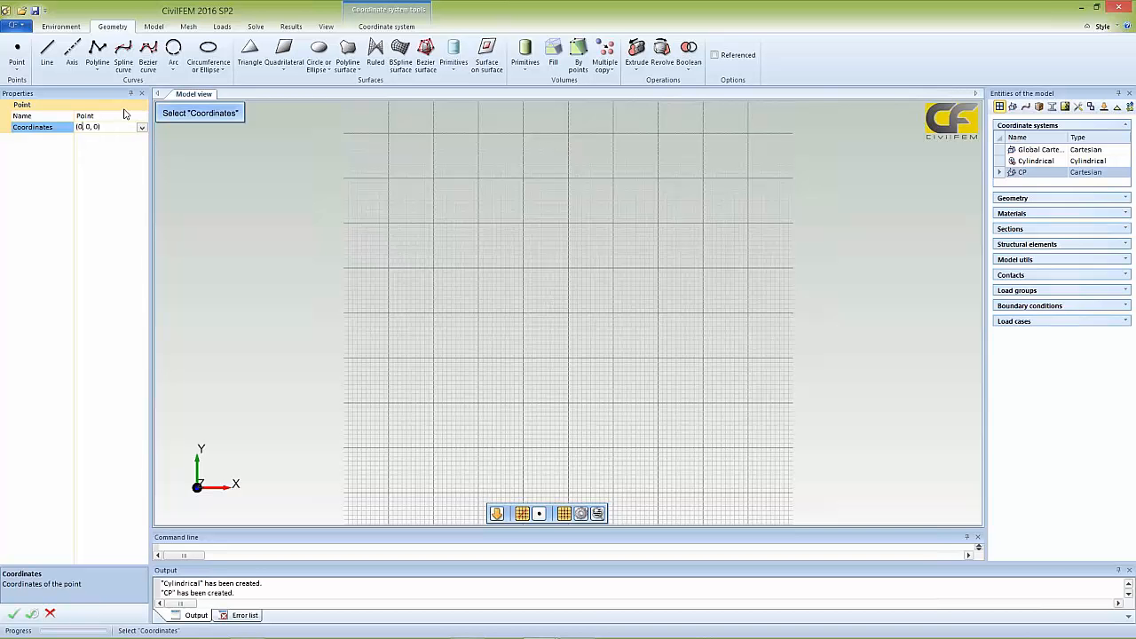
key("BackSpace")
type("-12")
left_click(14, 615)
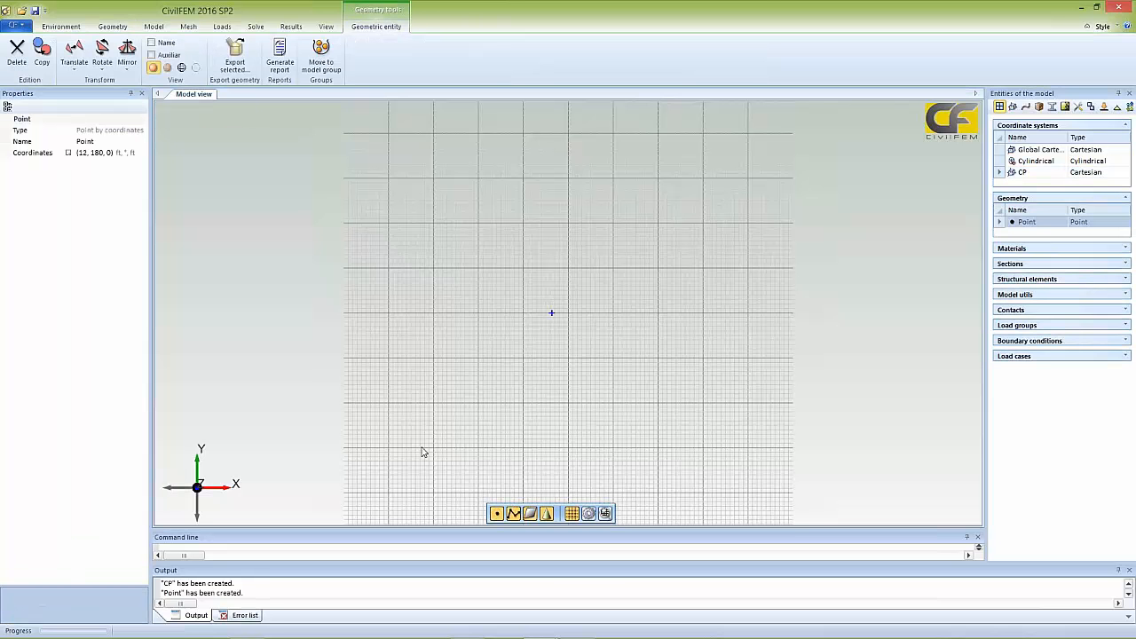
left_click(239, 335)
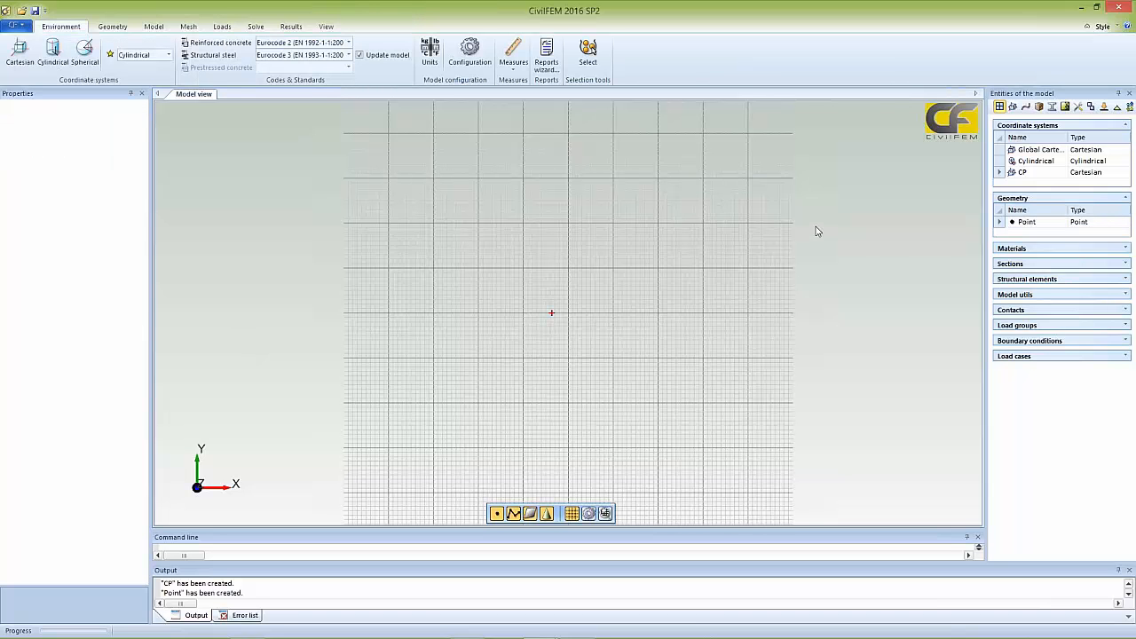
left_click(1029, 223)
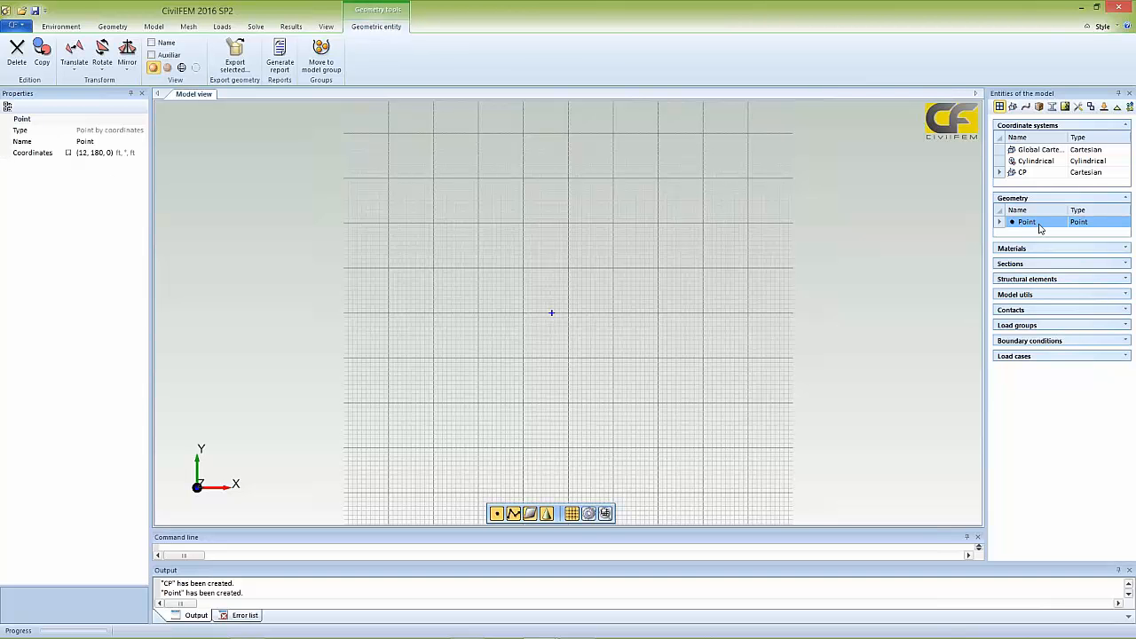
left_click(896, 293)
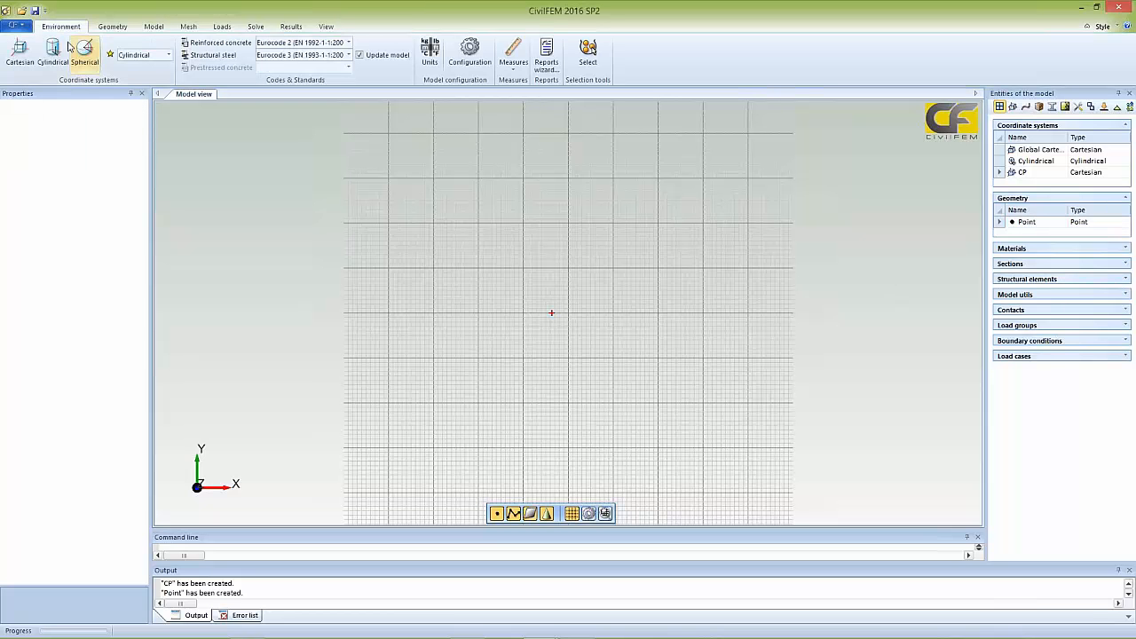
- Enable referenced geometry and create a second point offset from the first point by the vector (-24, 0, 0)
left_click(113, 28)
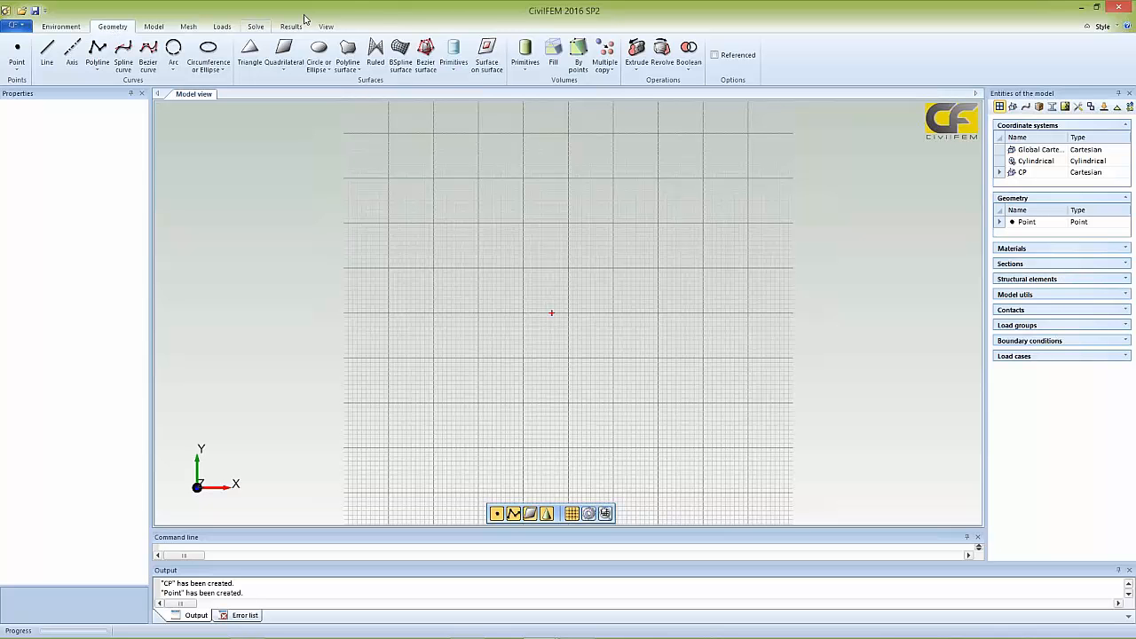
left_click(715, 57)
left_click(17, 50)
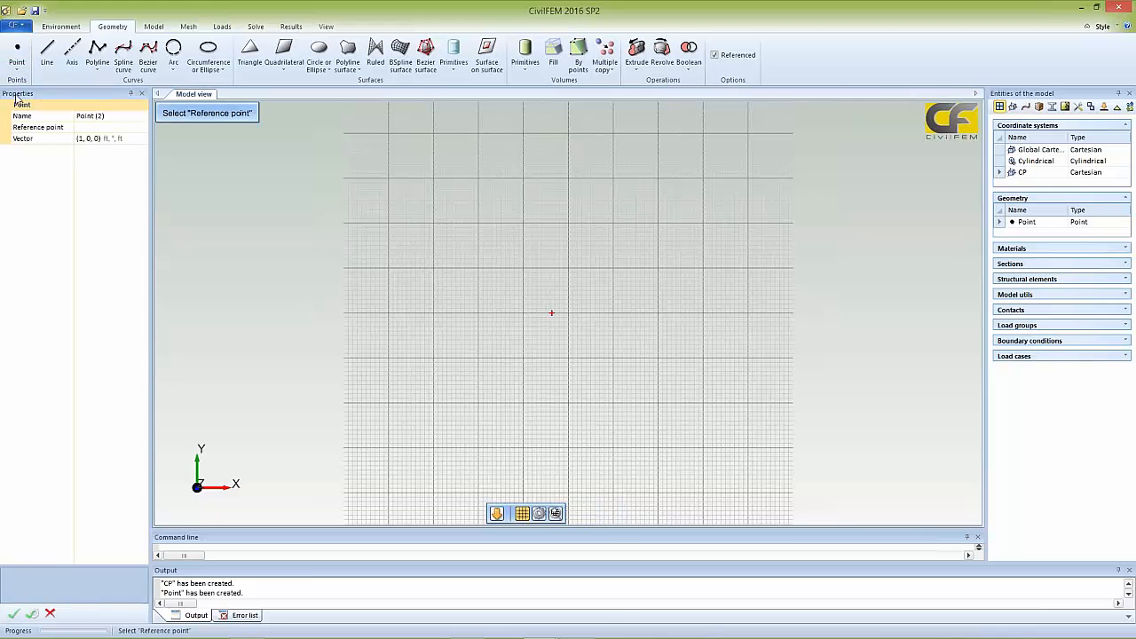
left_click(142, 129)
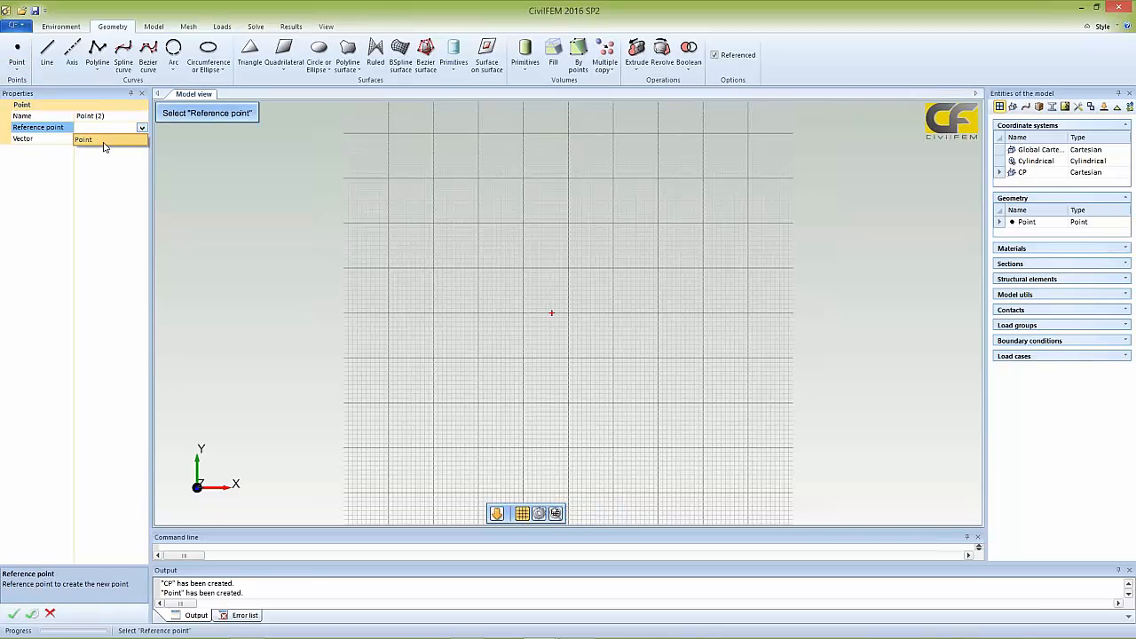
left_click(105, 140)
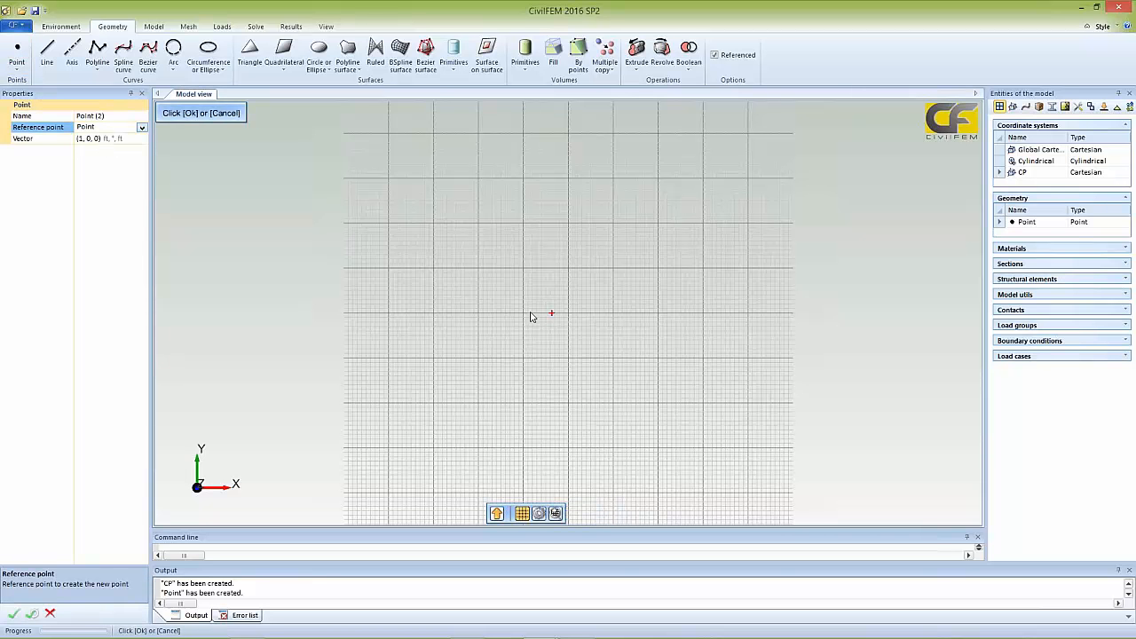
left_click(81, 142)
left_click(81, 141)
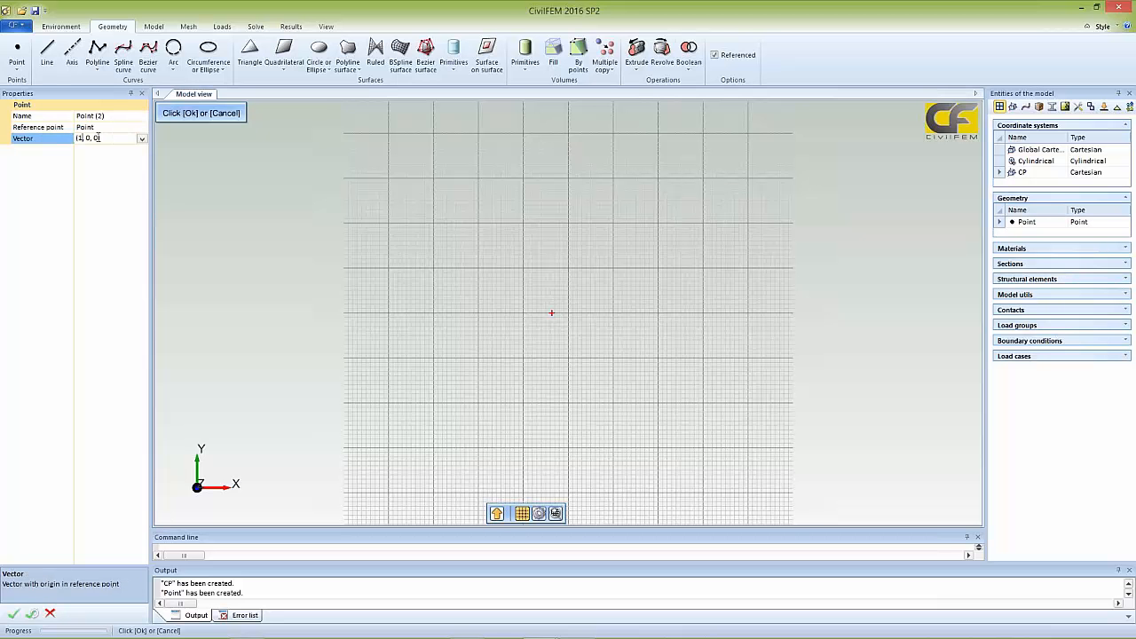
key("BackSpace")
type("-24")
left_click(33, 615)
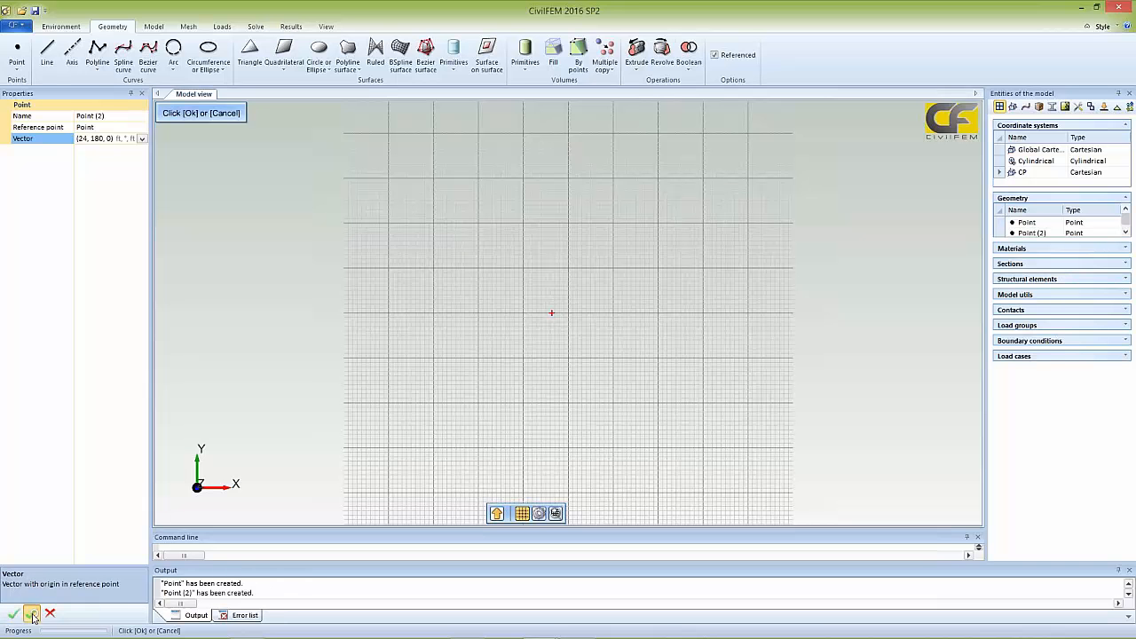
- Create a third point offset from Point (2) by the vector (-24, 0, 0)
left_click(142, 130)
left_click(88, 151)
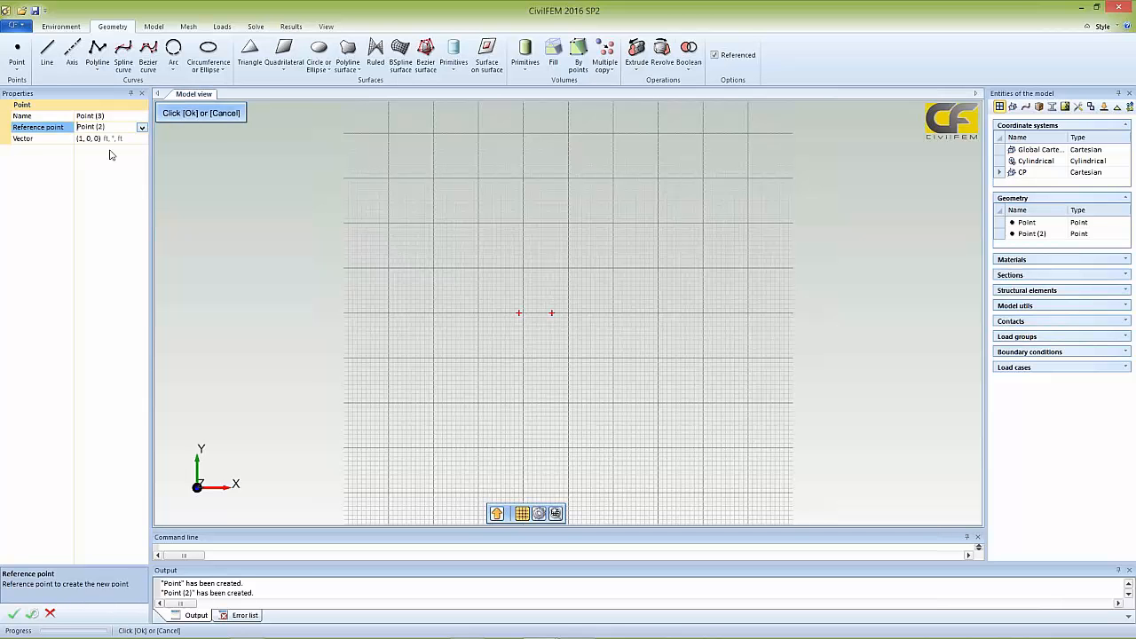
left_click(82, 140)
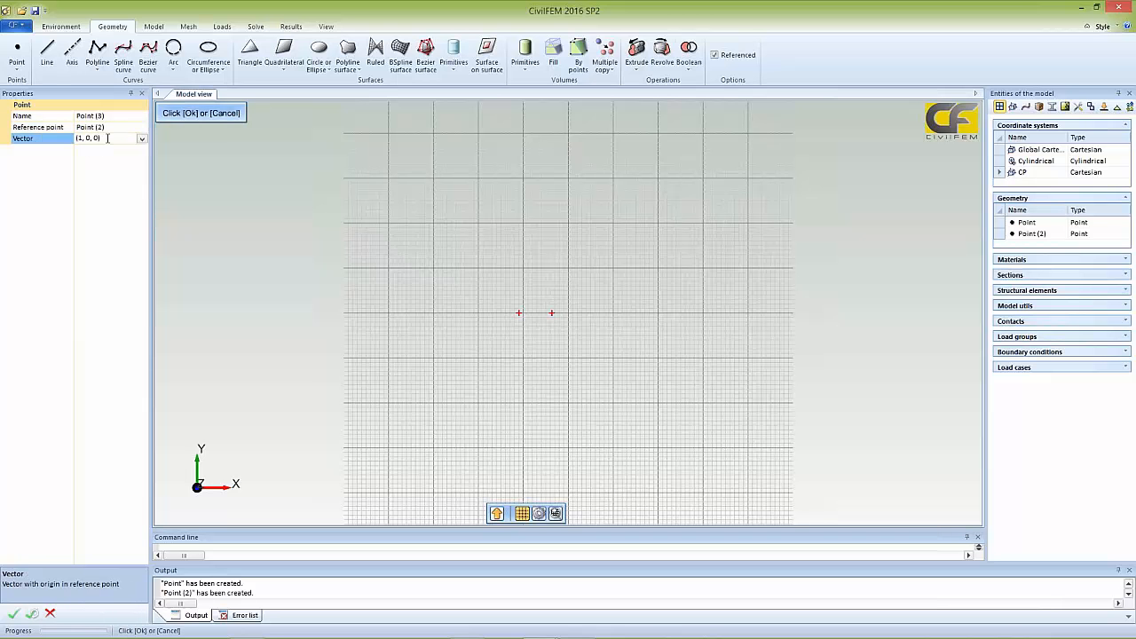
key("BackSpace")
type("-24")
left_click(13, 613)
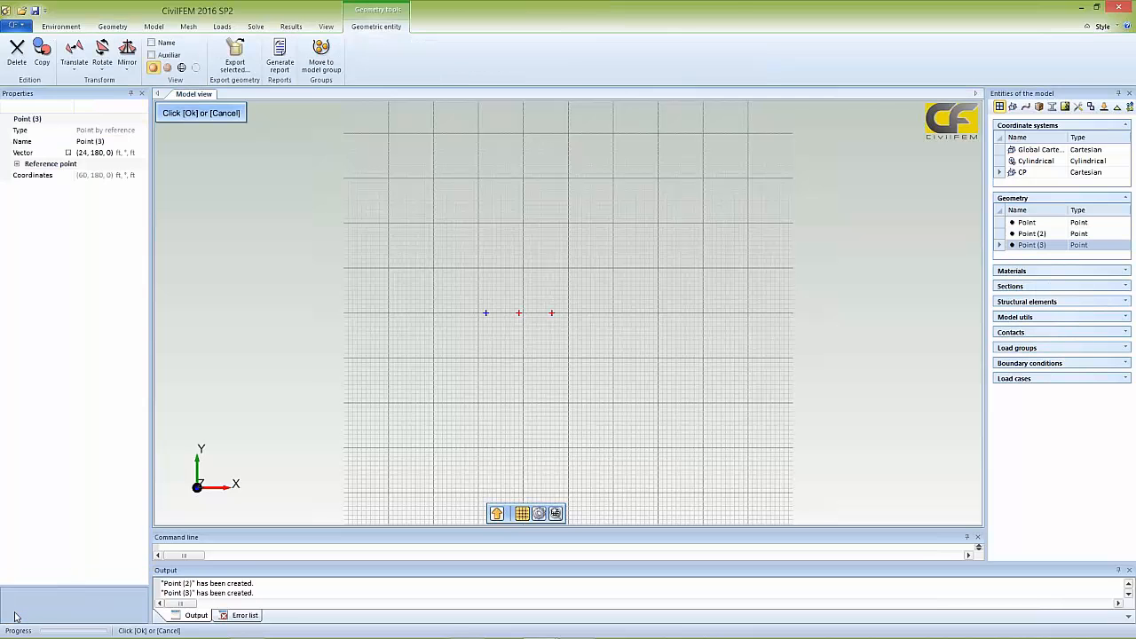
left_click(526, 384)
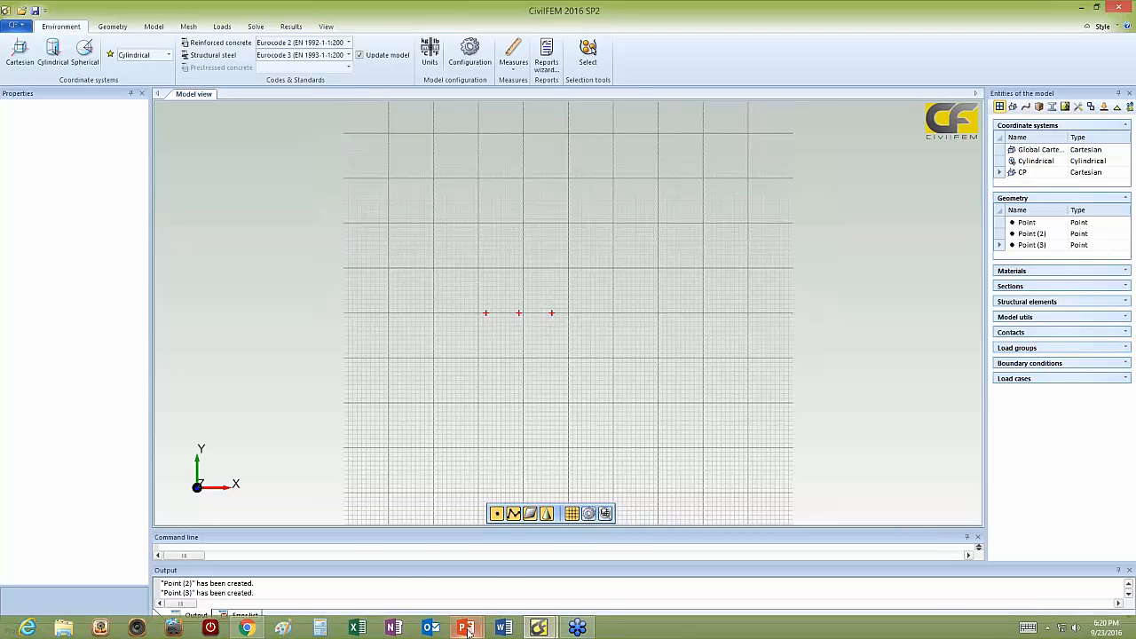
- Switch to the PowerPoint presentation to check the office building's radial layout and 30° spacing, and return to CivilFEM
mouse_move(465, 627)
left_click(402, 564)
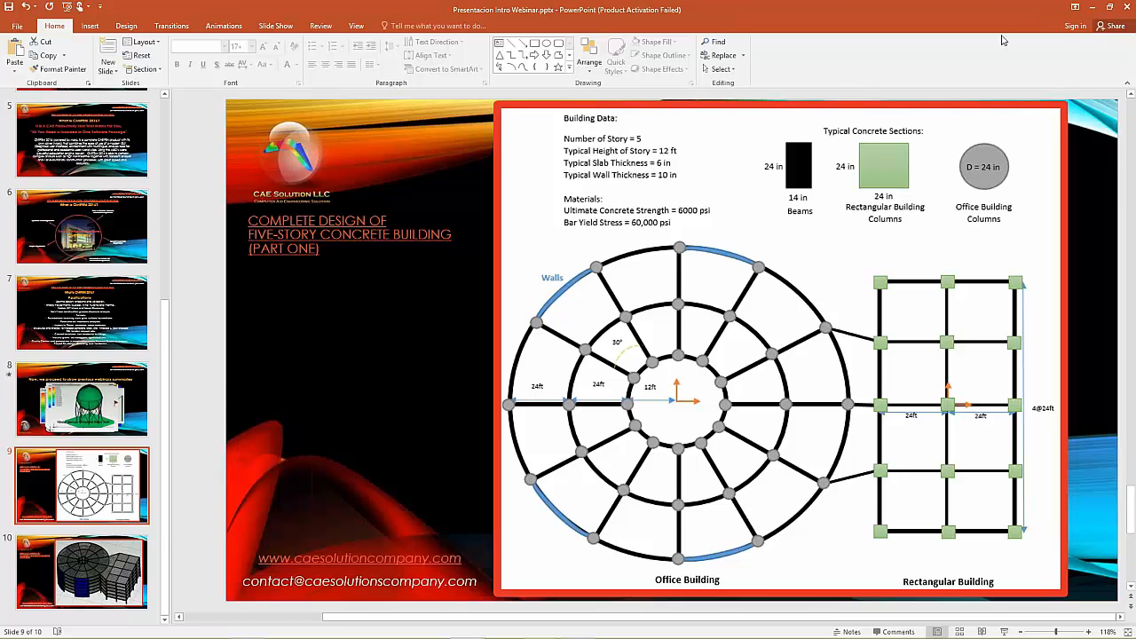
left_click(1091, 7)
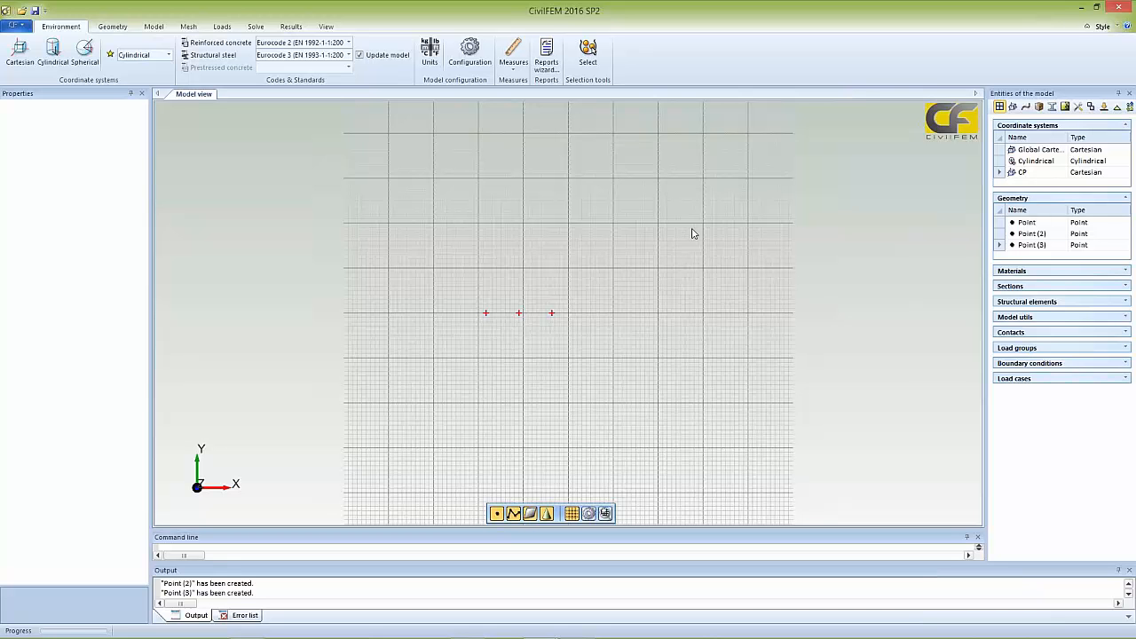
left_click(118, 29)
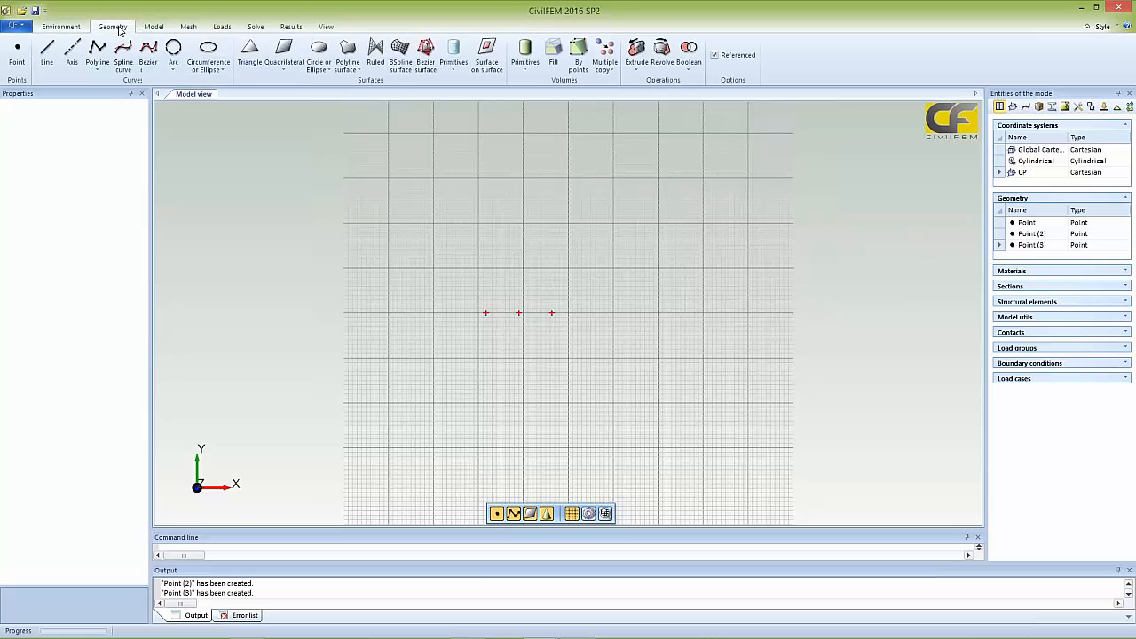
left_click(73, 55)
left_click(98, 118)
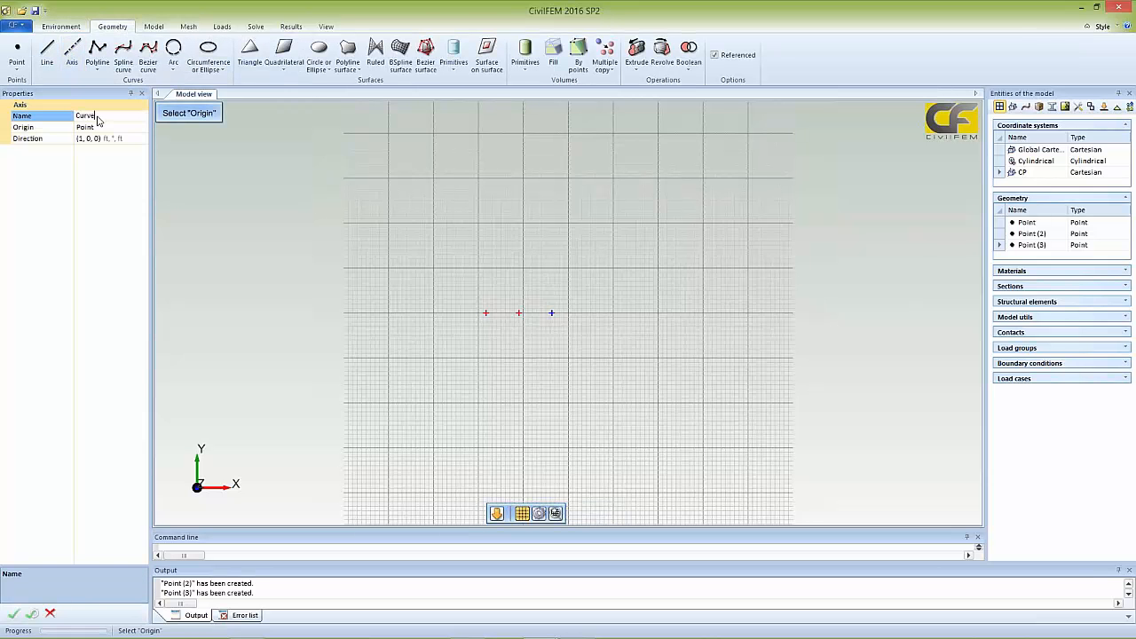
left_click_drag(98, 120, 58, 110)
type("a")
left_click(50, 613)
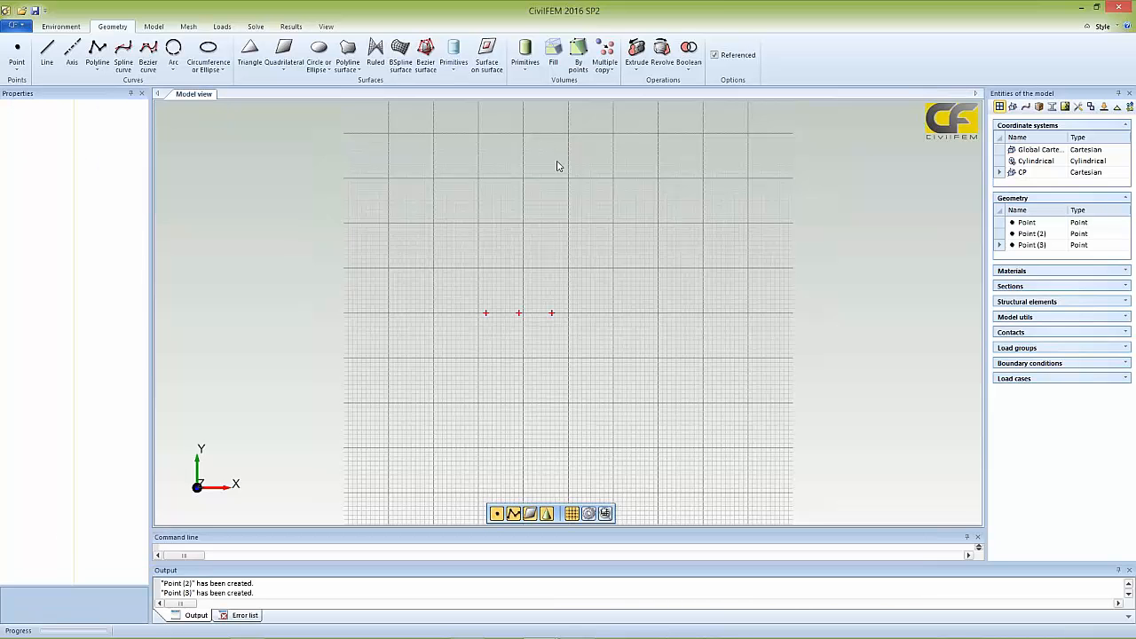
- Turn off referenced geometry, create an axis named AC from origin (0, 0, 0) with direction (0, 0, 1), and inspect it in the model view
left_click(714, 55)
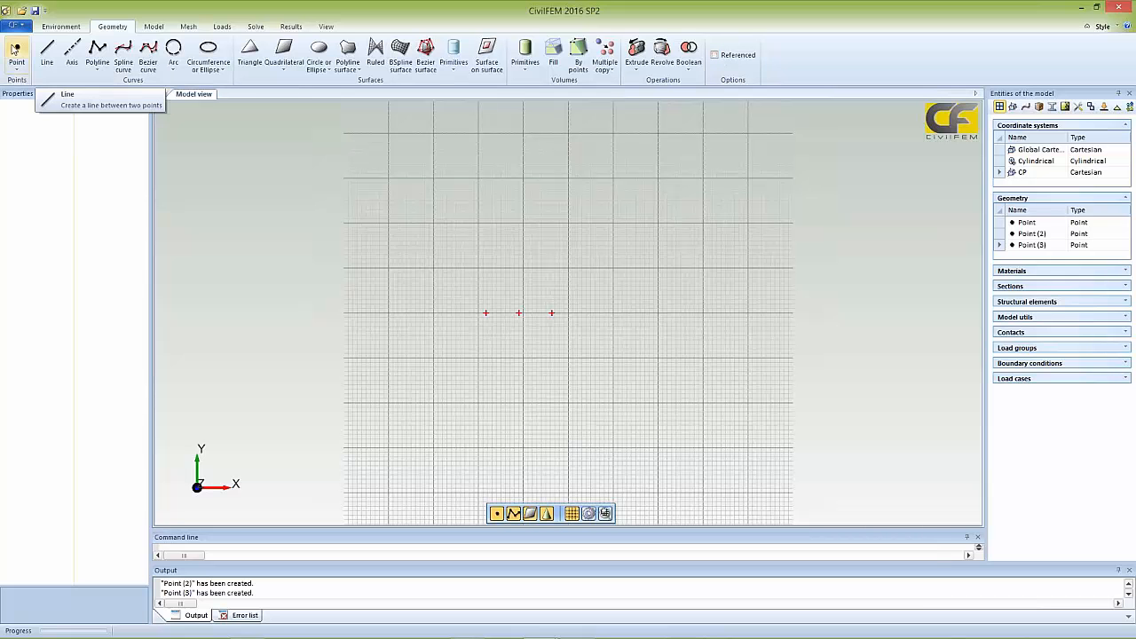
left_click(71, 52)
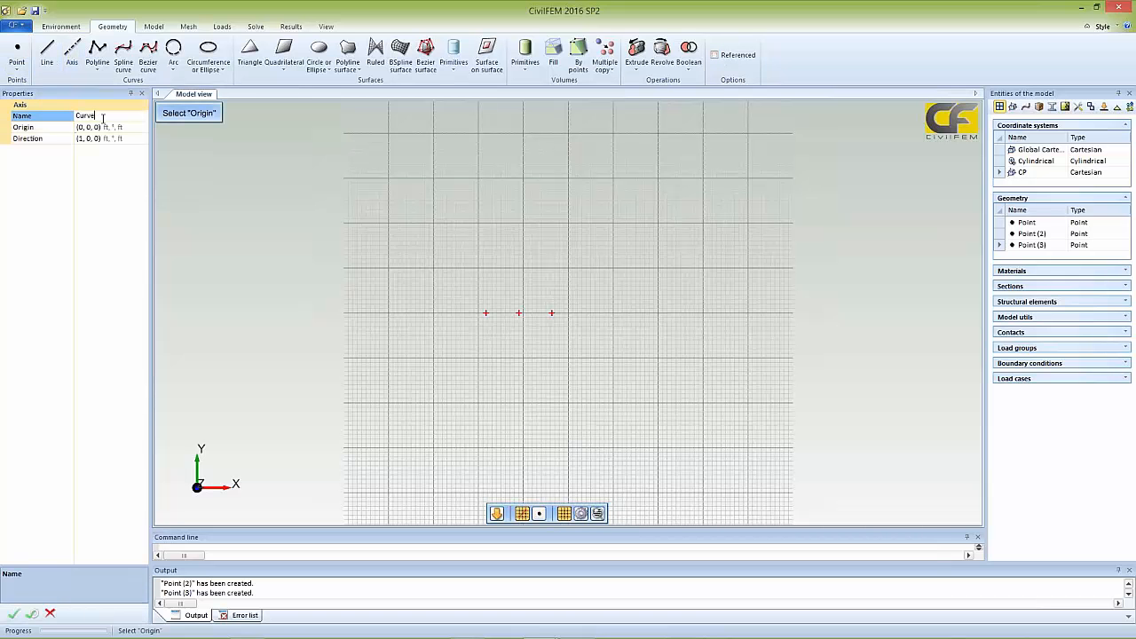
type("a")
left_click(89, 138)
key("BackSpace")
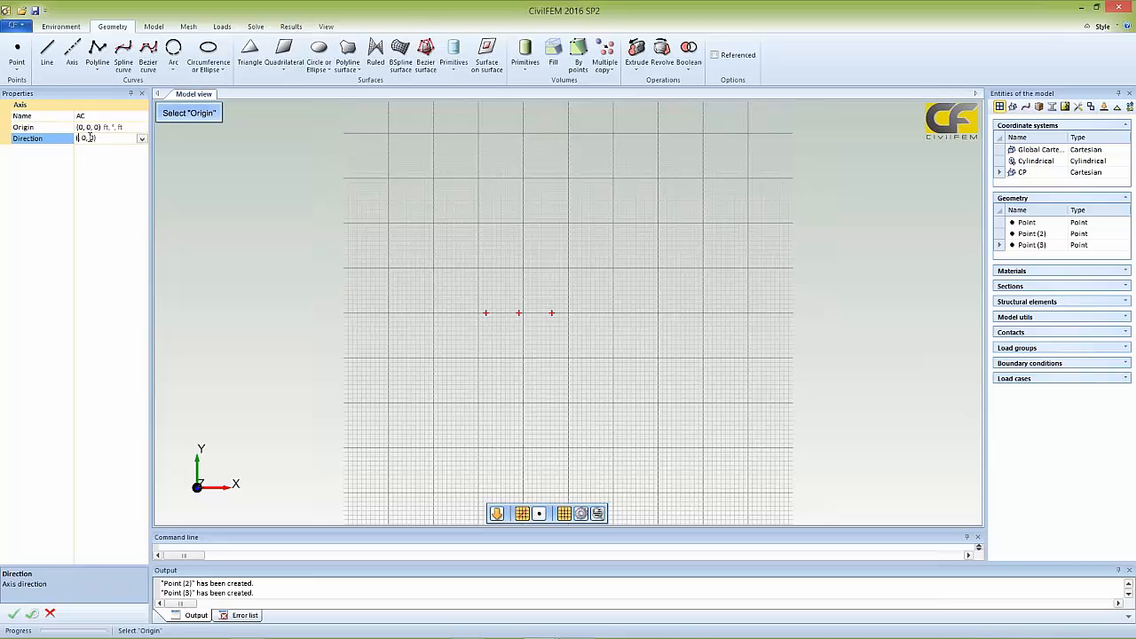
type("0")
left_click(14, 613)
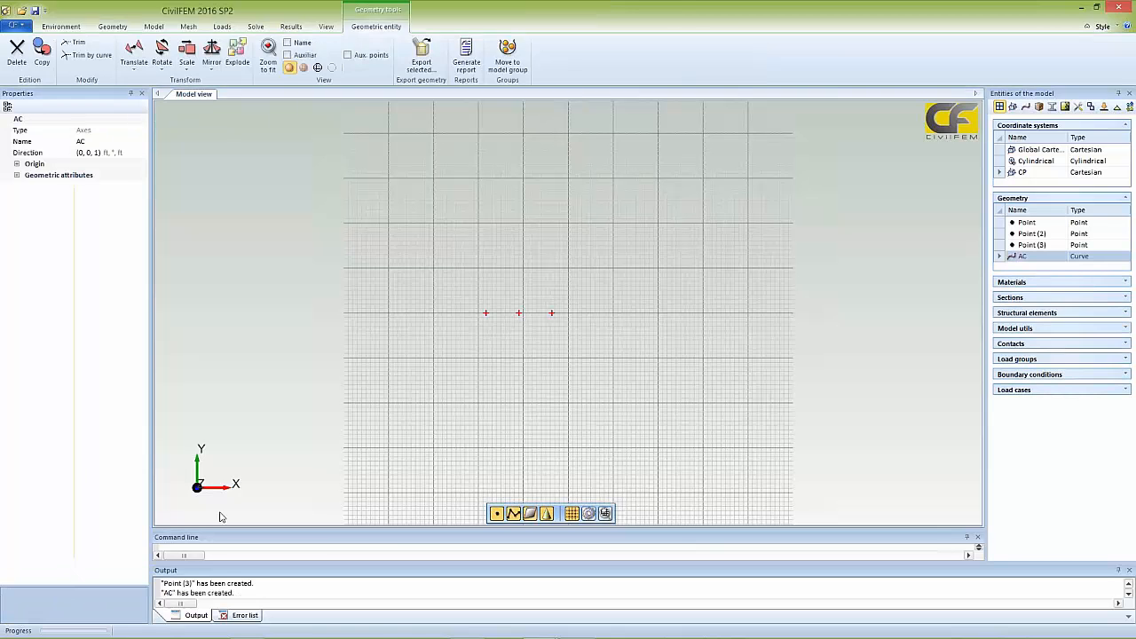
middle_click_drag(573, 370, 577, 312)
scroll(572, 316, "up", 8)
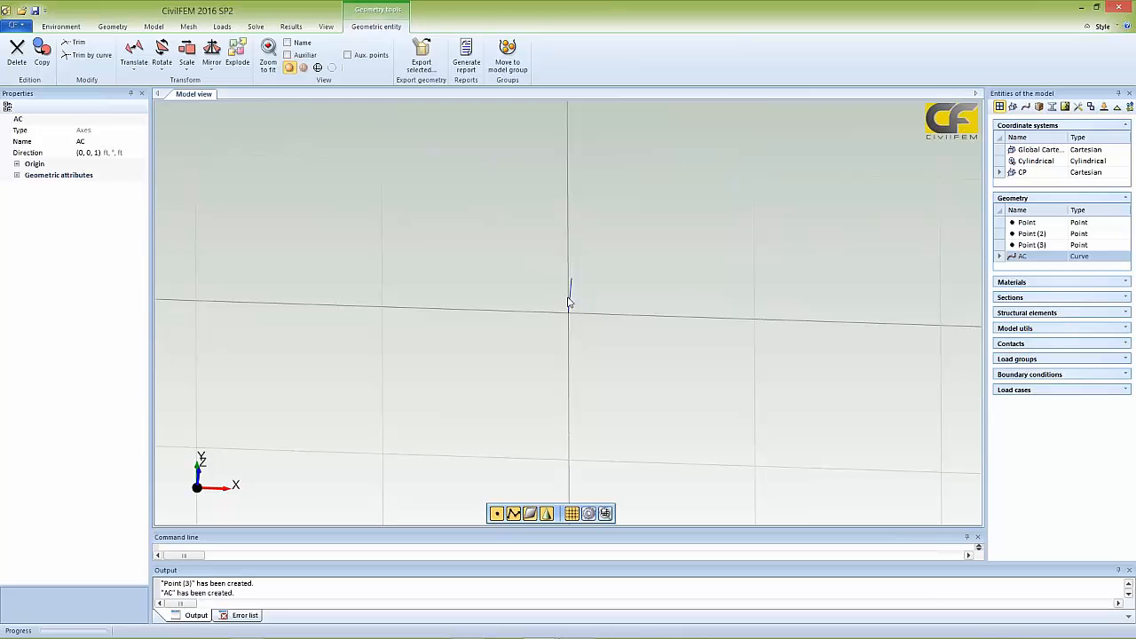
scroll(571, 306, "down", 3)
scroll(571, 313, "down", 4)
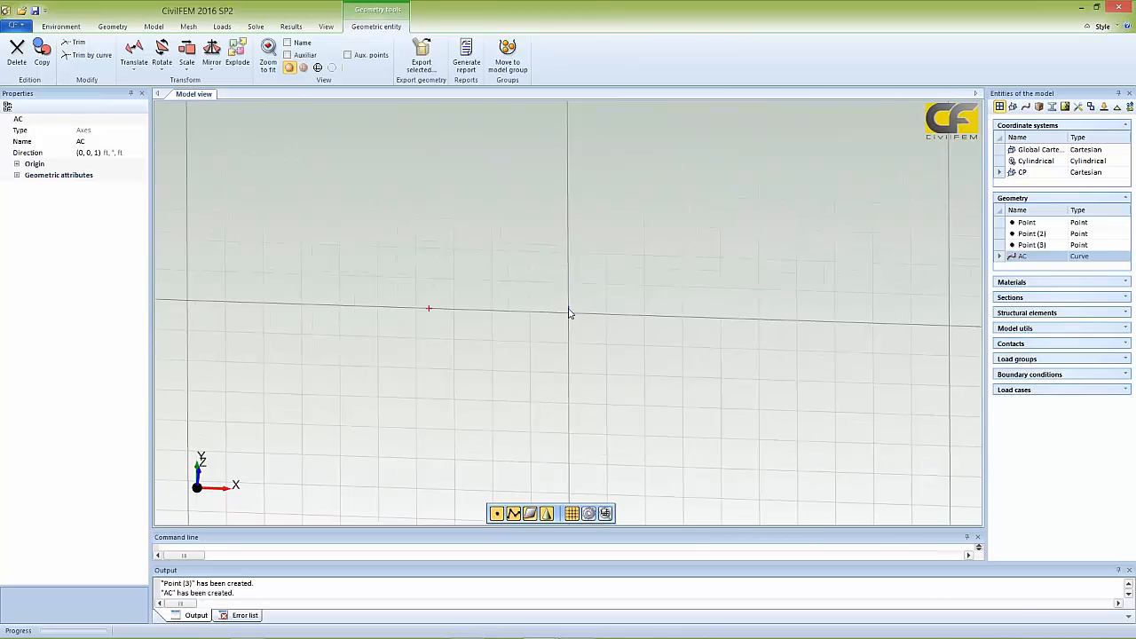
left_click(604, 513)
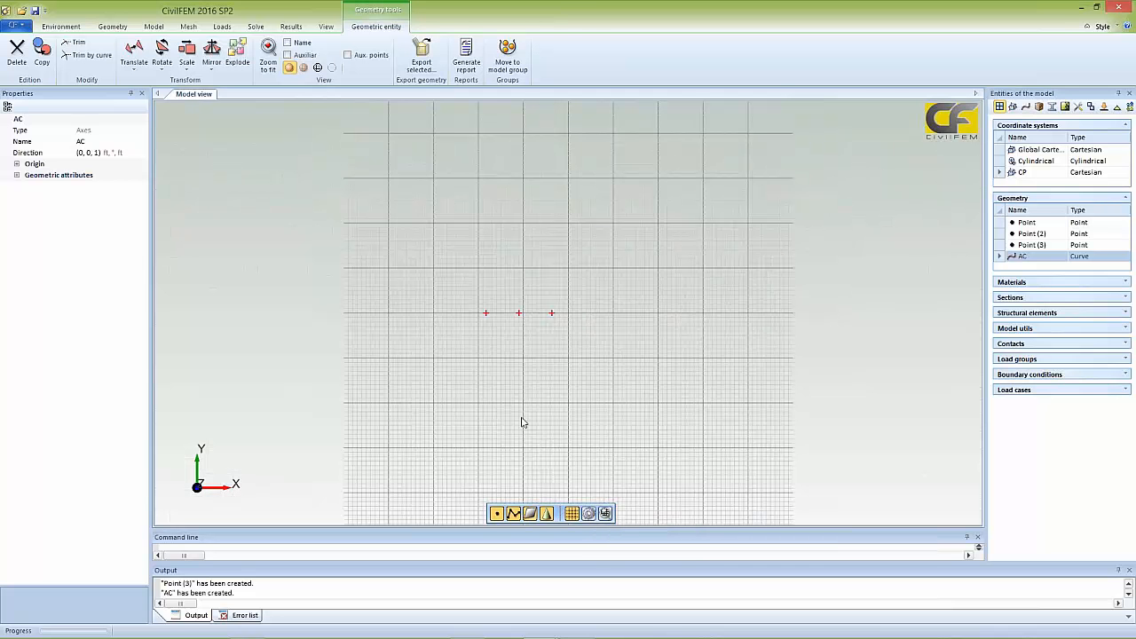
- Make multiple rotated copies of the three points about axis AC, using a 30° angle and 11 rotations
left_click(561, 335)
left_click_drag(561, 336, 459, 296)
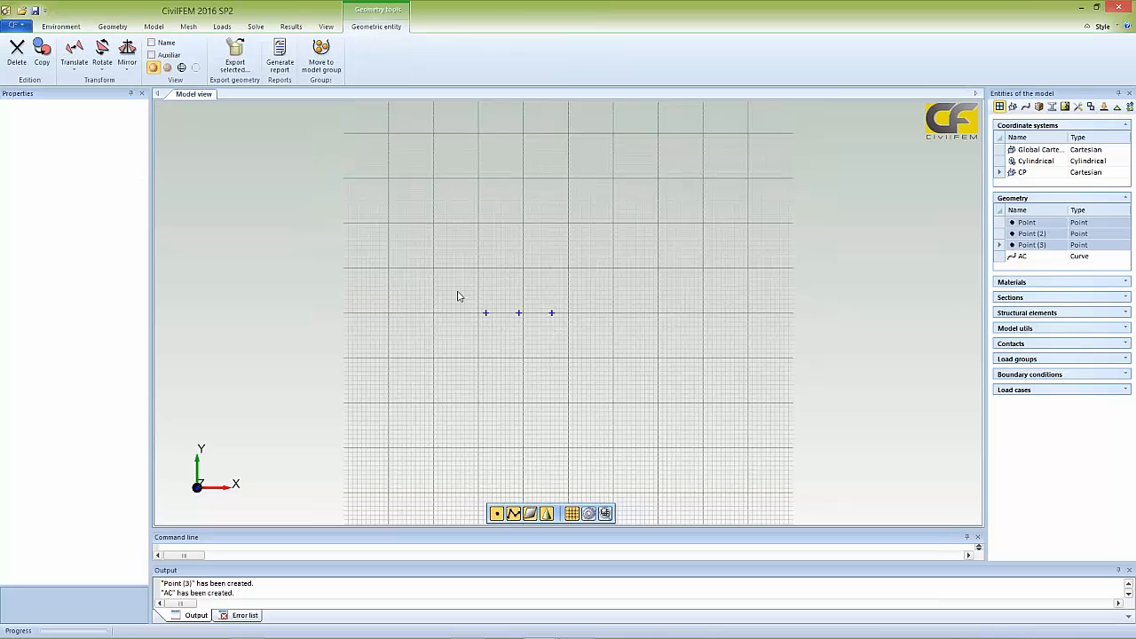
left_click(102, 57)
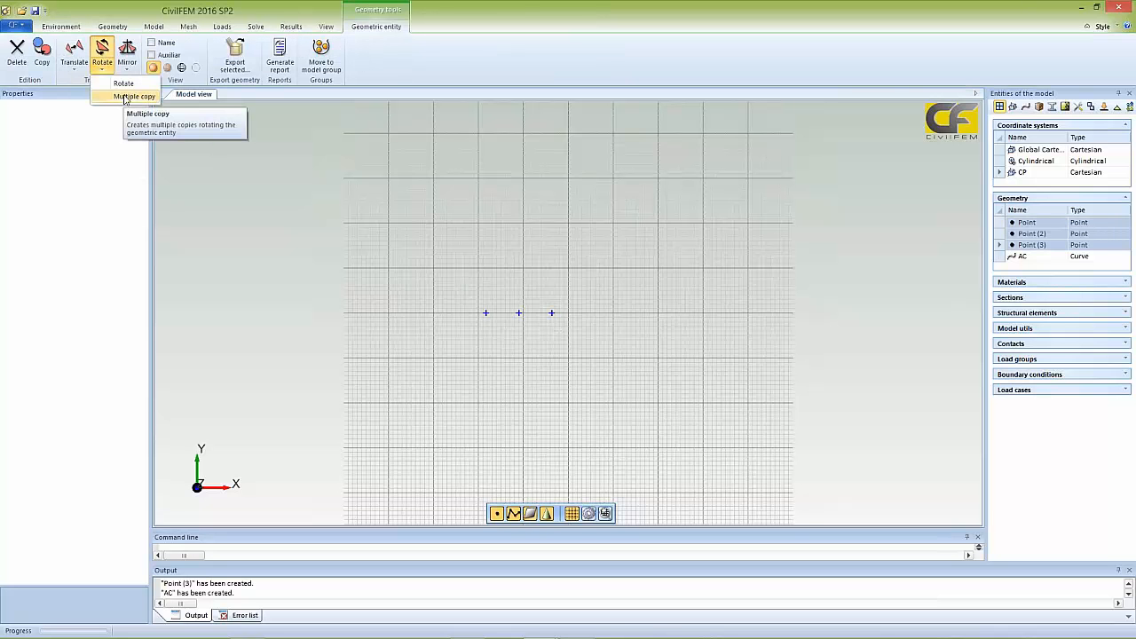
left_click(125, 96)
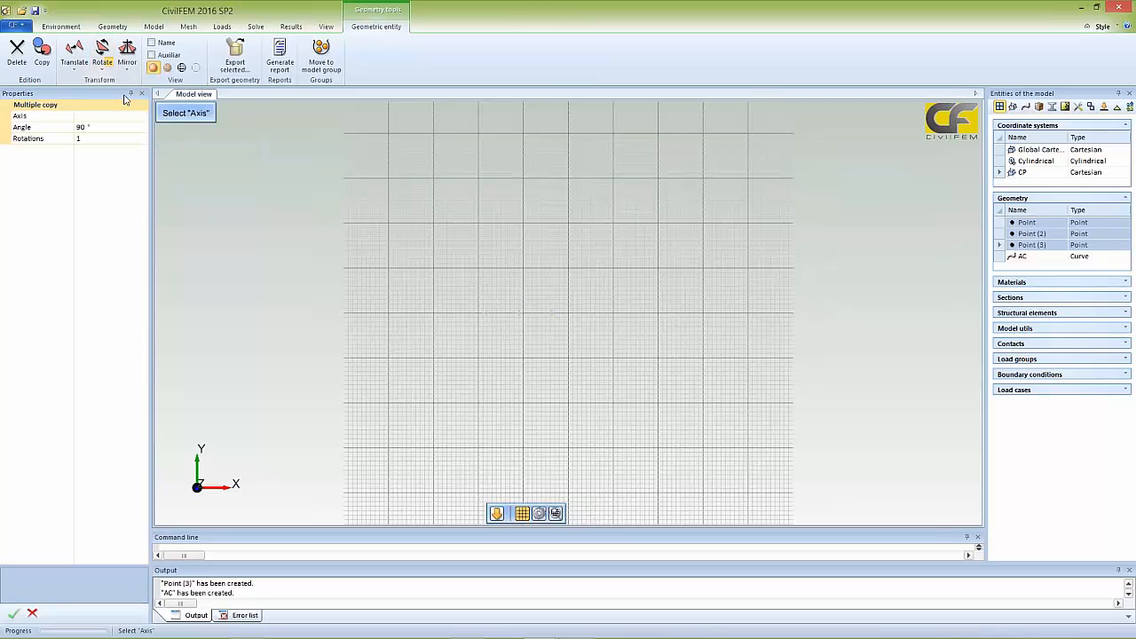
left_click(140, 118)
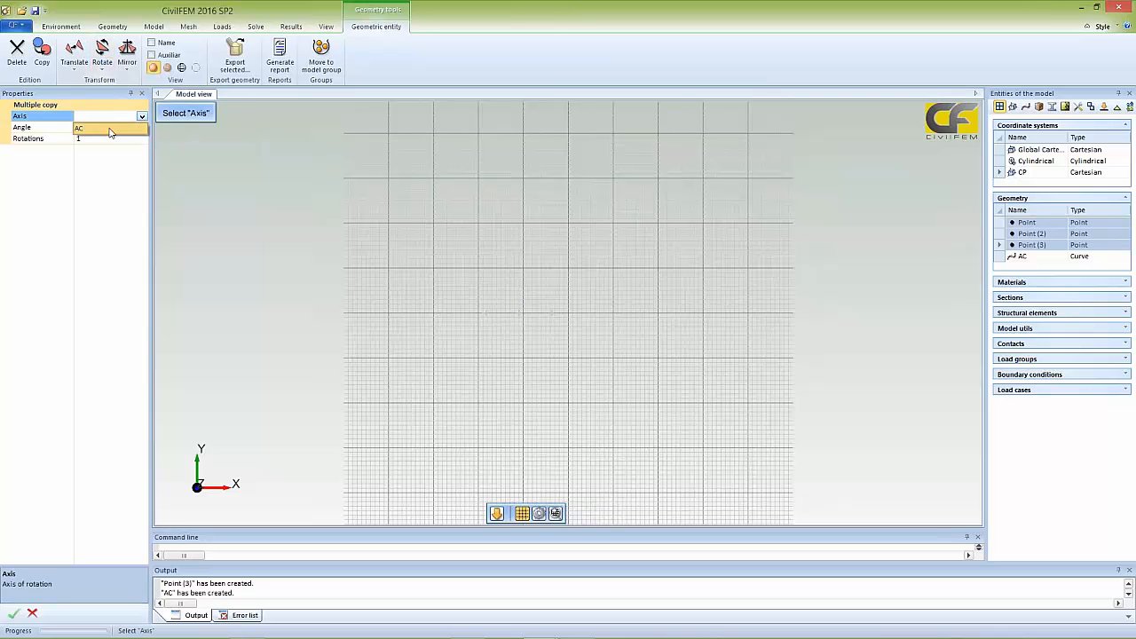
left_click(111, 129)
left_click(91, 130)
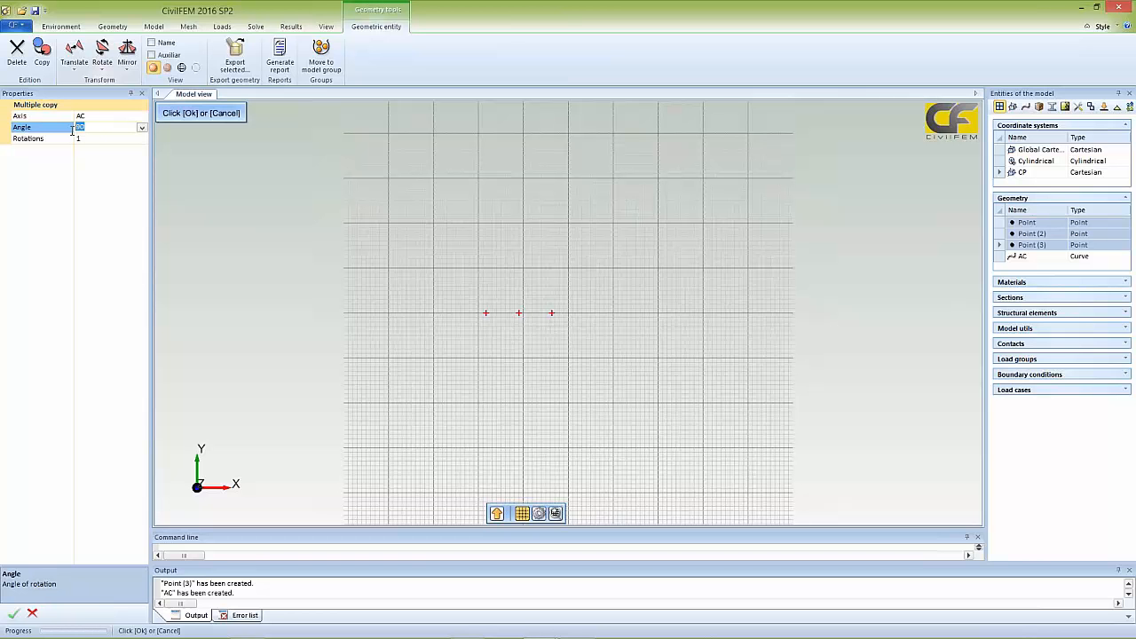
type("3")
left_click(97, 139)
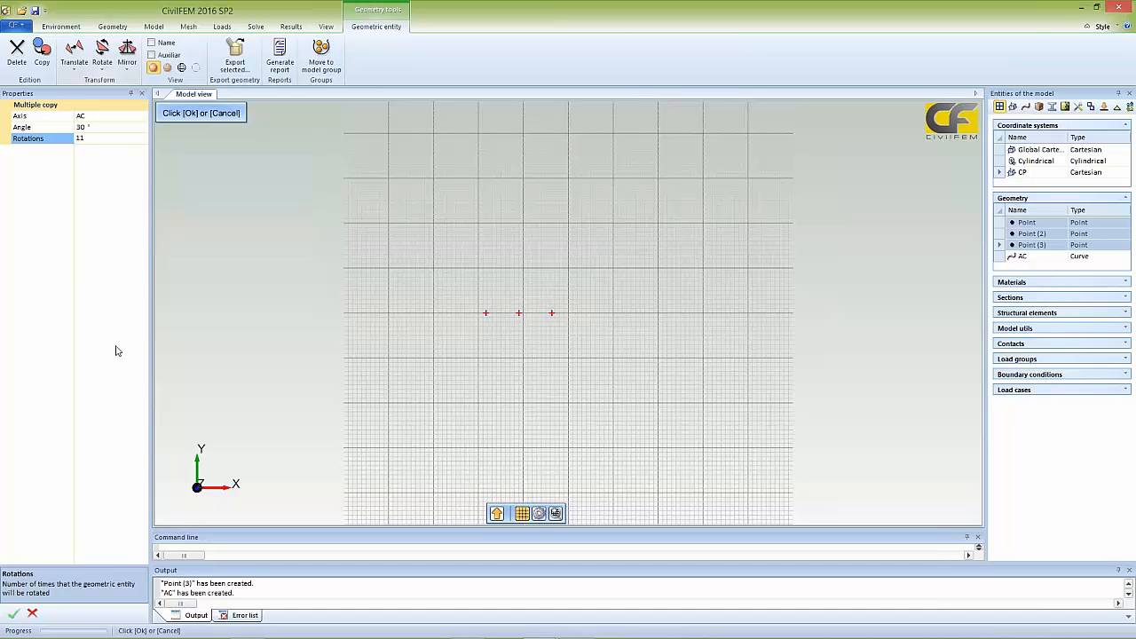
left_click(12, 612)
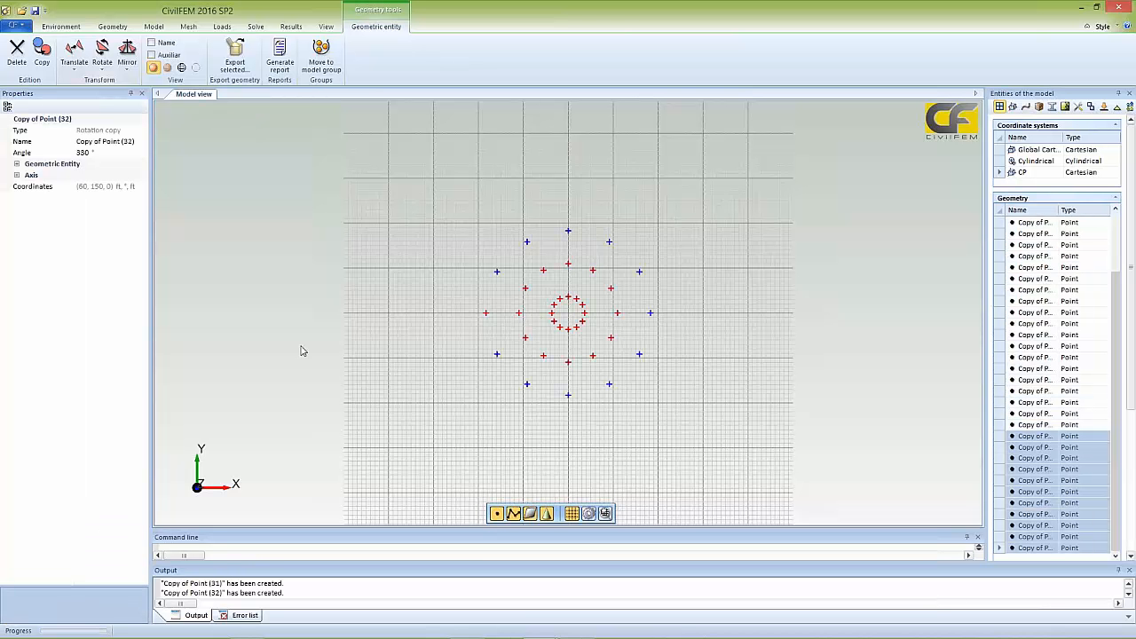
left_click(426, 394)
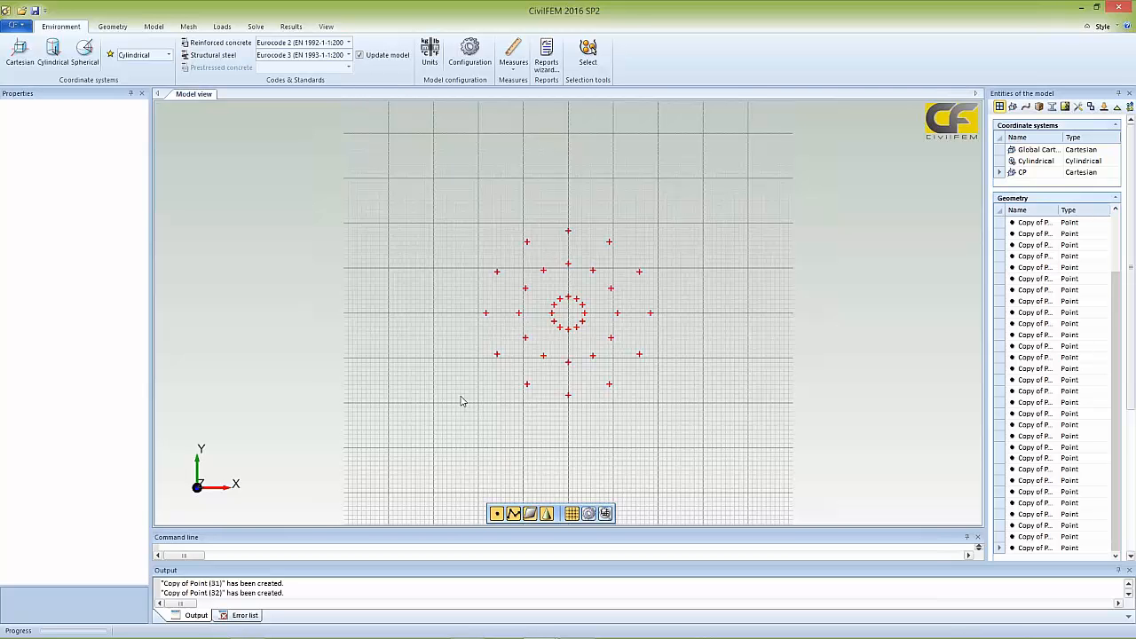
- Examine the rotation angle, coordinates and location of various copied points across the three rings
left_click(1043, 233)
left_click(1040, 256)
left_click(1039, 289)
left_click(1037, 323)
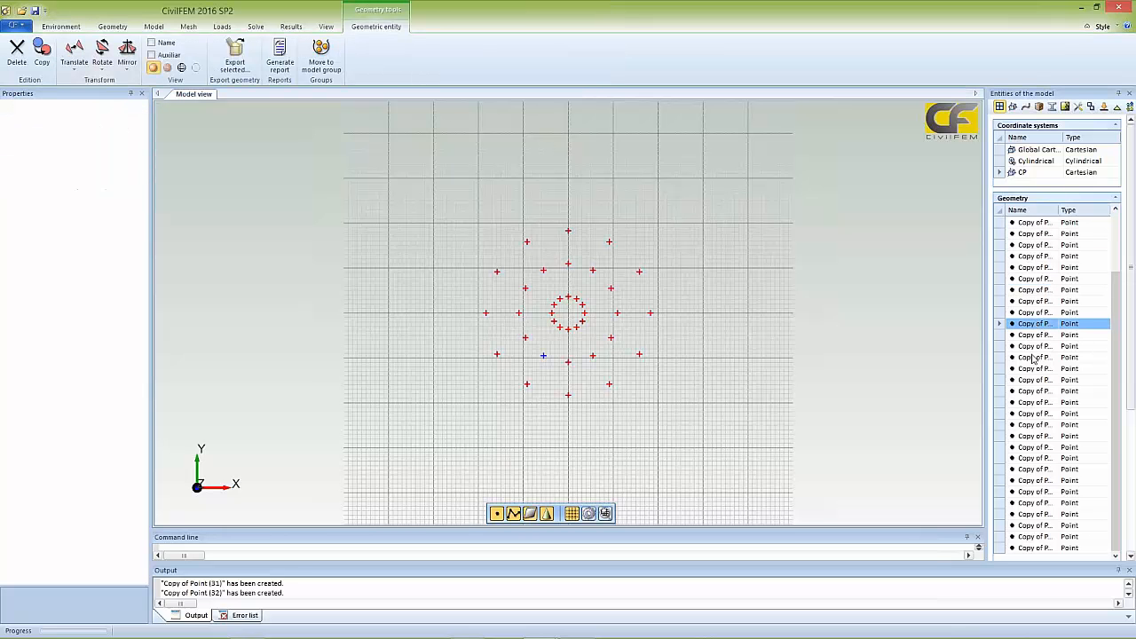
left_click(1032, 357)
left_click(1036, 391)
left_click(1033, 436)
left_click(1030, 480)
left_click(1047, 402)
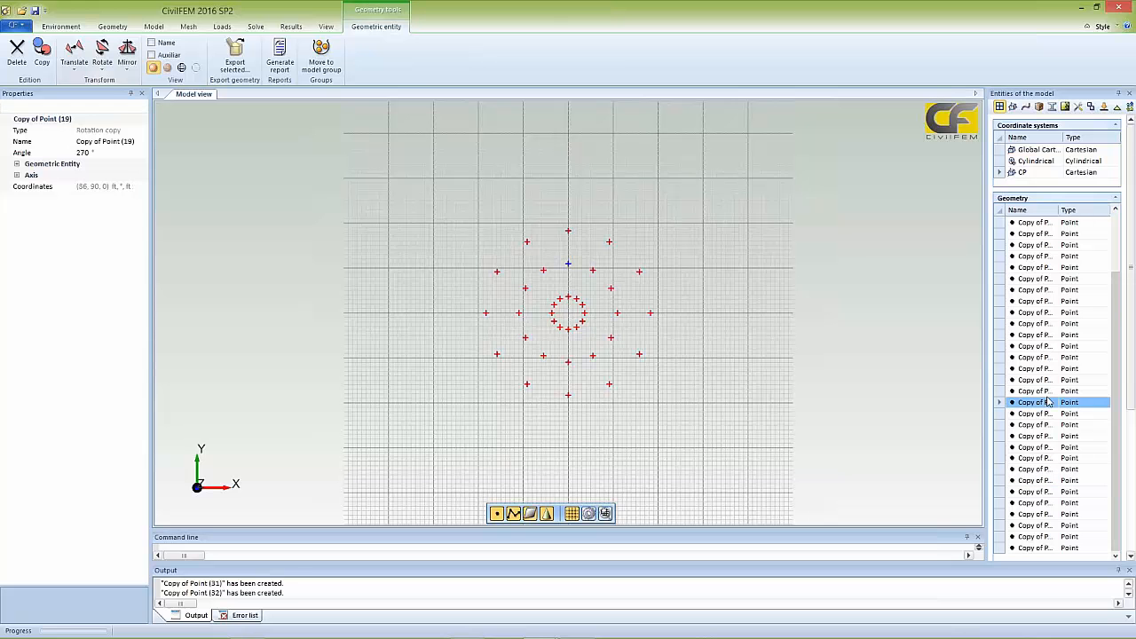
left_click(1045, 324)
left_click(1044, 300)
left_click(1048, 278)
left_click(1045, 257)
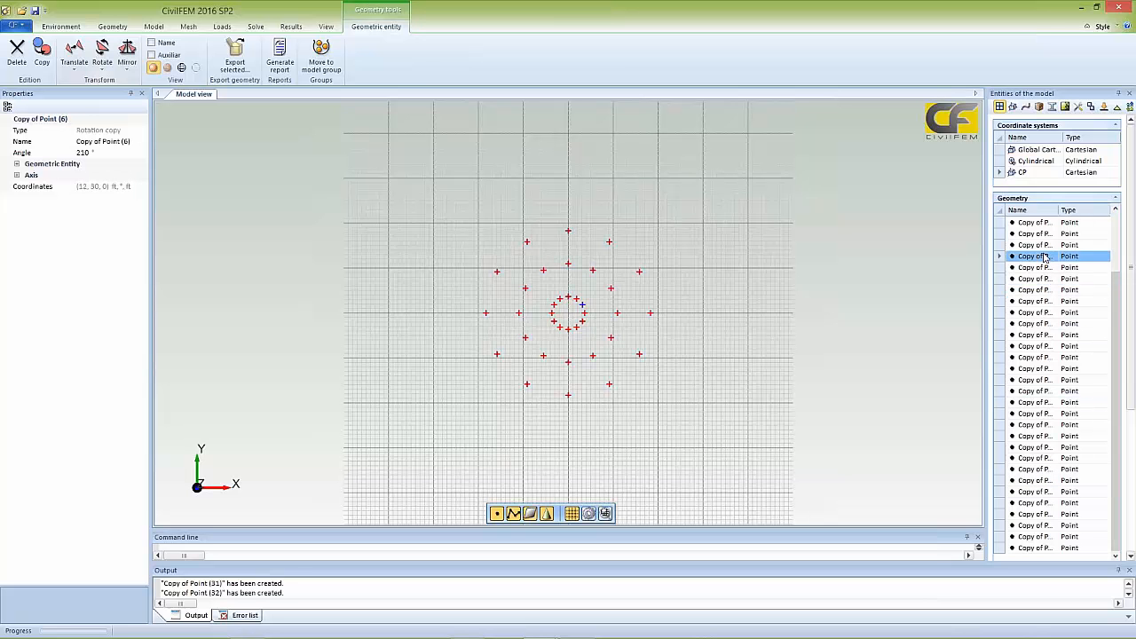
left_click(1039, 279)
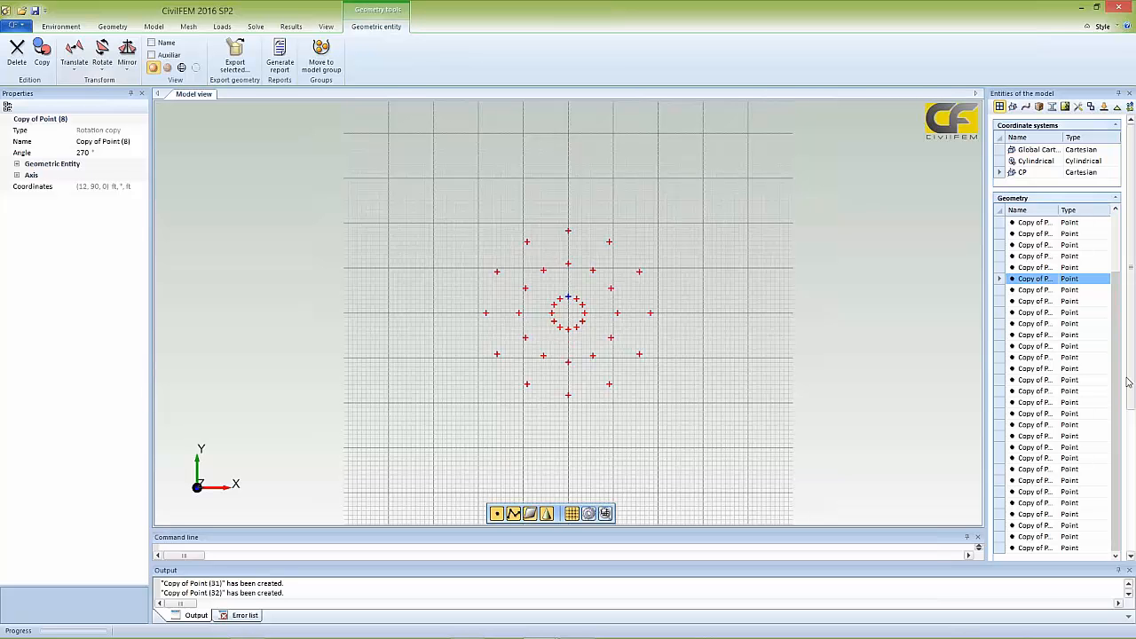
left_click(1041, 380)
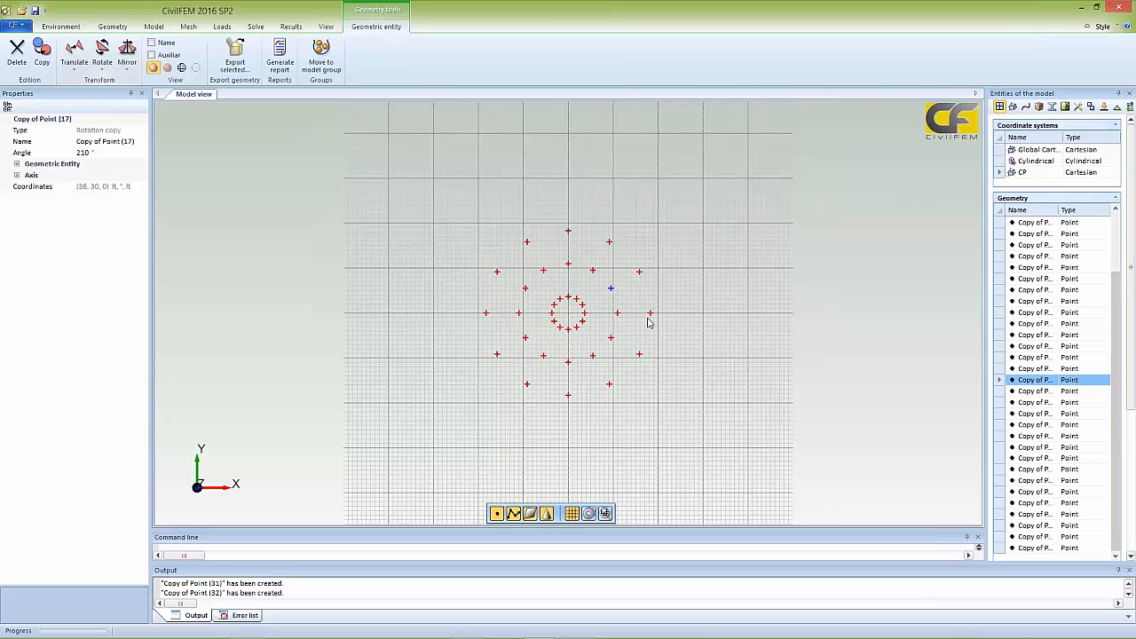
left_click(1043, 347)
left_click(1039, 313)
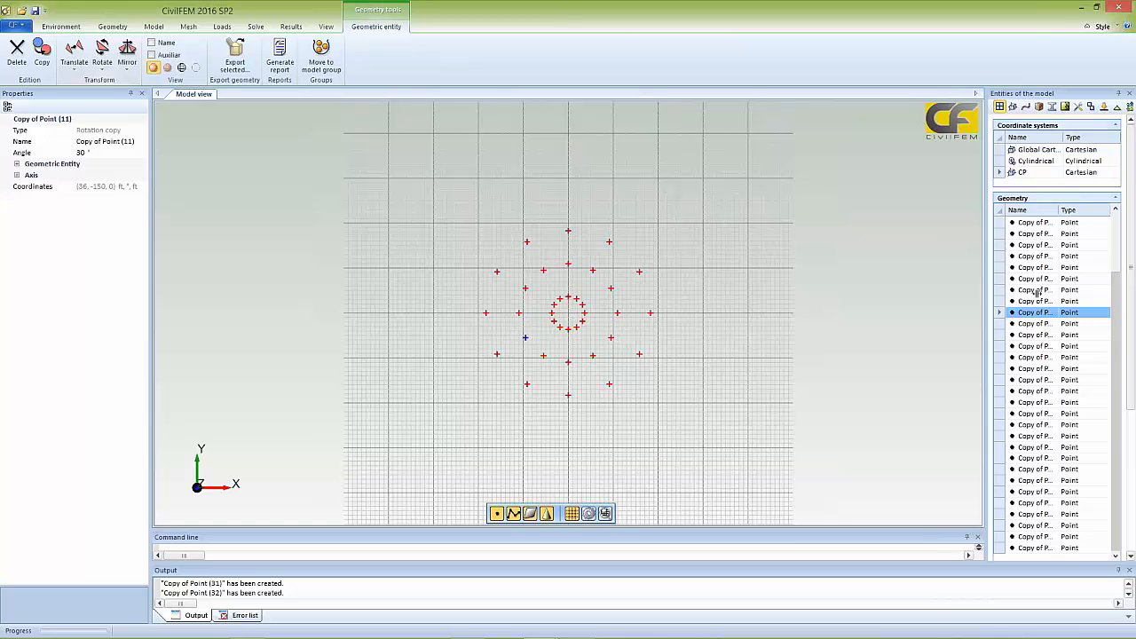
left_click(1037, 290)
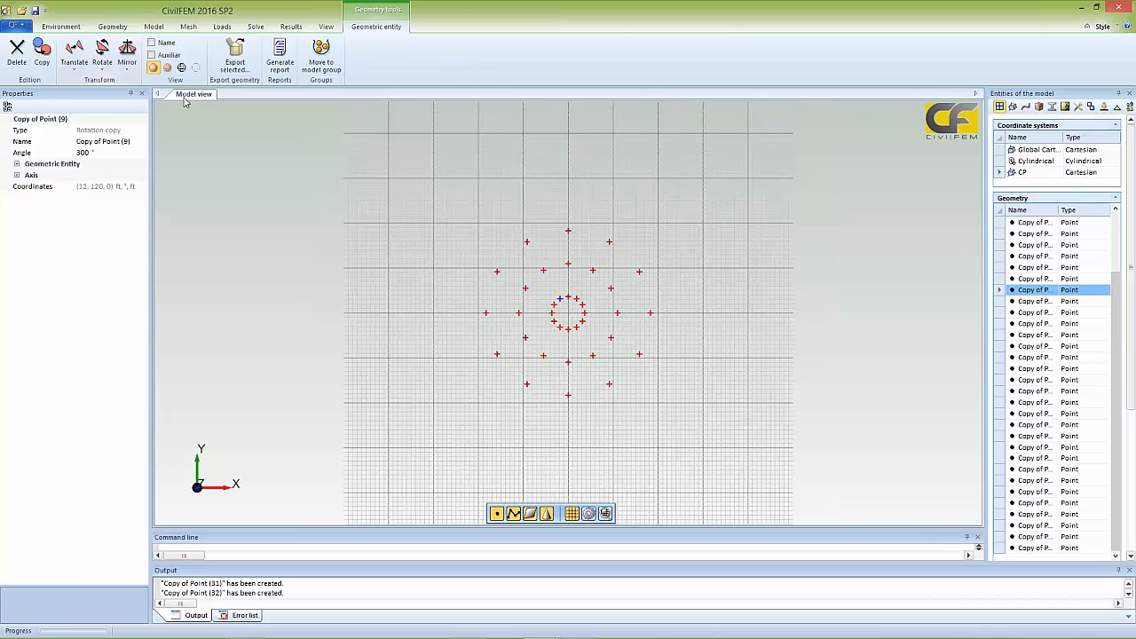
- Toggle the selected point's name label on and off, and clear the selection
left_click(151, 44)
left_click(151, 44)
left_click(152, 44)
left_click(152, 45)
left_click(887, 354)
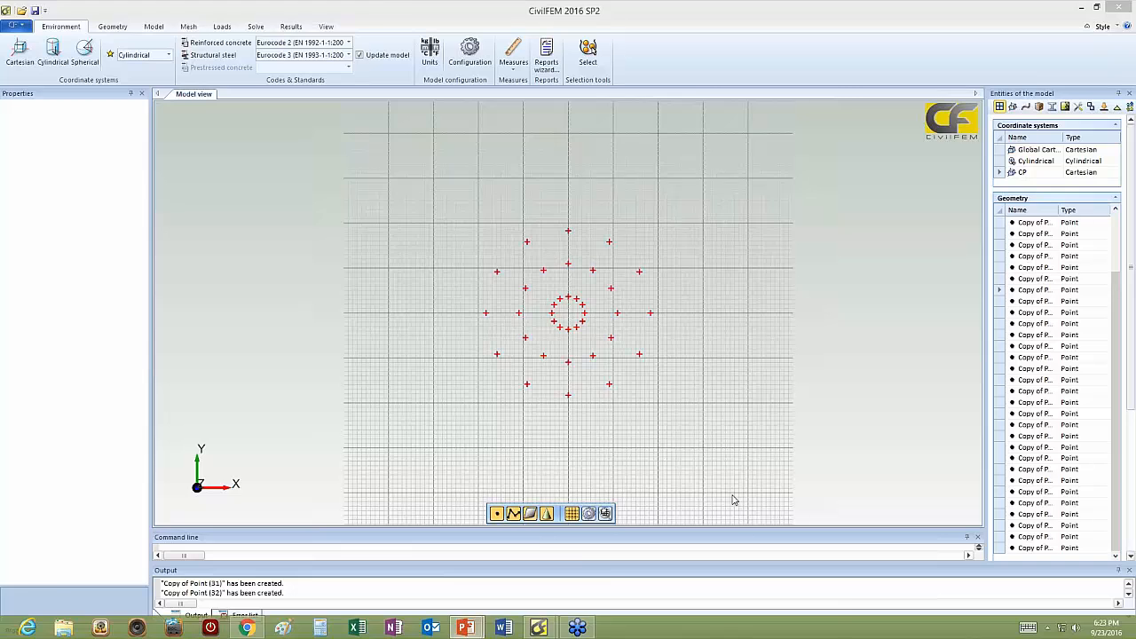
- Switch to the PowerPoint presentation to review the rectangular building's column grid on the floor plan, and return to CivilFEM
key("alt+Tab")
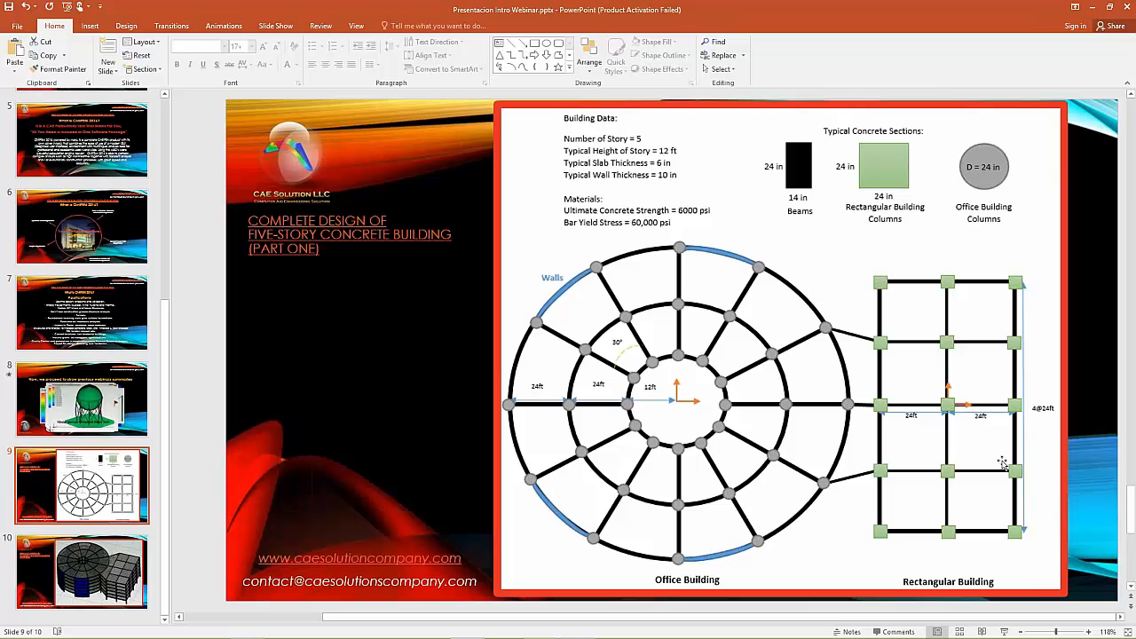
mouse_move(1095, 7)
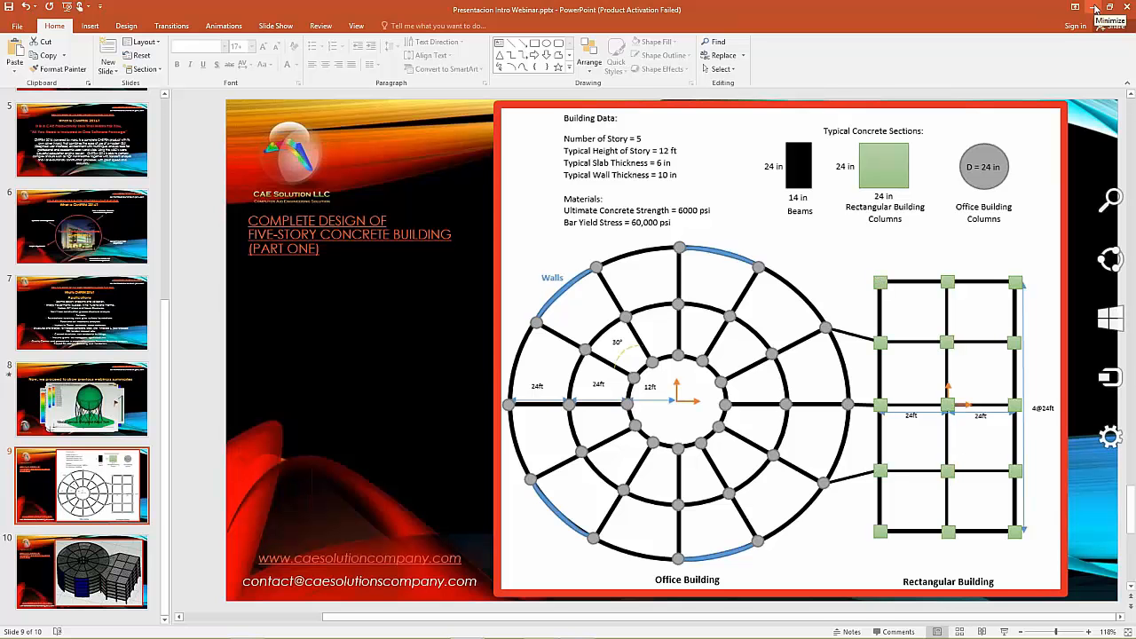
left_click(1095, 7)
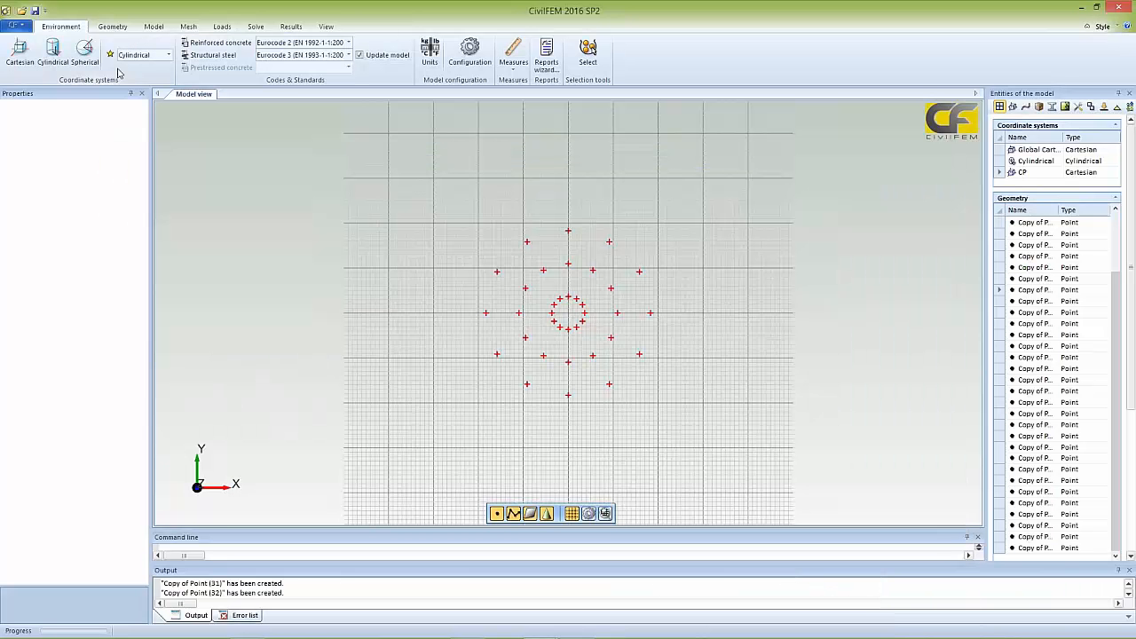
- Create a point at (-12, 0, 0) with the cylindrical coordinate system active
left_click(105, 27)
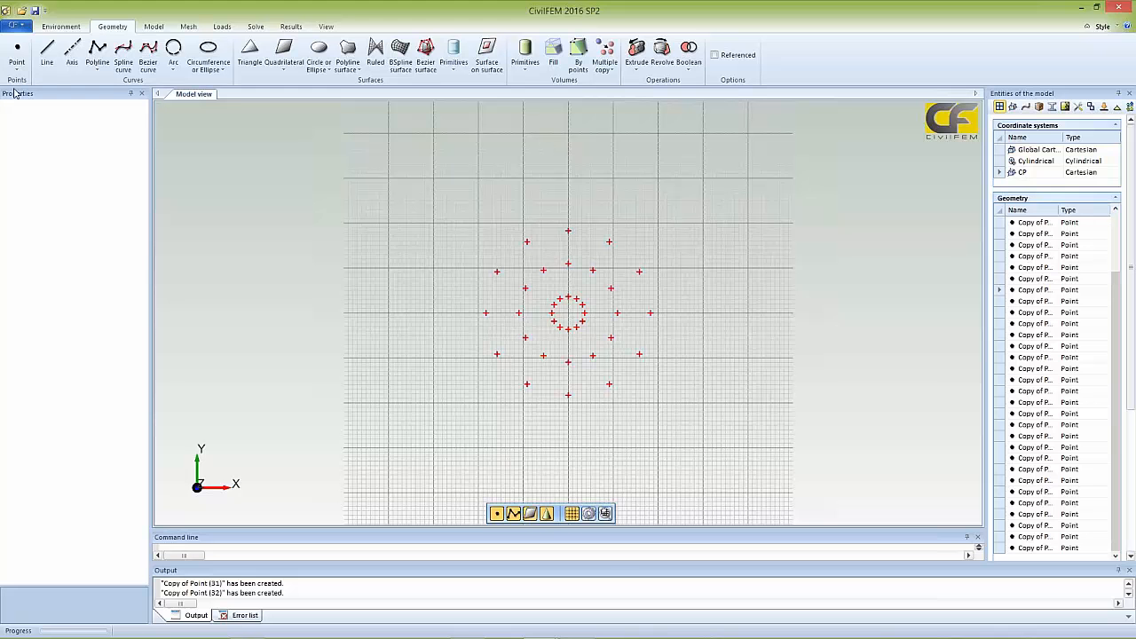
left_click(16, 53)
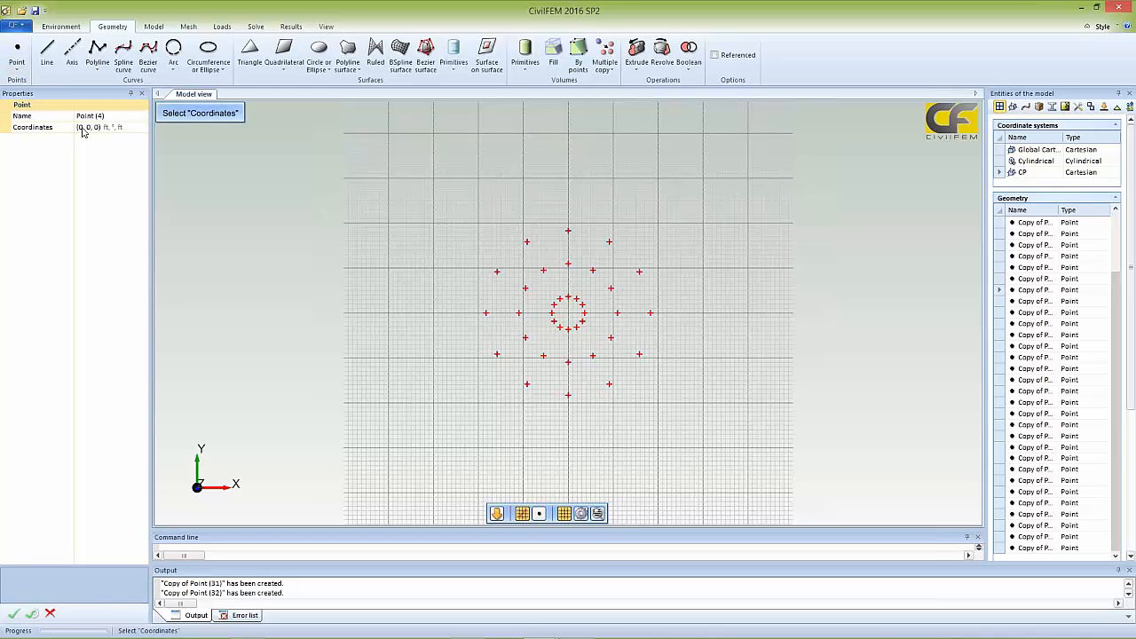
left_click(79, 127)
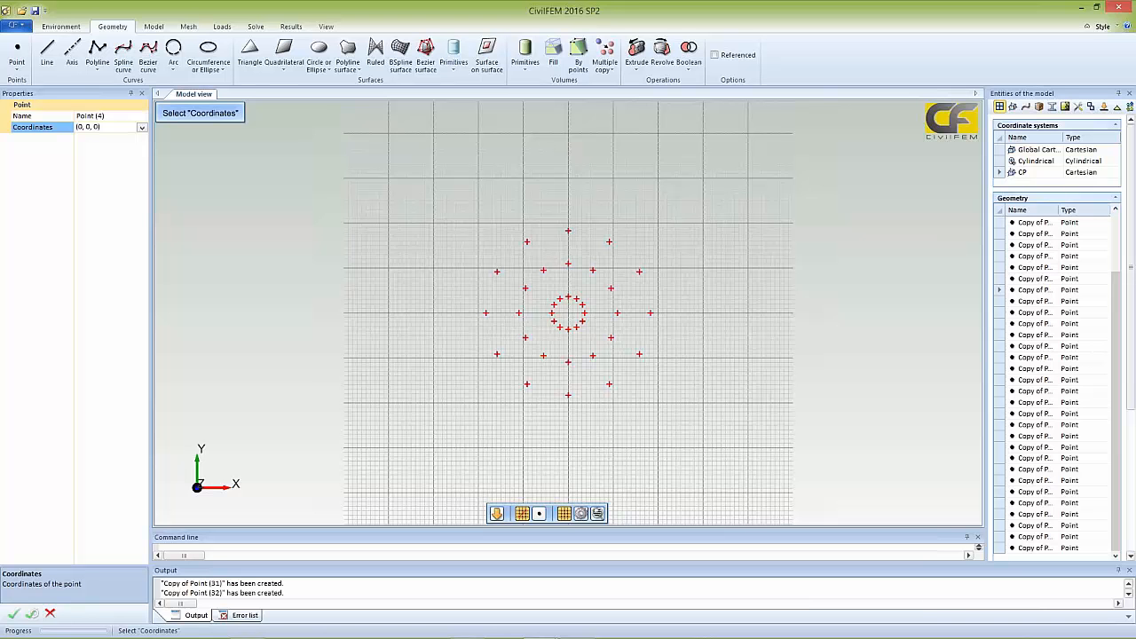
key("BackSpace")
type("-12")
mouse_move(29, 628)
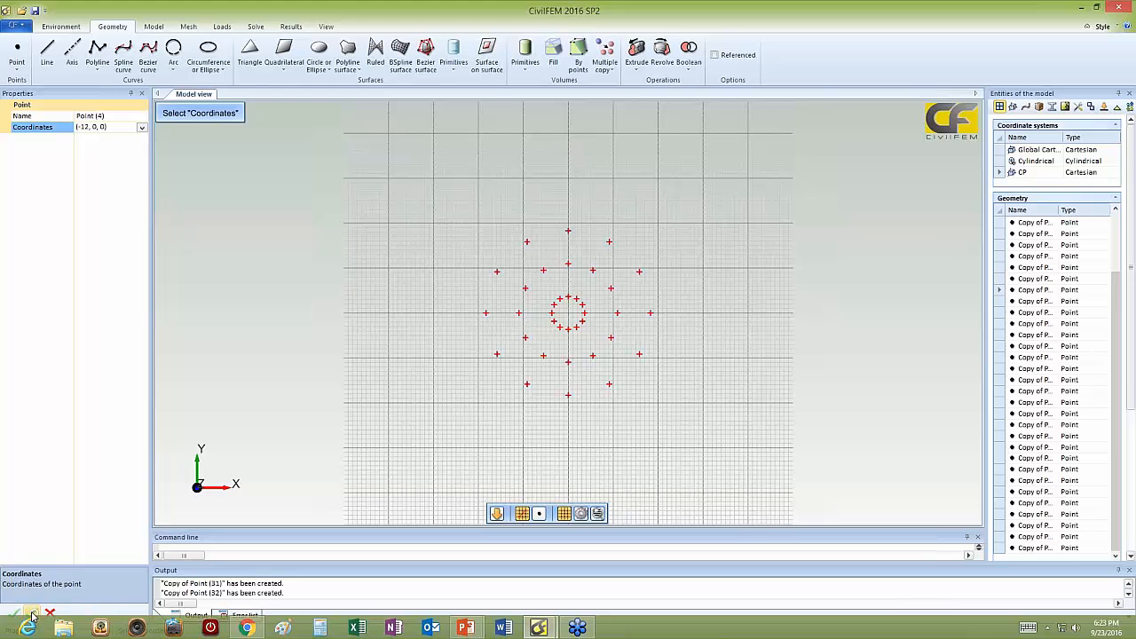
left_click(31, 614)
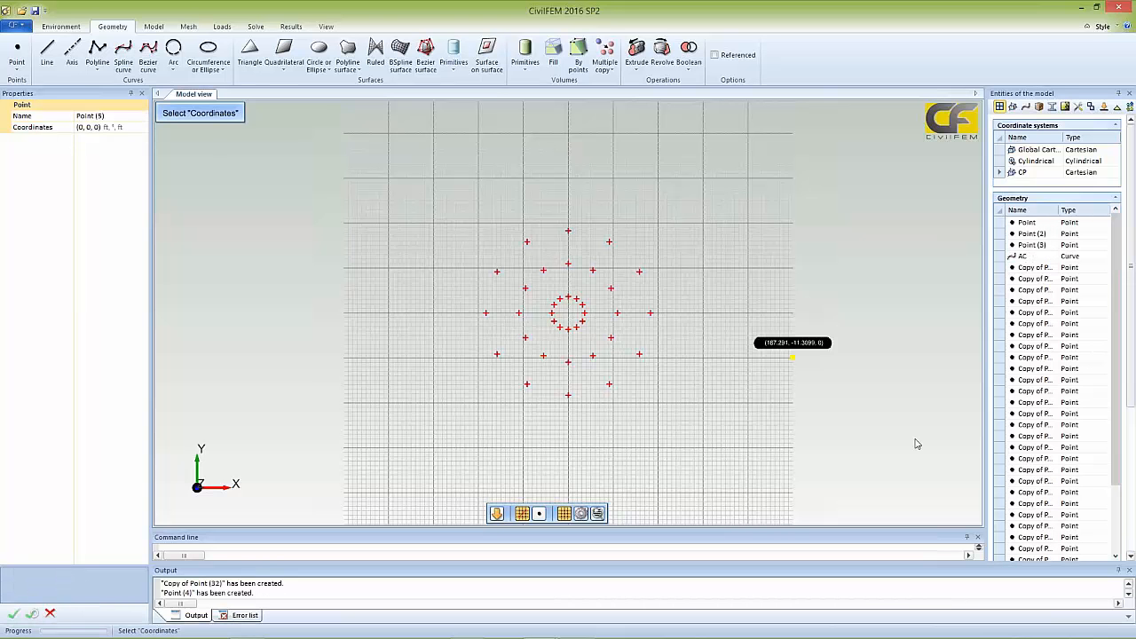
- Find the point just created at the end of the geometry list and delete it
left_click_drag(1116, 394, 1097, 557)
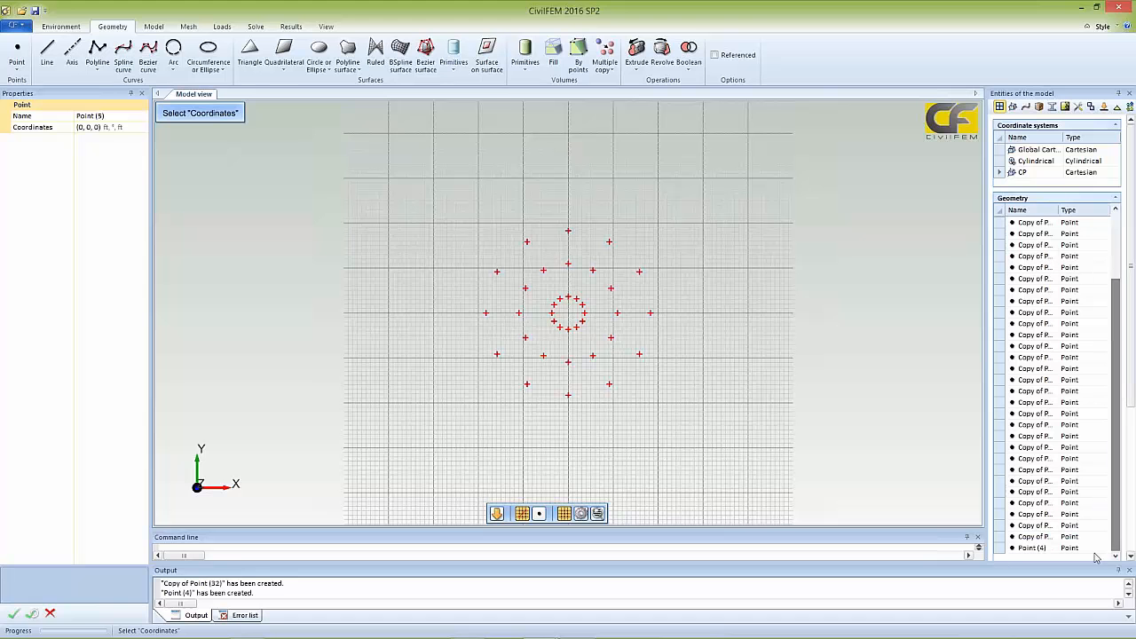
left_click(1035, 548)
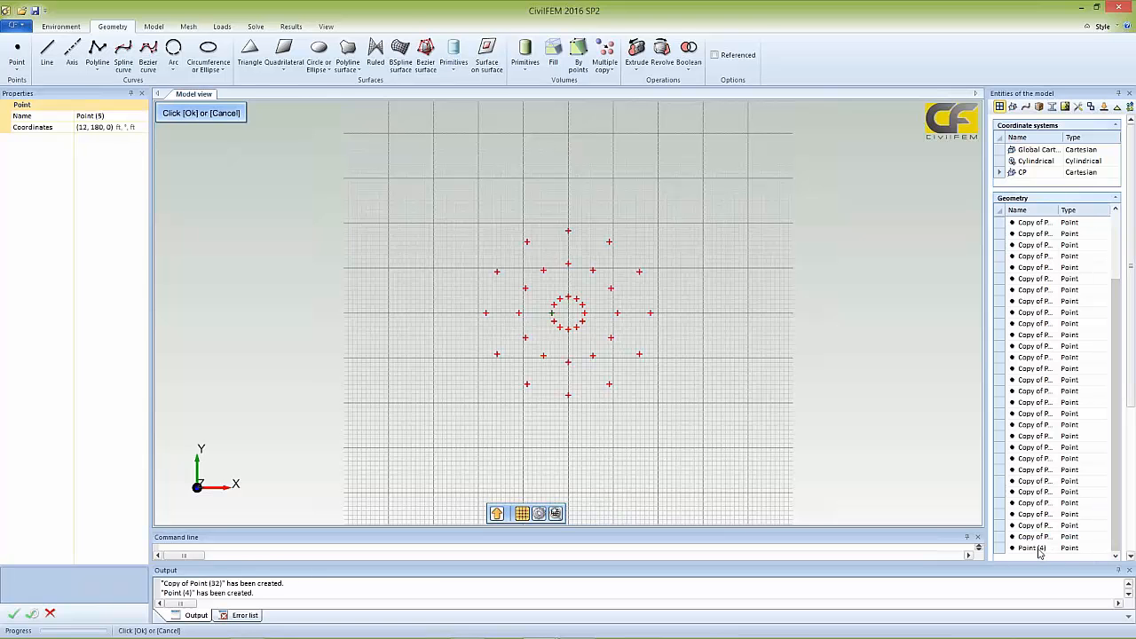
left_click(1036, 548)
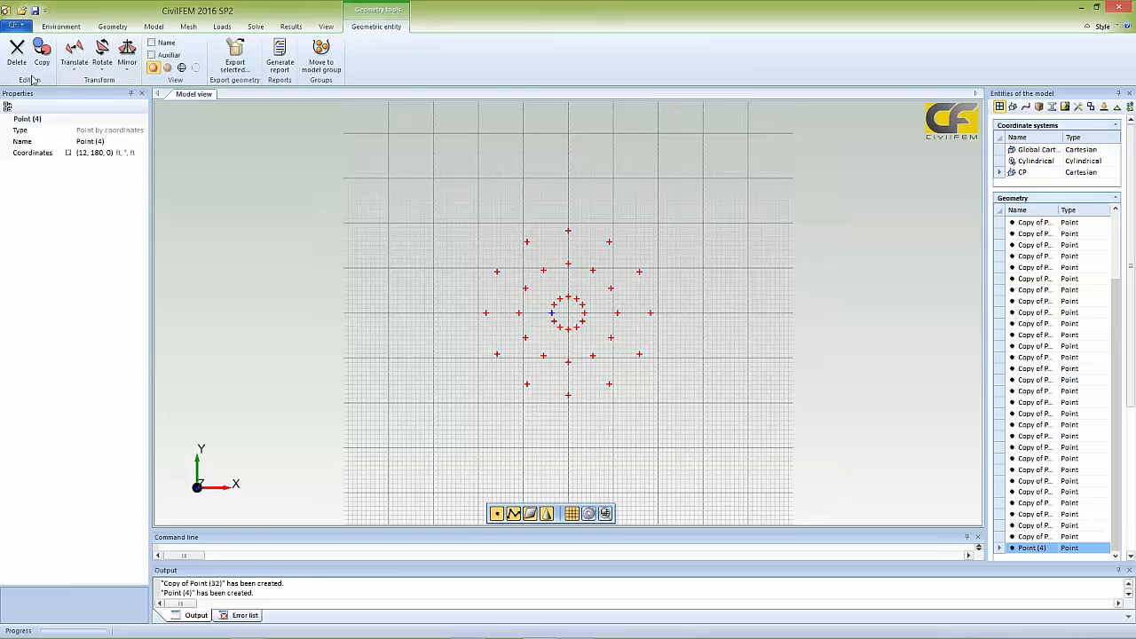
left_click(16, 50)
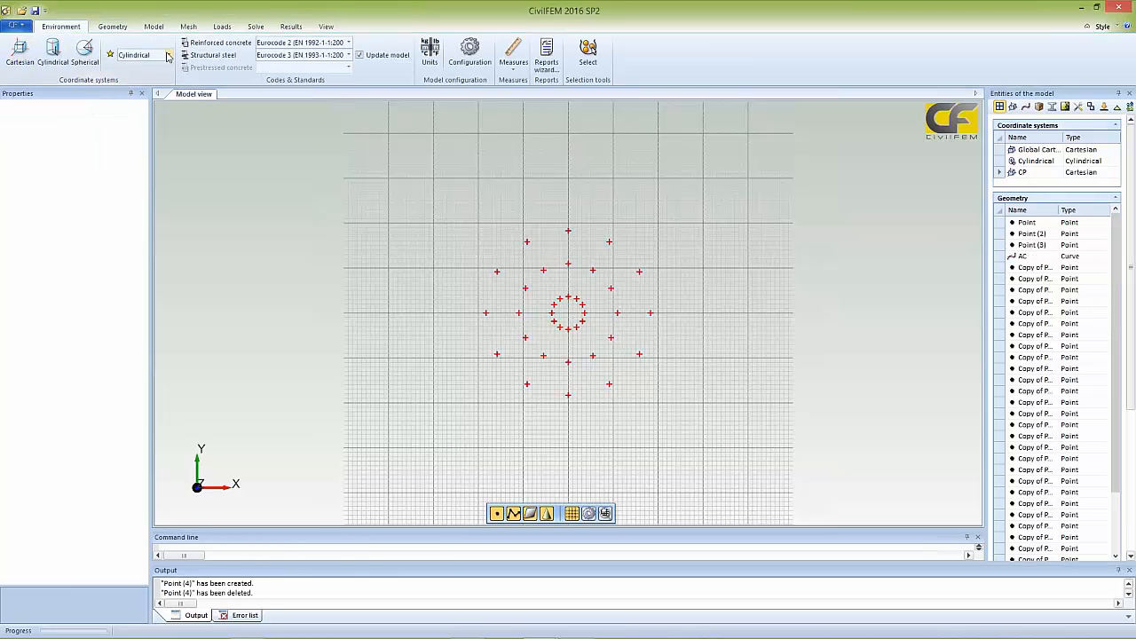
- Activate the CP coordinate system and create a point at (-12, 0, 0) ft in it
left_click(168, 55)
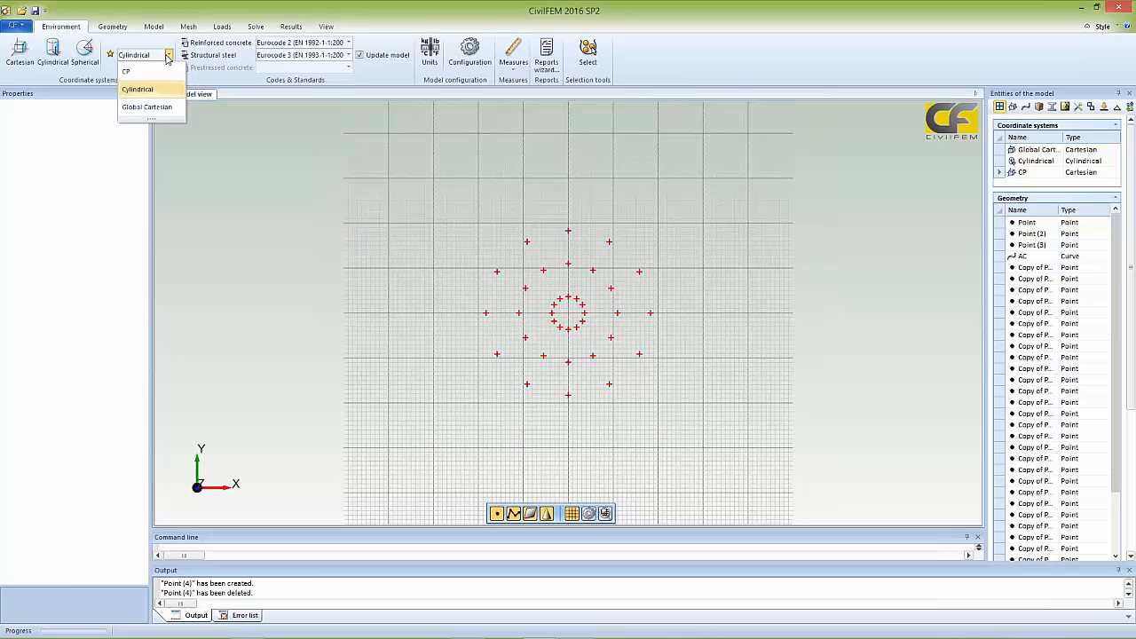
left_click(140, 74)
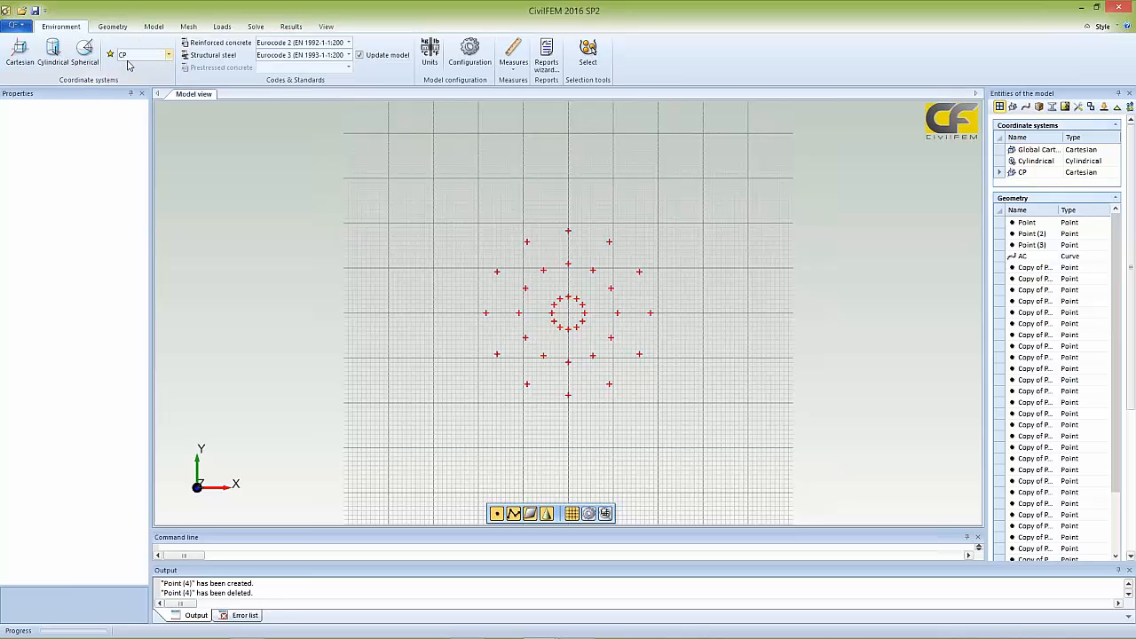
left_click(116, 29)
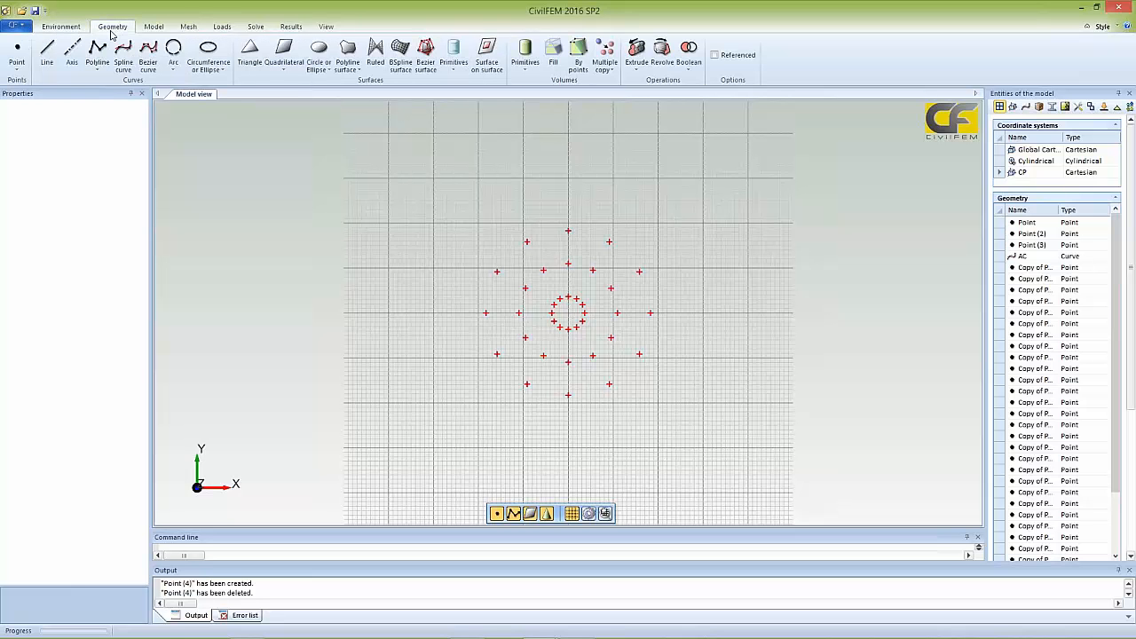
left_click(17, 67)
left_click(18, 92)
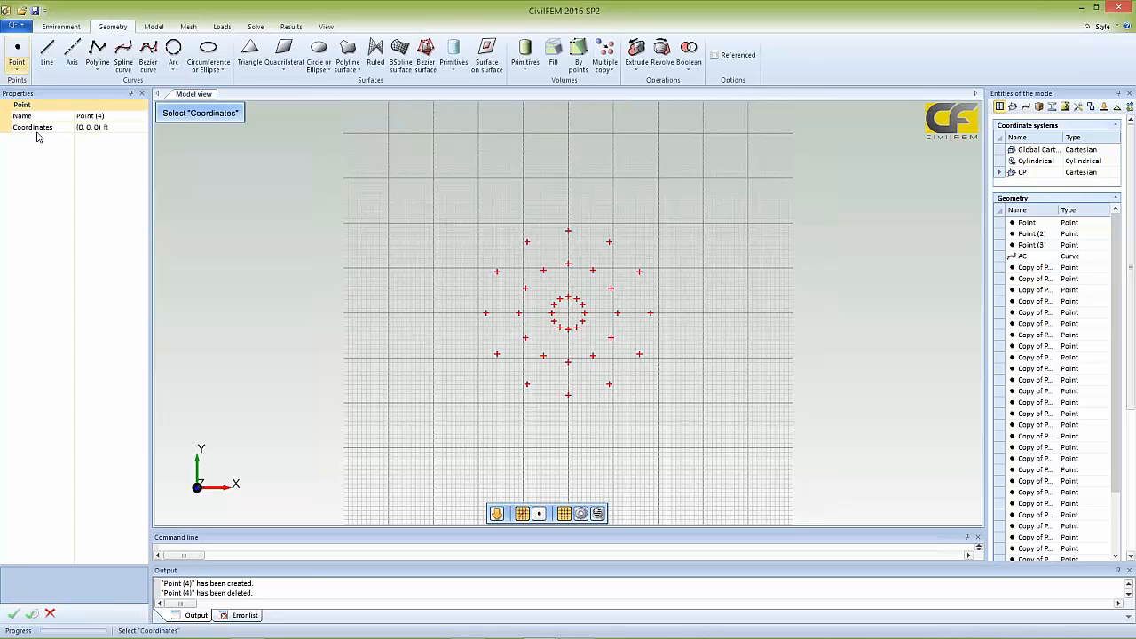
left_click(82, 127)
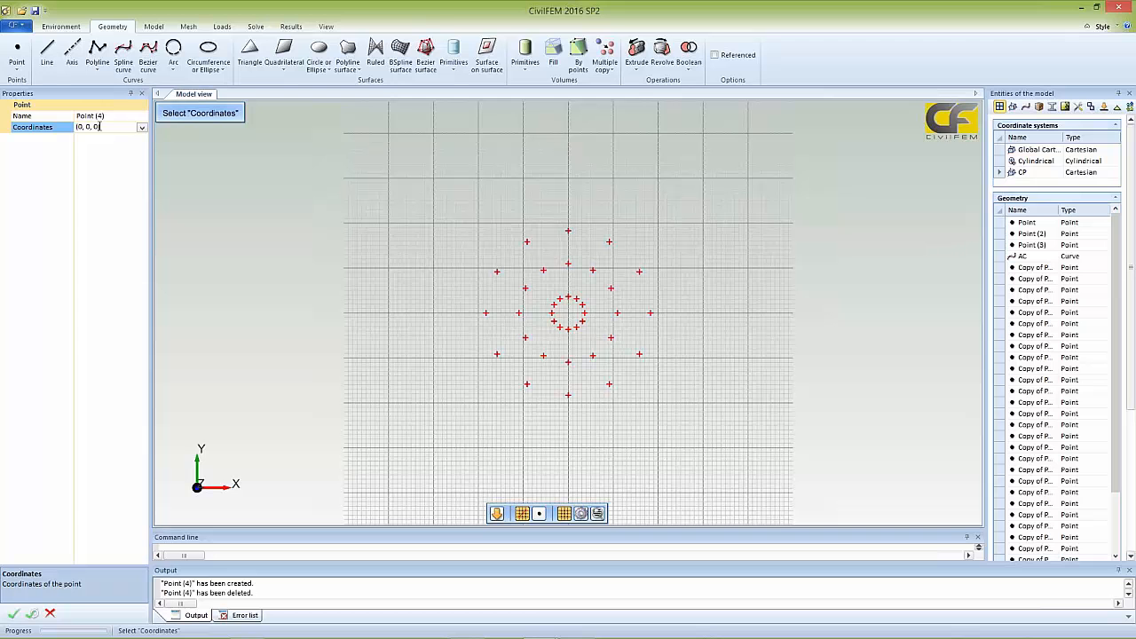
left_click_drag(83, 127, 79, 127)
type("-12")
left_click(32, 613)
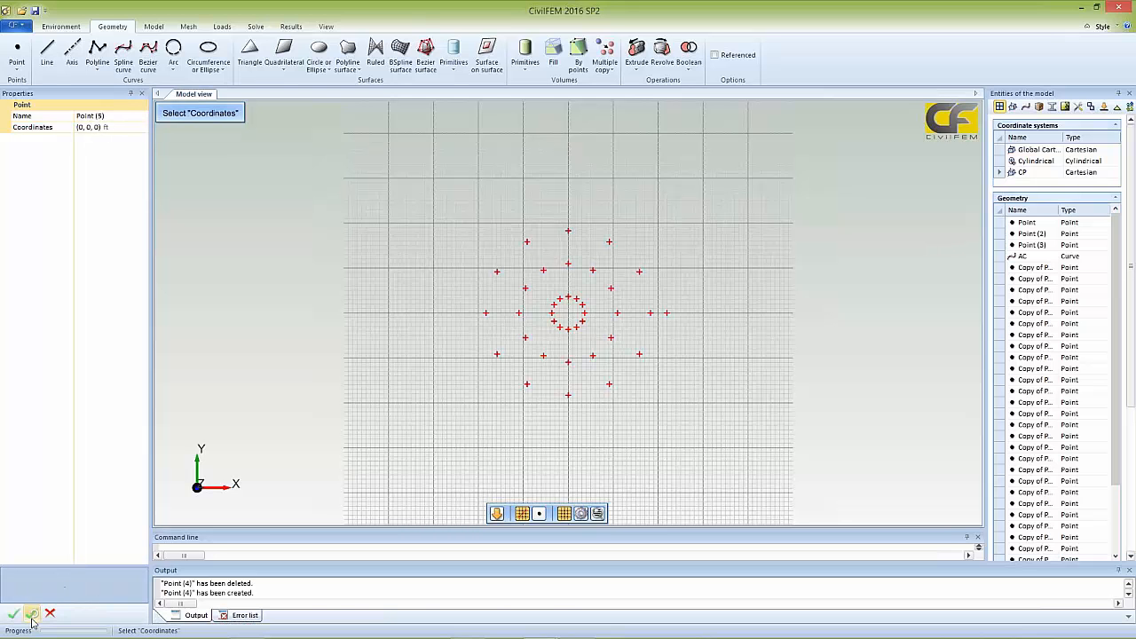
- Create two more points in the same row at (12, 0, 0) and (36, 0, 0) ft
left_click(81, 129)
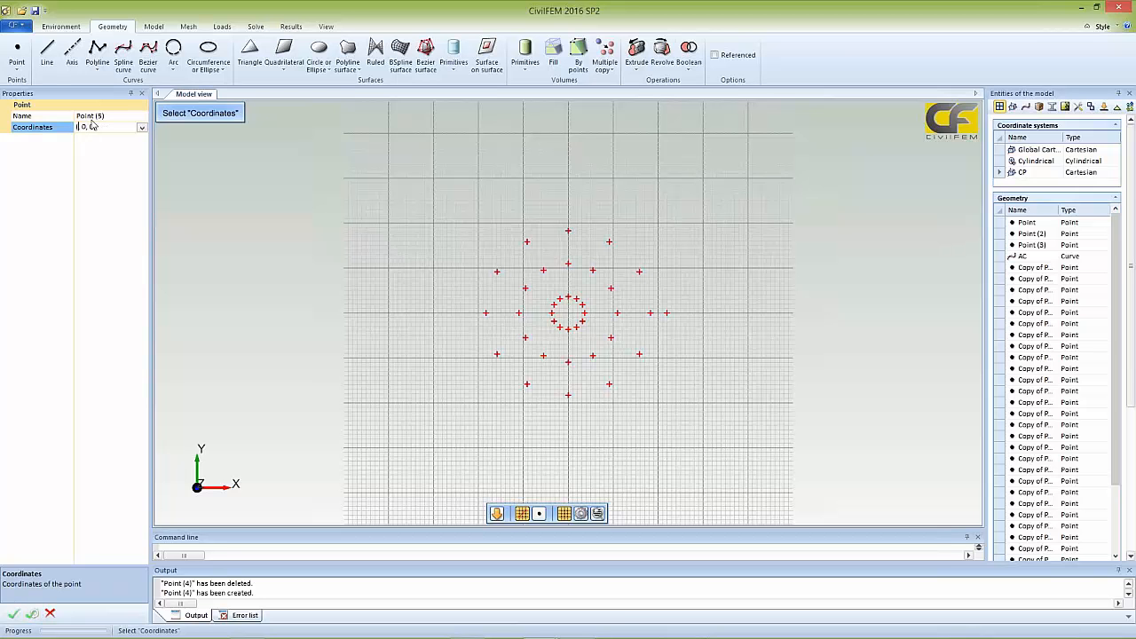
type("12")
left_click(32, 613)
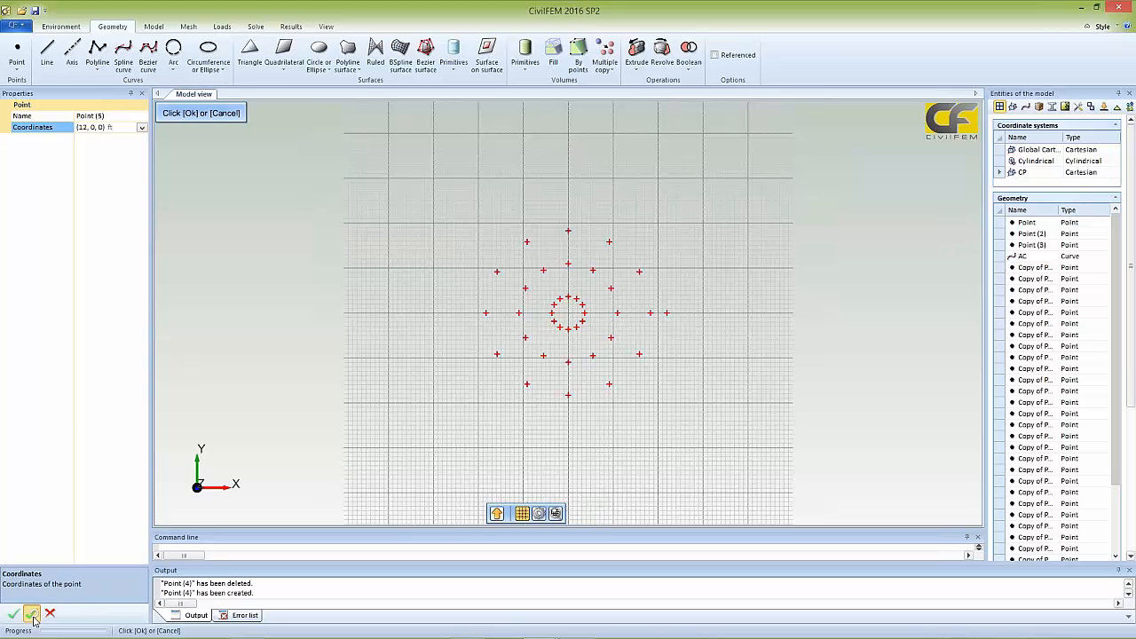
left_click(82, 129)
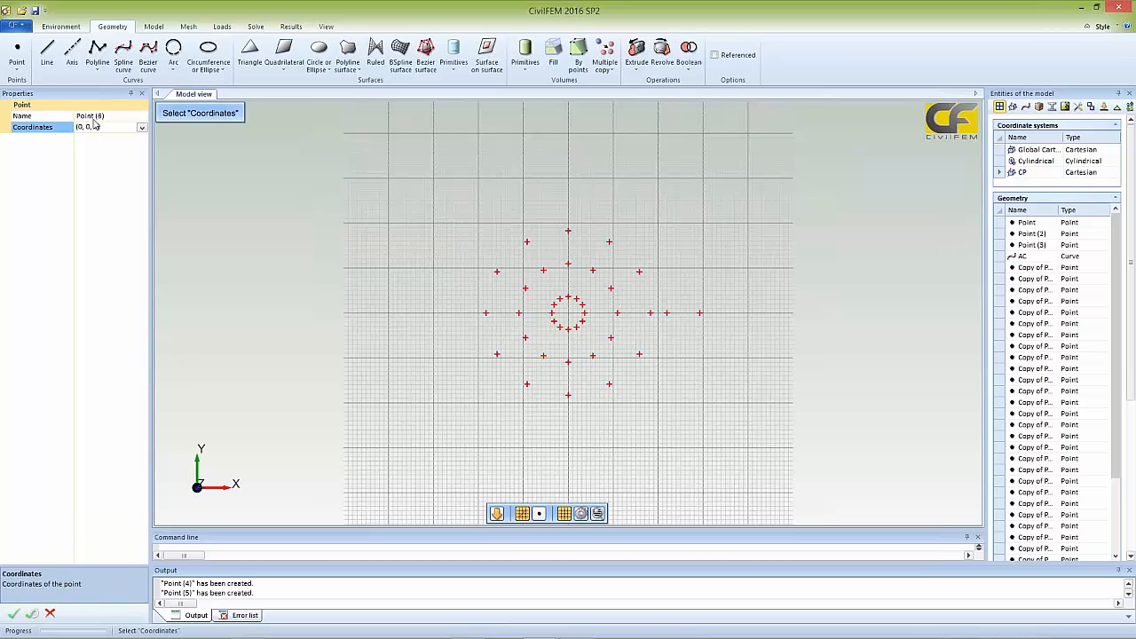
key("BackSpace")
type("36")
left_click(32, 613)
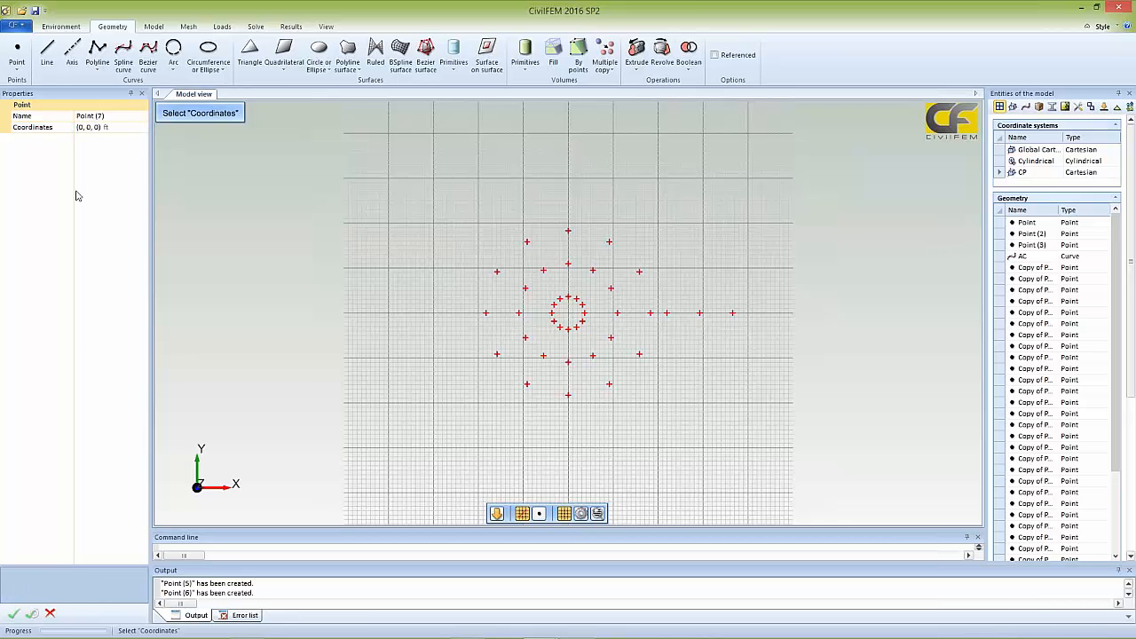
- Create another point at (-12, 0, 0) ft in the CP coordinate system
left_click(81, 126)
key("BackSpace")
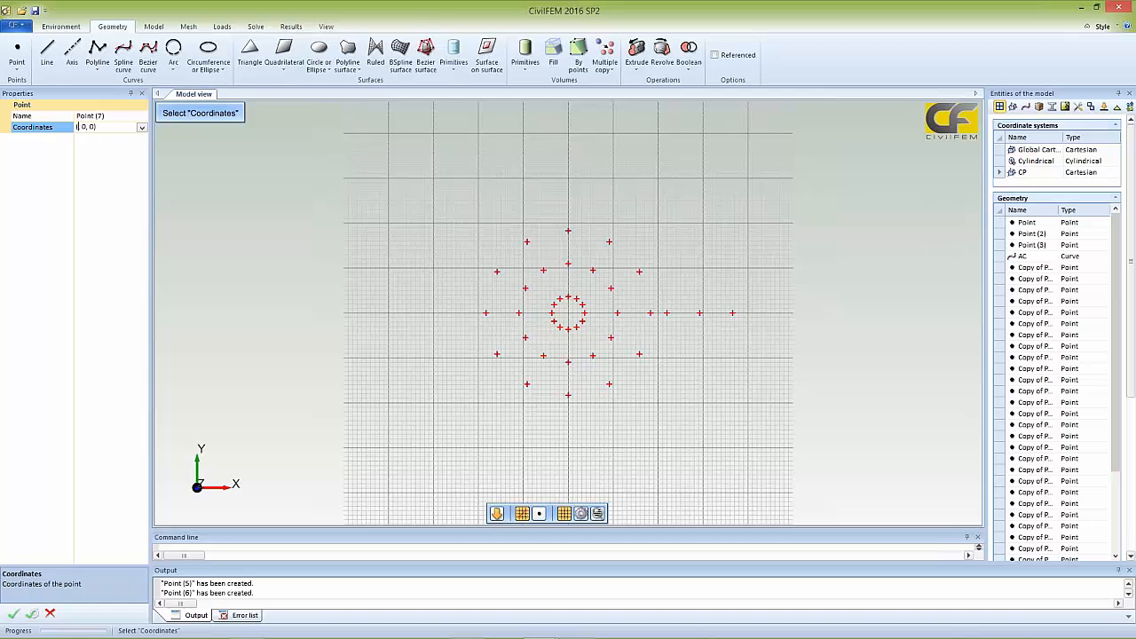
type("-12")
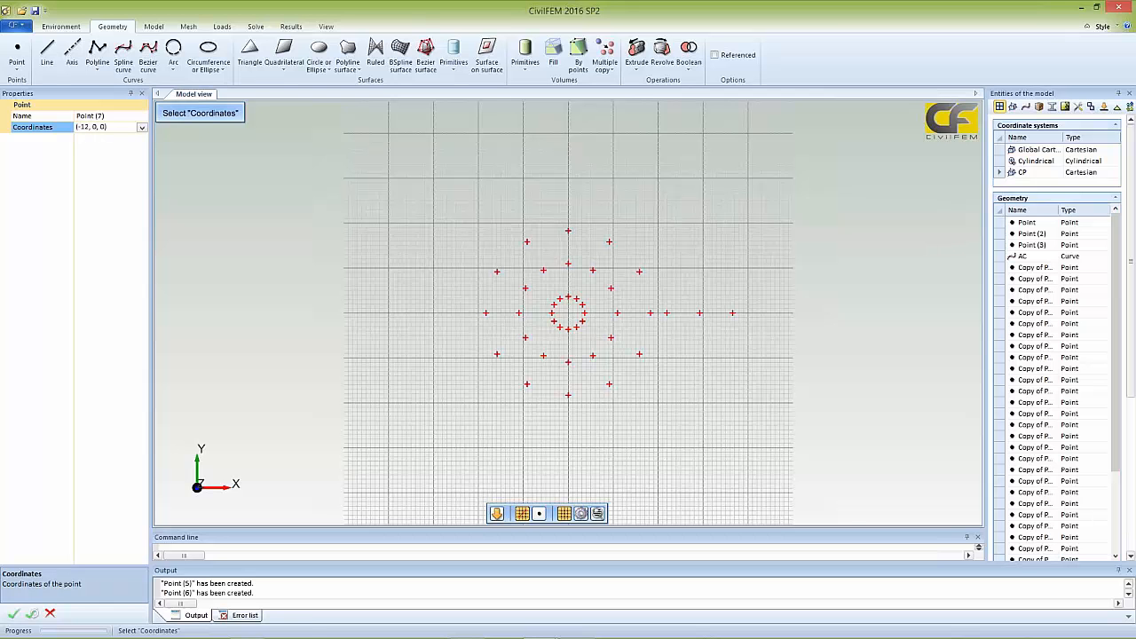
left_click(32, 614)
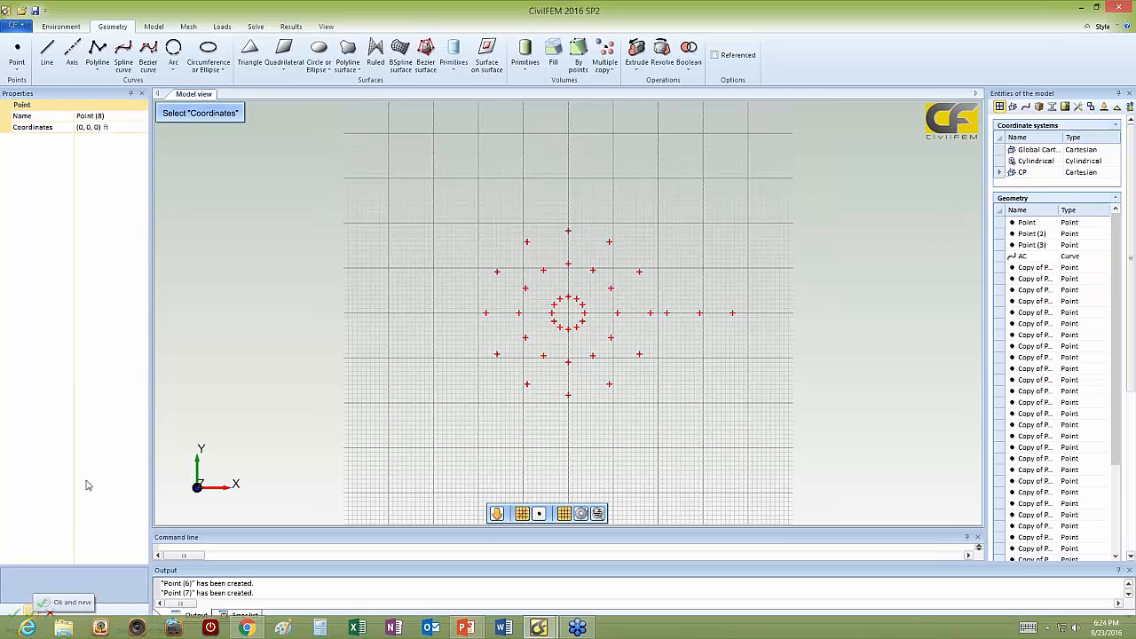
- Delete the duplicate point at (-12, 0, 0), the last one in the geometry list
left_click(82, 128)
left_click(81, 128)
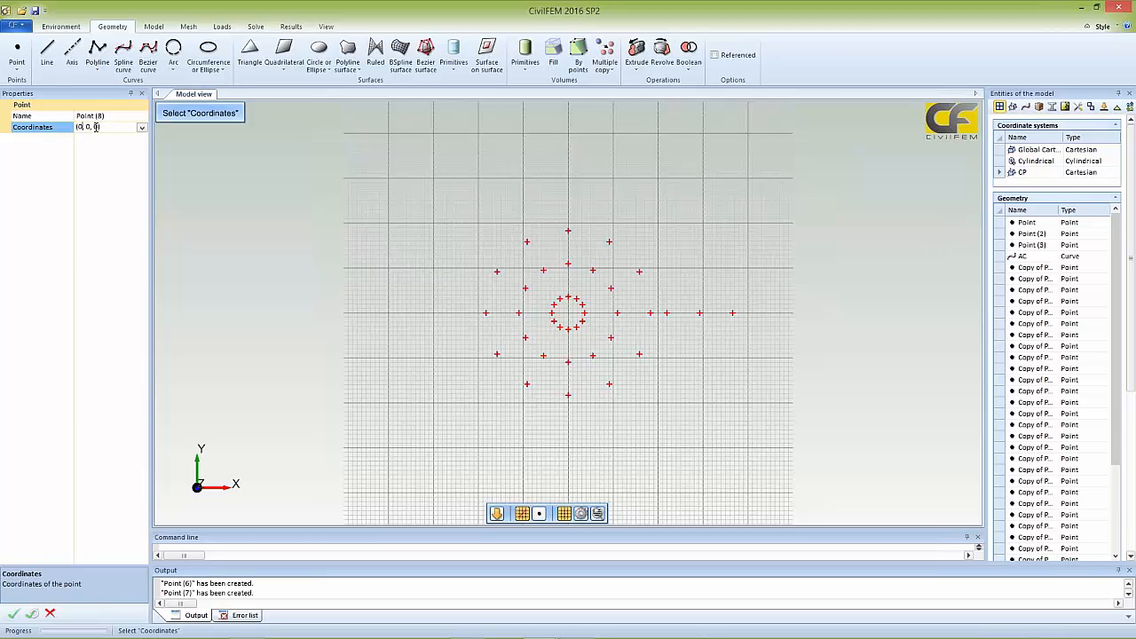
scroll(1094, 533, "down", 5)
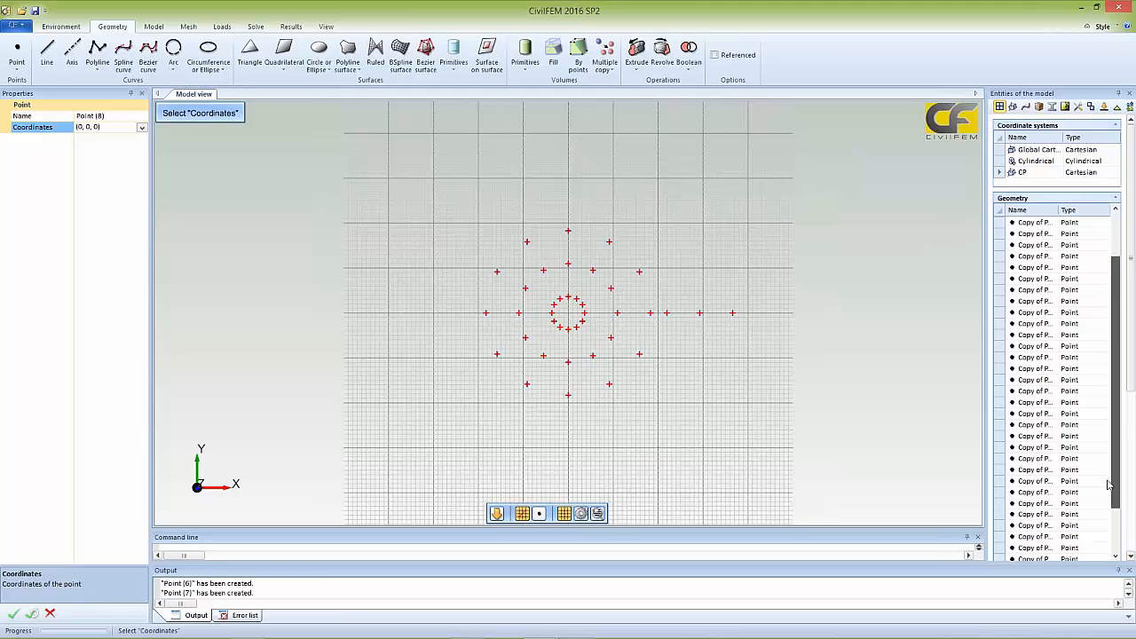
left_click(1034, 548)
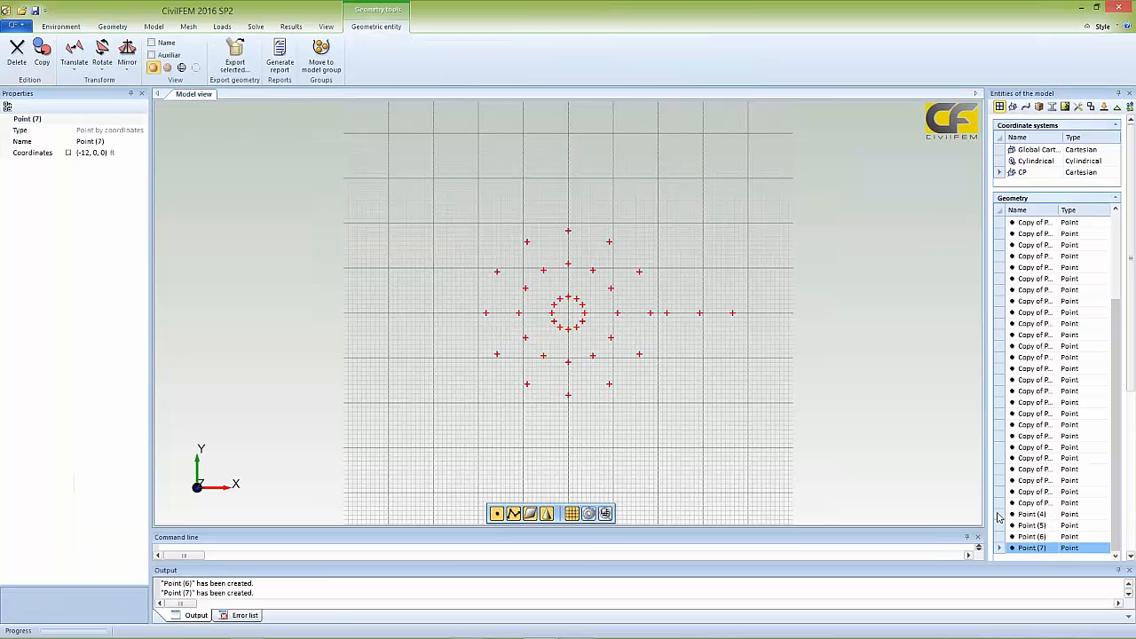
left_click(17, 52)
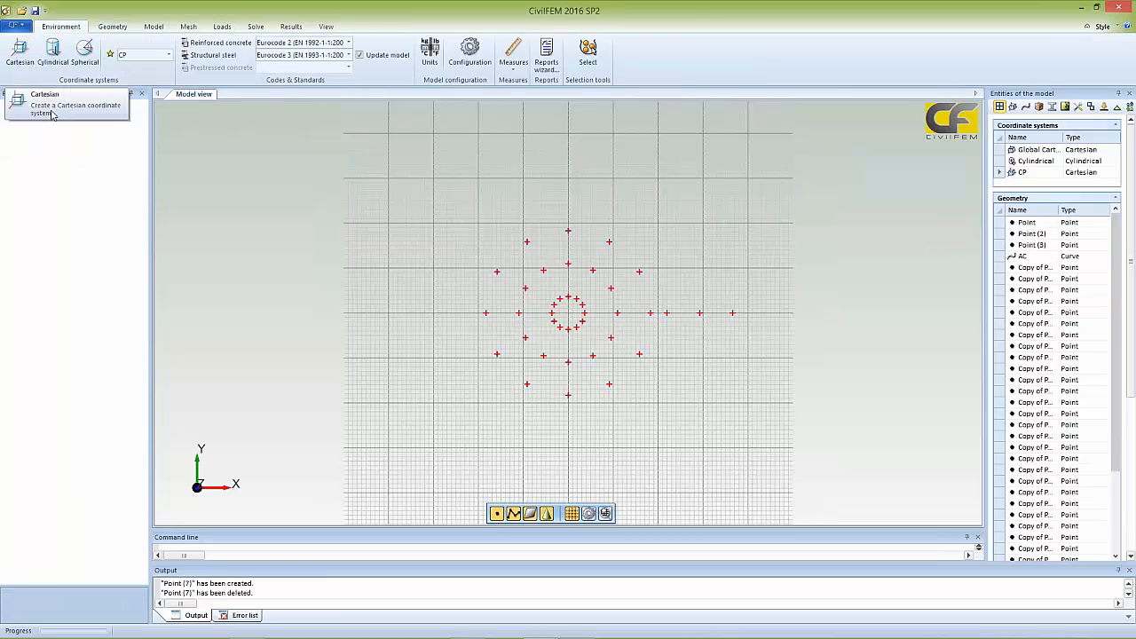
- Check the coordinates of the last remaining point in the geometry list, and clear the selection
left_click(113, 26)
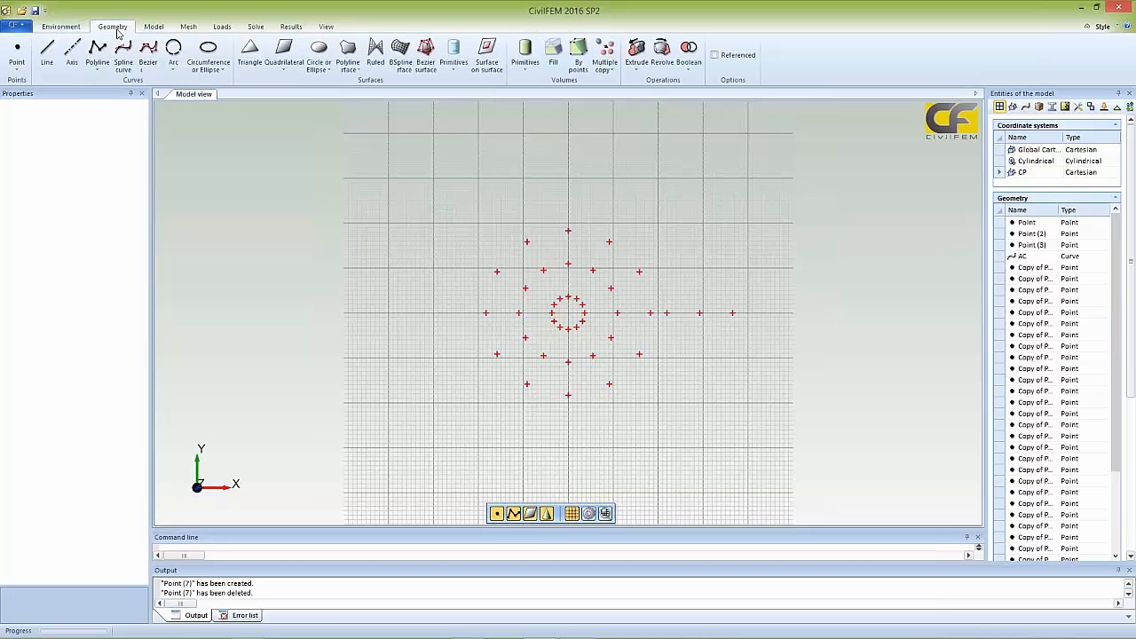
left_click(17, 52)
left_click(83, 130)
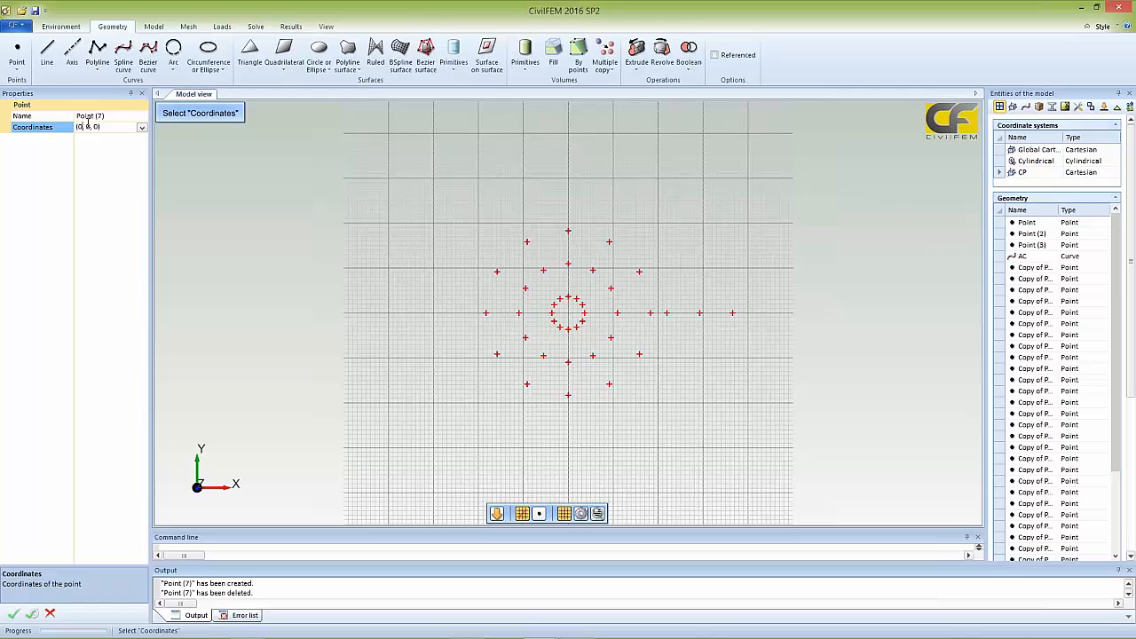
left_click_drag(1114, 371, 1119, 477)
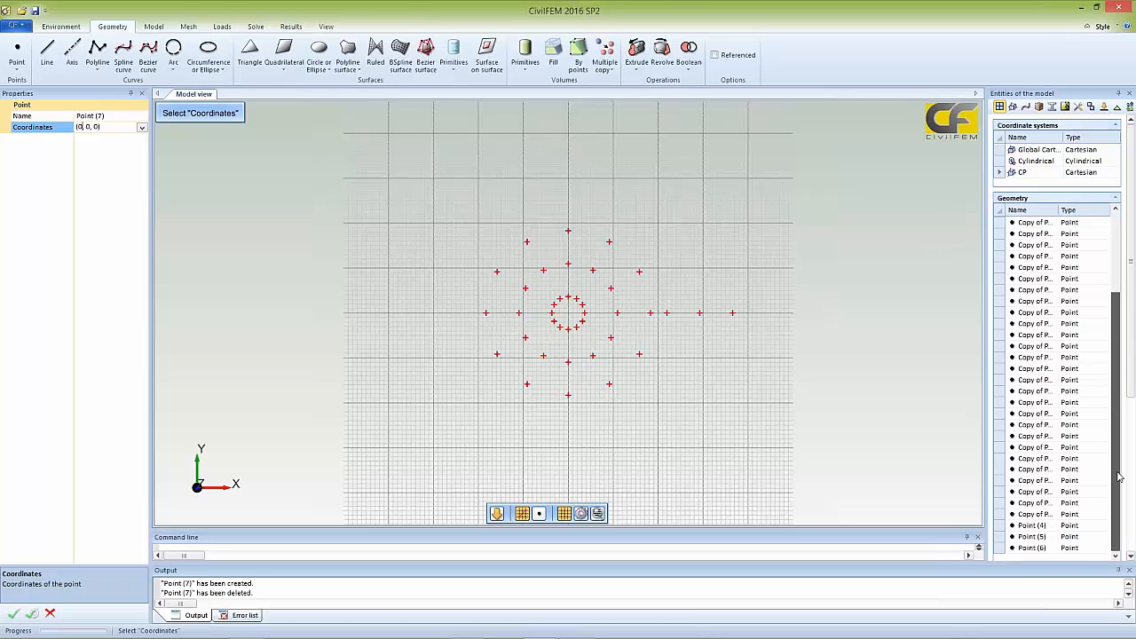
left_click(1045, 548)
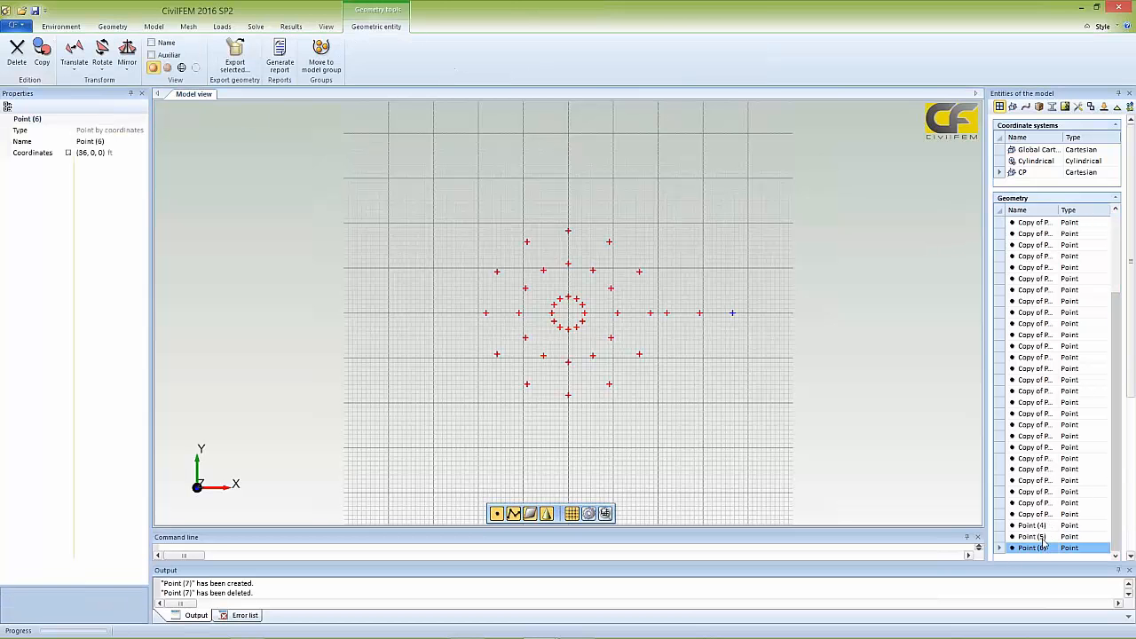
left_click(229, 300)
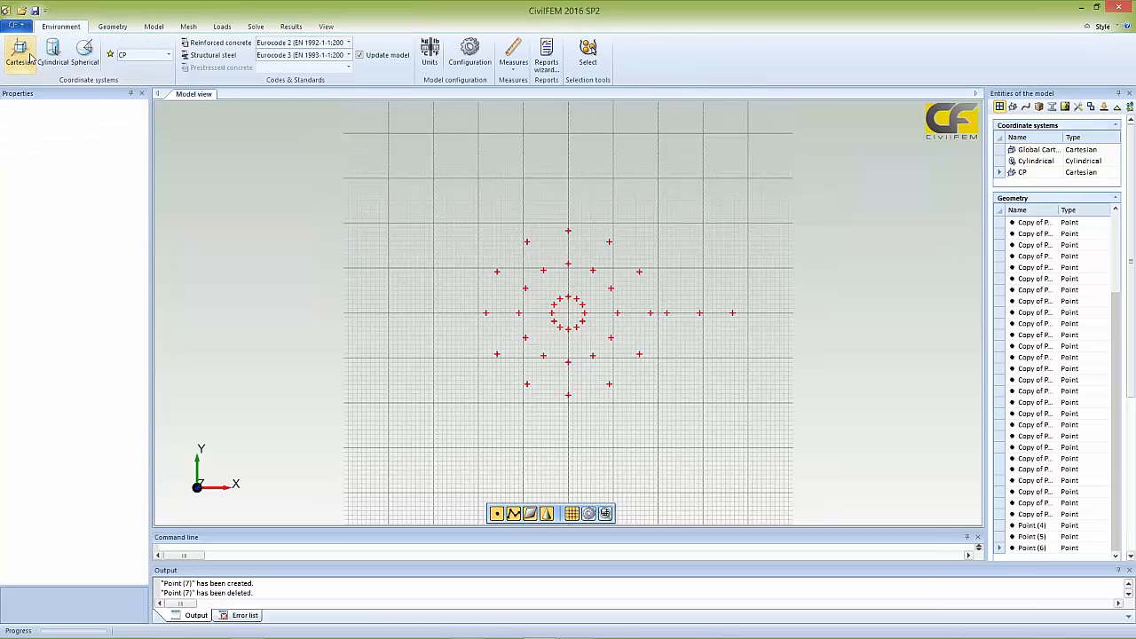
- Create the first point of the second row at (-12, 24, 0) ft
left_click(112, 25)
left_click(17, 51)
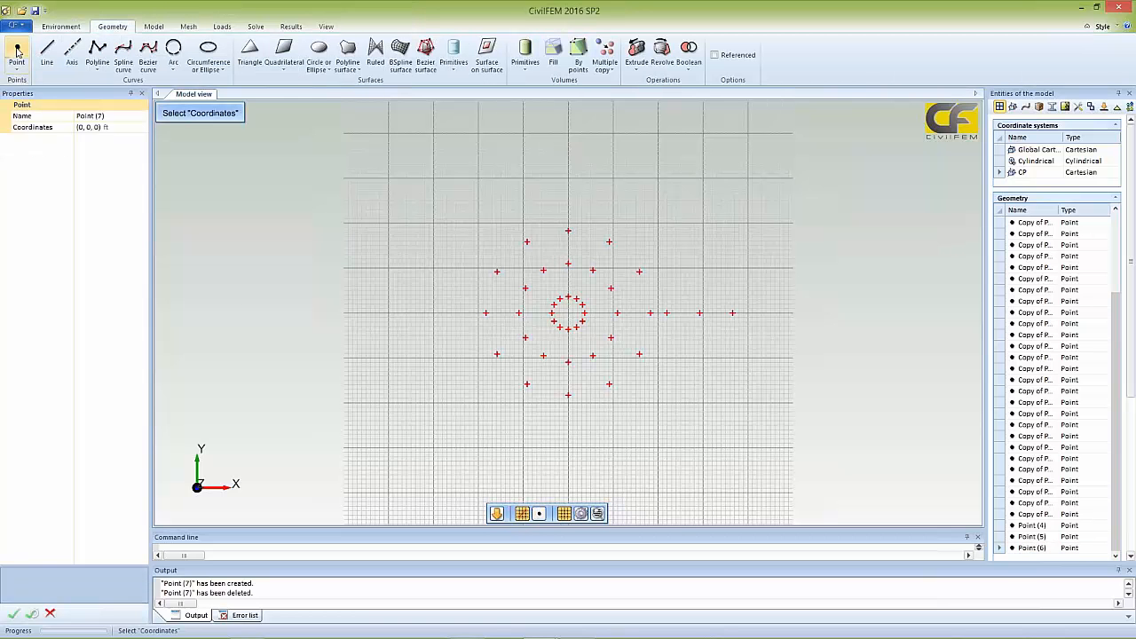
left_click(84, 129)
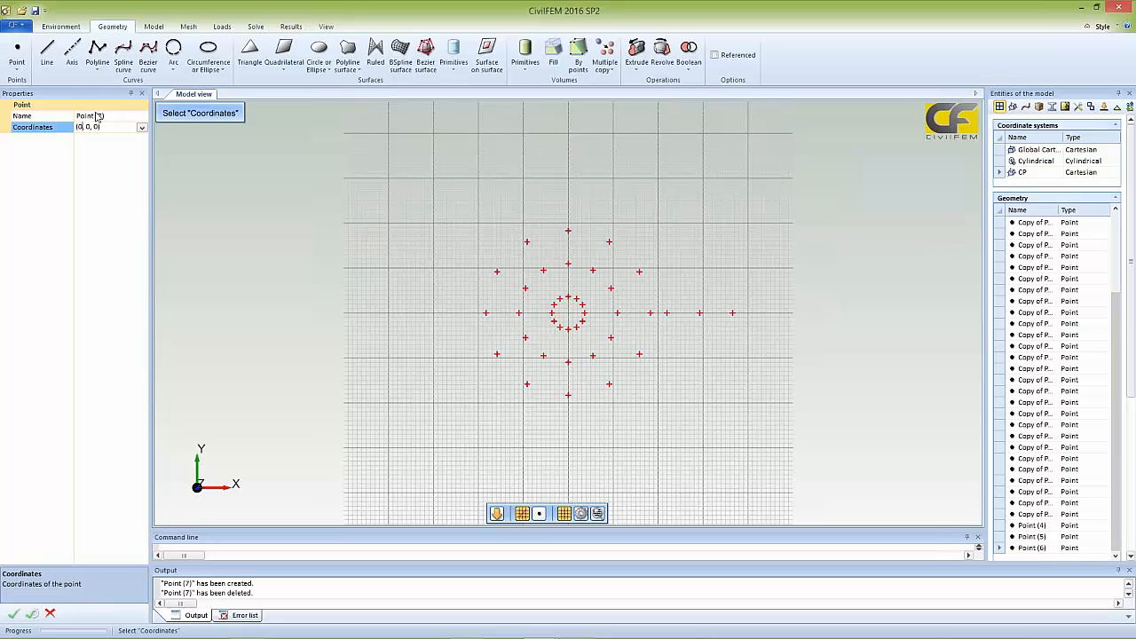
key("BackSpace")
type("-12, 24")
left_click(32, 613)
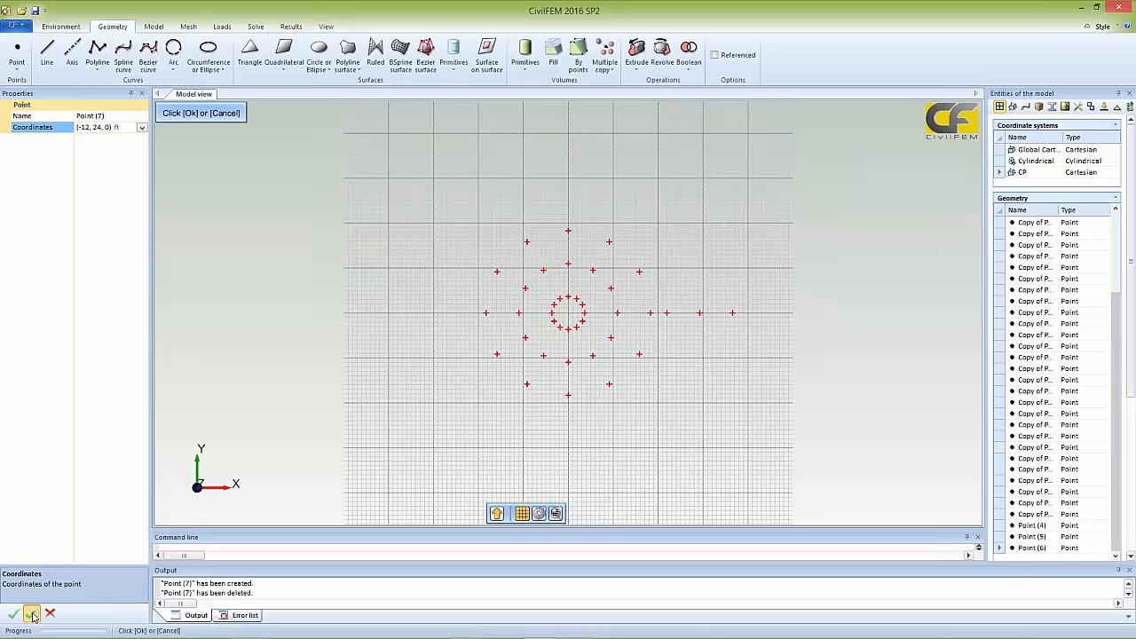
- Create the second point of the second row at (12, 24, 0) ft
left_click(80, 129)
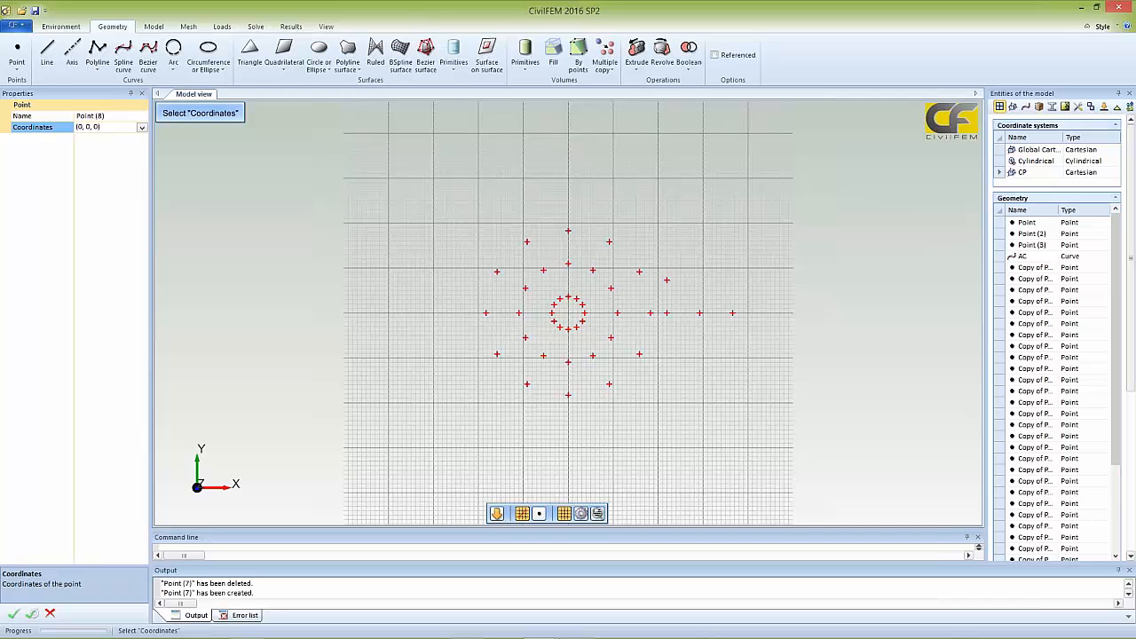
key("BackSpace")
type("12")
key("BackSpace")
type("24")
left_click(31, 614)
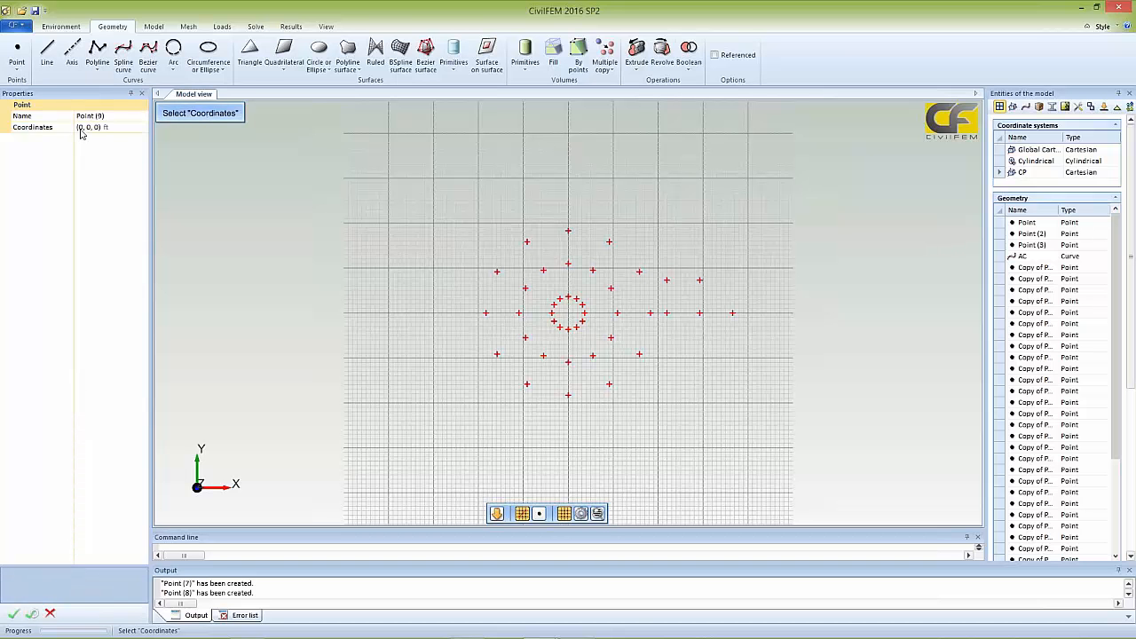
- Create the third point of the second row at (36, 24, 0) ft
left_click(81, 129)
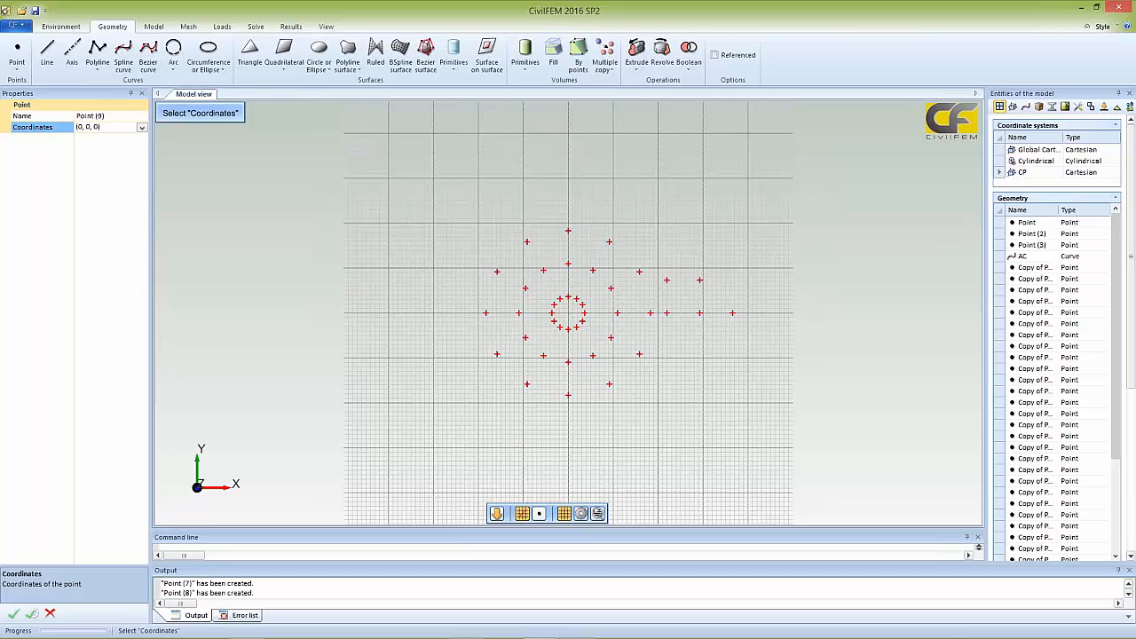
key("BackSpace")
key("BackSpace")
type("(36, 2")
left_click(32, 613)
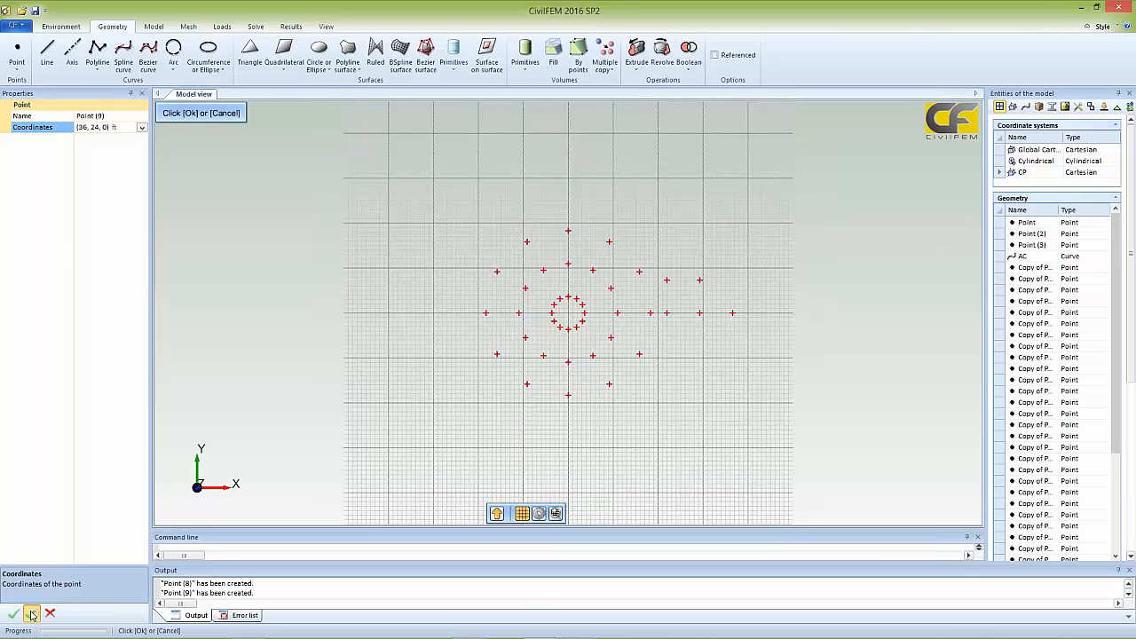
- Create the first point of the third row at (-12, 48, 0) ft
left_click(83, 128)
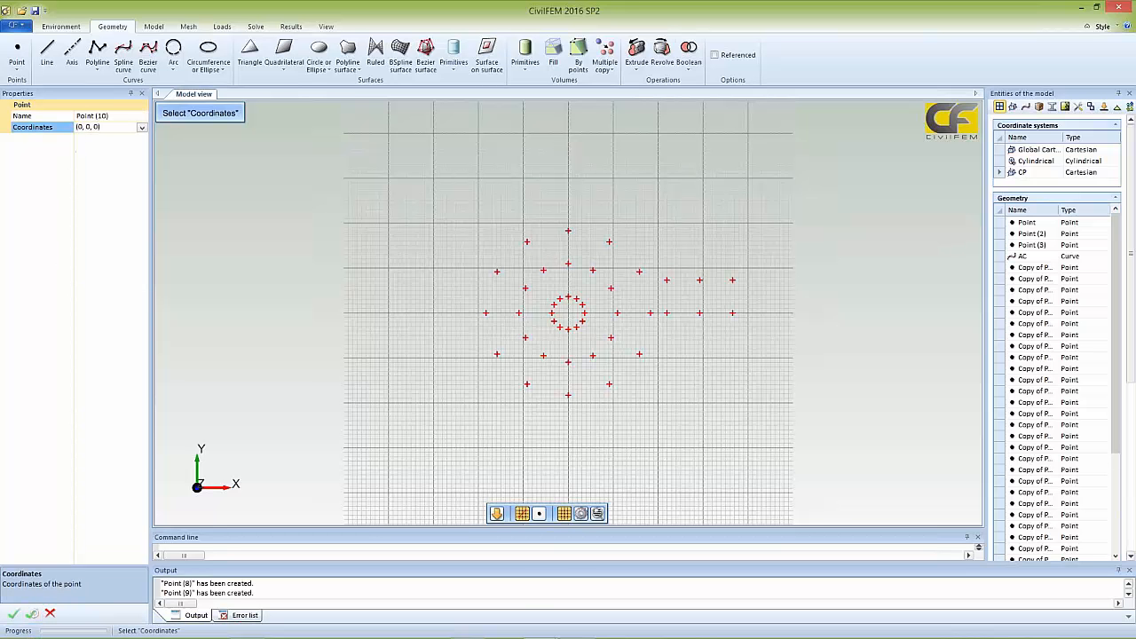
key("BackSpace")
type("-12")
type("00")
key("BackSpace")
key("BackSpace")
type("48")
left_click(31, 614)
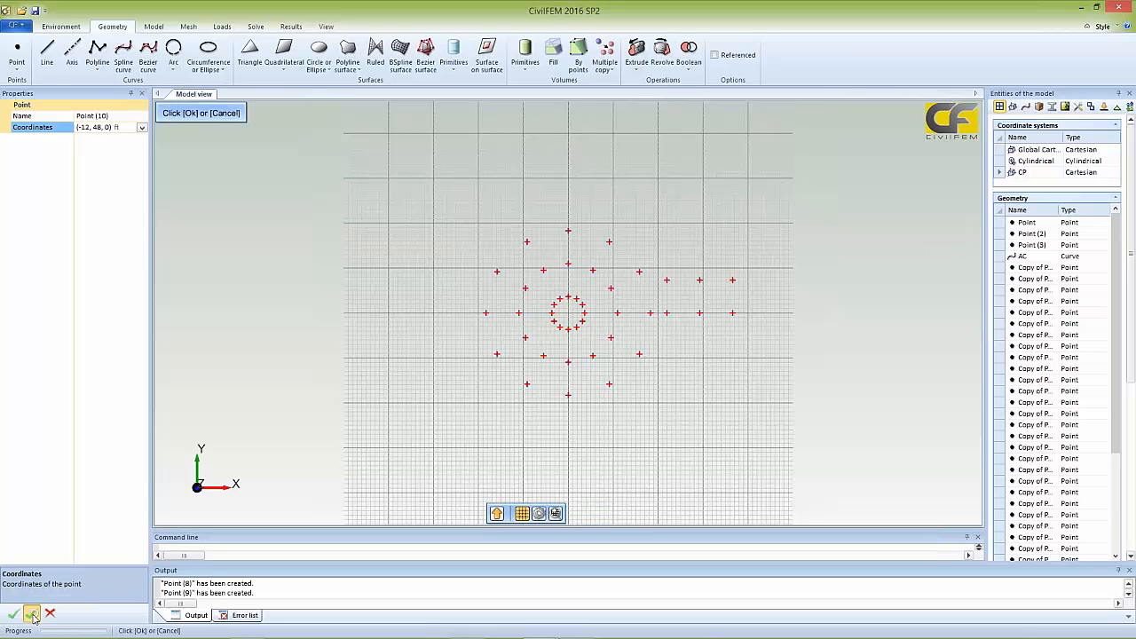
- Create the second point of the third row at (12, 48, 0) ft
left_click(84, 129)
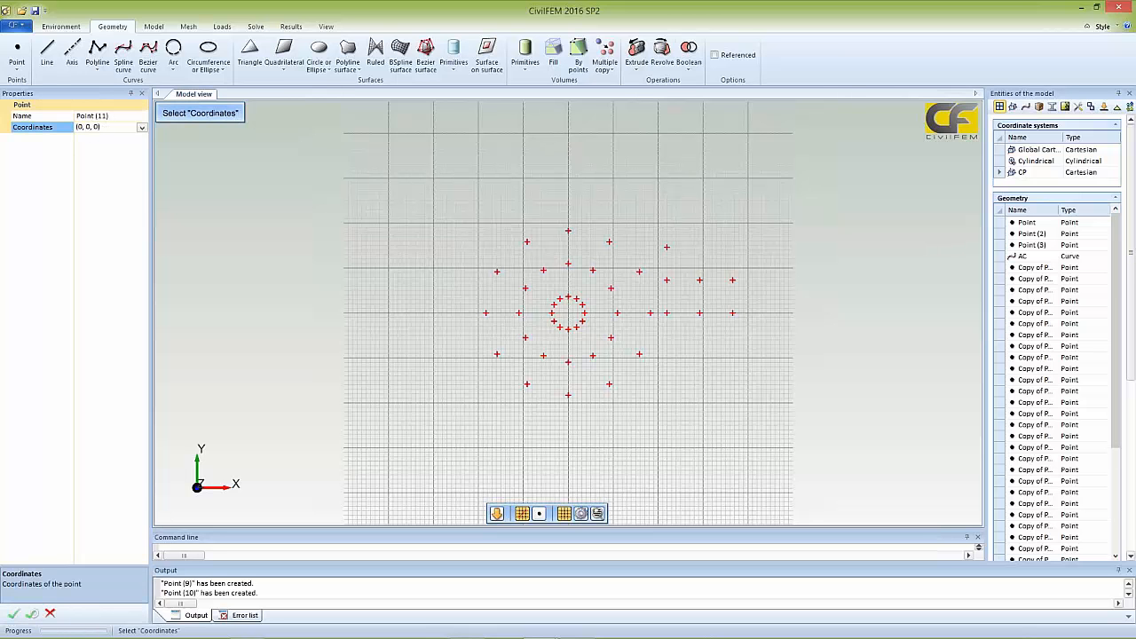
key("BackSpace")
type("12")
key("BackSpace")
type("48")
left_click(32, 613)
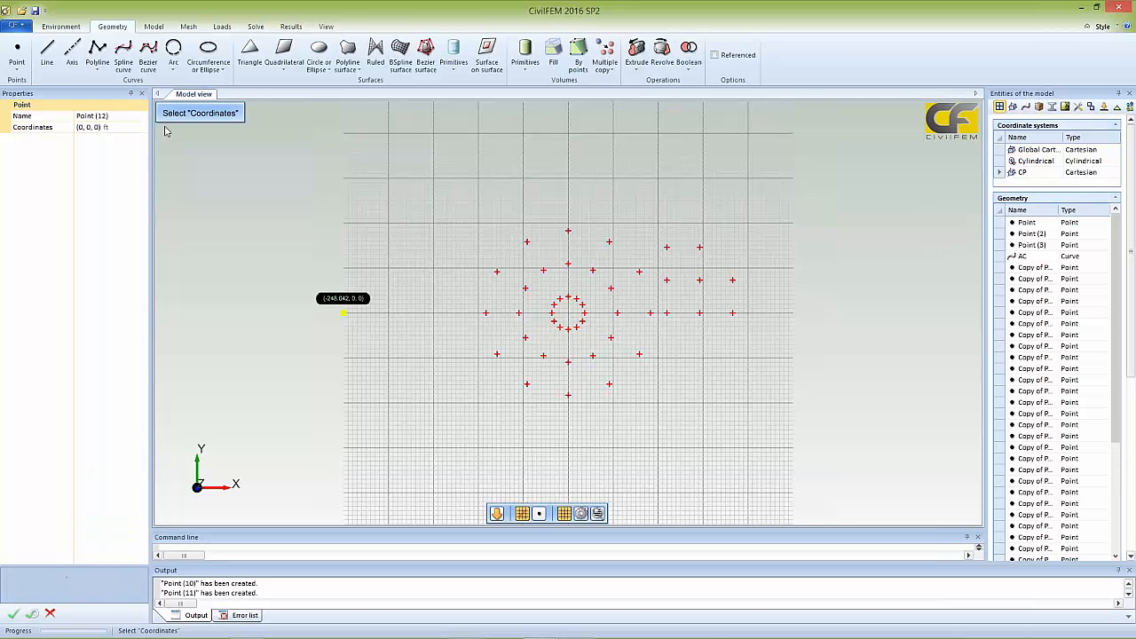
- Create the third point of the third row at (36, 48, 0) ft and finish creating points
left_click(81, 129)
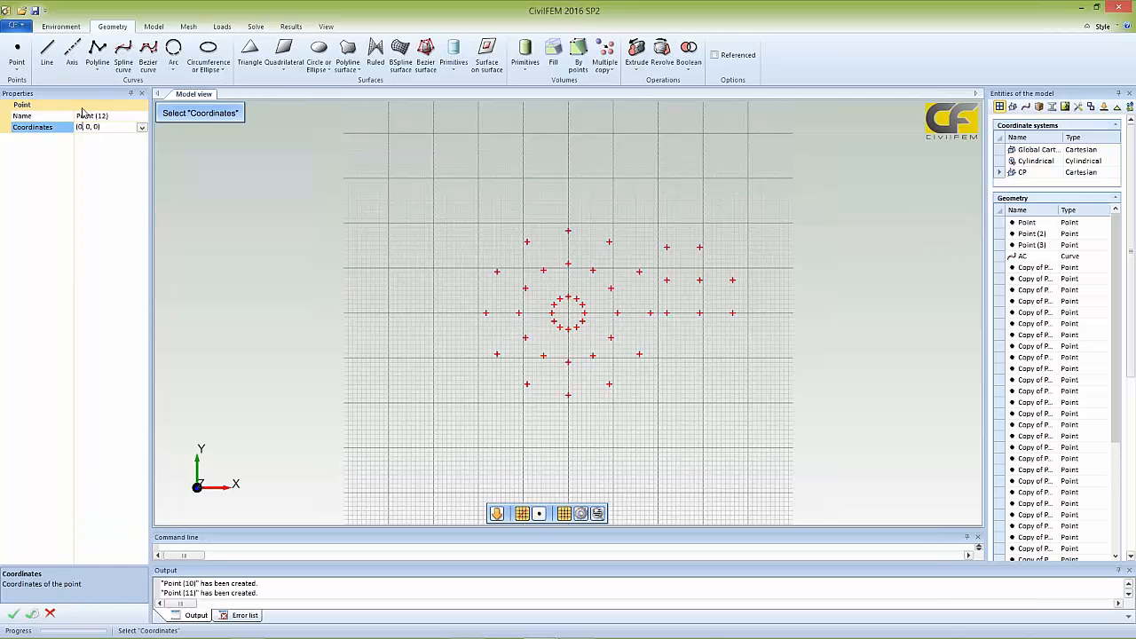
key("BackSpace")
type("36")
key("BackSpace")
type("48")
left_click(32, 613)
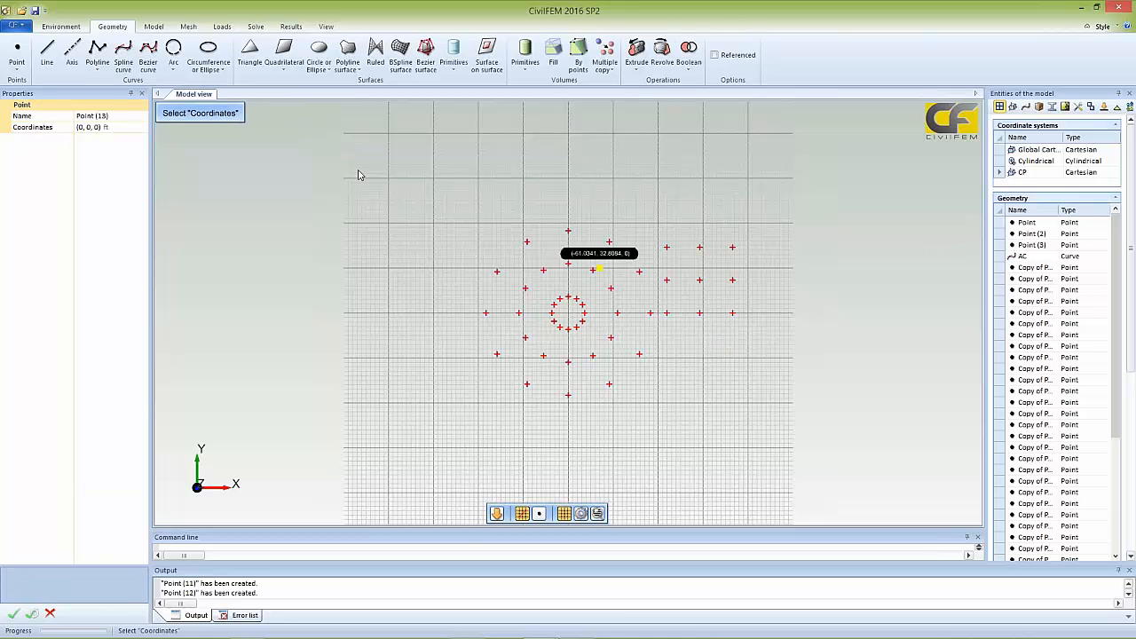
left_click(49, 613)
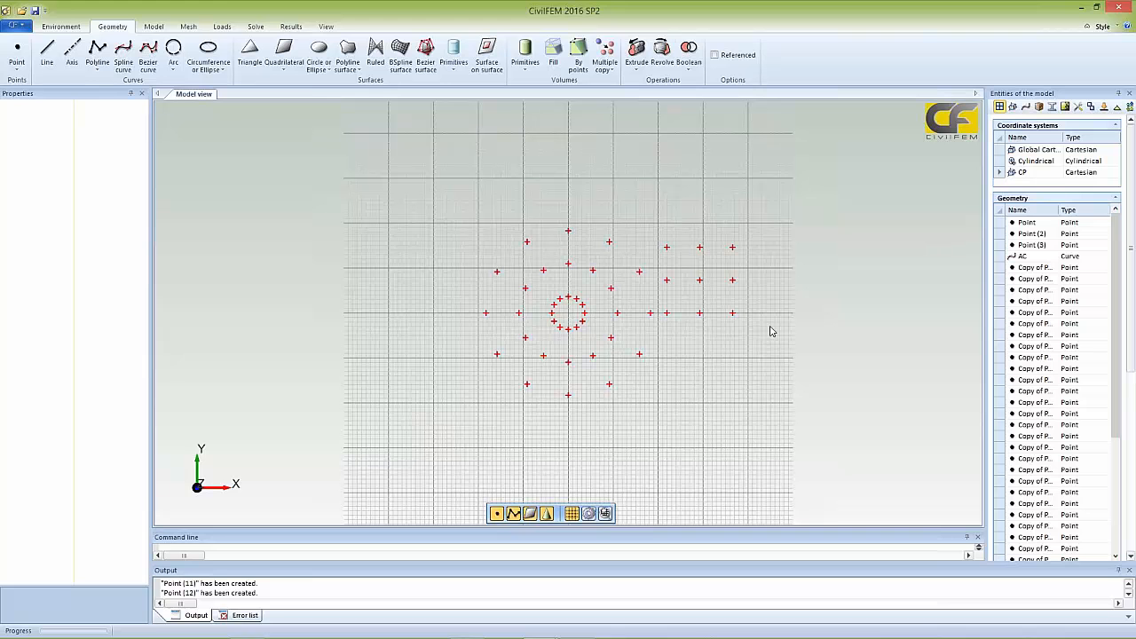
left_click_drag(753, 296, 657, 222)
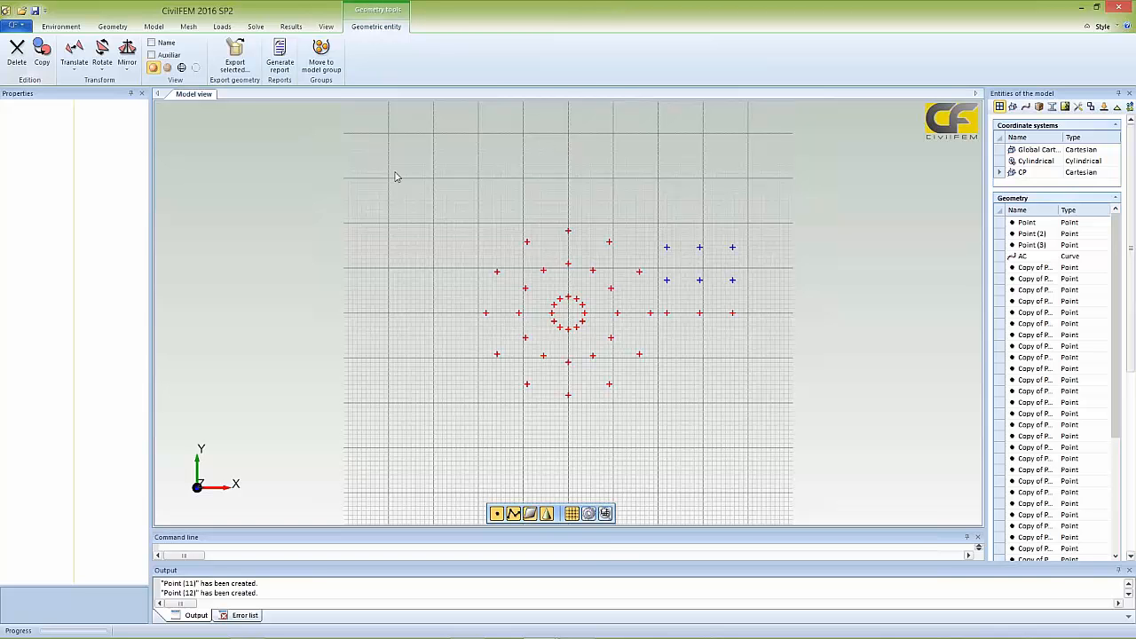
left_click(127, 73)
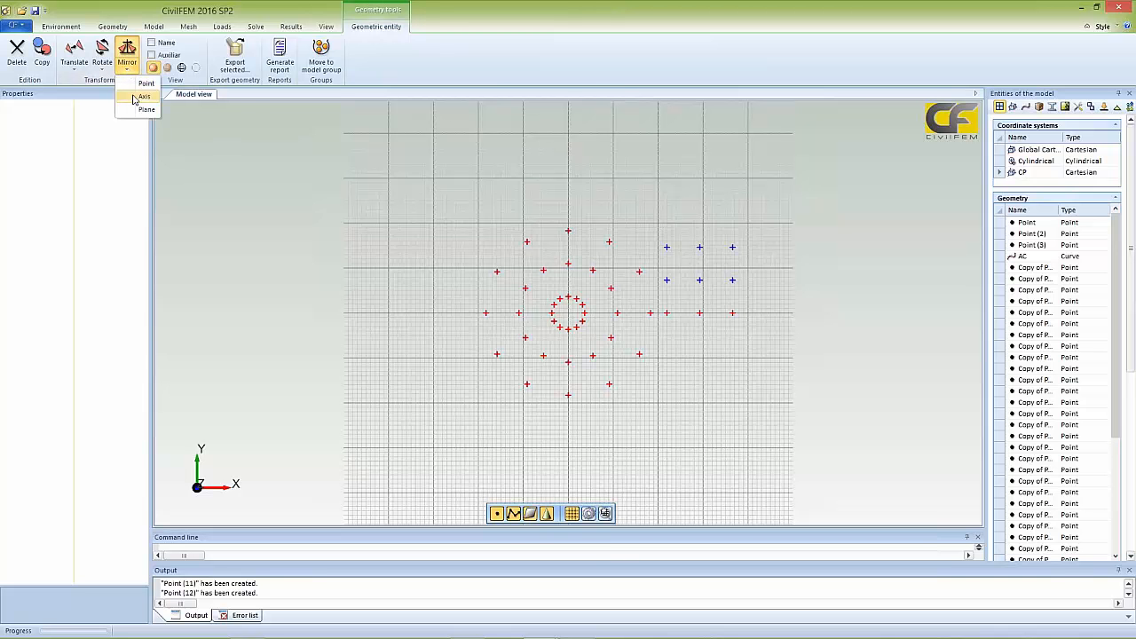
left_click(138, 96)
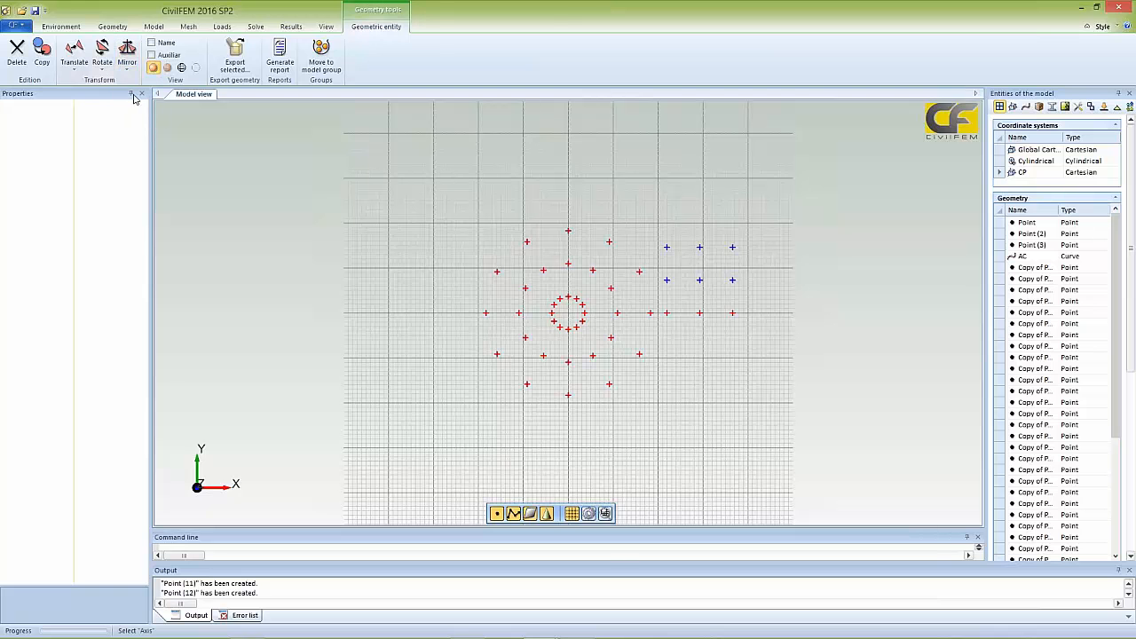
left_click(141, 130)
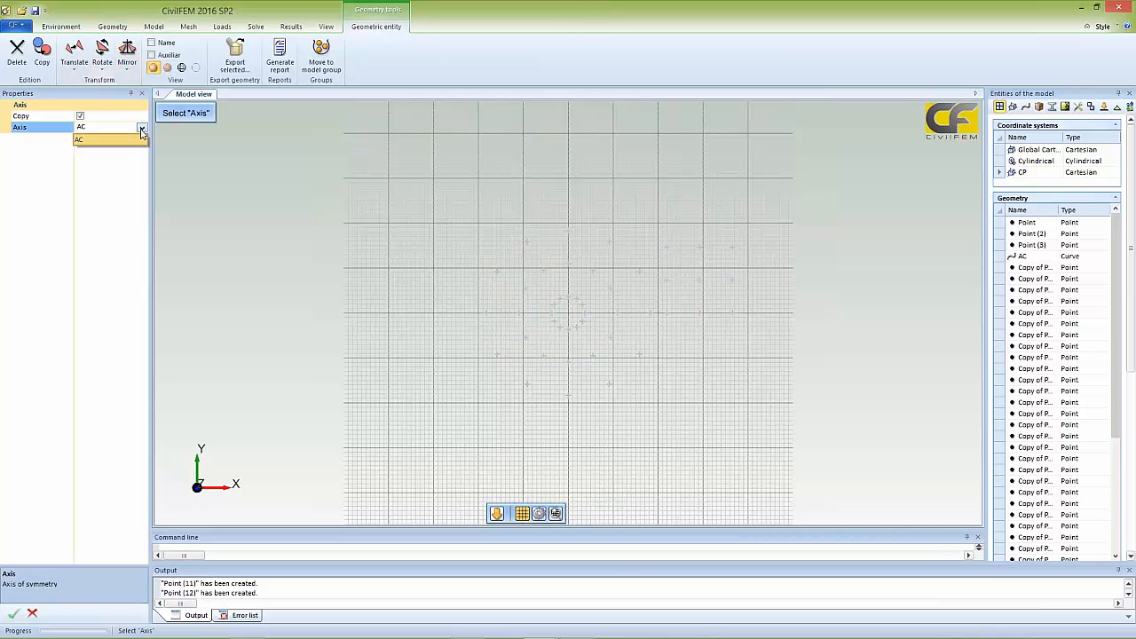
left_click(127, 75)
left_click(127, 71)
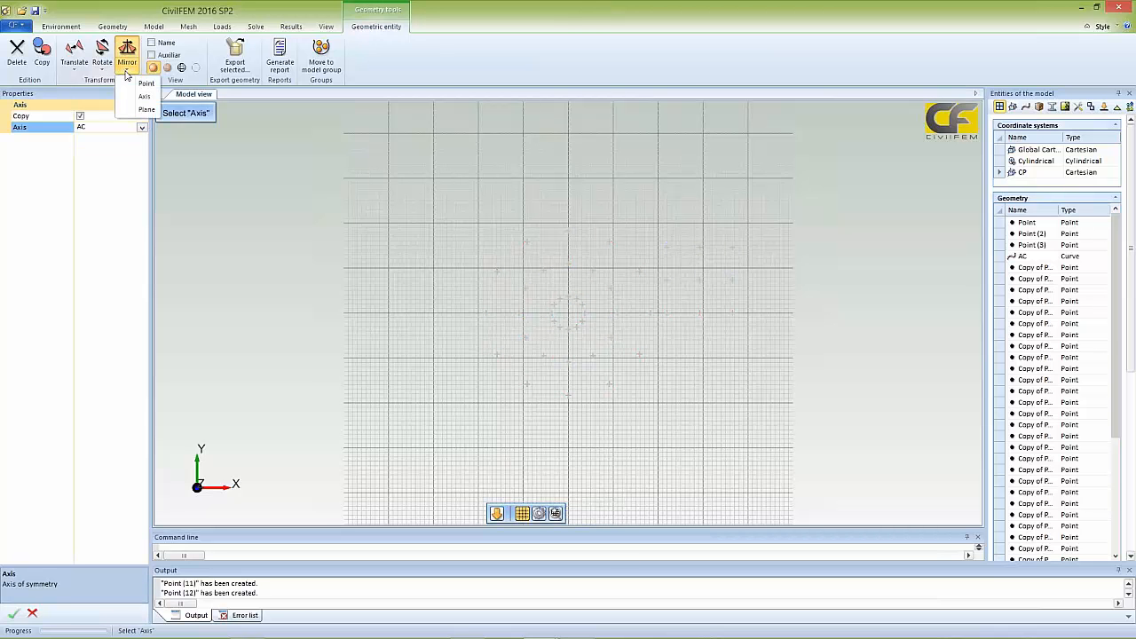
left_click(142, 96)
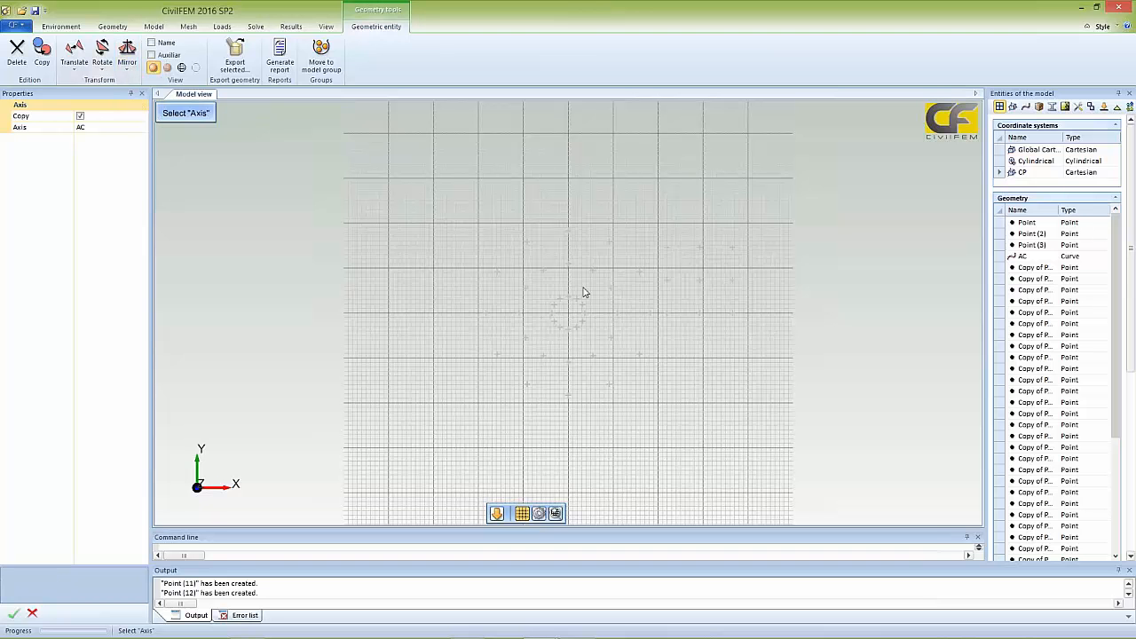
left_click(32, 613)
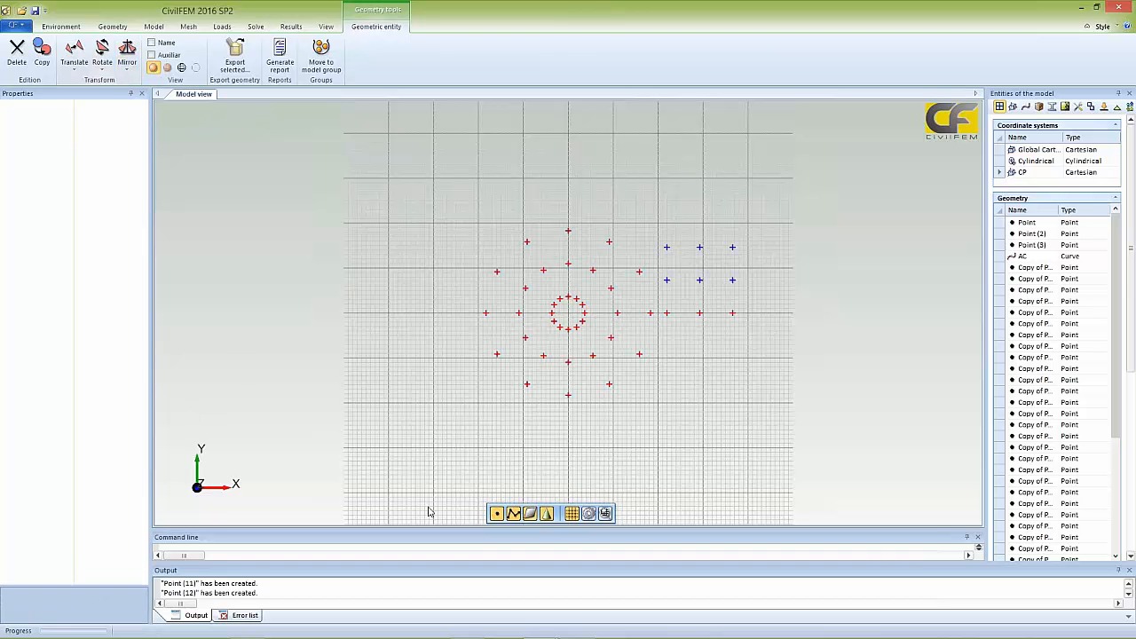
left_click(752, 377)
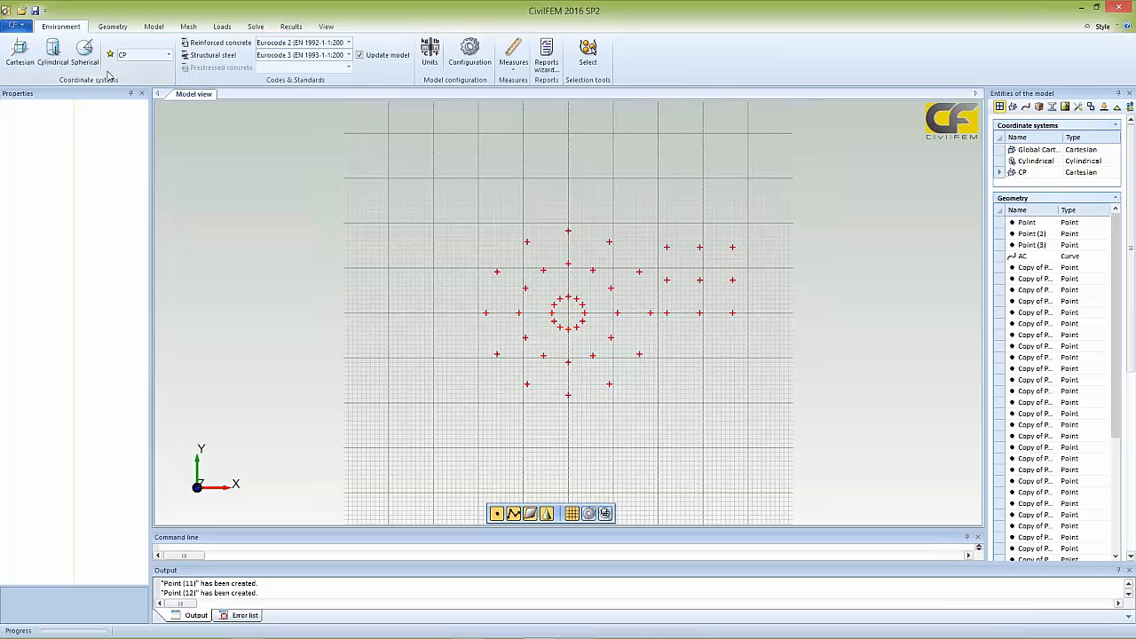
- Create an axis named AX through the origin (0, 0, 0) with direction (1, 0, 0)
left_click(112, 26)
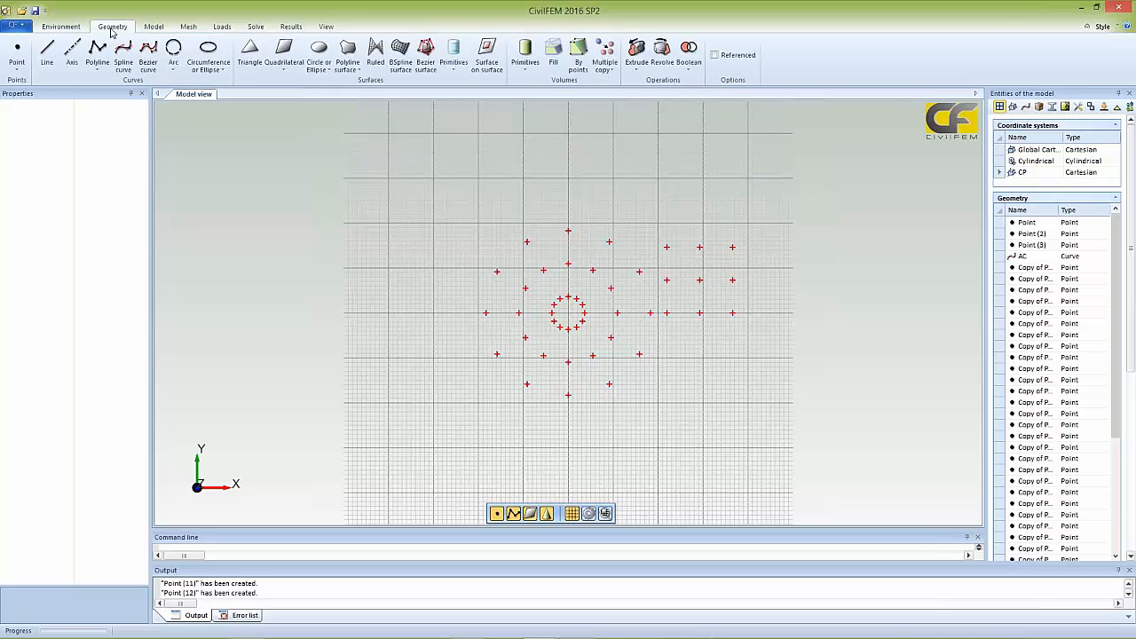
left_click(70, 53)
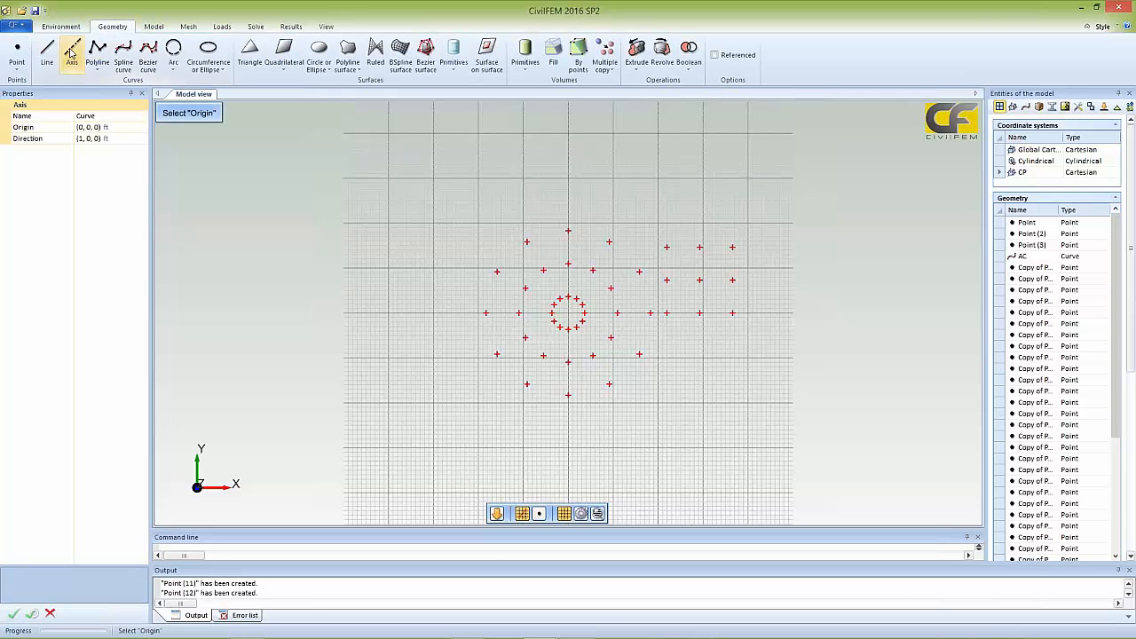
left_click(93, 116)
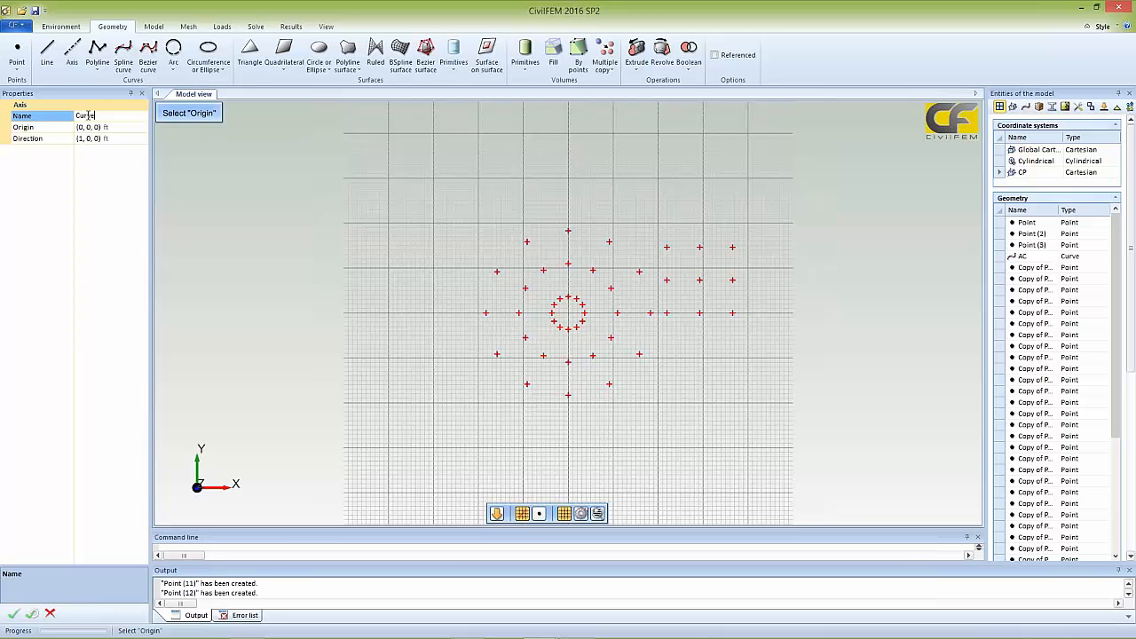
type("a")
left_click(36, 614)
- Create an axis named AY through the origin (0, 0, 0) with direction (0, 1, 0)
left_click(99, 116)
double_click(99, 115)
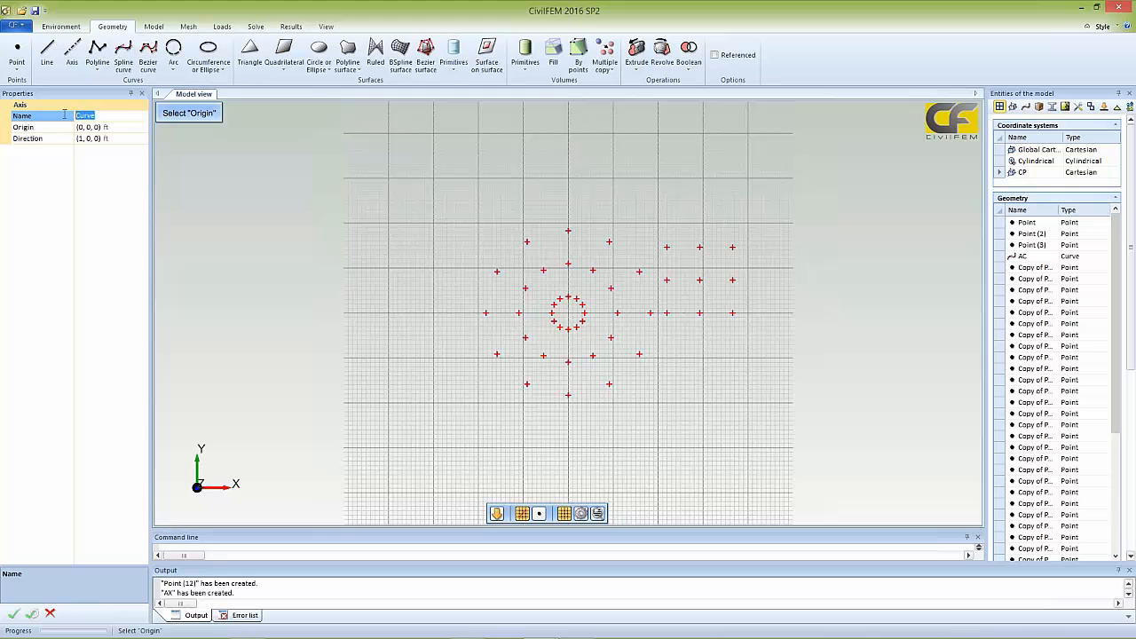
type("AY")
left_click(84, 141)
key("BackSpace")
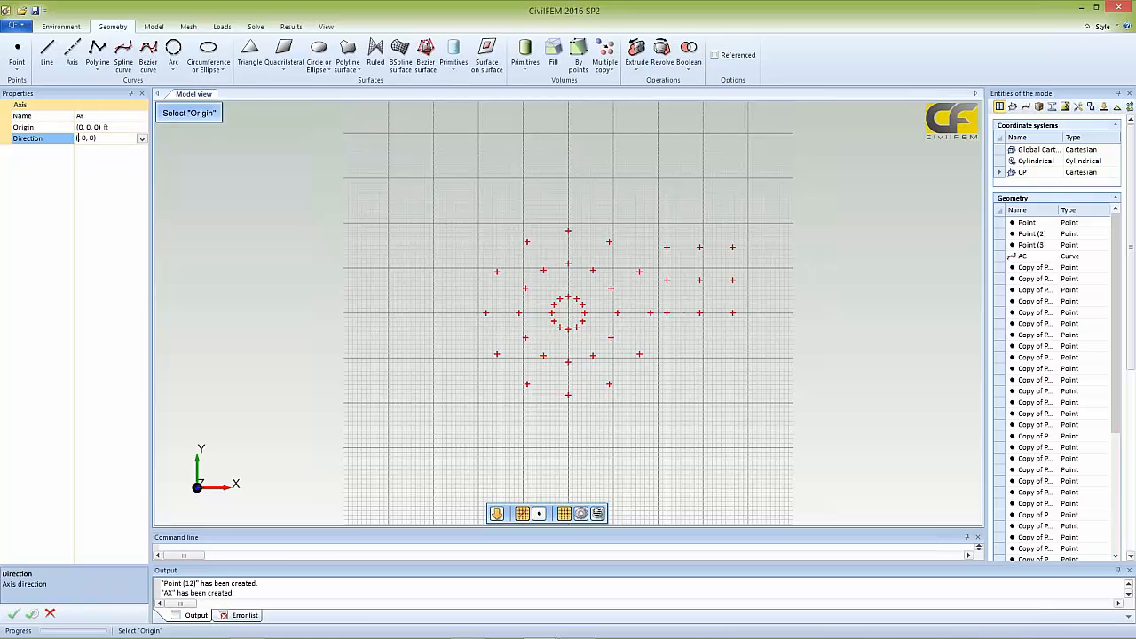
type("0")
left_click(32, 614)
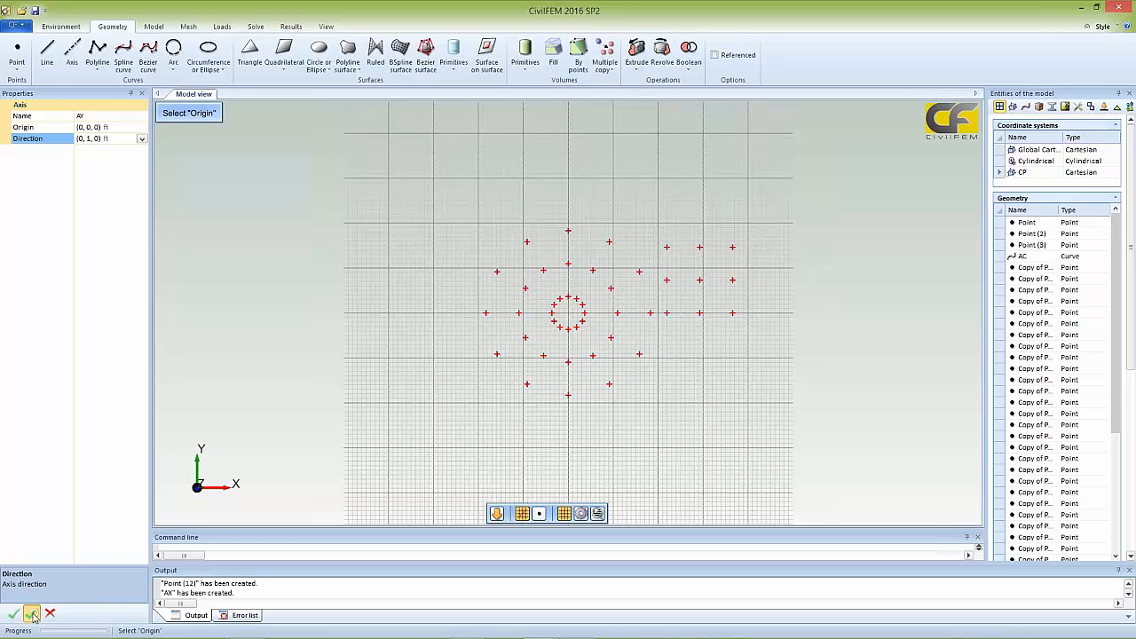
- Create an axis named AZ through the origin with direction (0, 0, 1) and finish creating axes
left_click(103, 117)
left_click(103, 116)
type("A")
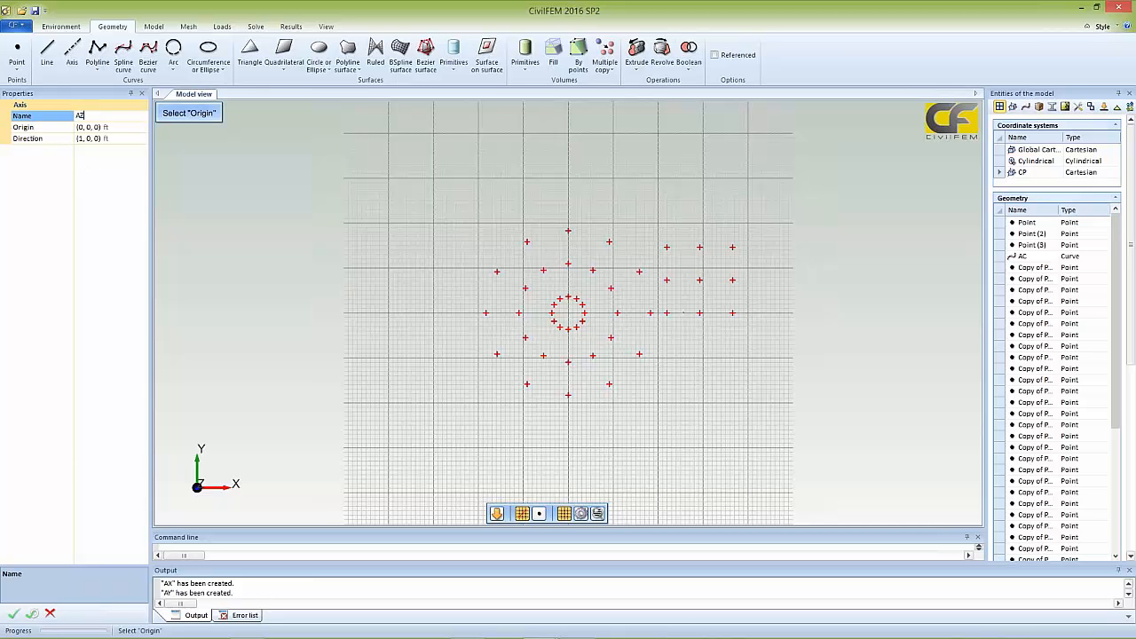
type("Z")
left_click(79, 139)
left_click(79, 139)
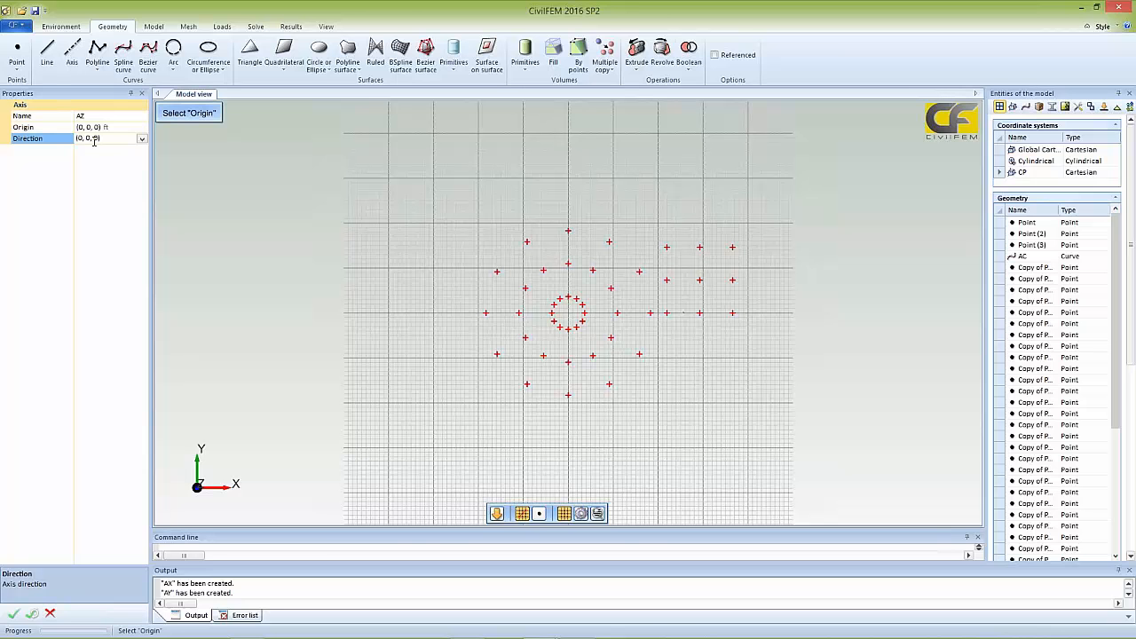
left_click(14, 613)
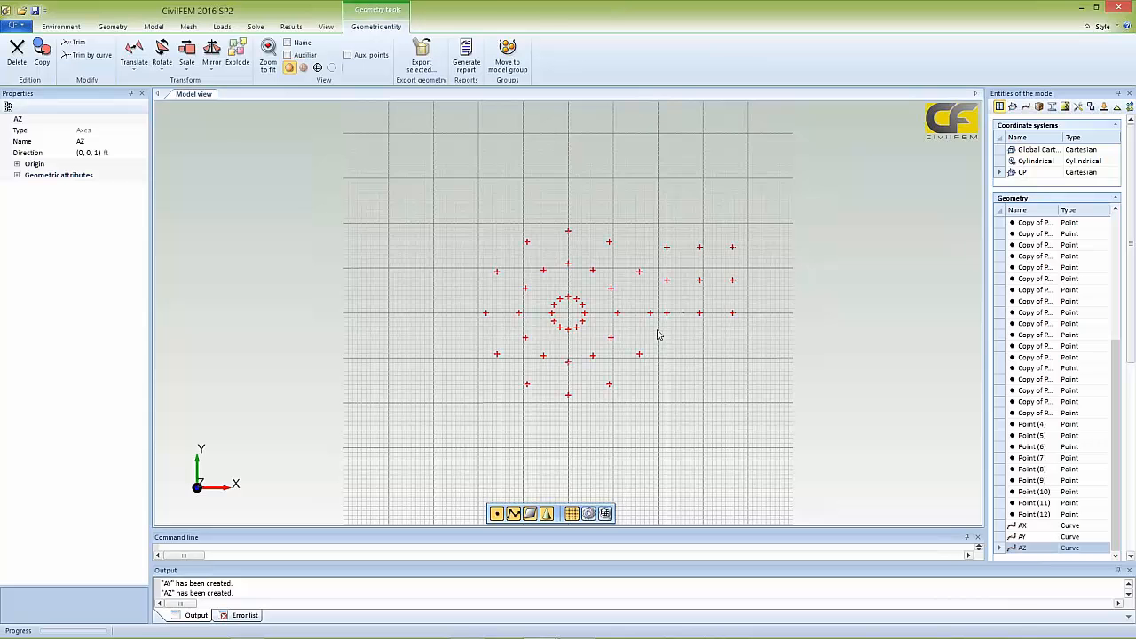
- Examine the new axes up close at the CP origin between the first-row points, and restore the full view of the model
scroll(682, 330, "up", 3)
scroll(684, 333, "up", 1)
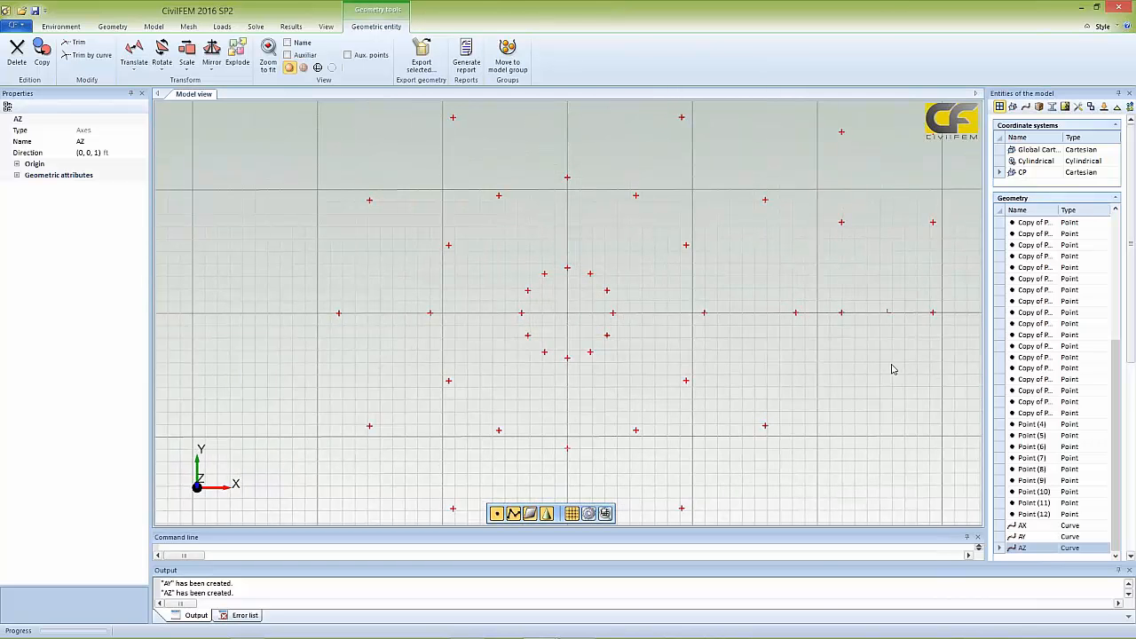
scroll(893, 370, "up", 1)
scroll(802, 326, "up", 1)
scroll(790, 342, "up", 2)
scroll(885, 304, "up", 1)
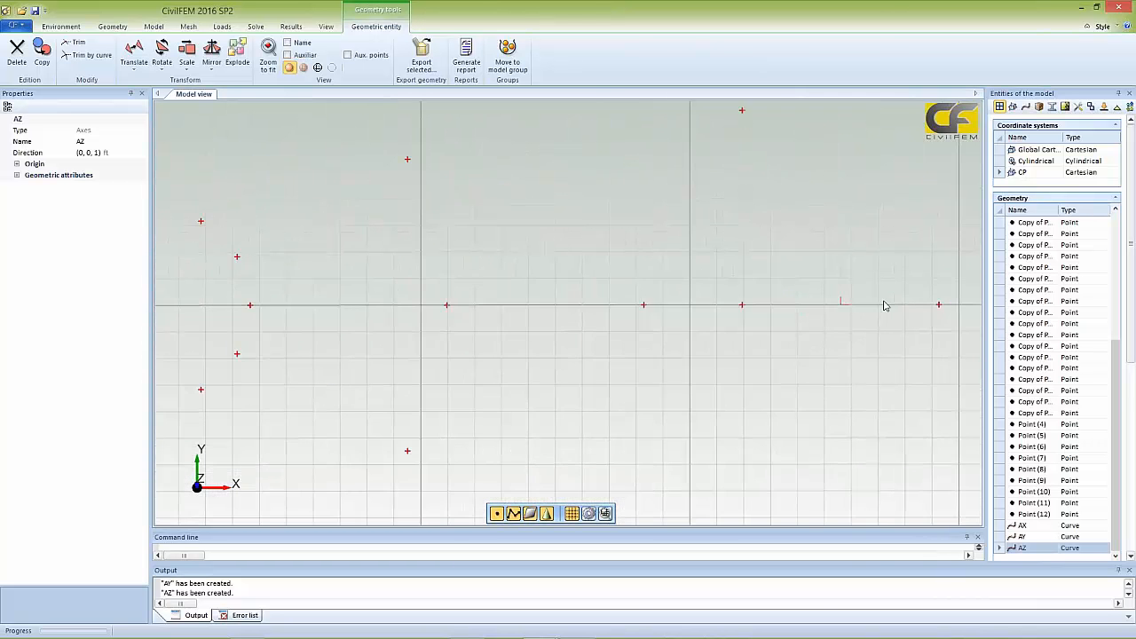
scroll(855, 310, "up", 1)
middle_click_drag(835, 309, 563, 323)
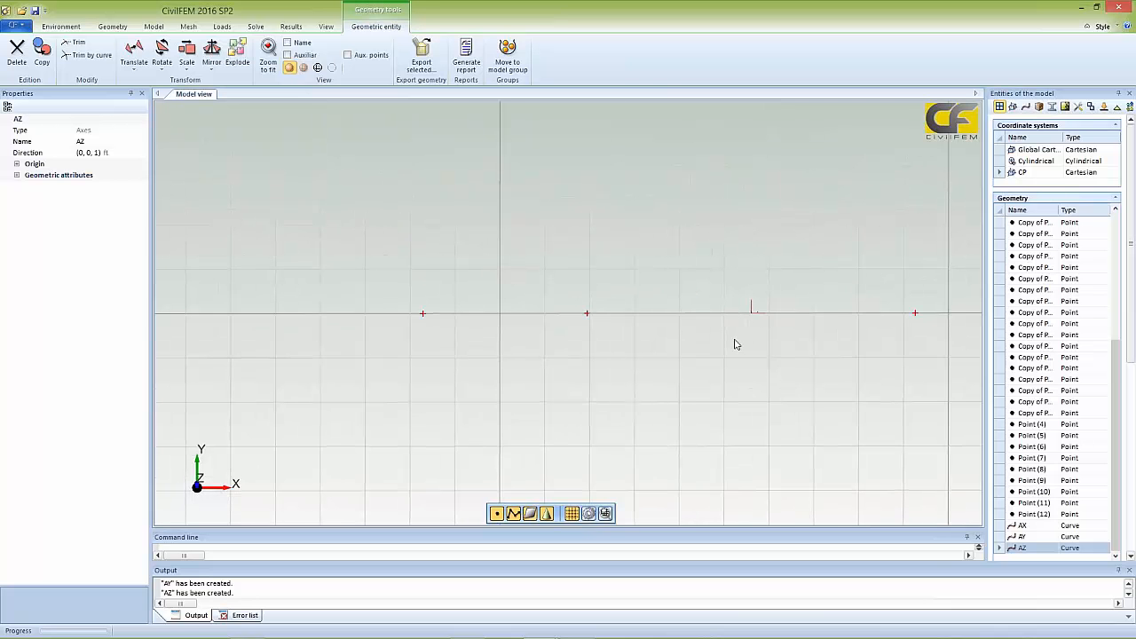
middle_click_drag(735, 340, 674, 399)
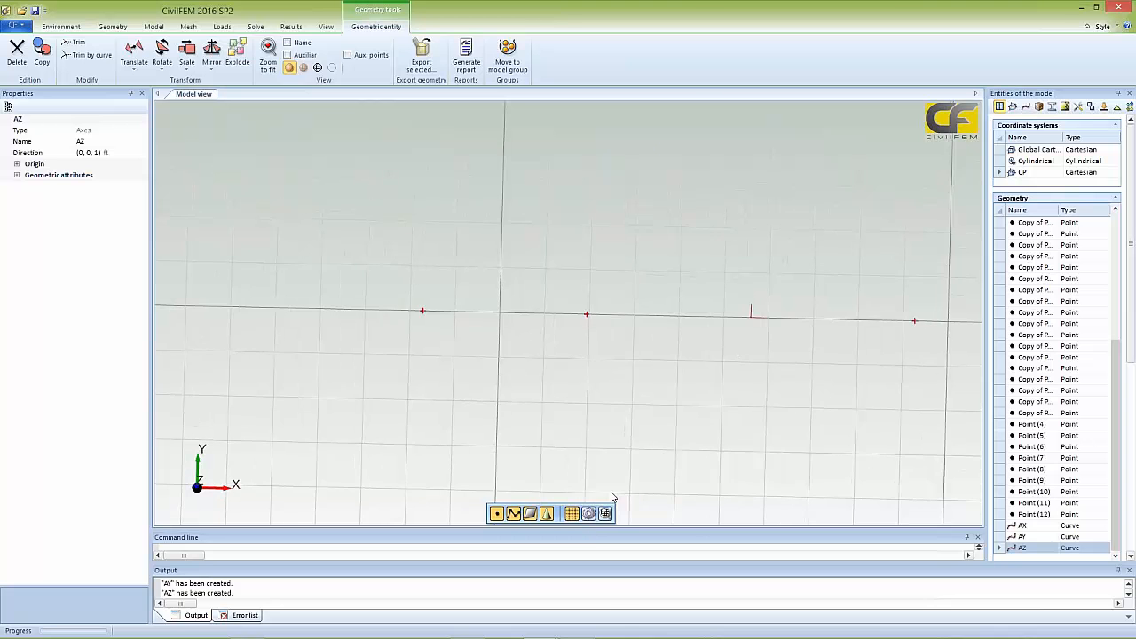
left_click(605, 513)
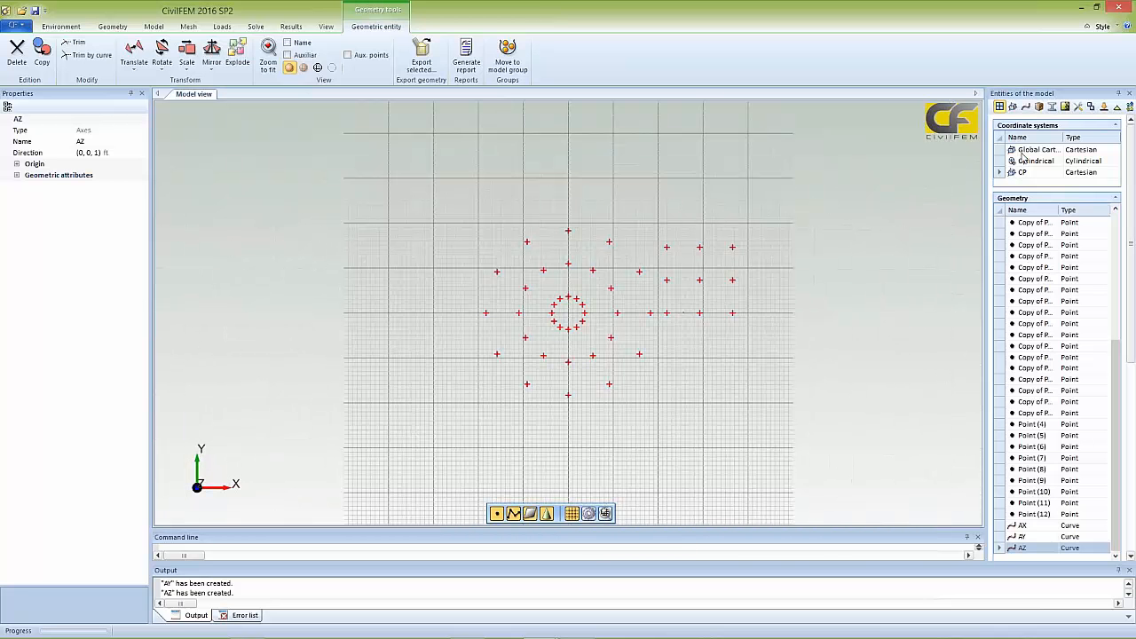
- Show the Cylindrical and CP coordinate systems in the model and clear the selection
left_click(1029, 160)
left_click(67, 63)
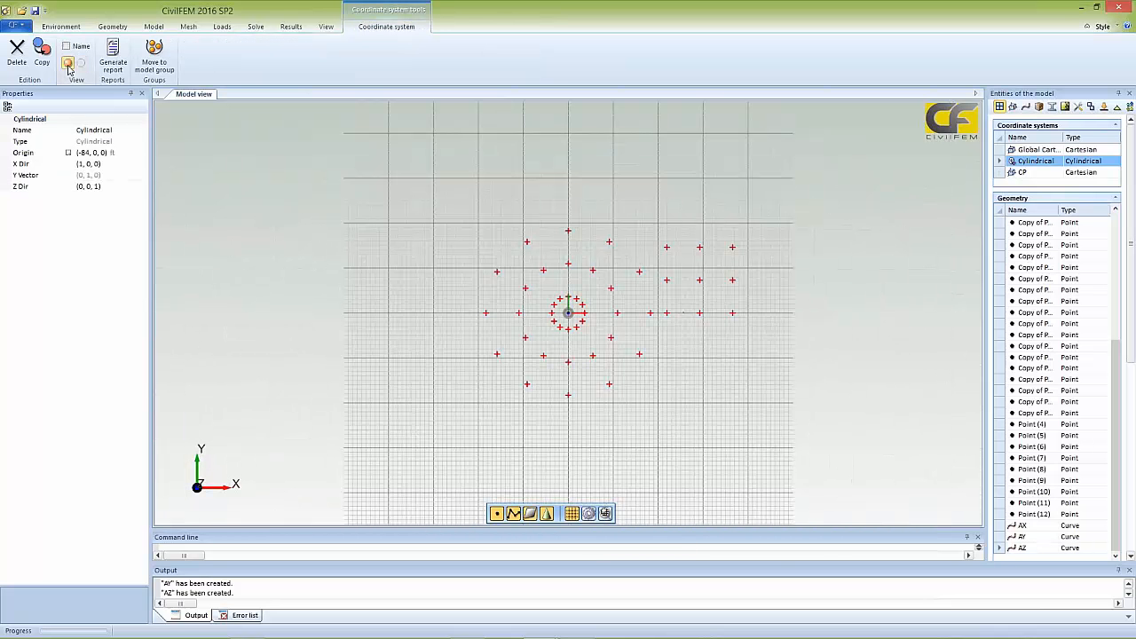
left_click(1014, 171)
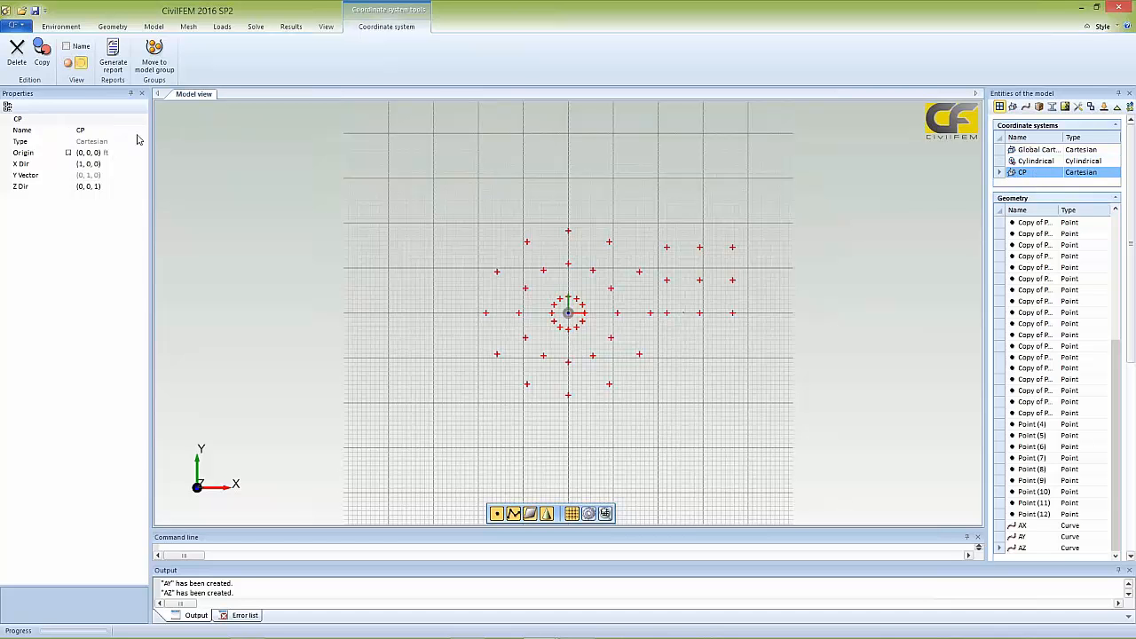
left_click(76, 66)
left_click(1032, 164)
left_click(1026, 173)
left_click(789, 296)
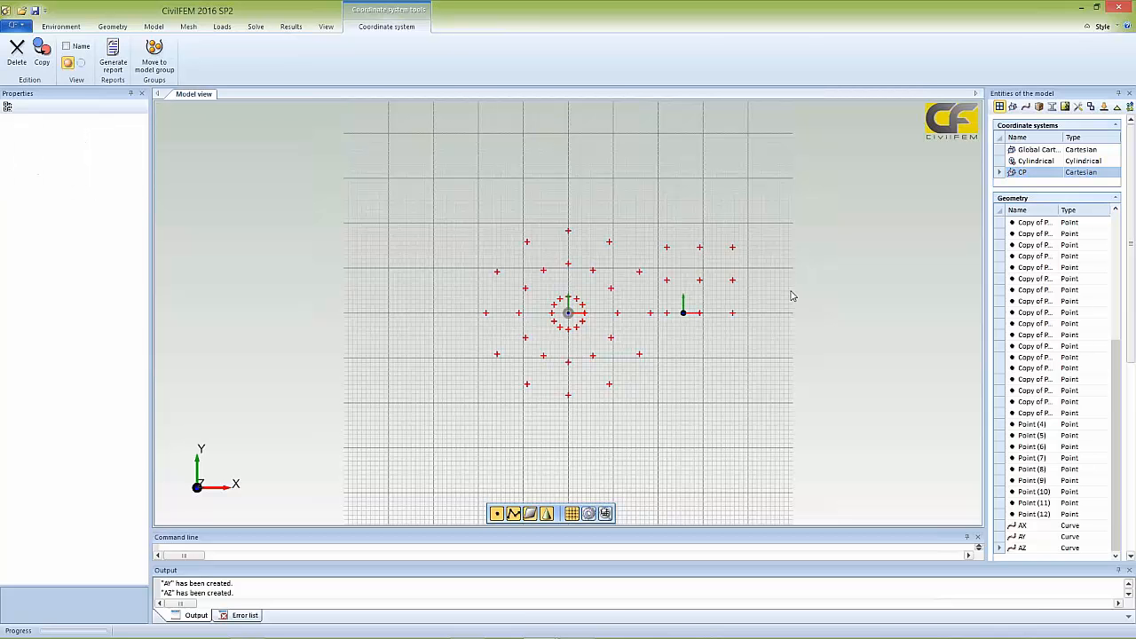
- Mirror Point (7) to Point (12) about axis AX as copies, completing the rectangular building's grid
left_click_drag(748, 293, 660, 228)
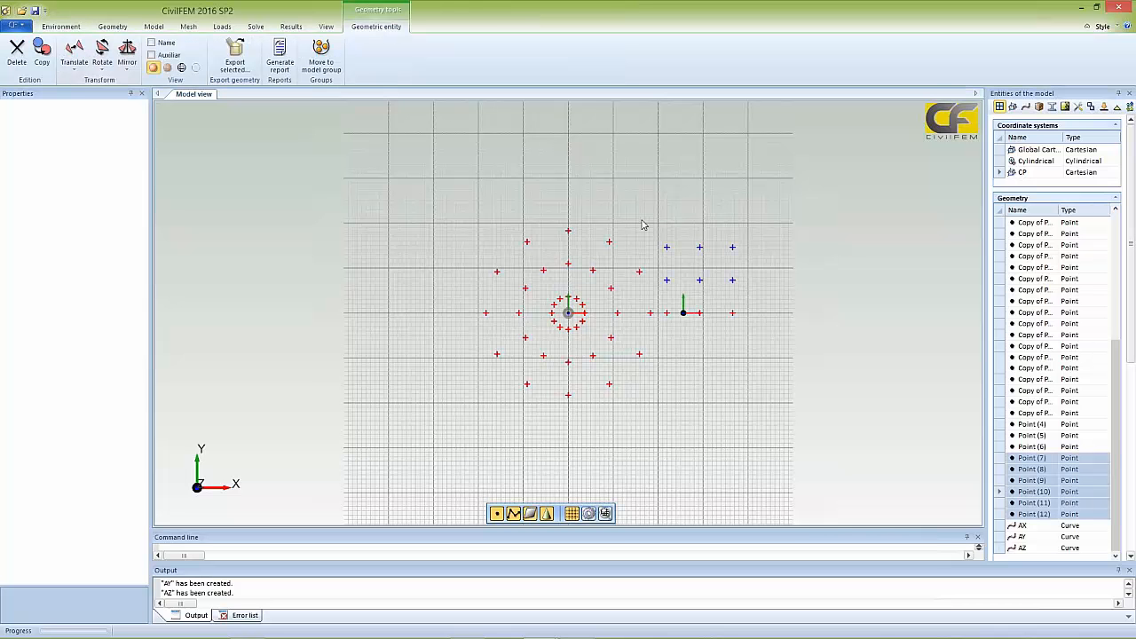
left_click(123, 73)
left_click(144, 96)
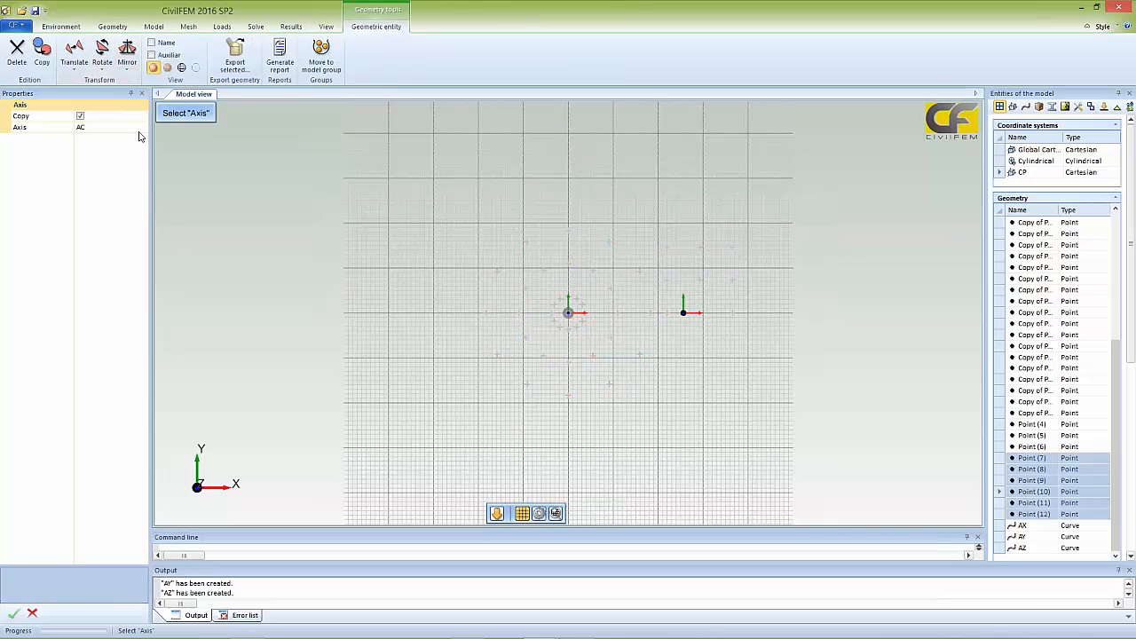
left_click(142, 129)
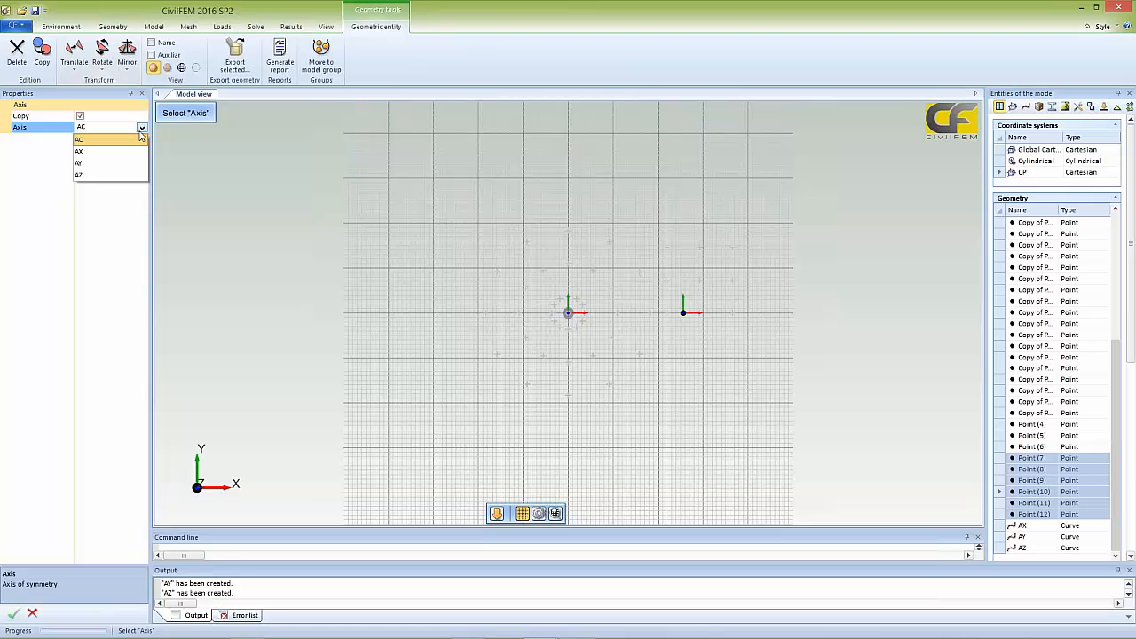
left_click(98, 153)
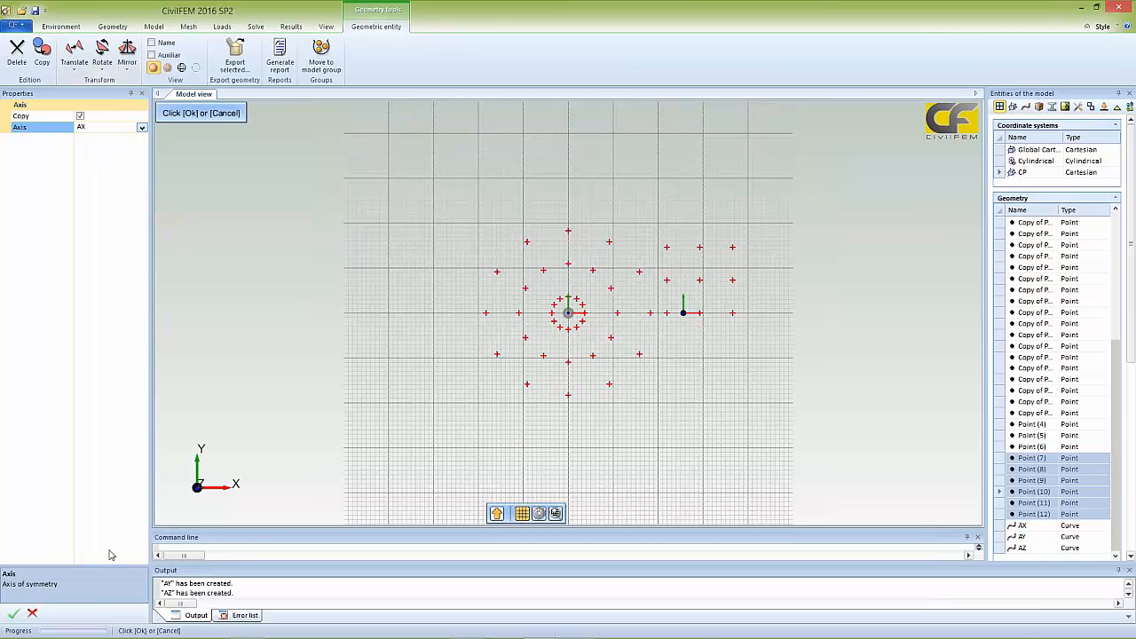
left_click(14, 614)
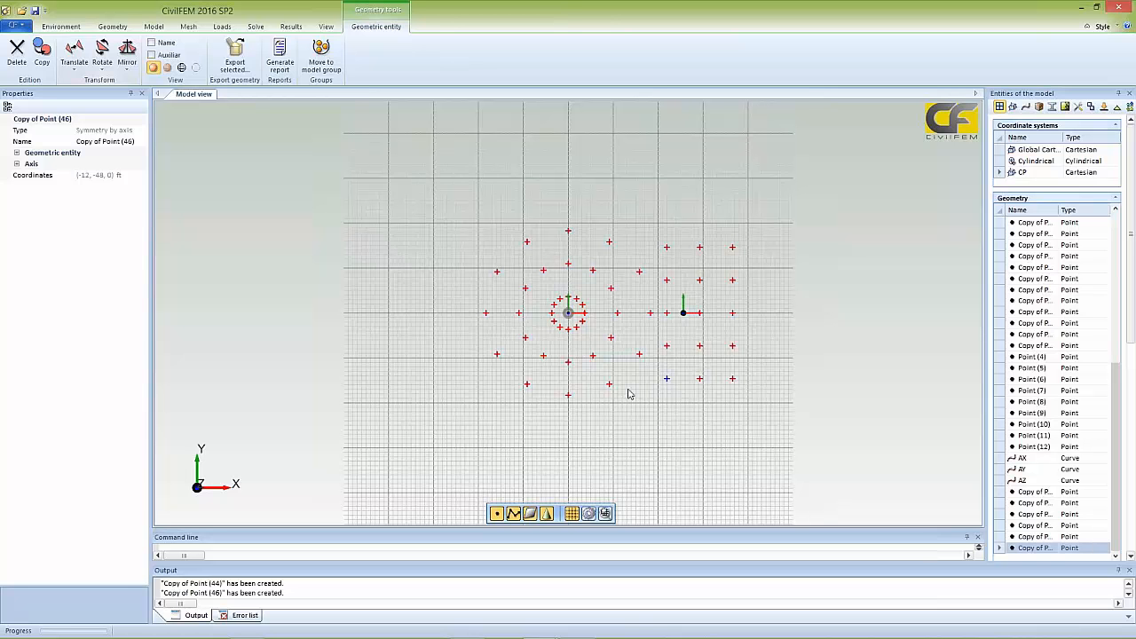
left_click(686, 438)
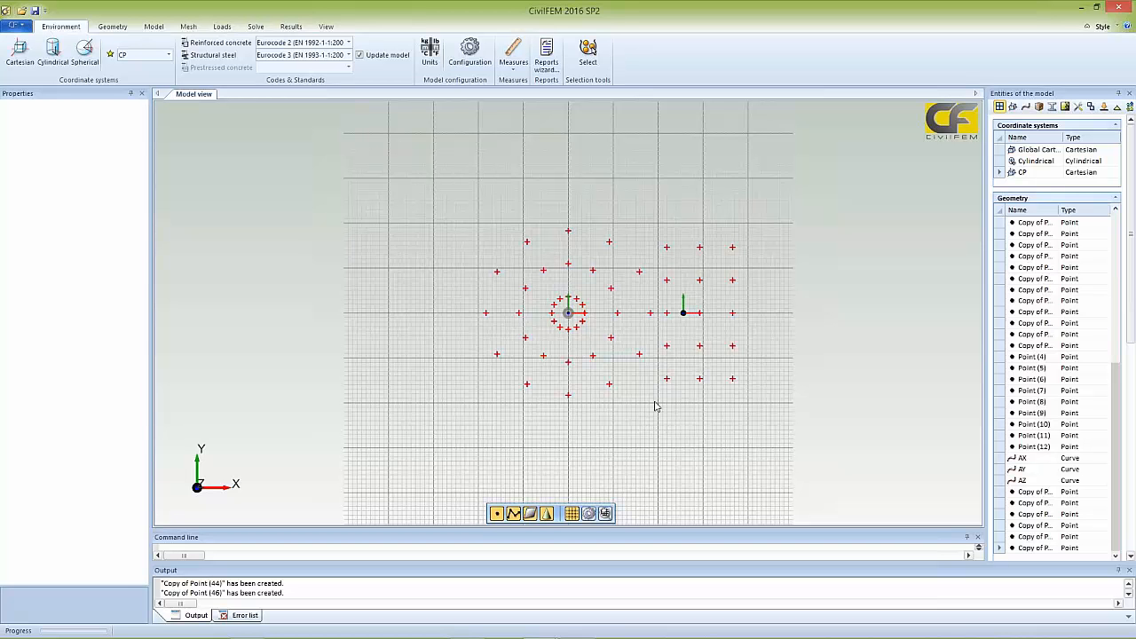
- Copy all points of the circular building upward by a translation vector with DZ of 10 ft
left_click_drag(655, 410, 466, 205)
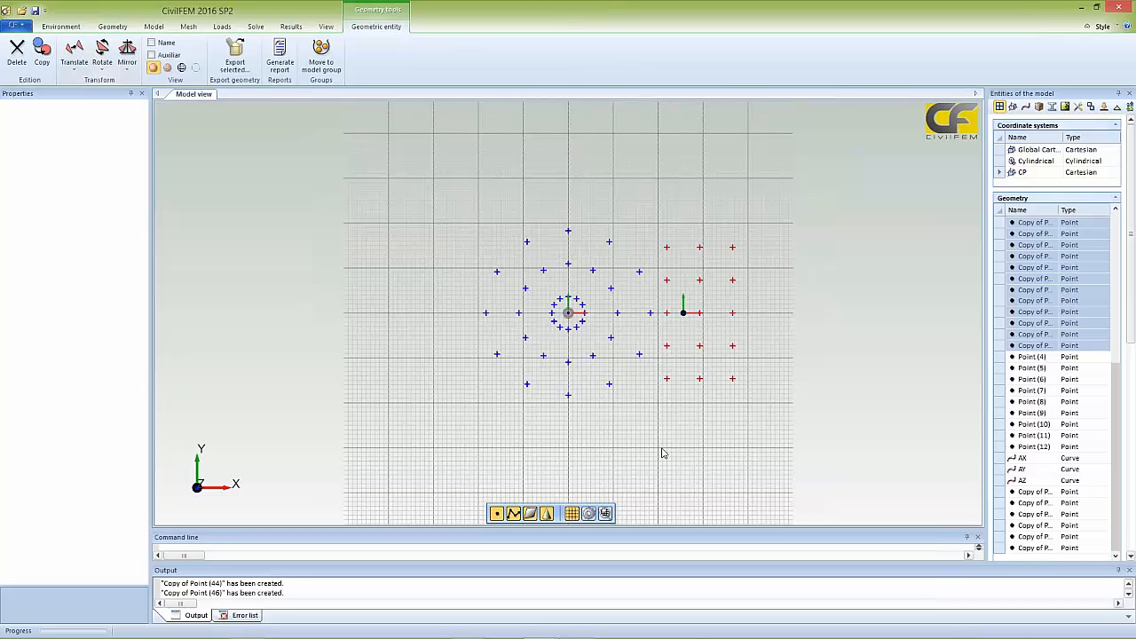
middle_click_drag(661, 449, 657, 355)
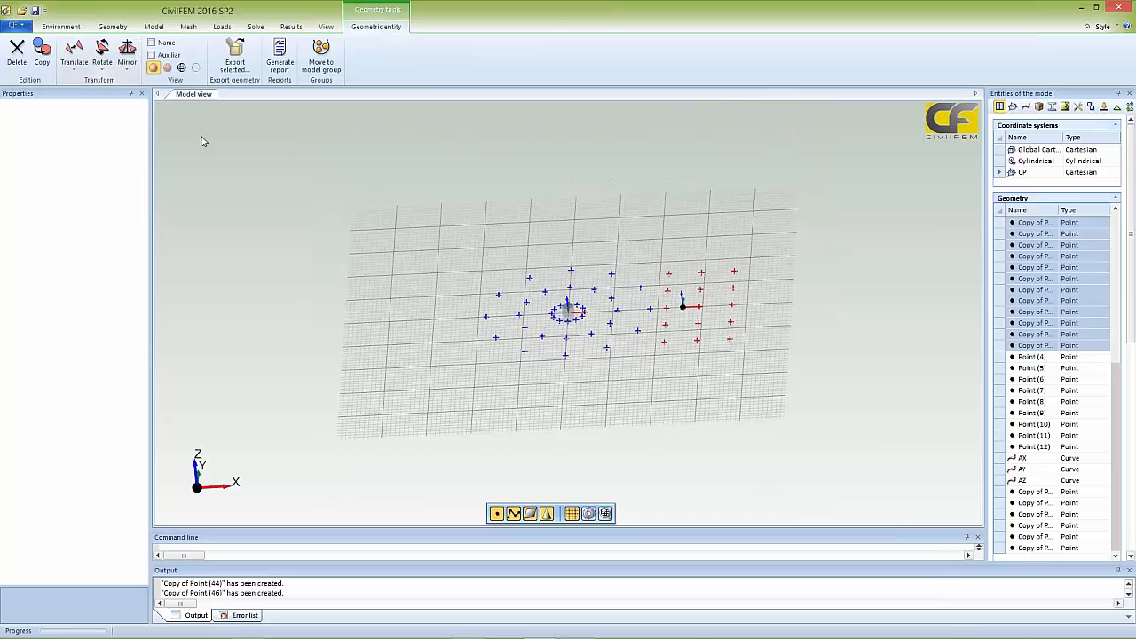
left_click(80, 71)
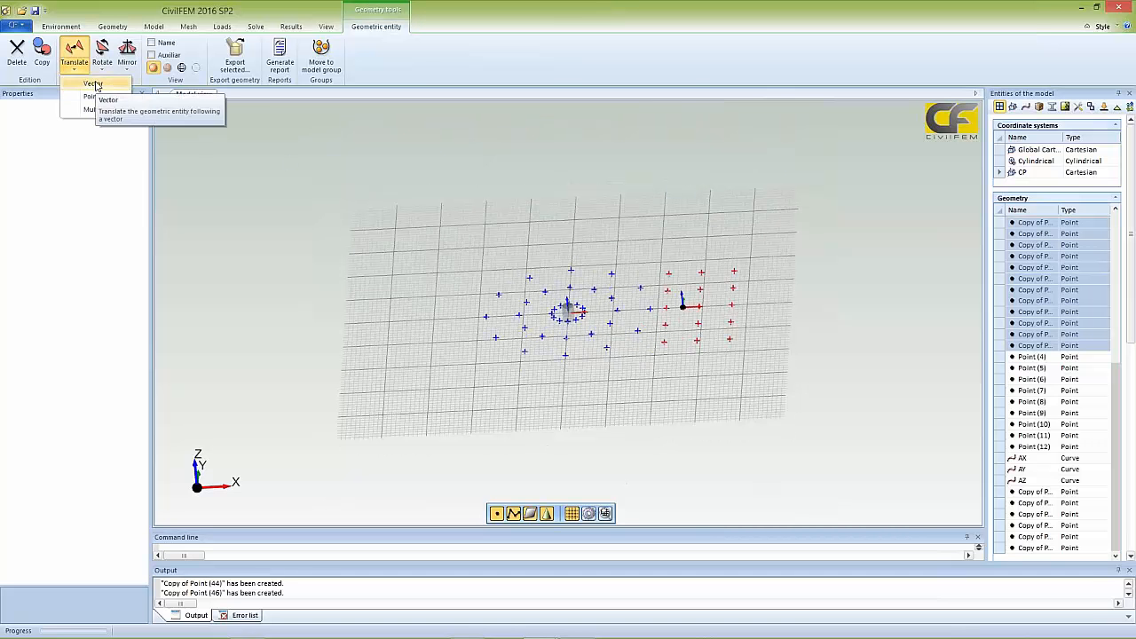
left_click(94, 83)
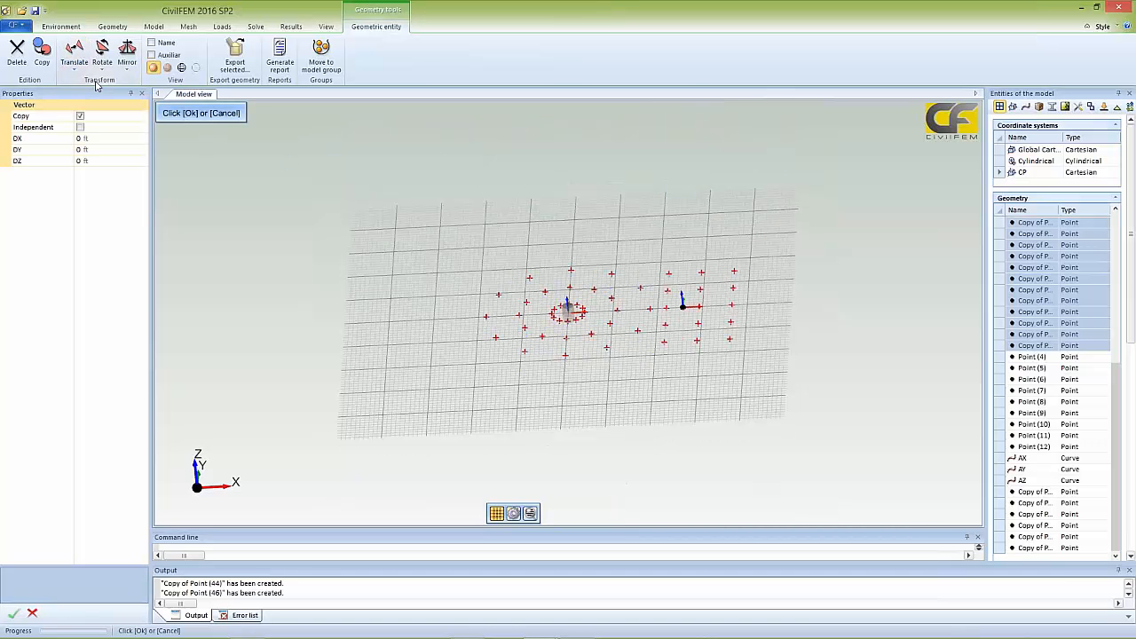
left_click(82, 162)
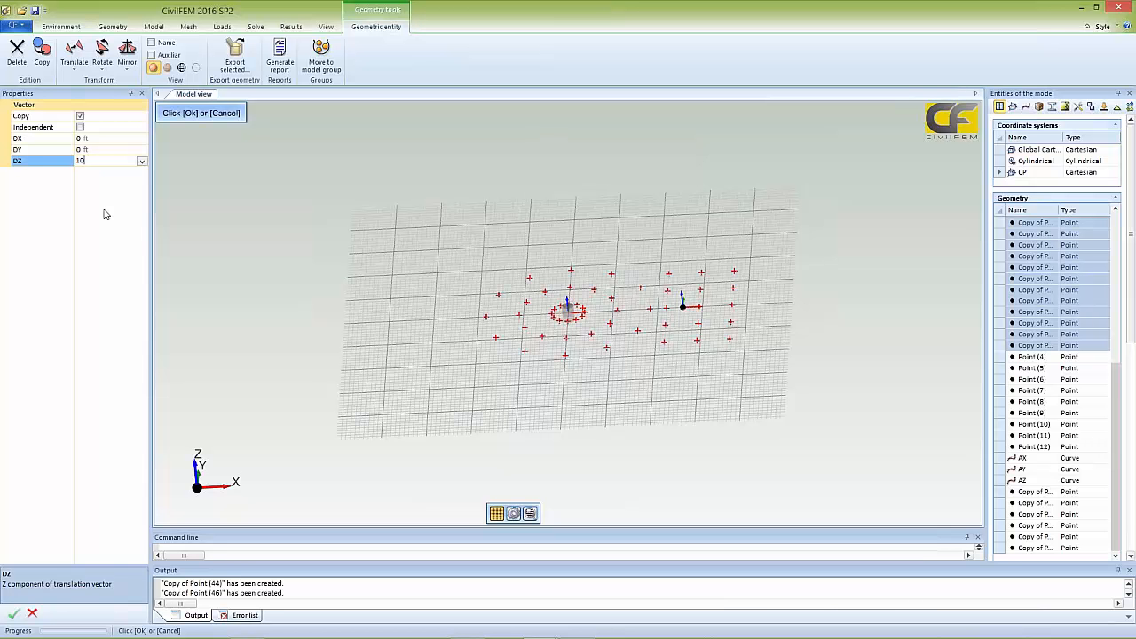
left_click(13, 616)
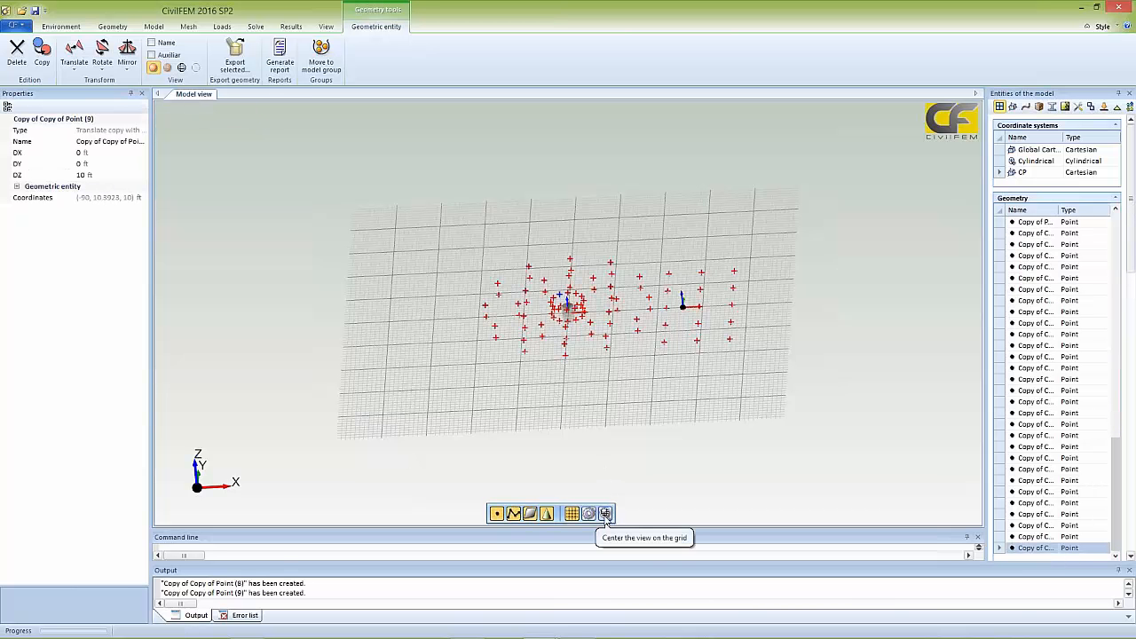
- Hide all points except the radial row on the negative X side of the cylindrical origin, at both levels
left_click(604, 515)
left_click_drag(795, 419, 451, 203)
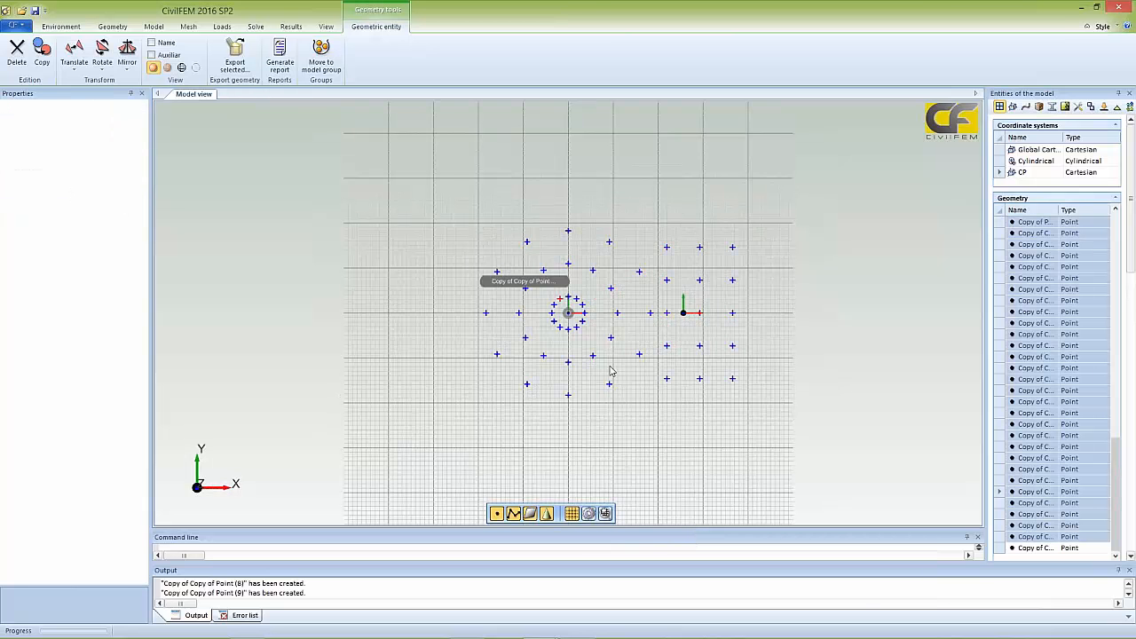
left_click(670, 474)
left_click_drag(793, 451, 431, 203)
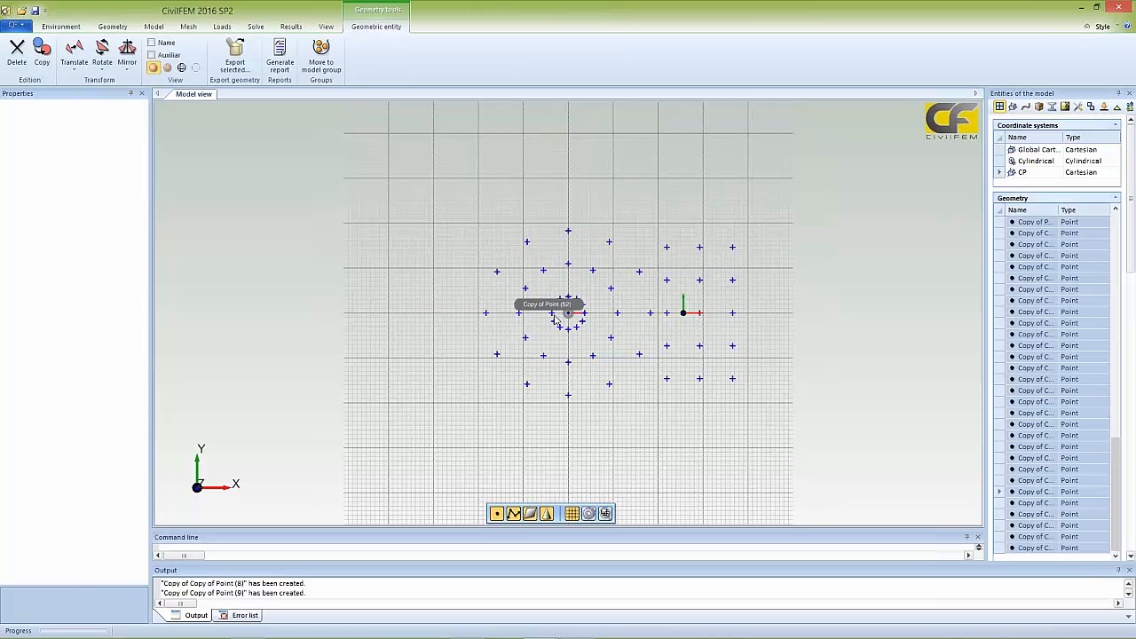
left_click_drag(559, 316, 473, 309, "ctrl")
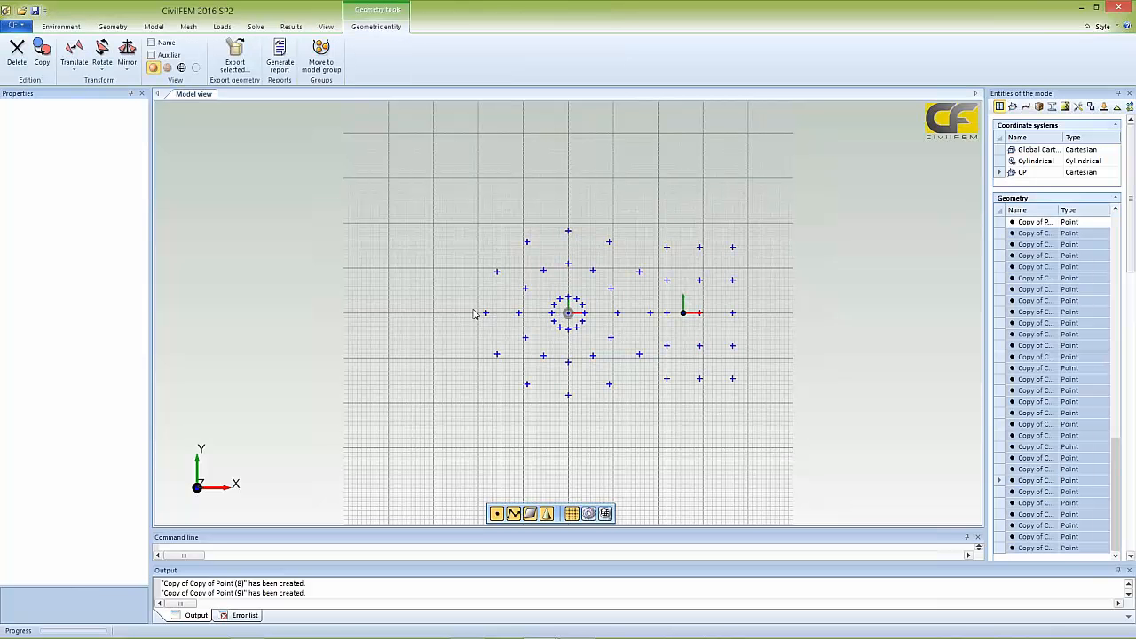
left_click(195, 68)
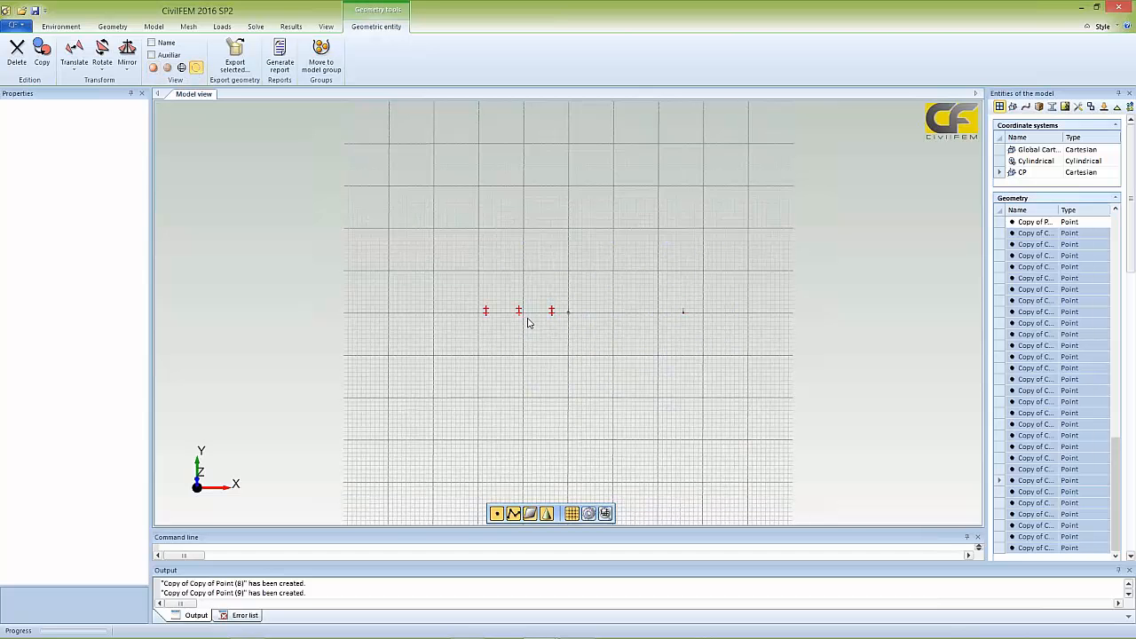
- Turn on the Referenced option for new geometry
middle_click_drag(530, 323, 529, 255)
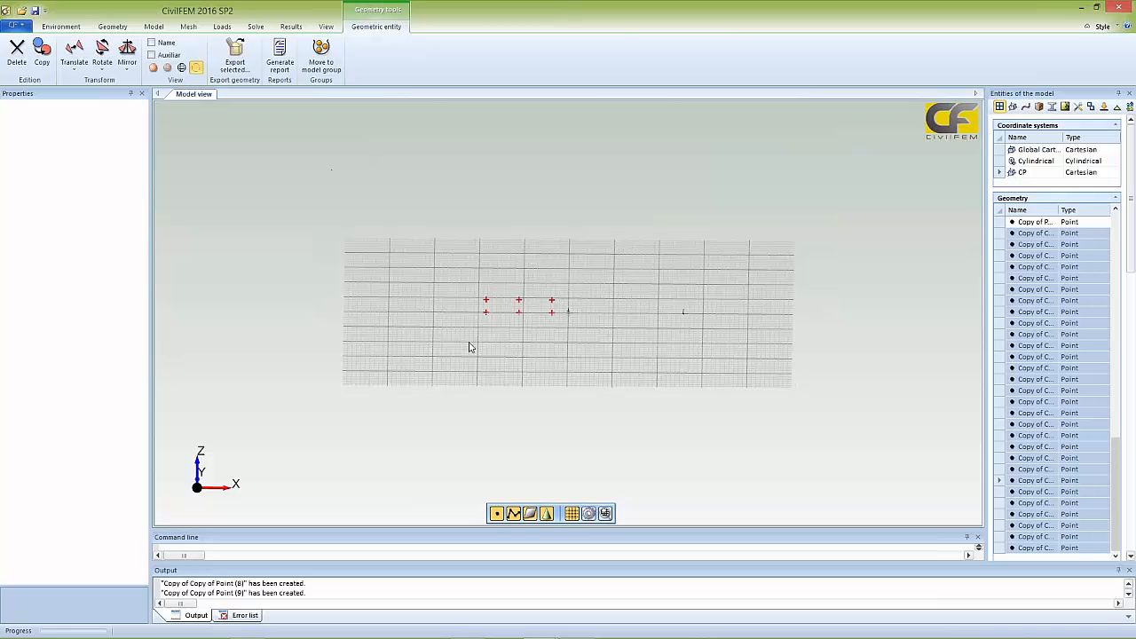
scroll(465, 312, "up", 2)
scroll(535, 299, "up", 2)
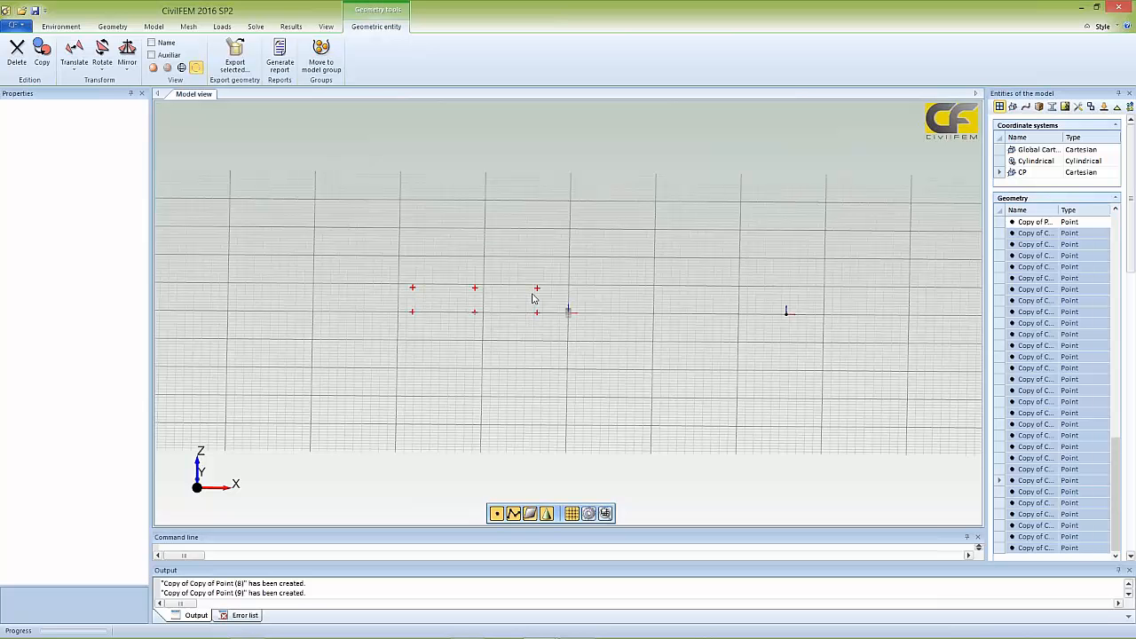
left_click(110, 29)
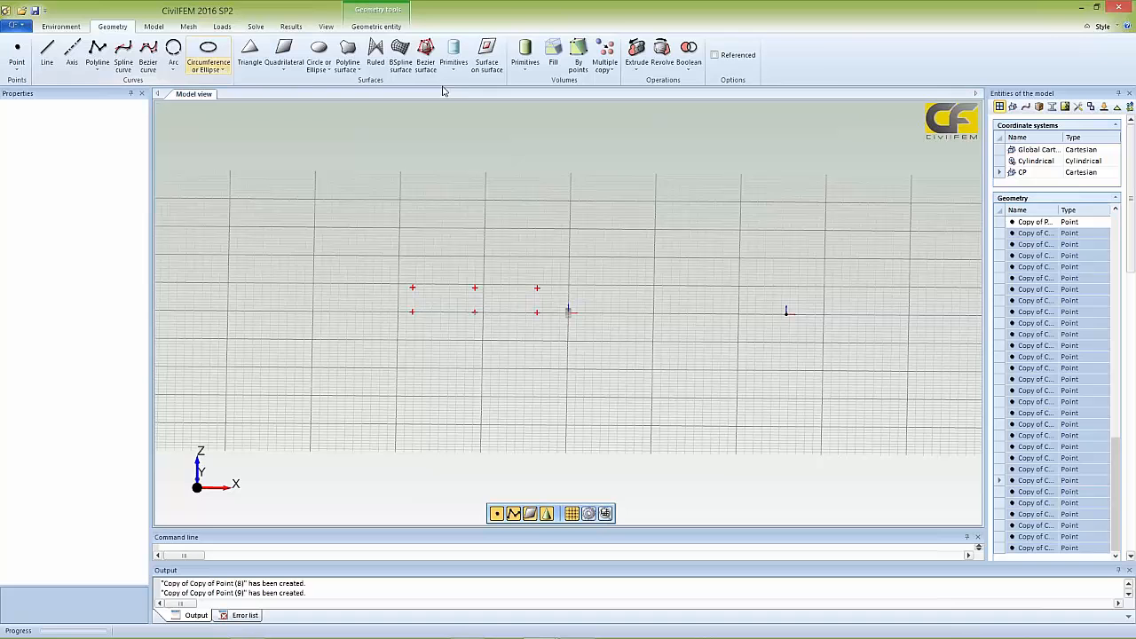
left_click(715, 55)
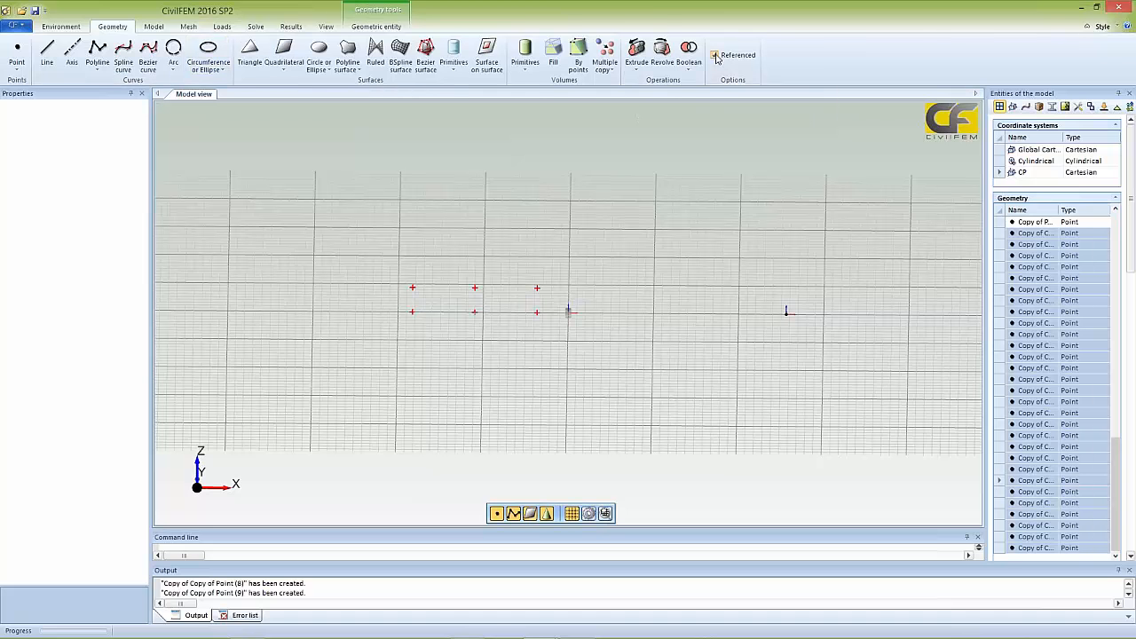
- Draw three vertical lines joining each ground-level point of the visible row to the point directly above it
left_click(49, 51)
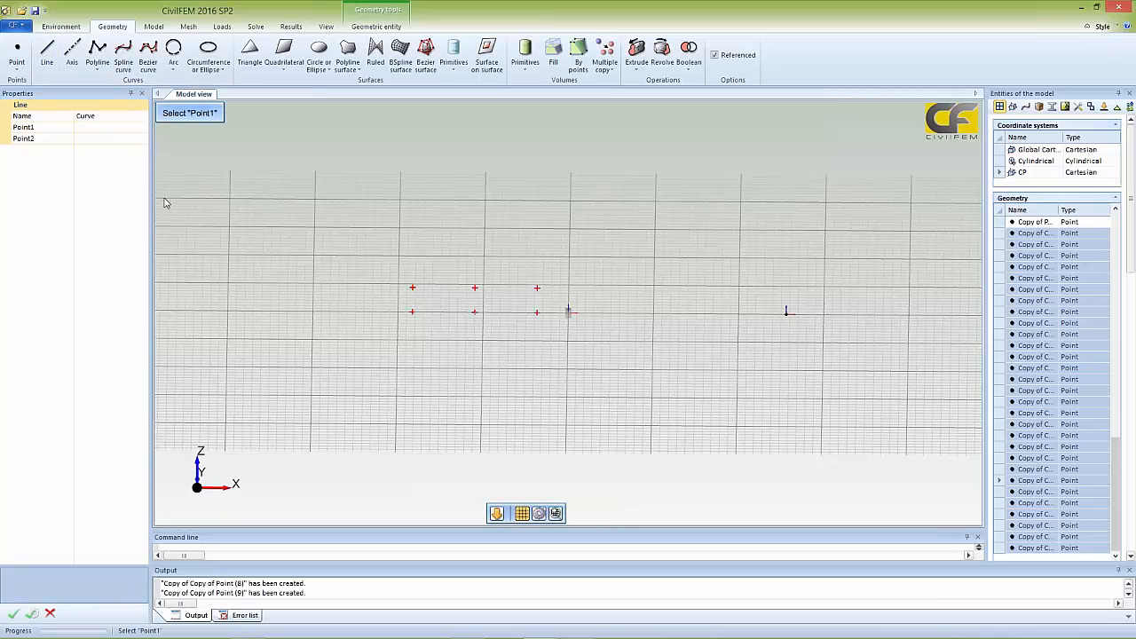
left_click(412, 311)
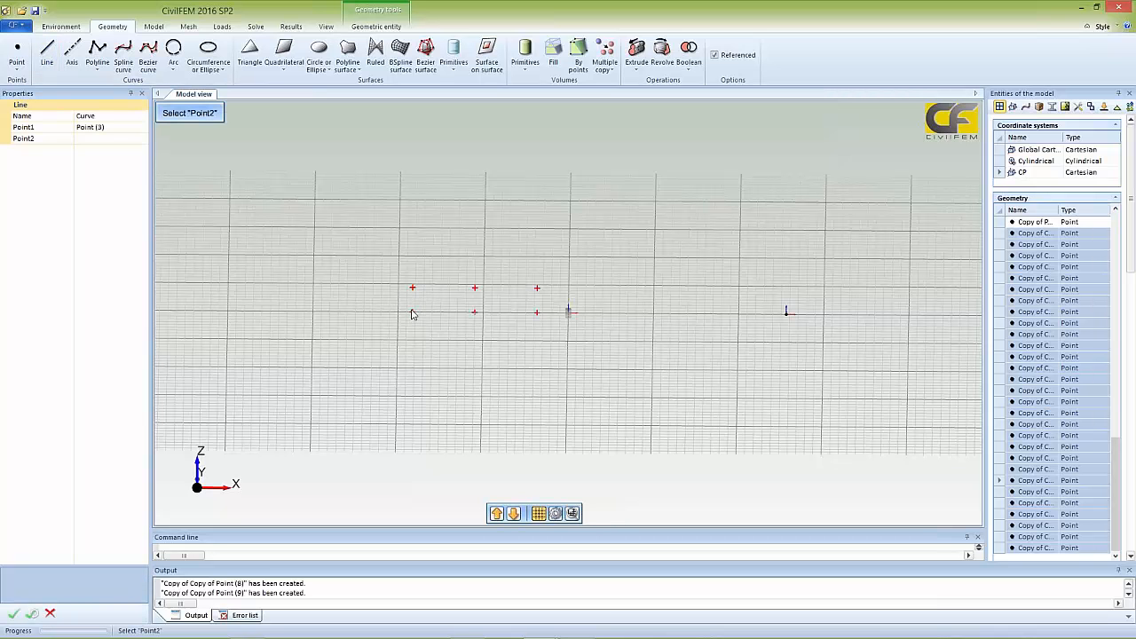
left_click(412, 287)
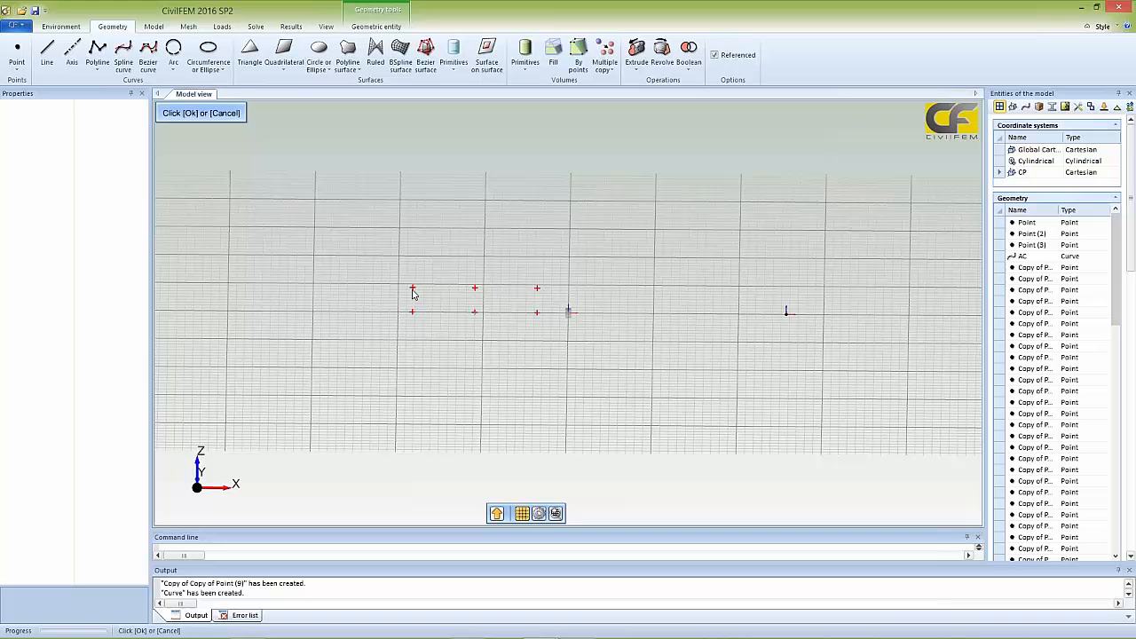
left_click(474, 312)
left_click(474, 287)
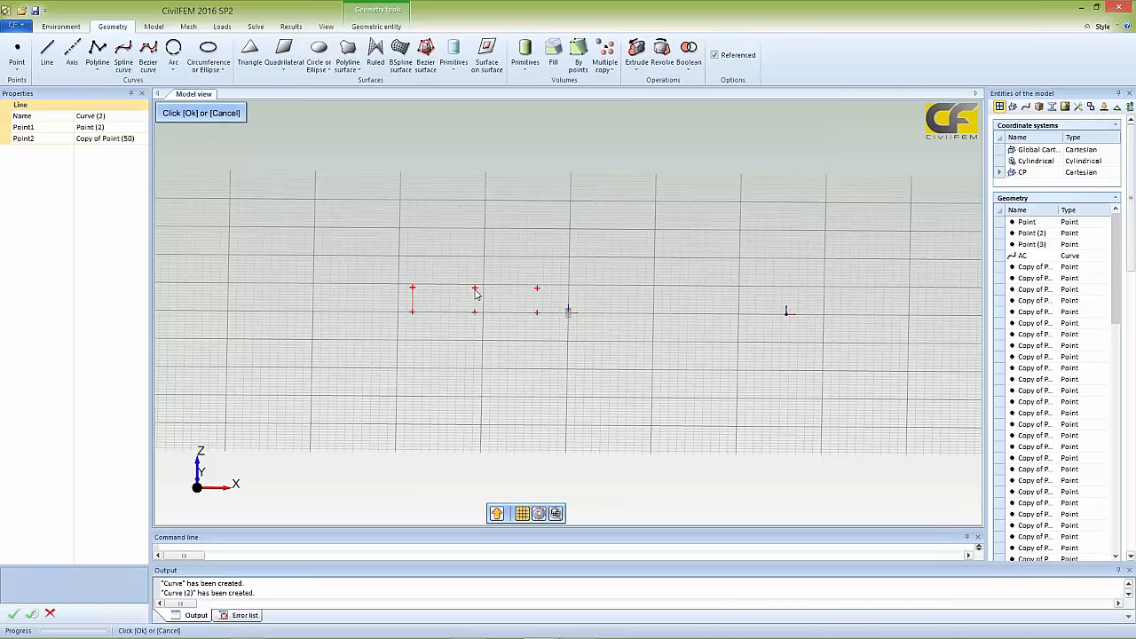
left_click(536, 311)
left_click(536, 288)
- Draw two horizontal lines joining the three upper-level points in sequence, and finish line creation
left_click(412, 288)
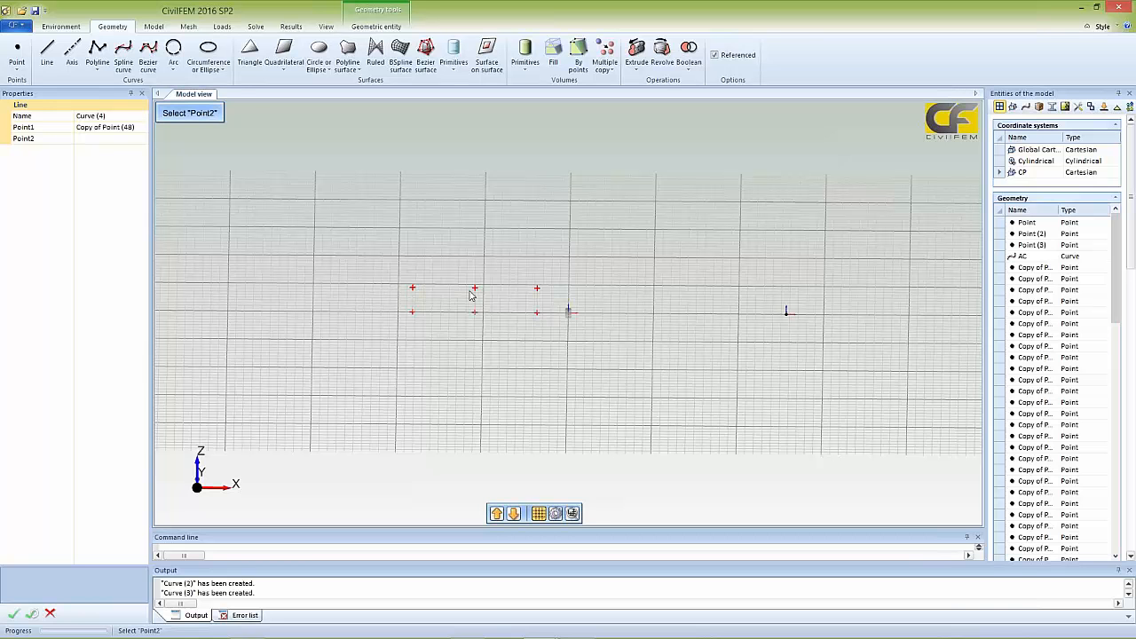
left_click(474, 289)
left_click(474, 289)
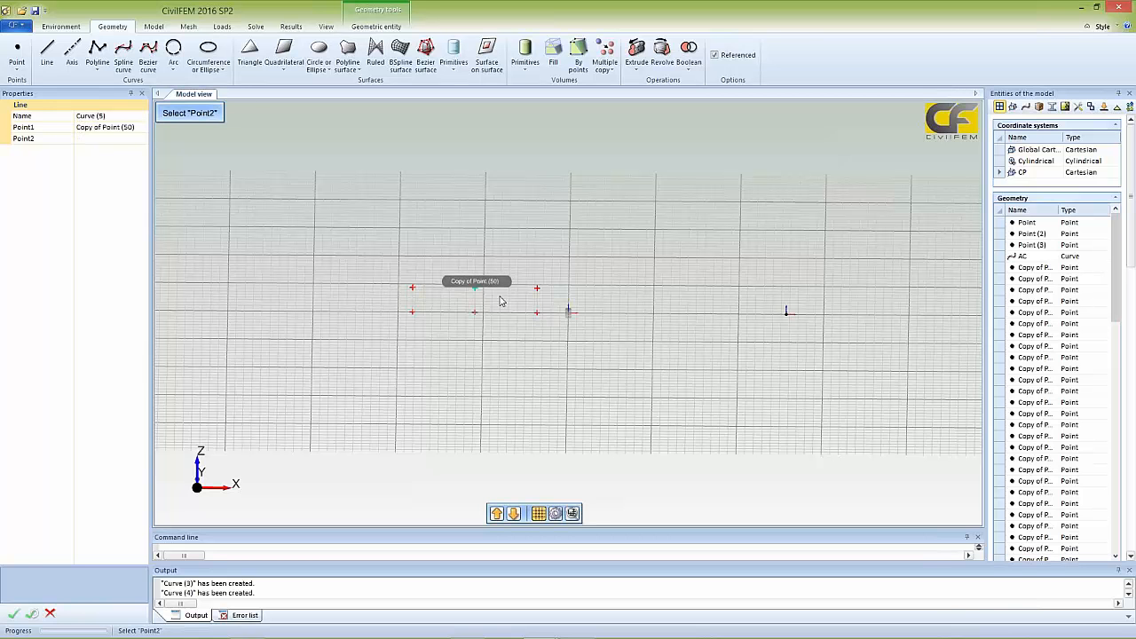
left_click(536, 288)
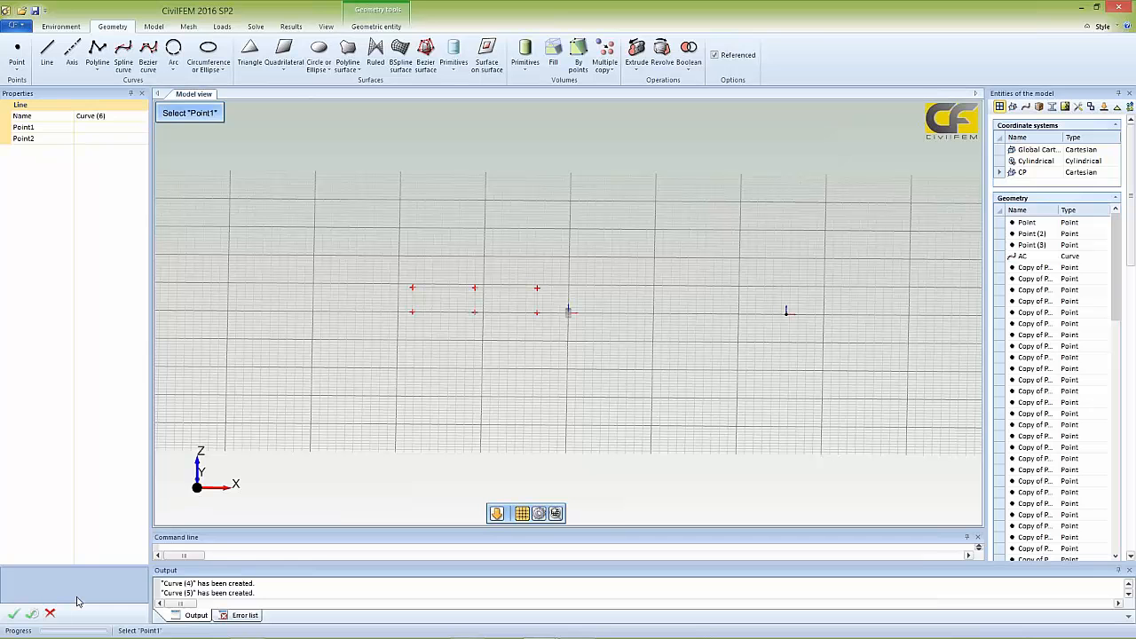
left_click(50, 614)
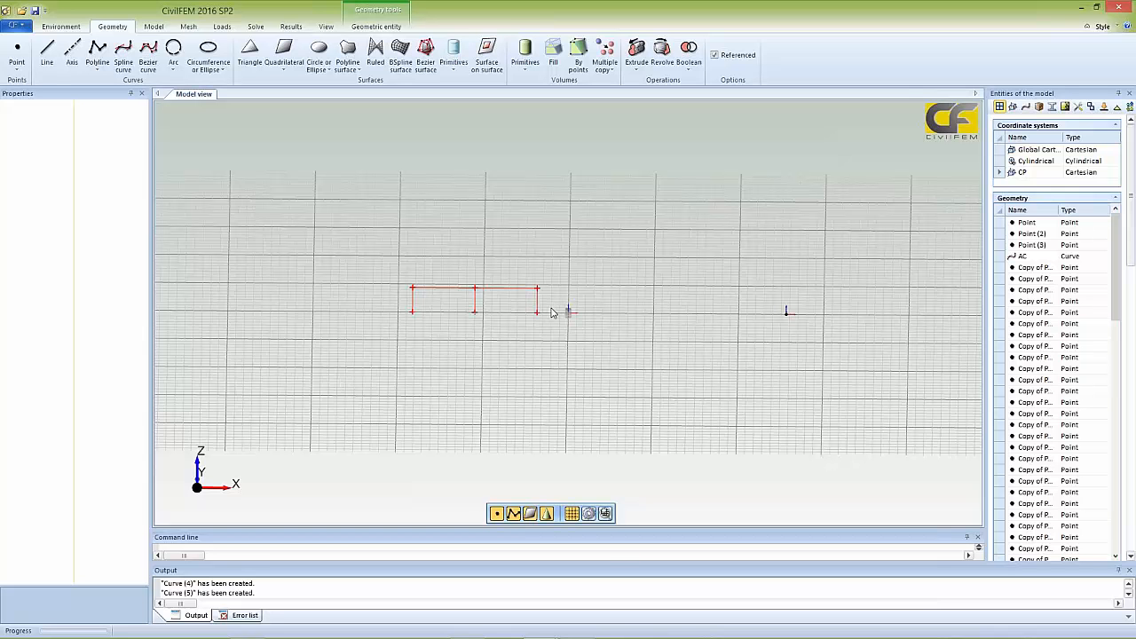
left_click_drag(550, 312, 397, 302)
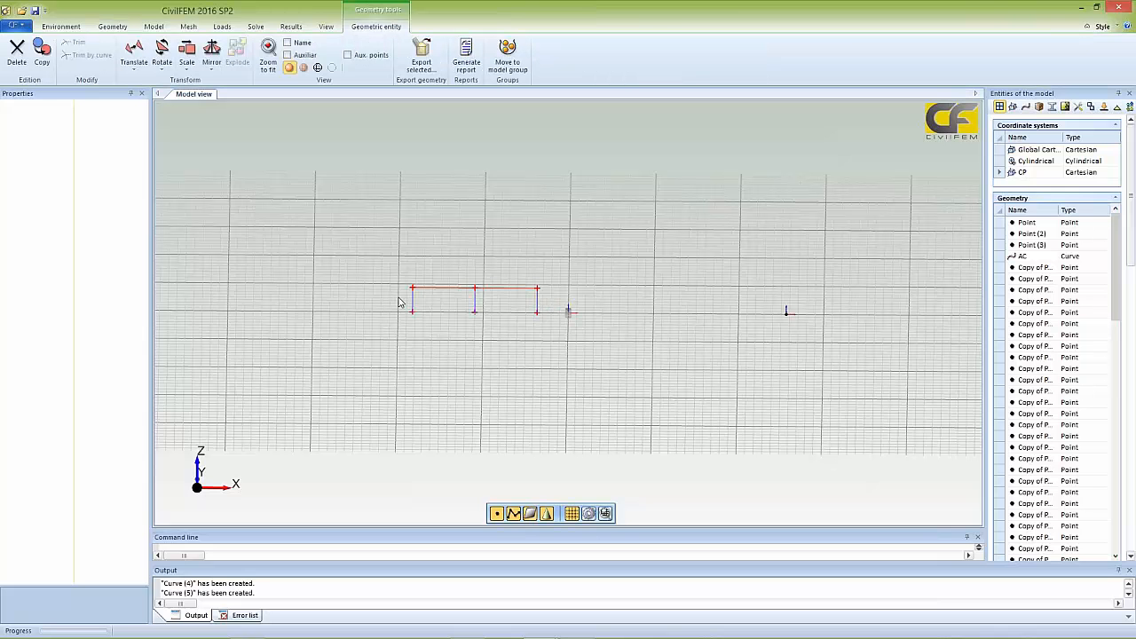
left_click(443, 287)
left_click(499, 287)
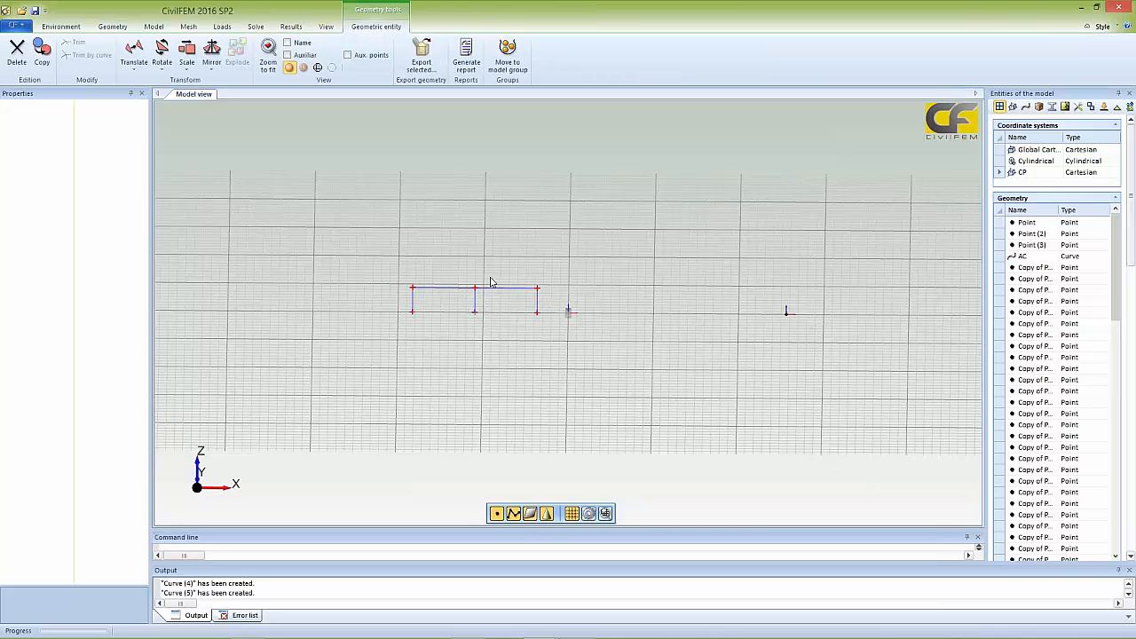
left_click(160, 73)
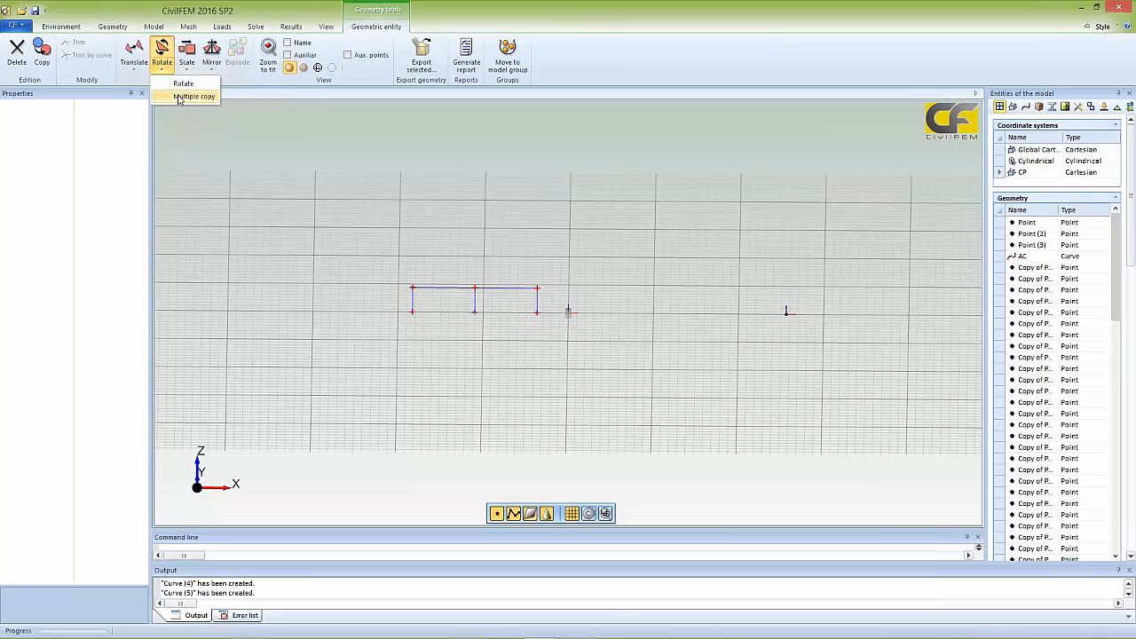
left_click(182, 97)
left_click(142, 116)
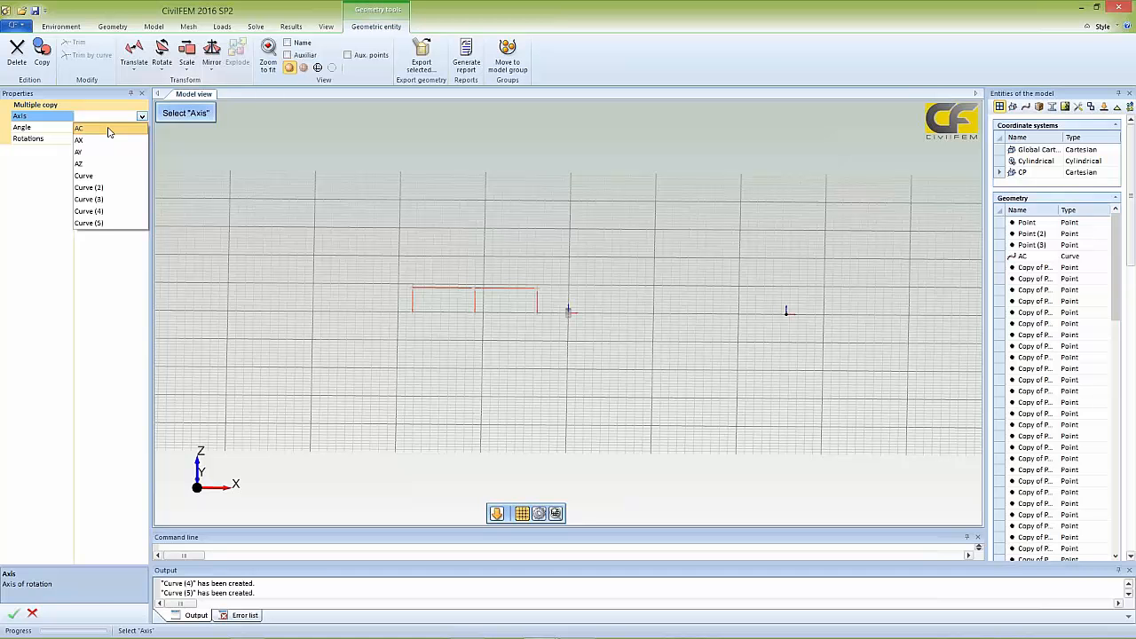
left_click(106, 128)
left_click(53, 127)
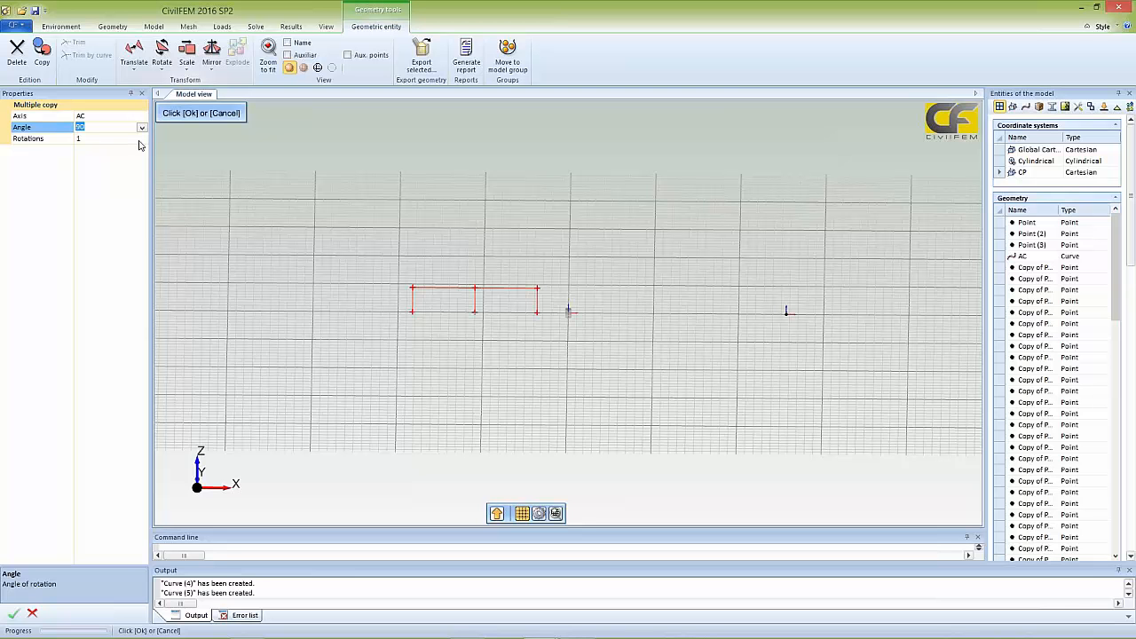
type("30")
left_click(92, 139)
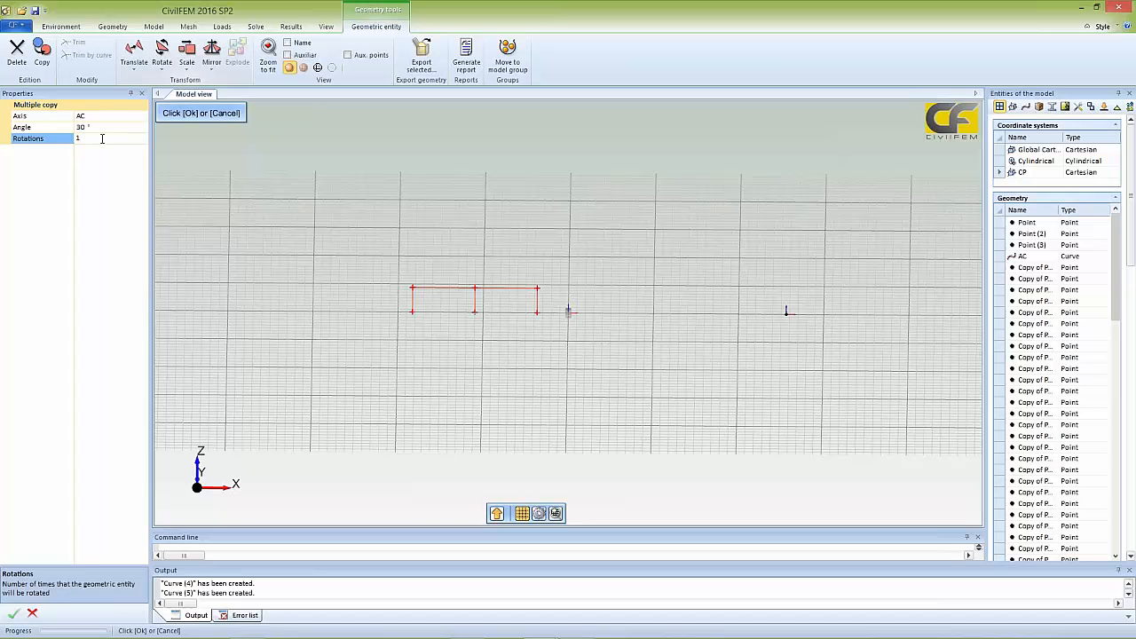
left_click(32, 614)
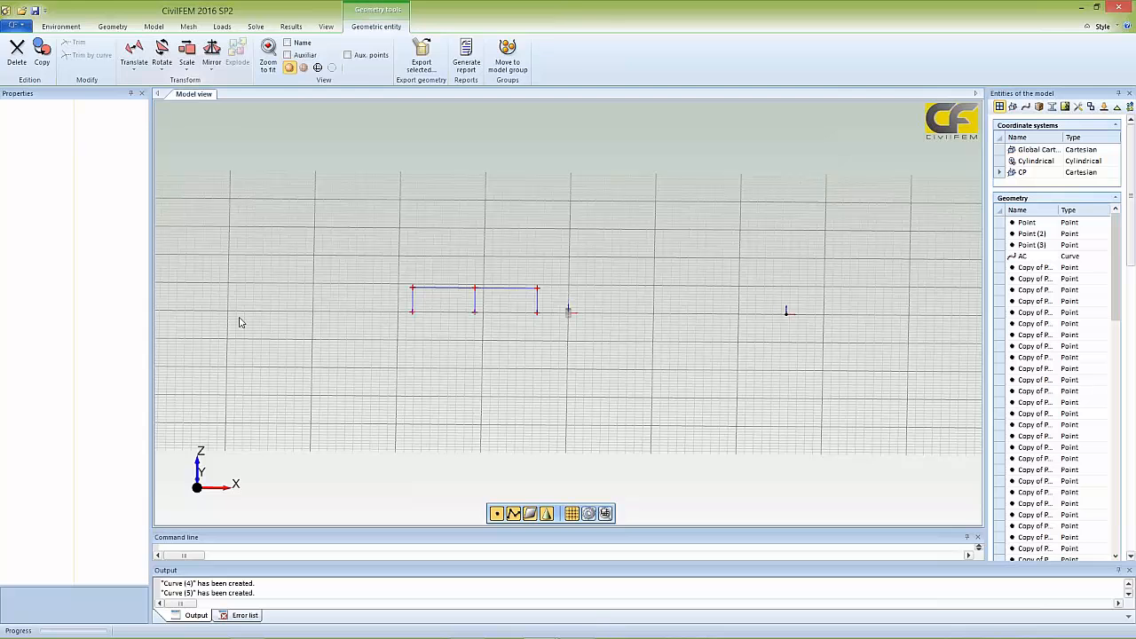
- Make Cylindrical the active coordinate system
left_click(113, 26)
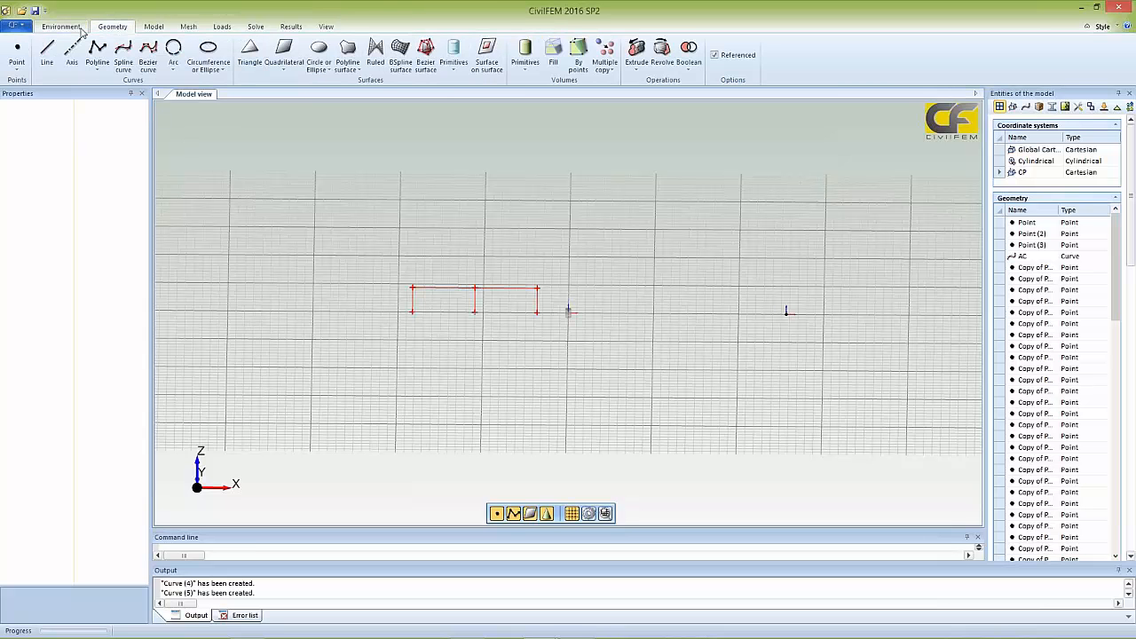
left_click(81, 28)
left_click(166, 57)
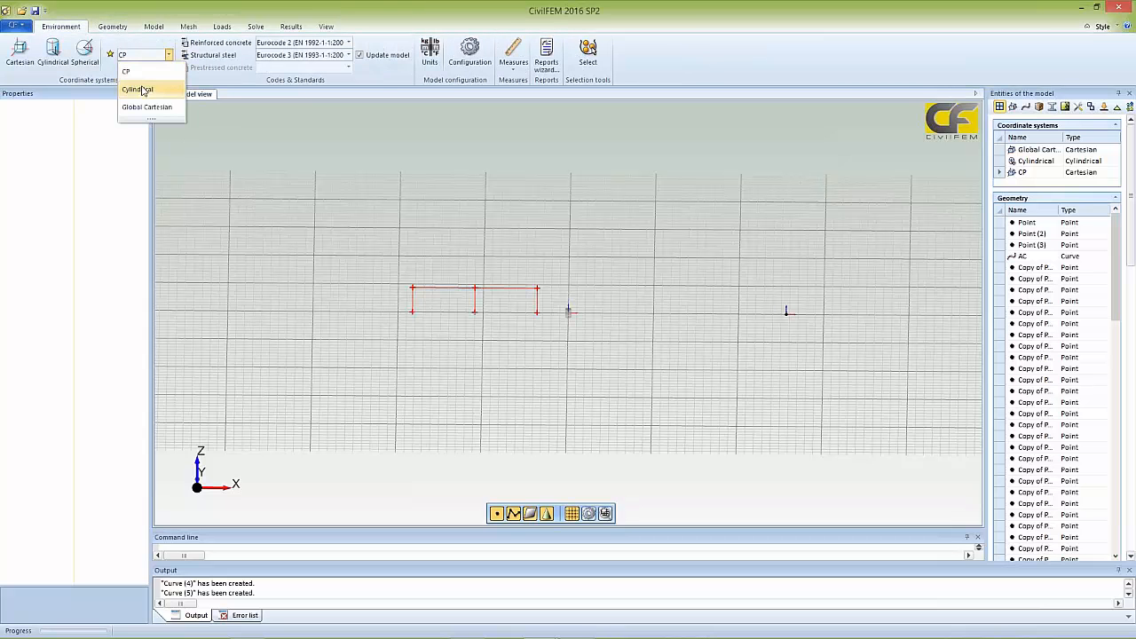
left_click(137, 85)
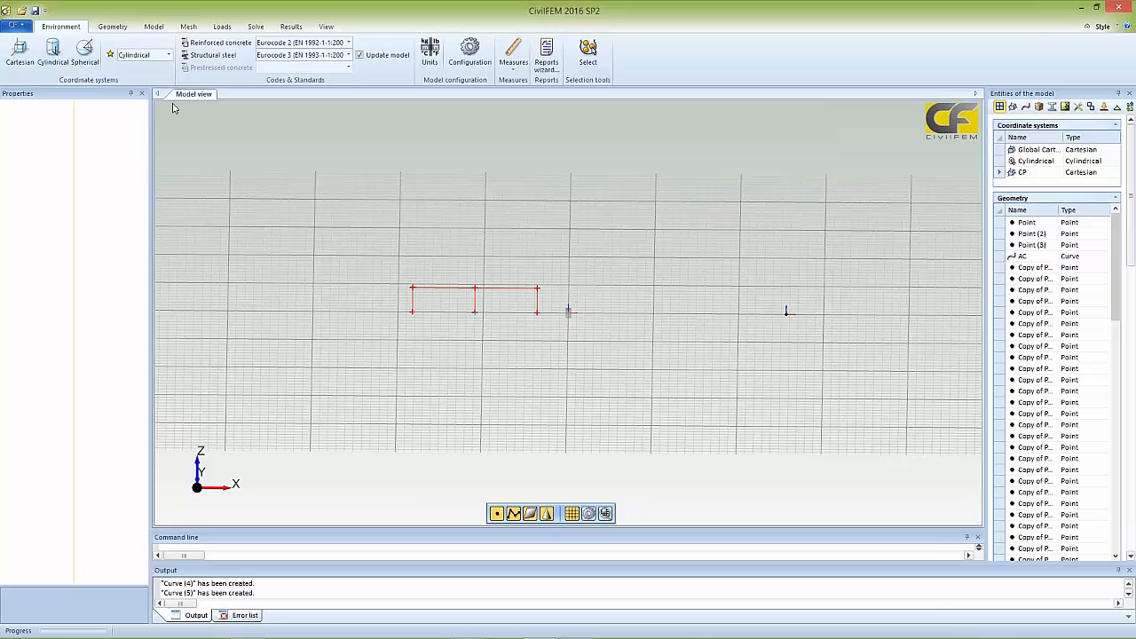
- Multiple-copy the three columns and two beams by rotation about axis AC, with a 30° angle and 11 rotations
left_click(119, 27)
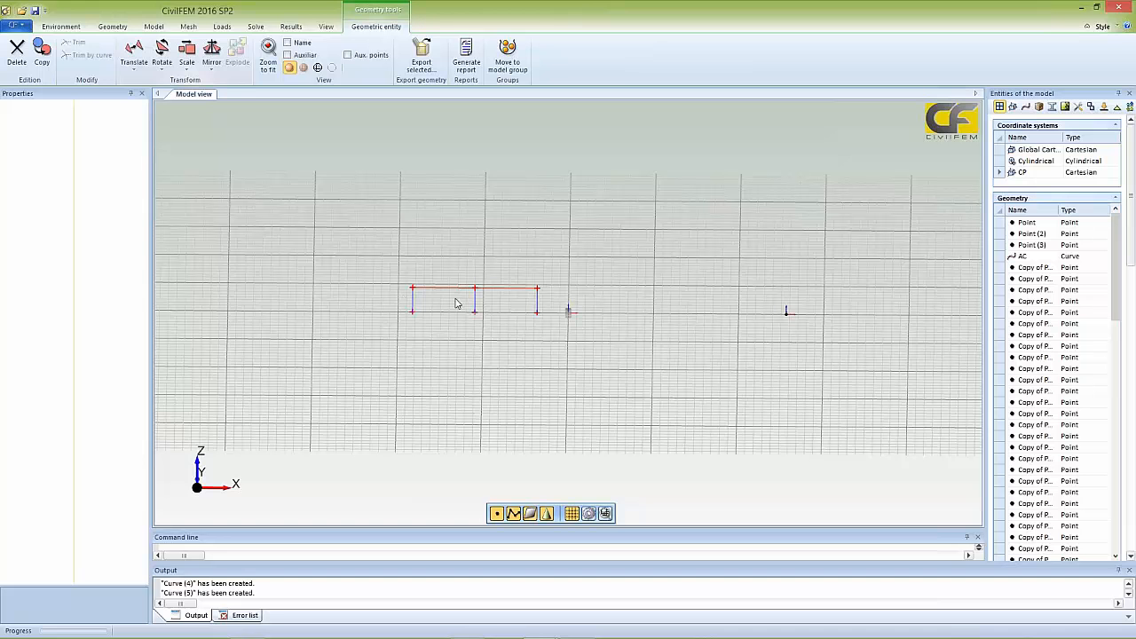
left_click_drag(455, 299, 438, 270, "ctrl")
mouse_move(510, 299)
left_mouse_down("ctrl")
mouse_move(505, 280)
mouse_move(488, 279)
left_mouse_up("ctrl")
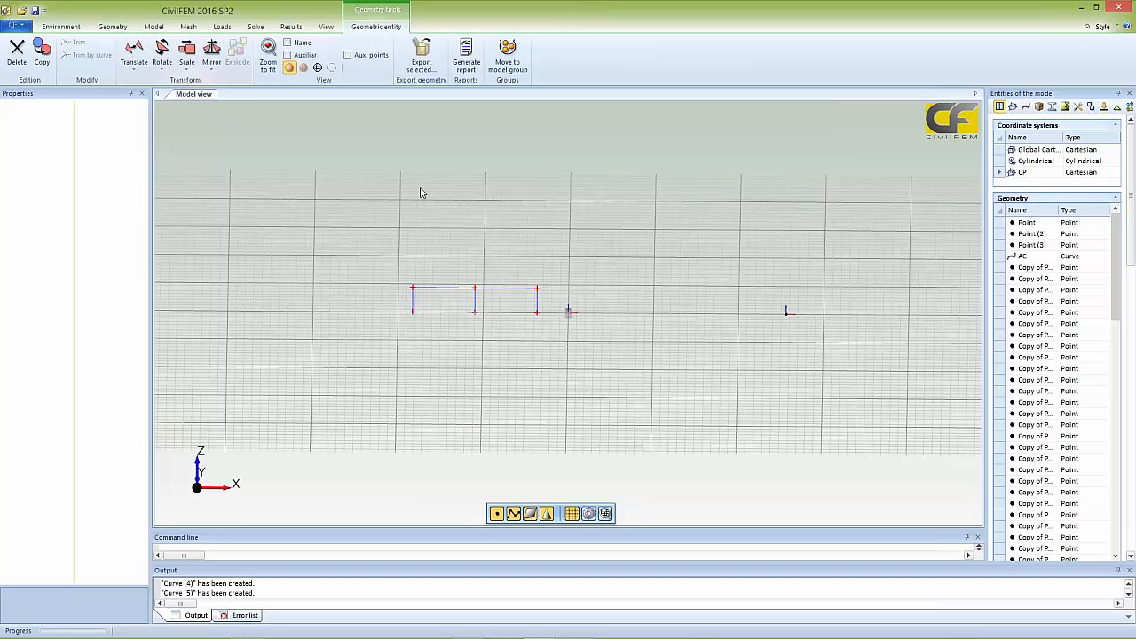
left_click(164, 70)
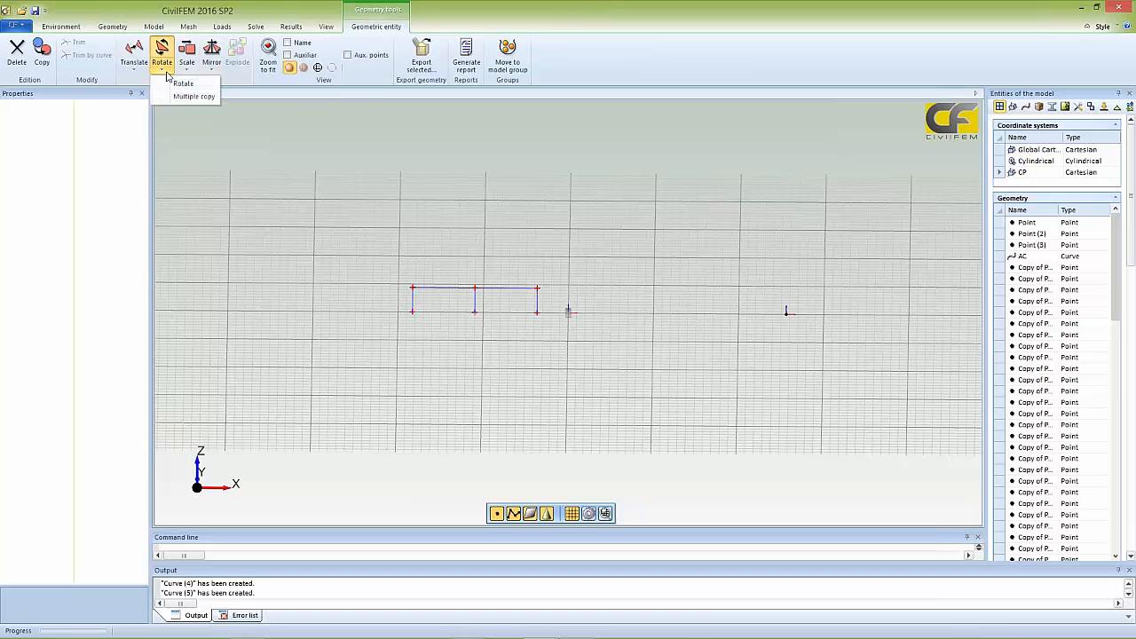
left_click(187, 96)
left_click(141, 116)
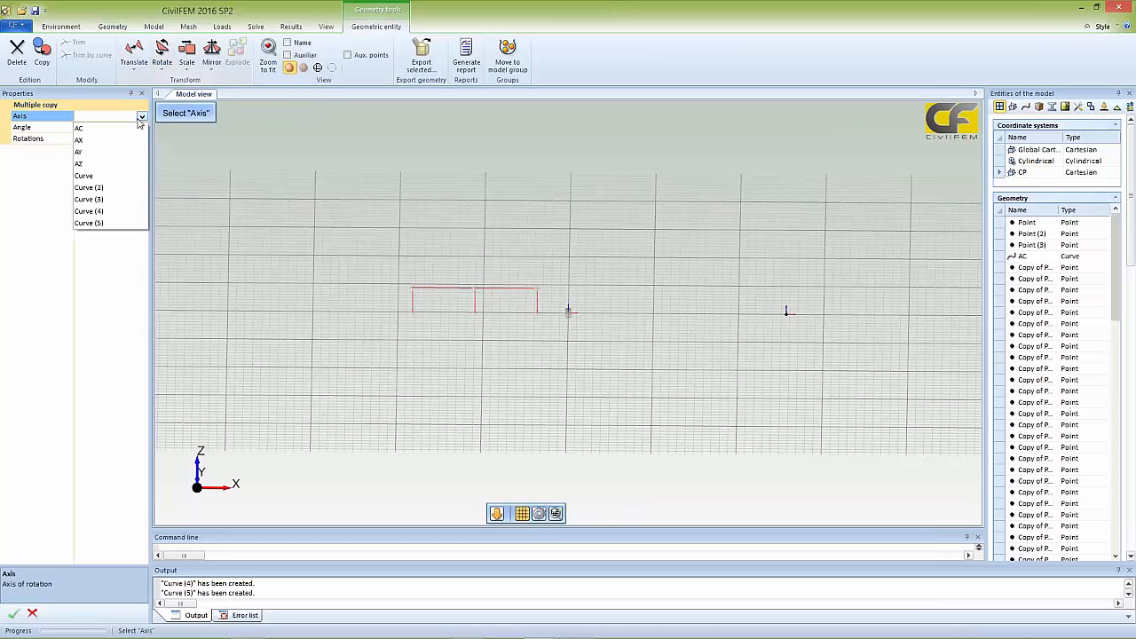
left_click(109, 130)
left_click(71, 127)
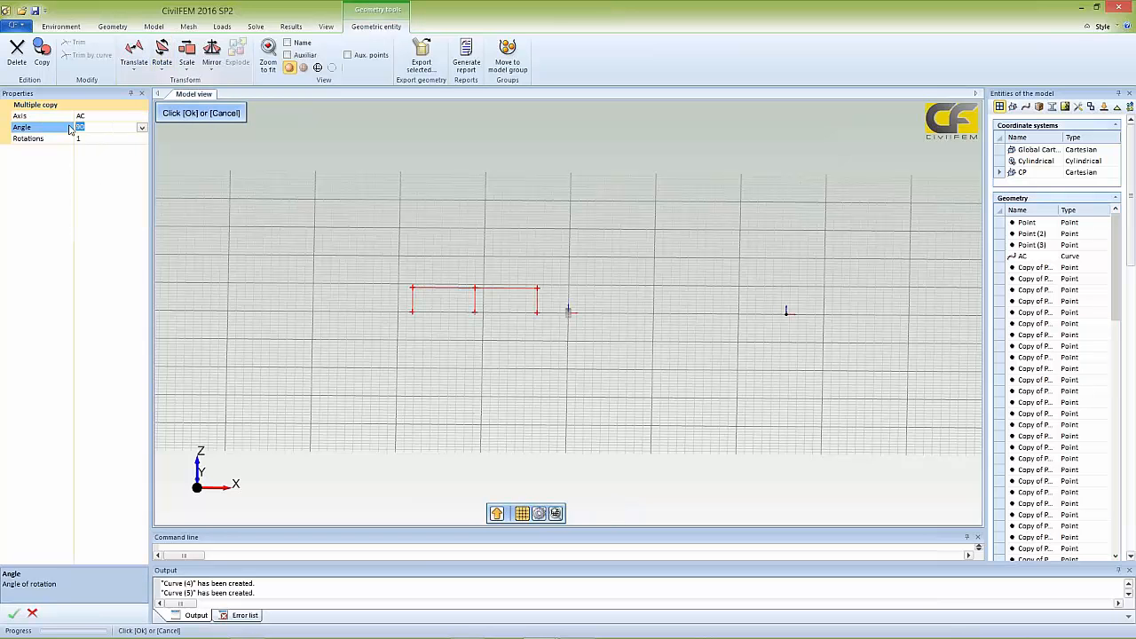
type("3")
left_click(103, 138)
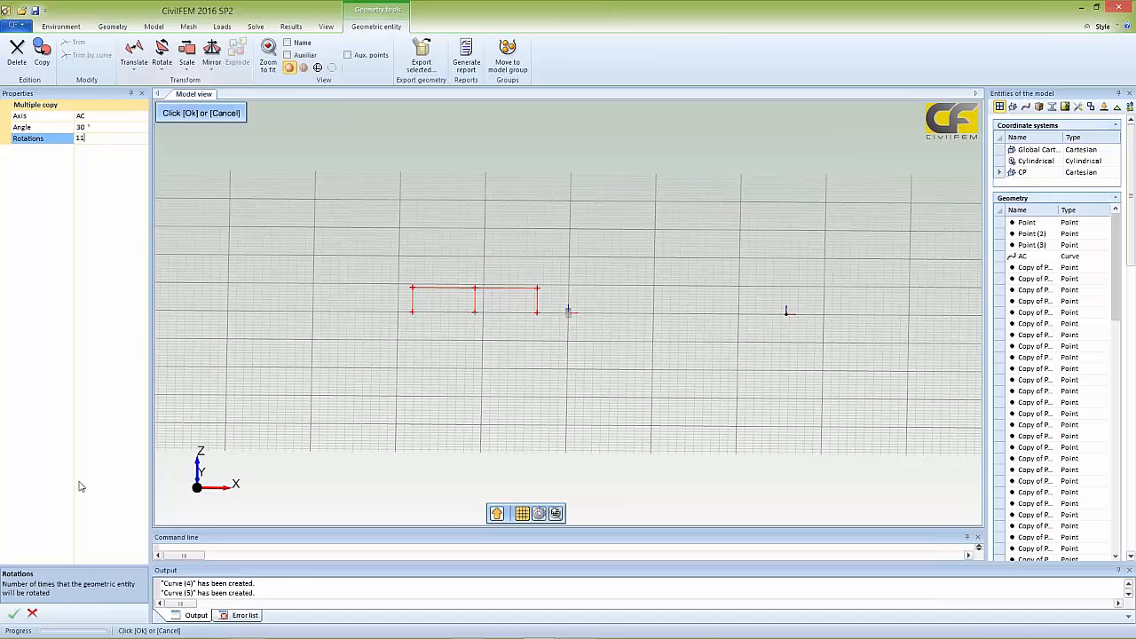
type("11")
left_click(13, 613)
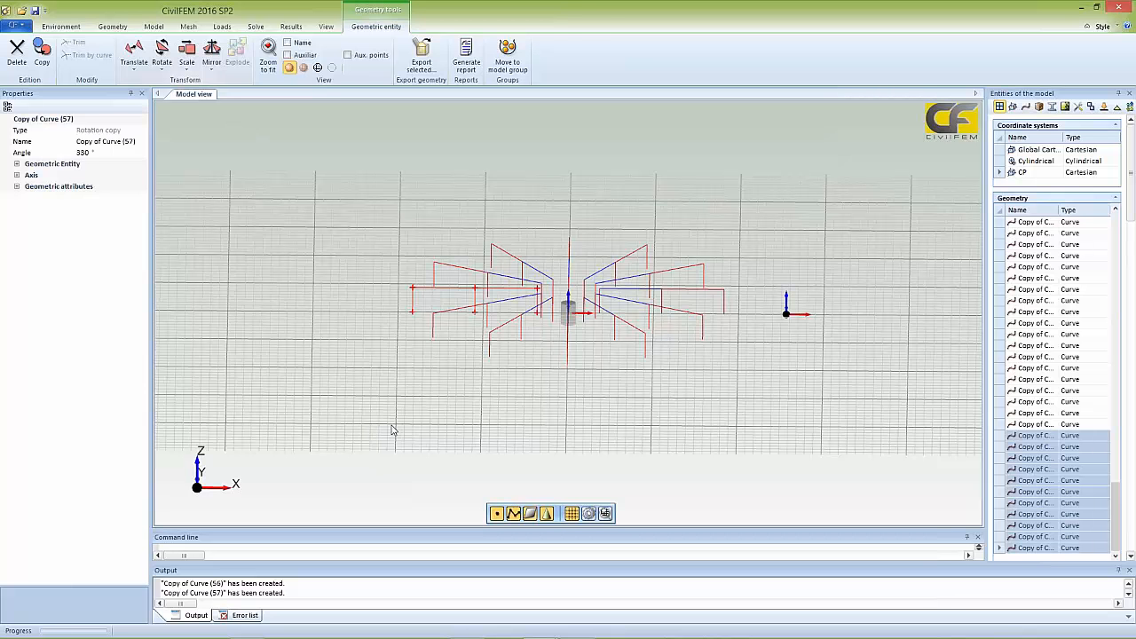
left_click(479, 426)
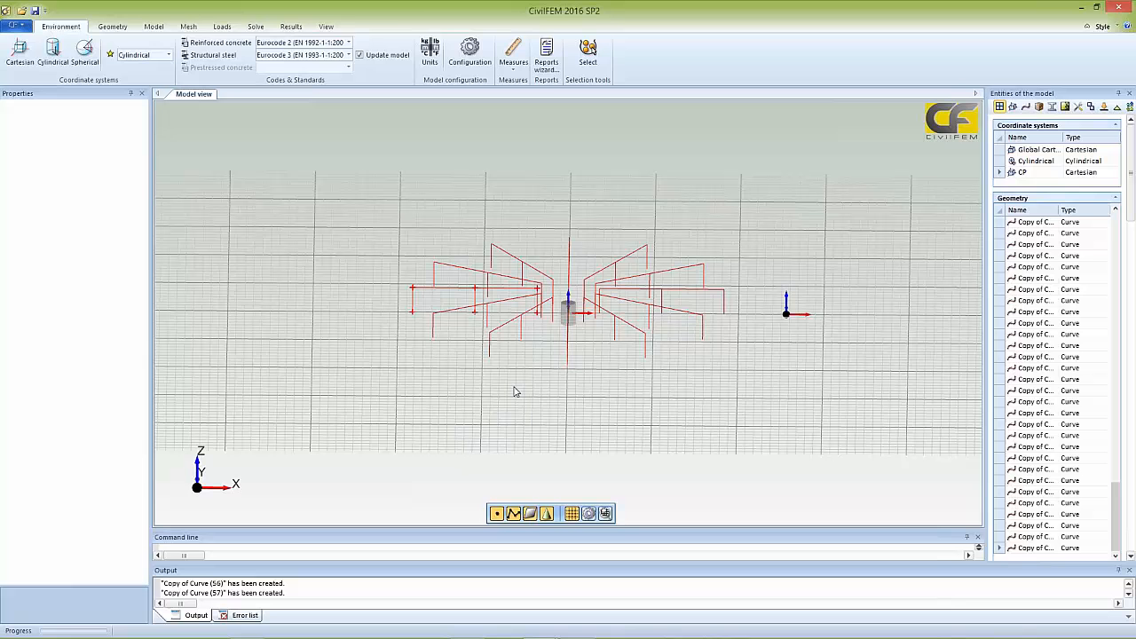
- Show all geometry entities again, including the hidden points of the circular and rectangular parts
left_click(1000, 211)
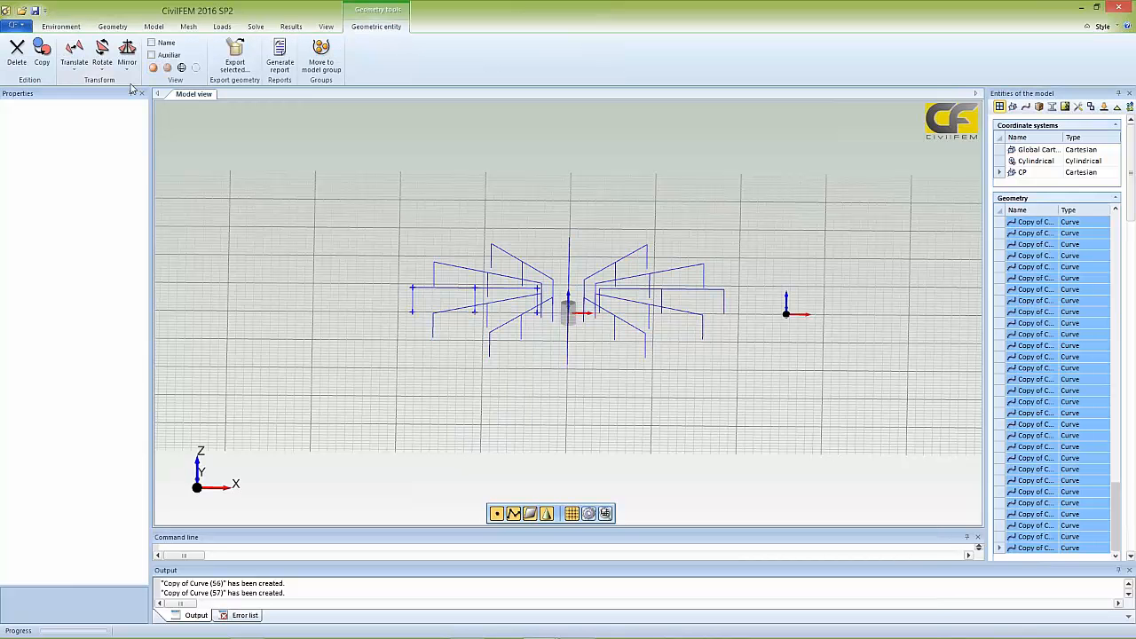
left_click(154, 67)
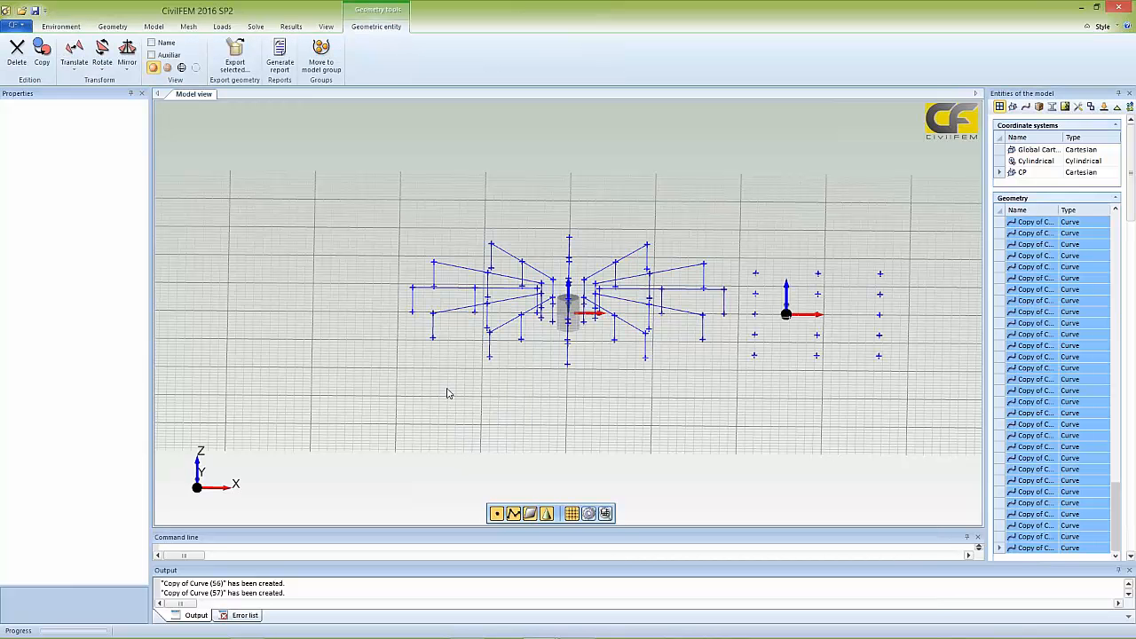
middle_click_drag(447, 388, 483, 428)
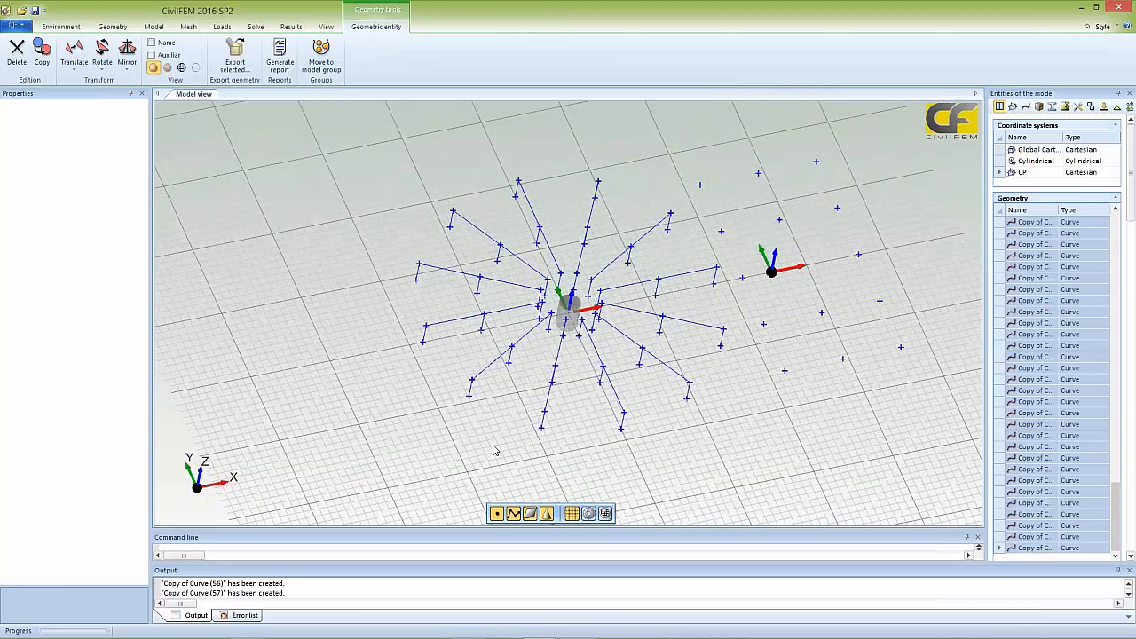
left_click(241, 156)
- Draw an Arc (P,P,R) between the outer upper-level points of the negative X row and its negative Y neighbour, with the following outer point as auxiliary
left_click(115, 27)
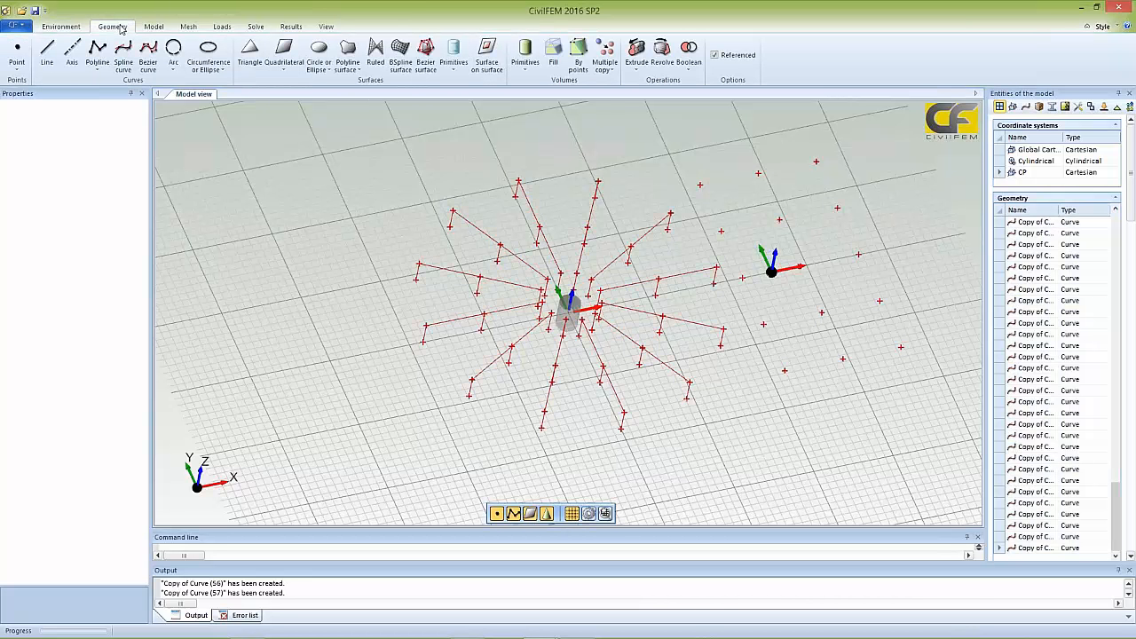
left_click(173, 71)
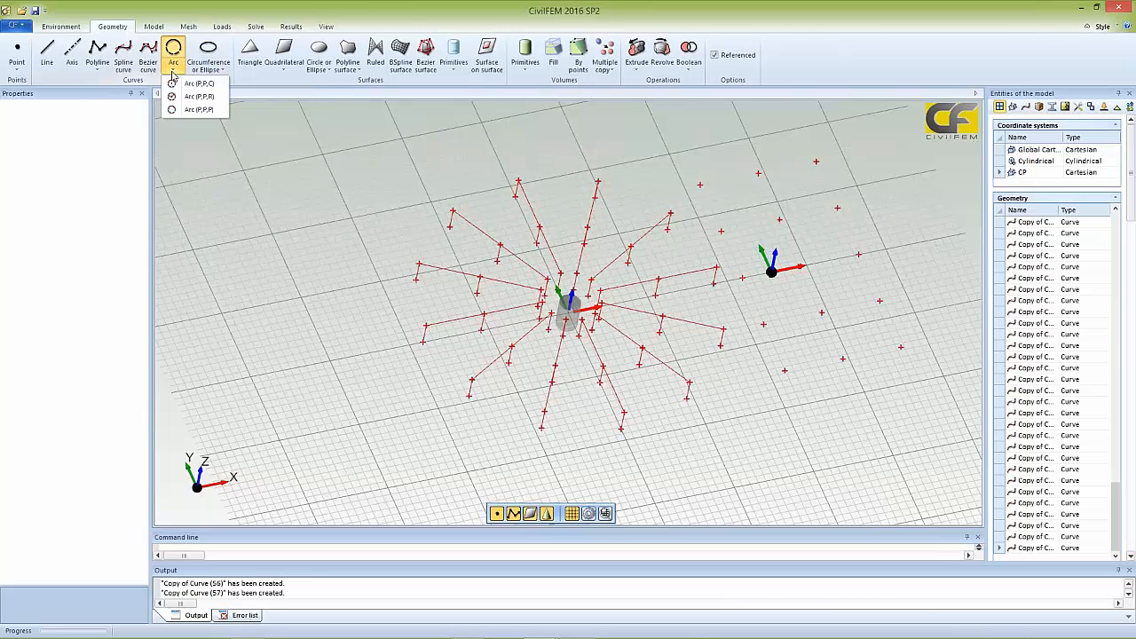
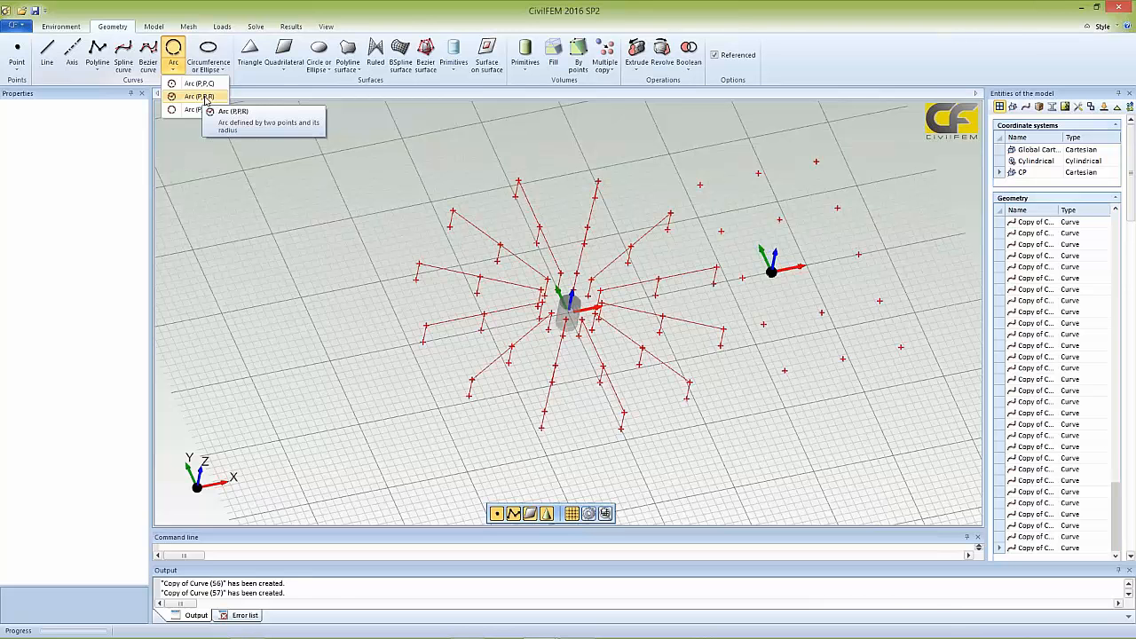
left_click(204, 97)
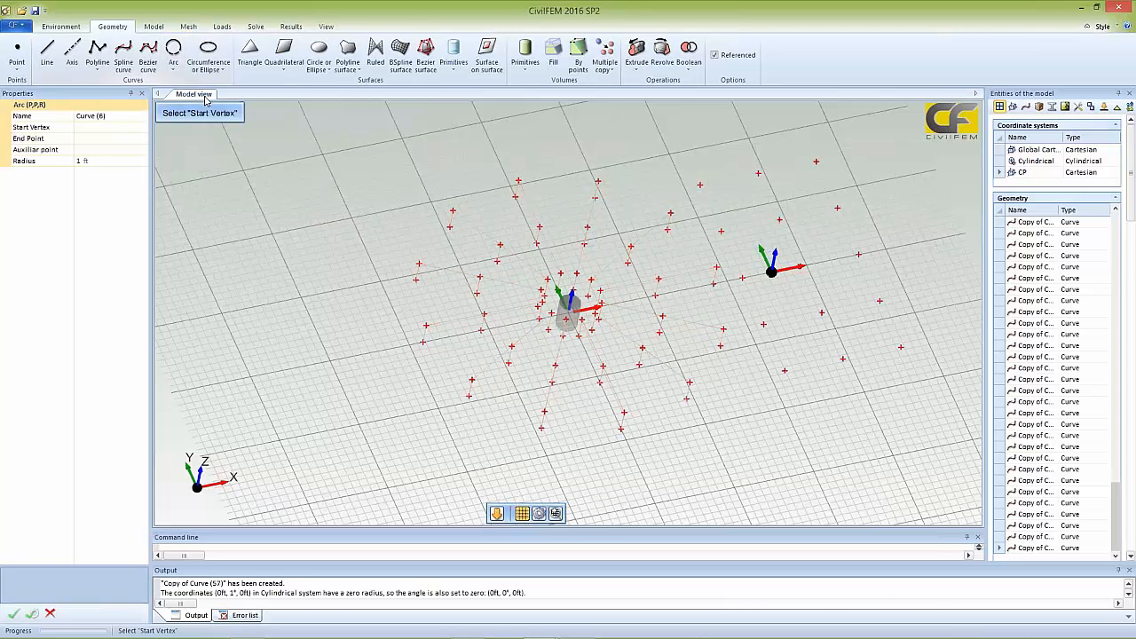
left_click(104, 130)
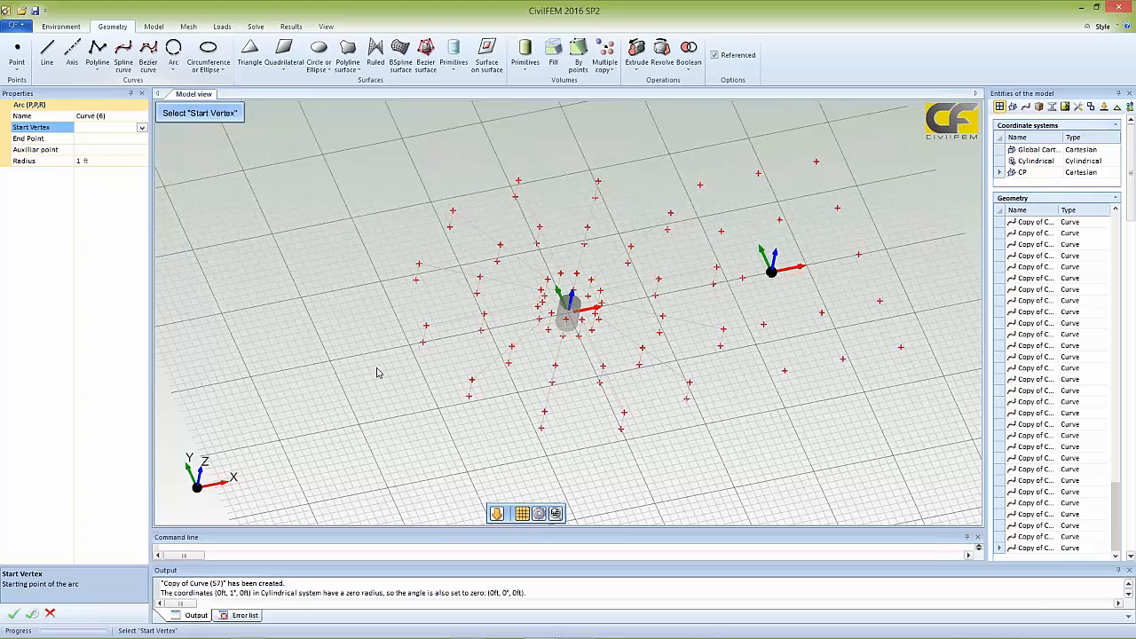
left_click(426, 326)
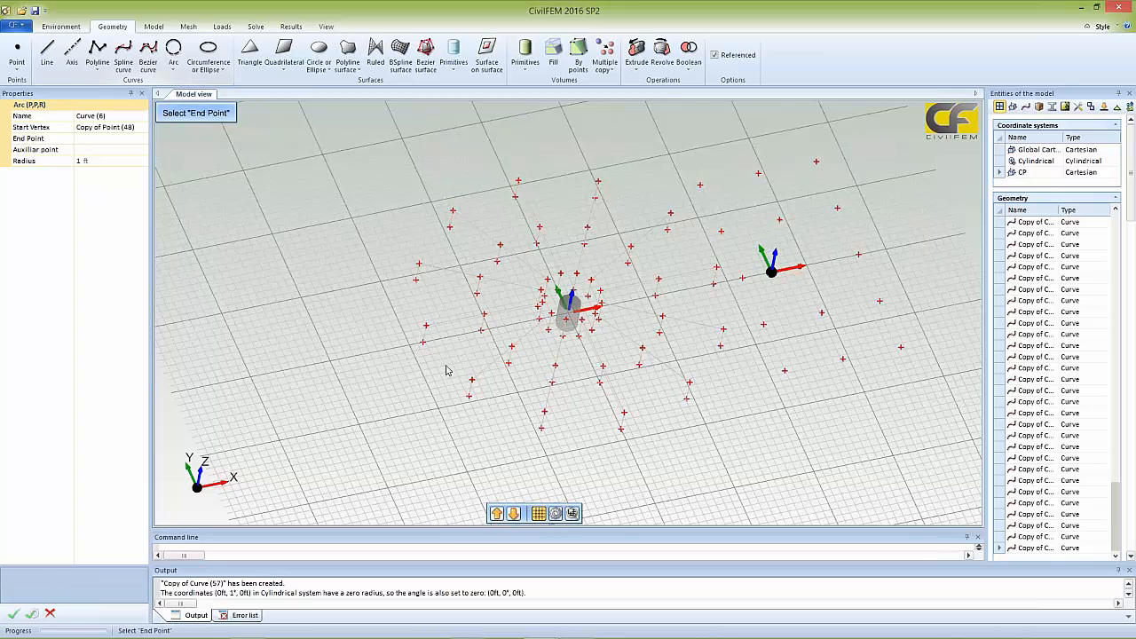
left_click(472, 383)
left_click(544, 411)
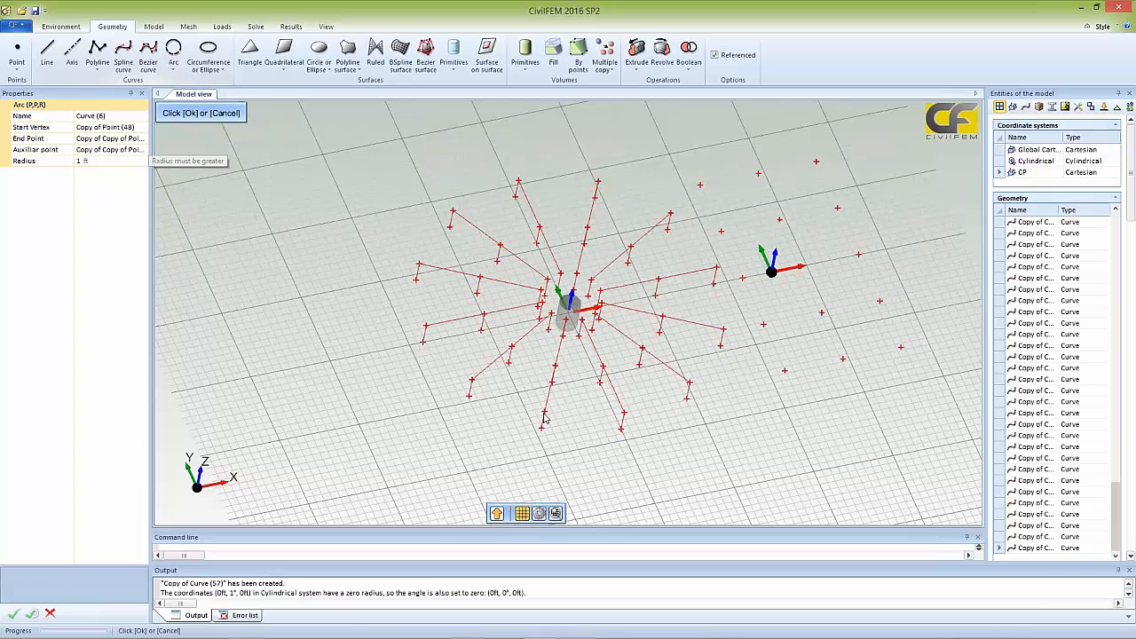
left_click(90, 161)
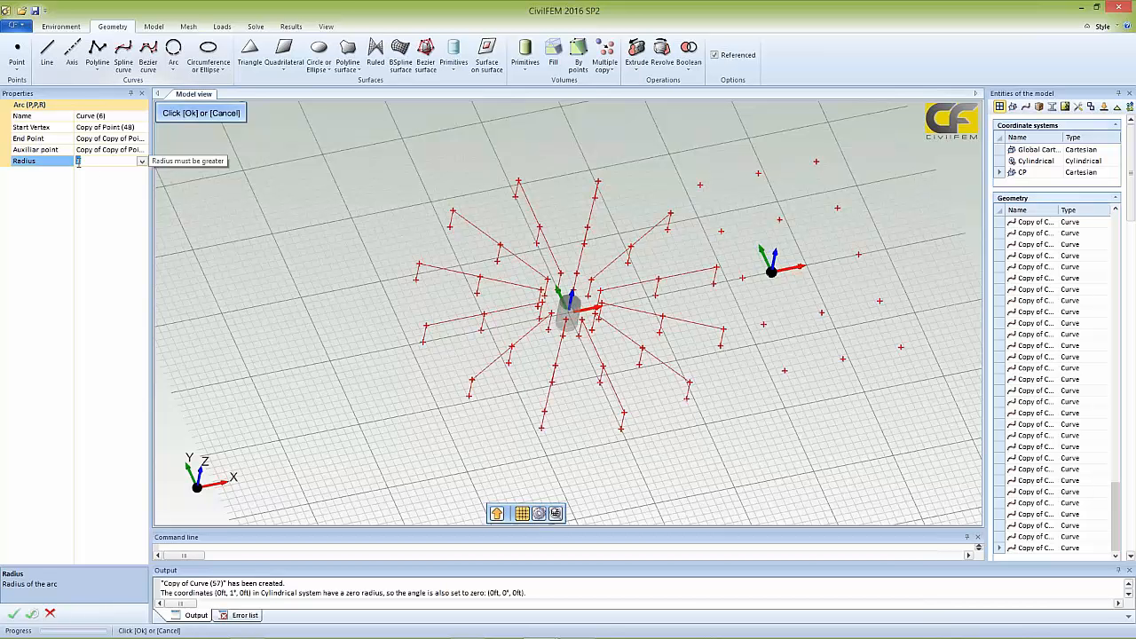
left_click(33, 617)
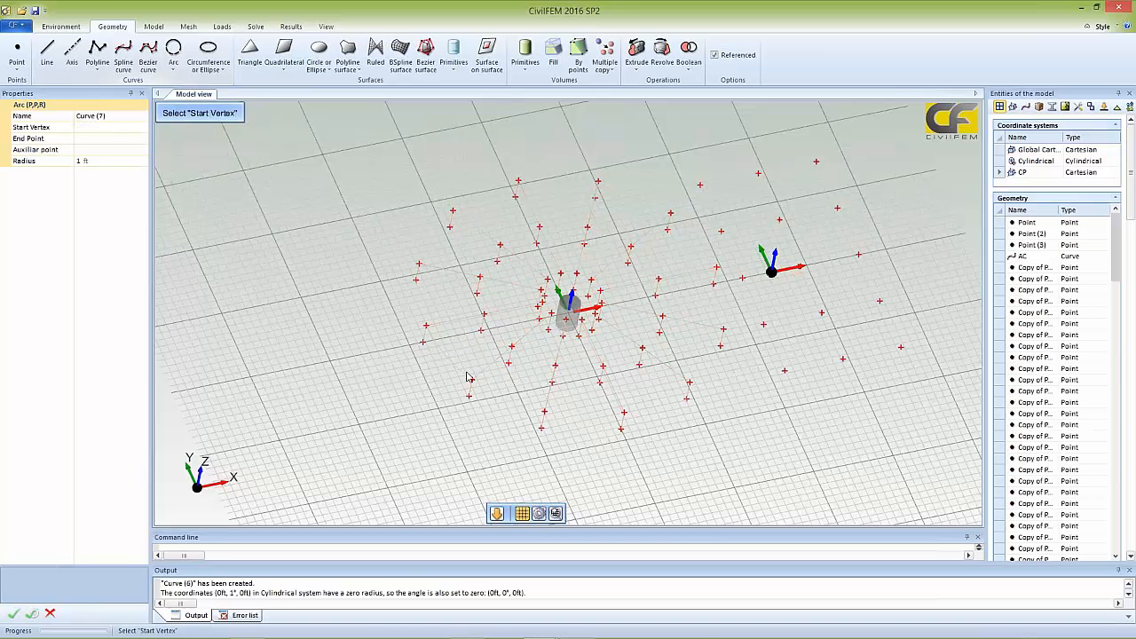
- Draw a matching radius arc between the same two rows' middle upper-level points, using the following row's middle point as auxiliary
left_click(485, 317)
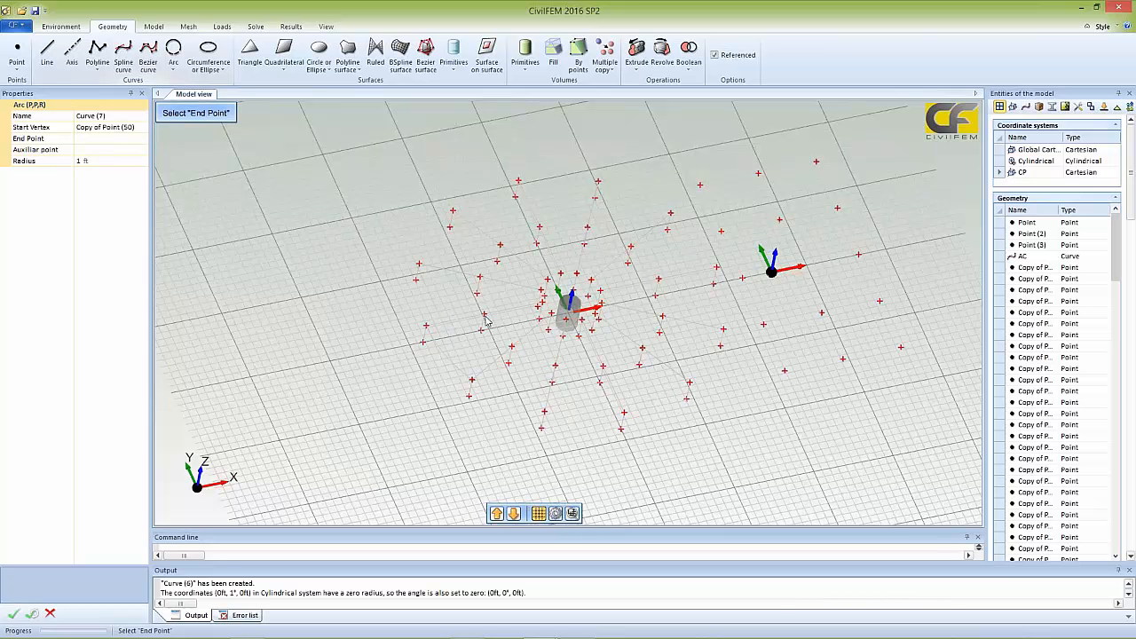
left_click(512, 354)
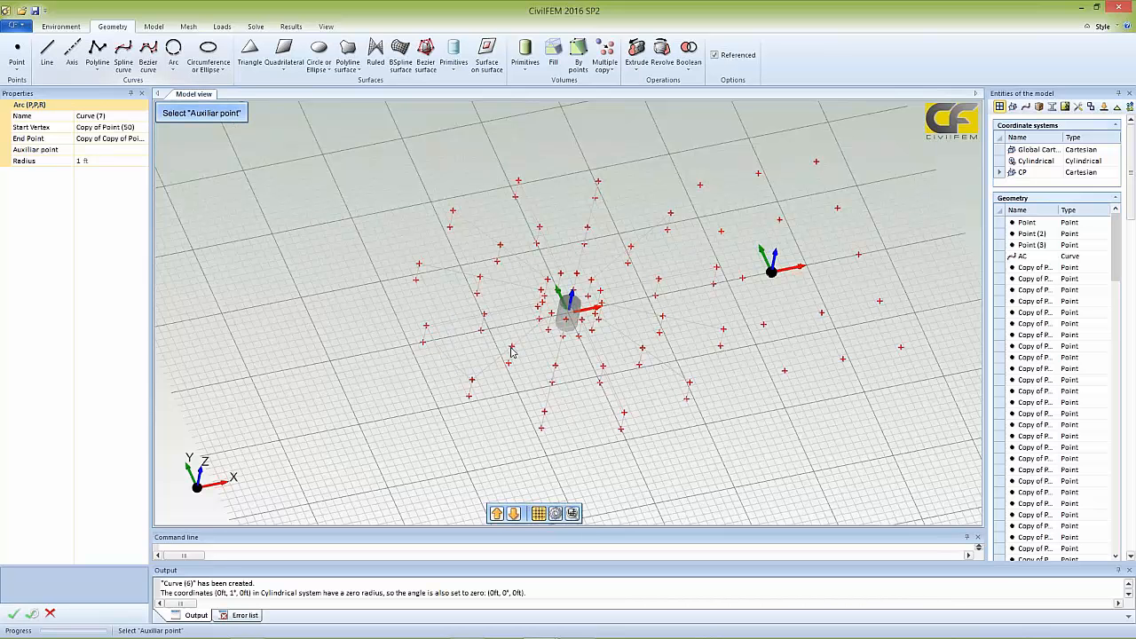
left_click(553, 373)
left_click(88, 161)
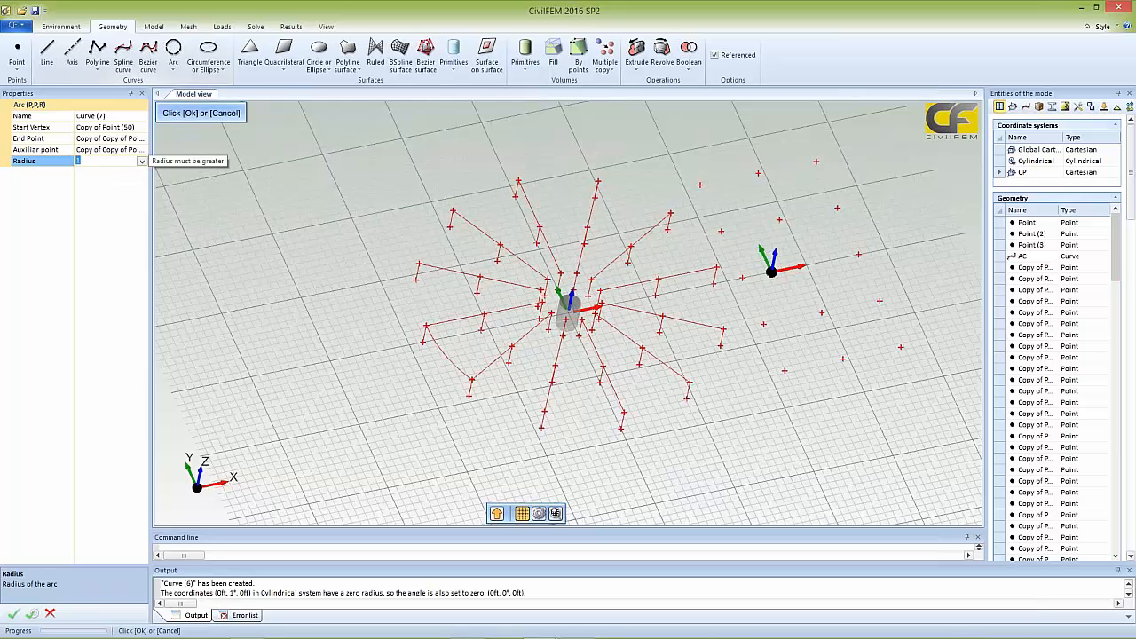
left_click(32, 613)
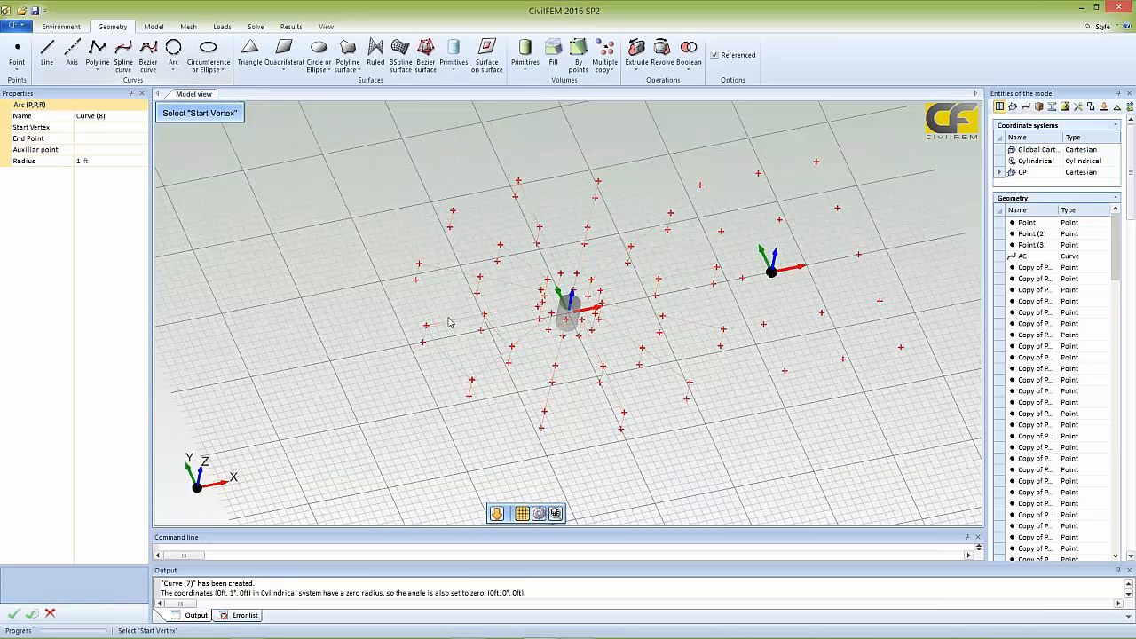
middle_click_drag(448, 322, 448, 332)
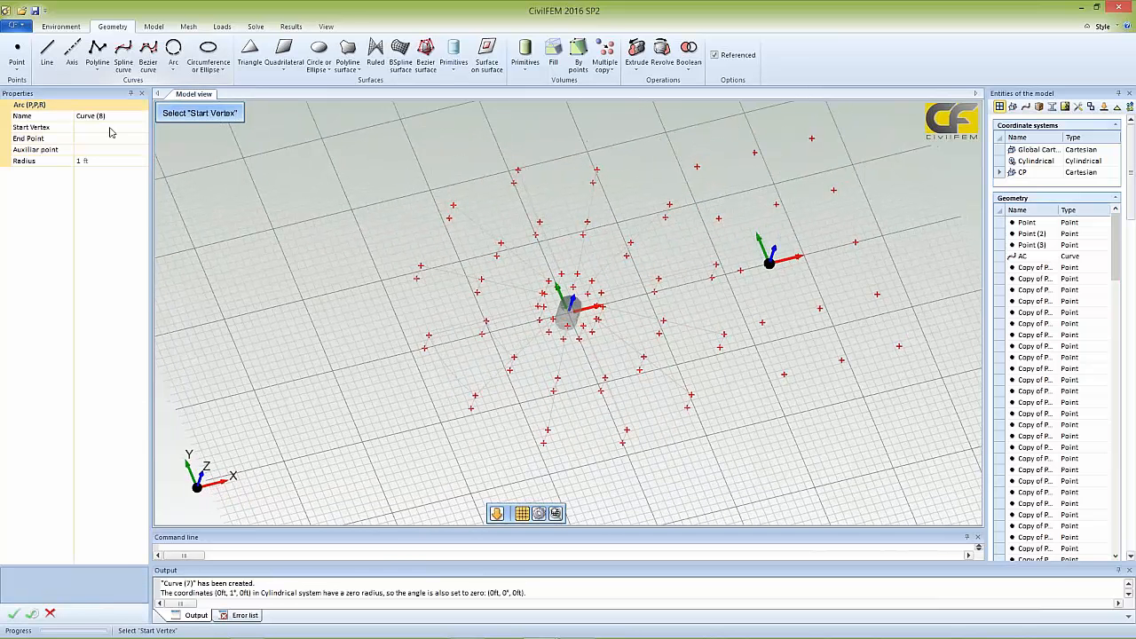
- Draw an inner Arc (P,P,R) with a 12 ft radius between the same two rows' inner upper-level points, using the following row's inner point as auxiliary
left_click(111, 133)
left_click(550, 317)
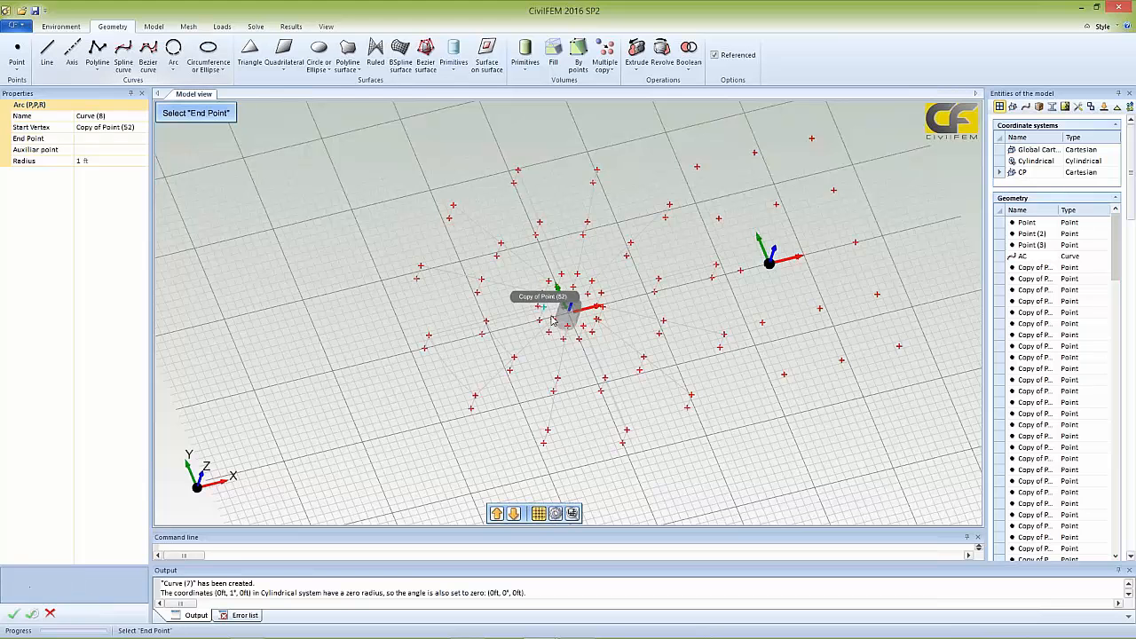
left_click(553, 319)
left_click(567, 326)
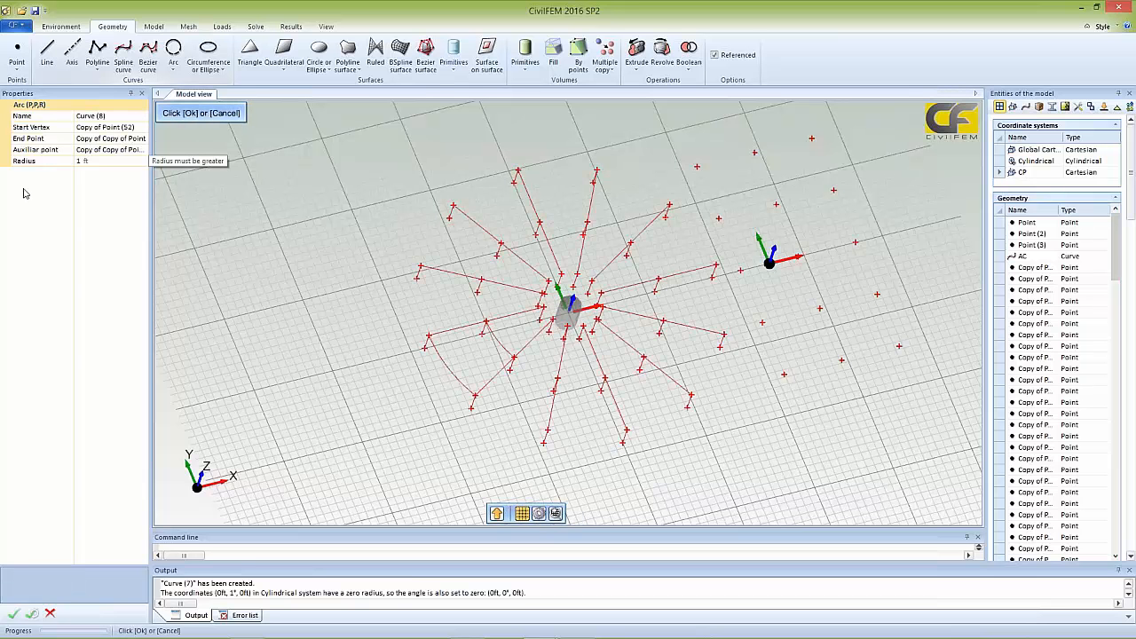
left_click(71, 161)
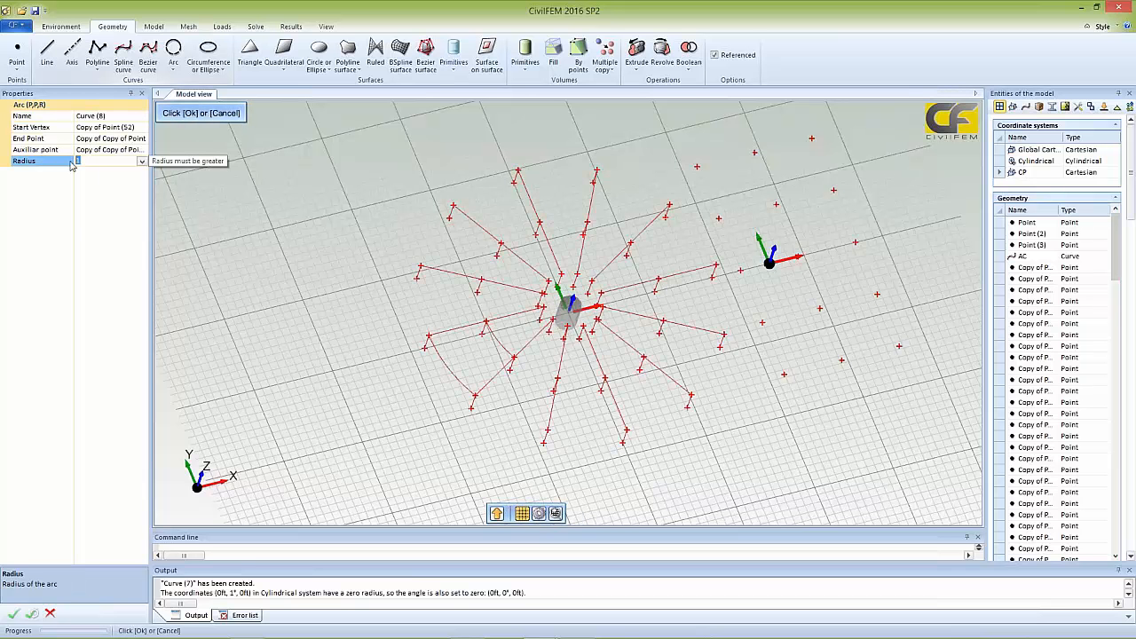
type("12")
left_click(15, 614)
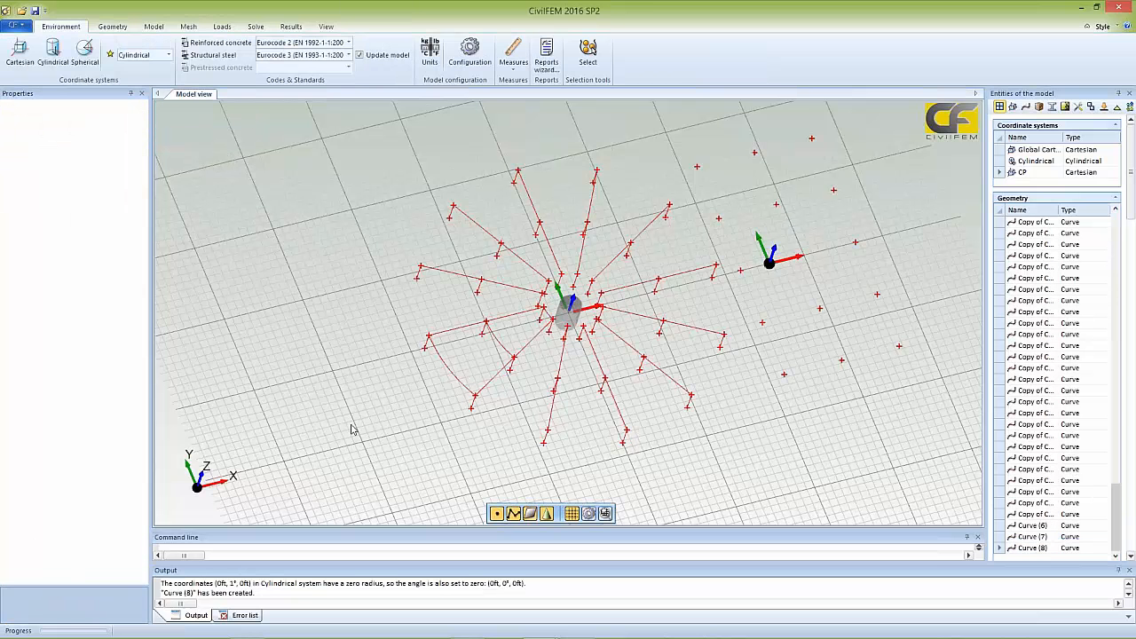
- Multiple-copy the three new arcs by rotation about axis AC, with a 30° angle and 11 rotations
mouse_move(356, 432)
middle_mouse_down()
mouse_move(340, 425)
mouse_move(356, 416)
middle_mouse_up()
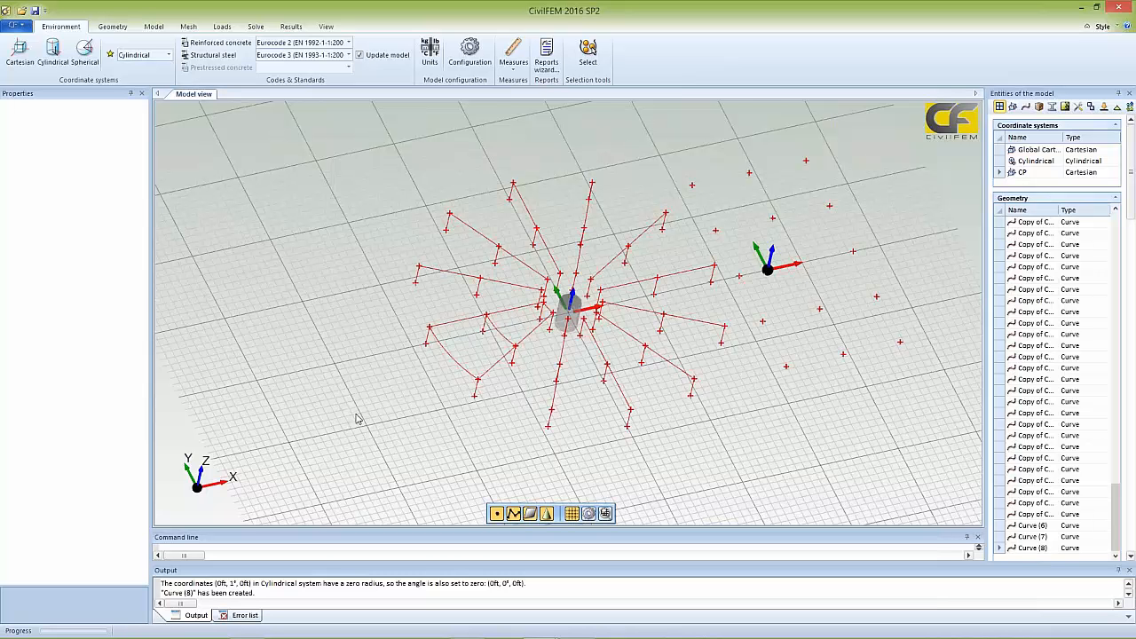
left_click(451, 360)
left_click(508, 335, "ctrl")
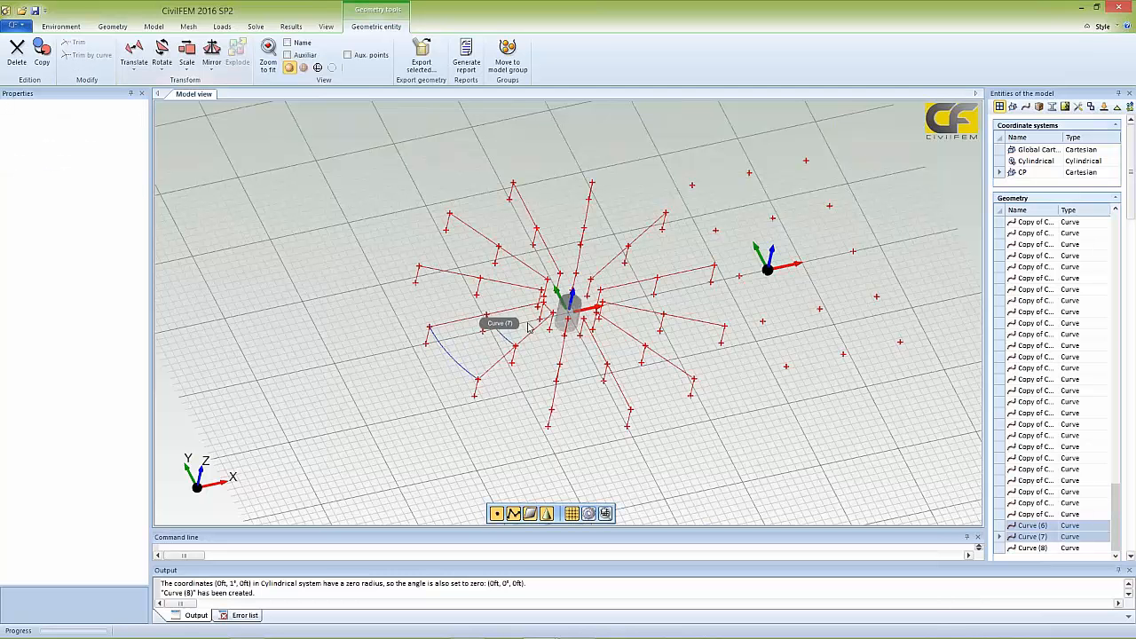
left_click(550, 312, "ctrl")
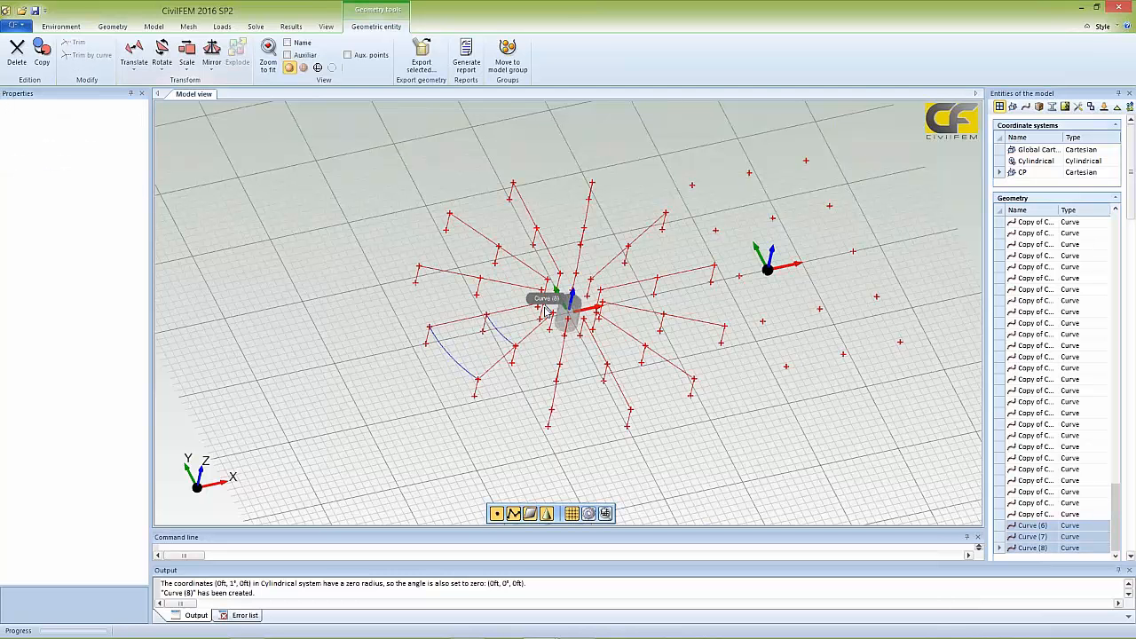
left_click(160, 77)
left_click(193, 96)
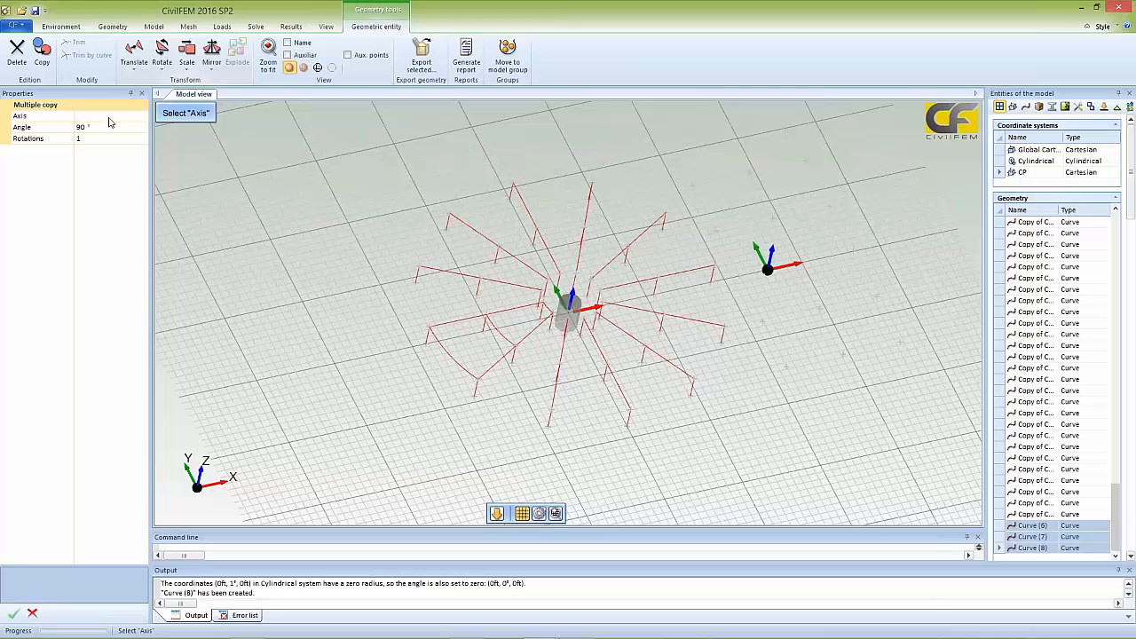
left_click(141, 117)
left_click(113, 129)
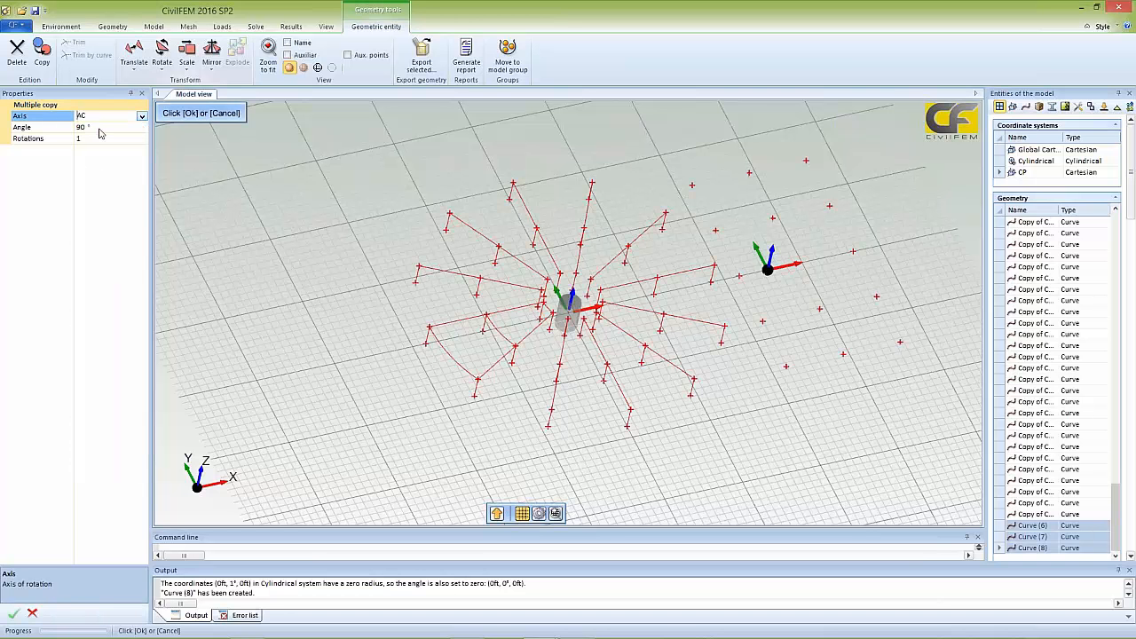
left_click(86, 126)
left_click_drag(86, 127, 70, 127)
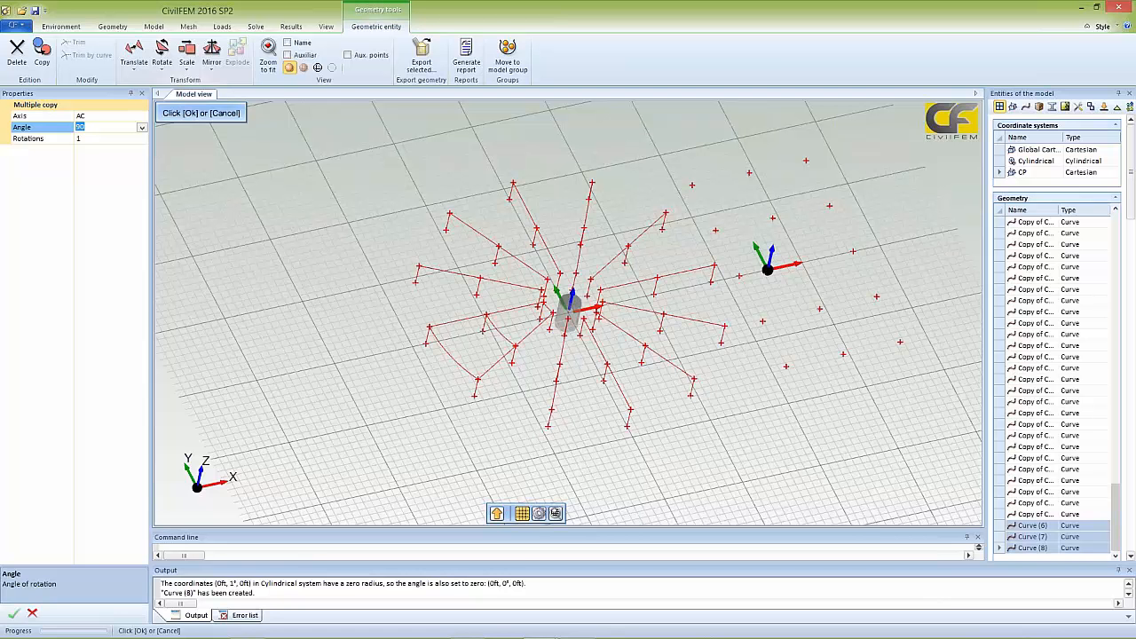
left_click(85, 138)
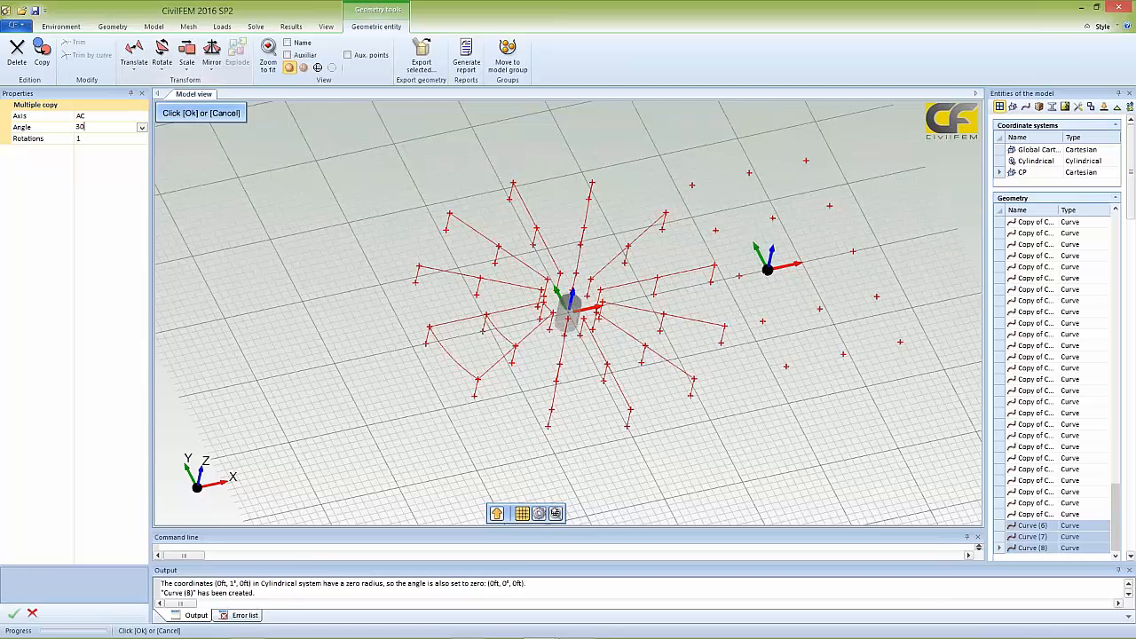
left_click(13, 613)
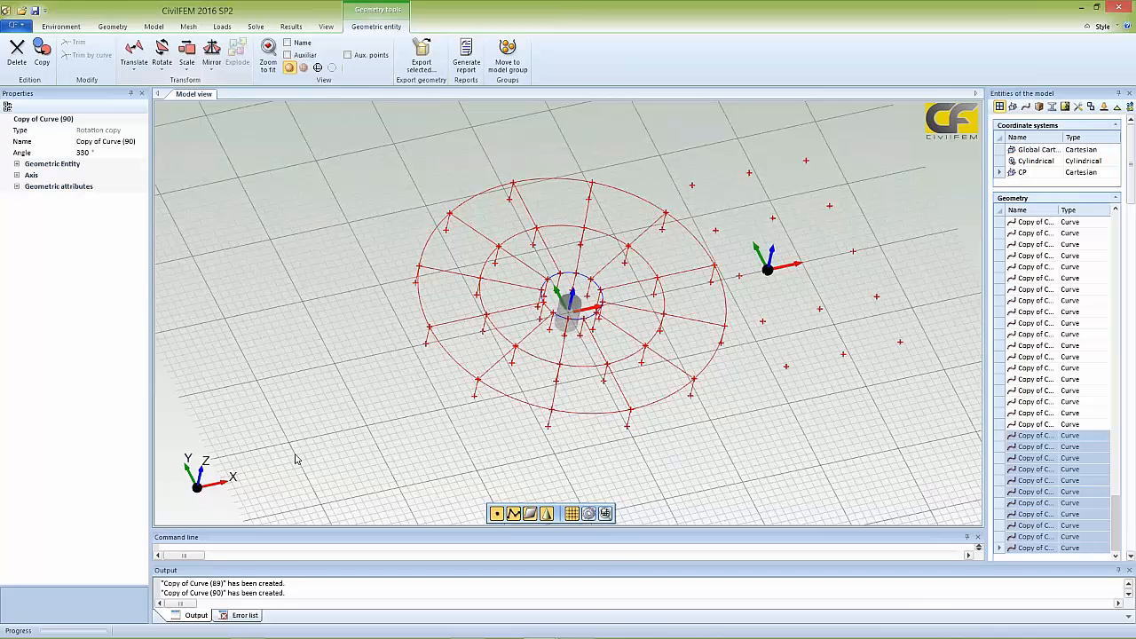
left_click(382, 427)
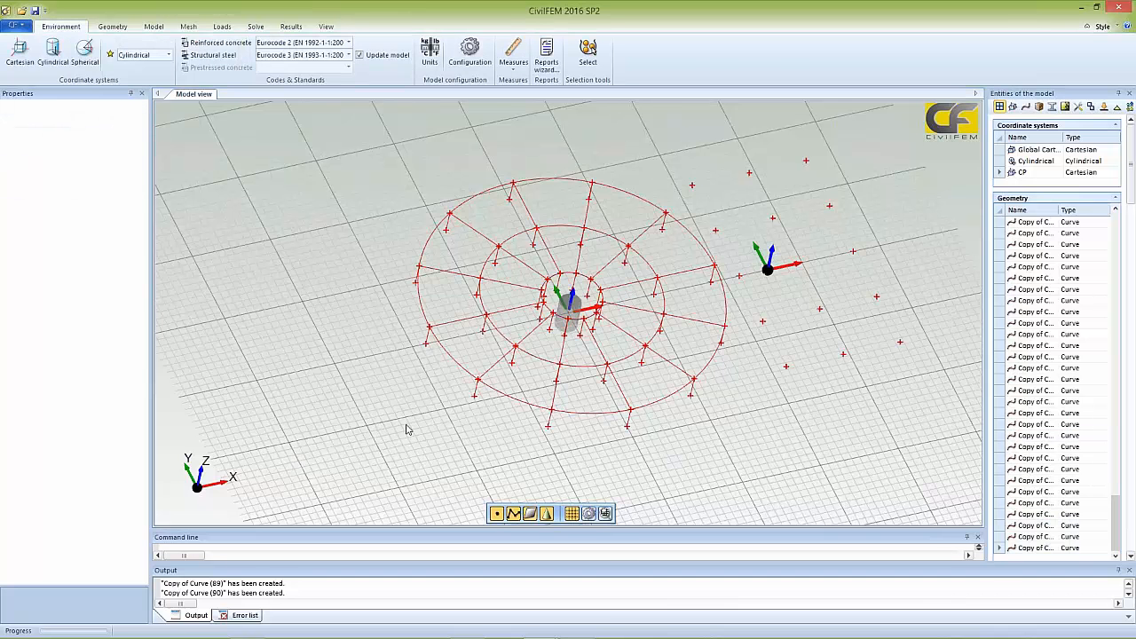
middle_click_drag(407, 429, 381, 391)
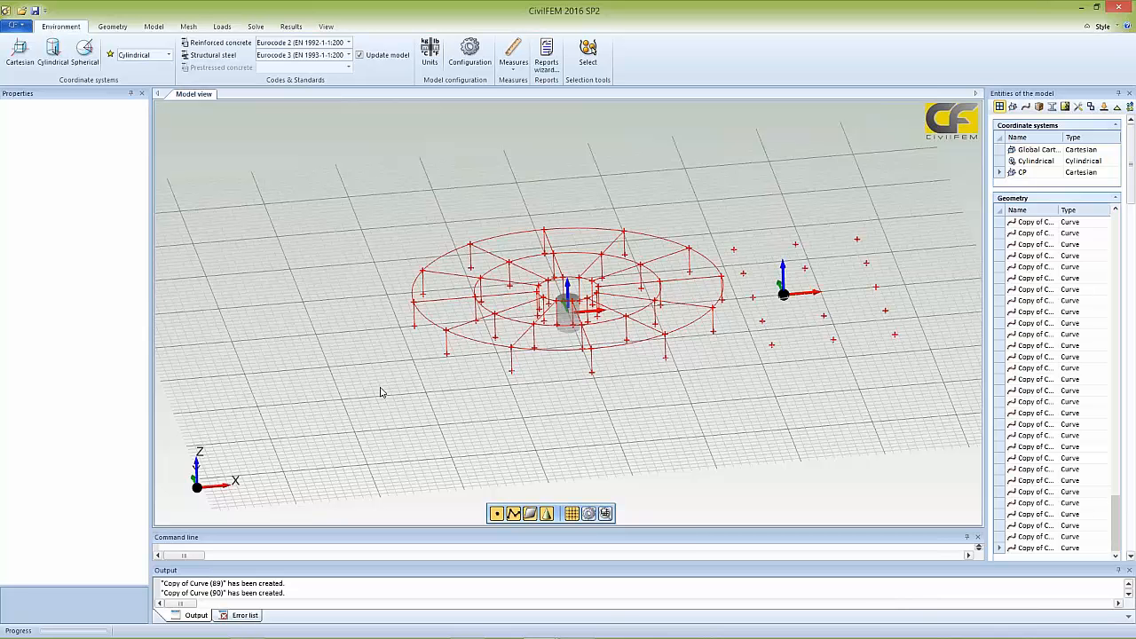
- Select all the rectangular part's points in top view and copy them by a translation vector with DZ of 10 ft
left_click(605, 515)
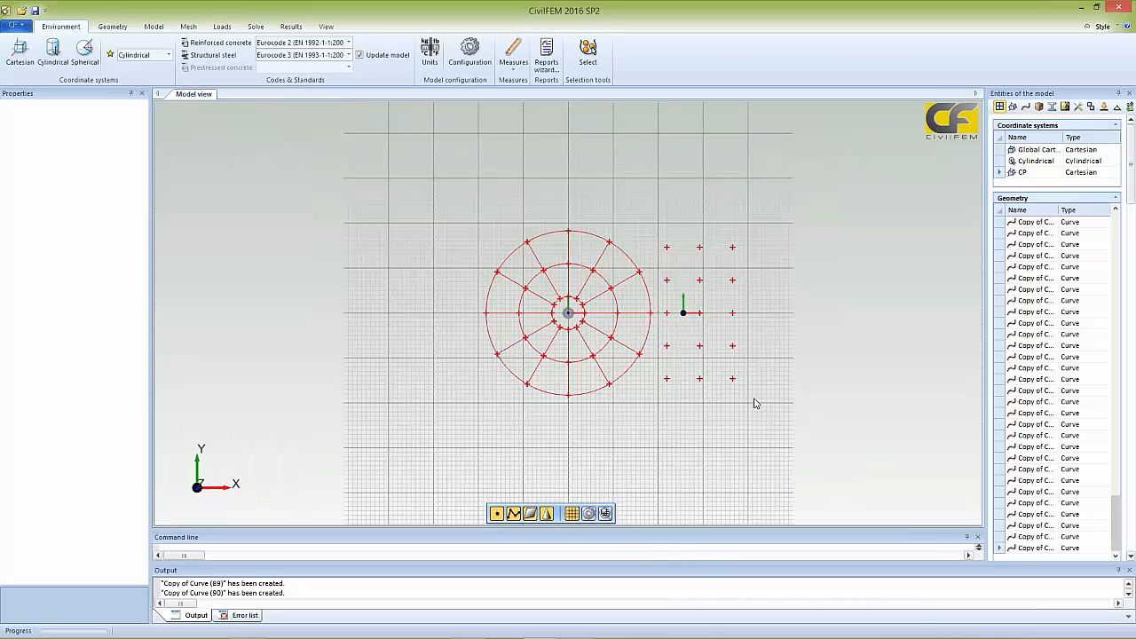
left_click_drag(670, 245, 664, 216)
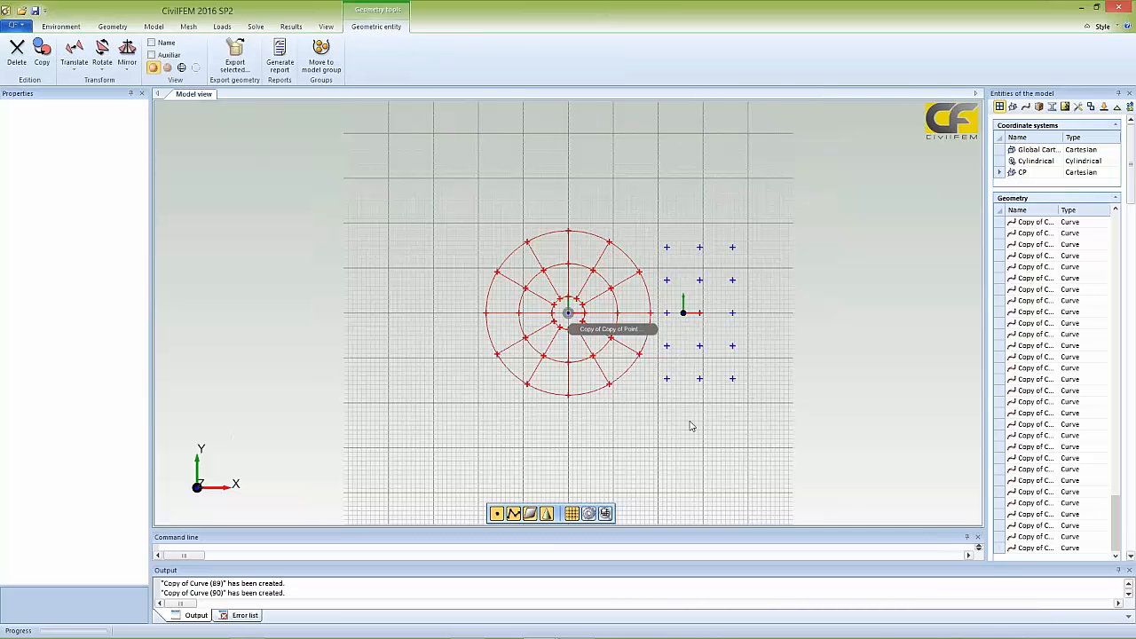
middle_click_drag(704, 412, 701, 356)
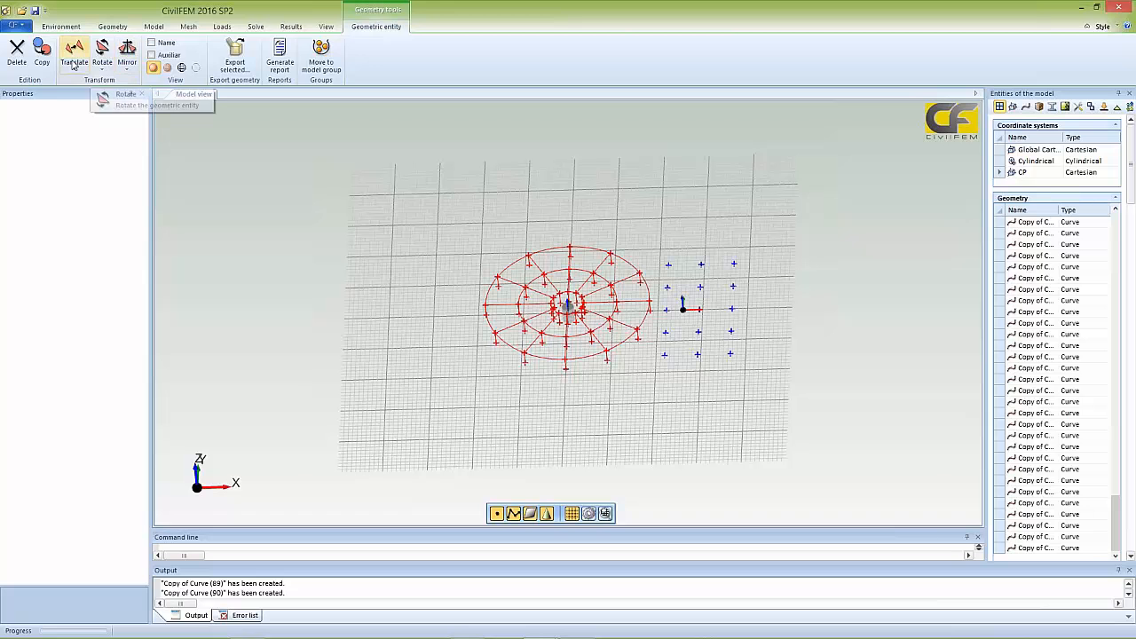
left_click(89, 96)
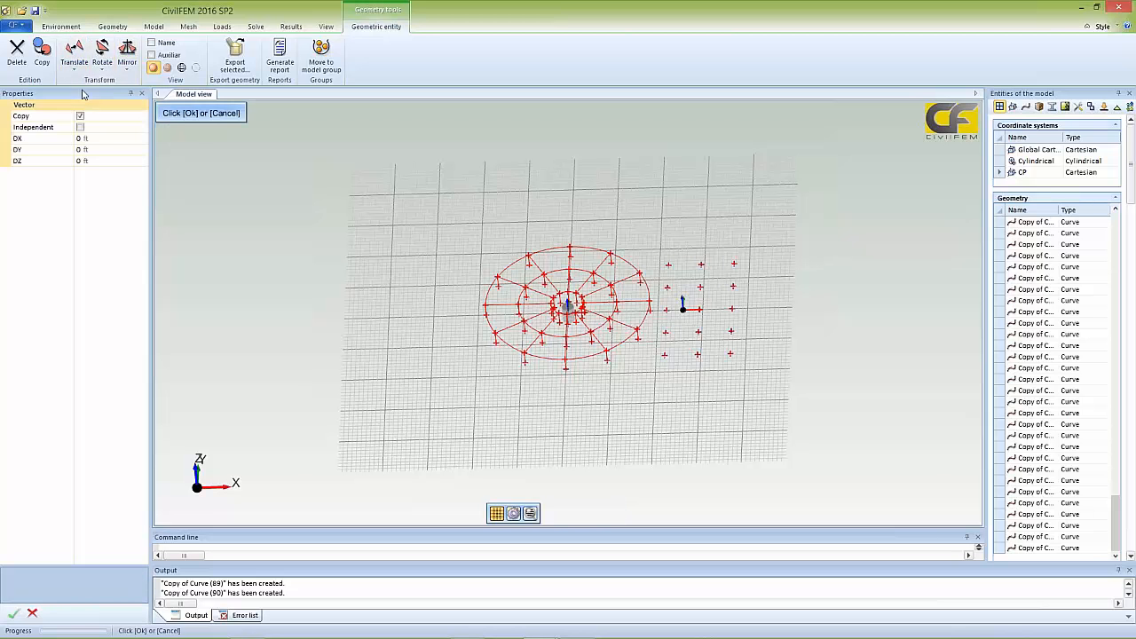
left_click(81, 161)
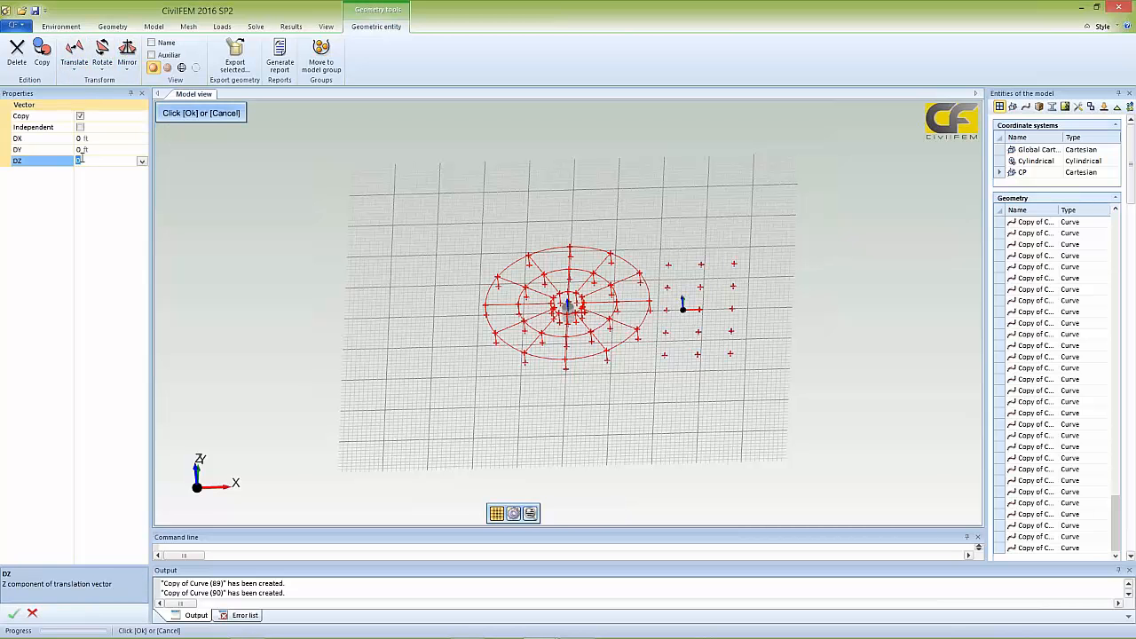
type("10")
left_click(13, 614)
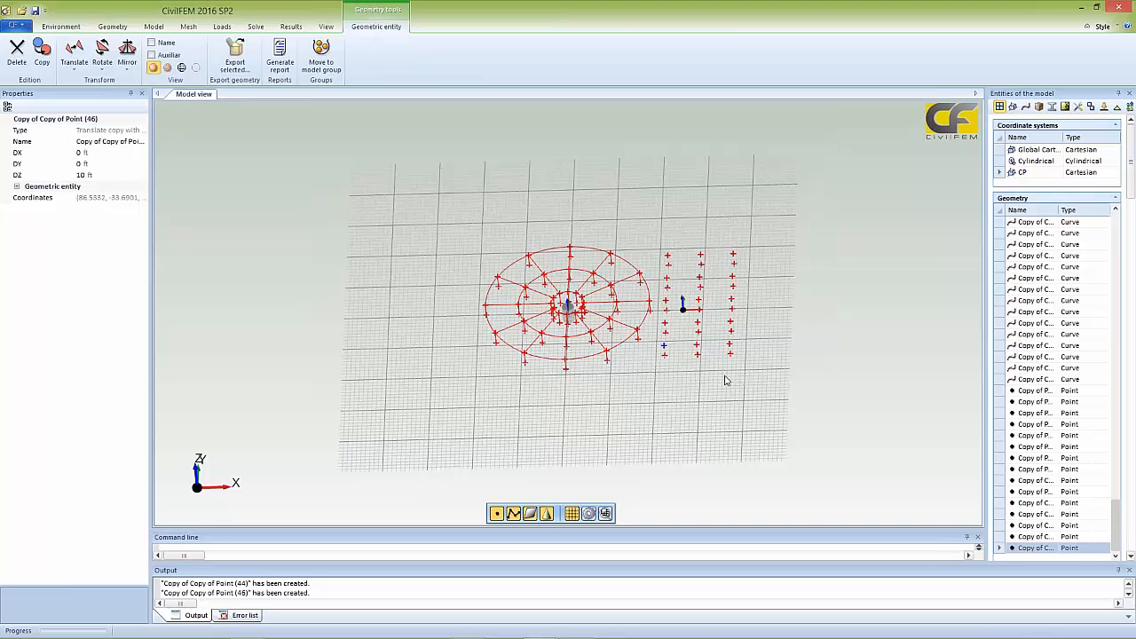
middle_click_drag(735, 393, 763, 361)
left_click(681, 411)
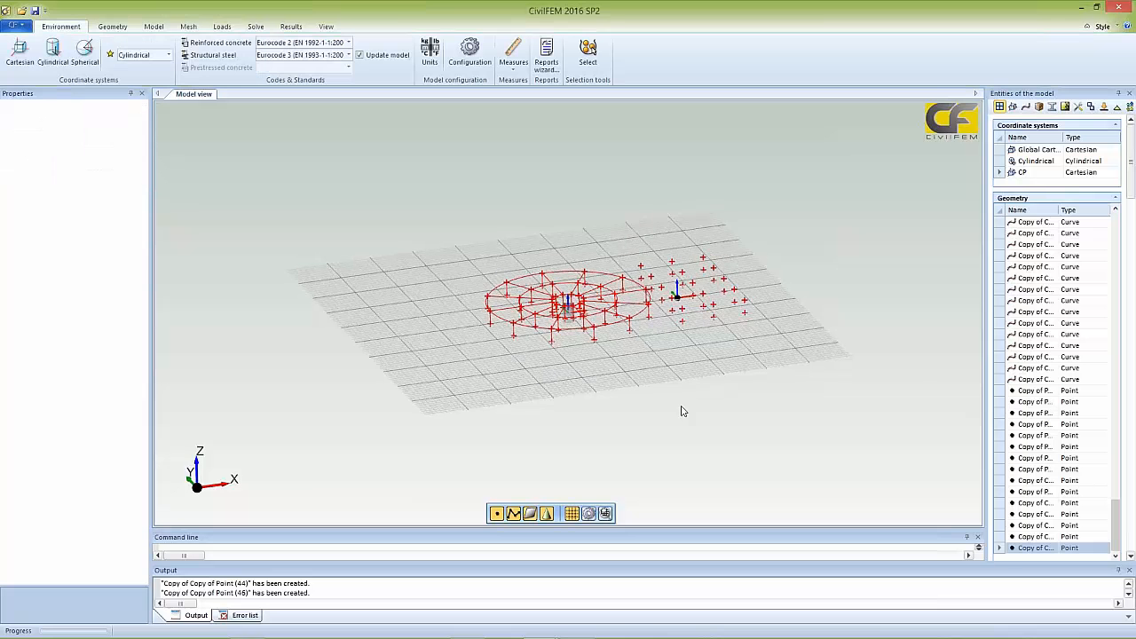
- Draw five vertical column lines between the base and upper points of the rectangular part's row nearest the circular part
scroll(666, 266, "up", 3)
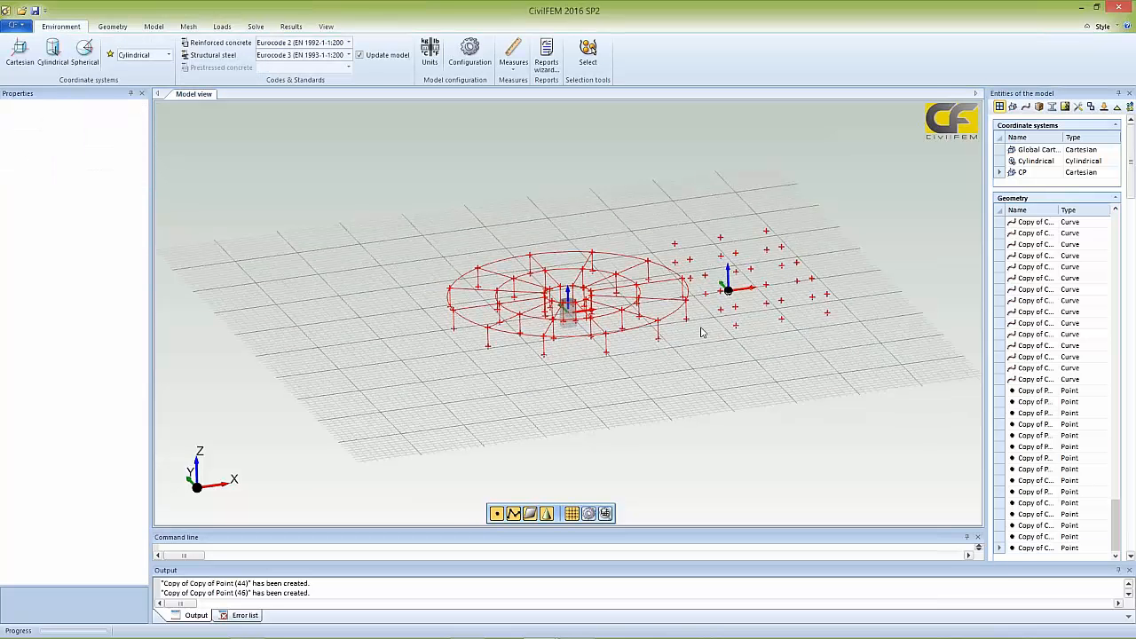
middle_click_drag(704, 320, 706, 329)
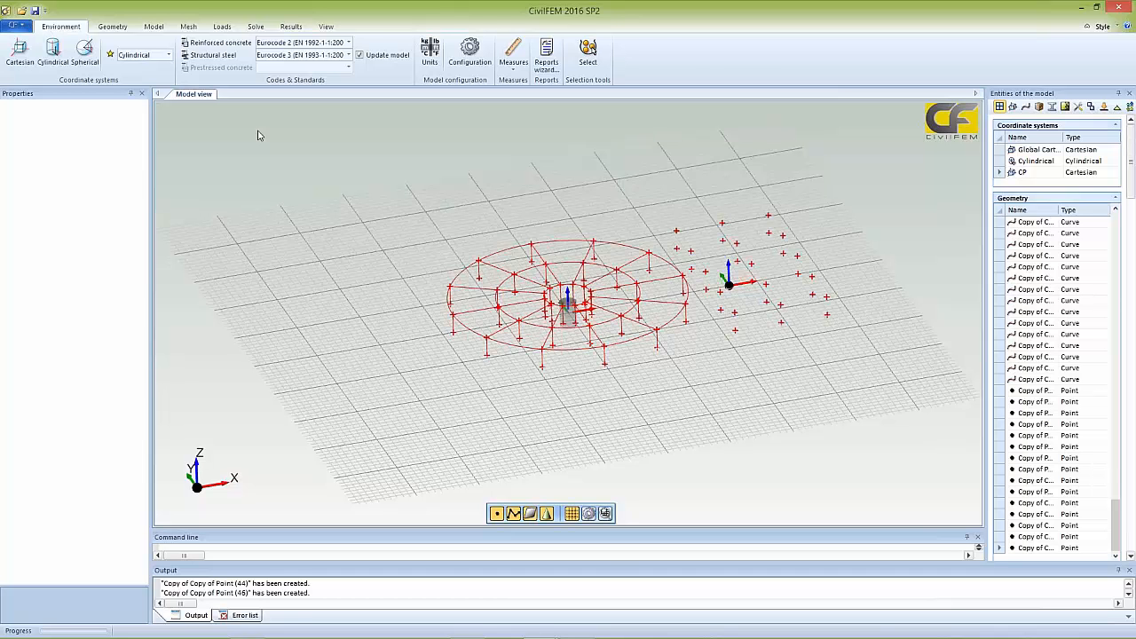
left_click(113, 29)
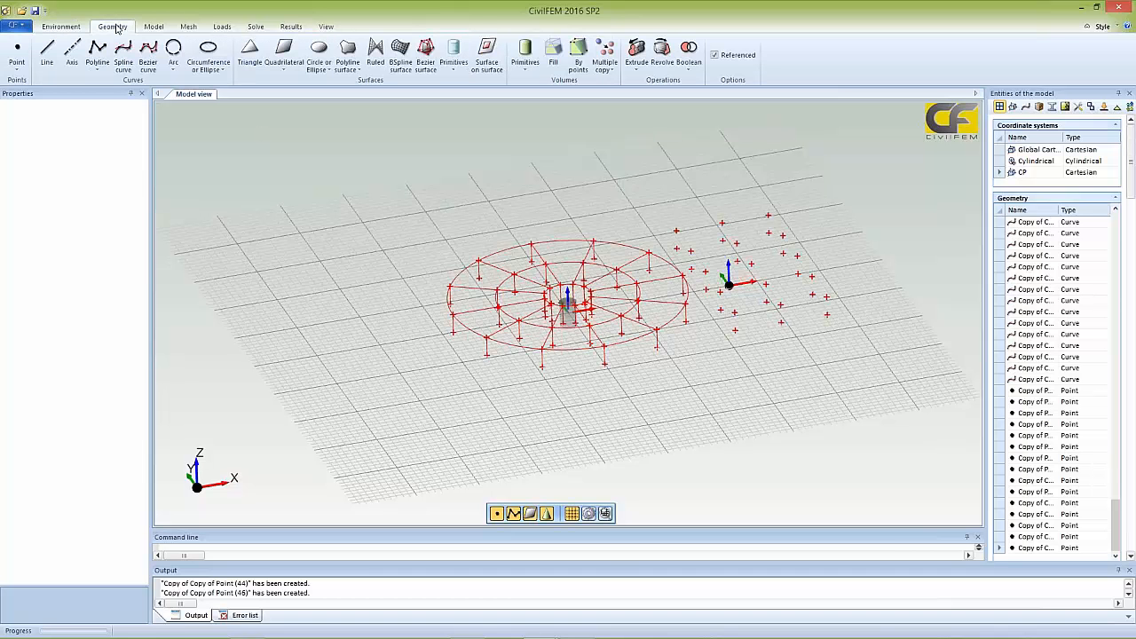
left_click(47, 53)
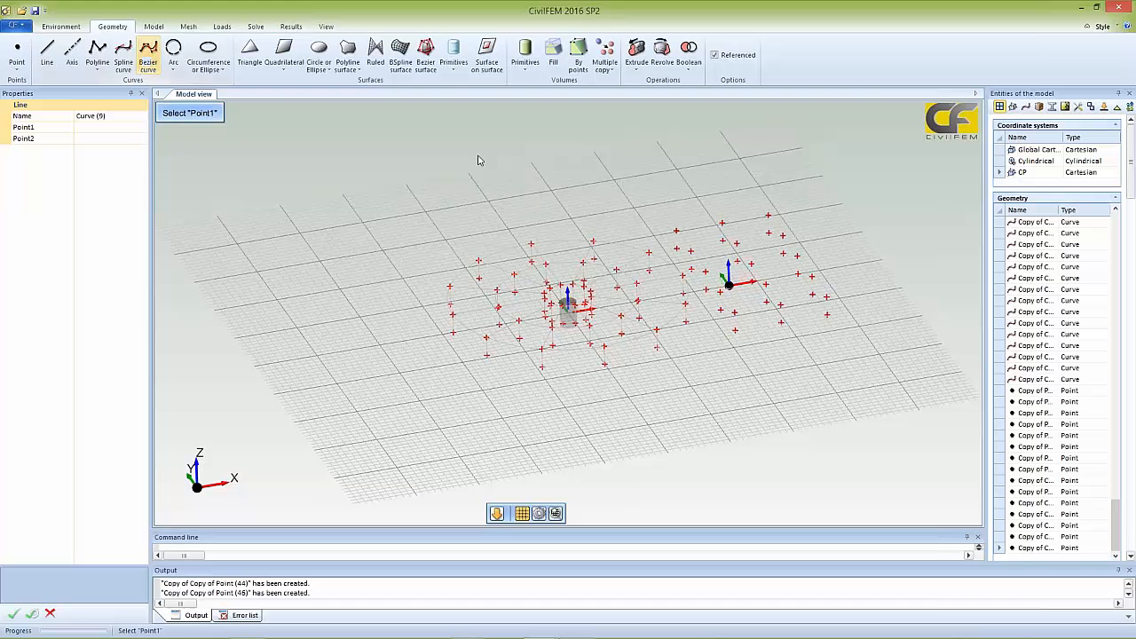
left_click(677, 253)
left_click(691, 270)
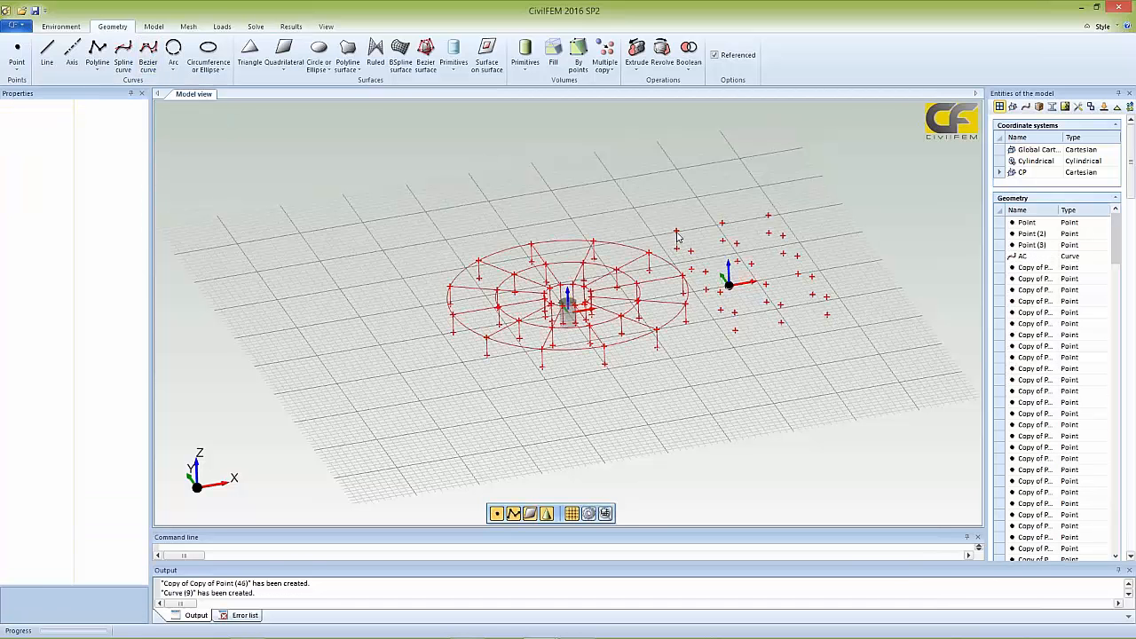
left_click(691, 268)
left_click(692, 252)
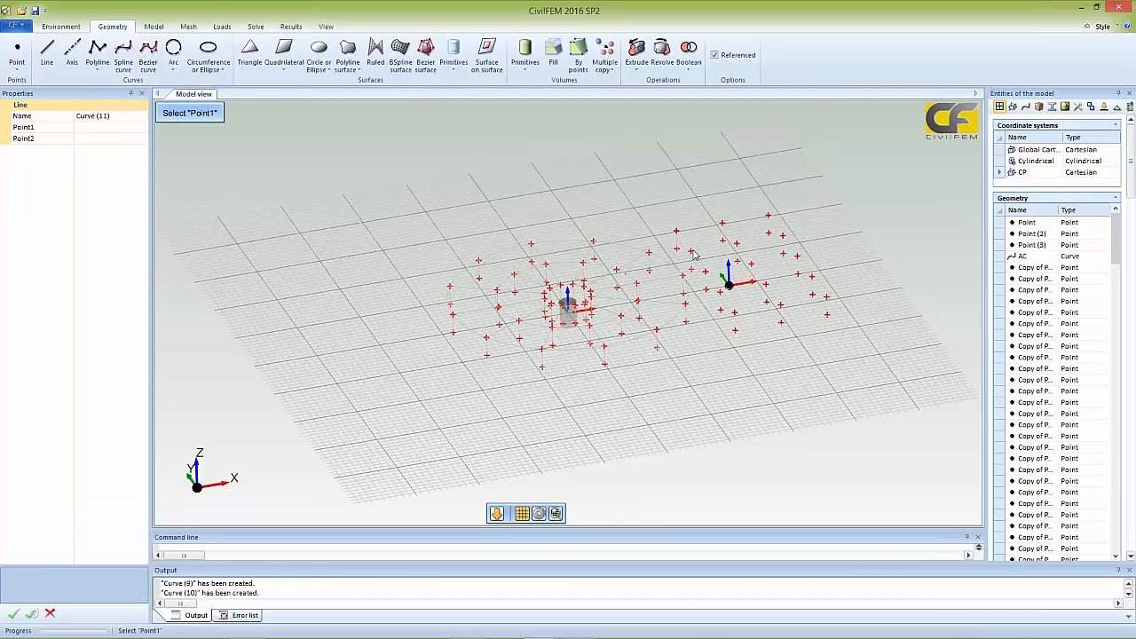
left_click(706, 286)
left_click(704, 272)
left_click(721, 311)
left_click(723, 289)
left_click(734, 333)
key("Return")
- Draw four beam lines in the Y direction joining the upper ends of those five columns
left_click(678, 233)
left_click(690, 253)
key("Return")
left_click(689, 253)
left_click(703, 273)
key("Return")
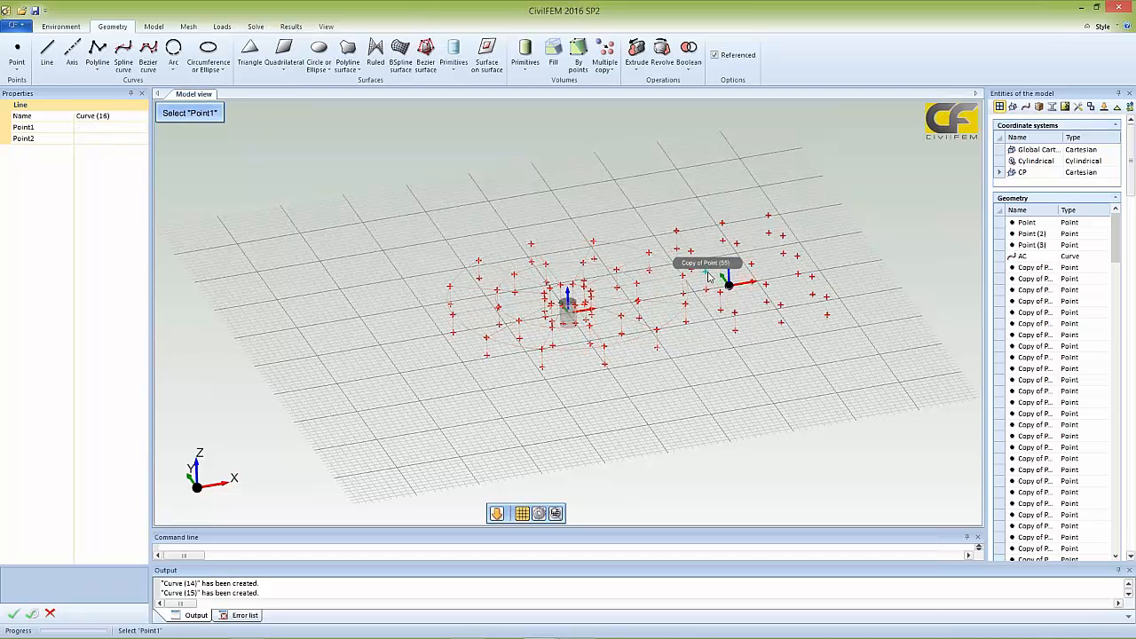
left_click(705, 273)
left_click(719, 293)
key("Return")
left_click(721, 297)
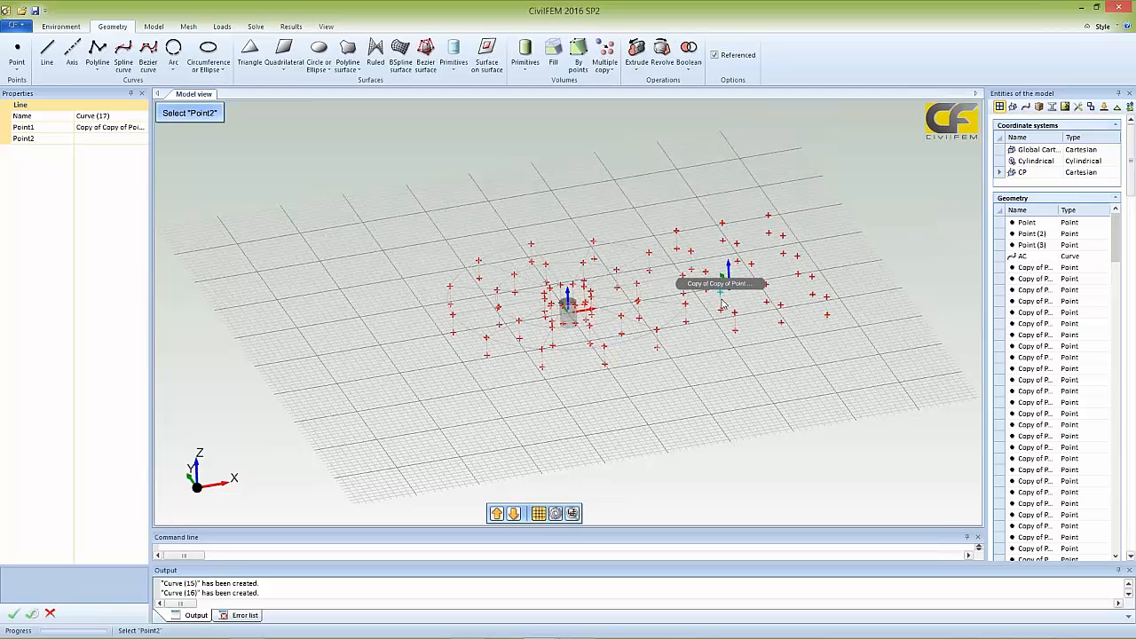
left_click(735, 315)
key("Return")
- Draw two beam lines in the X direction joining the upper points along the rectangular part's negative Y edge
left_click(734, 319)
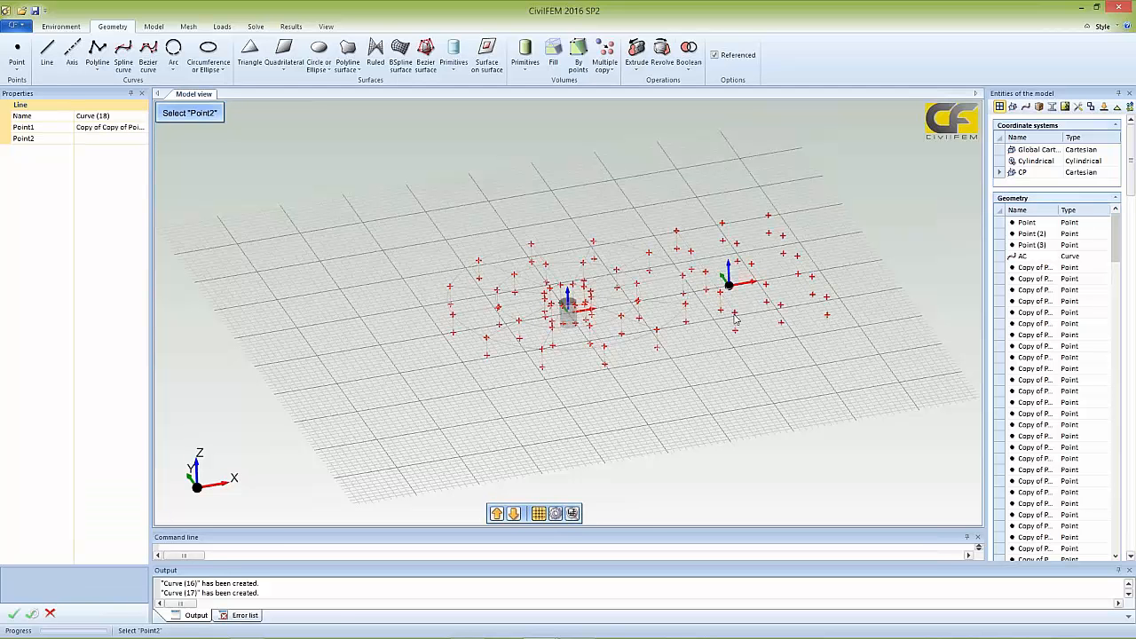
left_click(781, 310)
left_click(781, 307)
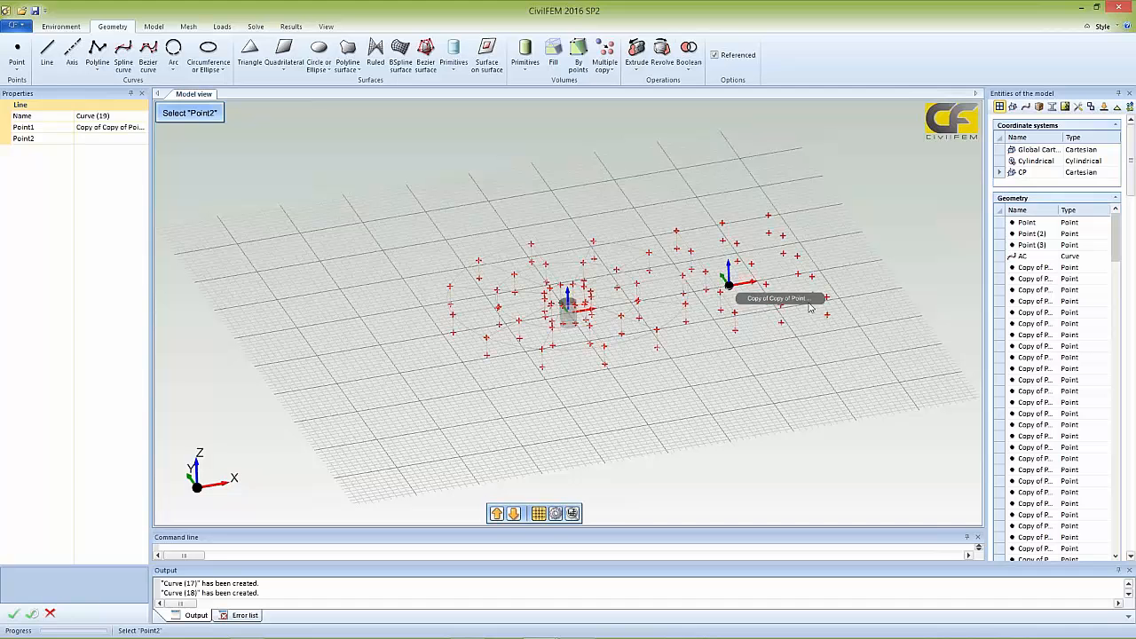
left_click(827, 298)
key("Return")
- Draw column lines at the middle and far points of the rectangular part's negative Y edge, and end the Line command
left_click(781, 311)
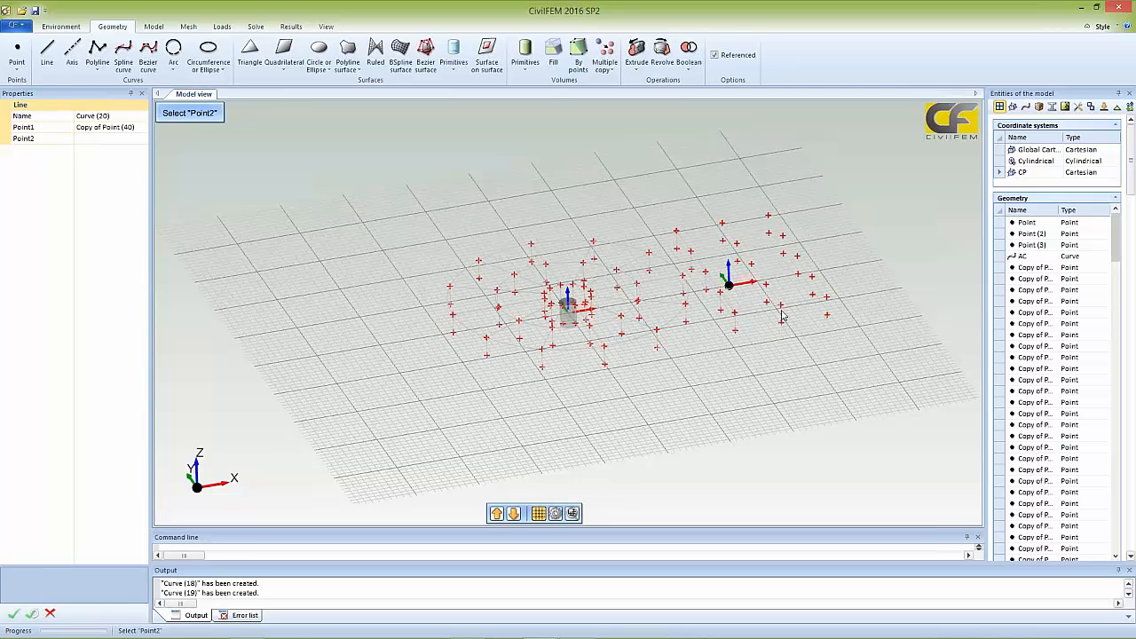
left_click(825, 316)
key("Return")
left_click(825, 316)
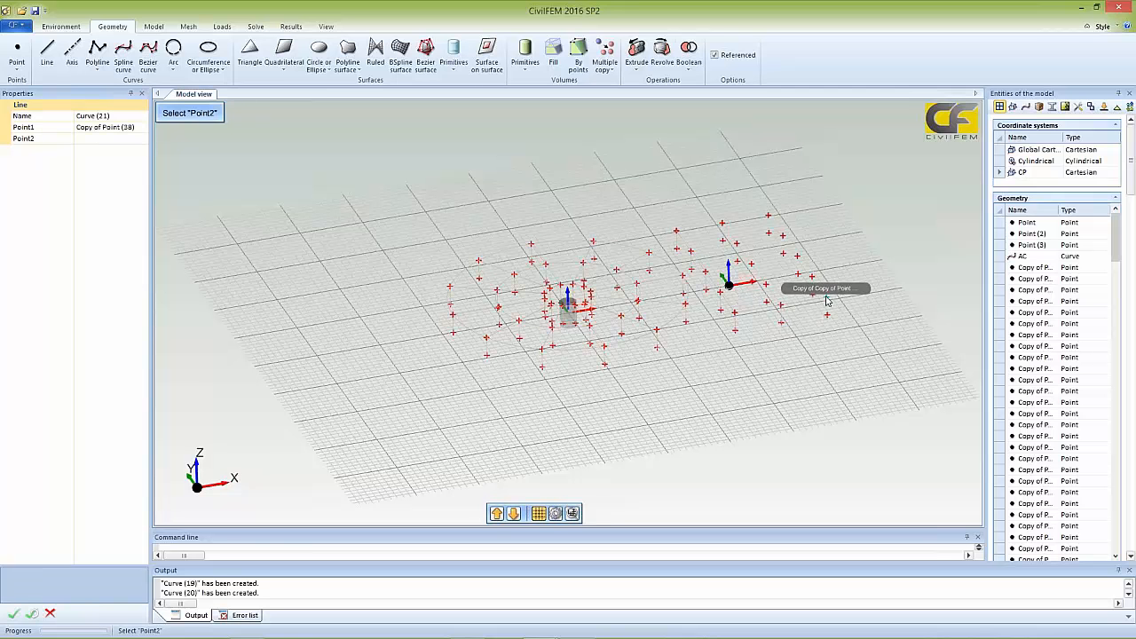
left_click(827, 299)
key("Return")
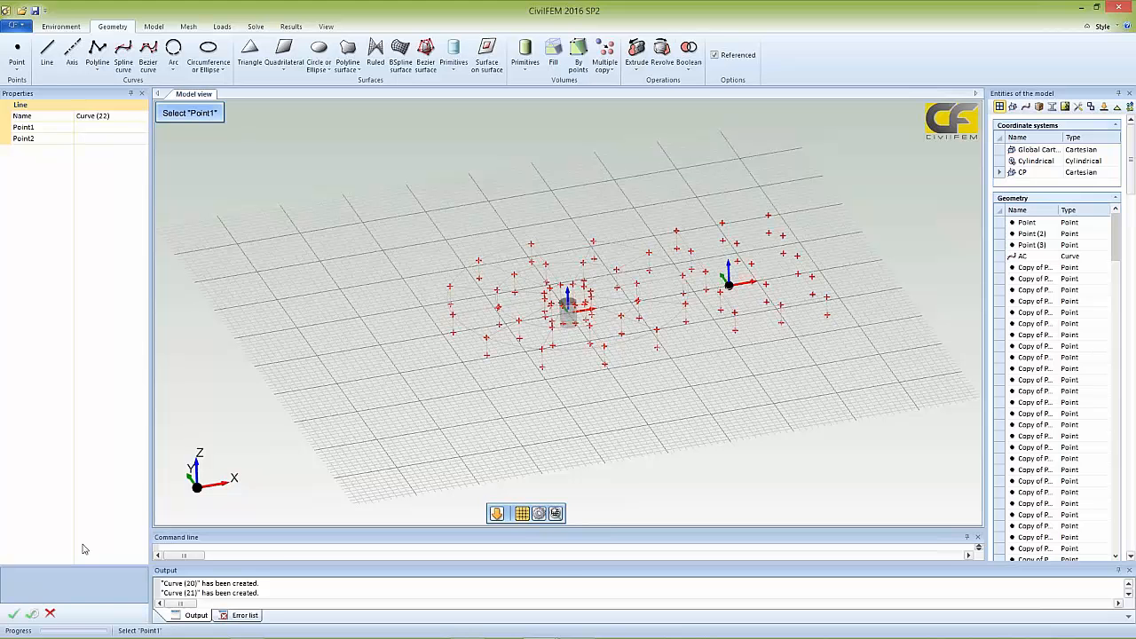
left_click(49, 614)
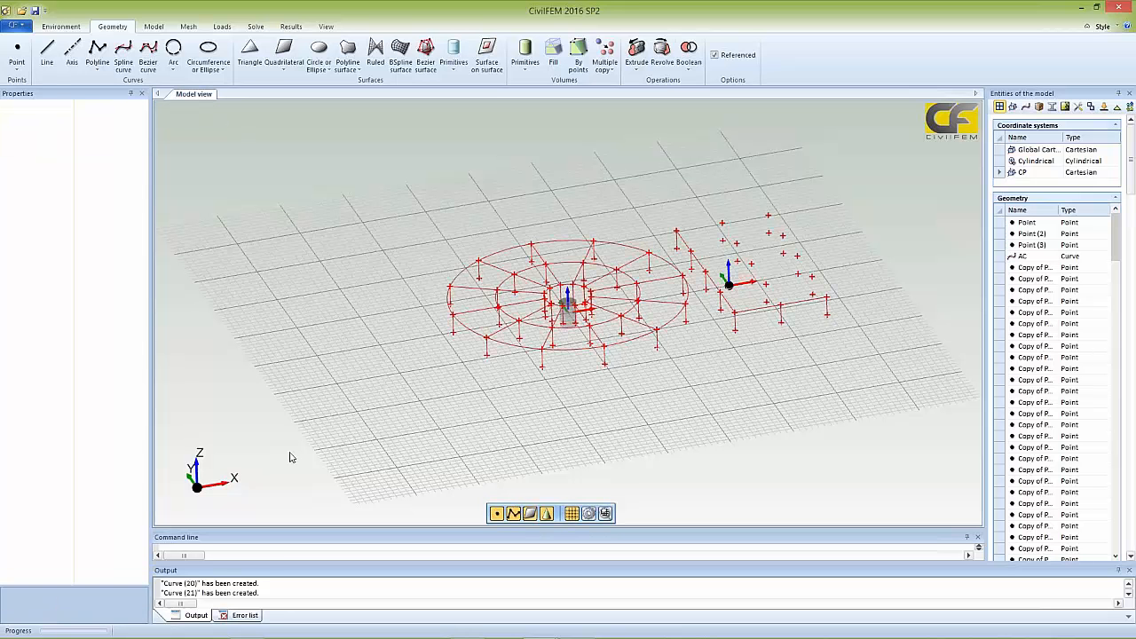
- Multiple-copy the four columns behind the negative Y corner and the row's Y-direction beams along AX, with a 24 ft step and 2 copies
left_click(736, 326)
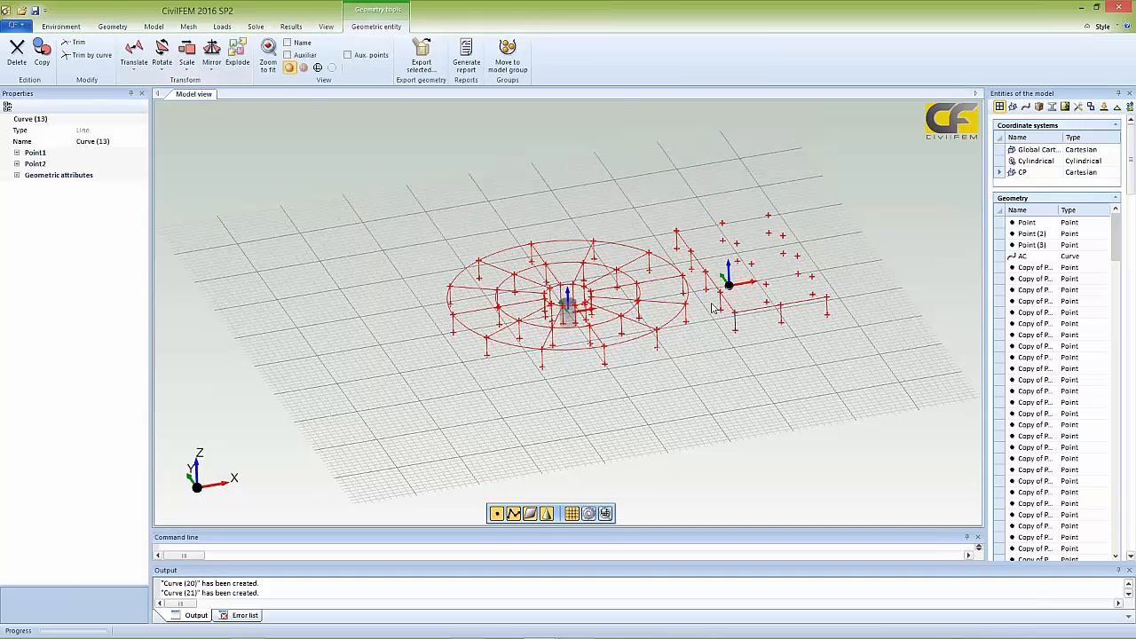
left_click(701, 358)
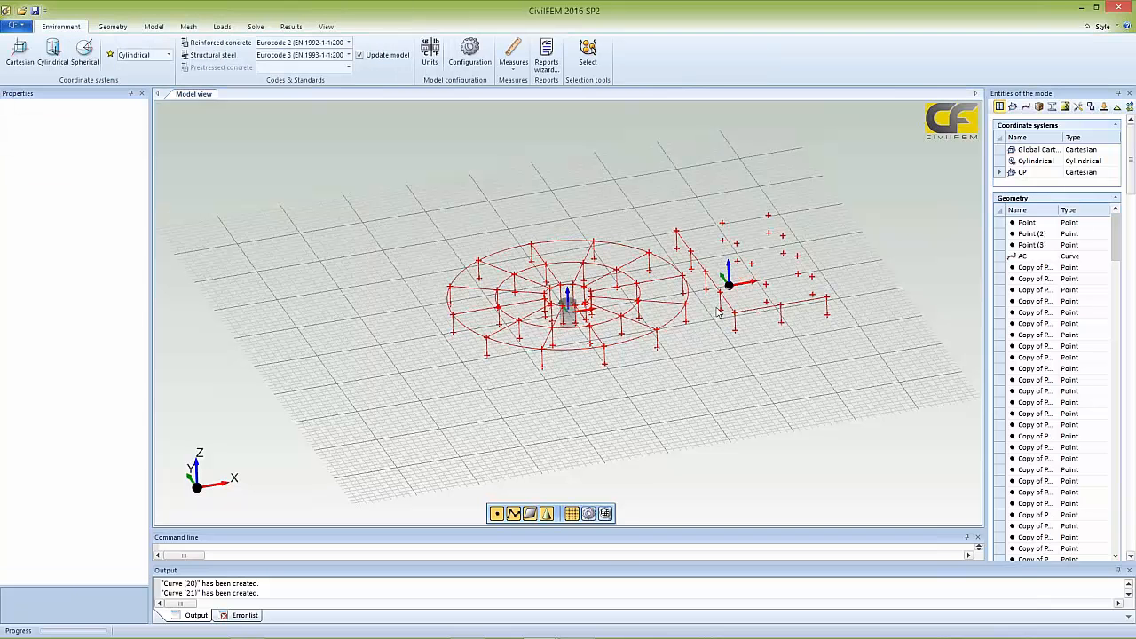
left_click(721, 307)
left_click(706, 285, "ctrl")
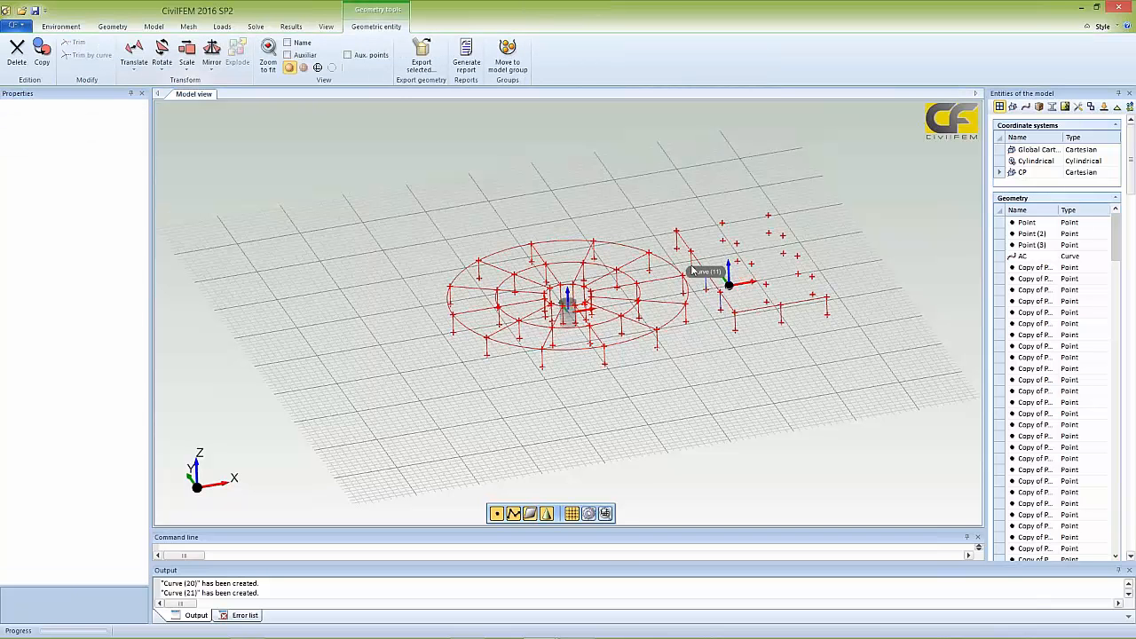
left_click(691, 267, "ctrl")
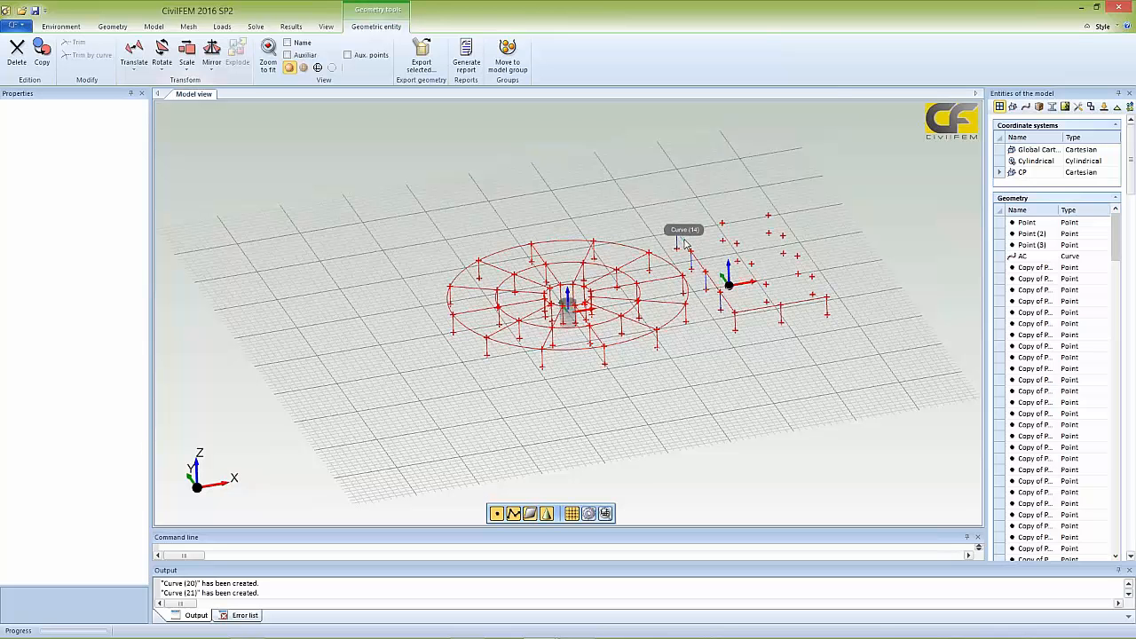
left_click(691, 256, "ctrl")
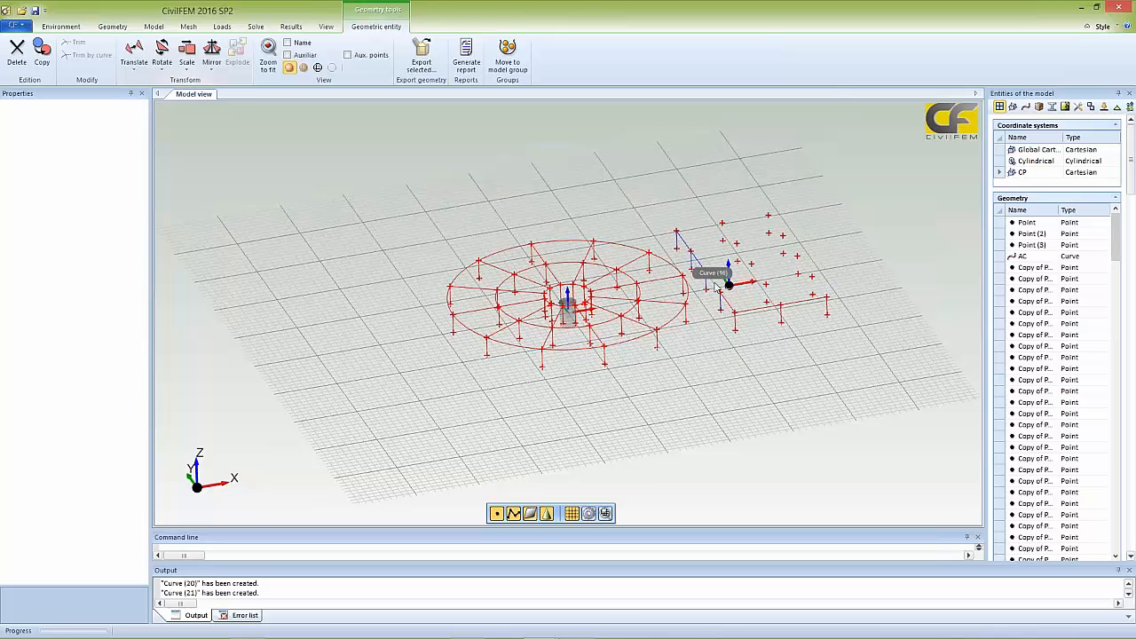
left_click(728, 304, "ctrl")
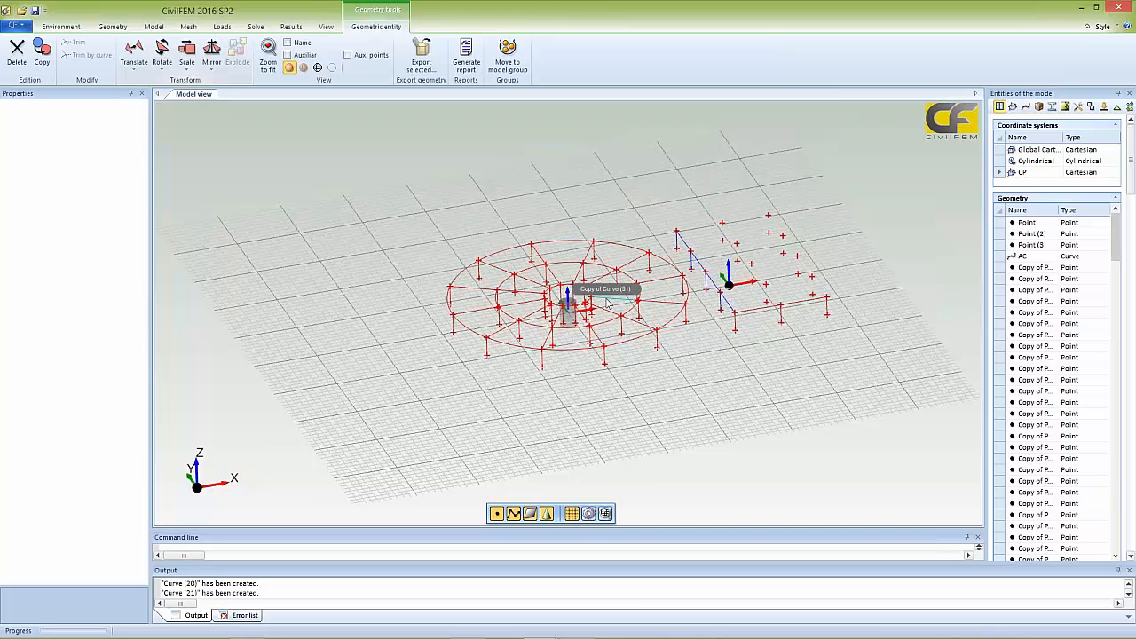
left_click(135, 73)
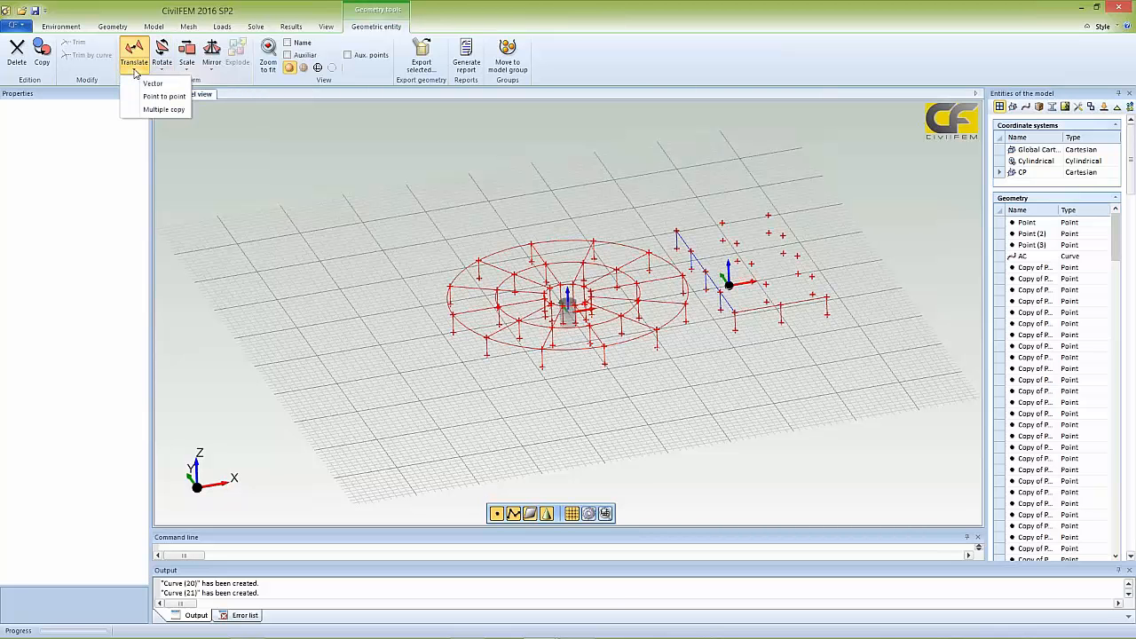
left_click(156, 109)
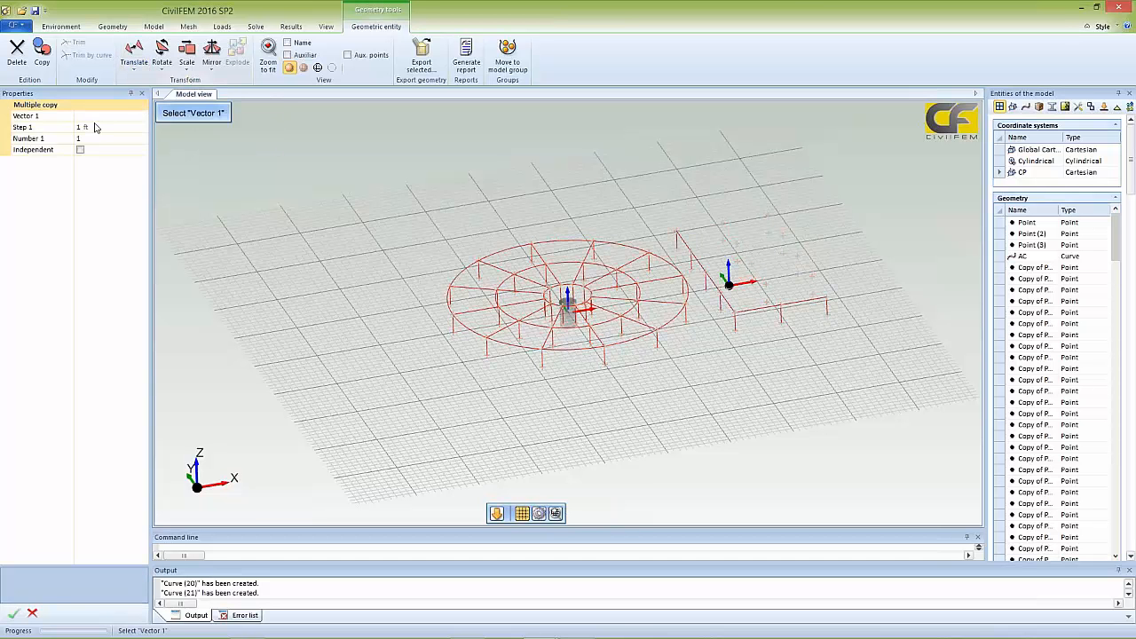
left_click(139, 116)
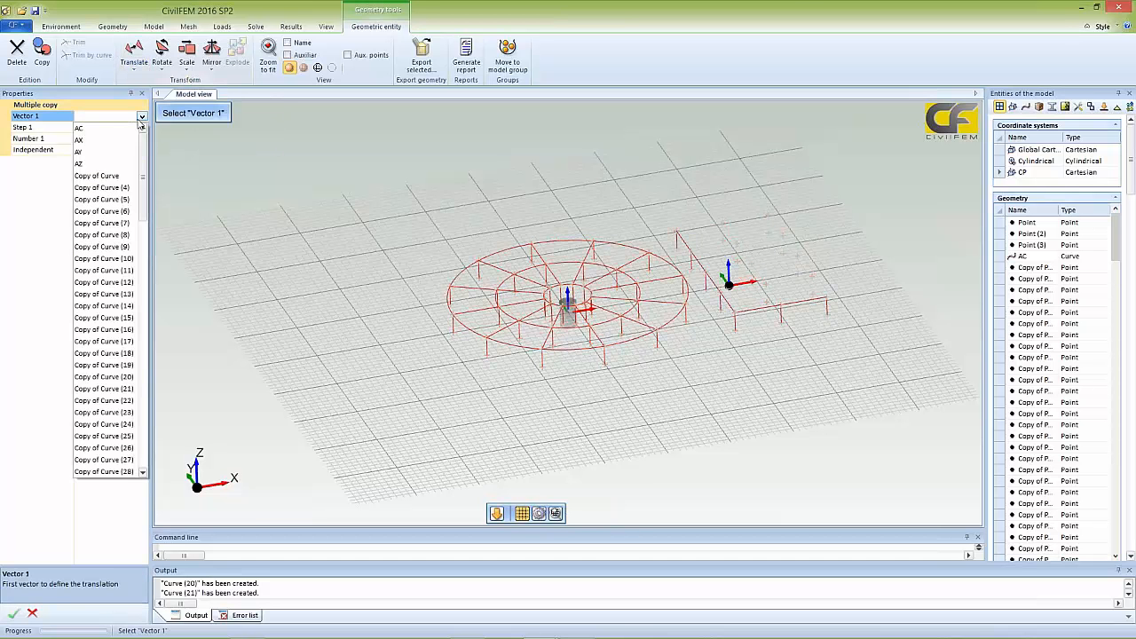
left_click(86, 143)
left_click(89, 130)
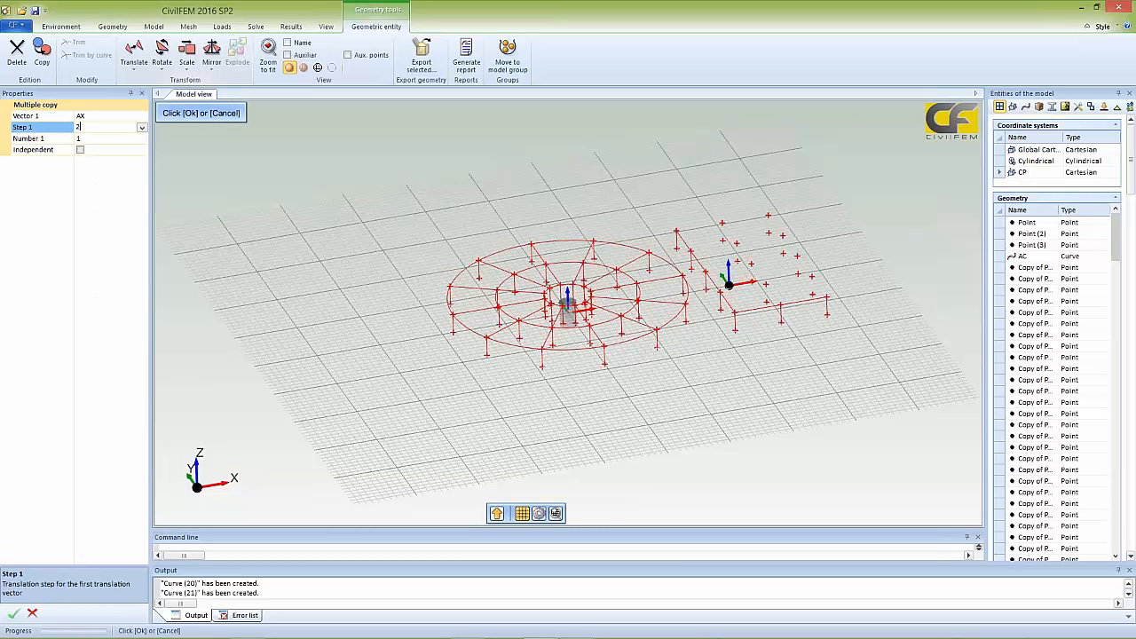
left_click(80, 138)
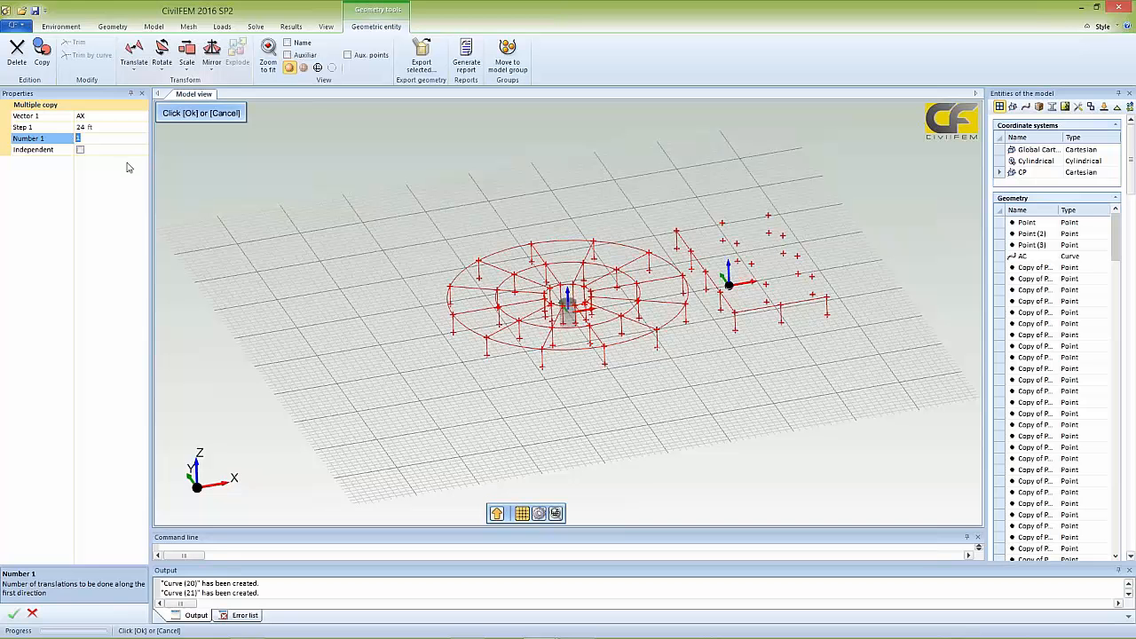
type("2")
left_click(12, 612)
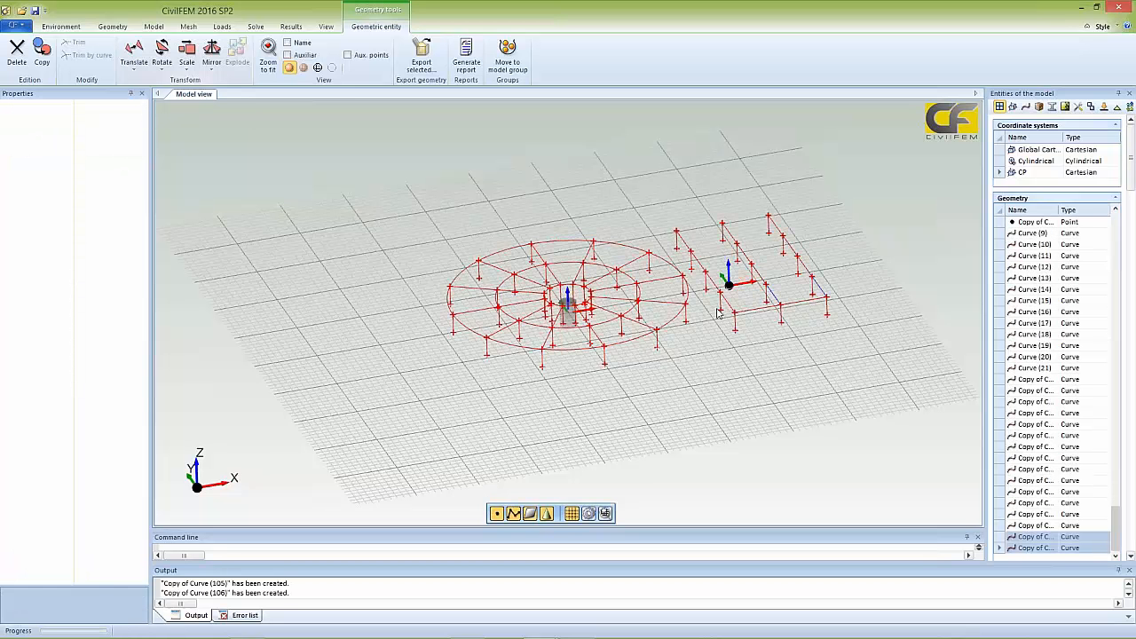
- Multiple-copy the two X-direction beams on the rectangular part's negative Y edge along AY, with a 24 ft step and 4 copies
left_click(751, 325)
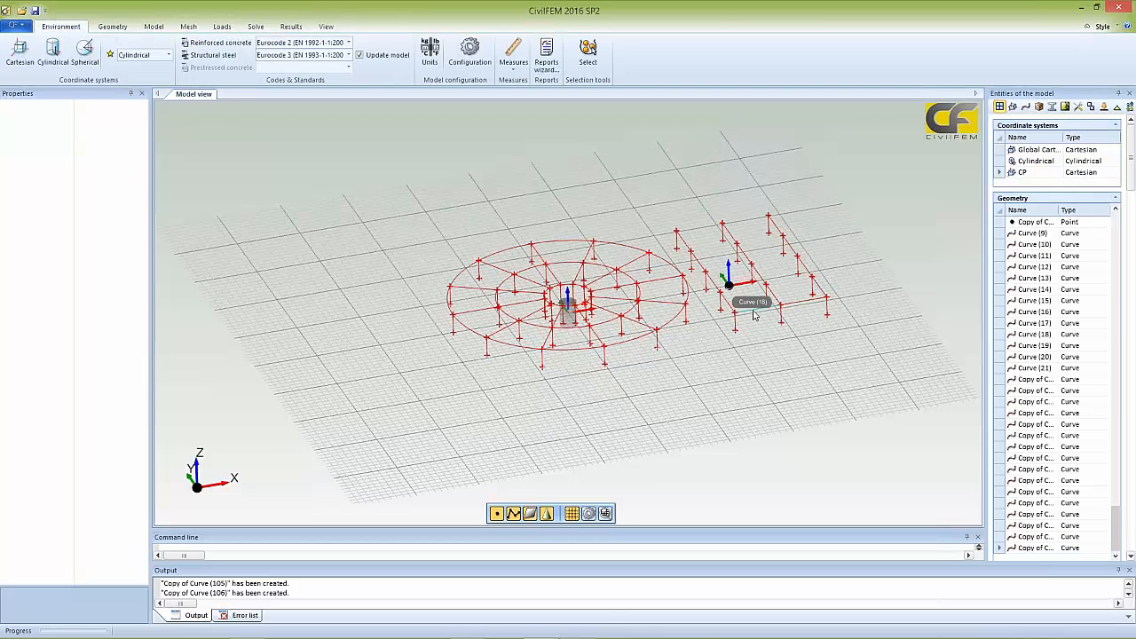
left_click(753, 313)
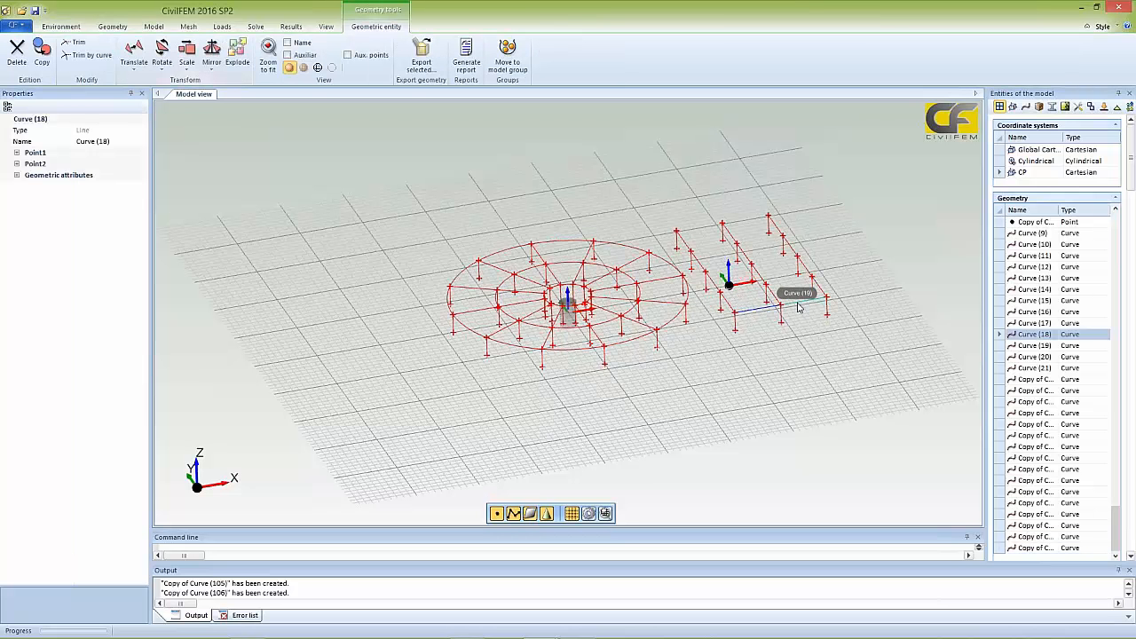
left_click(798, 307, "ctrl")
left_click(135, 76)
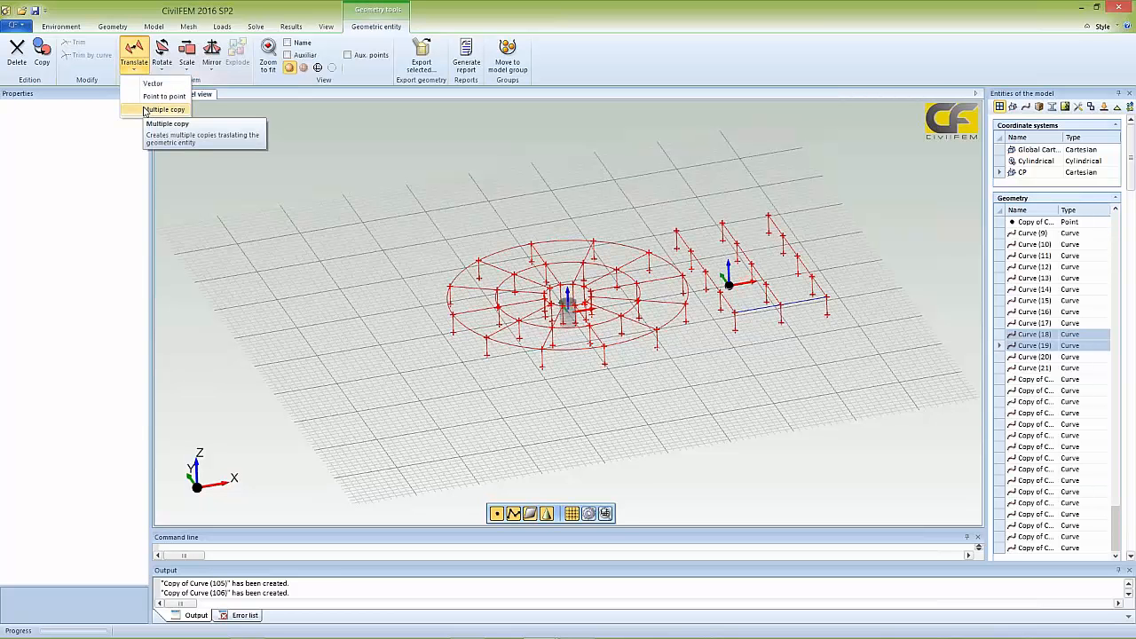
left_click(145, 110)
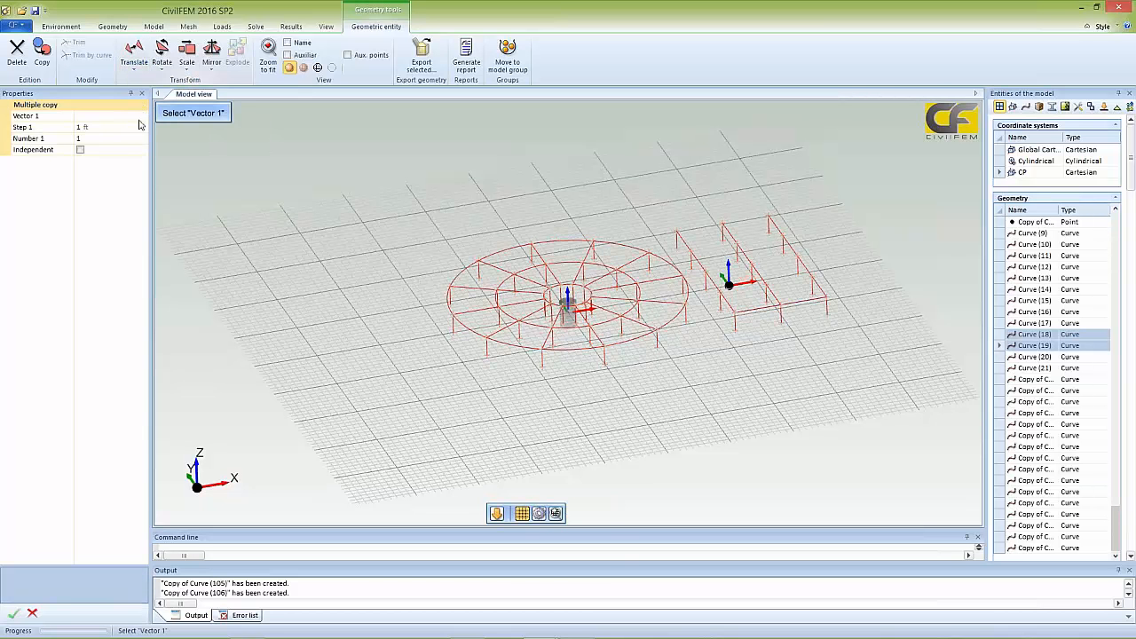
left_click(141, 116)
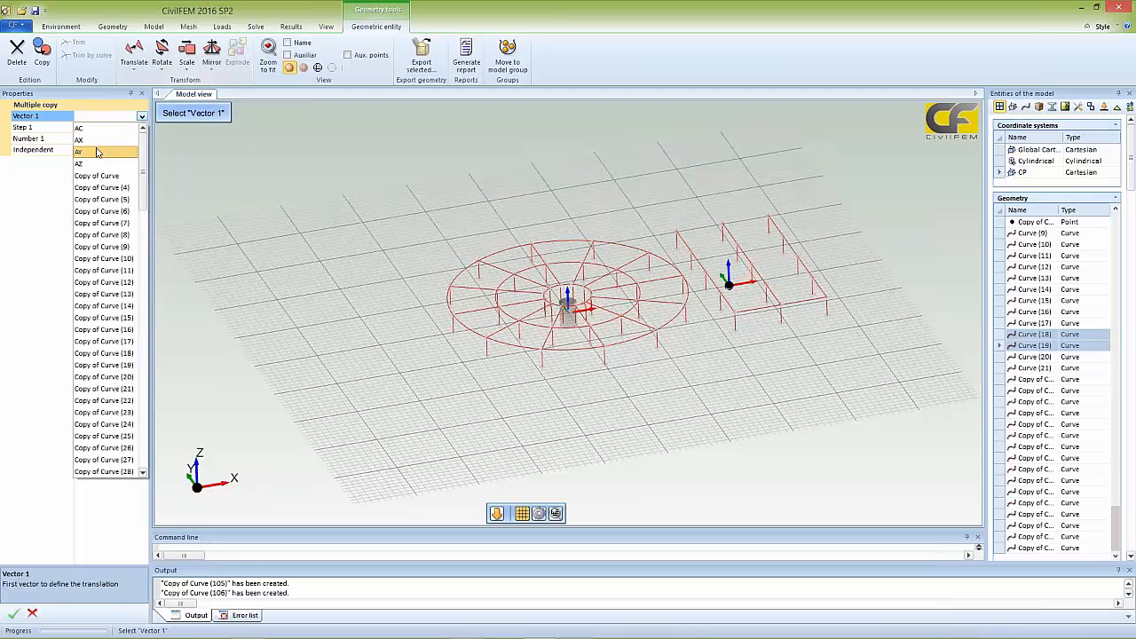
left_click(97, 153)
left_click(80, 127)
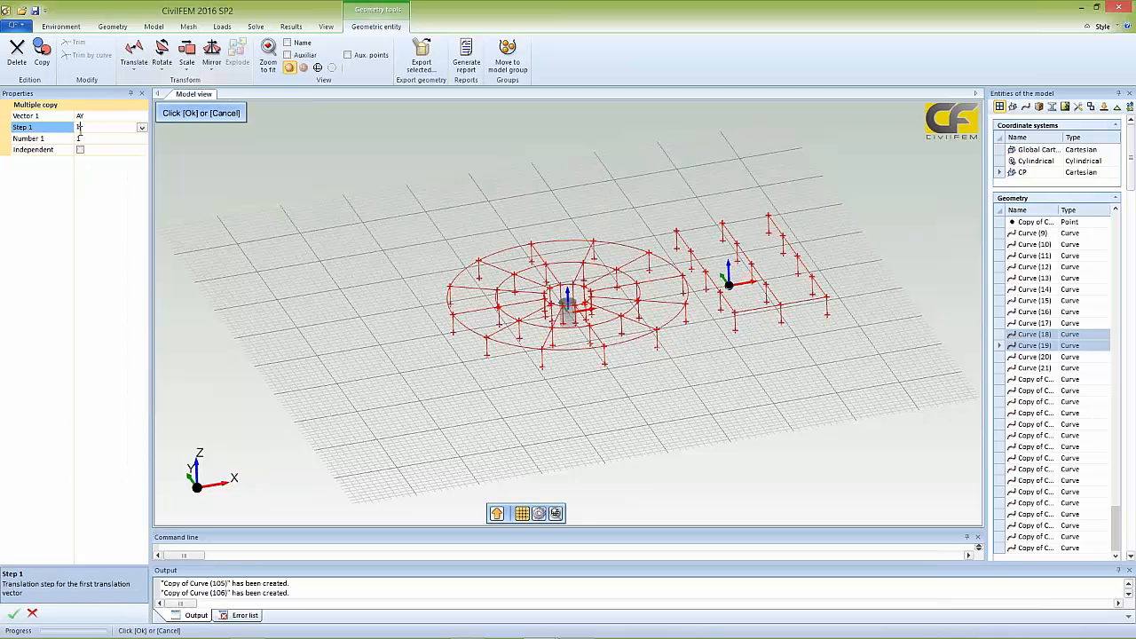
type("24")
left_click(93, 138)
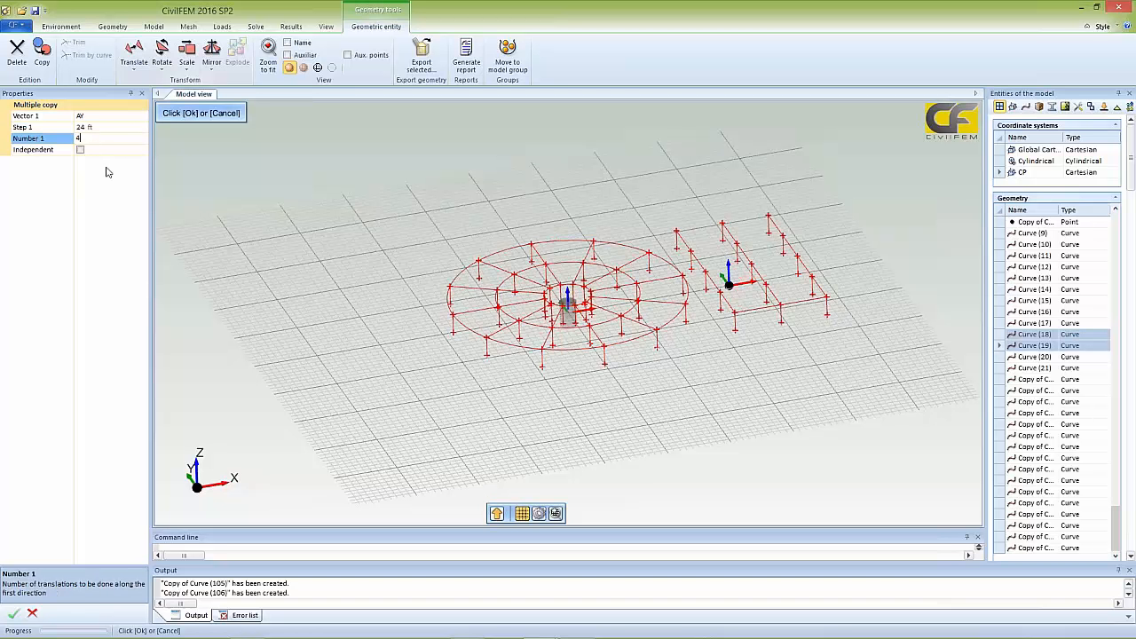
left_click(14, 613)
left_click(772, 415)
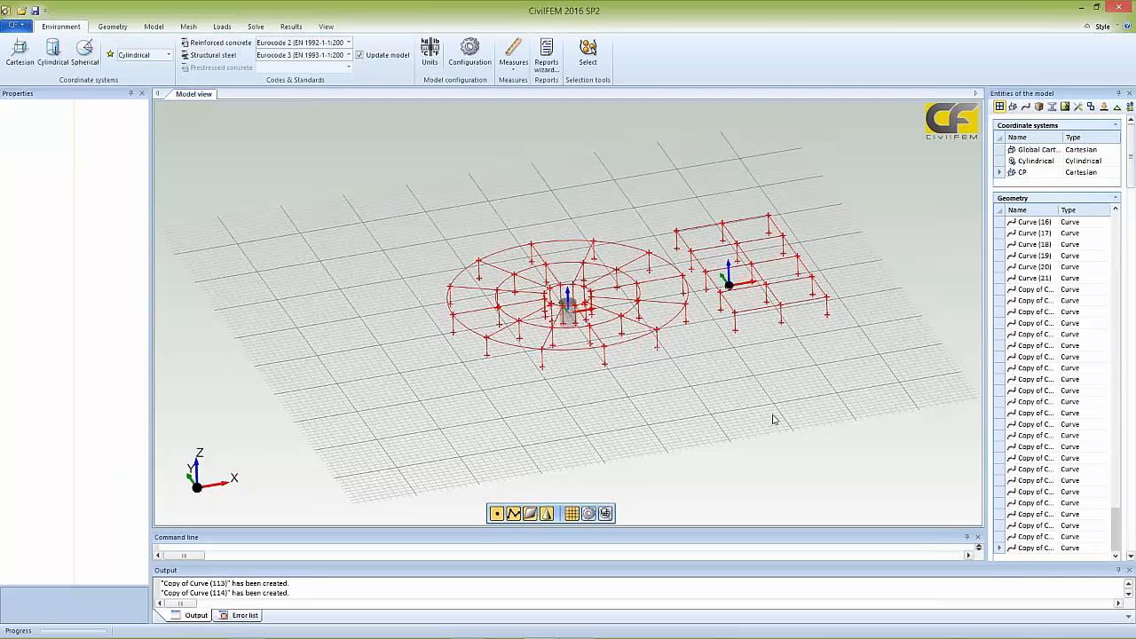
- Start the Line command for drawing another line between existing points
middle_click_drag(772, 415, 772, 411)
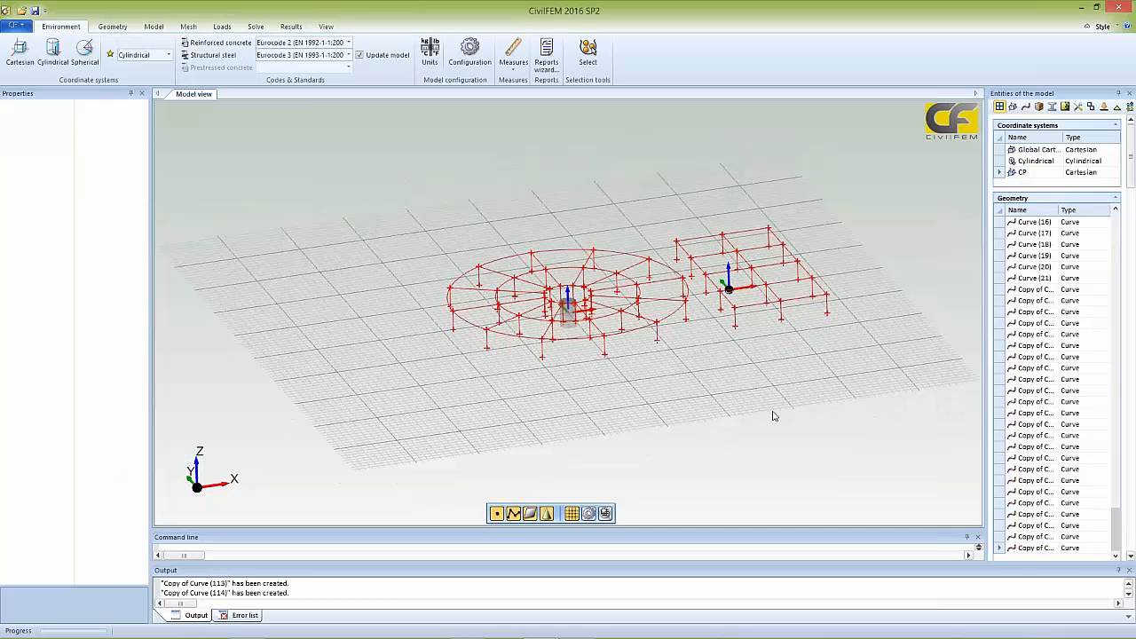
middle_click_drag(717, 383, 719, 400)
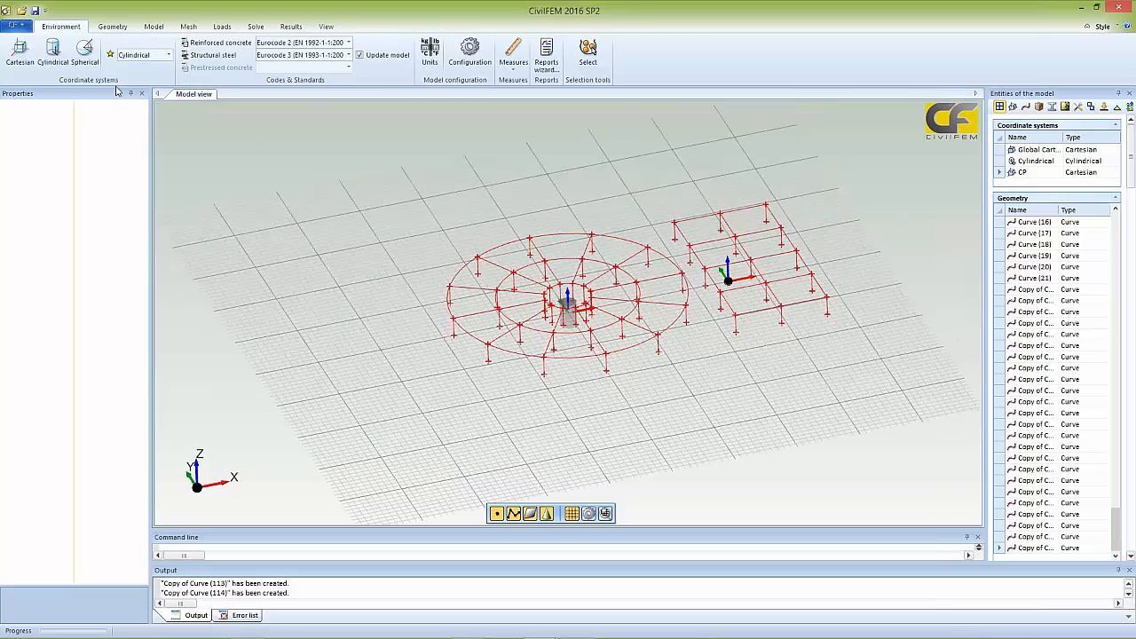
left_click(112, 28)
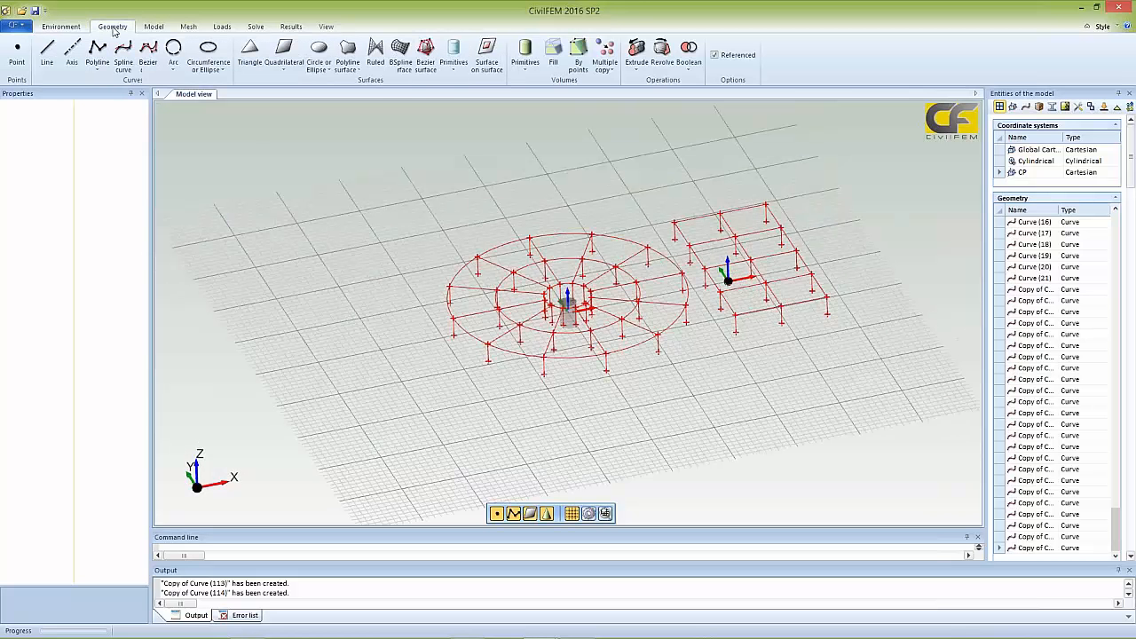
left_click(48, 51)
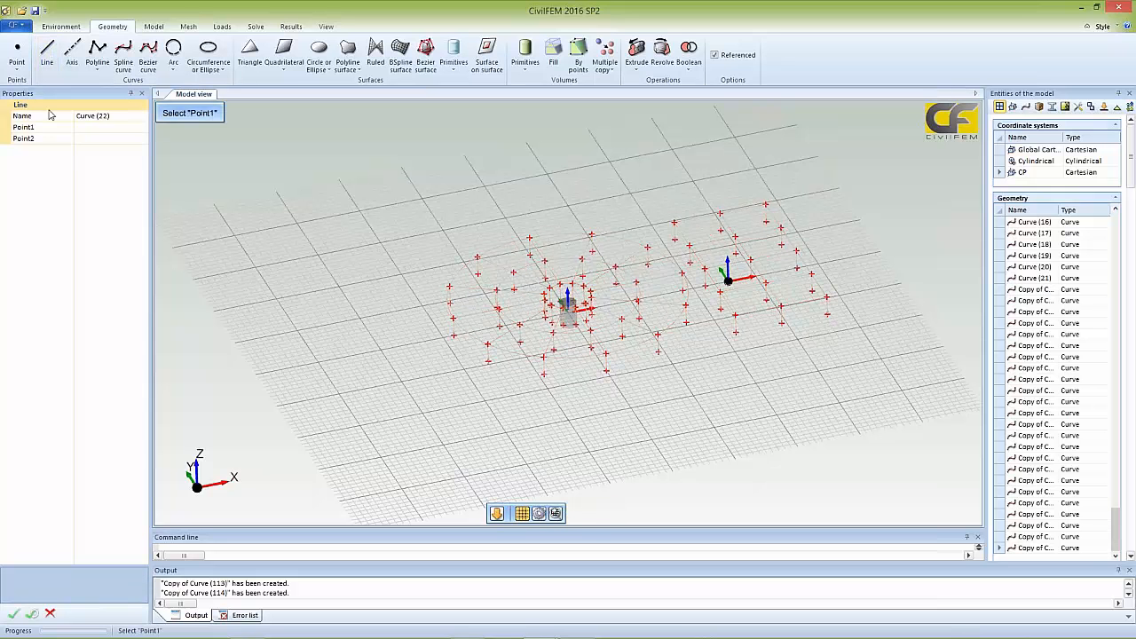
- Draw three floor-level lines connecting the circular building's outer ring to the nearest column line of the rectangular building
left_click(647, 248)
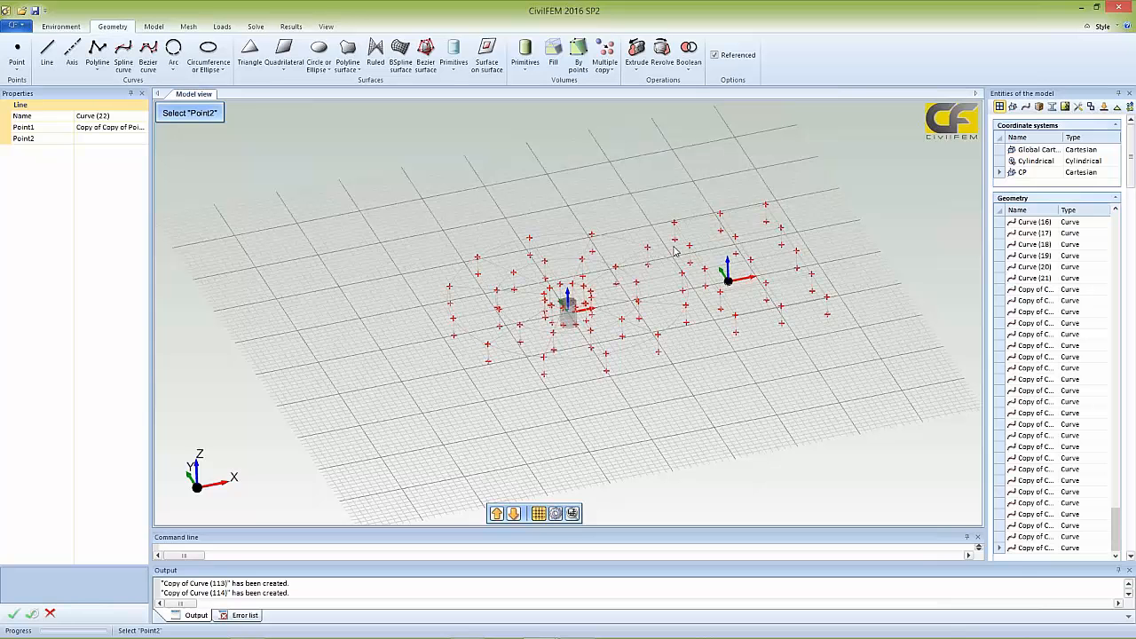
left_click(688, 250)
key("Return")
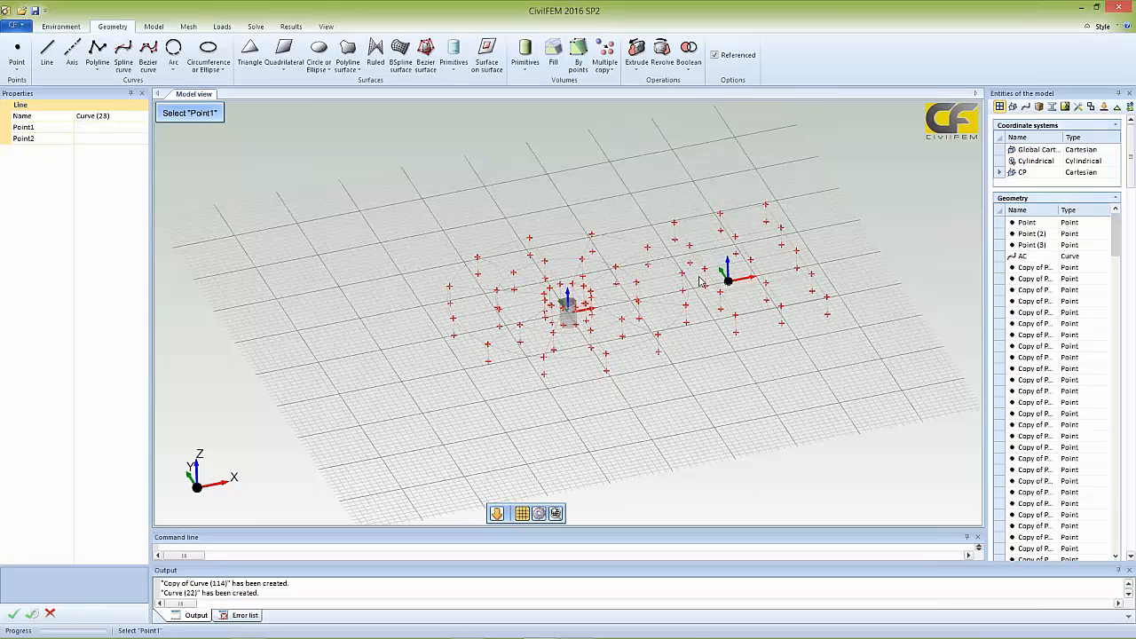
middle_click_drag(699, 287, 698, 291)
left_click(682, 274)
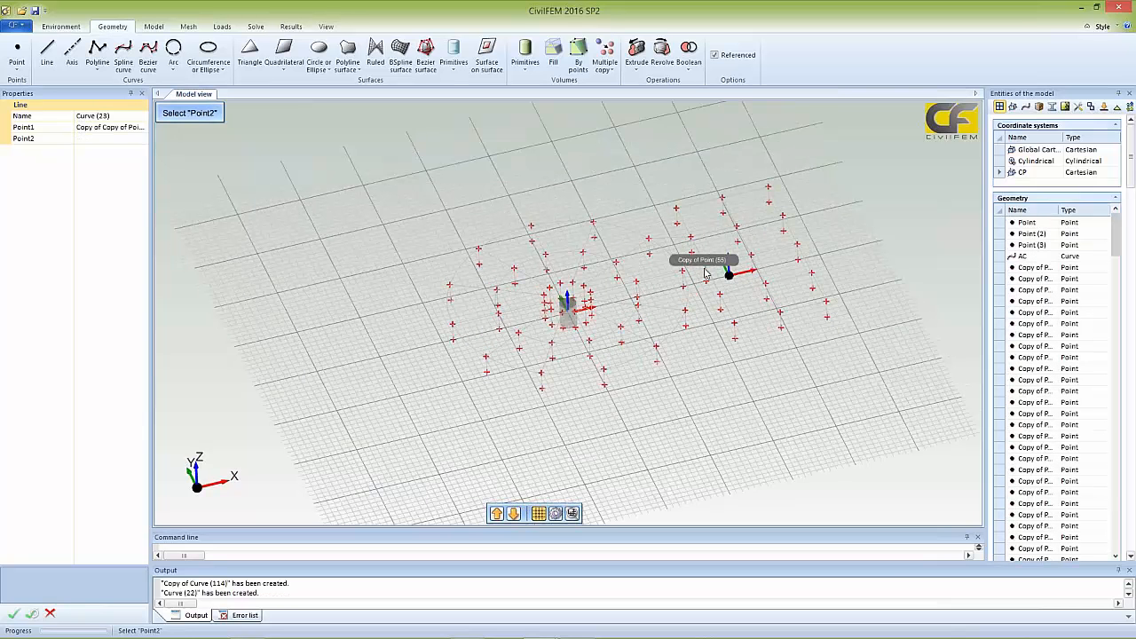
left_click(705, 274)
key("Return")
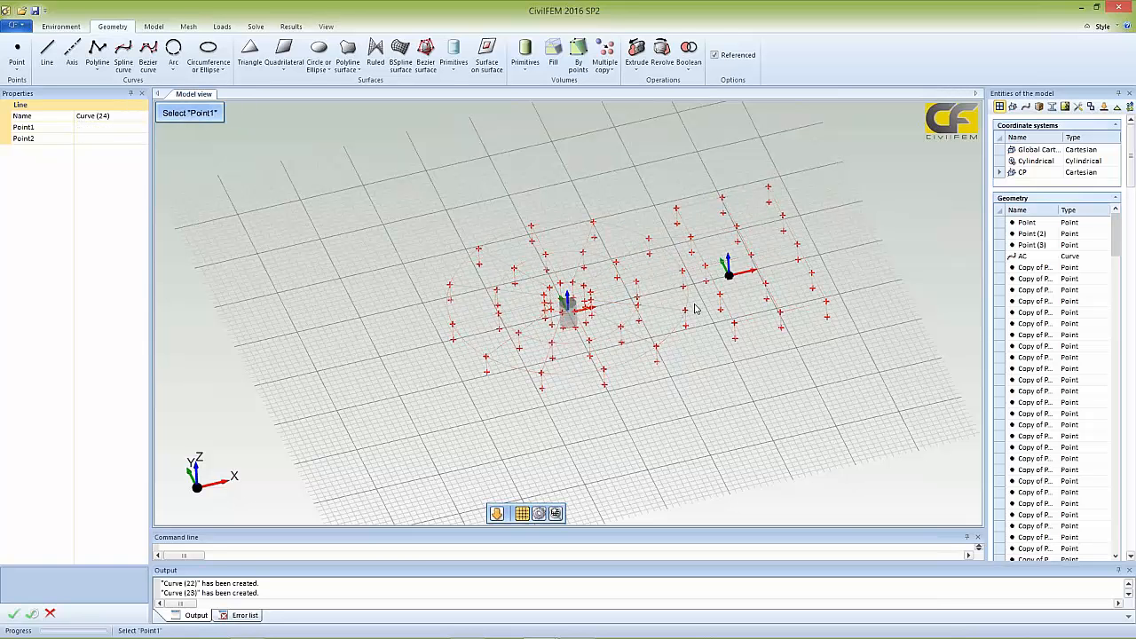
left_click(687, 315)
left_click(717, 303)
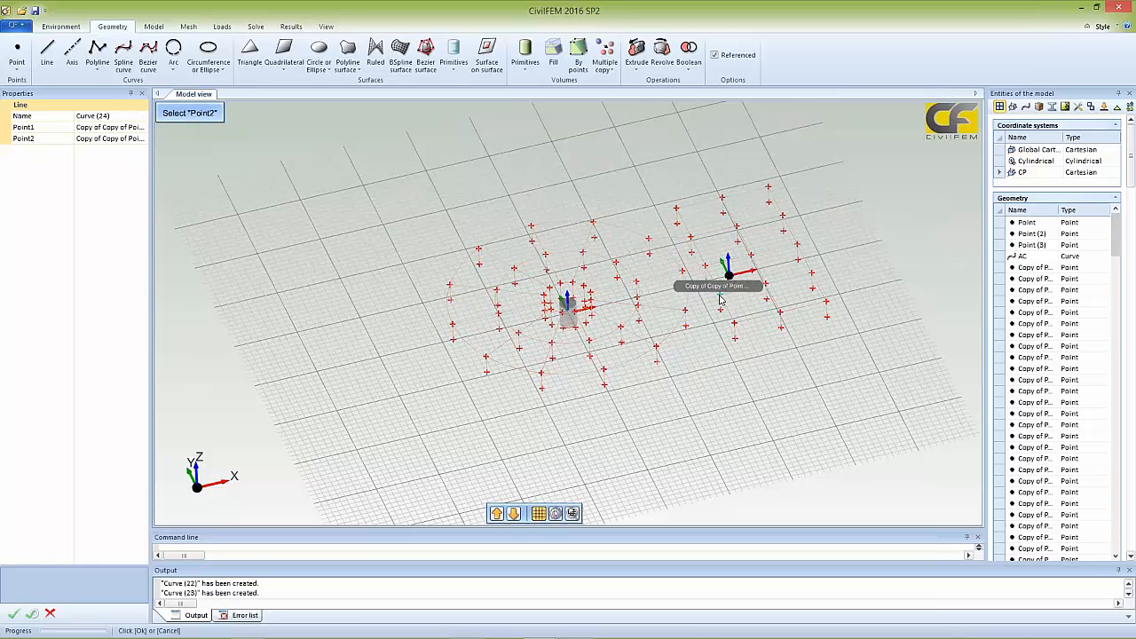
key("Return")
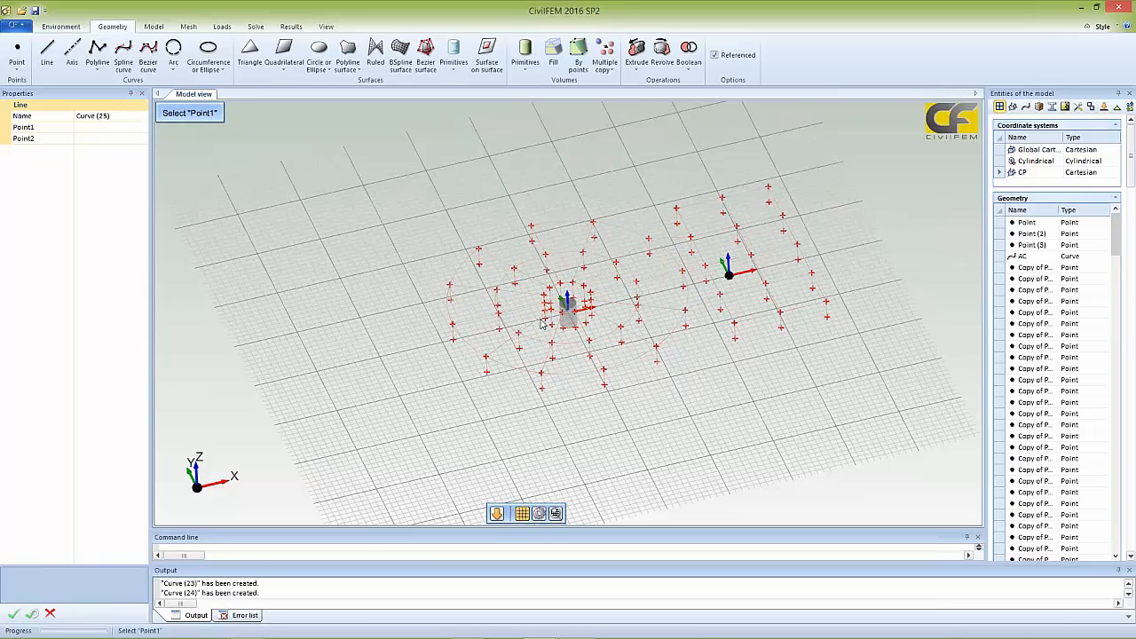
left_click(51, 614)
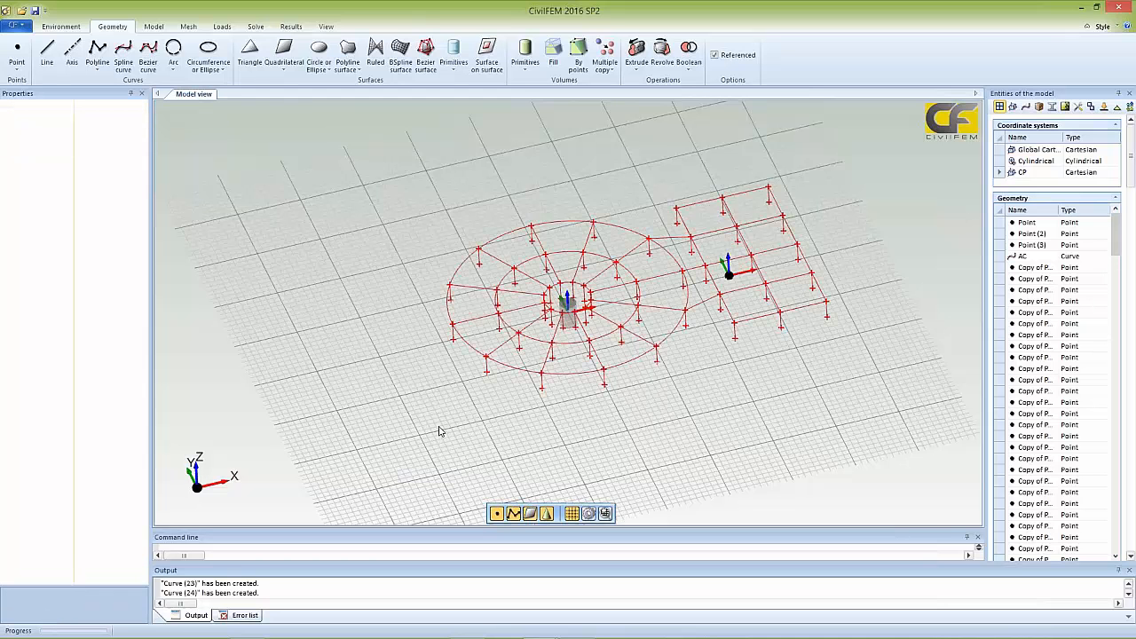
mouse_move(439, 427)
middle_mouse_down()
mouse_move(470, 395)
mouse_move(438, 395)
mouse_move(424, 439)
mouse_move(436, 407)
middle_mouse_up()
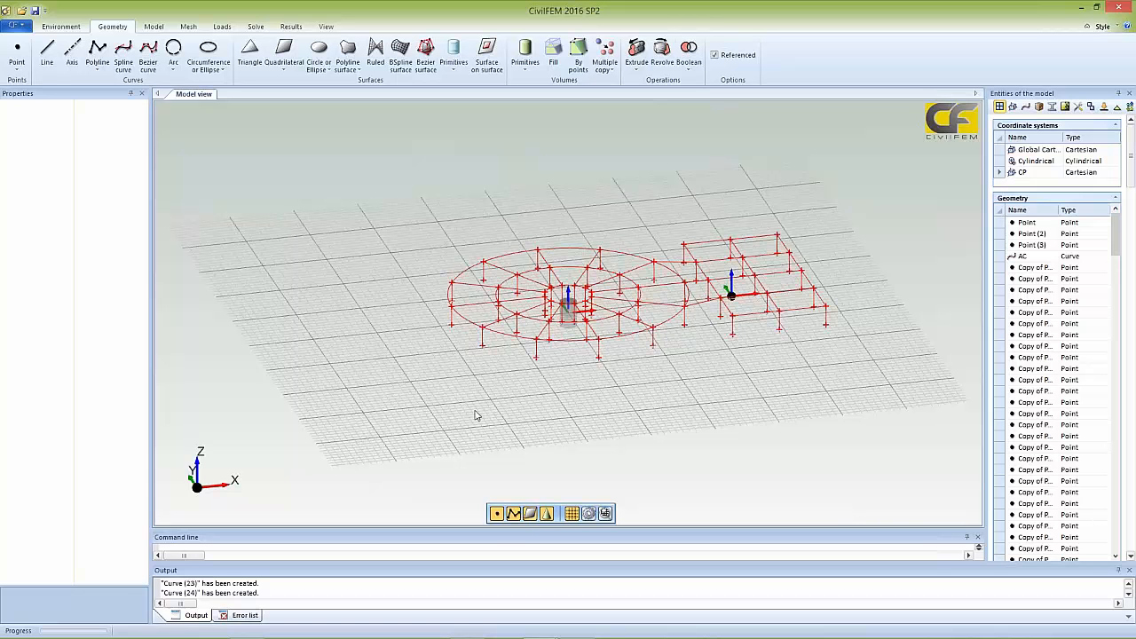
- Check the wall locations on the office building plan slide in PowerPoint and return to CivilFEM
mouse_move(529, 633)
left_click(470, 629)
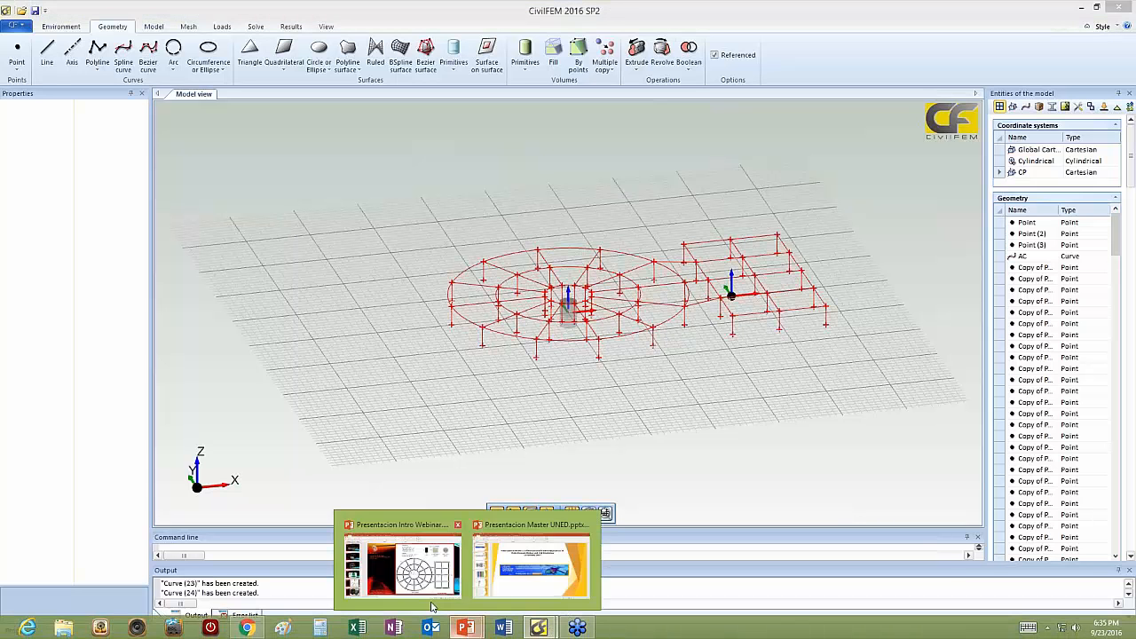
left_click(407, 568)
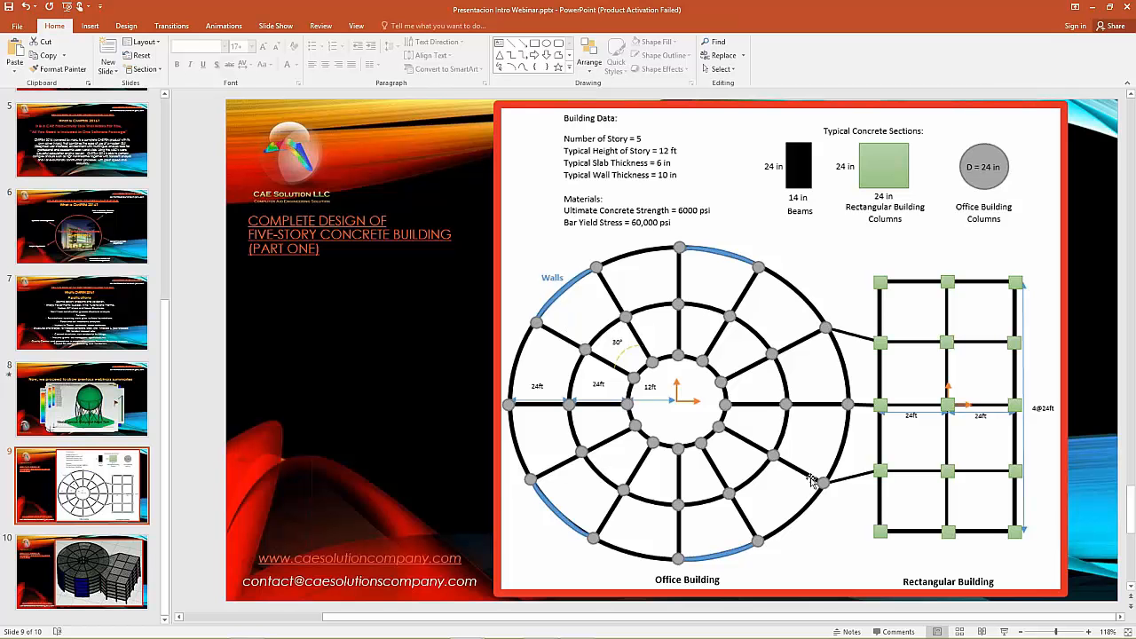
left_click(1093, 9)
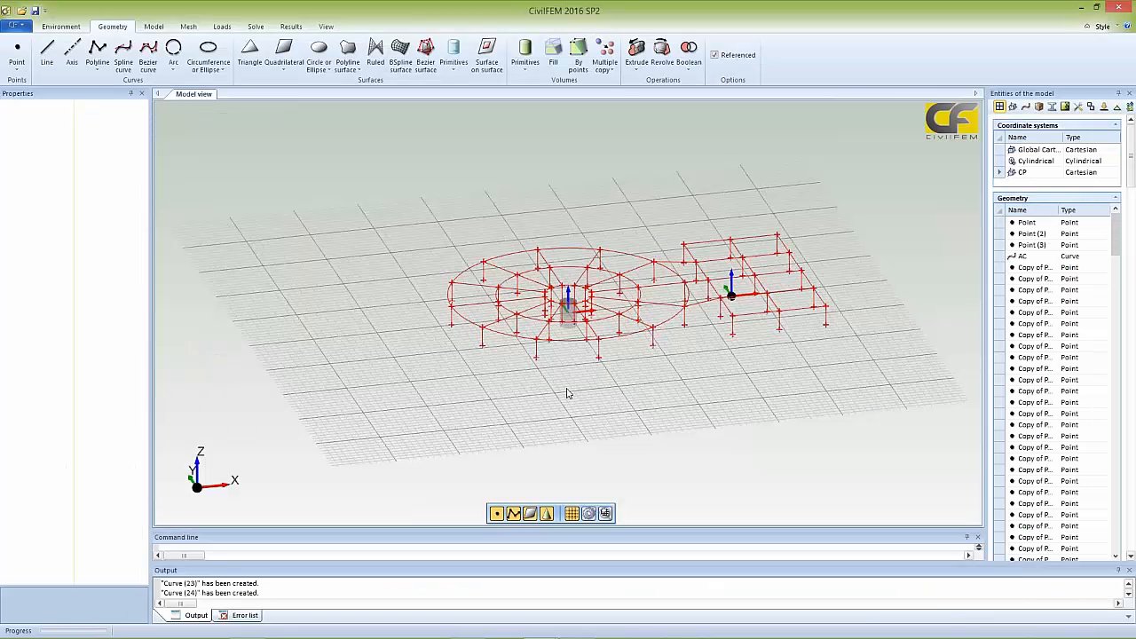
- Create a 60 ft radius P,P,R arc between outer-ring column bases Copy of Point (22) and (23), with Copy of Point (24) as auxiliary point
middle_click_drag(567, 388, 575, 421)
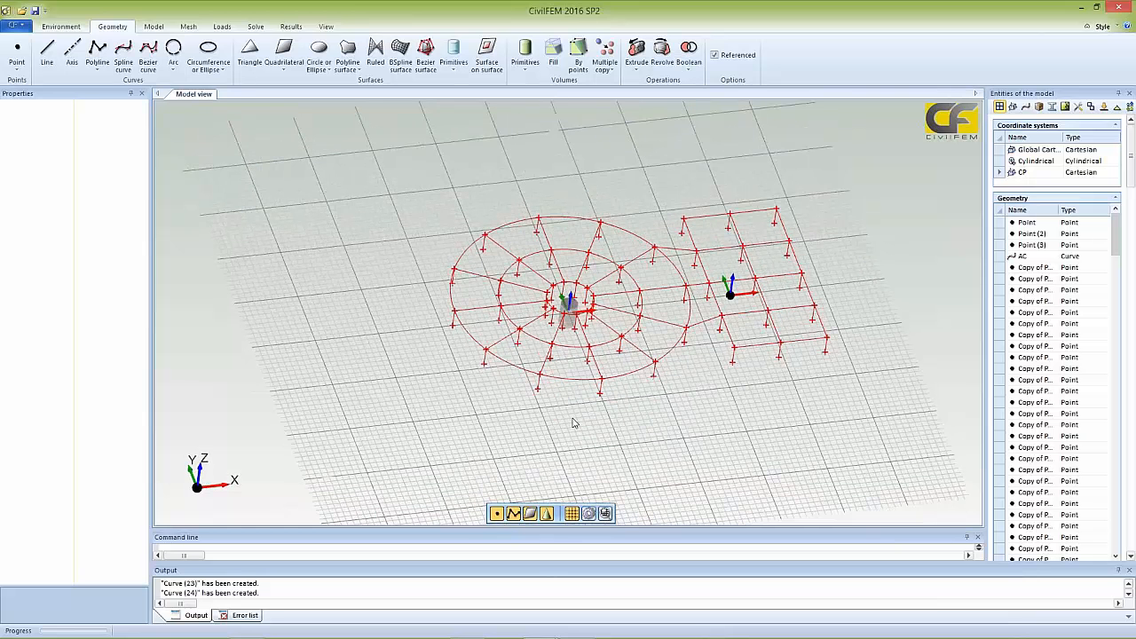
left_click(175, 76)
left_click(196, 100)
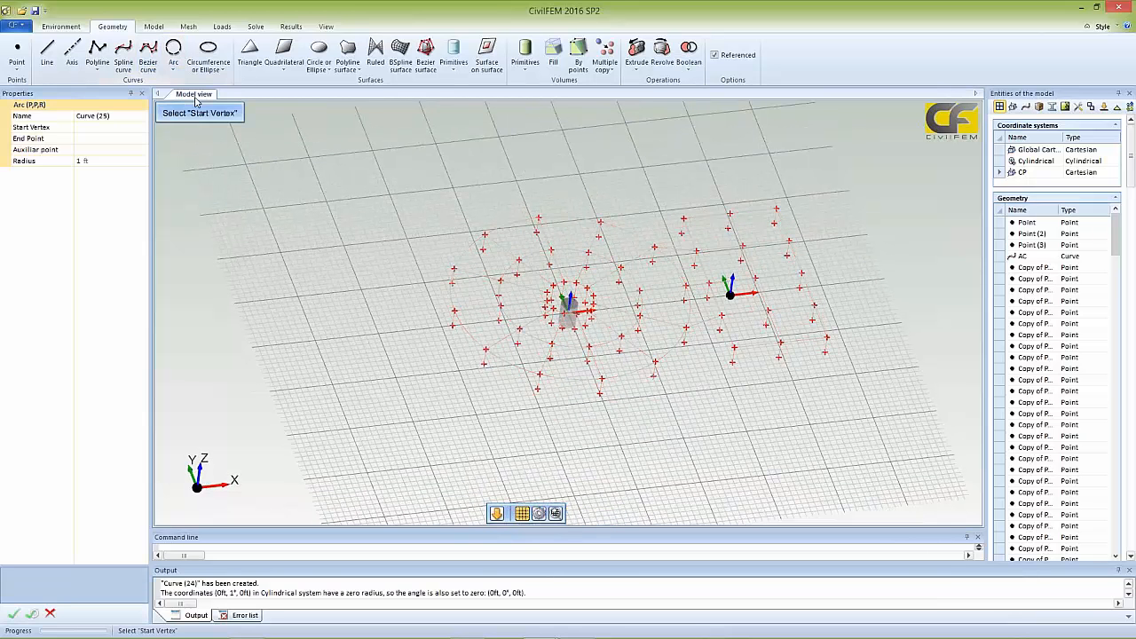
left_click(484, 364)
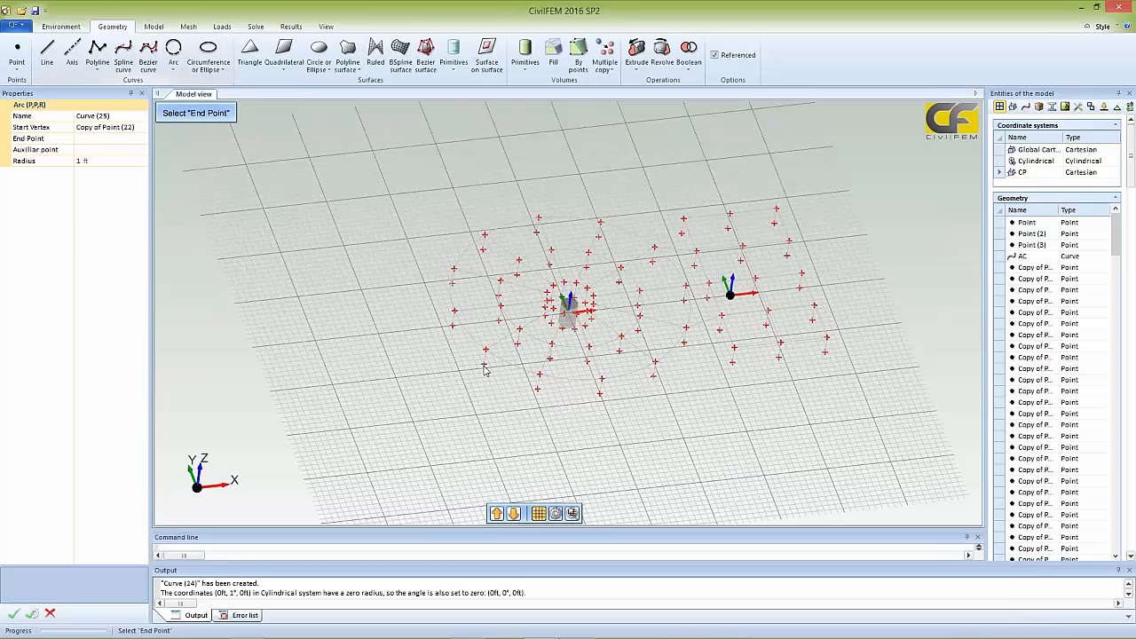
left_click(537, 387)
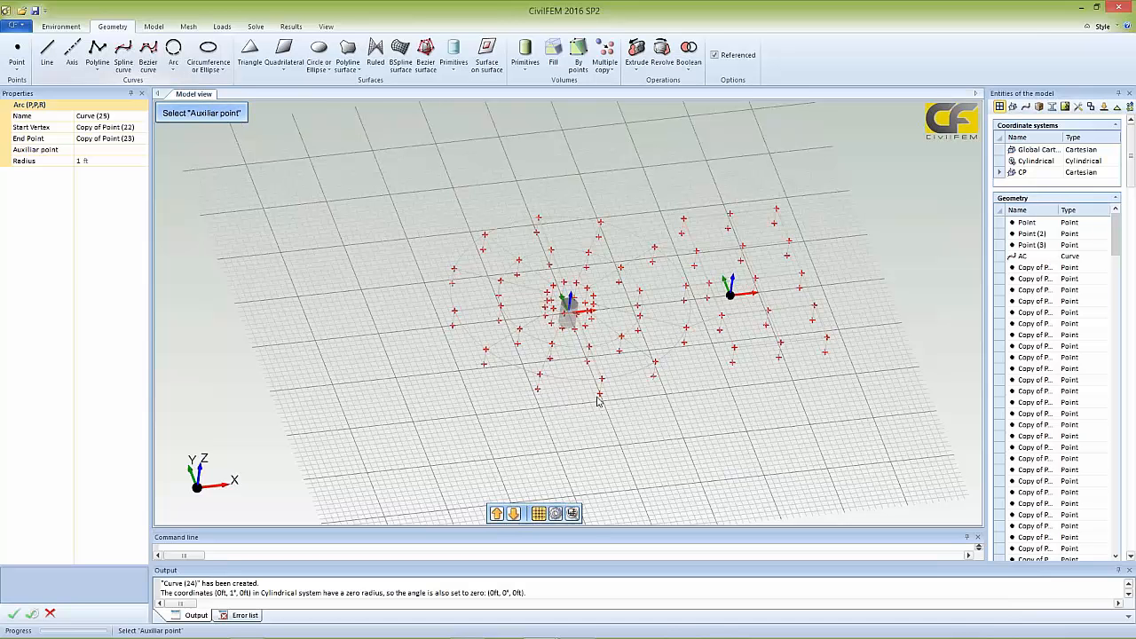
left_click(599, 399)
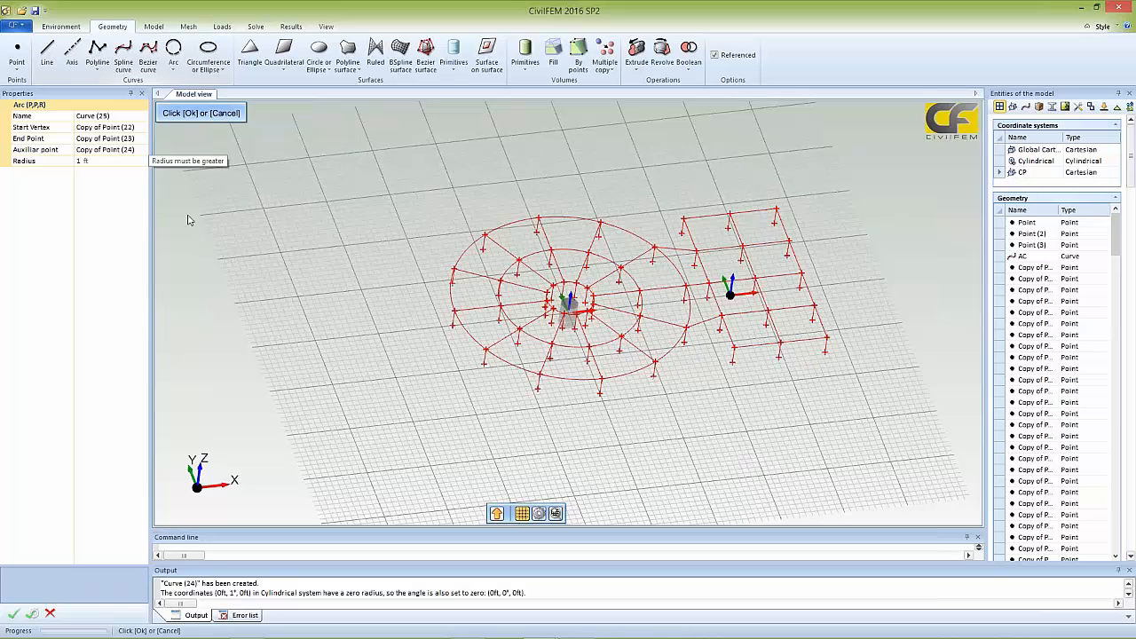
left_click(68, 162)
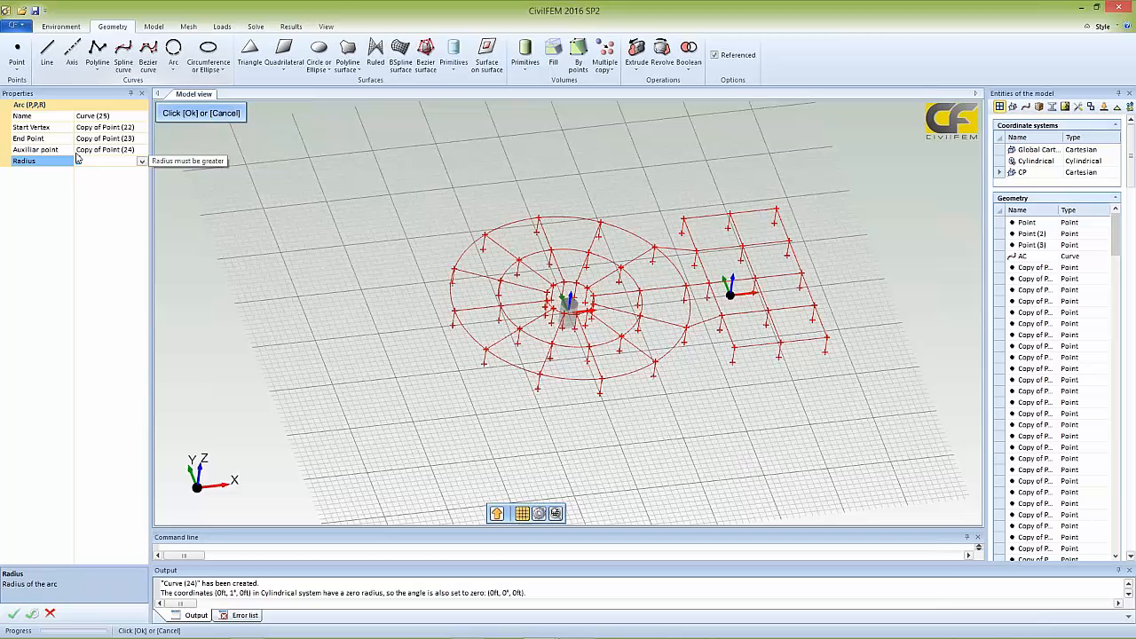
type("60")
left_click(15, 614)
left_click(495, 417)
- Create a 60 ft radius P,P,R arc between column bases Copy of Point (31) and (32), using Point (3) as auxiliary point
middle_click_drag(522, 410, 470, 327)
middle_click_drag(575, 421, 631, 404)
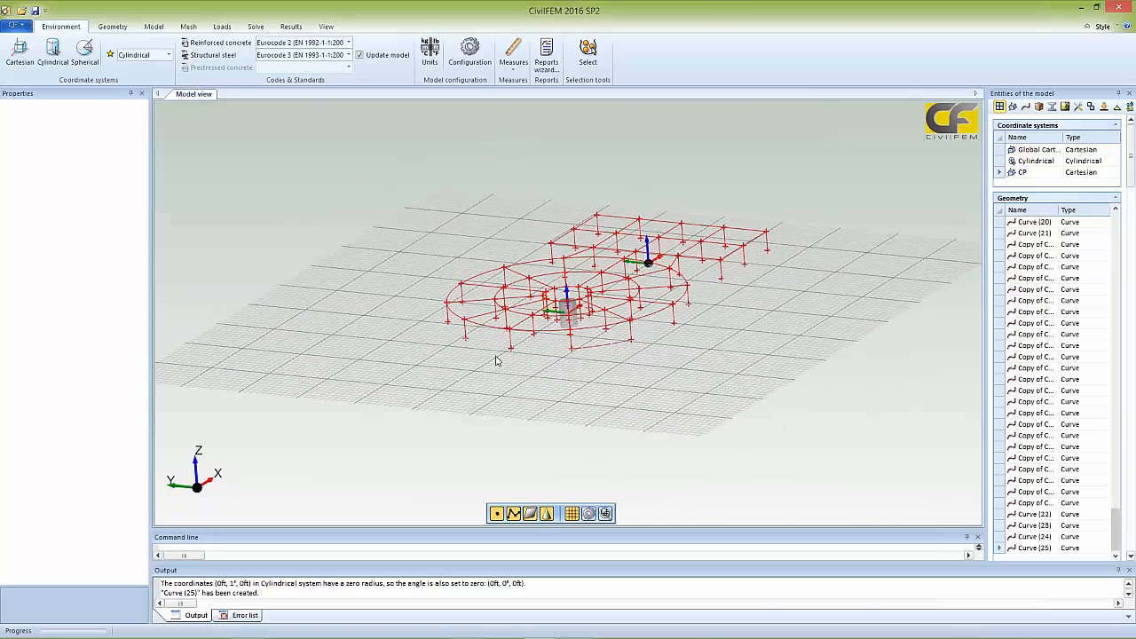
middle_click_drag(496, 360, 495, 381)
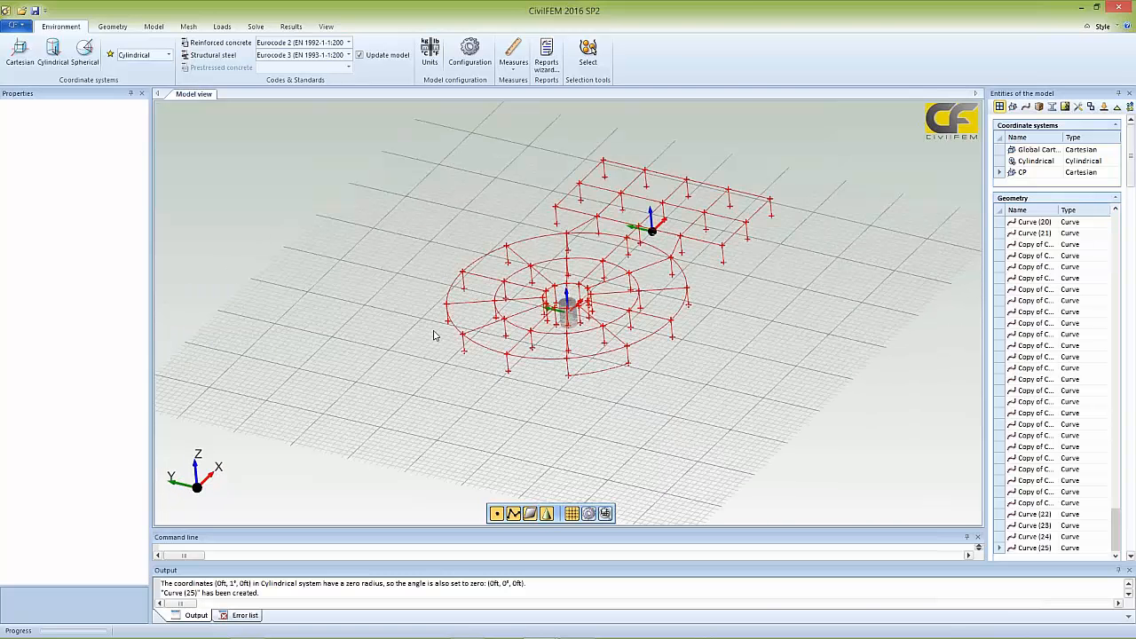
left_click(127, 29)
left_click(173, 64)
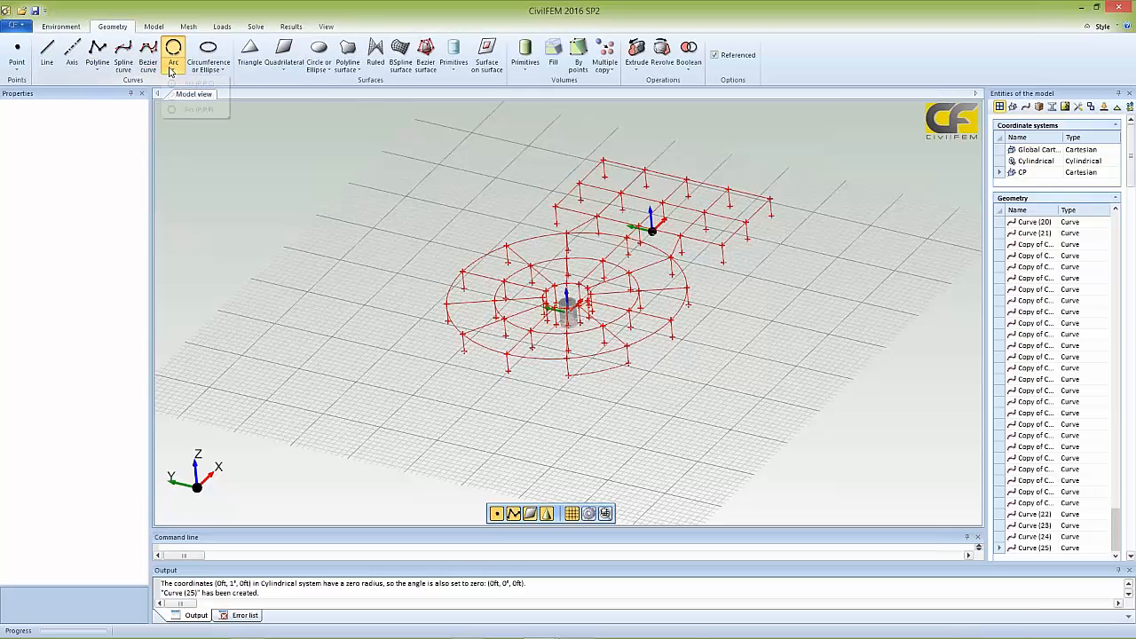
left_click(197, 96)
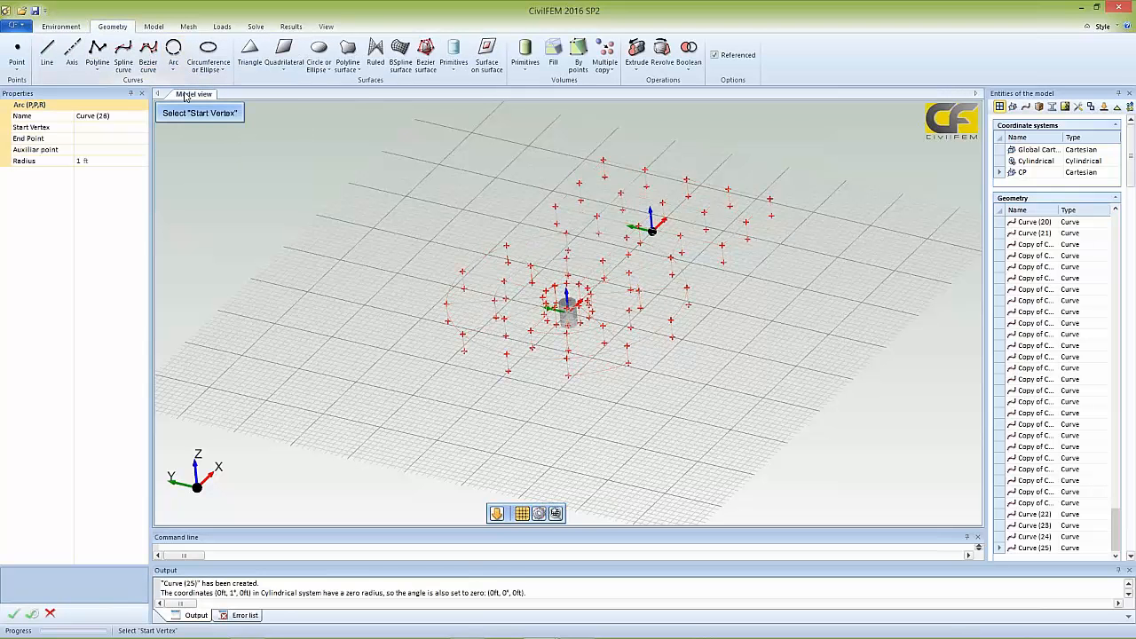
left_click(103, 130)
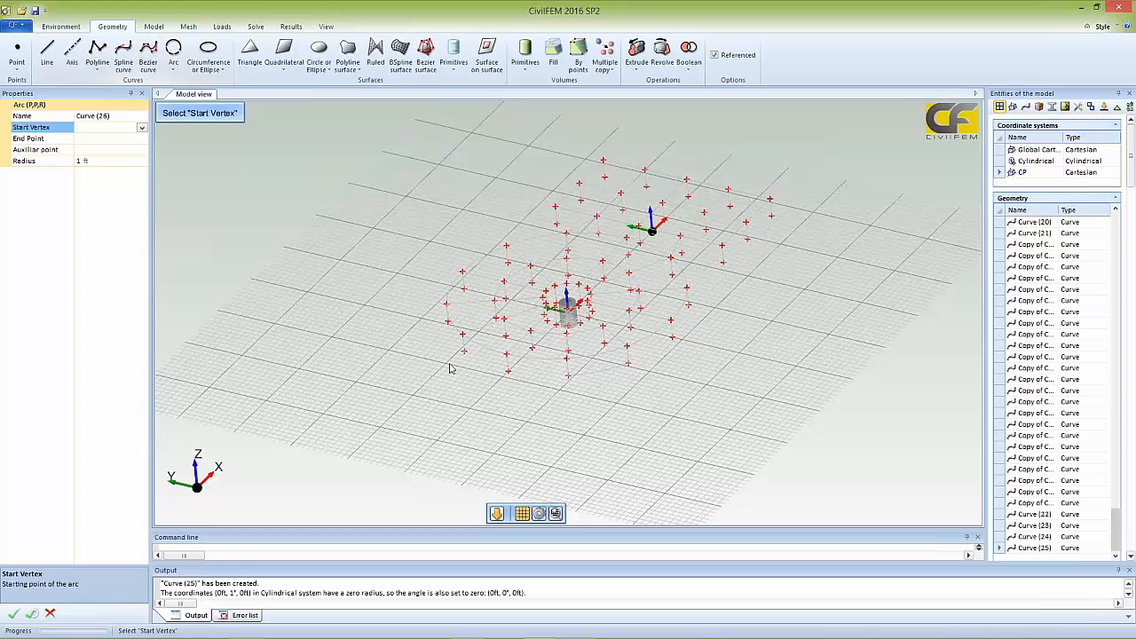
left_click(446, 322)
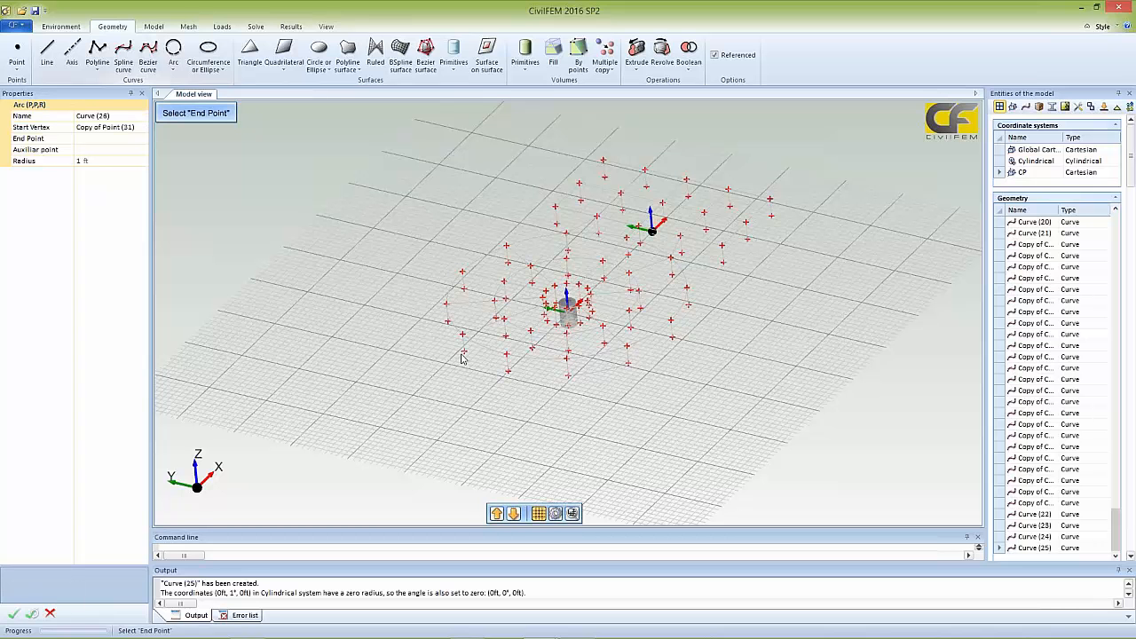
left_click(463, 353)
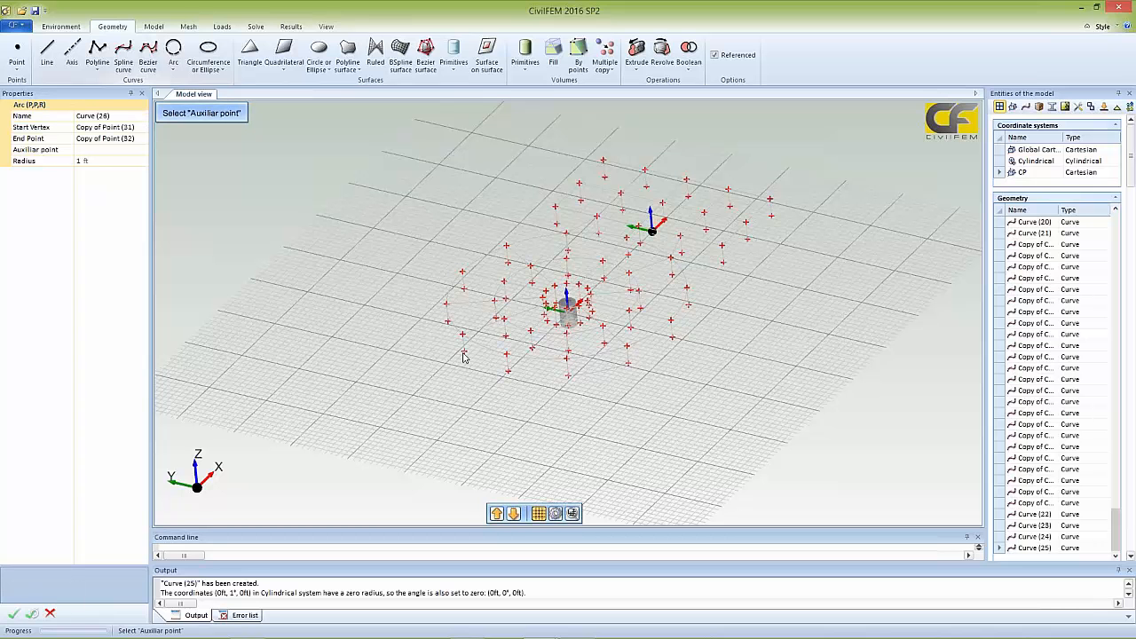
left_click(507, 375)
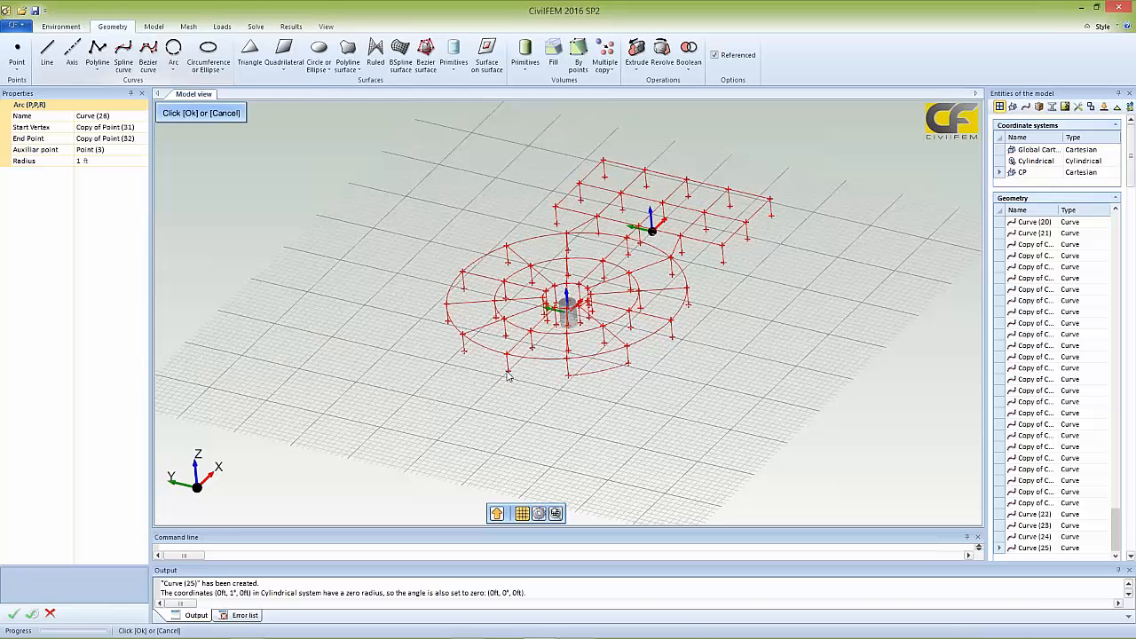
left_click(91, 161)
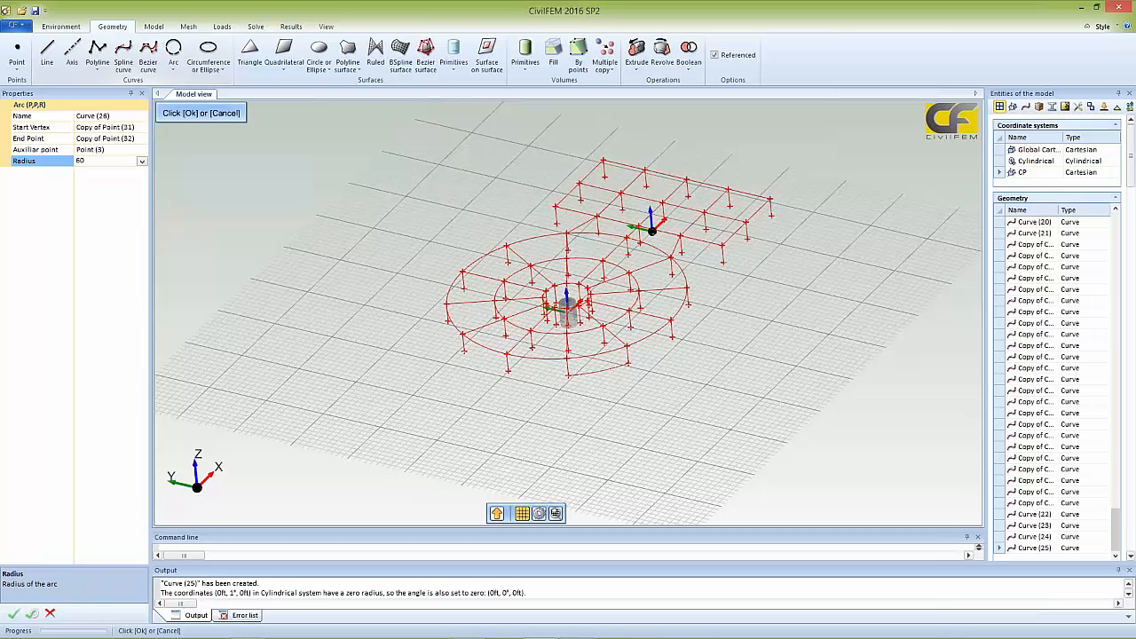
left_click(32, 614)
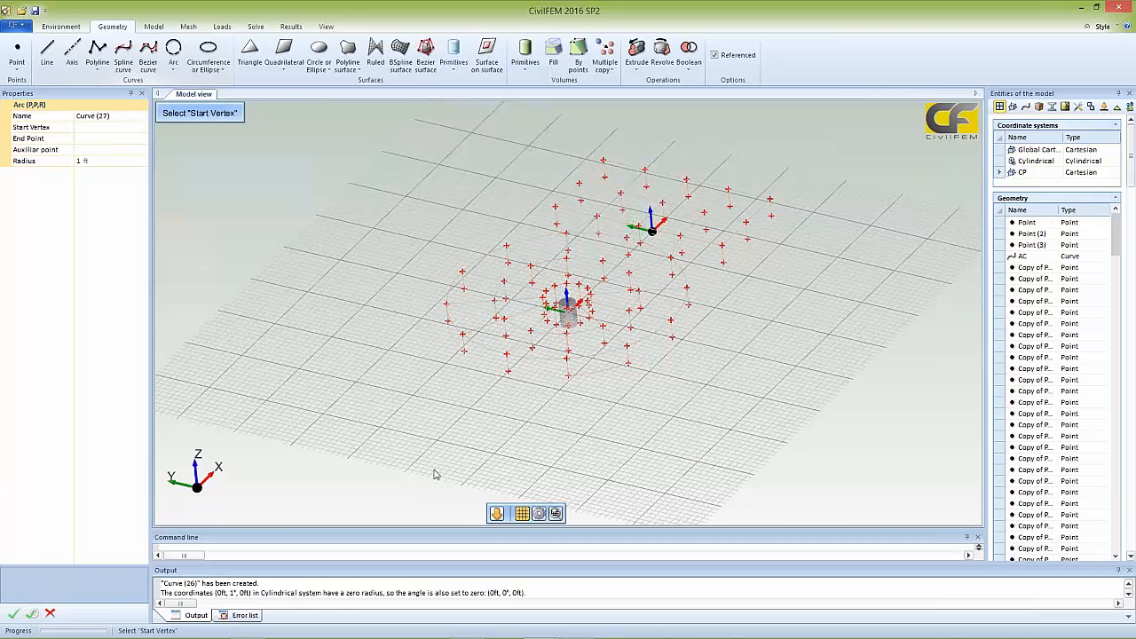
- Create a 60 ft radius P,P,R arc between column bases Copy of Point (29) and (30), using Copy of Point (31) as auxiliary point
middle_click_drag(484, 417, 630, 424)
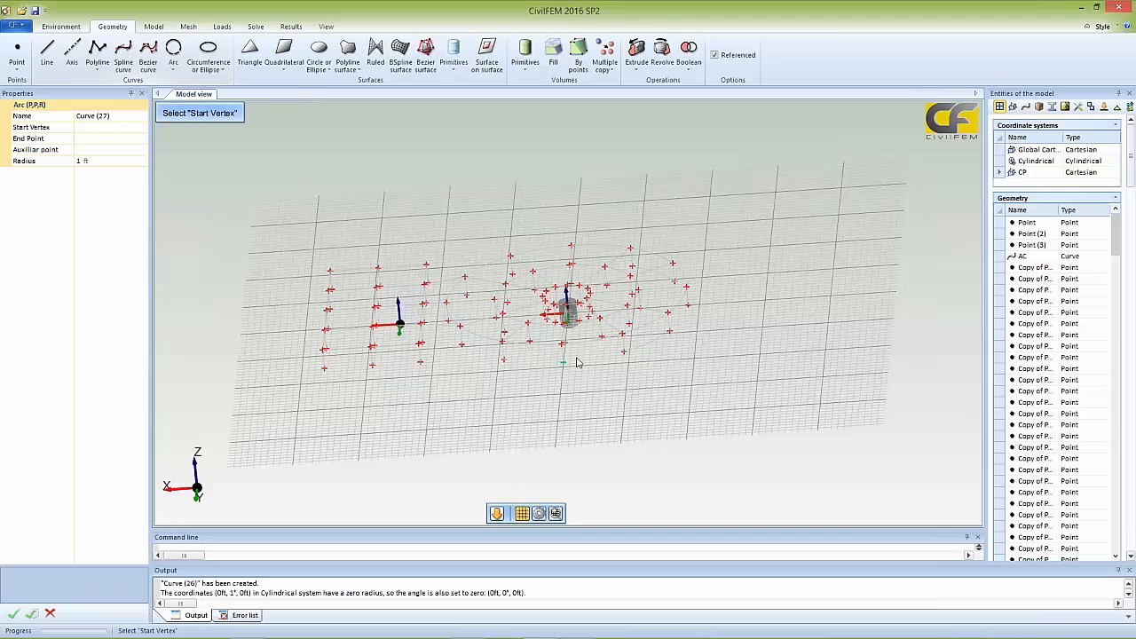
middle_click_drag(537, 380, 532, 404)
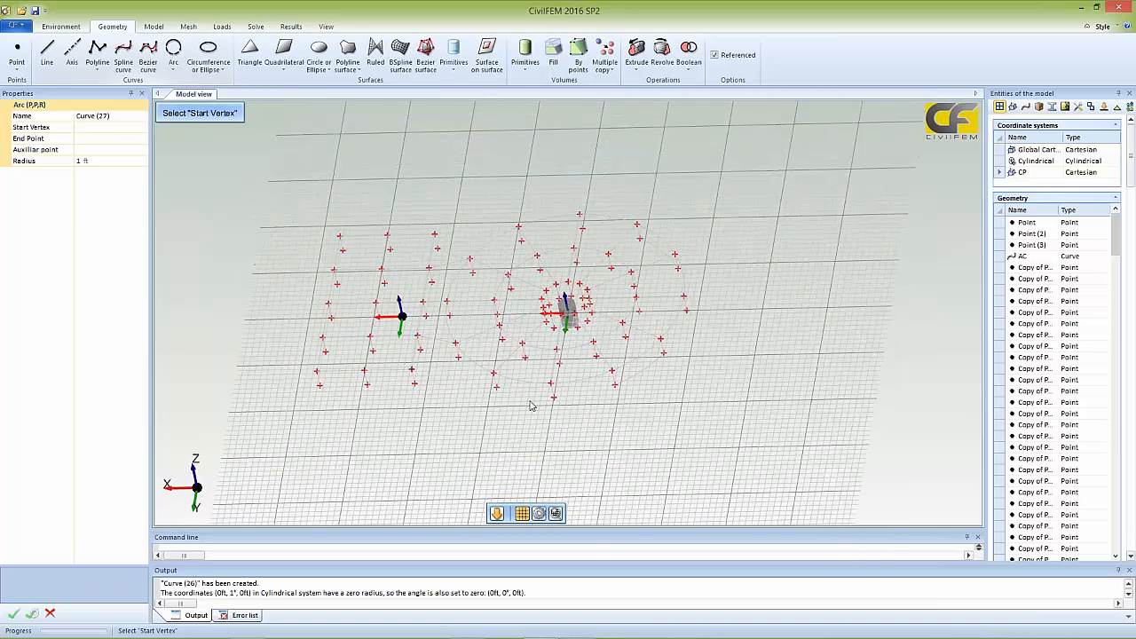
left_click(86, 131)
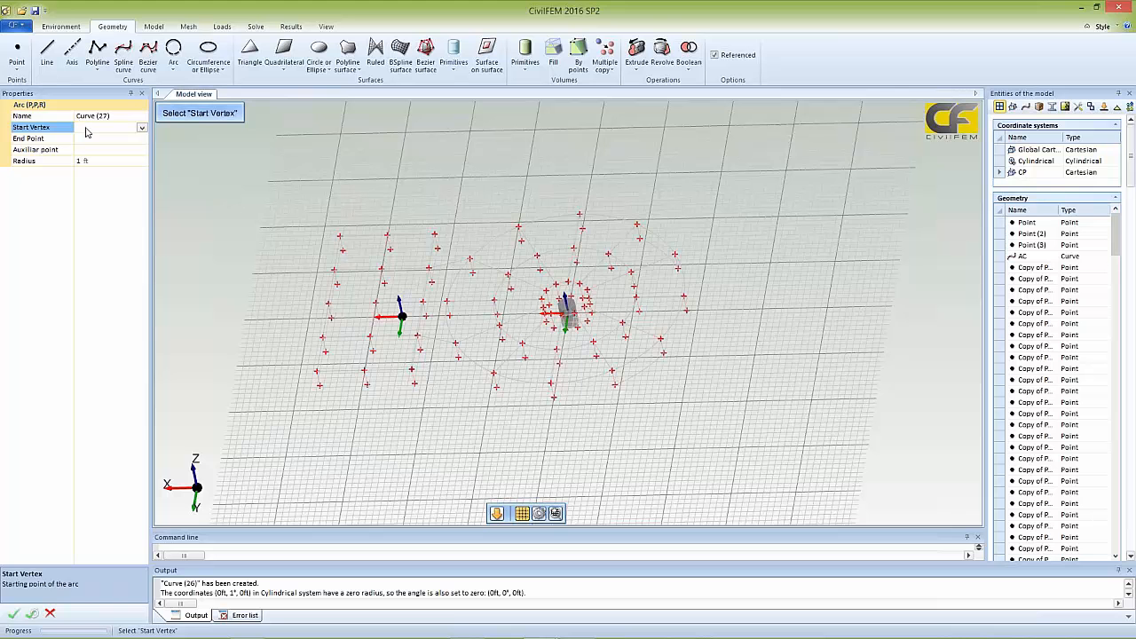
left_click(496, 390)
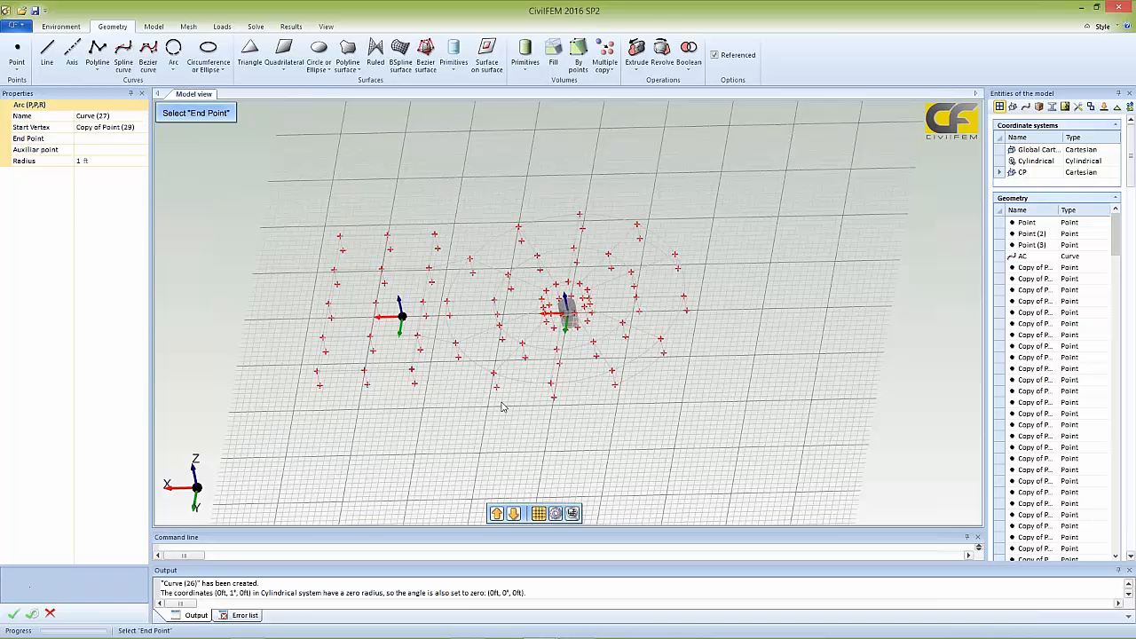
left_click(555, 402)
left_click(619, 391)
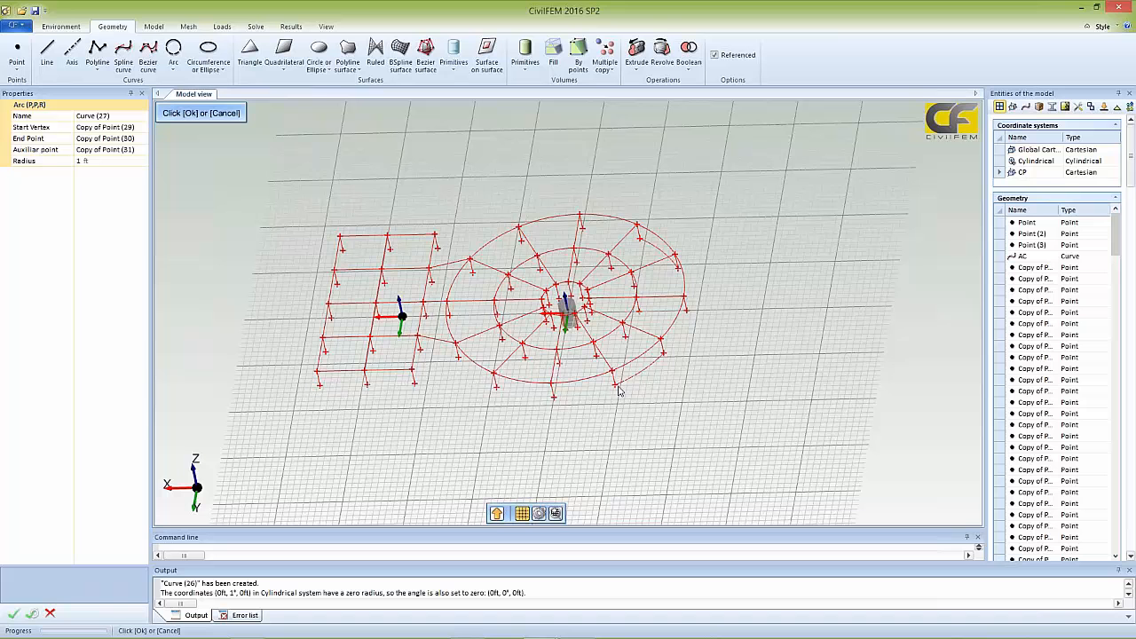
left_click(79, 161)
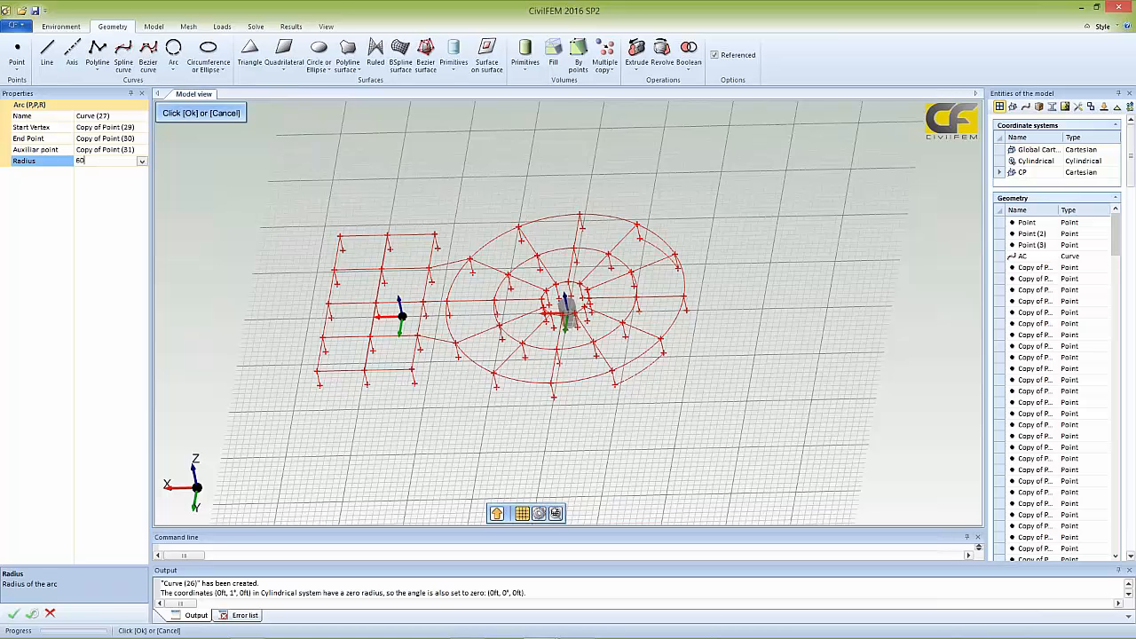
left_click(13, 614)
left_click(546, 427)
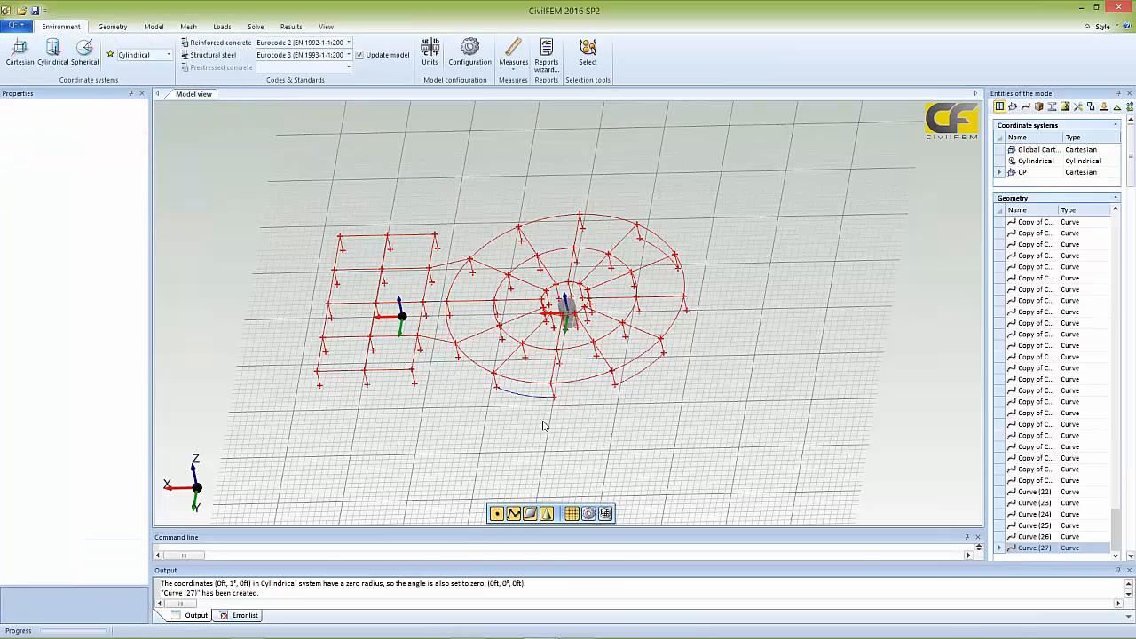
middle_click_drag(529, 419, 545, 400)
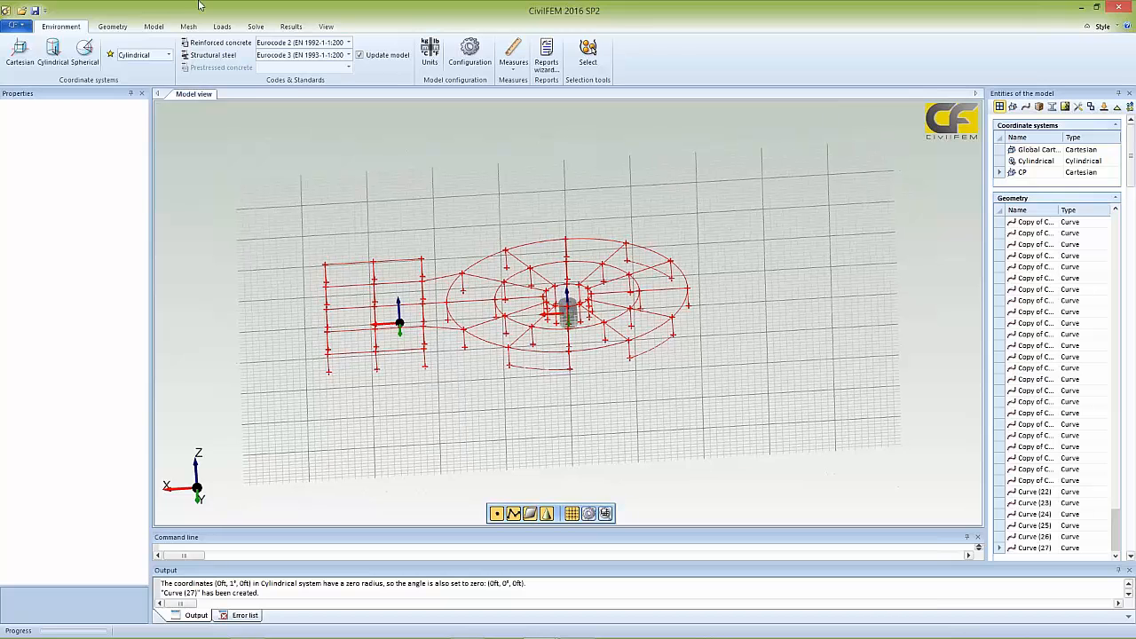
- Create a by-curves wall surface bounded by base arc Curve (27), its two columns and the outer-ring beam arc above
left_click(113, 27)
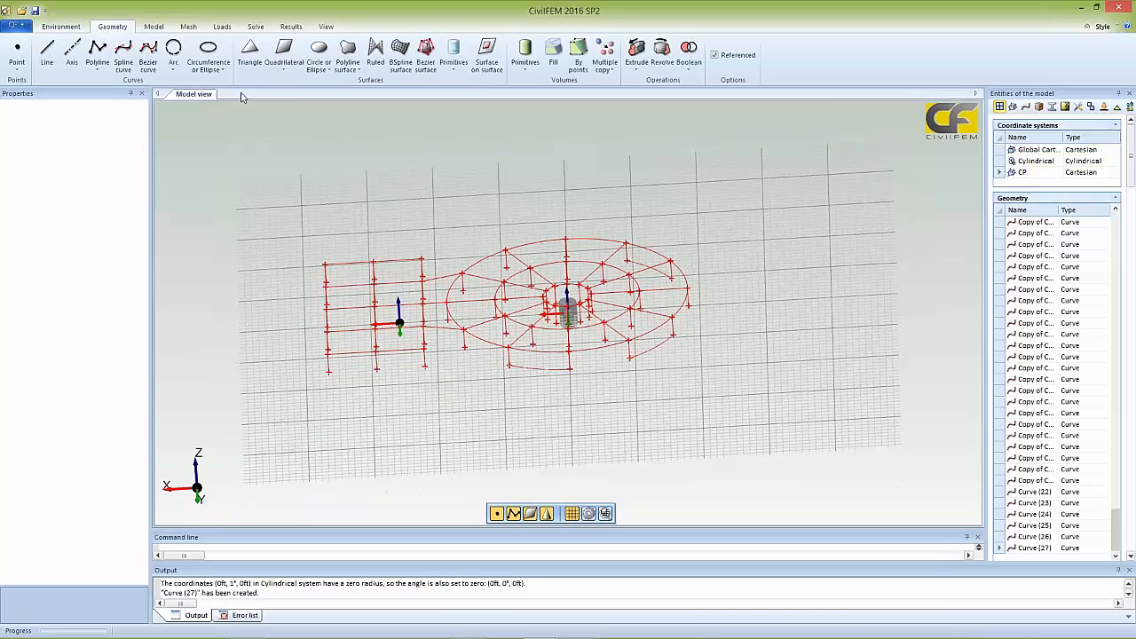
left_click(357, 73)
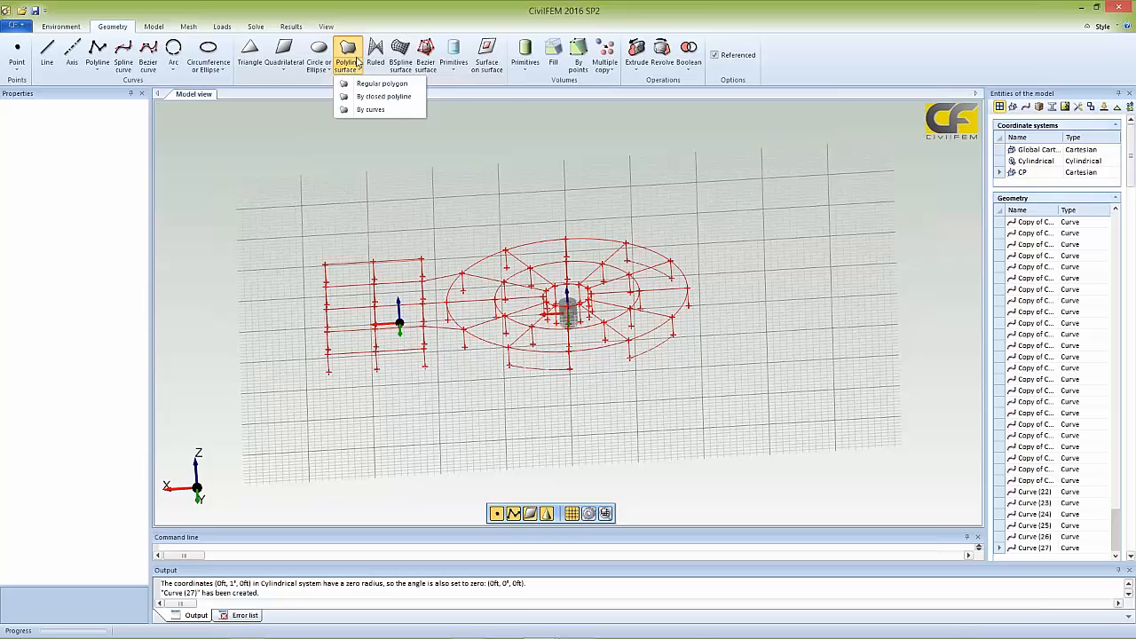
left_click(372, 110)
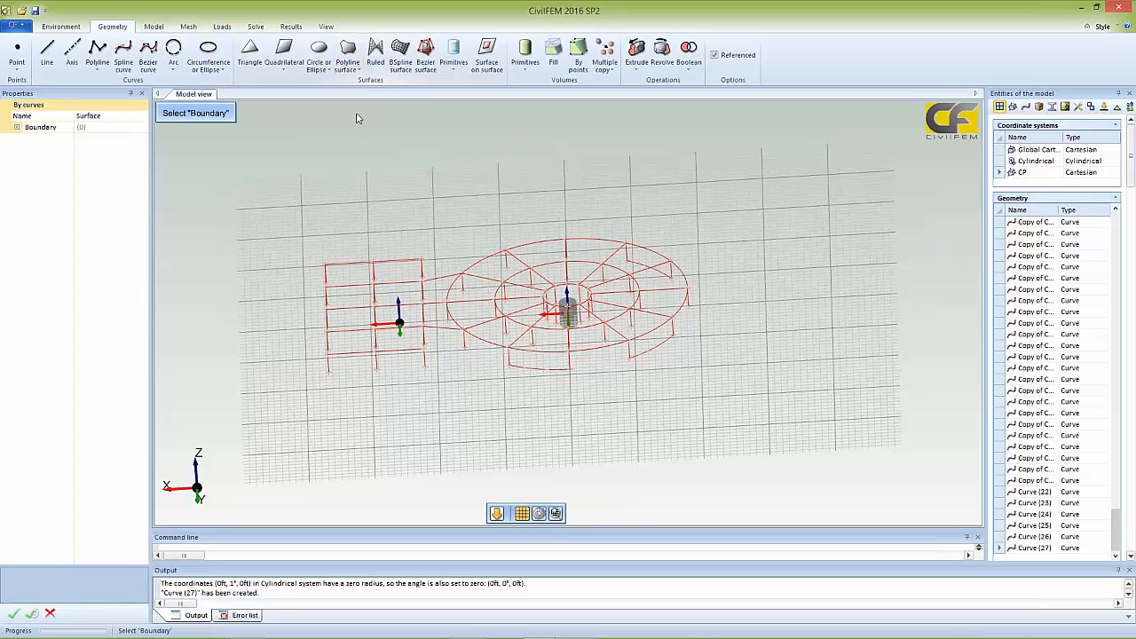
left_click(88, 128)
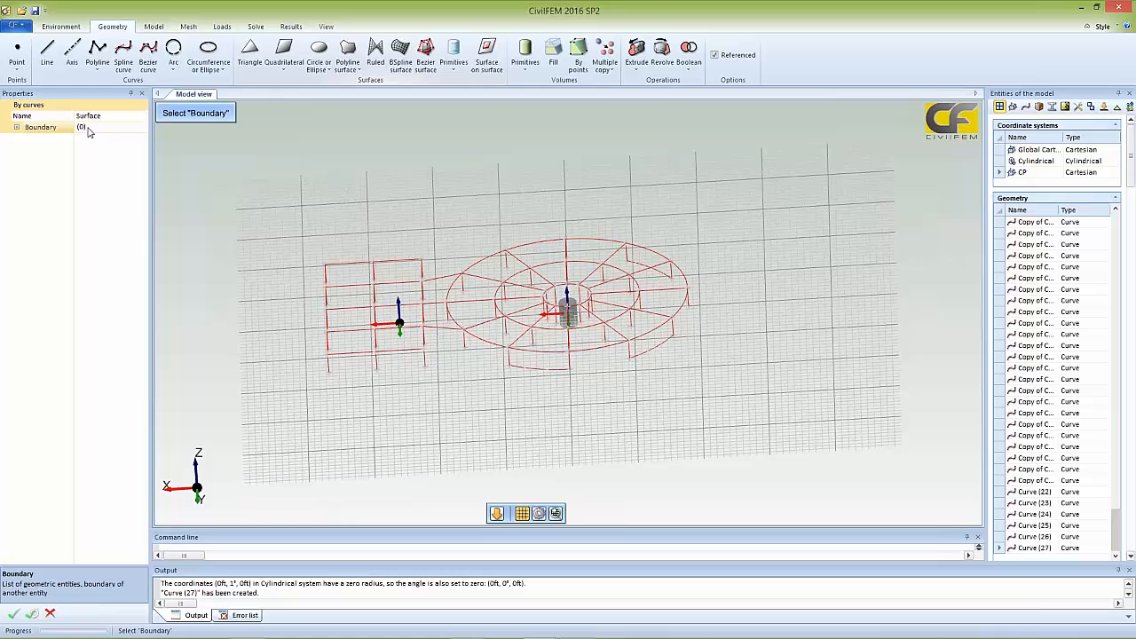
left_click(525, 367)
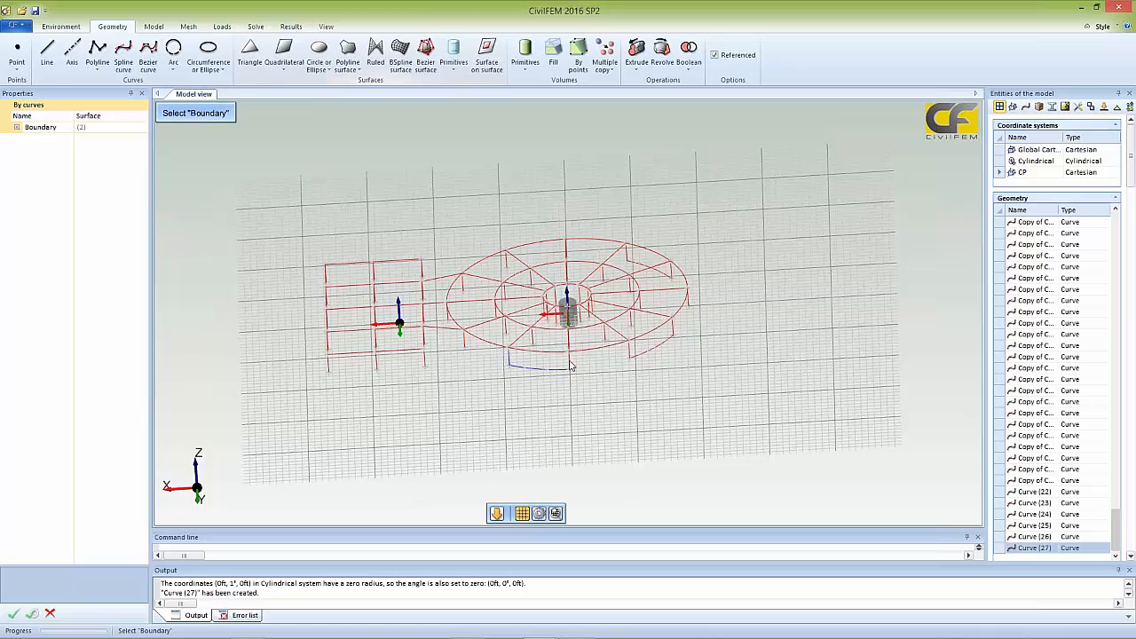
middle_click_drag(581, 376, 557, 373)
left_click(533, 365)
left_click(512, 356)
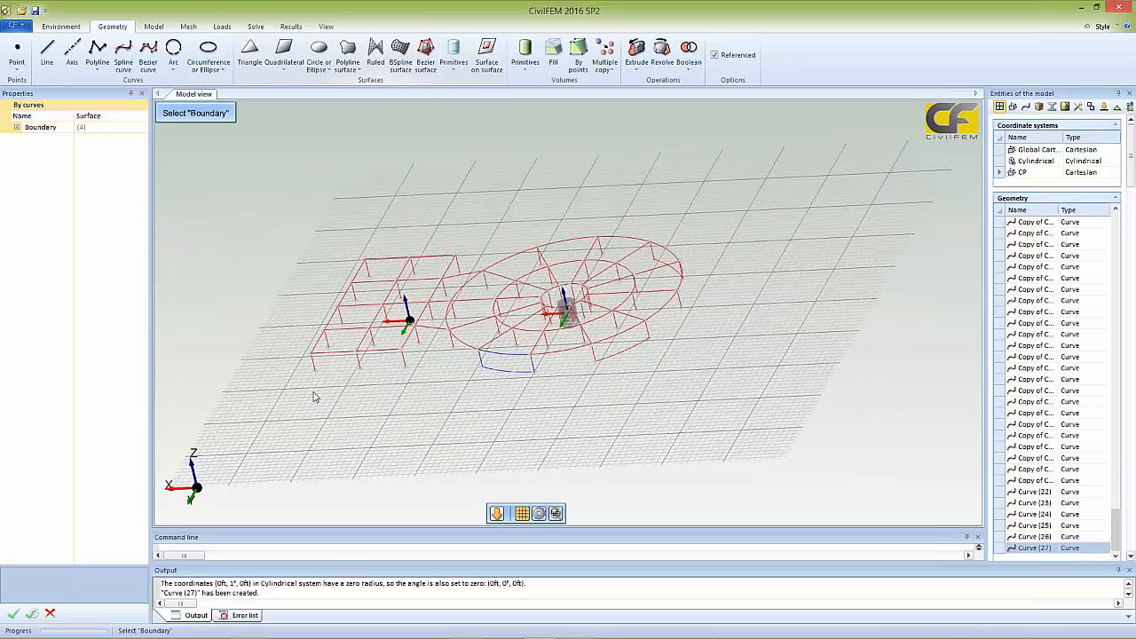
left_click(31, 614)
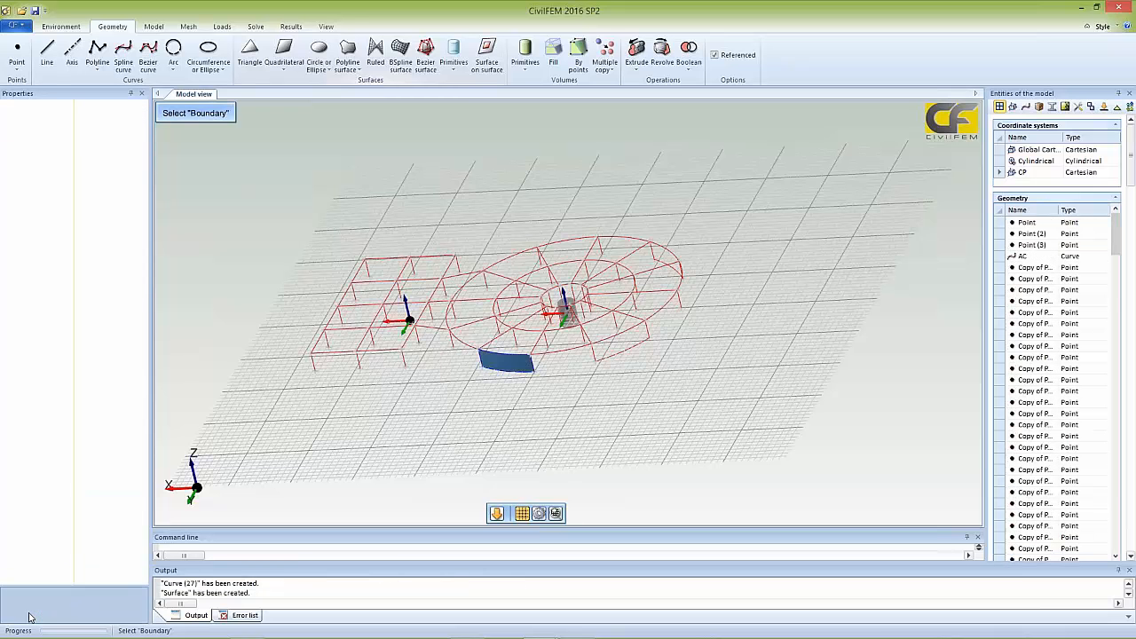
- Create a second curved wall surface from the next base arc, its two columns and the outer-ring arc Copy of Curve (67)
middle_click_drag(493, 415, 486, 390)
middle_click_drag(561, 397, 507, 358)
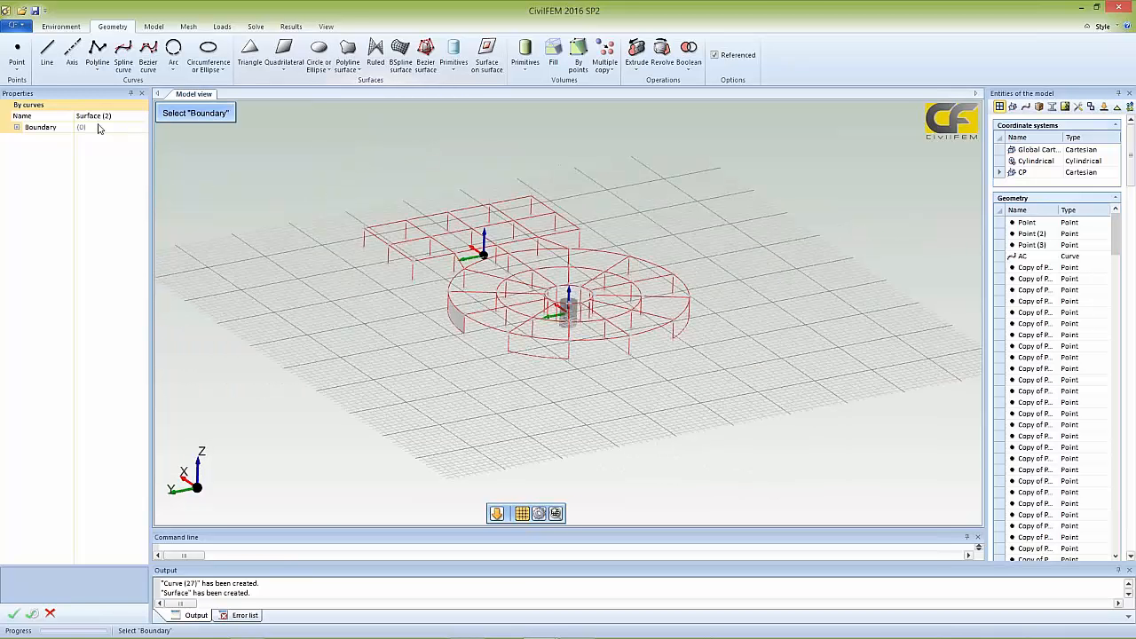
left_click(42, 127)
left_click(532, 357)
left_click(539, 339)
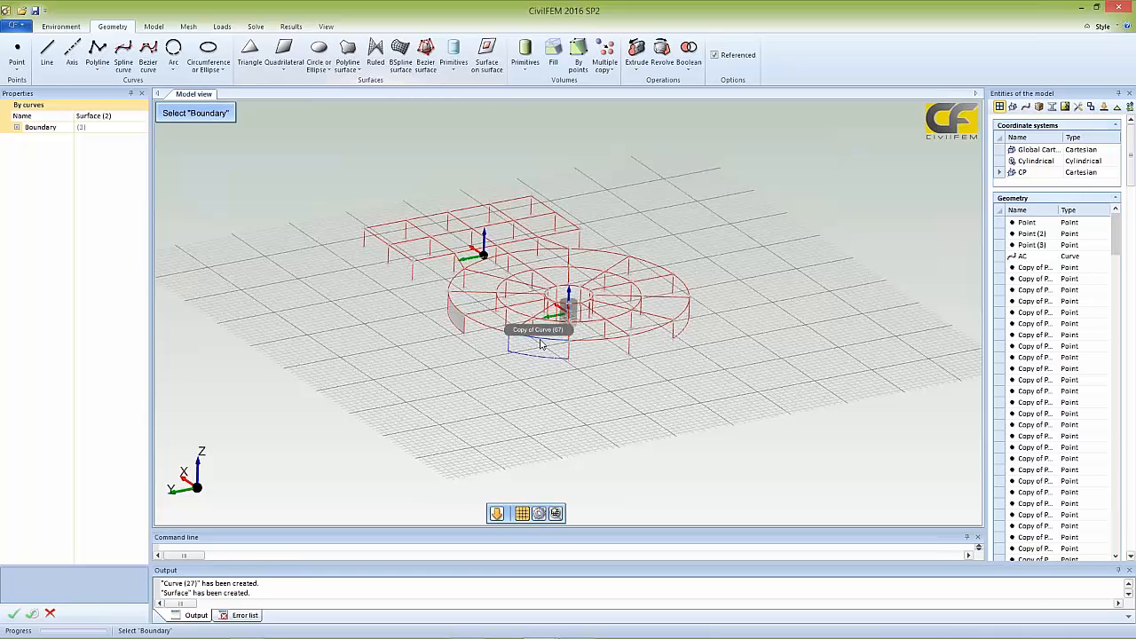
left_click(569, 349)
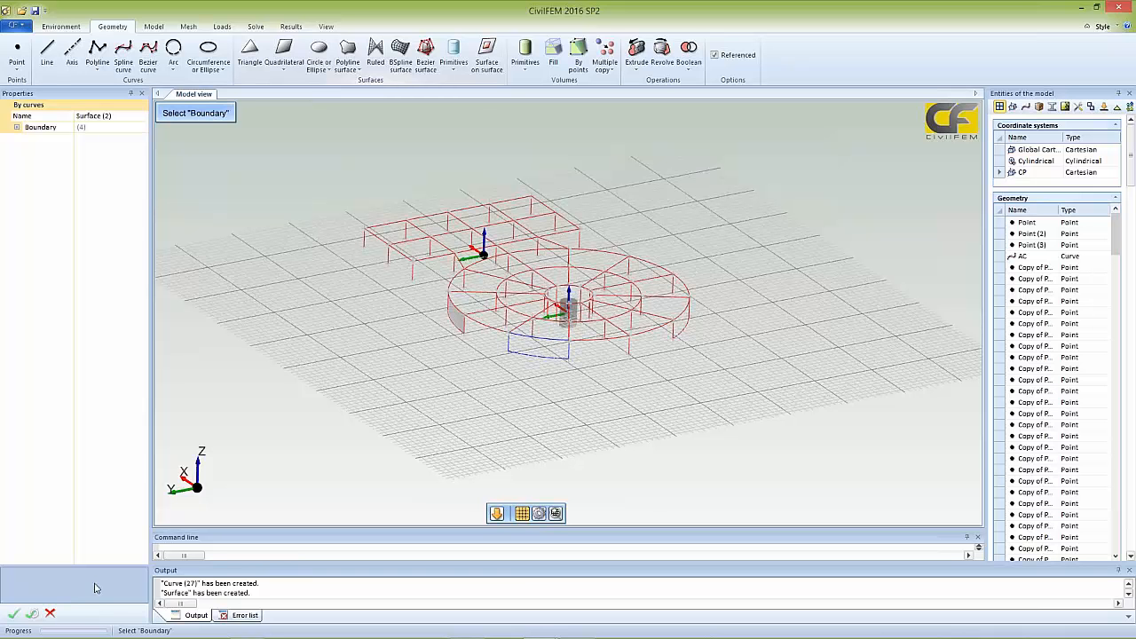
left_click(32, 613)
- Create the third curved wall surface from the remaining base arc, its two columns and the beam arc above it
middle_click_drag(422, 464, 342, 376)
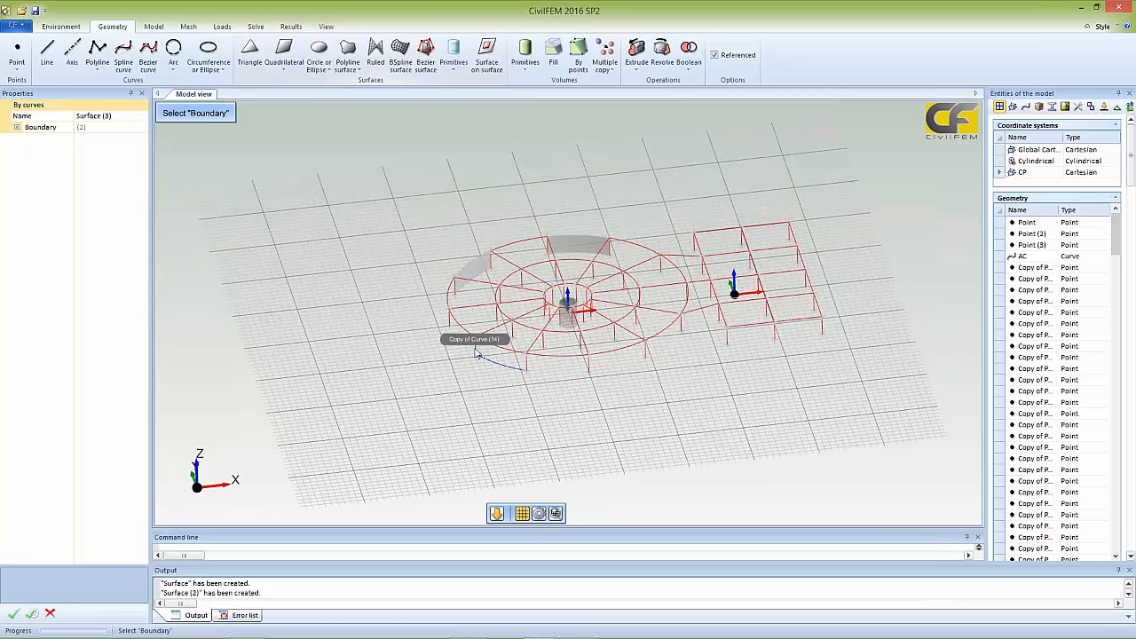
left_click(524, 362)
left_click(526, 362)
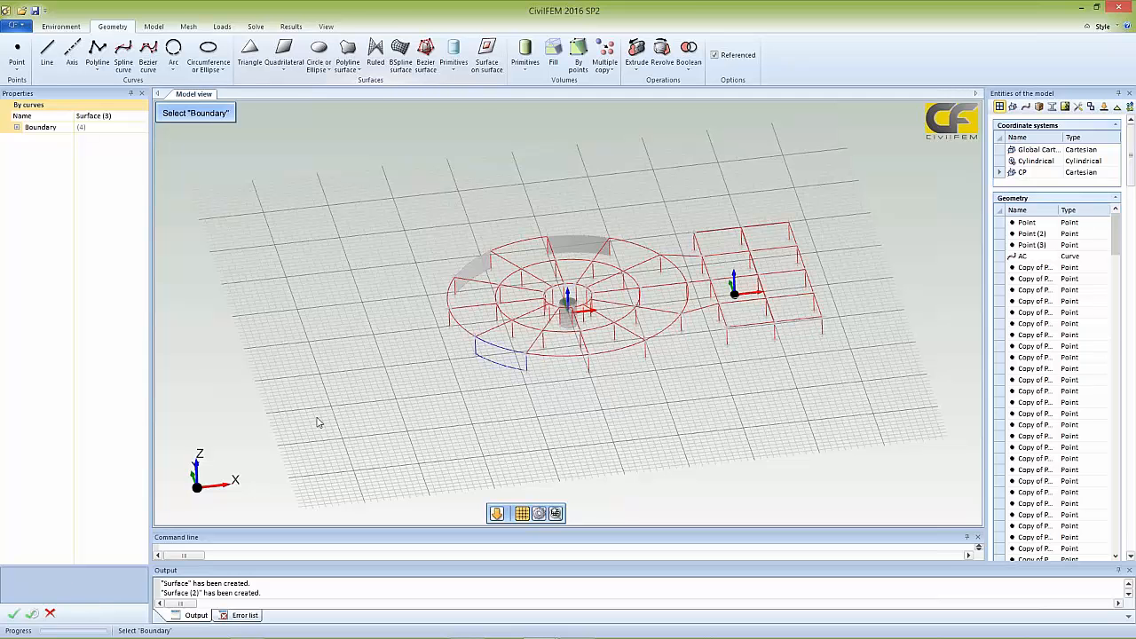
left_click(14, 614)
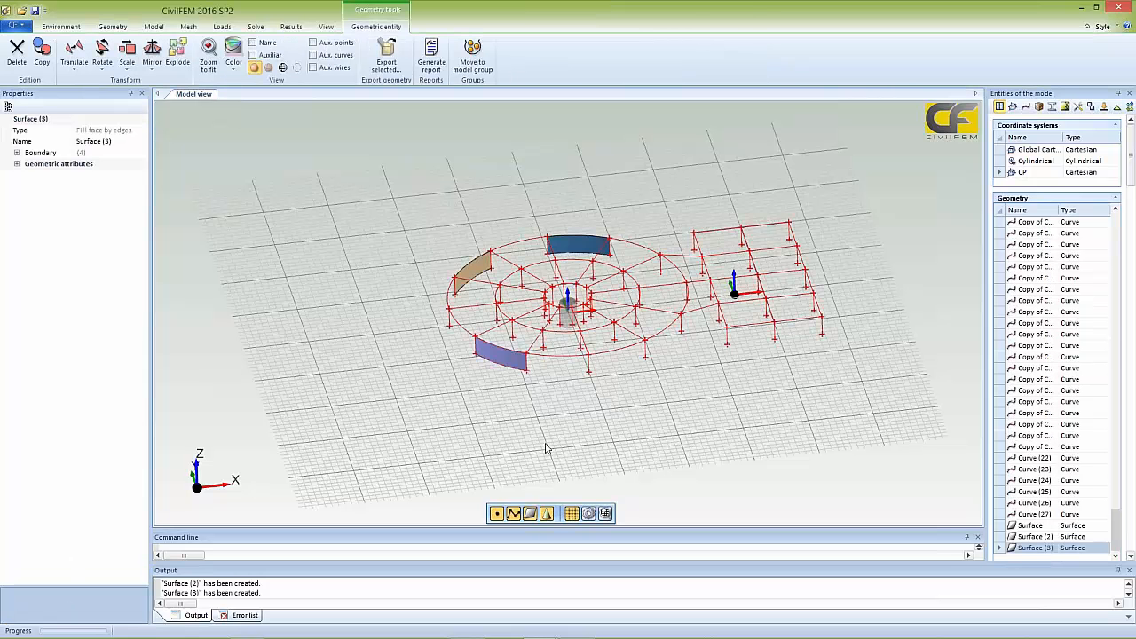
- Create a by-curves floor surface in the outer-ring bay above the third wall, bounded by two radial beams and two ring arcs
middle_click_drag(536, 440, 473, 358)
left_click(219, 123)
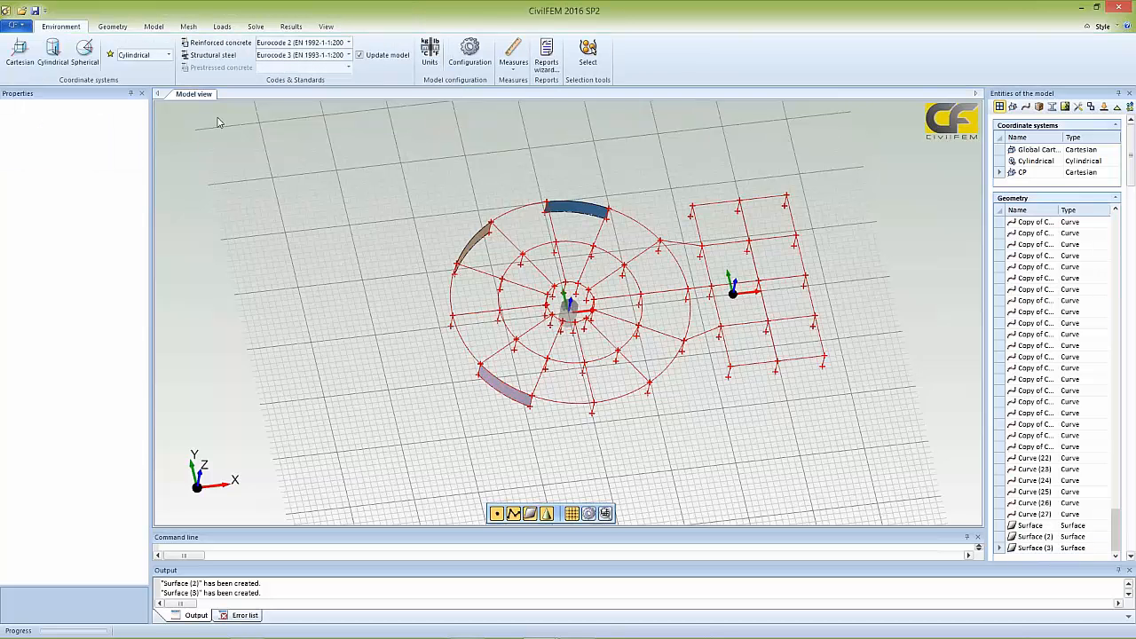
left_click(113, 28)
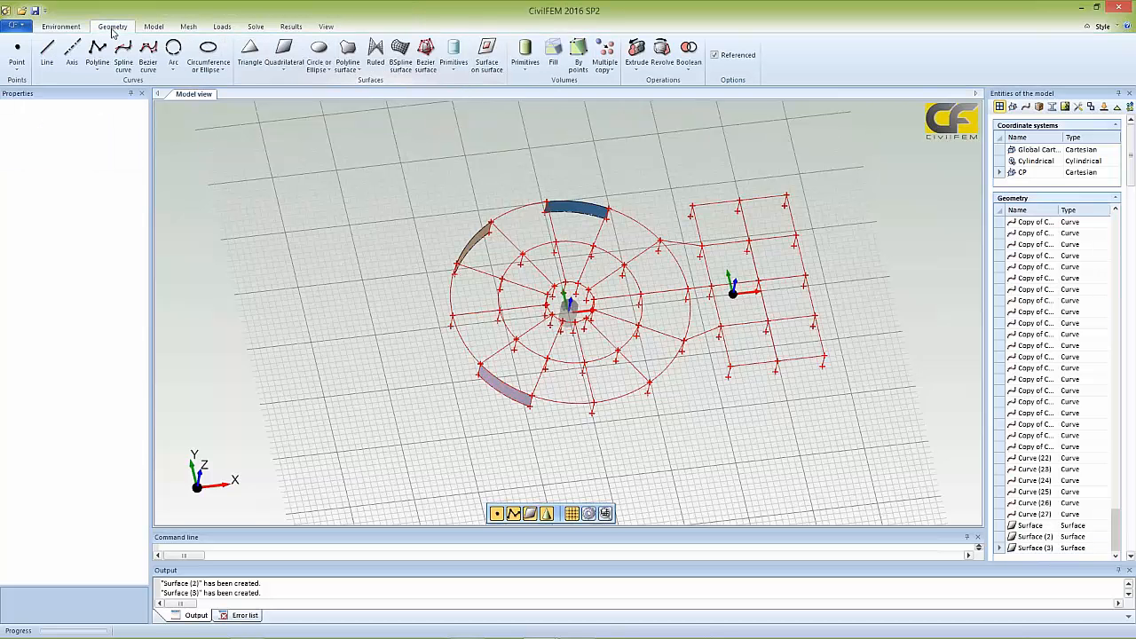
left_click(347, 64)
left_click(373, 109)
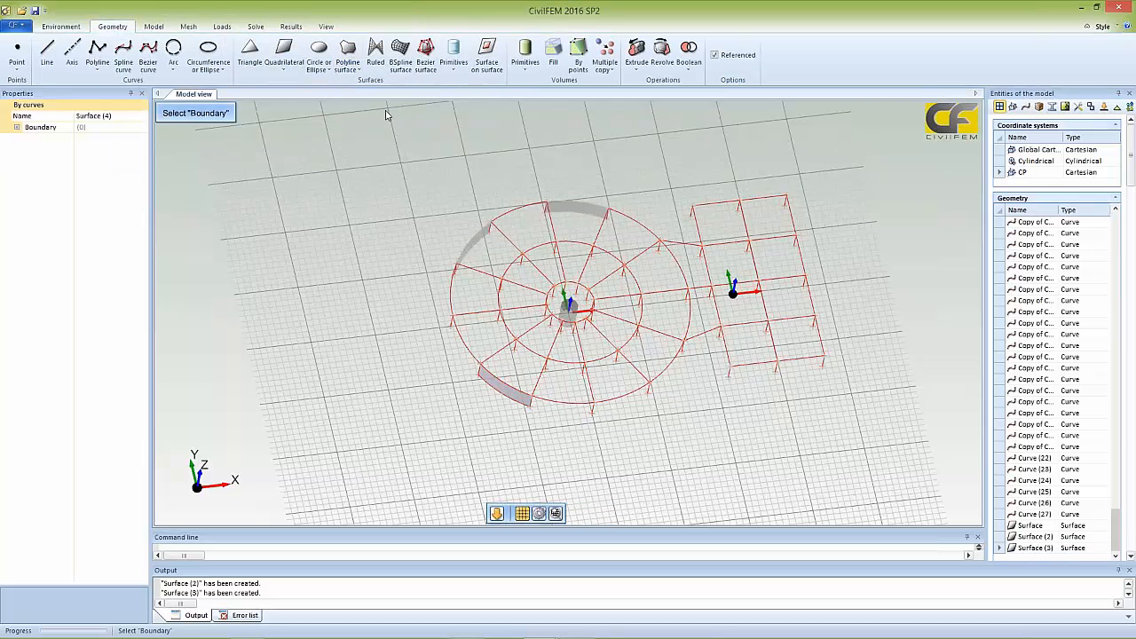
left_click(492, 356)
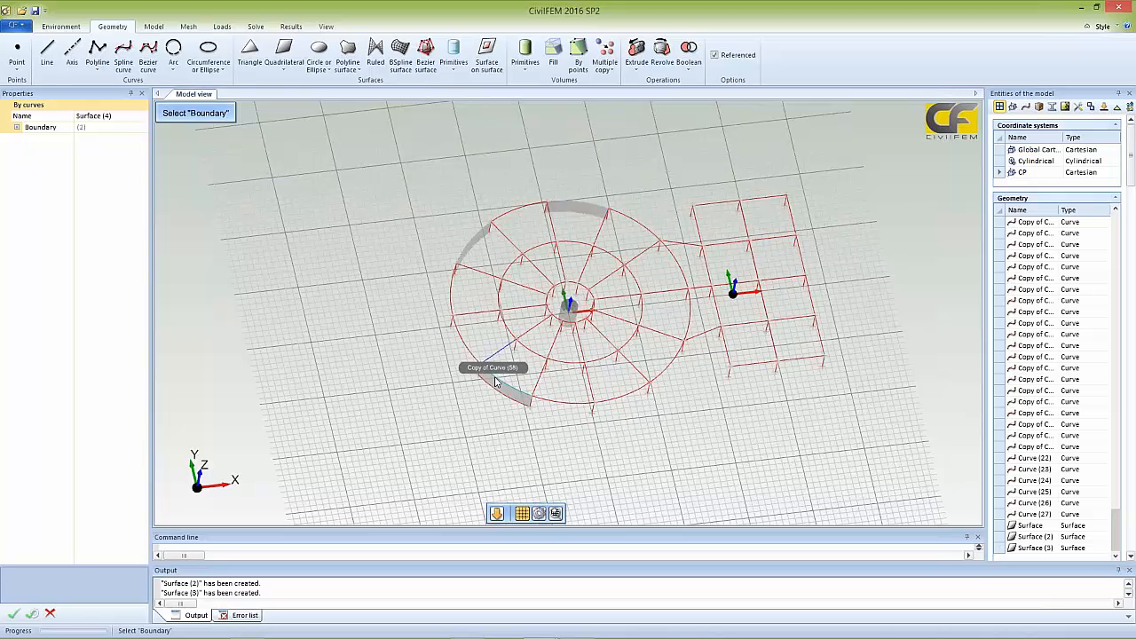
left_click(495, 377)
left_click(536, 381)
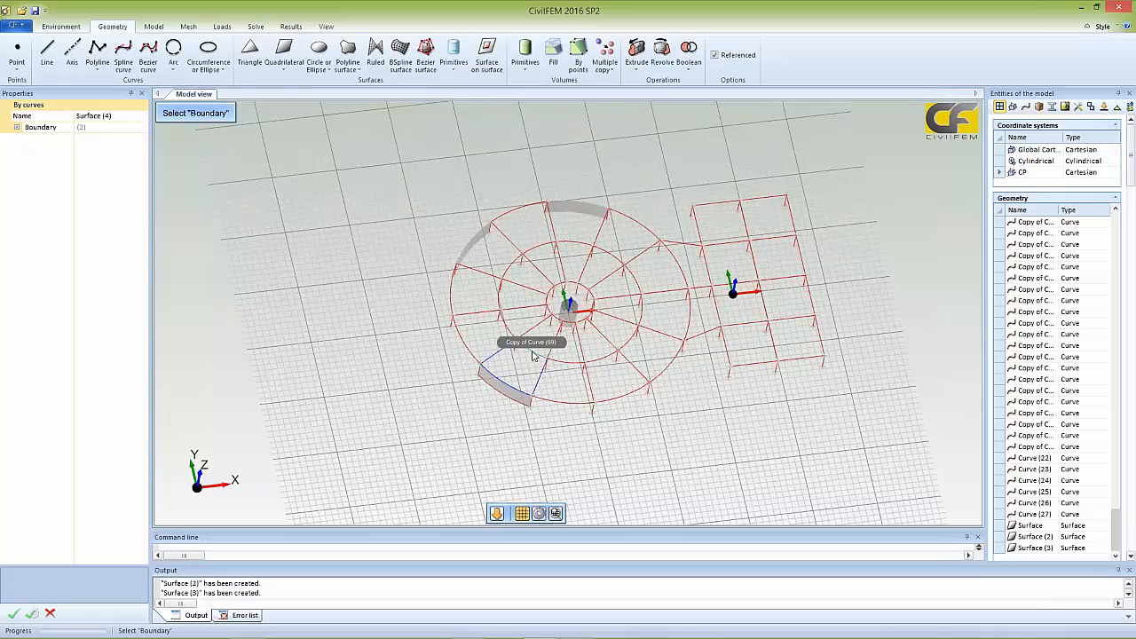
left_click(531, 355)
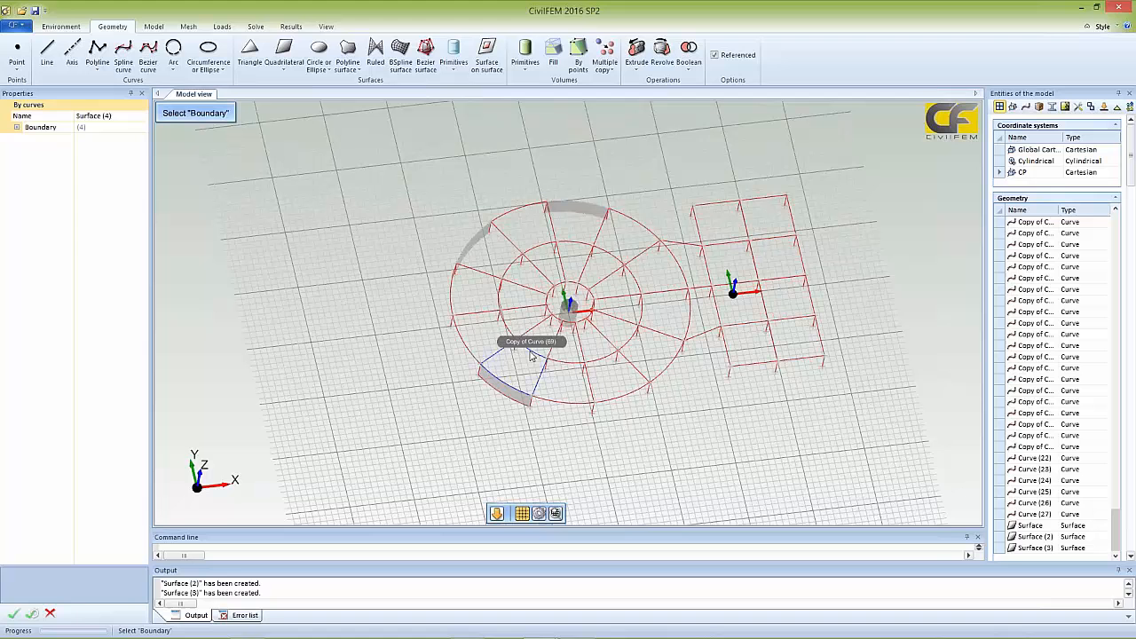
left_click(33, 615)
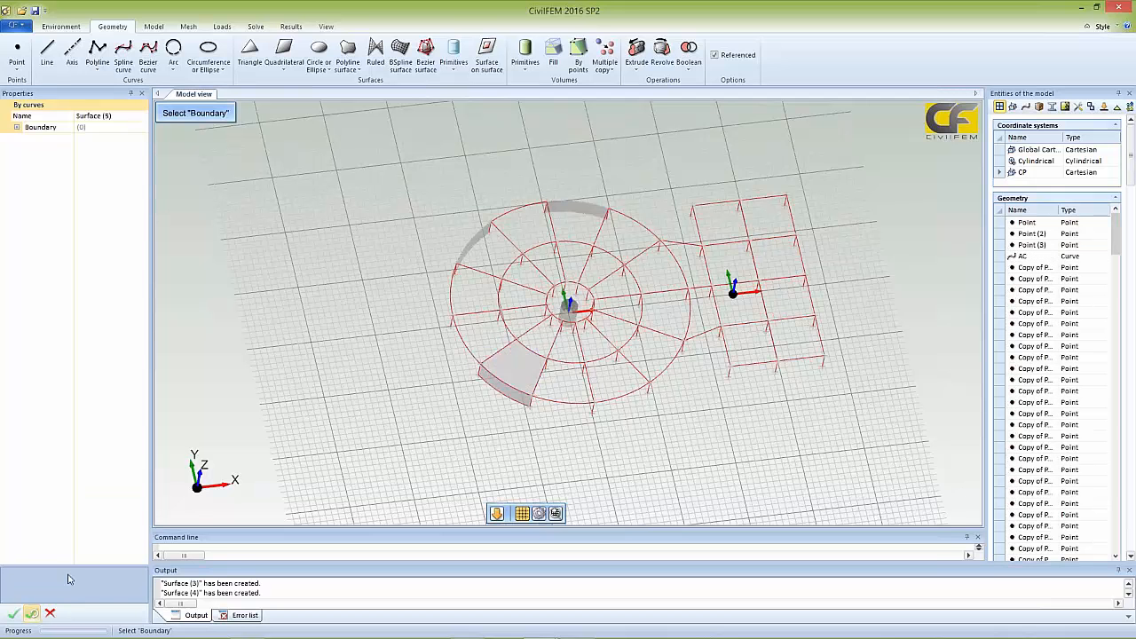
- Create the adjoining inner floor surface between the same two radial lines, bounded by the middle and innermost ring arcs
left_click(532, 335)
left_click(543, 352)
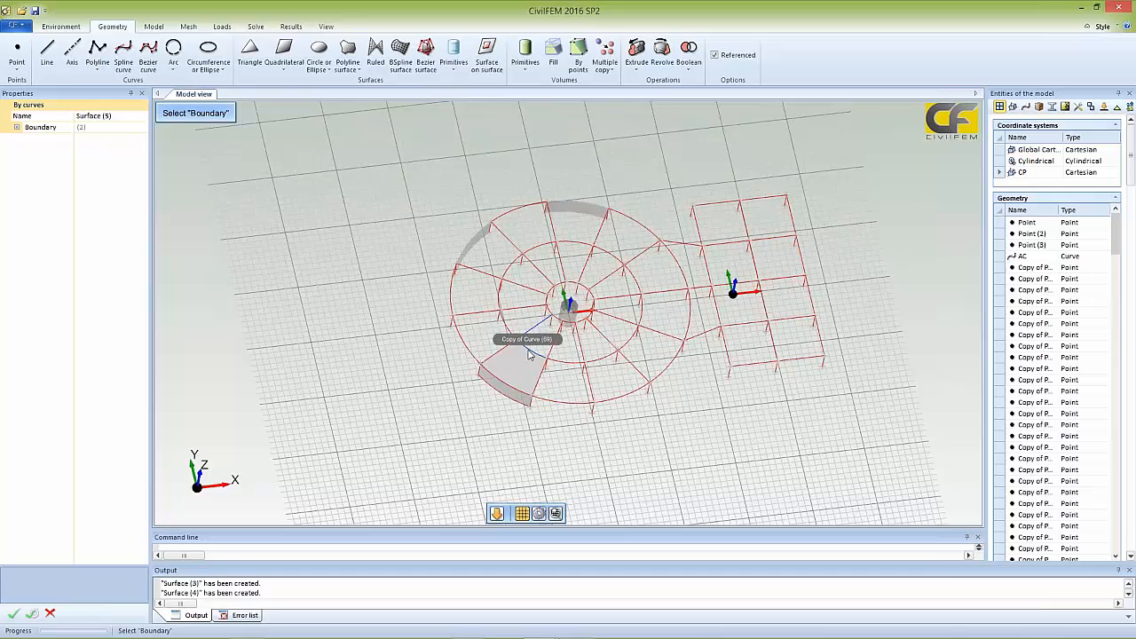
left_click(555, 324)
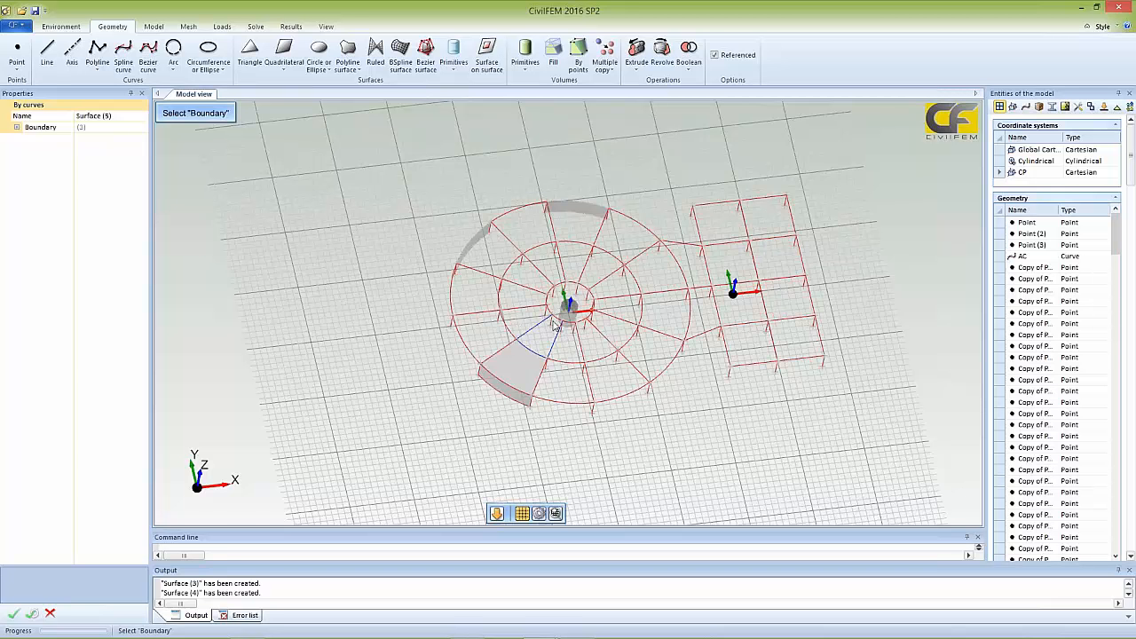
scroll(555, 325, "up", 5)
left_click(477, 379)
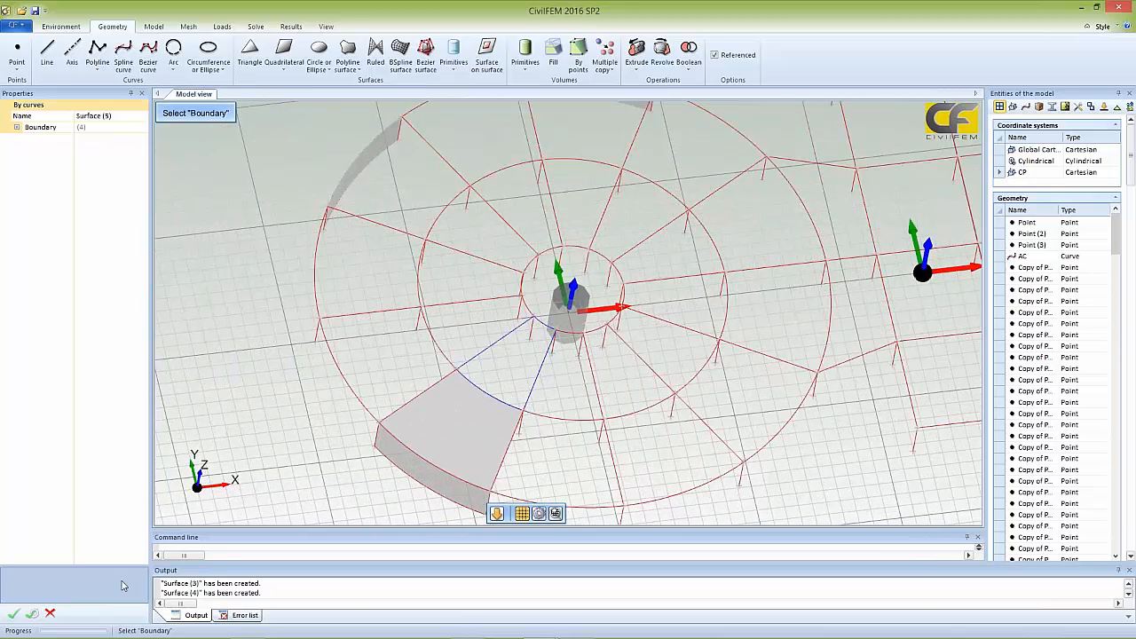
left_click(14, 613)
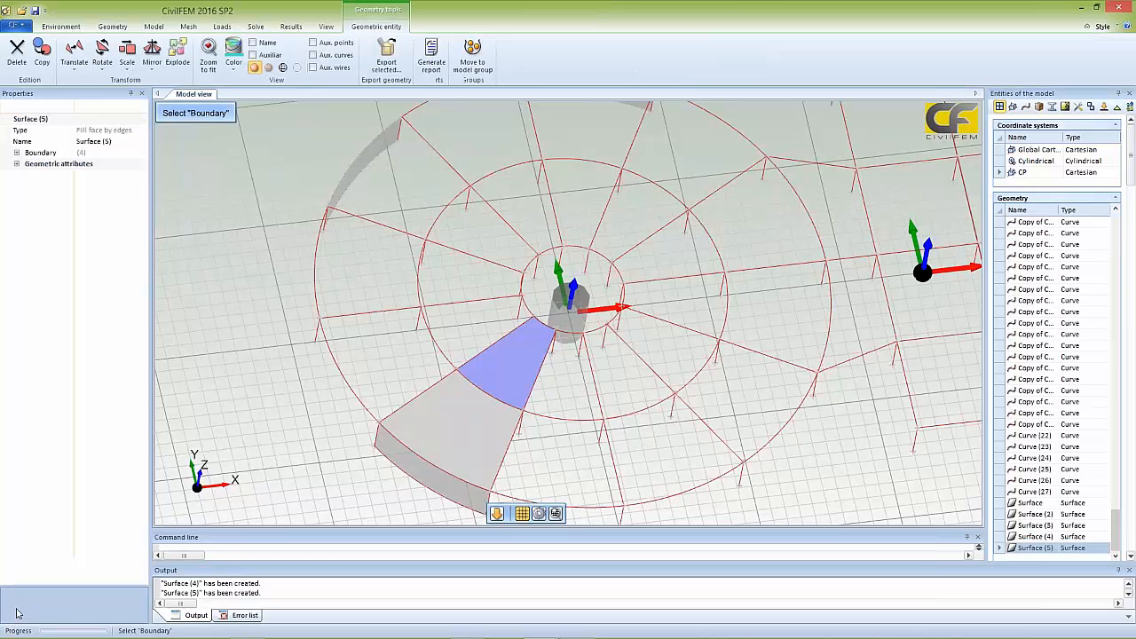
left_click(299, 397)
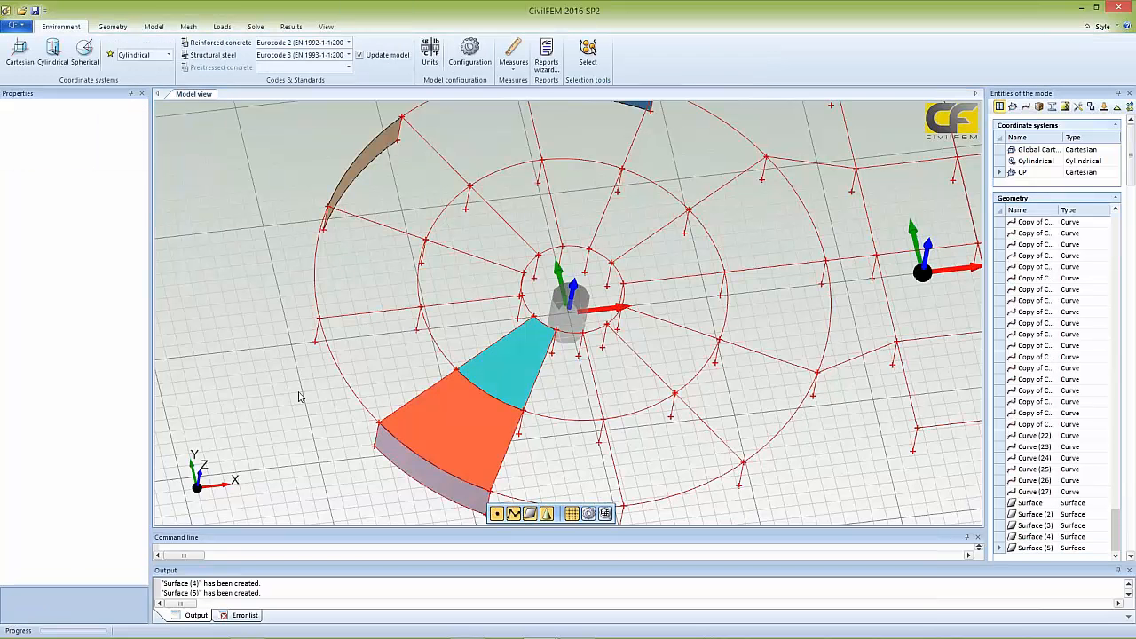
- Rotate-copy floor surfaces Surface (4) and Surface (5) about axis AC with a 30° angle and 11 rotations
scroll(299, 370, "down", 4)
left_click(528, 355)
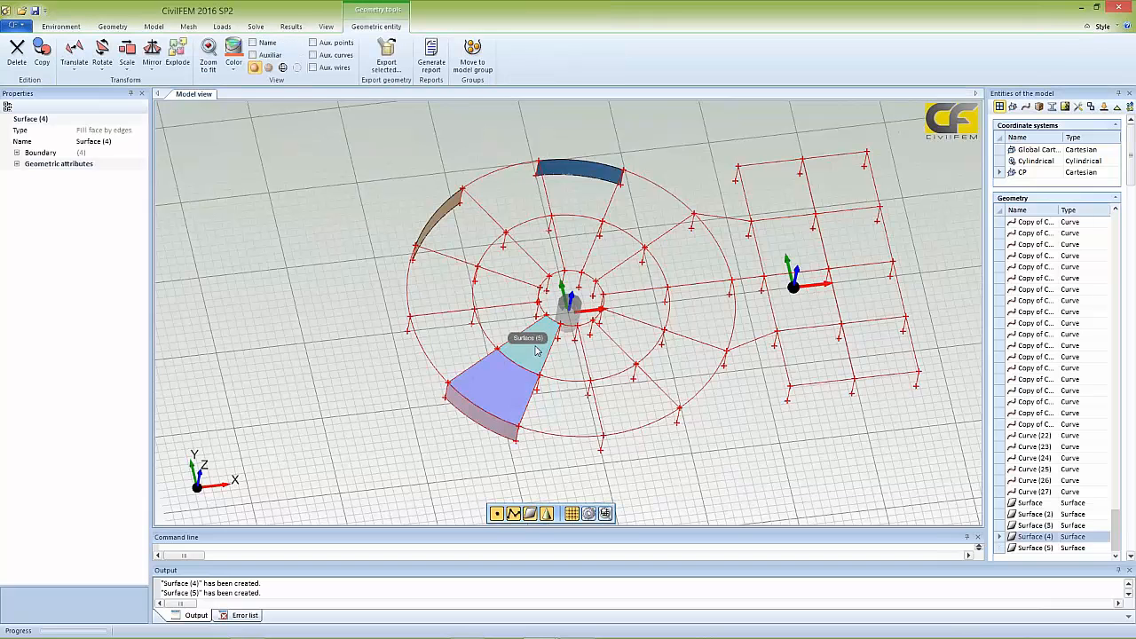
left_click(102, 71)
left_click(123, 96)
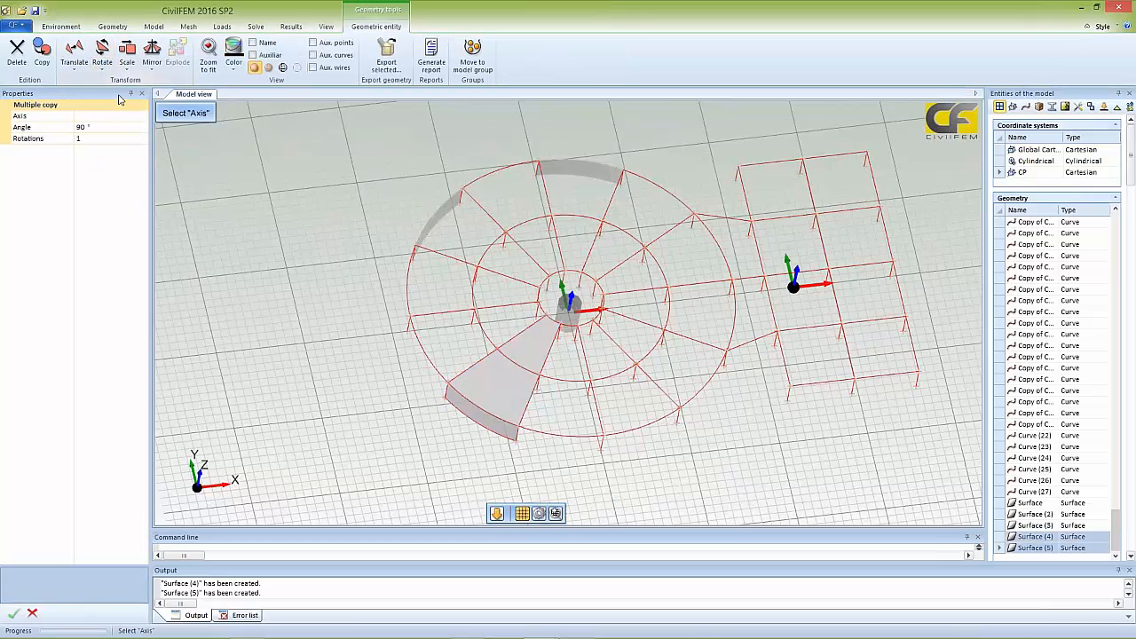
left_click(139, 117)
left_click(104, 135)
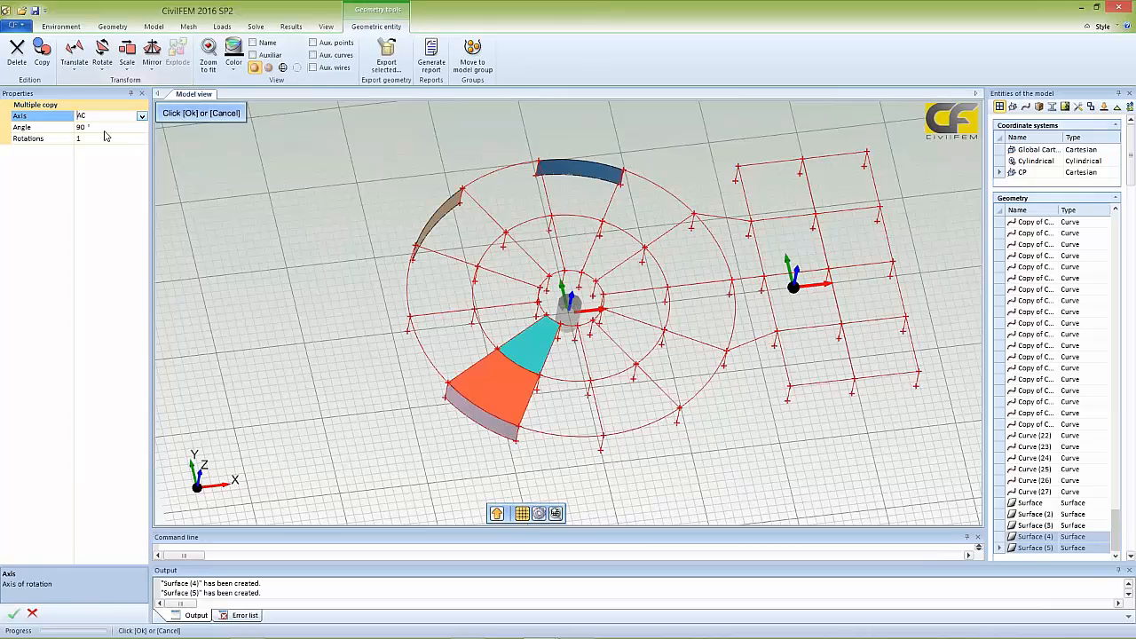
left_click(65, 127)
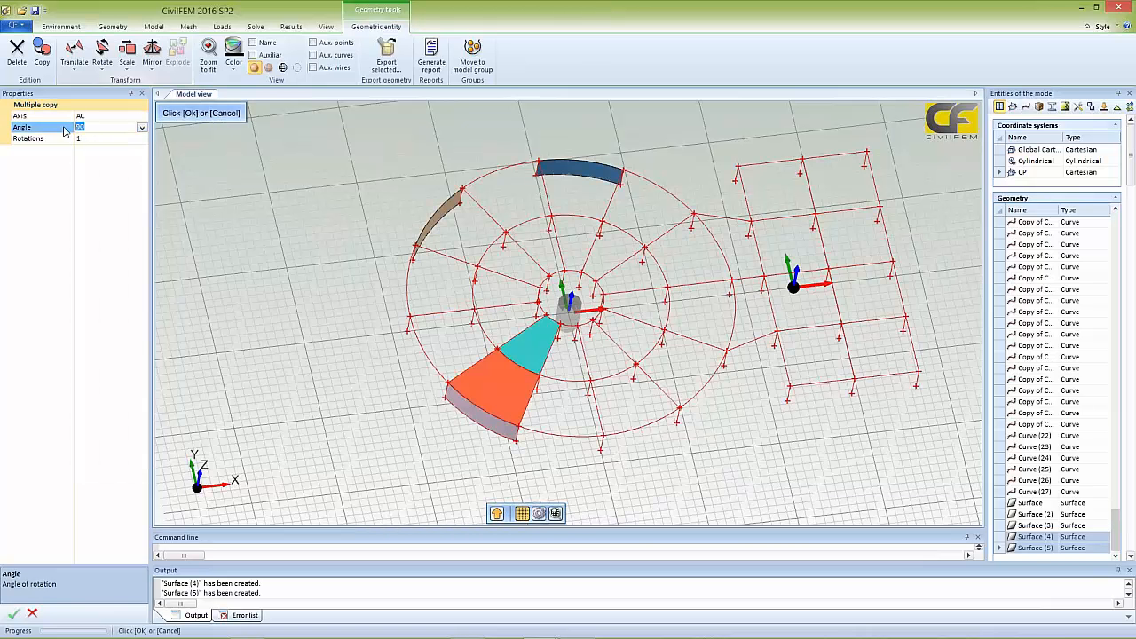
type("3")
key("Tab")
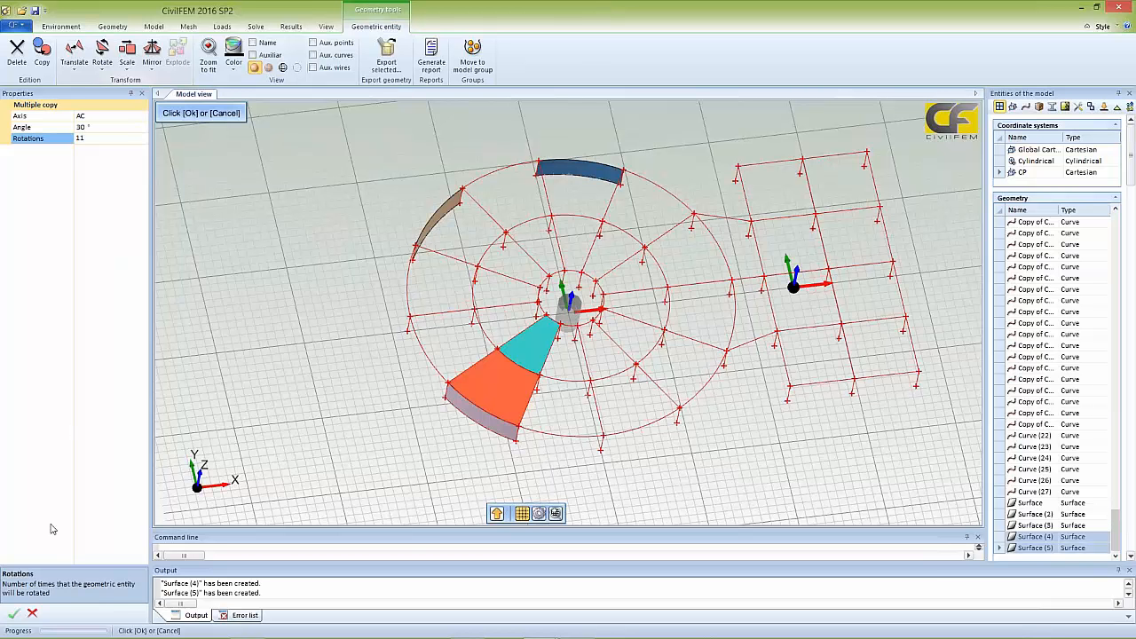
left_click(18, 612)
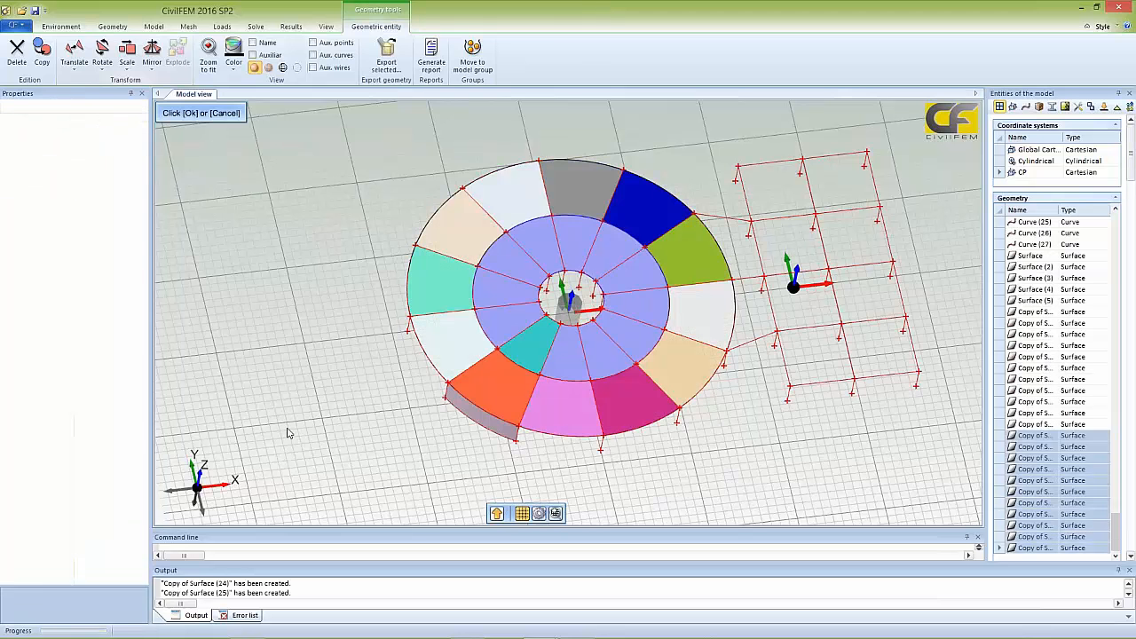
left_click(348, 437)
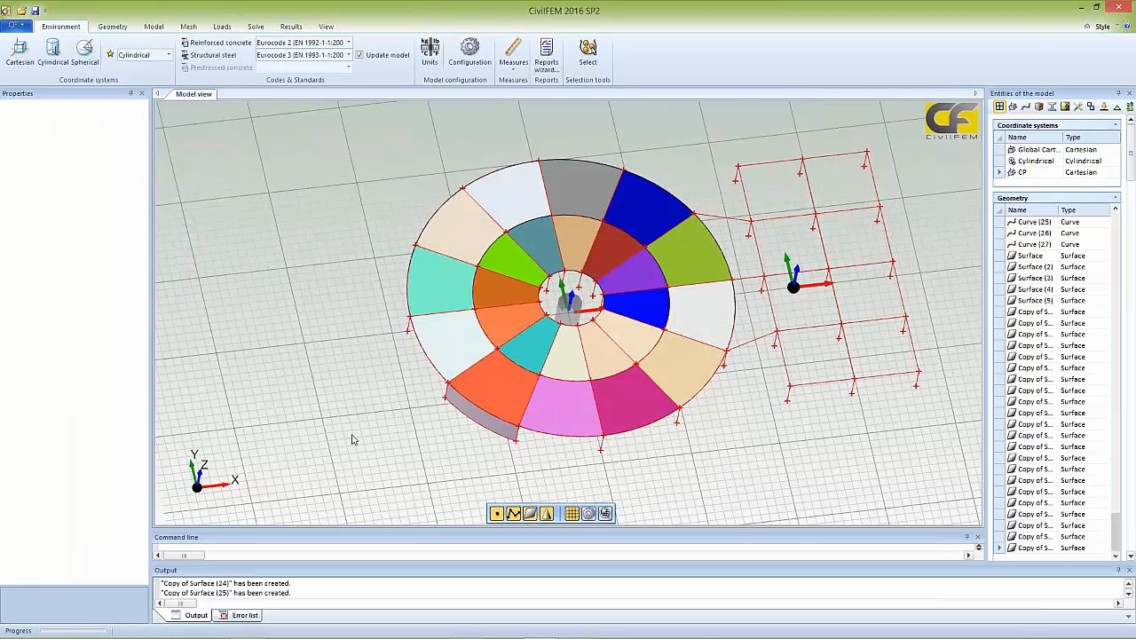
- Select all floor and wall surfaces of the circular part, without points or curves, and assign them one common colour
middle_click_drag(351, 435, 347, 408)
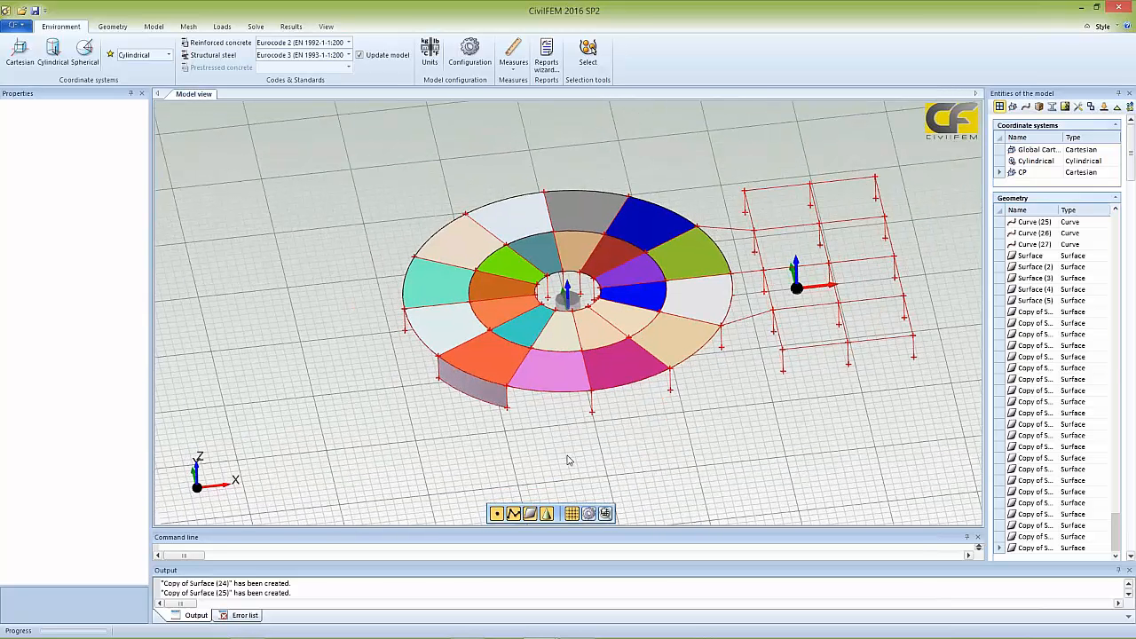
left_click(497, 514)
left_click_drag(739, 441, 342, 137)
left_click(233, 60)
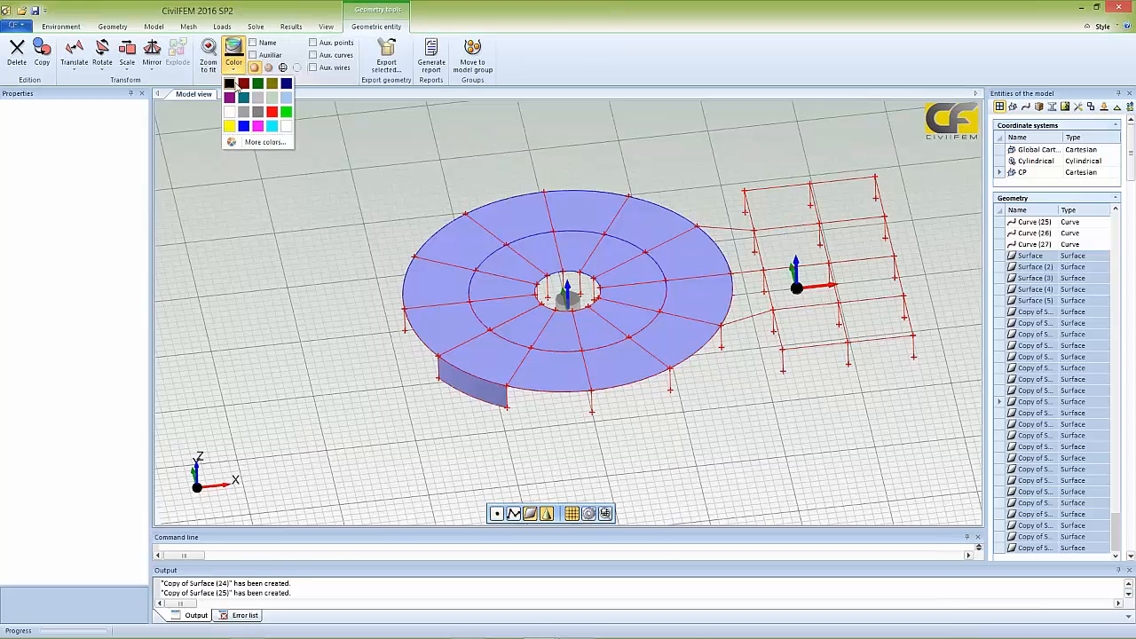
left_click(274, 104)
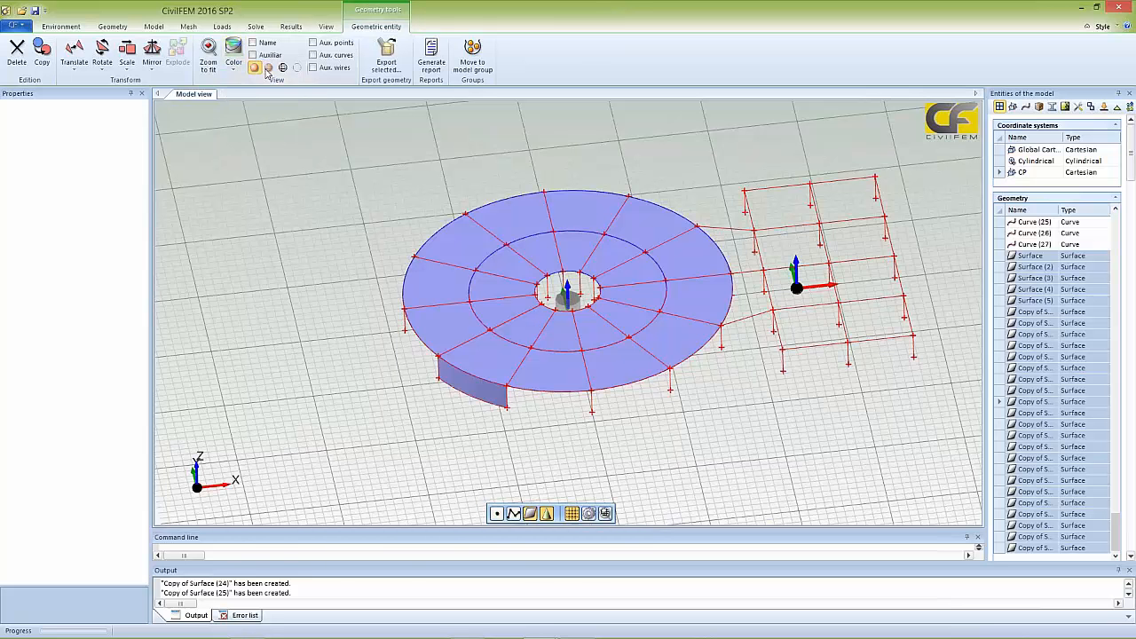
- Make the circular part's selected floor and wall surfaces semi-transparent and clear the selection
left_click(386, 428)
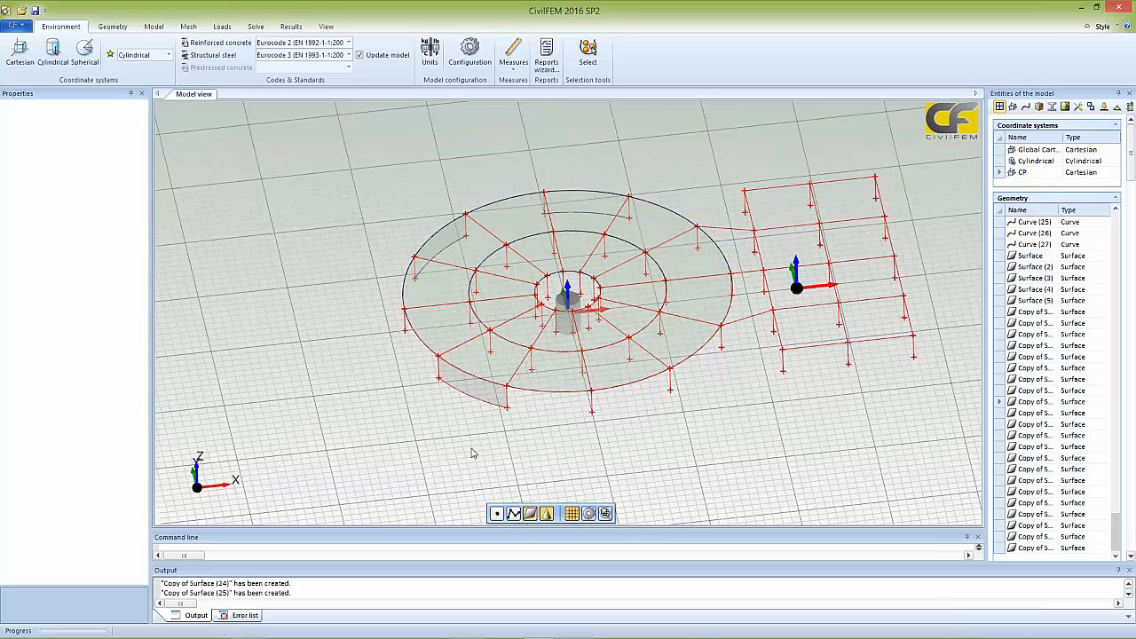
middle_click_drag(472, 453, 484, 440)
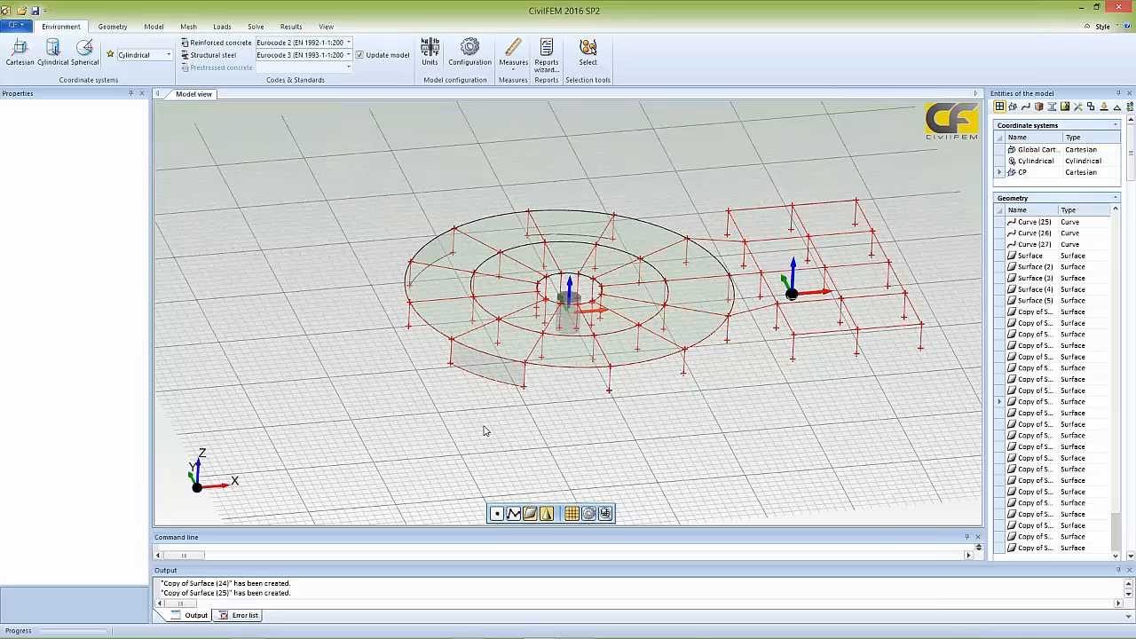
middle_click_drag(485, 431, 473, 431)
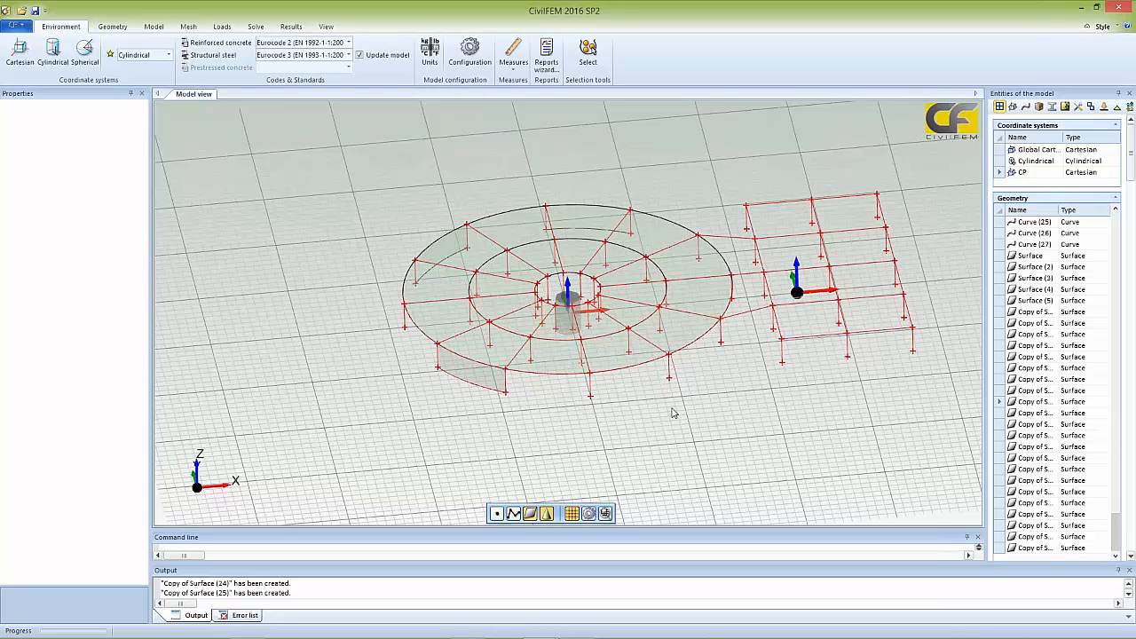
- Create a by-curves floor surface in the rectangular part's lowest-Y corner bay nearest the circular part, bounded by its four beams
middle_click_drag(672, 412, 636, 419)
left_click(113, 25)
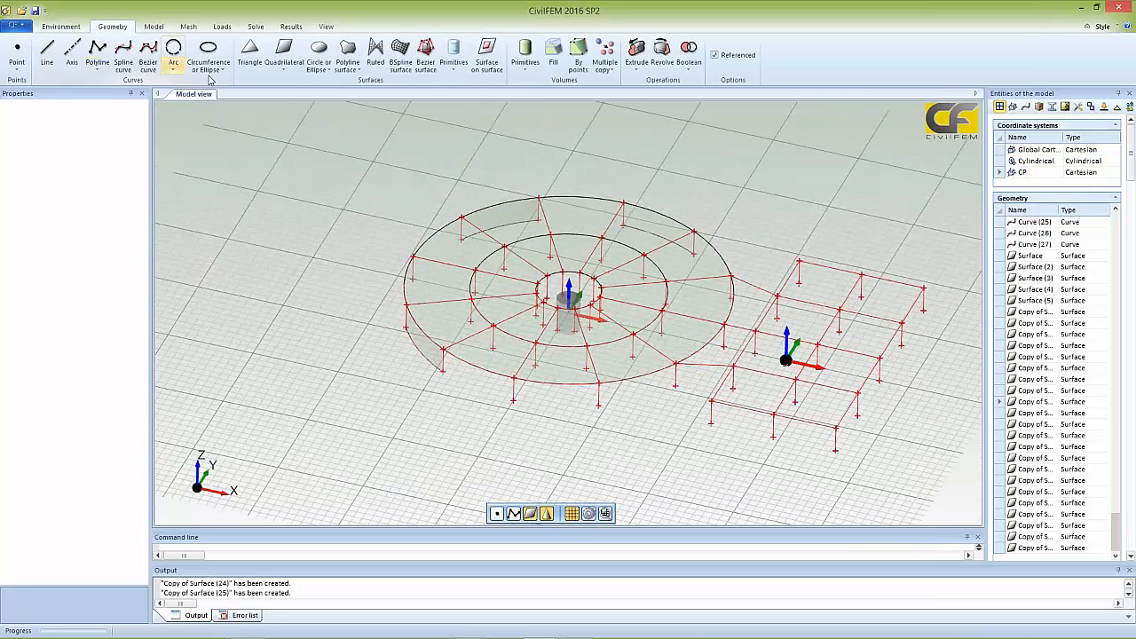
left_click(347, 68)
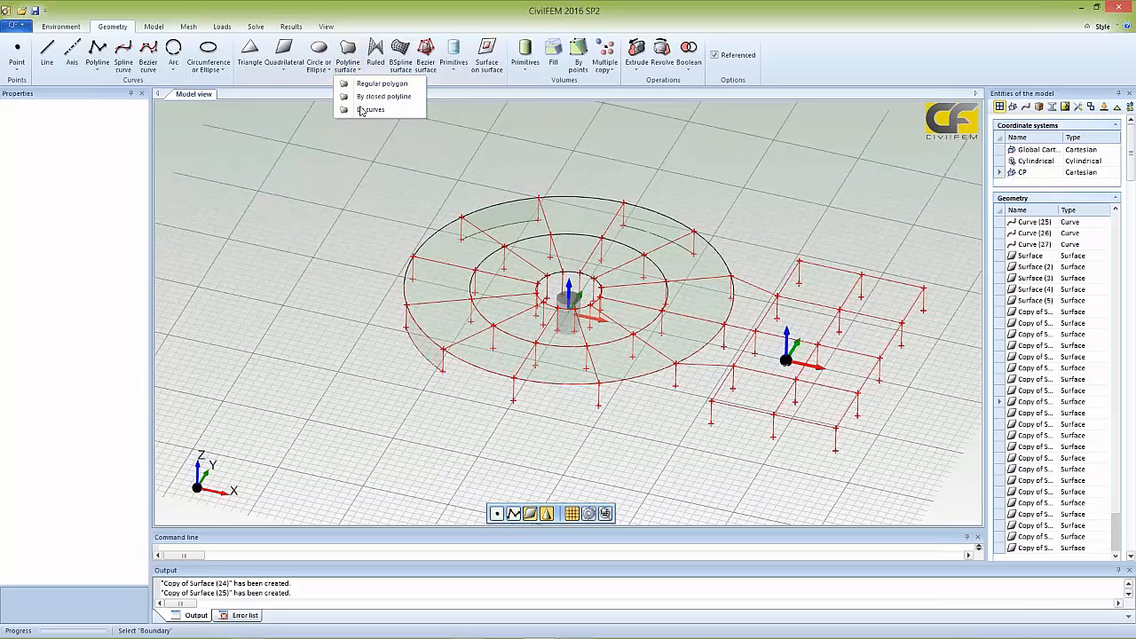
left_click(368, 109)
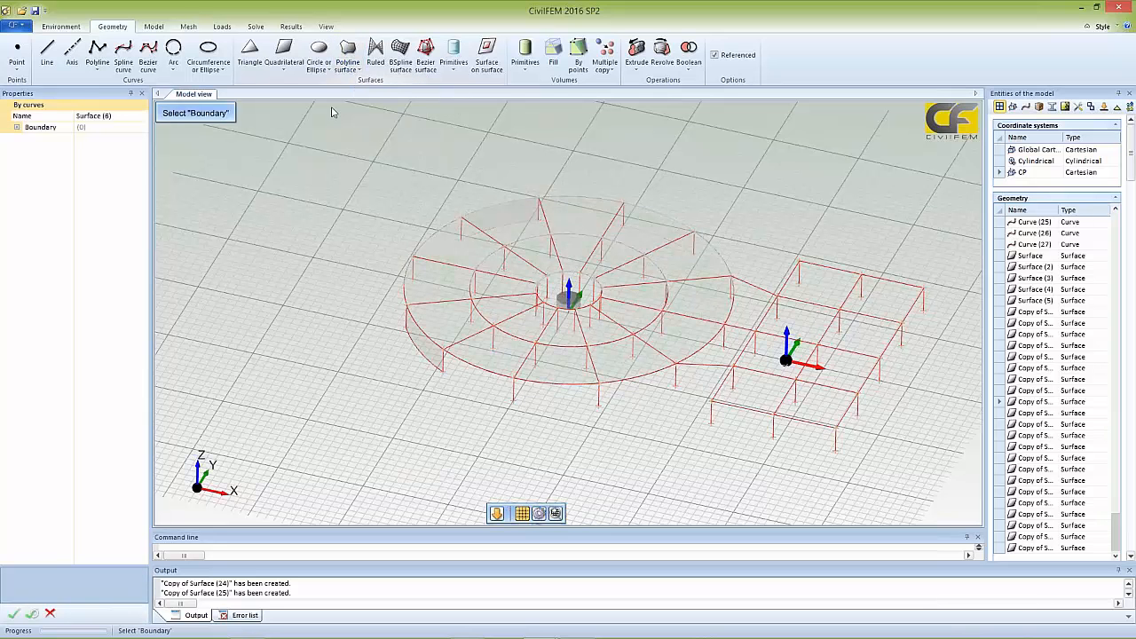
left_click(721, 394)
left_click(727, 381)
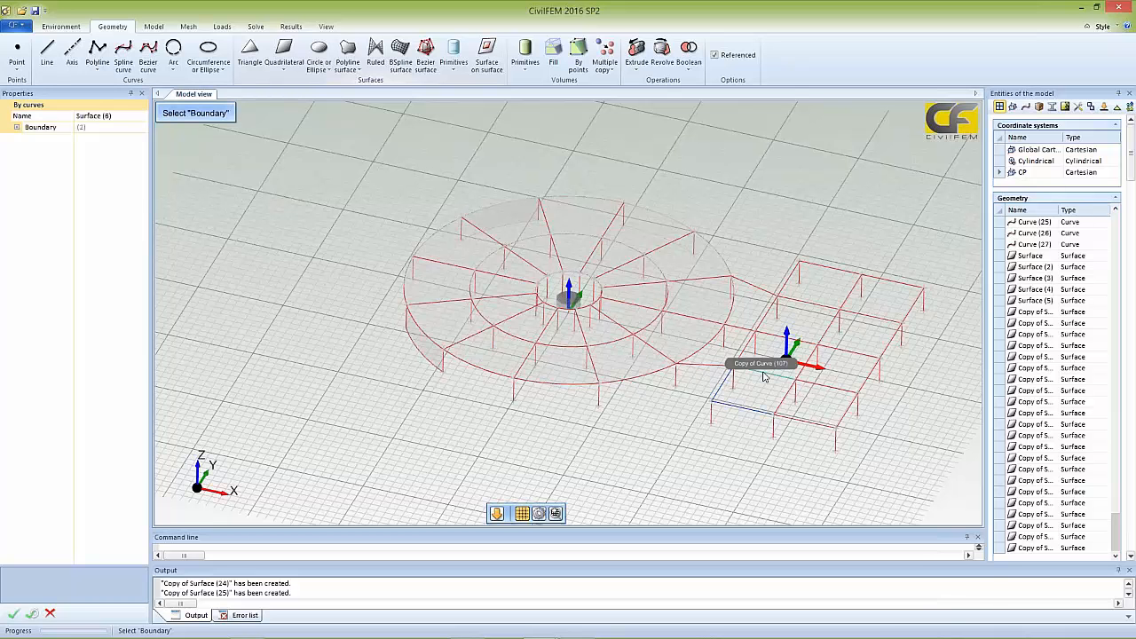
left_click(762, 377)
left_click(785, 398)
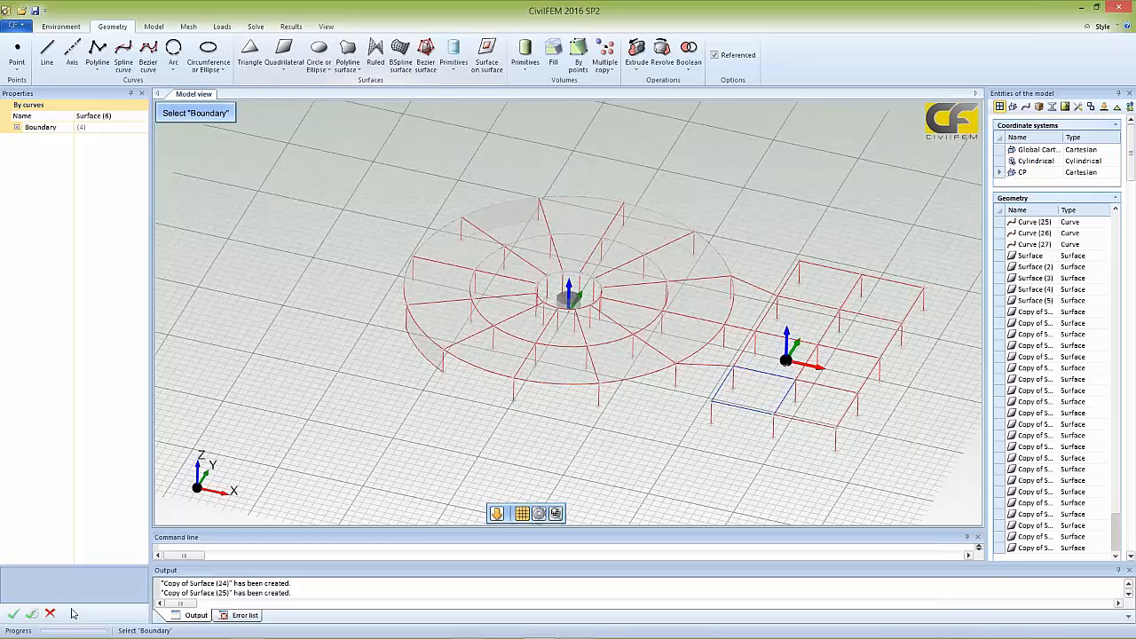
left_click(31, 614)
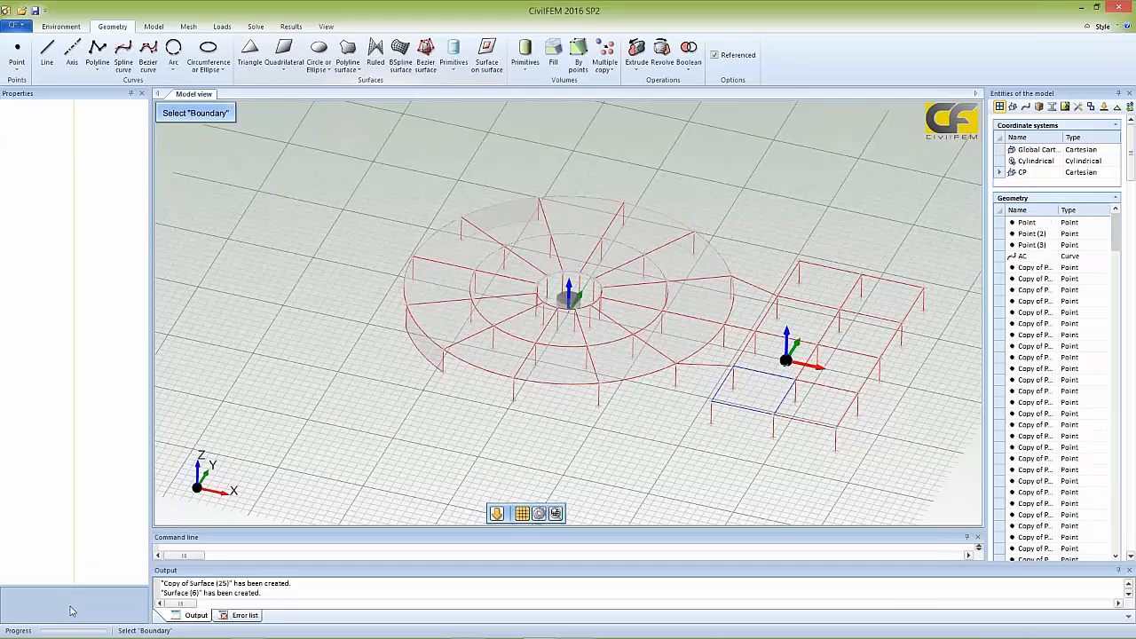
- Create the by-curves floor surface in the adjoining outer bay of the same end row, bounded by its four beams
left_click(807, 425)
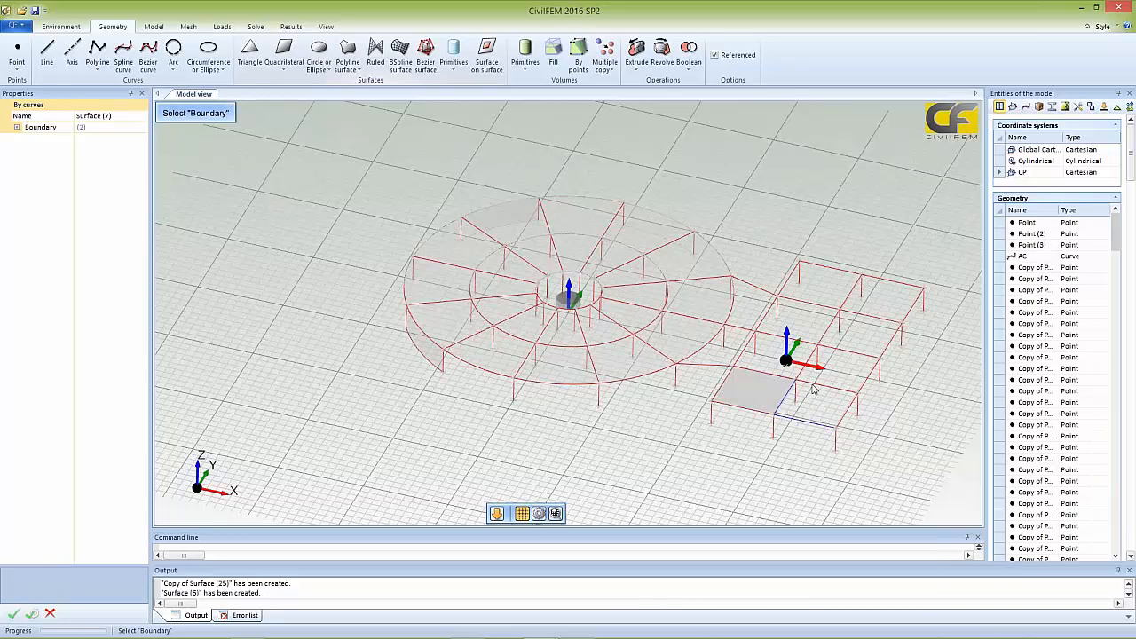
left_click(844, 415)
left_click(34, 612)
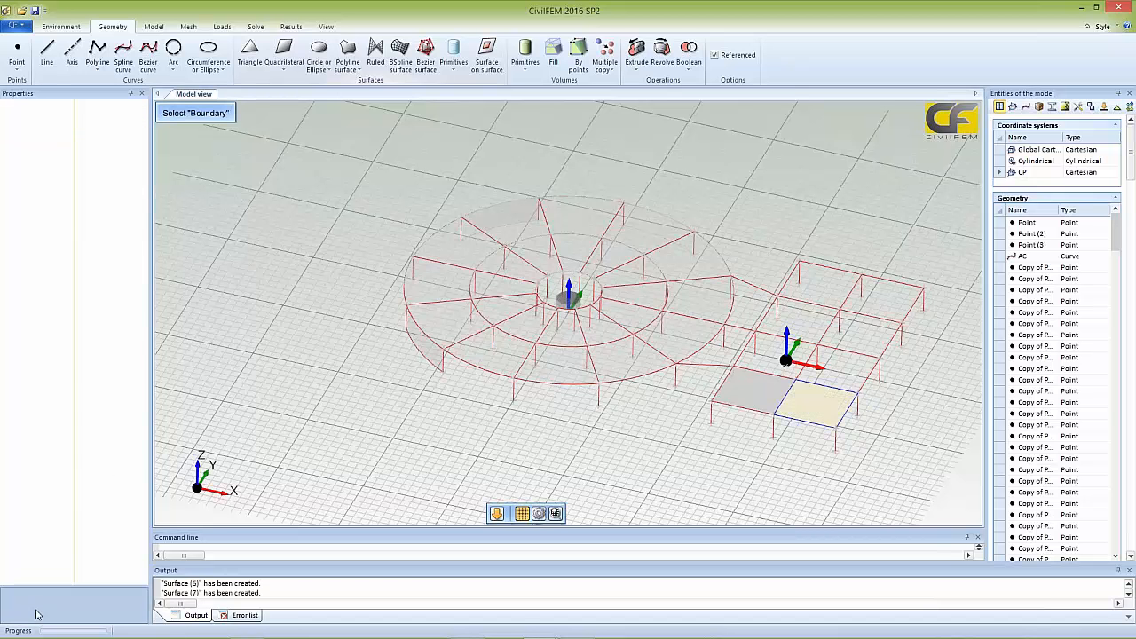
- Create a by-curves surface in the lower-Y connecting bay, bounded by the outer ring arc, two connecting beams and the rectangular frame's edge beam
left_click(707, 364)
left_click(717, 339)
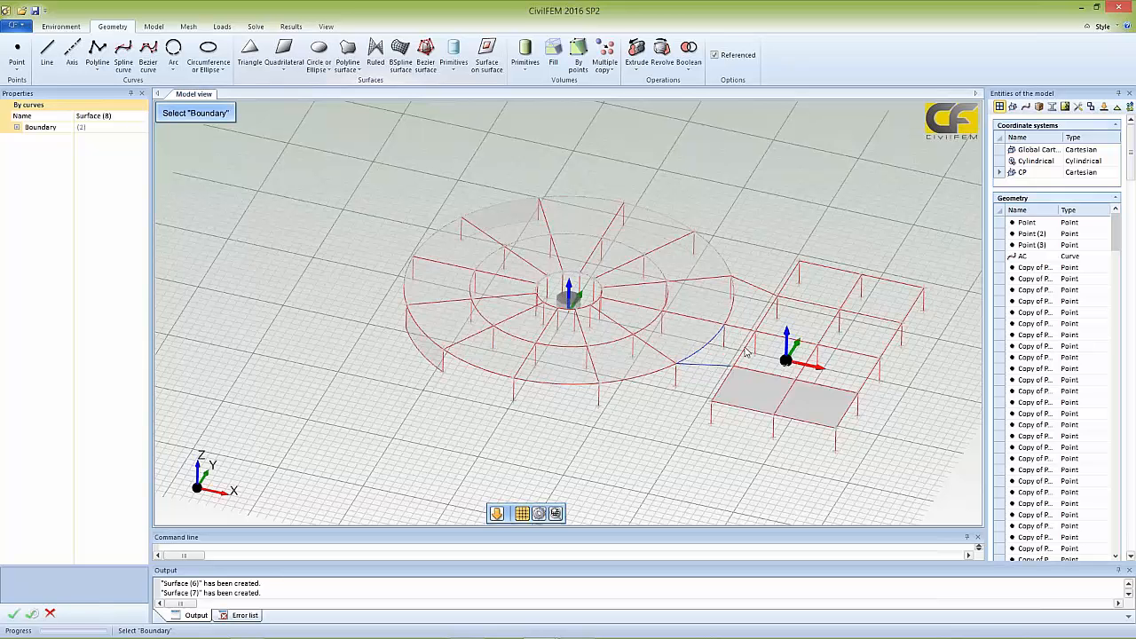
left_click(718, 336)
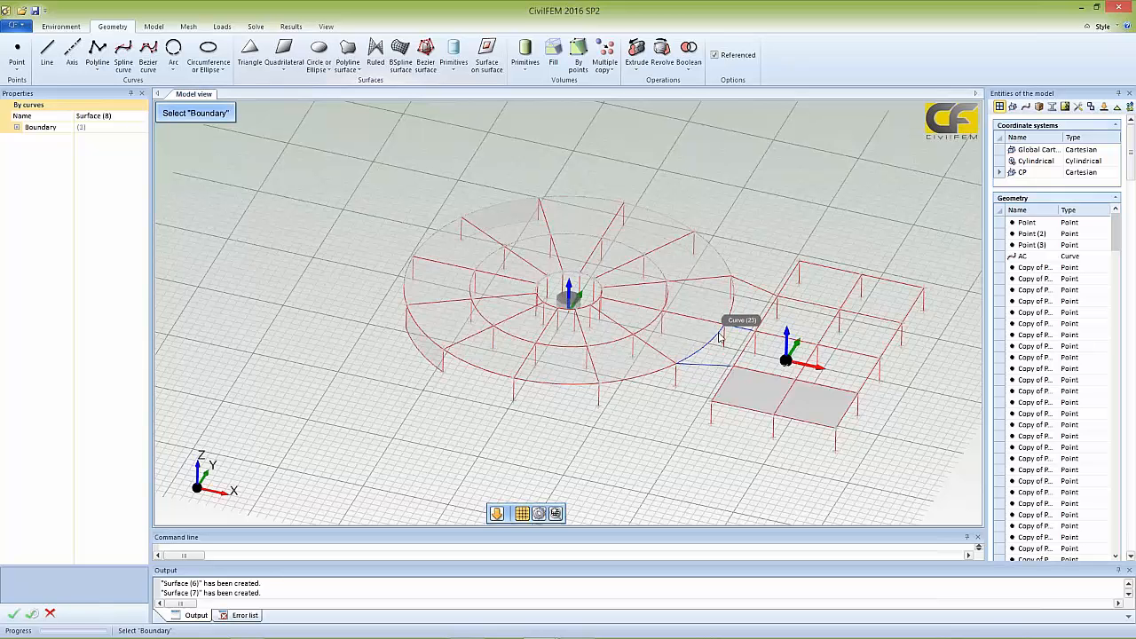
left_click(32, 614)
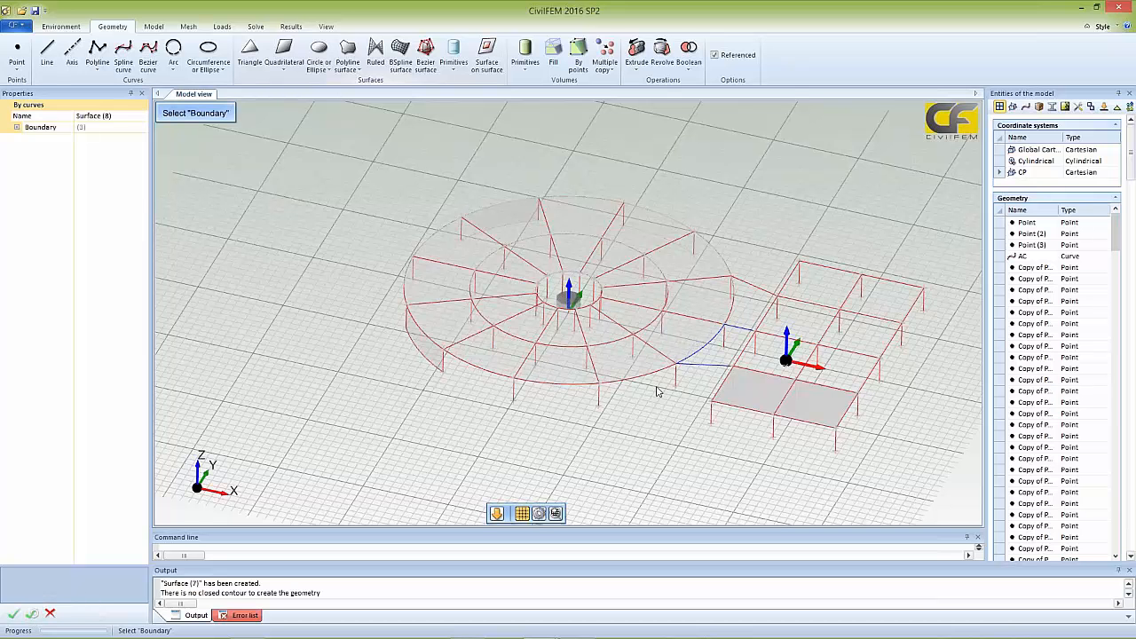
left_click(748, 348)
left_click(32, 614)
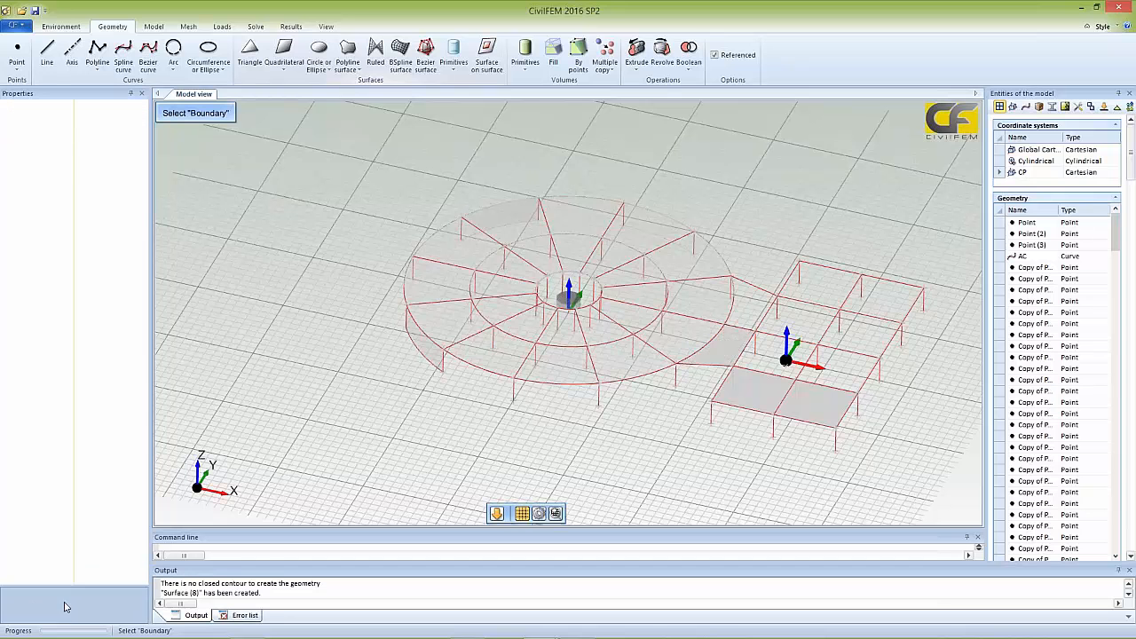
- Create the higher-Y connecting surface from its ring arc, Curve (22), the rectangular frame's edge beam and Curve (23), and end the command
left_click(734, 306)
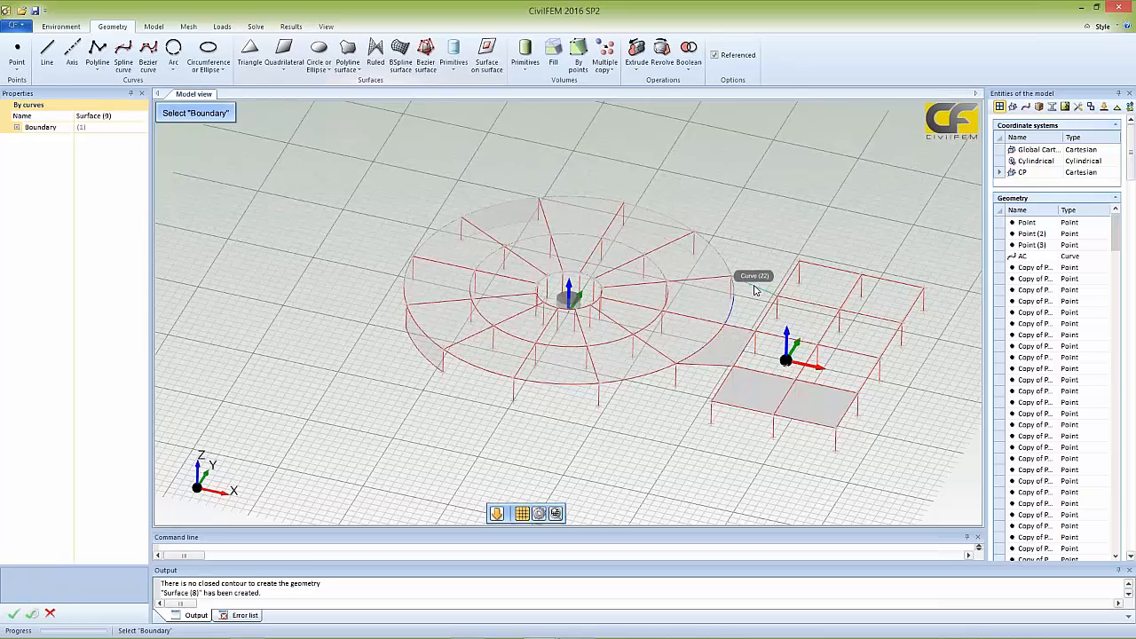
left_click(752, 290)
left_click(768, 313)
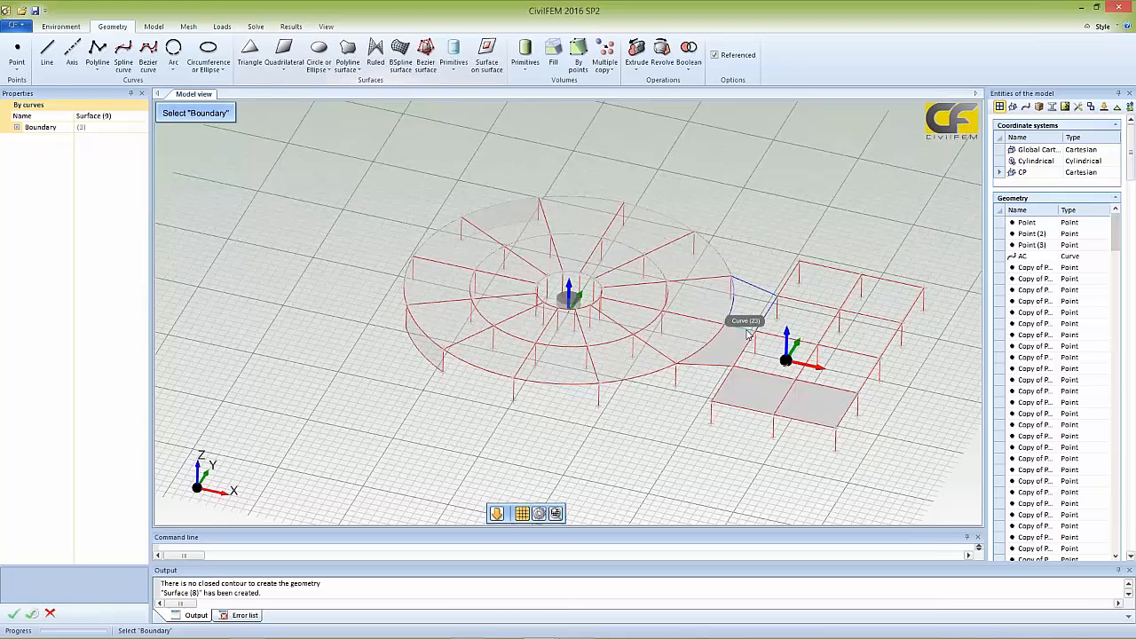
left_click(747, 332)
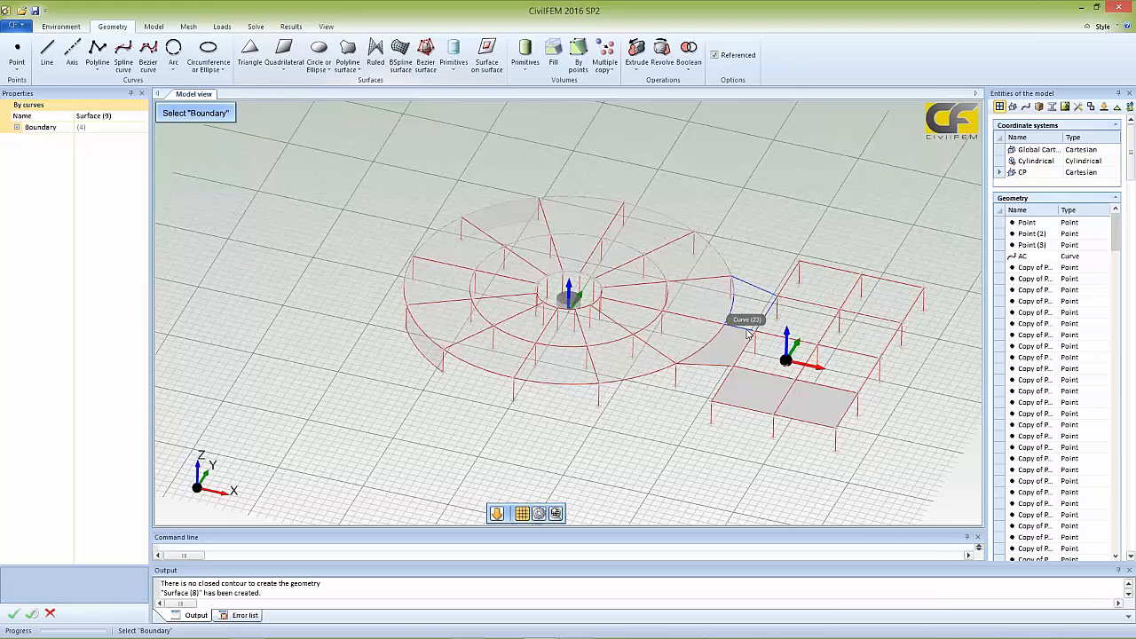
left_click(15, 614)
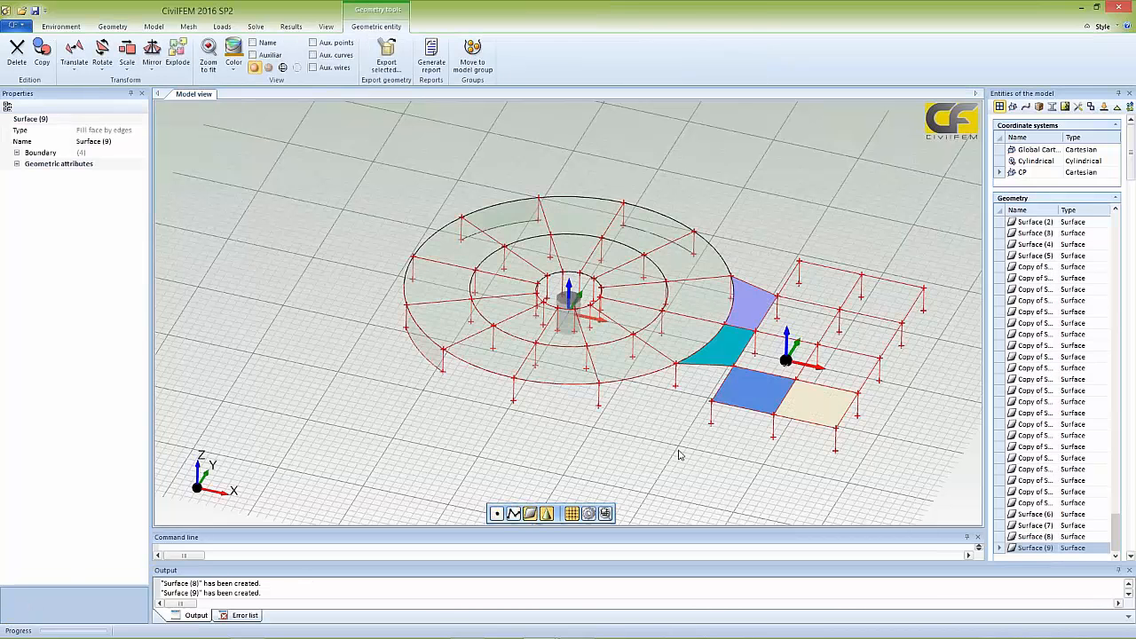
- Copy Surface (6) and Surface (7) by multiple translation along vector AY with a 24 ft step and 3 translations
left_click(761, 391)
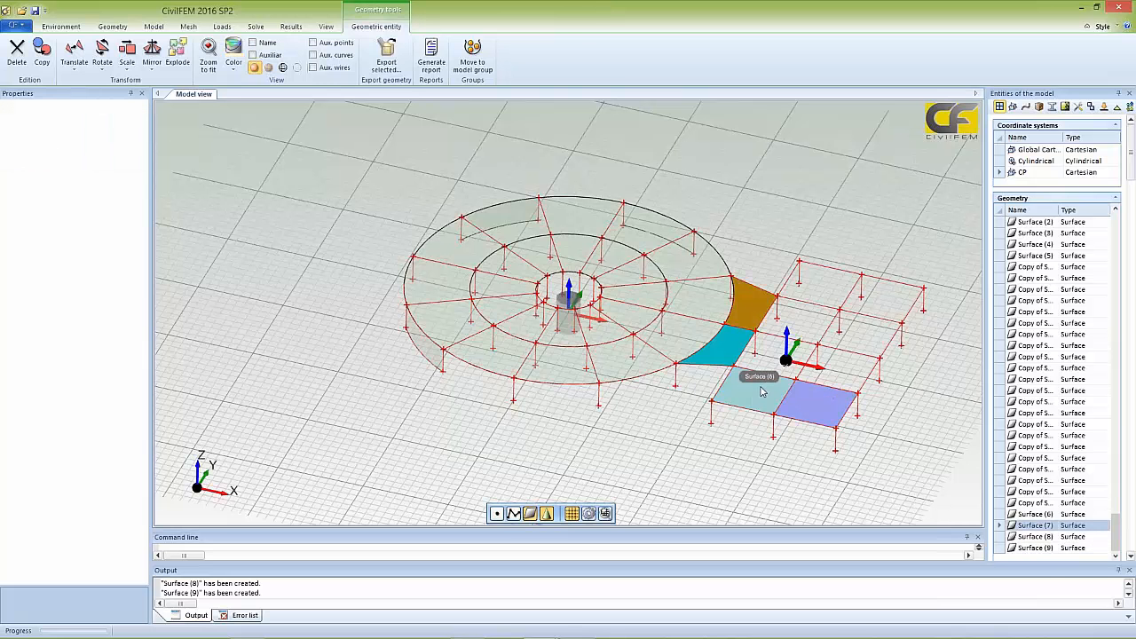
left_click(695, 449)
left_click(761, 406)
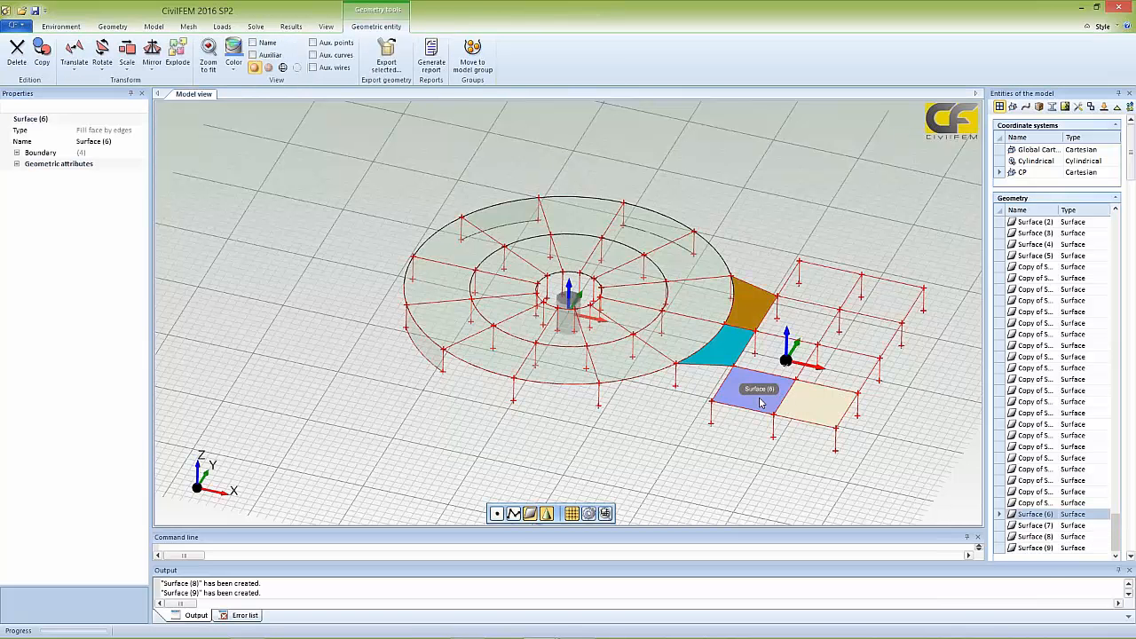
left_click(800, 407, "ctrl")
left_click(72, 67)
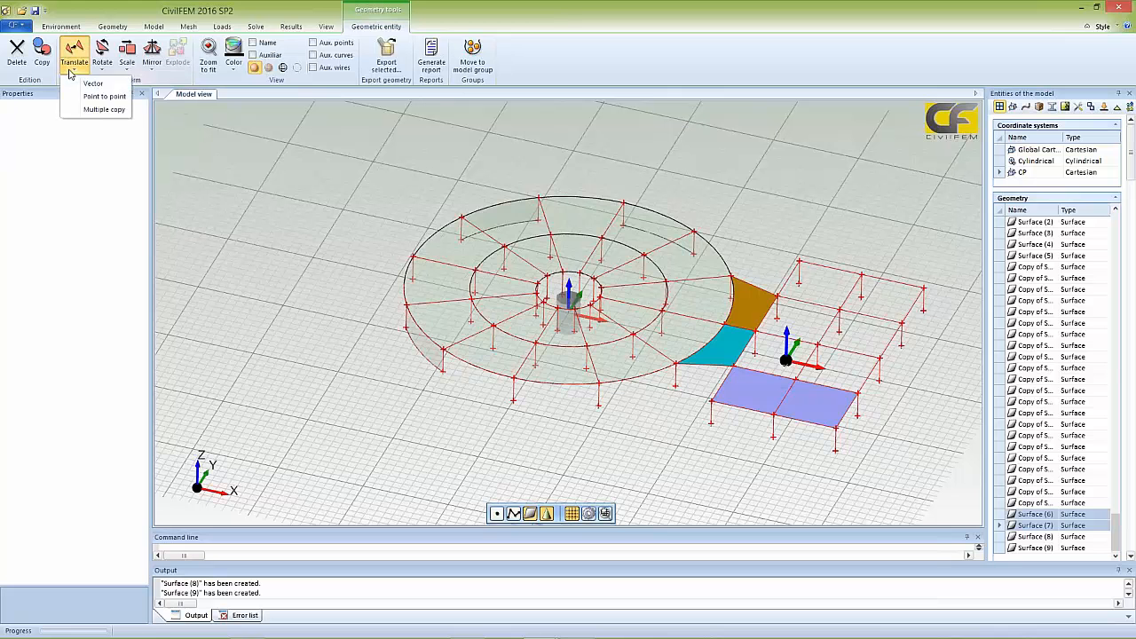
left_click(87, 110)
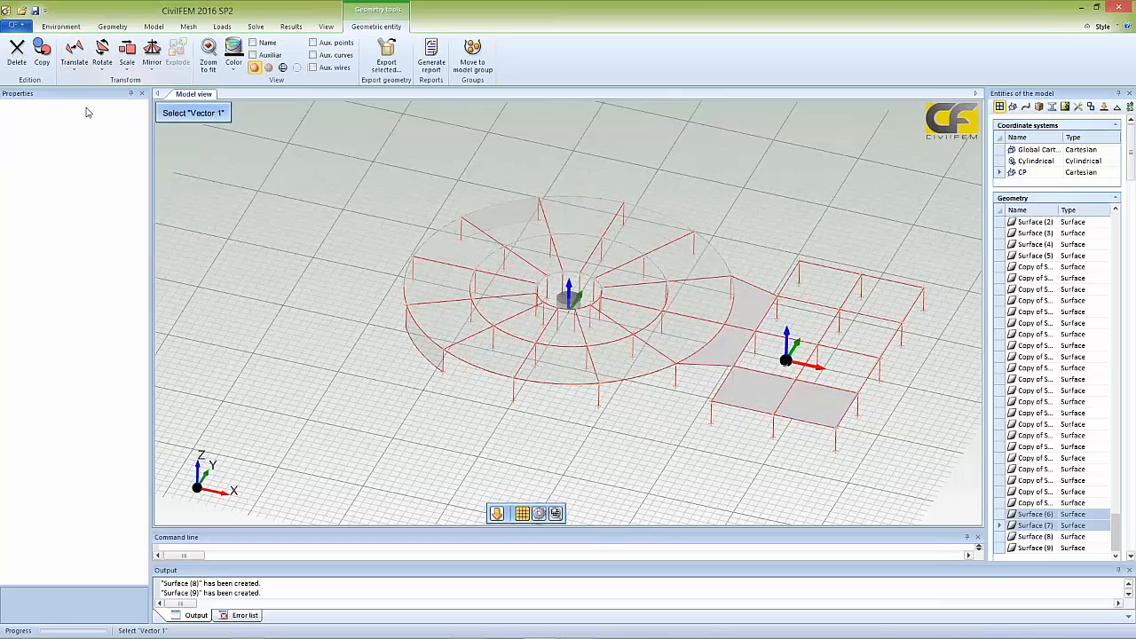
left_click(139, 118)
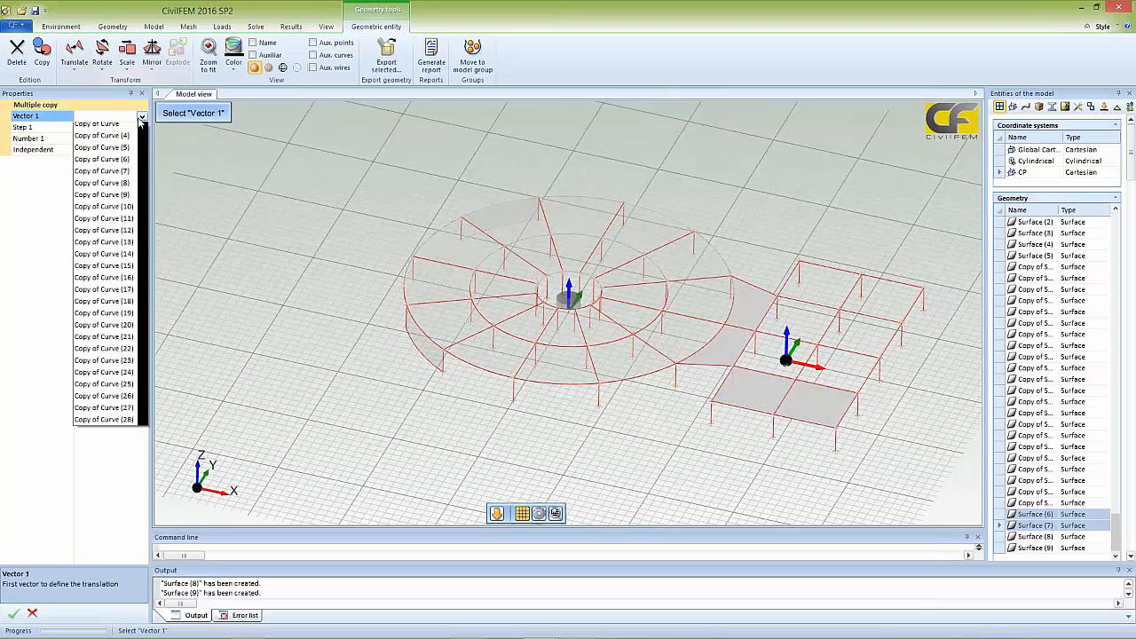
left_click(83, 152)
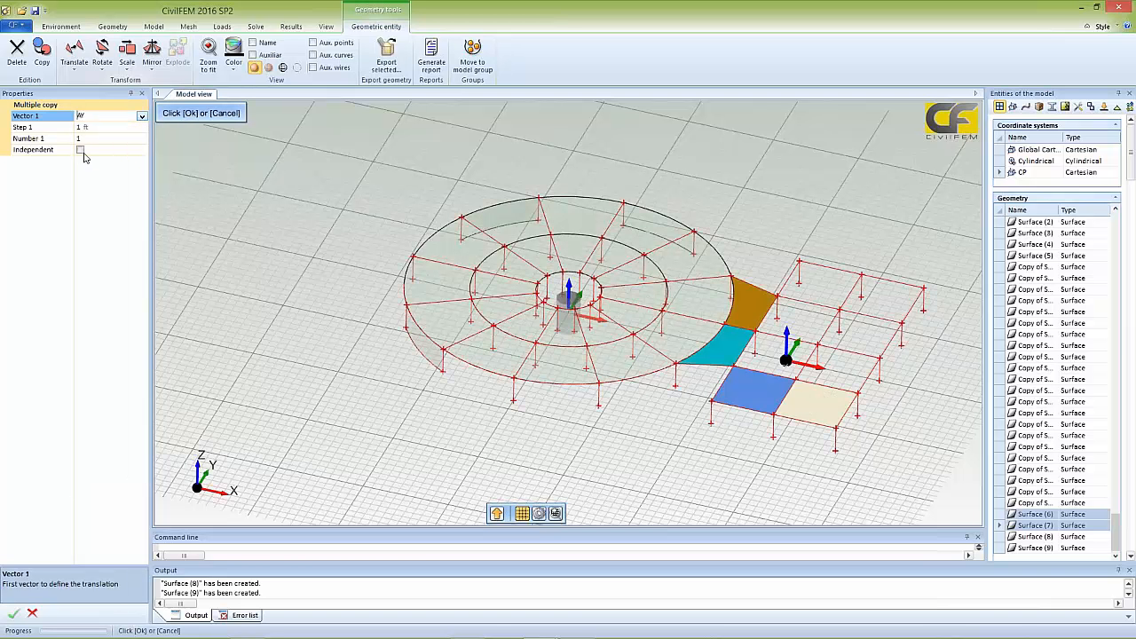
left_click(92, 132)
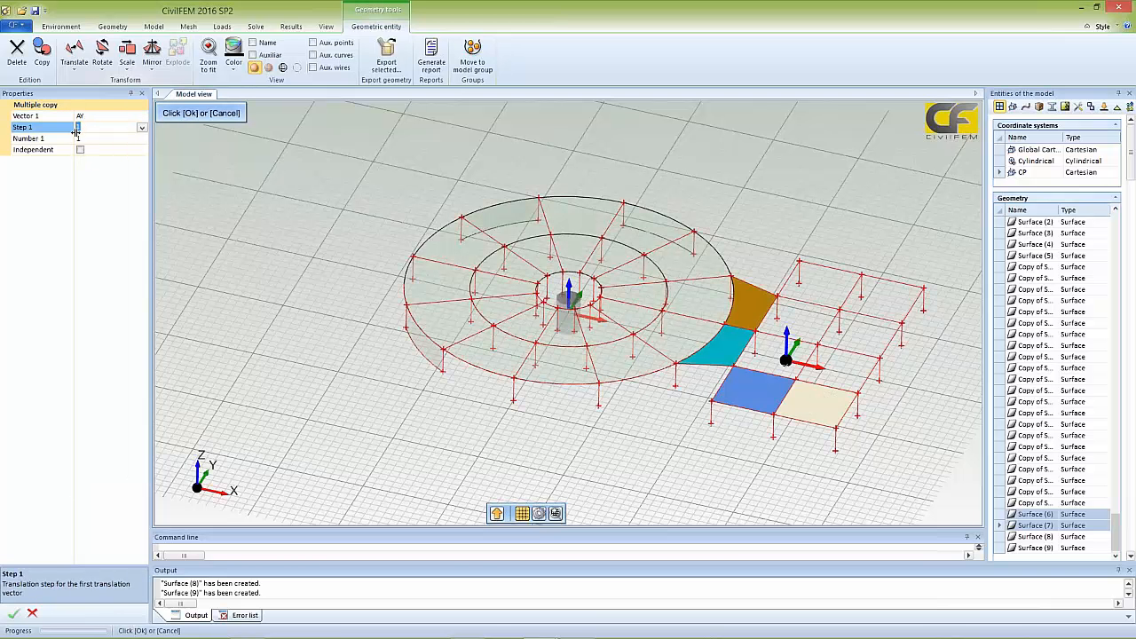
type("24")
left_click(72, 141)
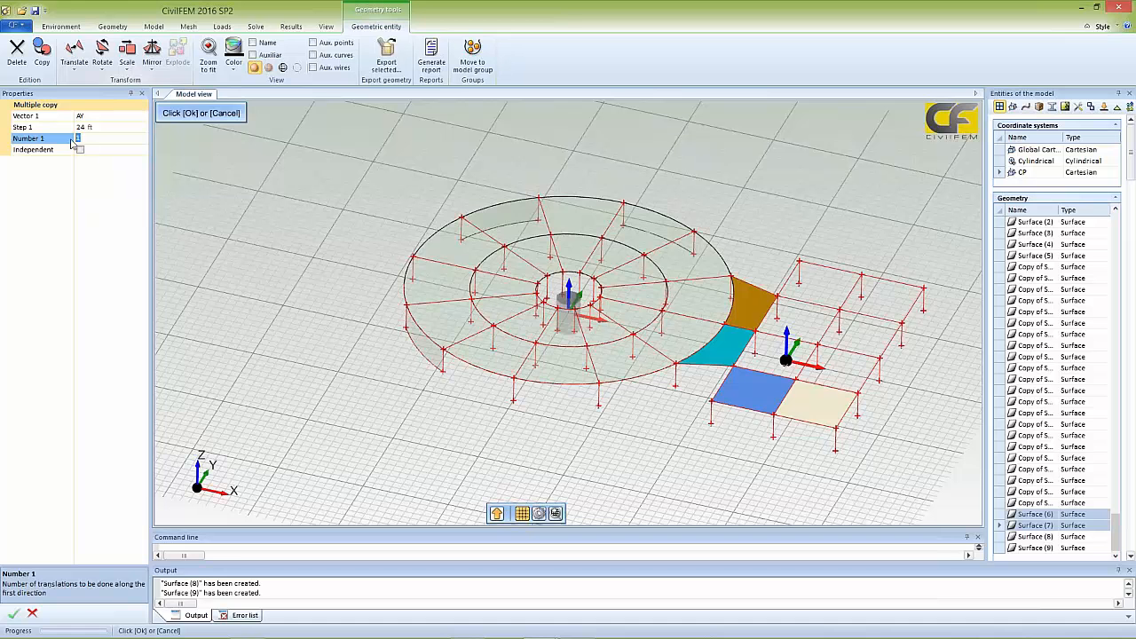
type("3")
left_click(13, 614)
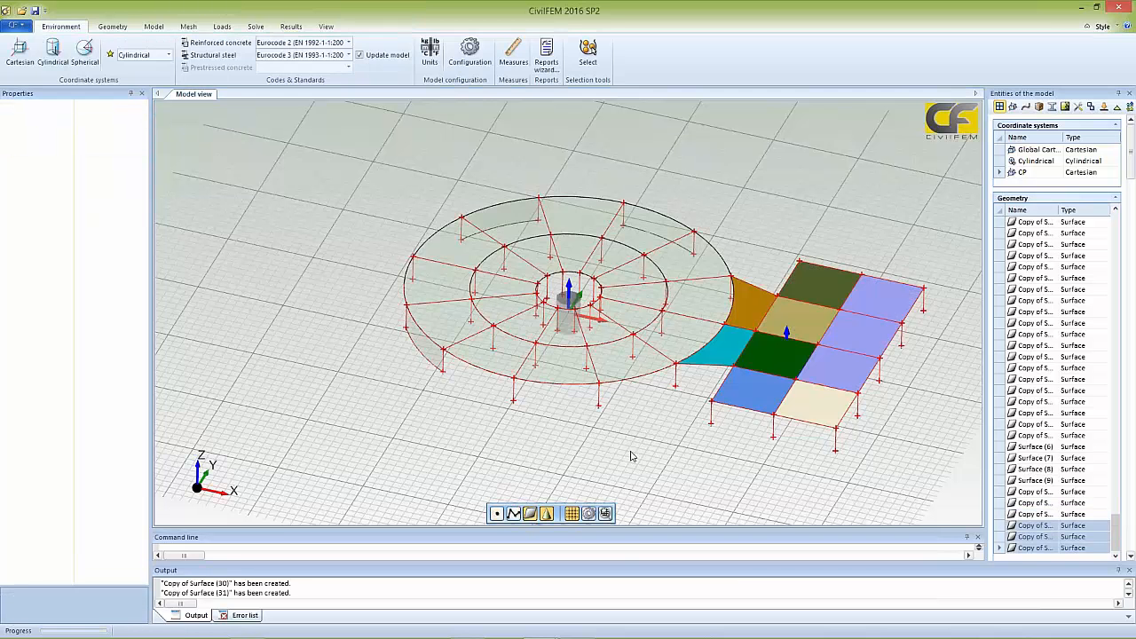
- Select all floor surfaces of the rectangular part and connecting bays, colour them blue, make them semi-transparent and clear the selection
left_click(603, 515)
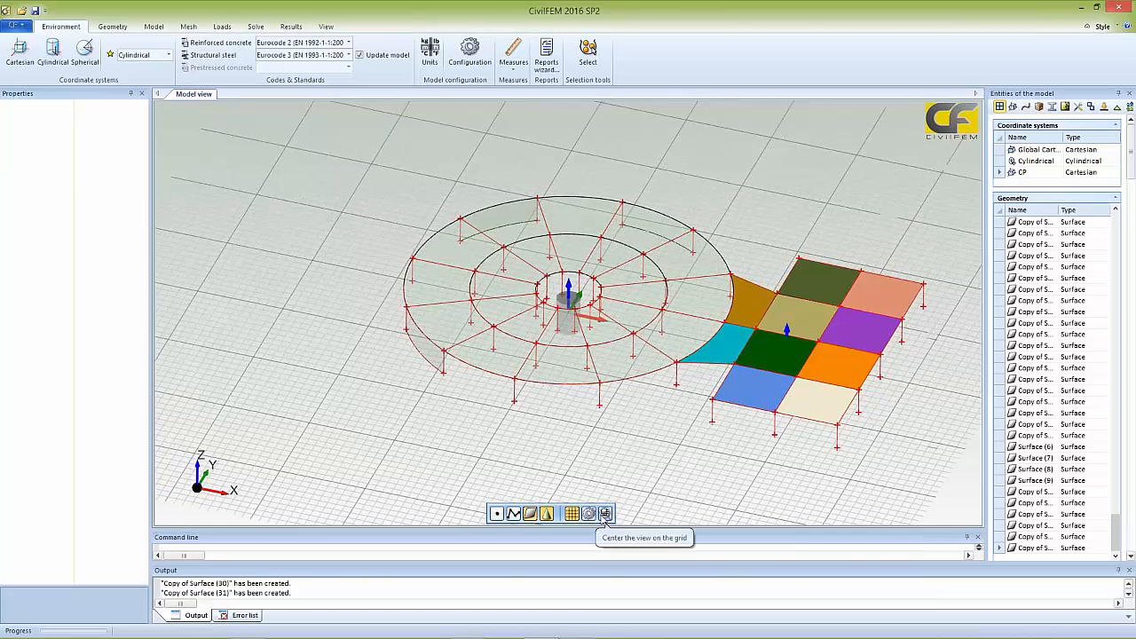
left_click_drag(770, 413, 653, 211)
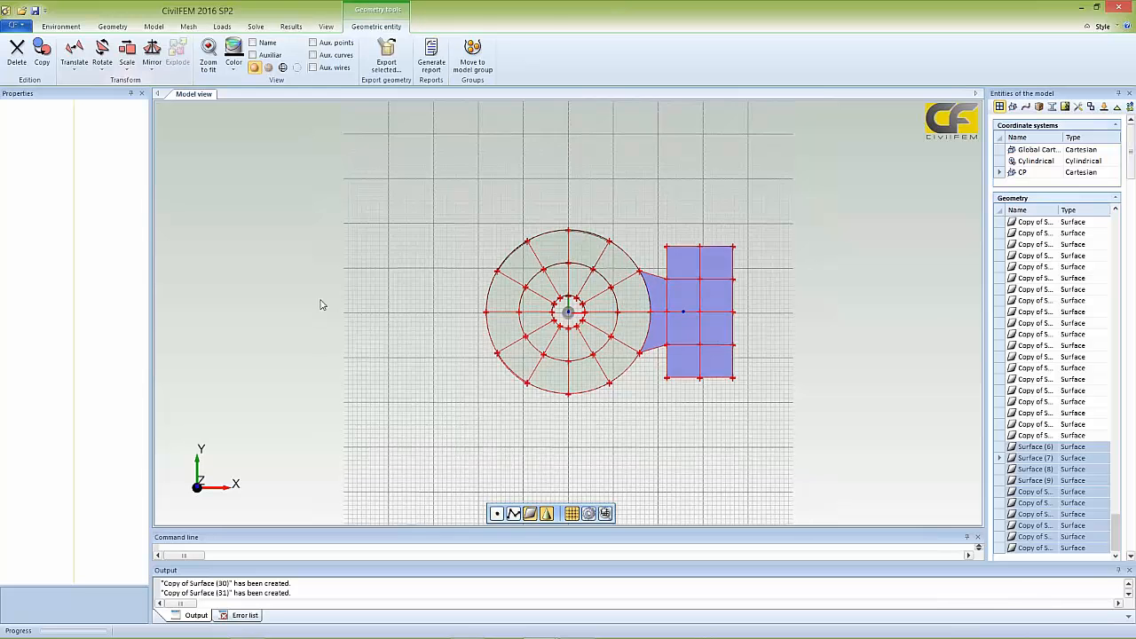
middle_click_drag(321, 304, 313, 213)
left_click(231, 70)
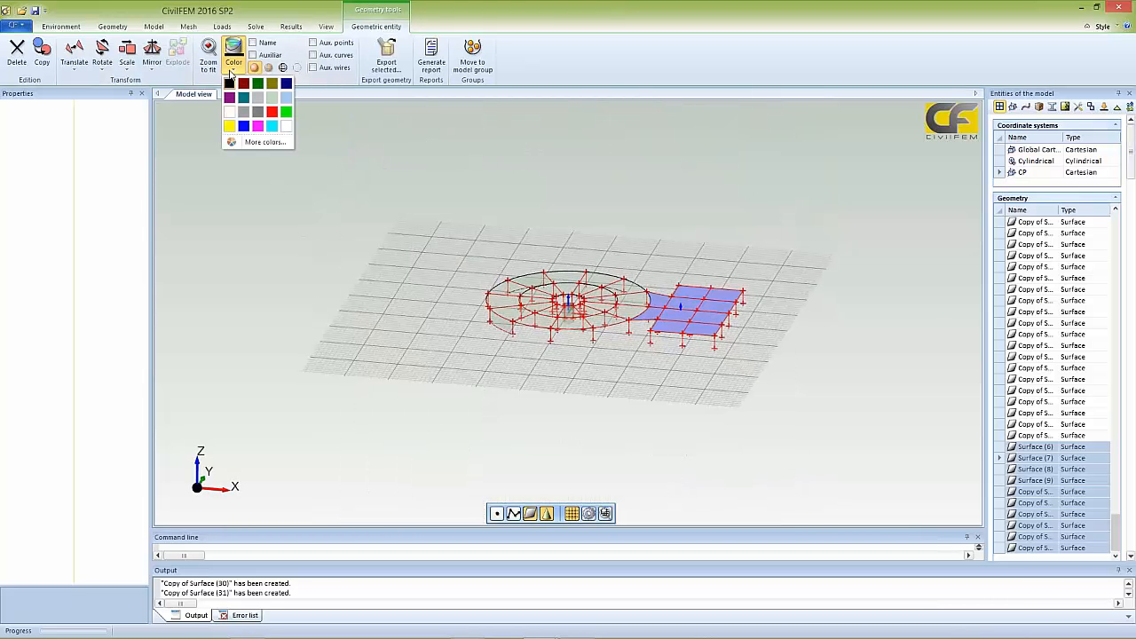
left_click(242, 128)
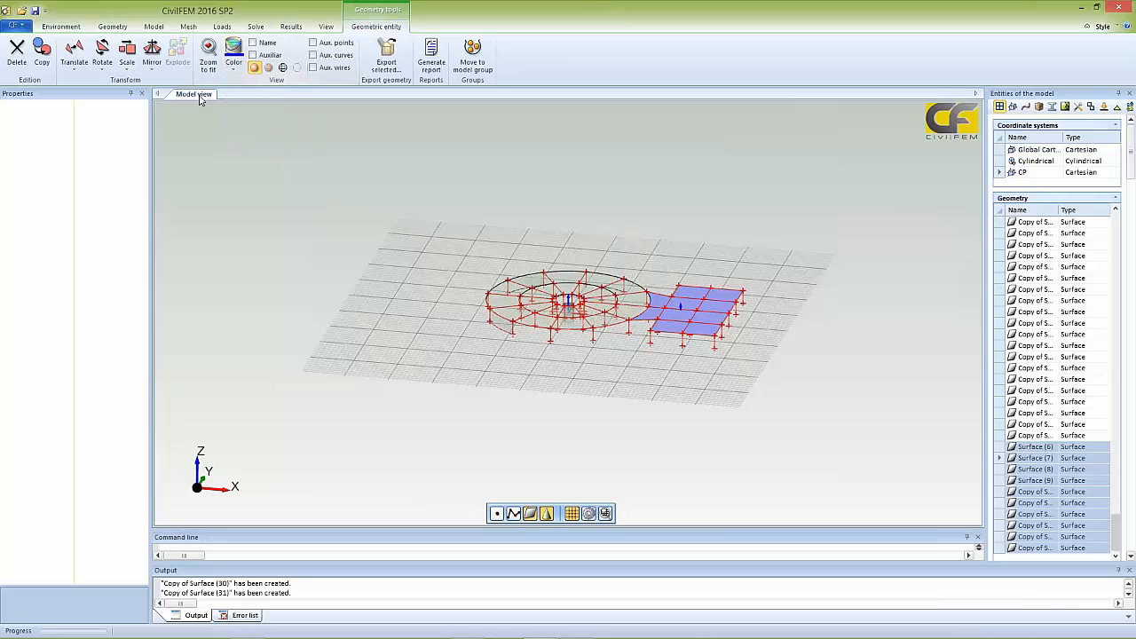
left_click(481, 395)
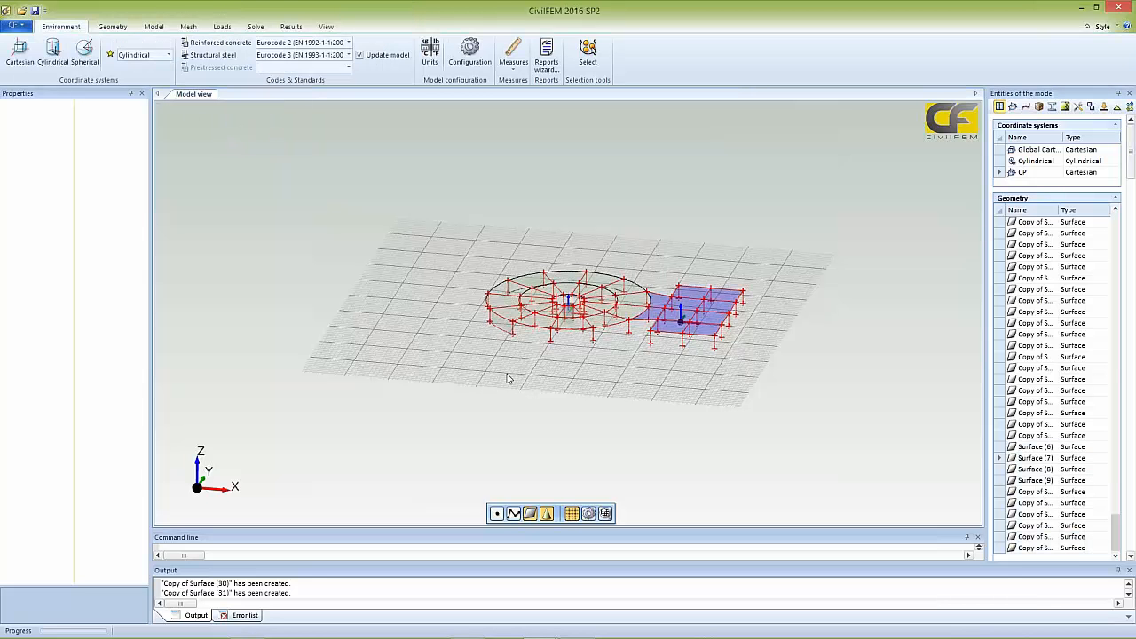
scroll(598, 301, "up", 2)
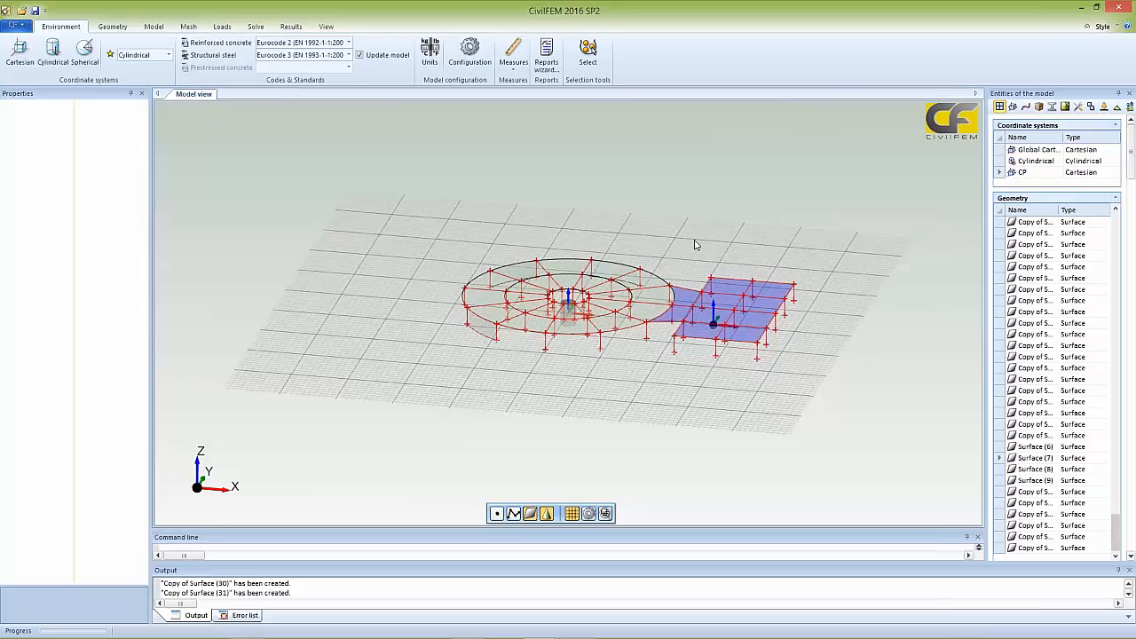
middle_click_drag(697, 248, 677, 279)
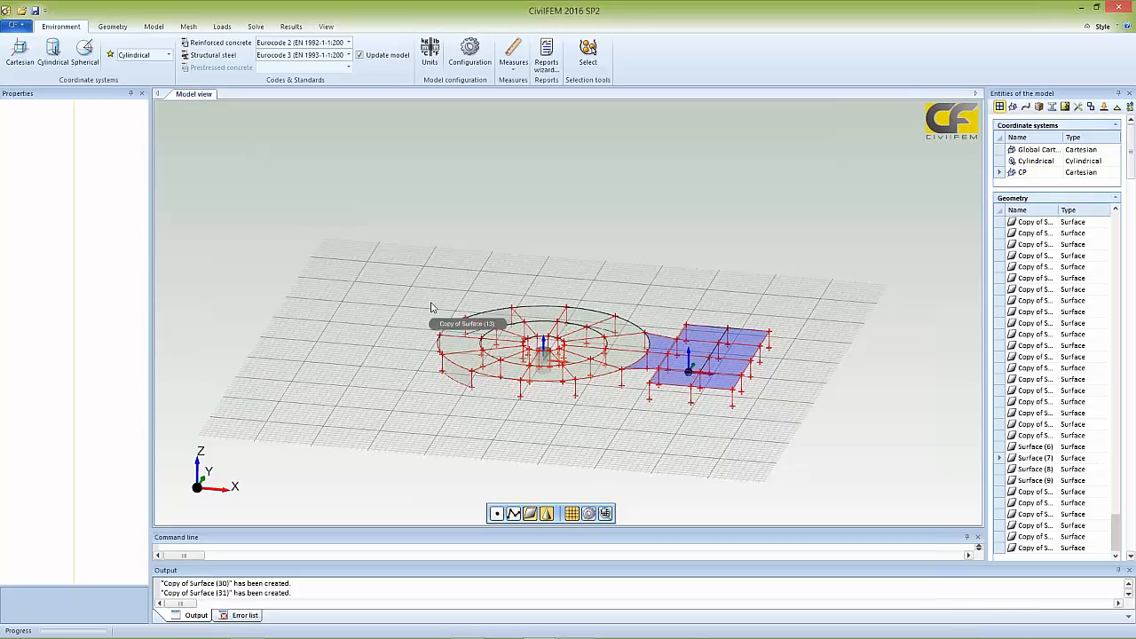
- Look through the rock types and rock classes offered for a new rock material
left_click(116, 29)
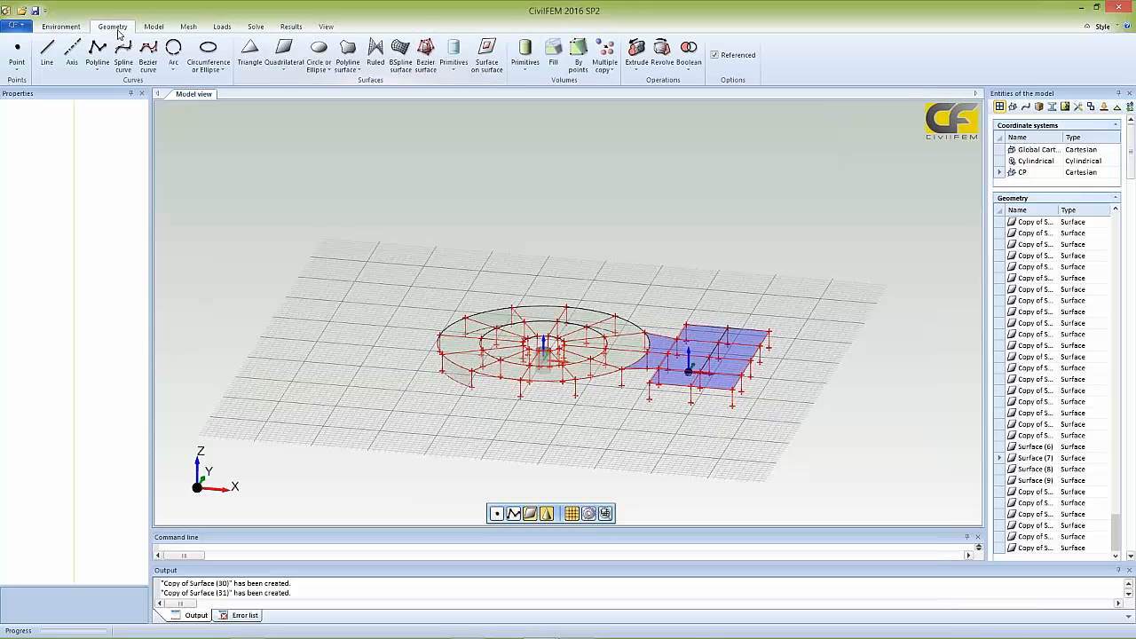
left_click(152, 30)
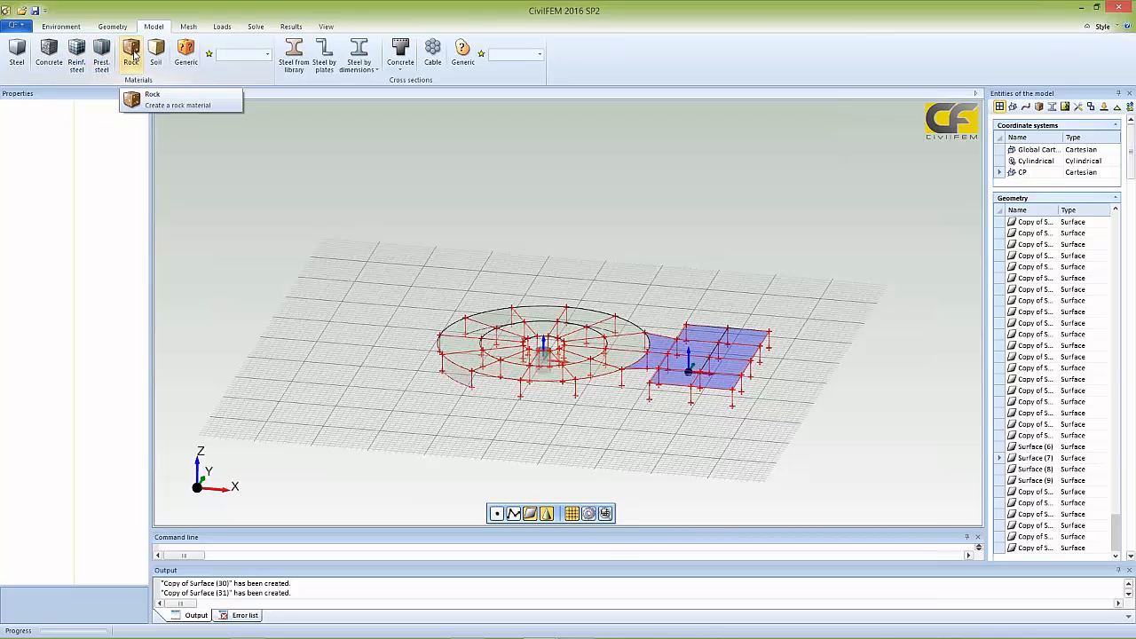
left_click(131, 55)
left_click(124, 115)
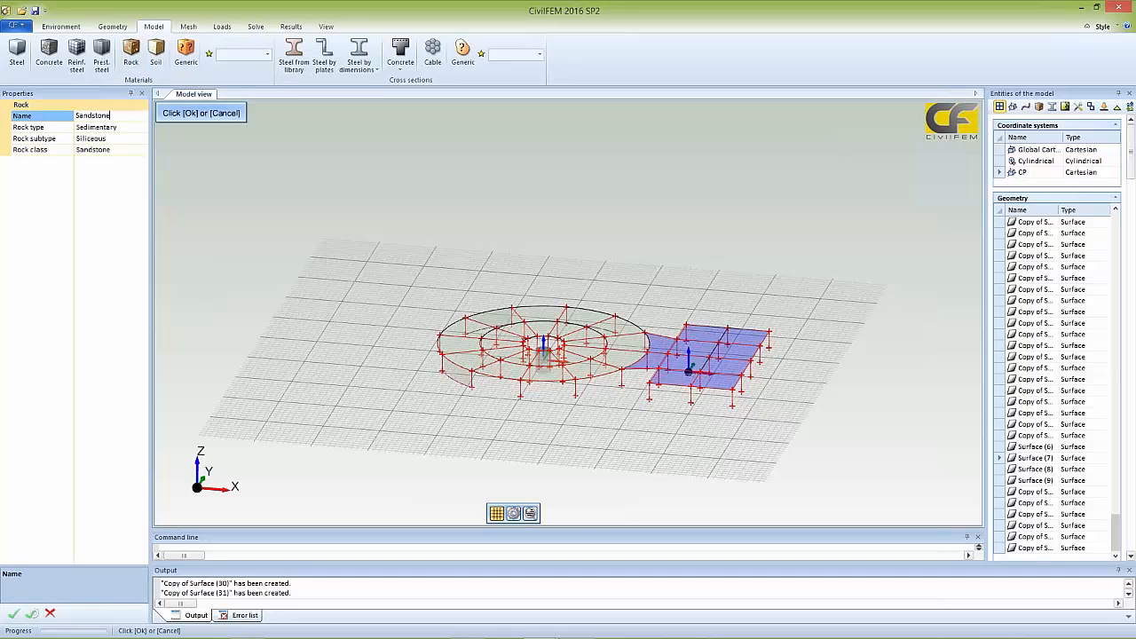
left_click(140, 128)
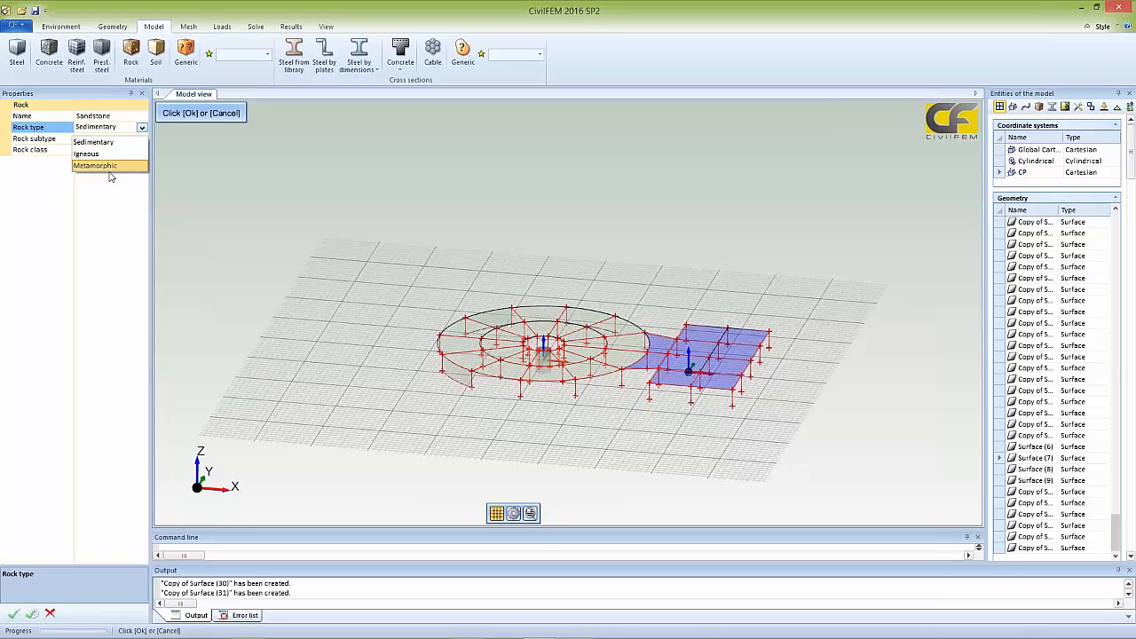
left_click(112, 200)
left_click(141, 151)
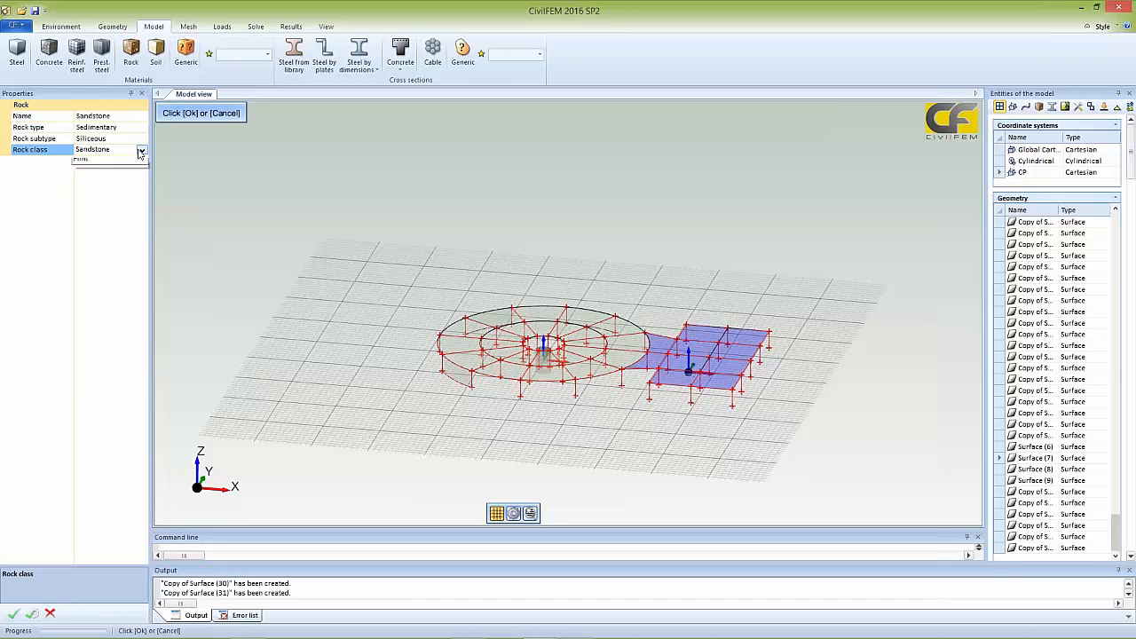
left_click(113, 217)
- Look through the soil types offered for a new soil material, then discard it
left_click(155, 51)
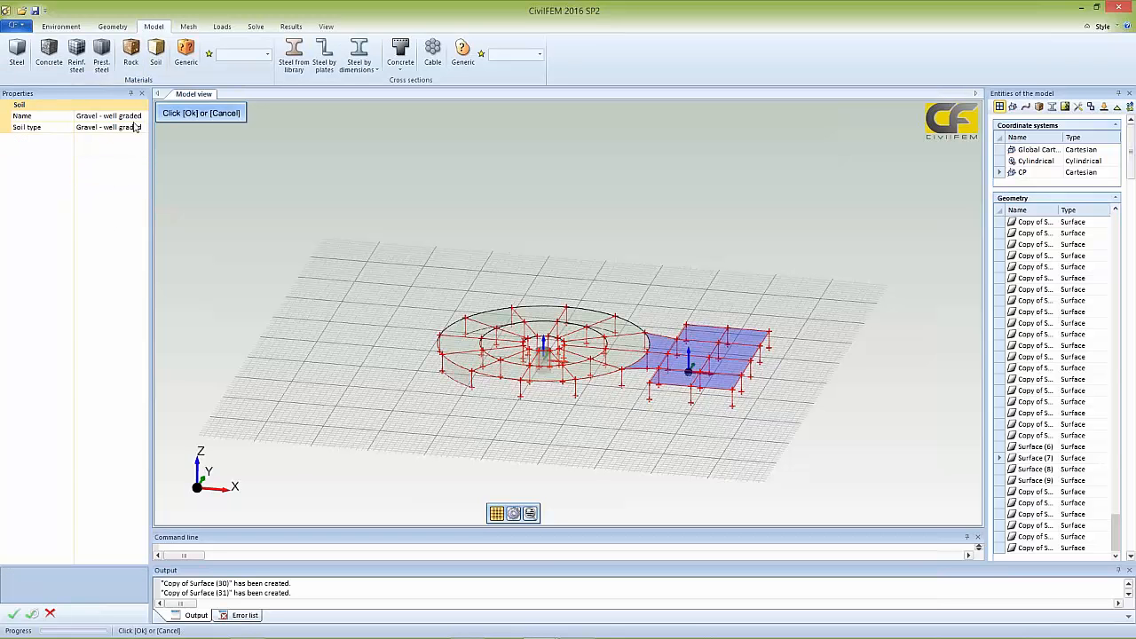
left_click(140, 127)
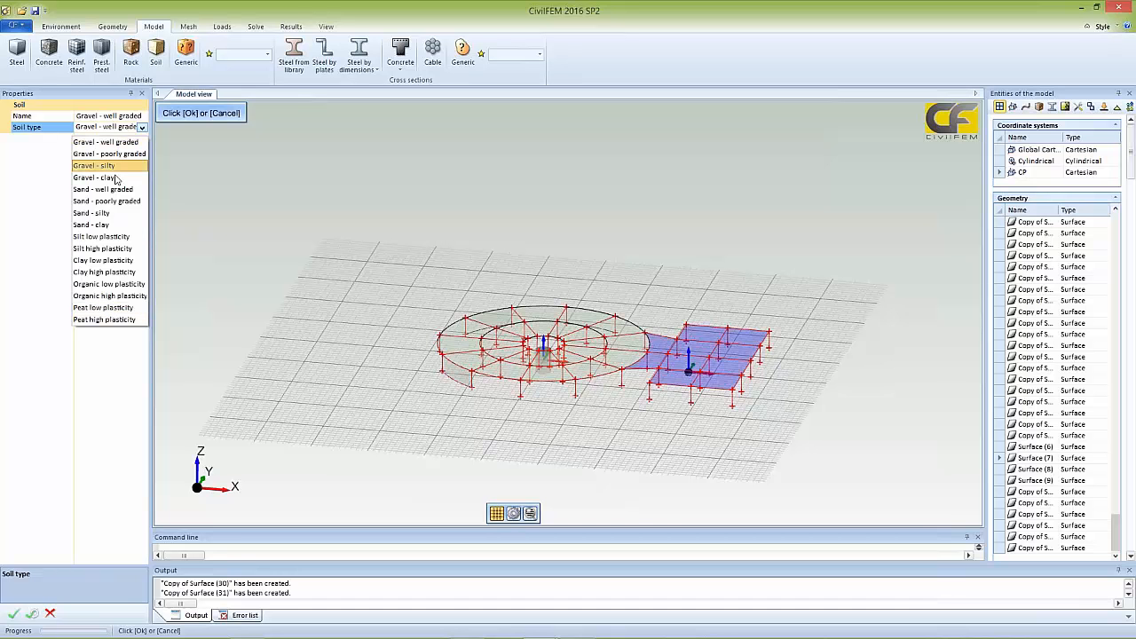
left_click(27, 181)
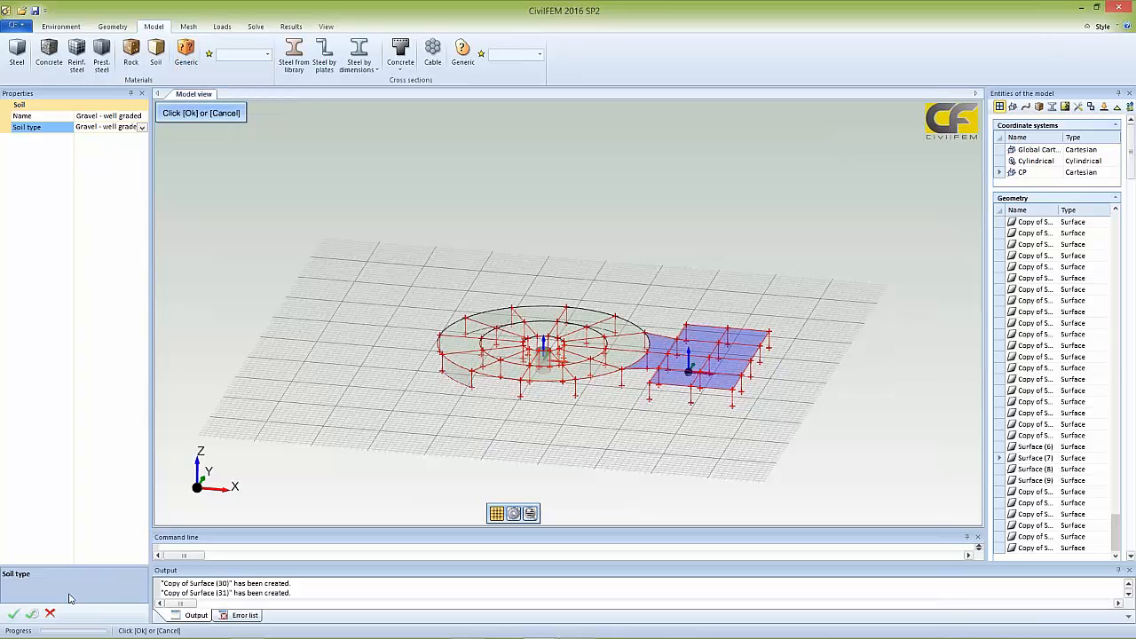
left_click(50, 614)
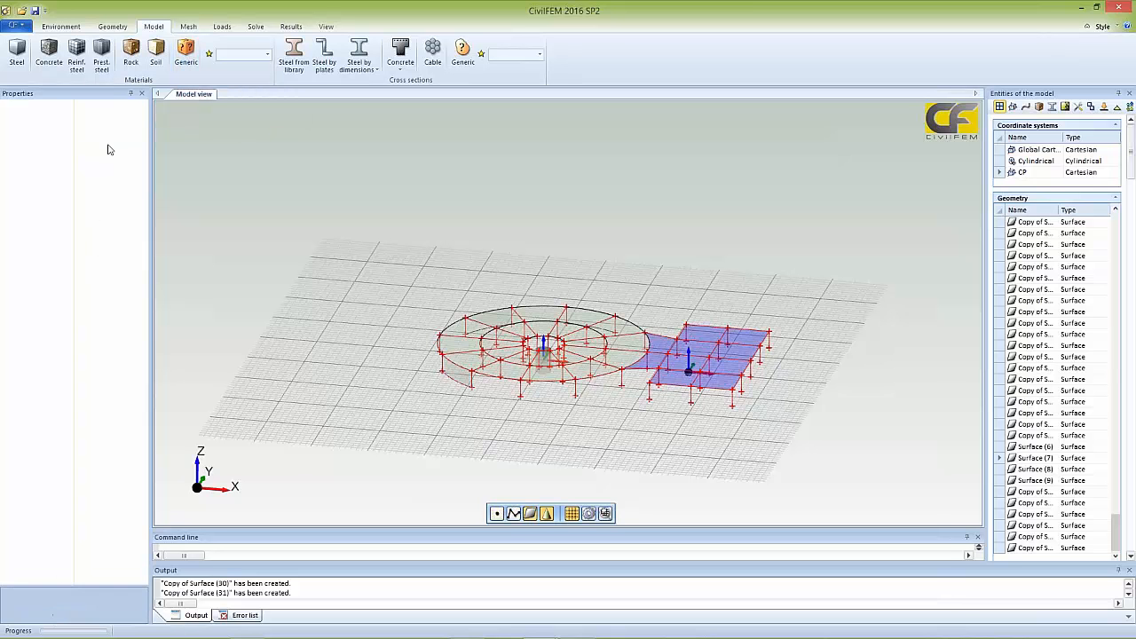
- Try to define a concrete material named Concrete, using the ACI code and f'c = 6000psi
left_click(50, 50)
left_click(108, 115)
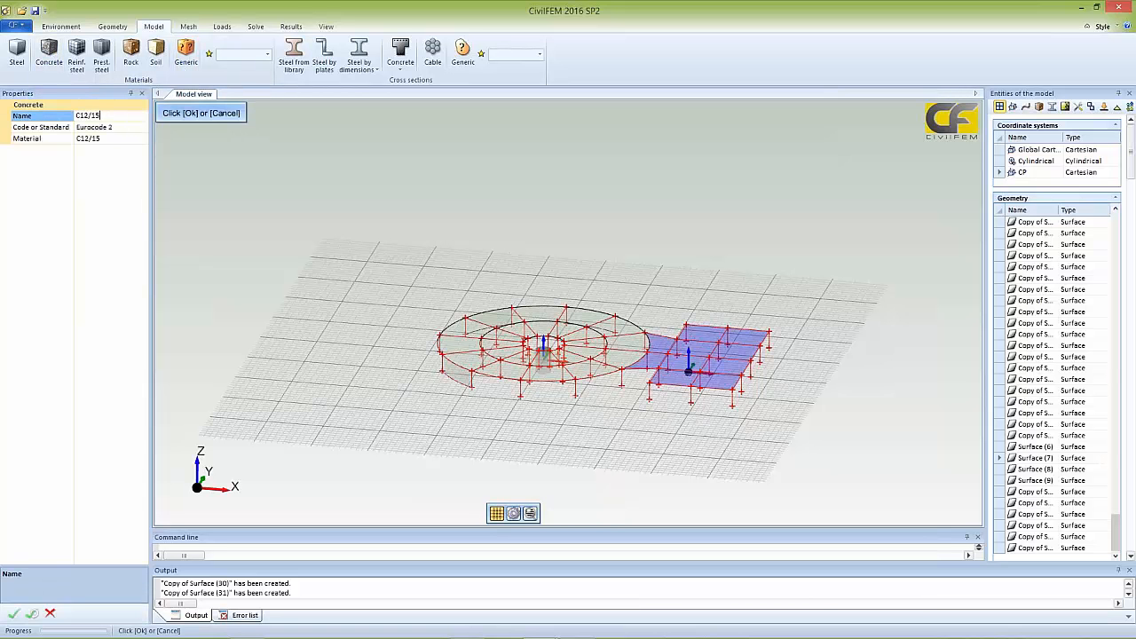
type("Concrete")
left_click(142, 127)
left_click(142, 127)
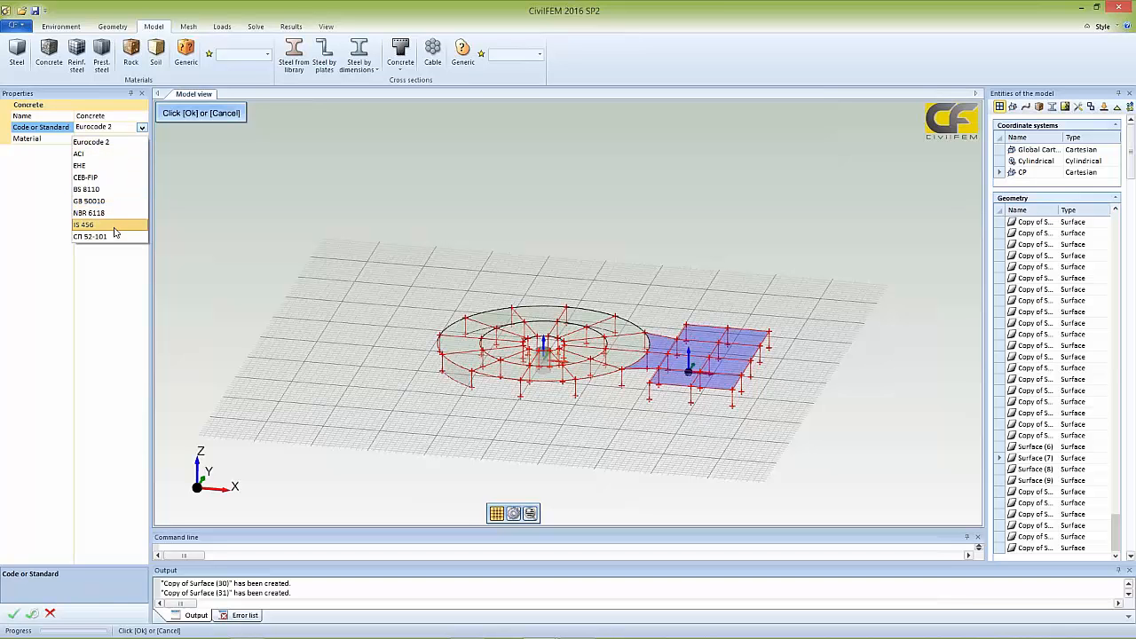
left_click(98, 156)
left_click(141, 138)
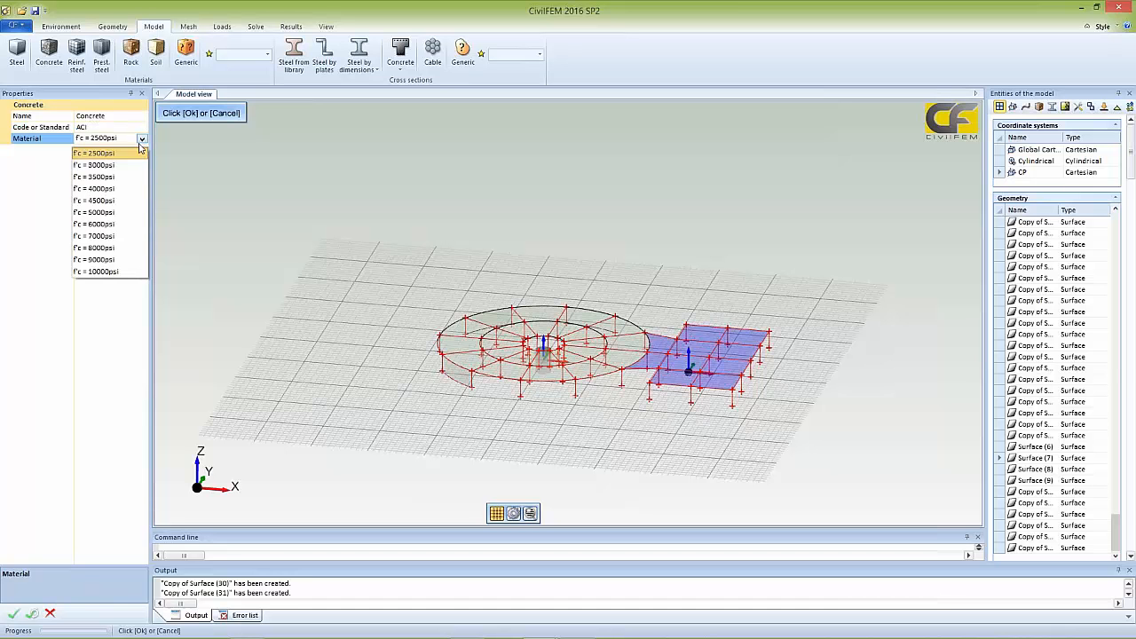
left_click(114, 227)
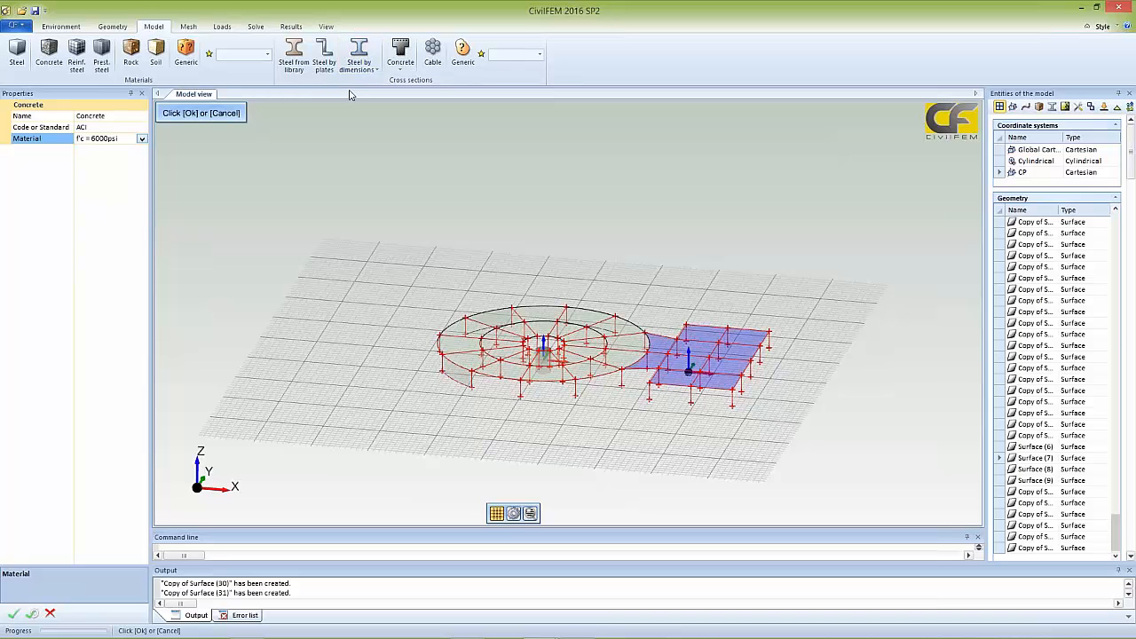
- Examine the library steel section options for an I shape under U.S.In W x, discard the section, and view the by-dimensions shapes
left_click(293, 55)
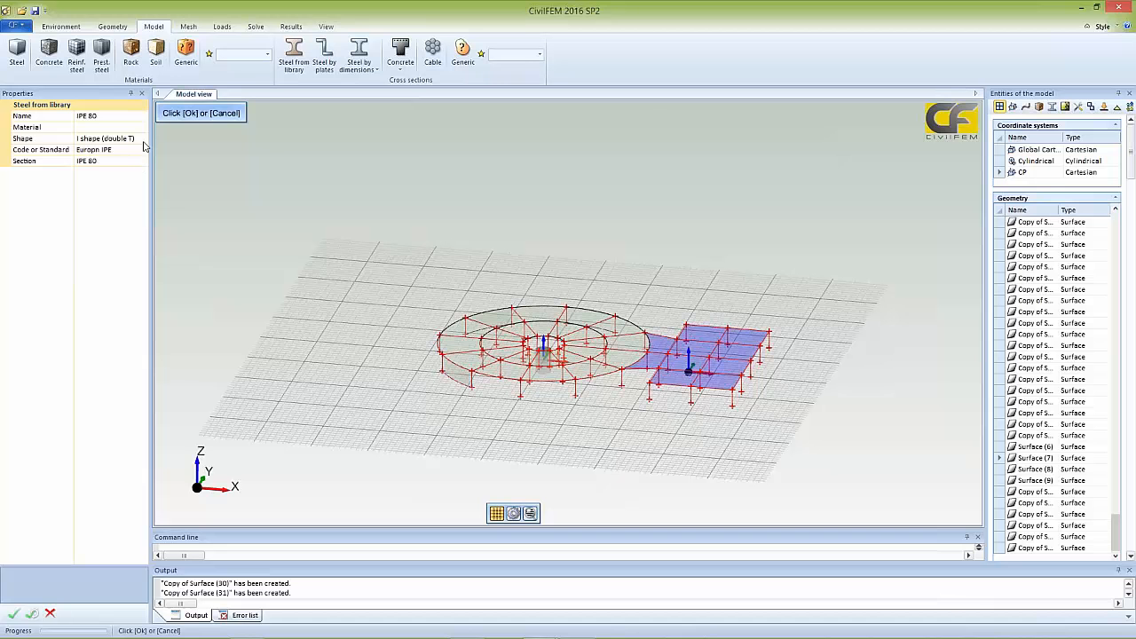
left_click(143, 140)
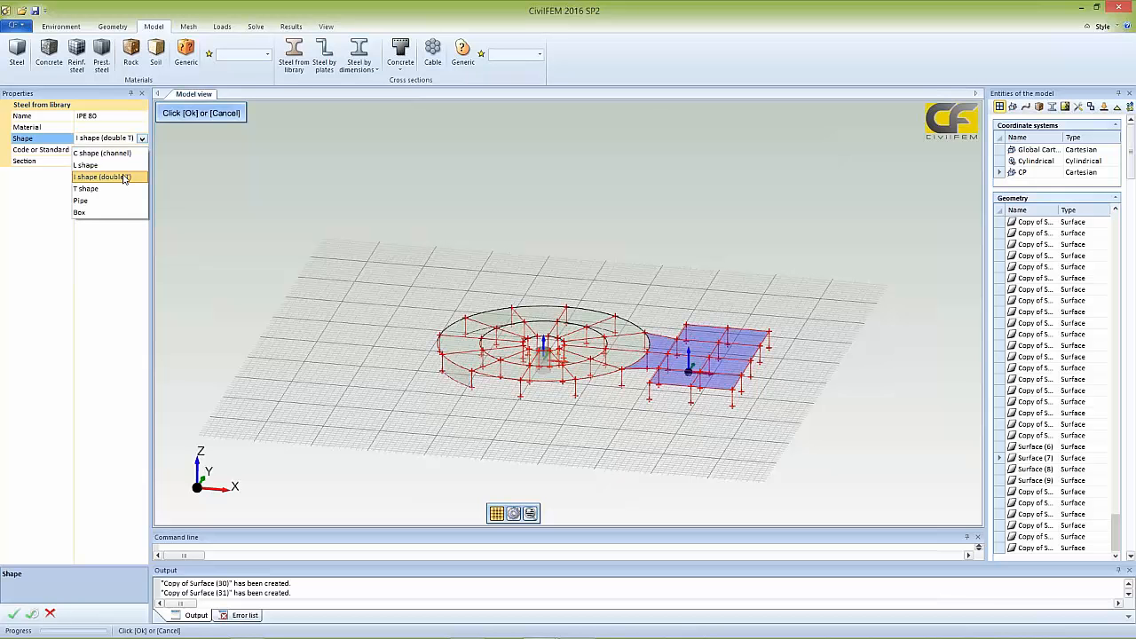
left_click(124, 177)
left_click(142, 151)
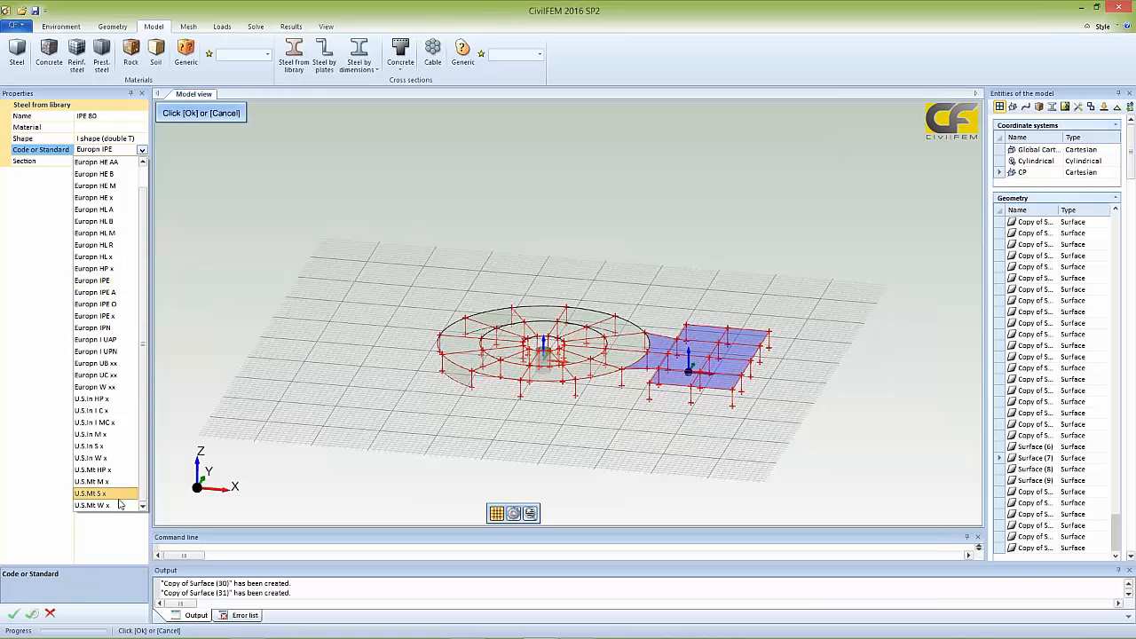
left_click(90, 458)
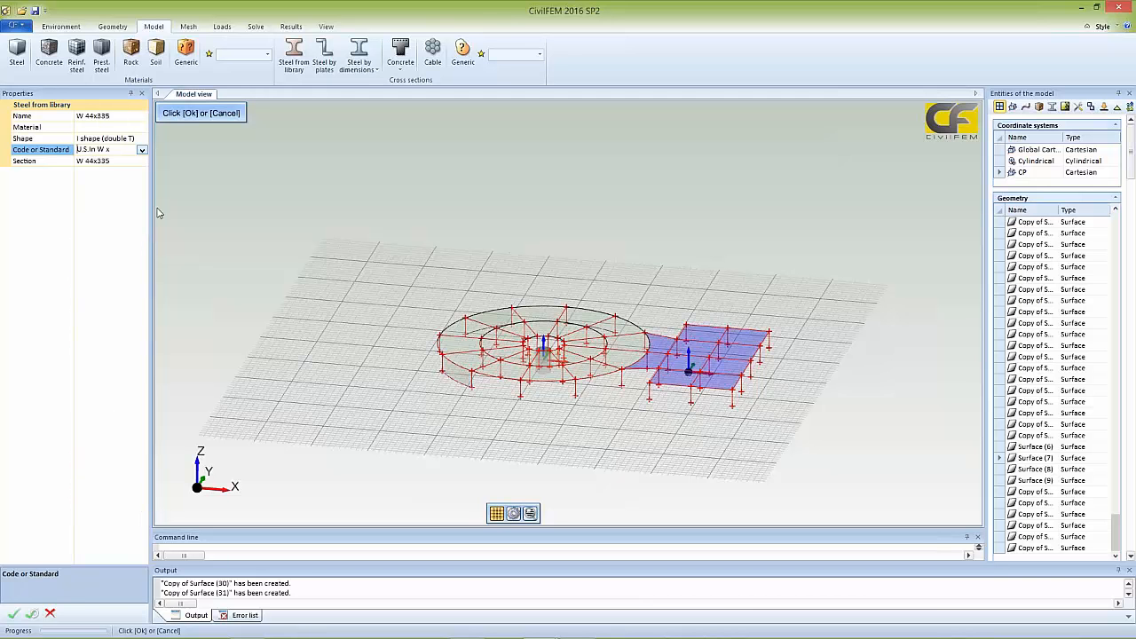
left_click(142, 164)
left_click(142, 163)
left_click_drag(145, 484, 141, 354)
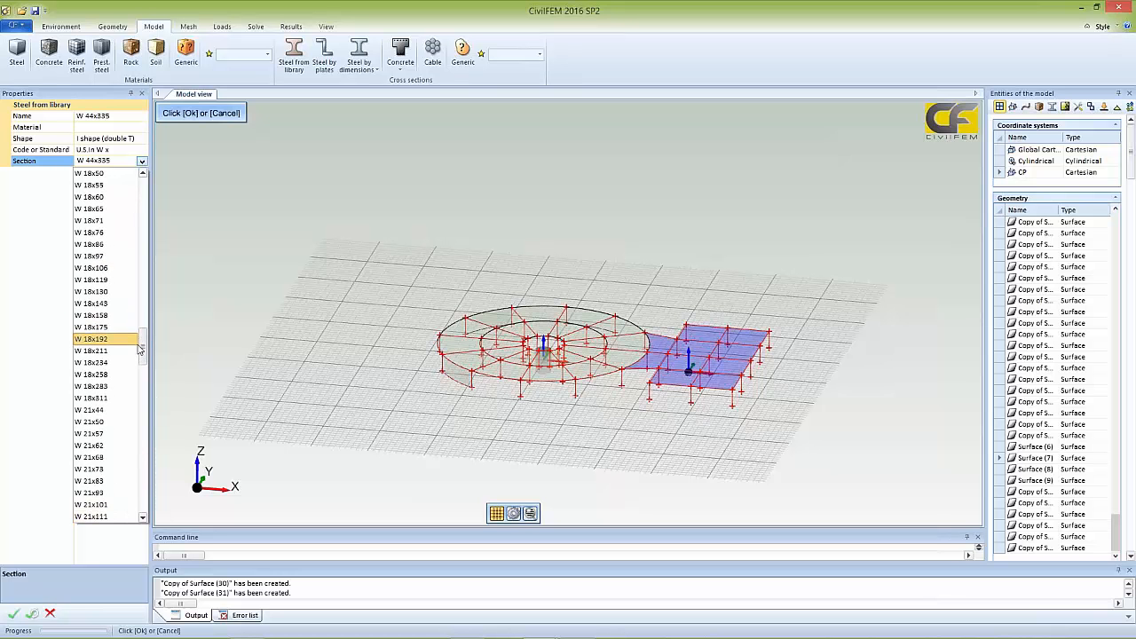
left_click(38, 236)
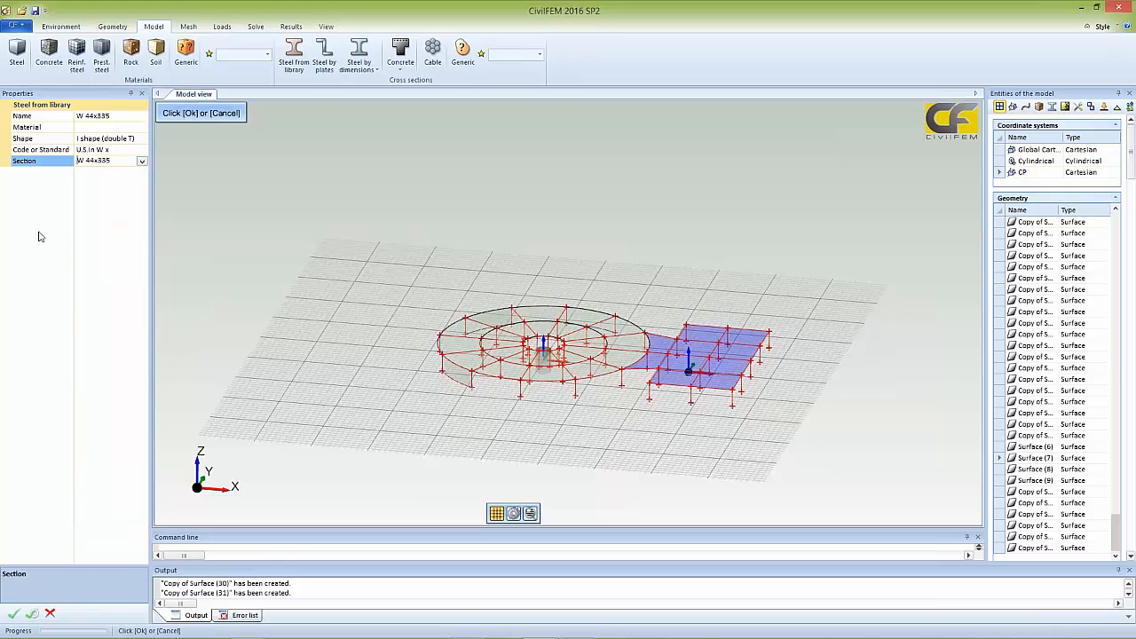
left_click(51, 614)
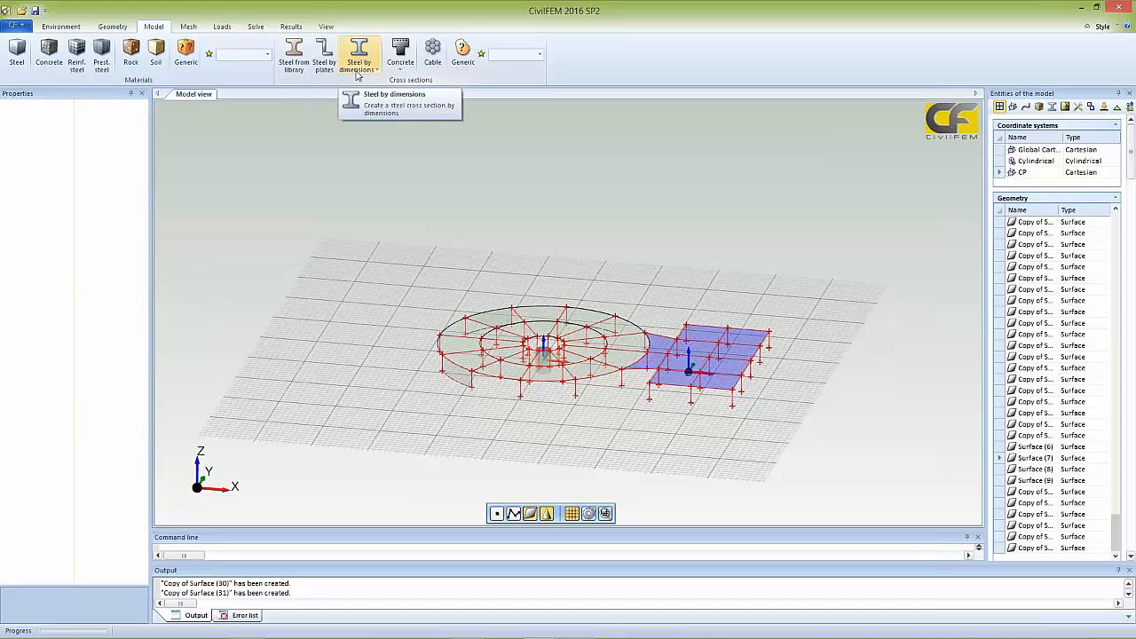
left_click(368, 71)
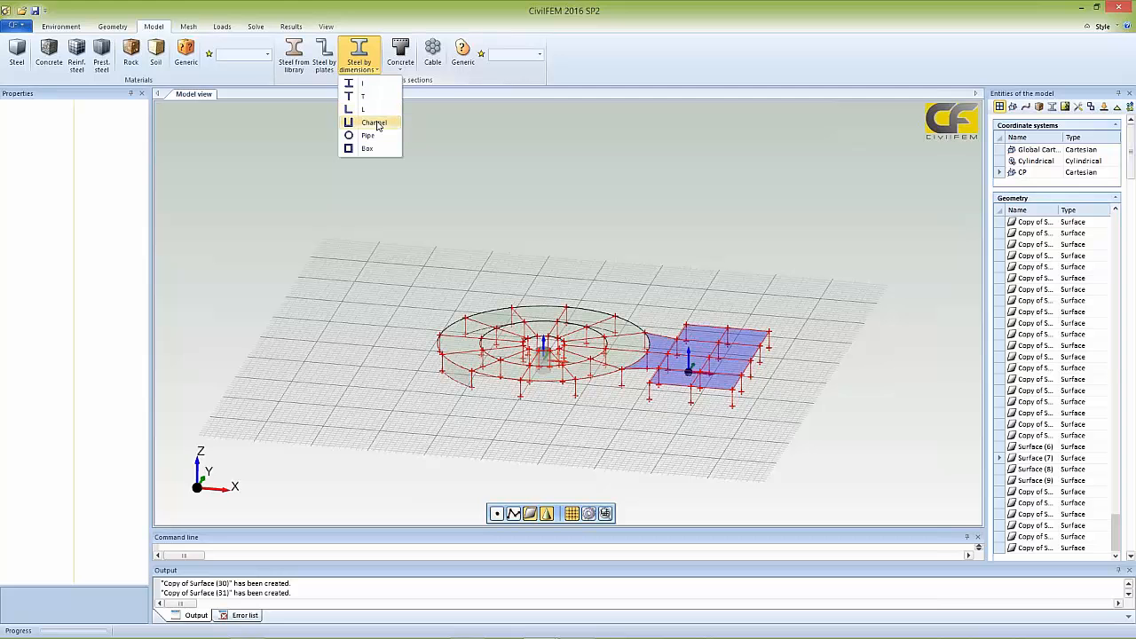
left_click(405, 74)
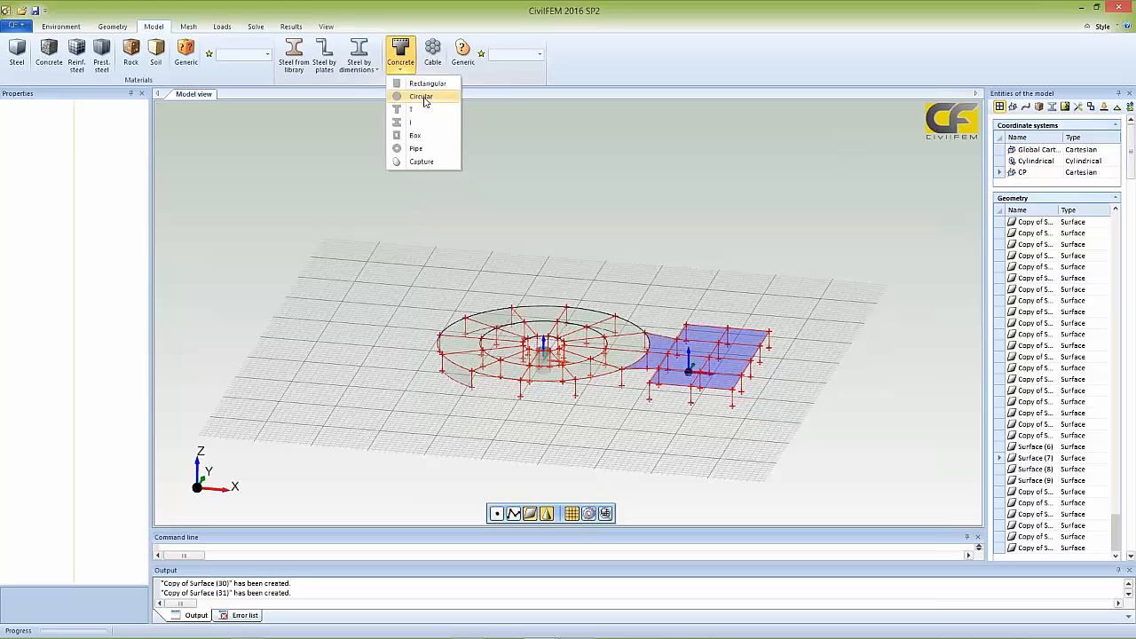
left_click(423, 84)
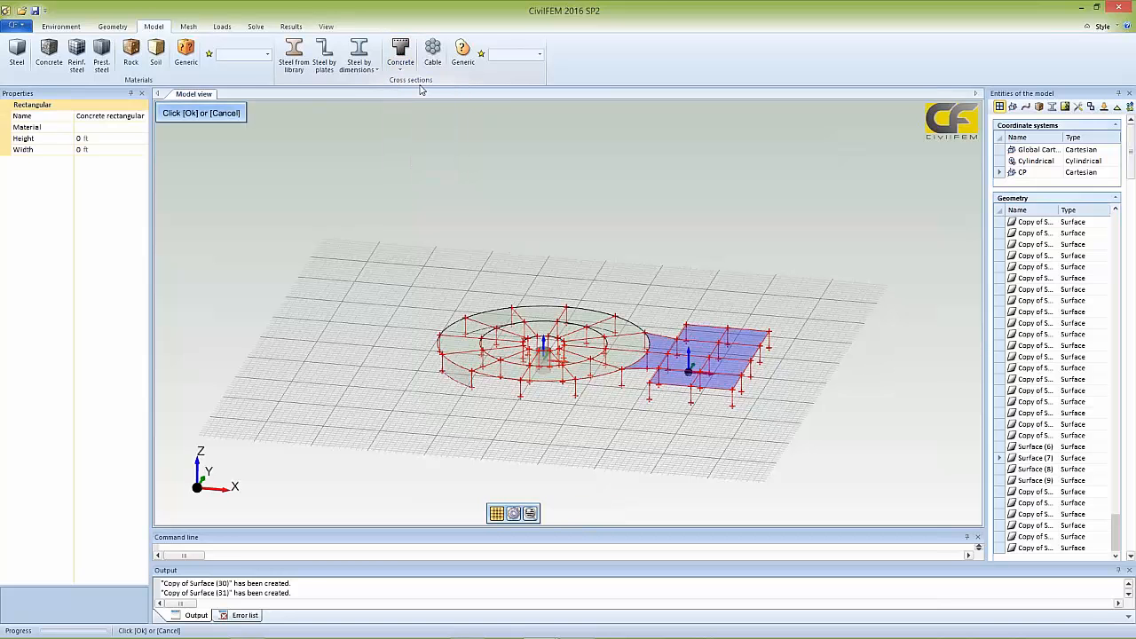
left_click(144, 119)
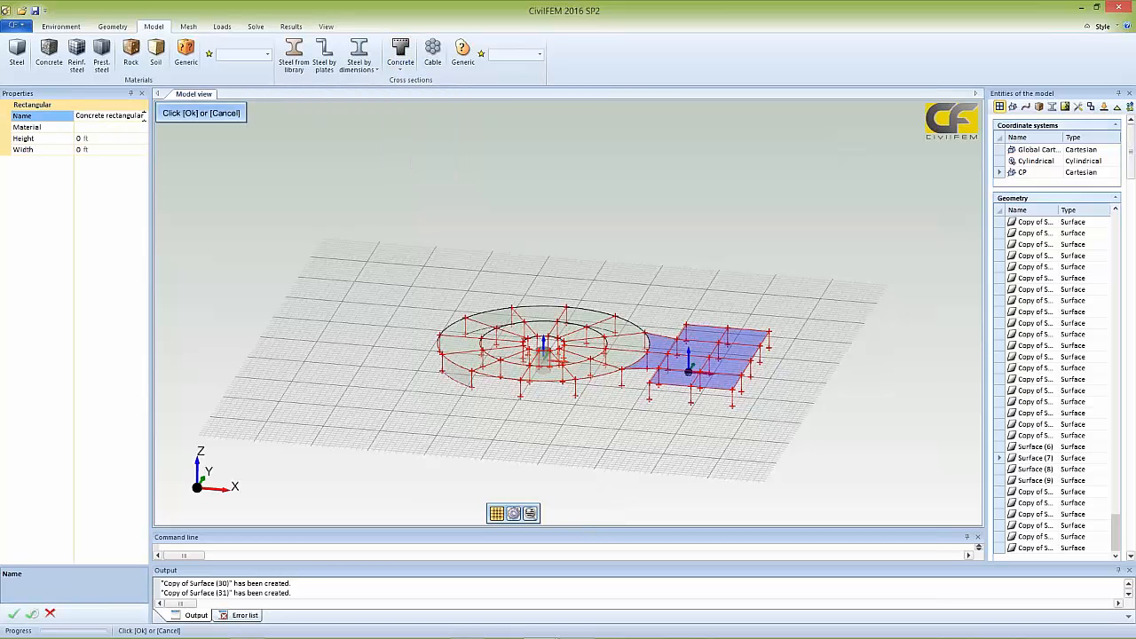
left_click_drag(144, 117, 78, 110)
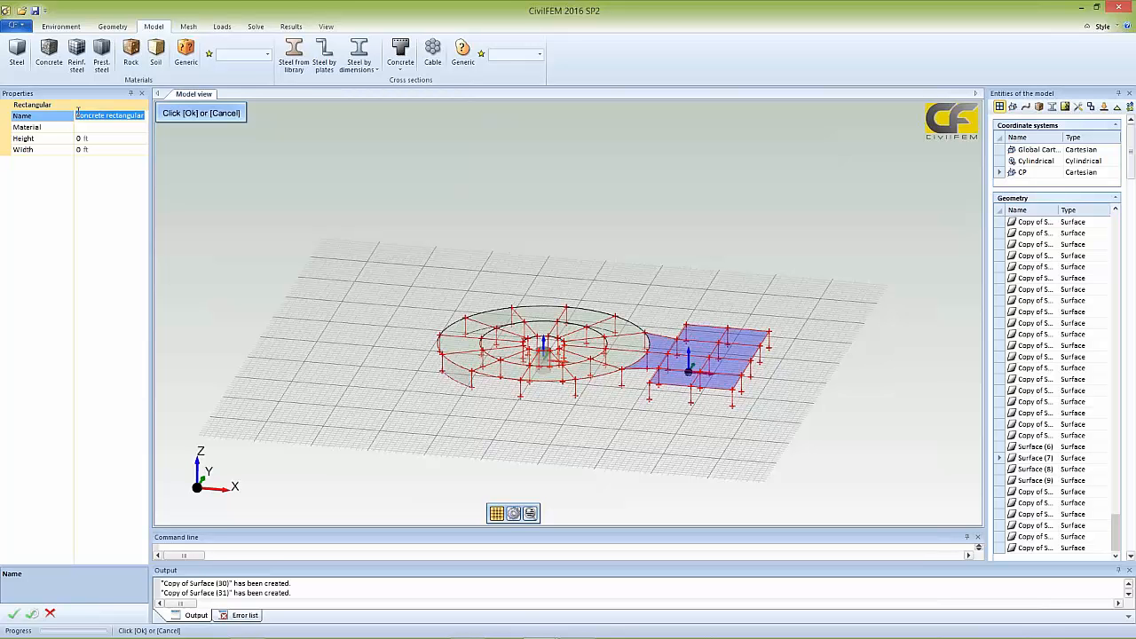
type("Beams")
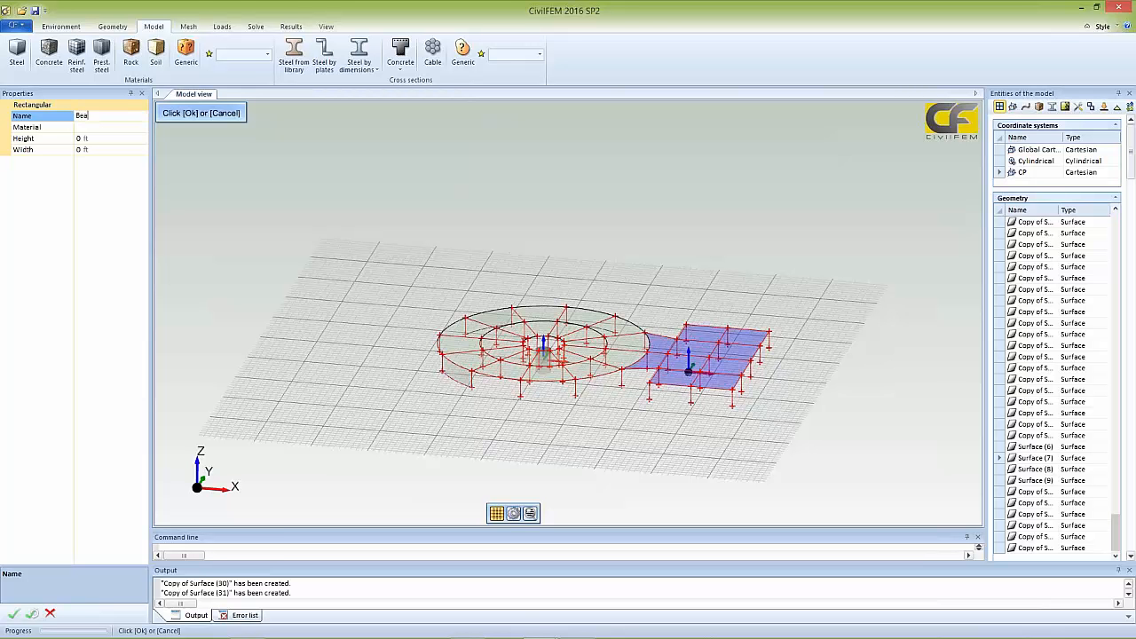
left_click(143, 130)
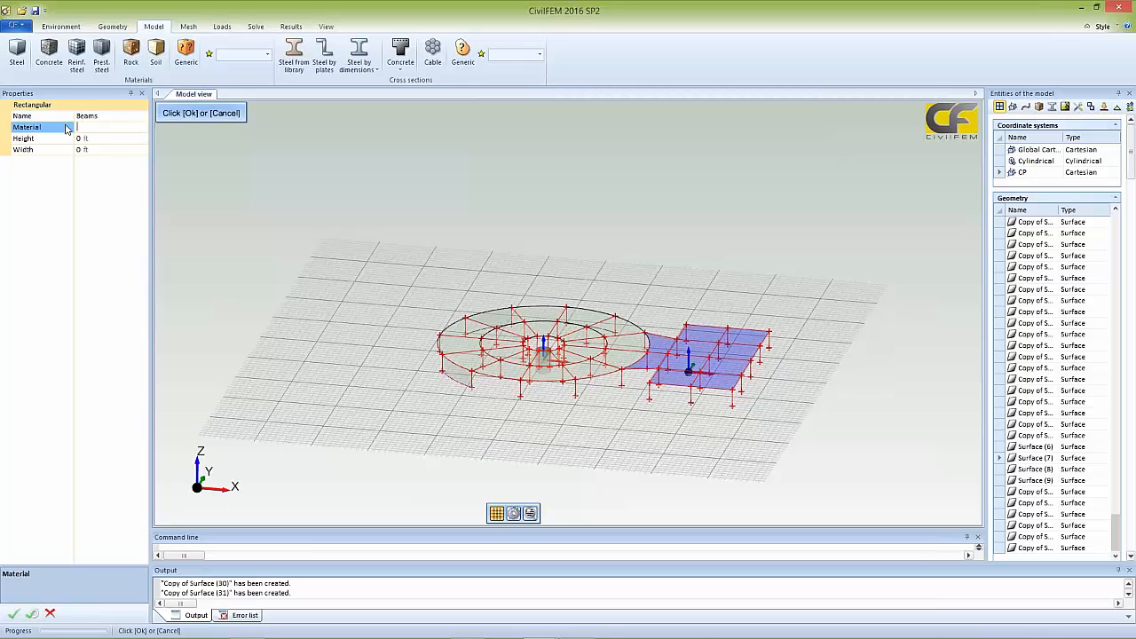
left_click(49, 614)
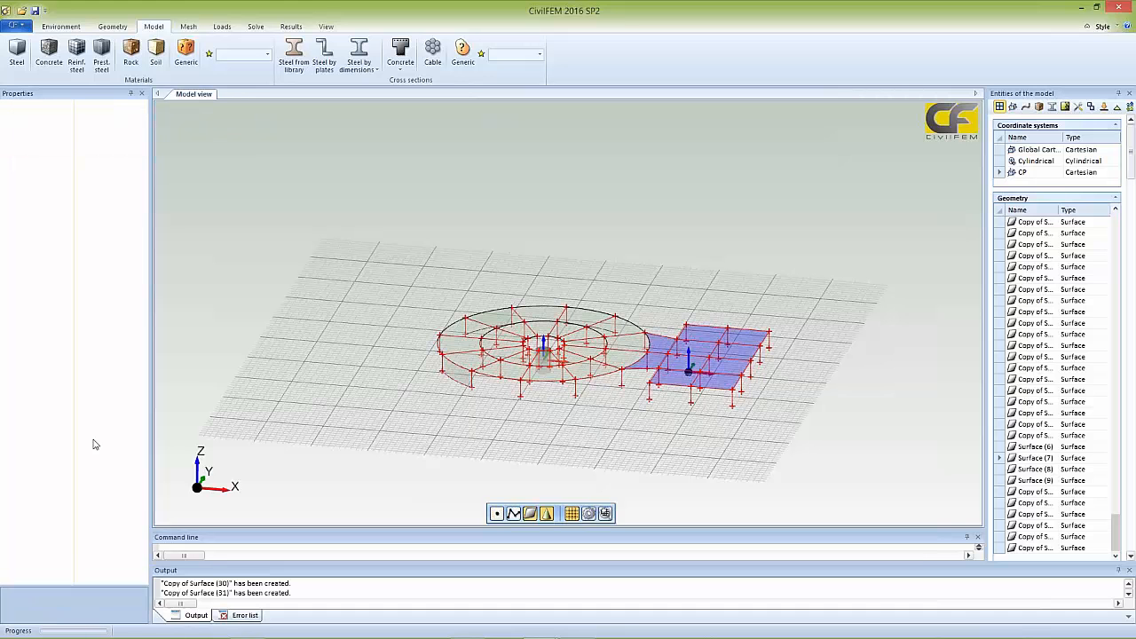
left_click(49, 51)
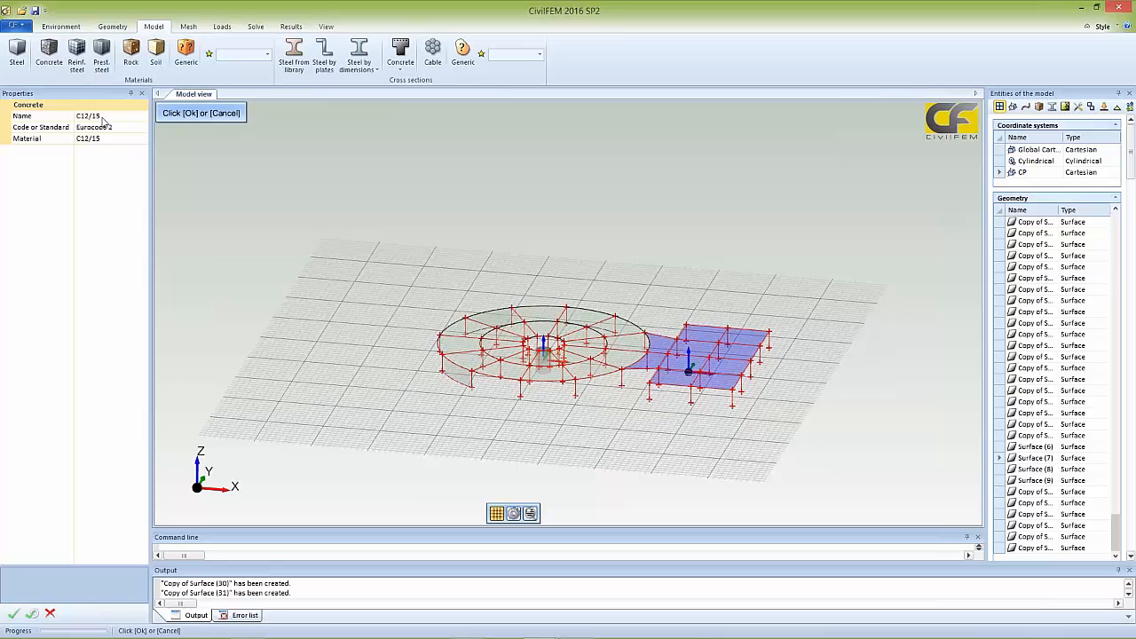
left_click(1001, 213)
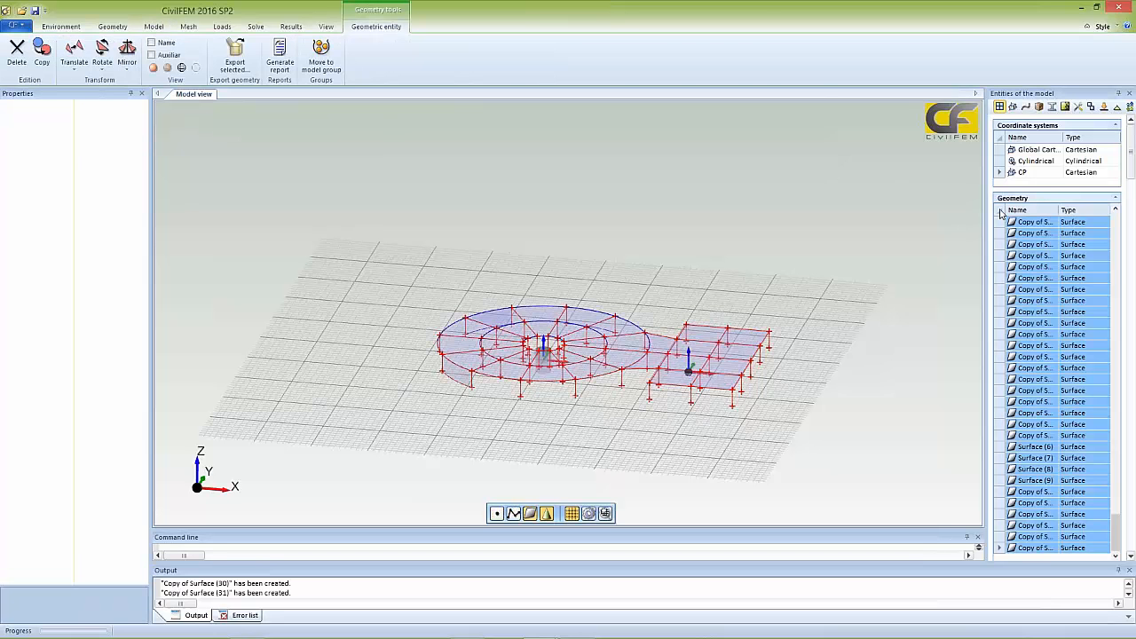
left_click(120, 27)
left_click(155, 27)
left_click(185, 26)
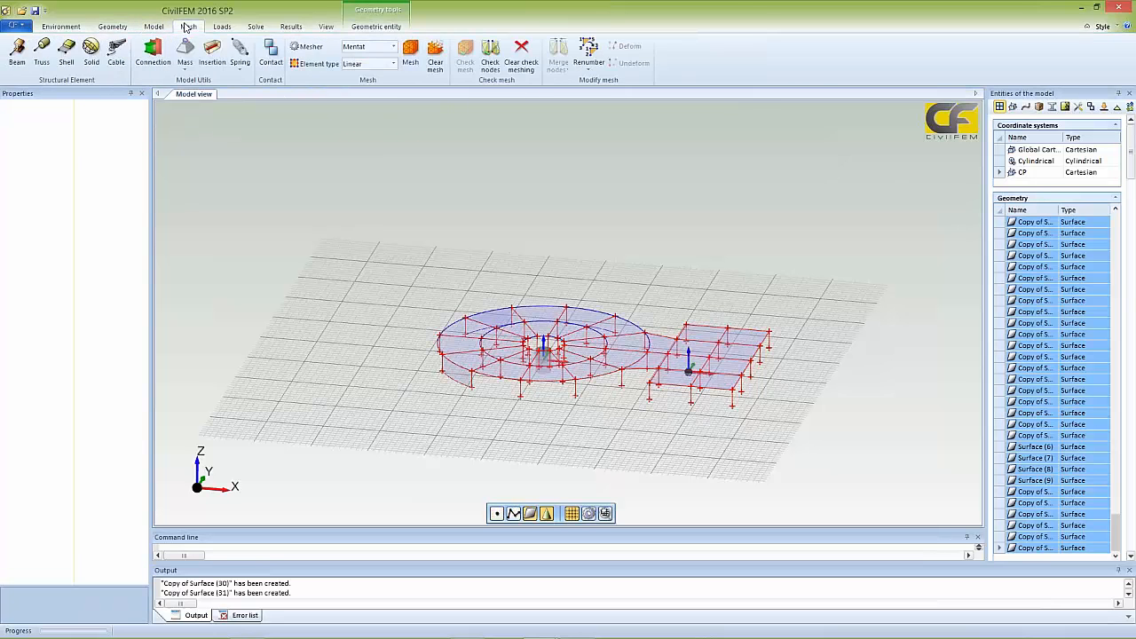
- Create a concrete material named Concrete, using the ACI code and f'c = 6000psi
left_click(154, 27)
left_click(55, 55)
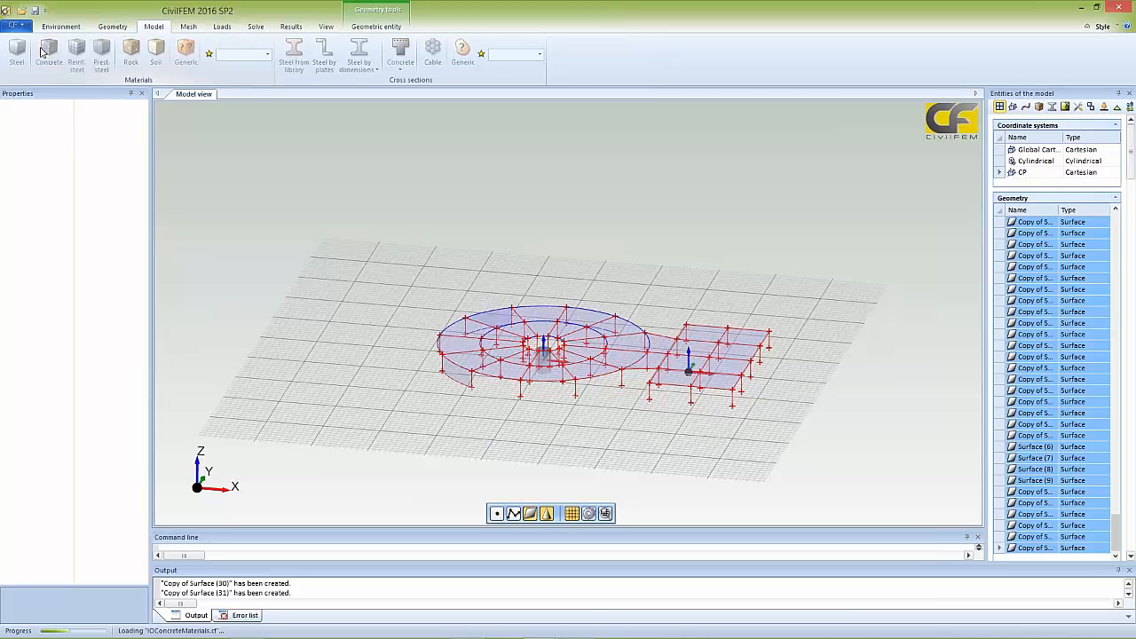
left_click(36, 115)
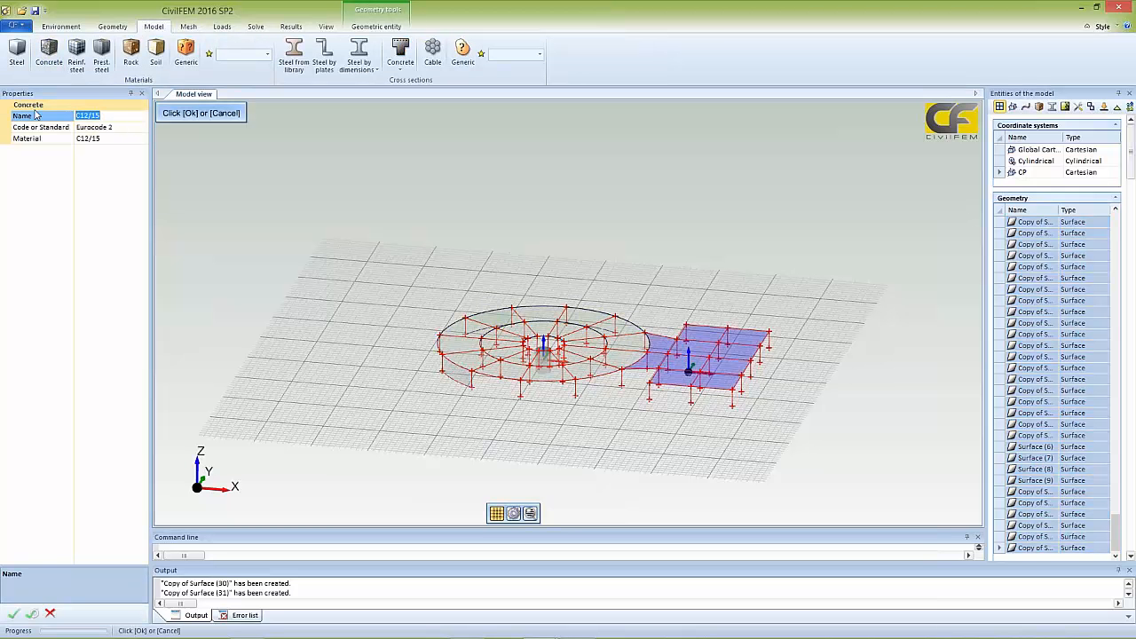
type("Concrete")
left_click(142, 127)
left_click(109, 155)
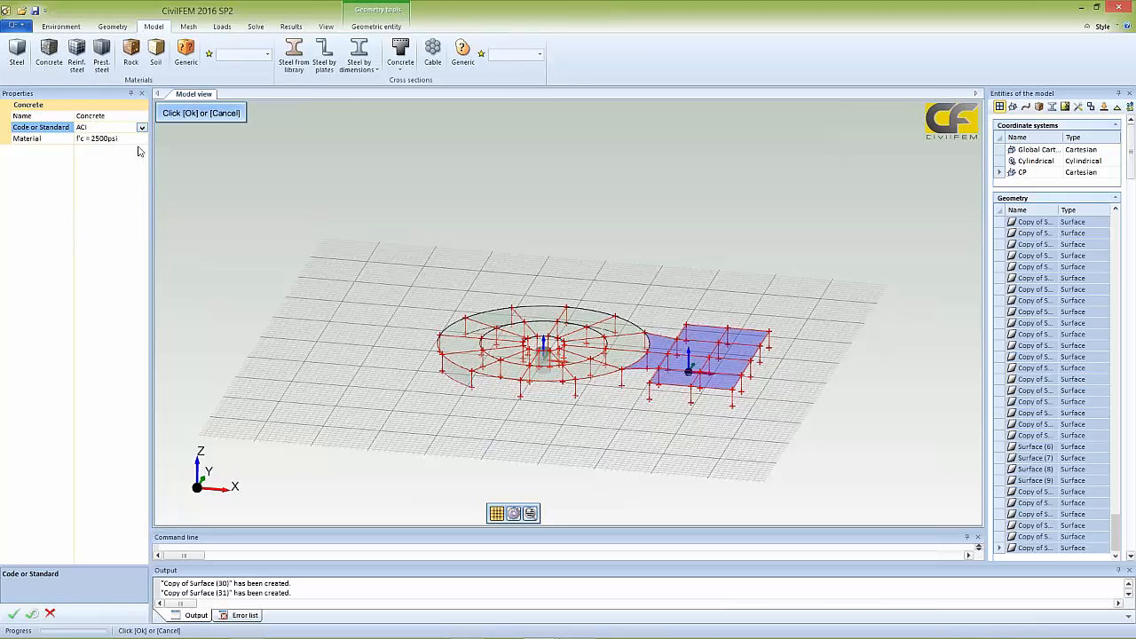
left_click(142, 139)
left_click(98, 225)
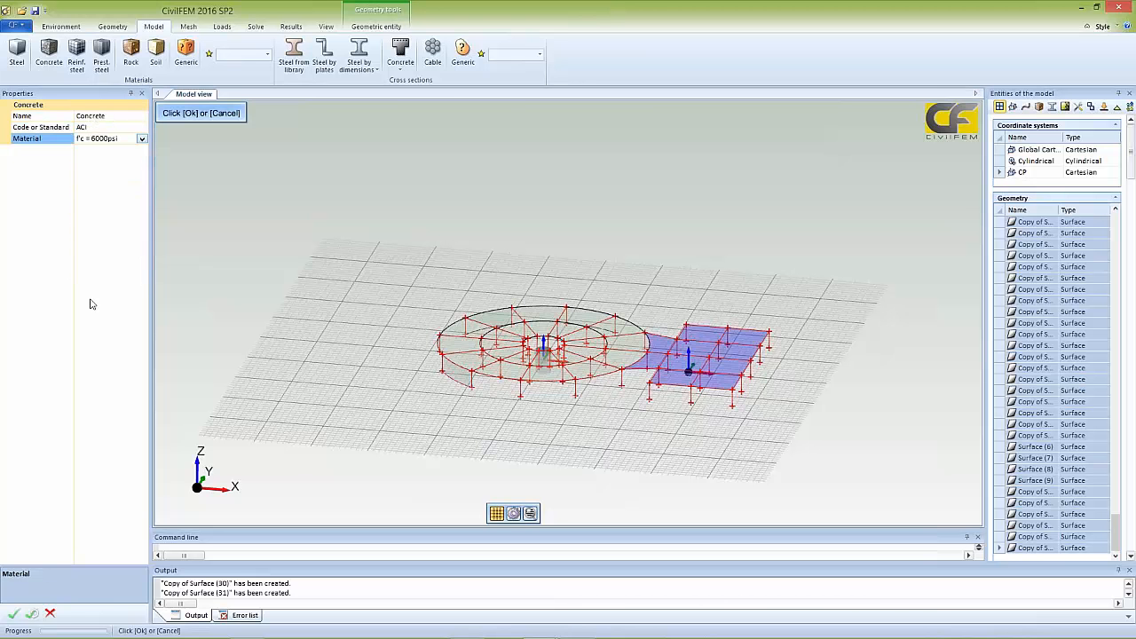
left_click(14, 616)
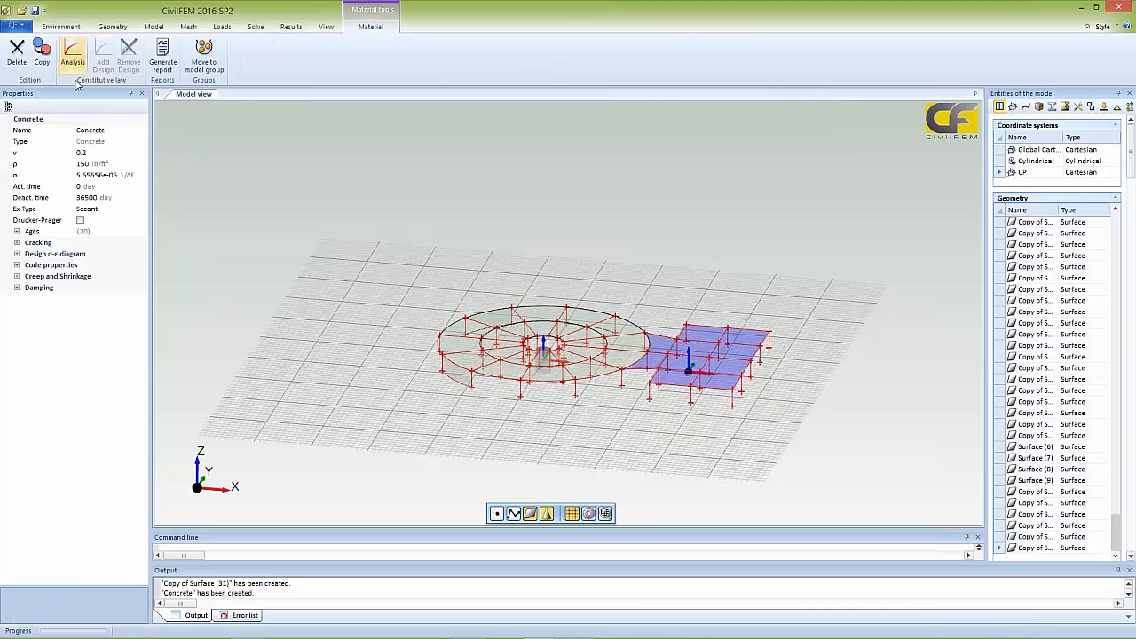
- Examine the Concrete material's cracking settings and its design stress-strain data as table and chart, then close the data without saving
left_click(16, 243)
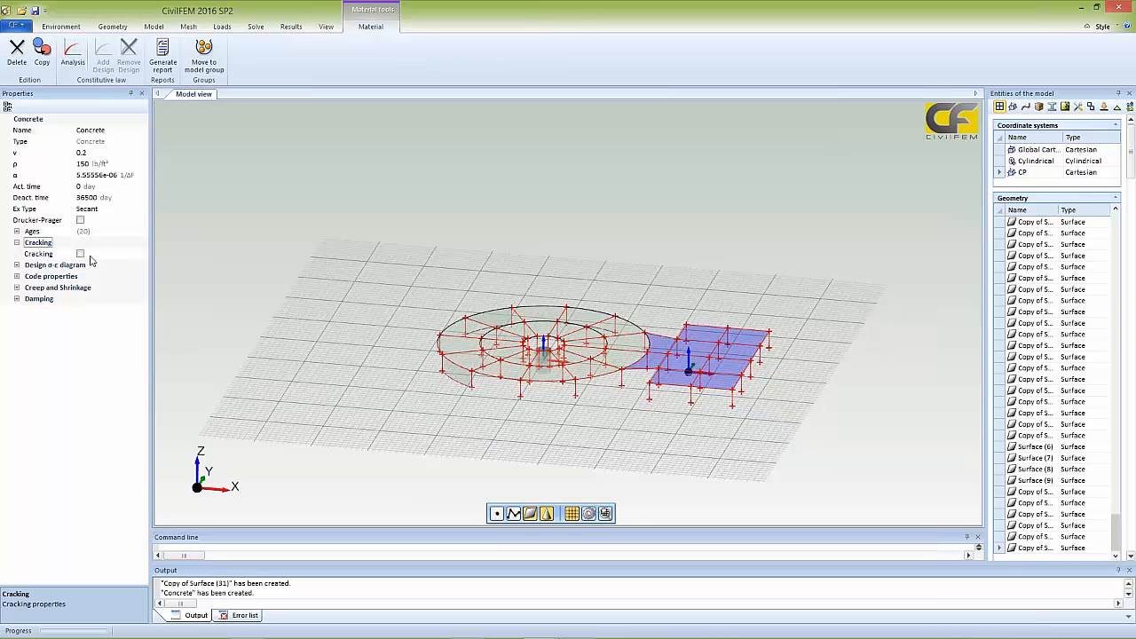
left_click(17, 265)
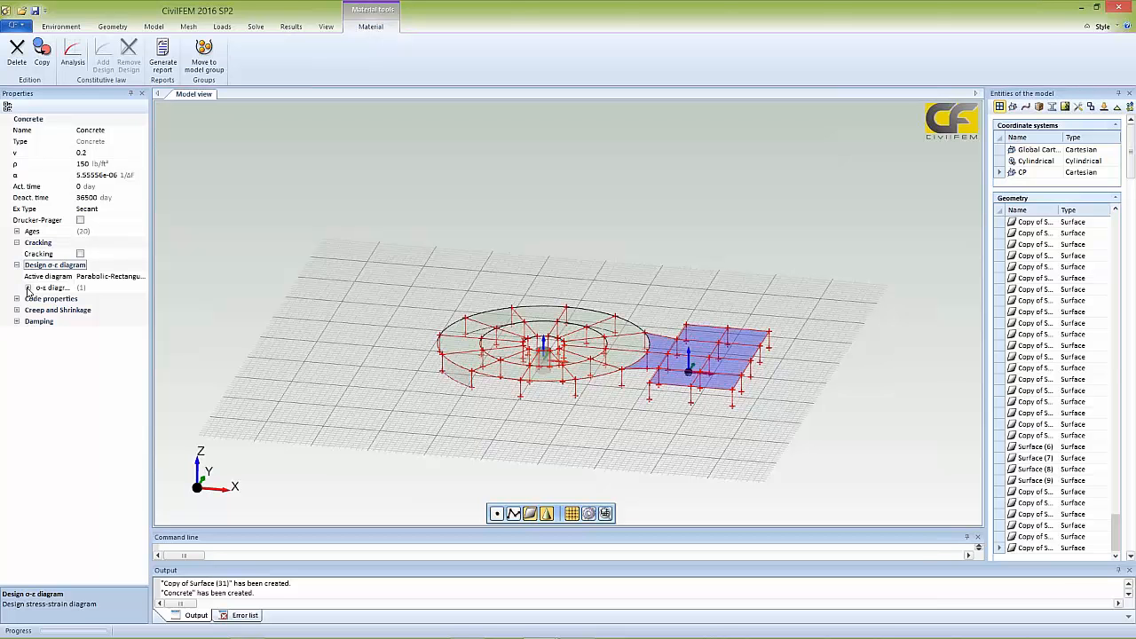
left_click(28, 288)
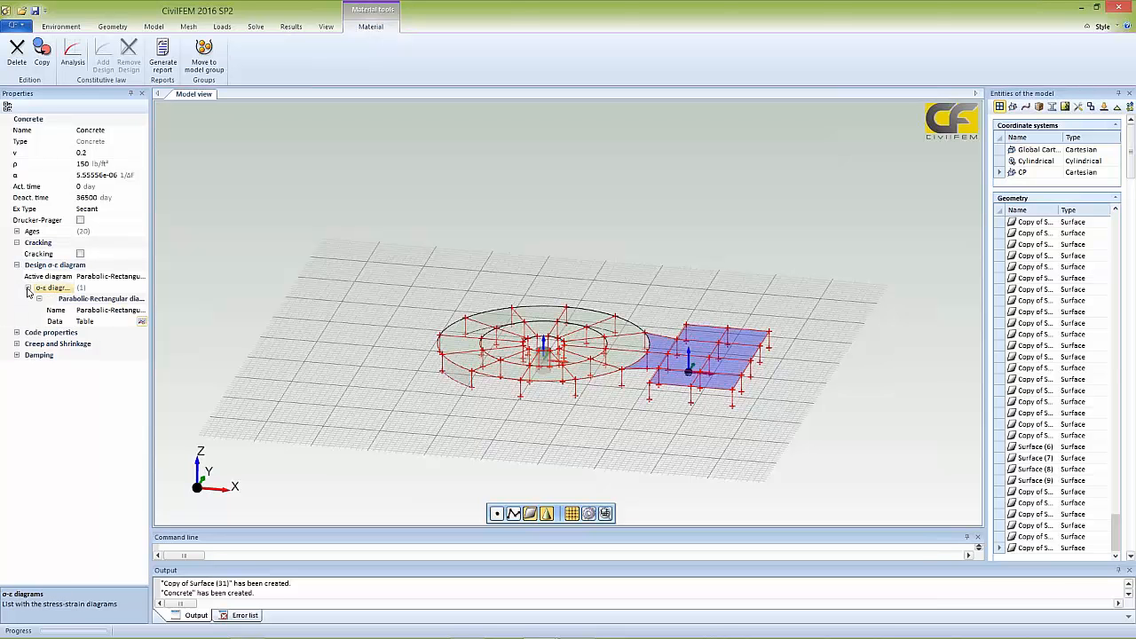
left_click(142, 321)
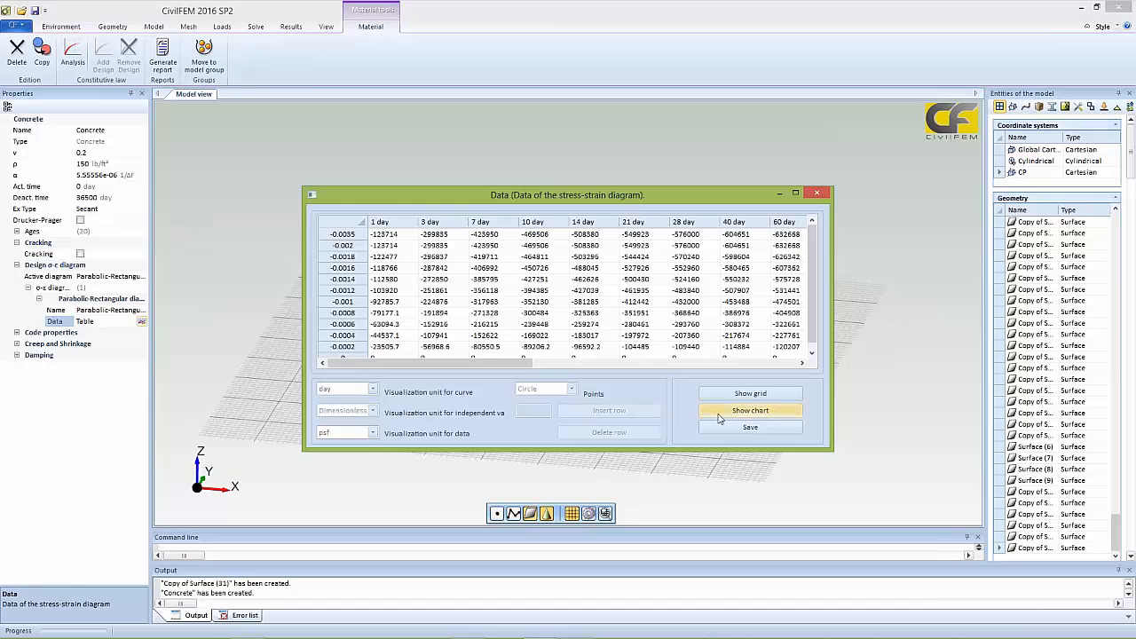
left_click(720, 416)
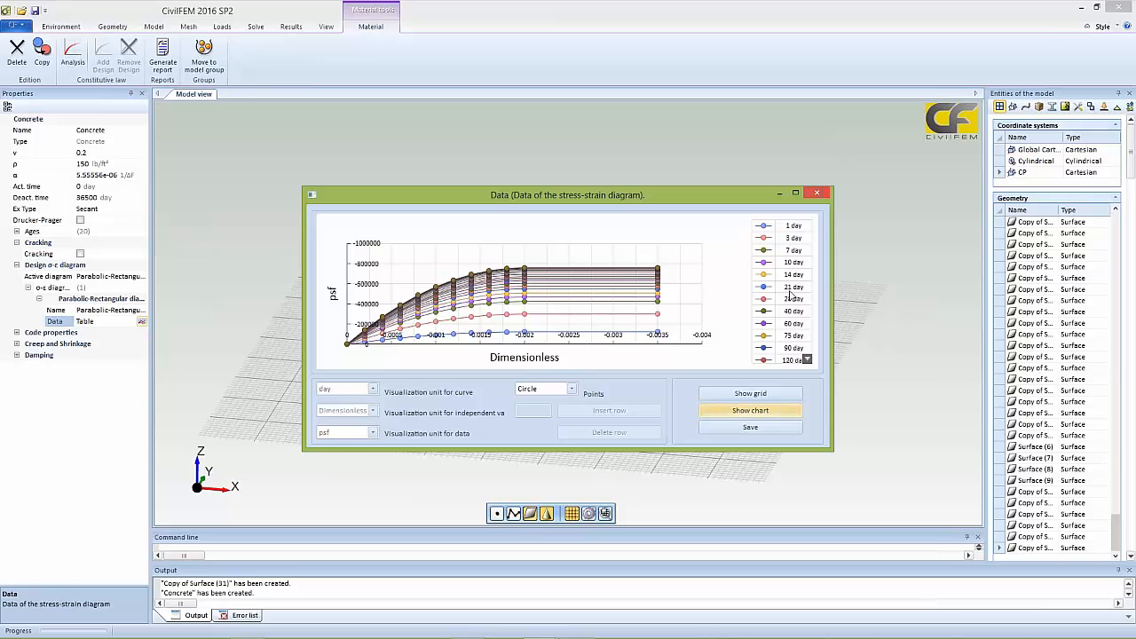
left_click(816, 196)
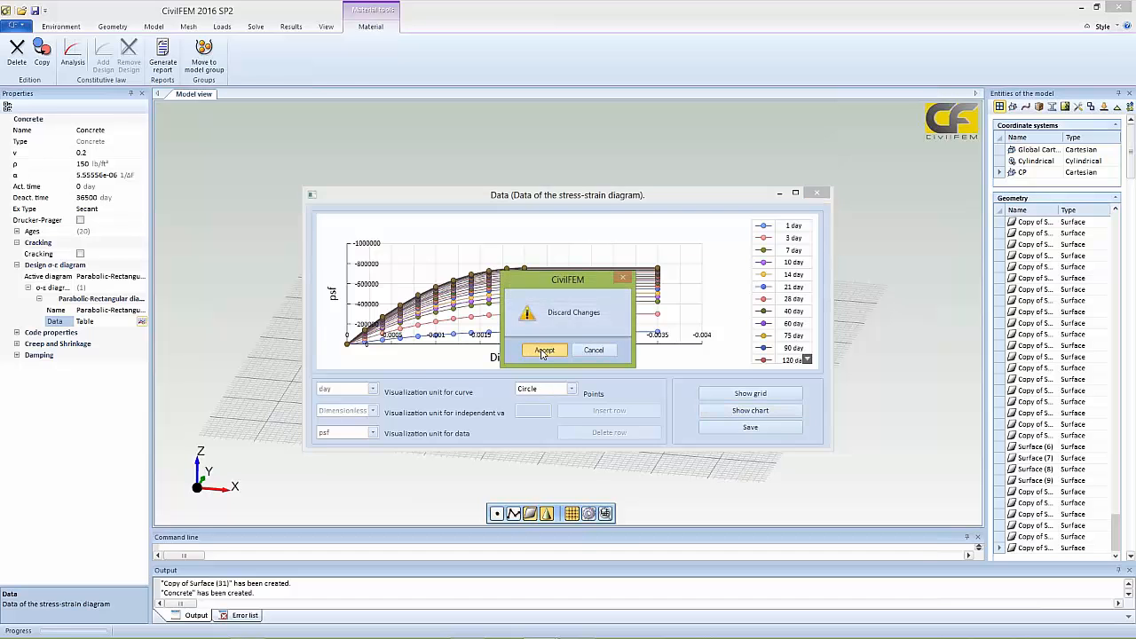
left_click(544, 351)
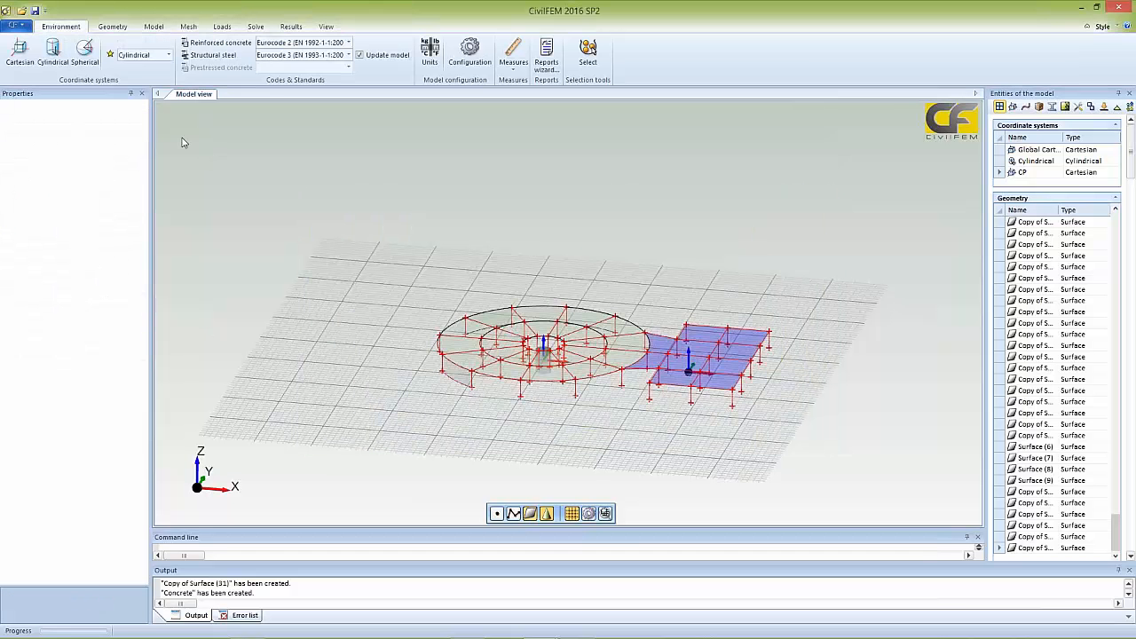
- Start a new rectangular concrete cross section and name it Beams
left_click(156, 28)
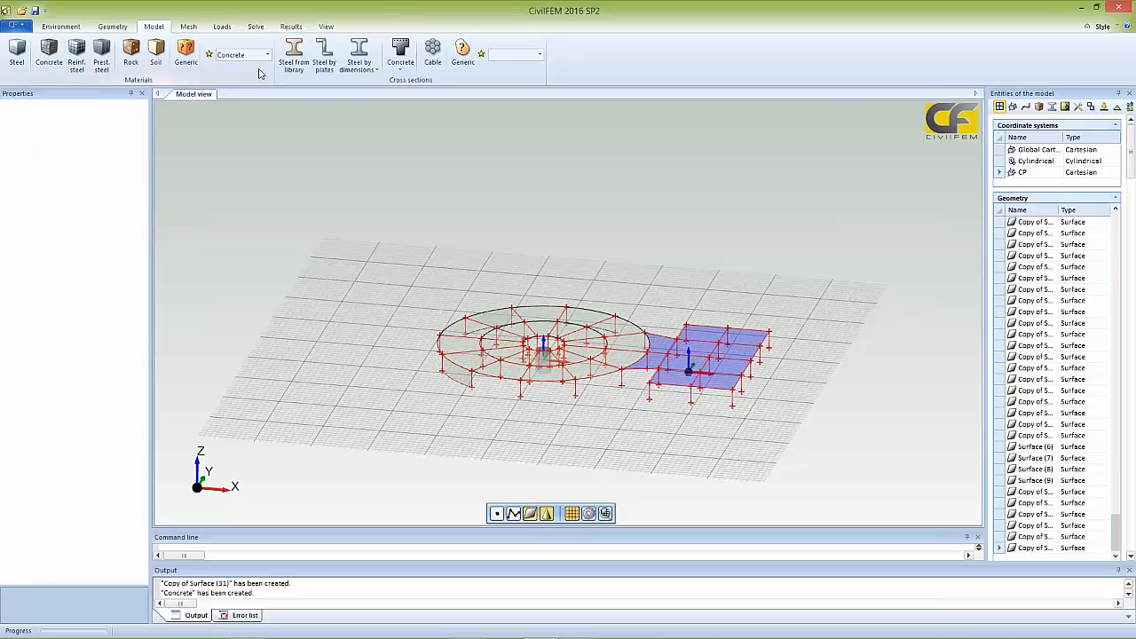
left_click(400, 55)
left_click(418, 84)
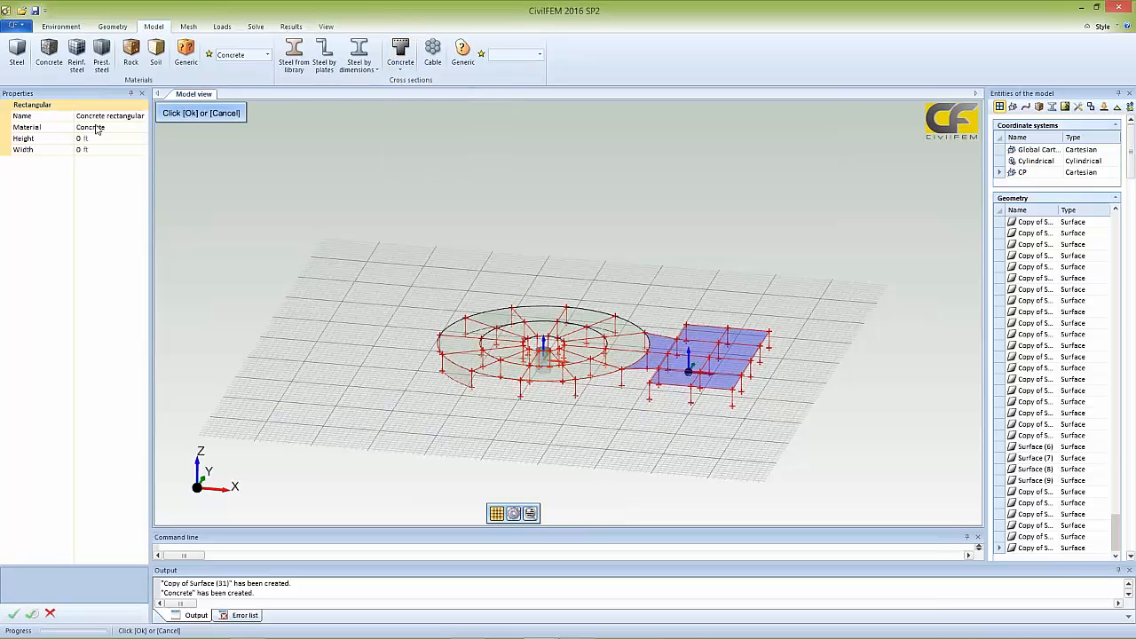
left_click(118, 115)
left_click_drag(144, 115, 63, 131)
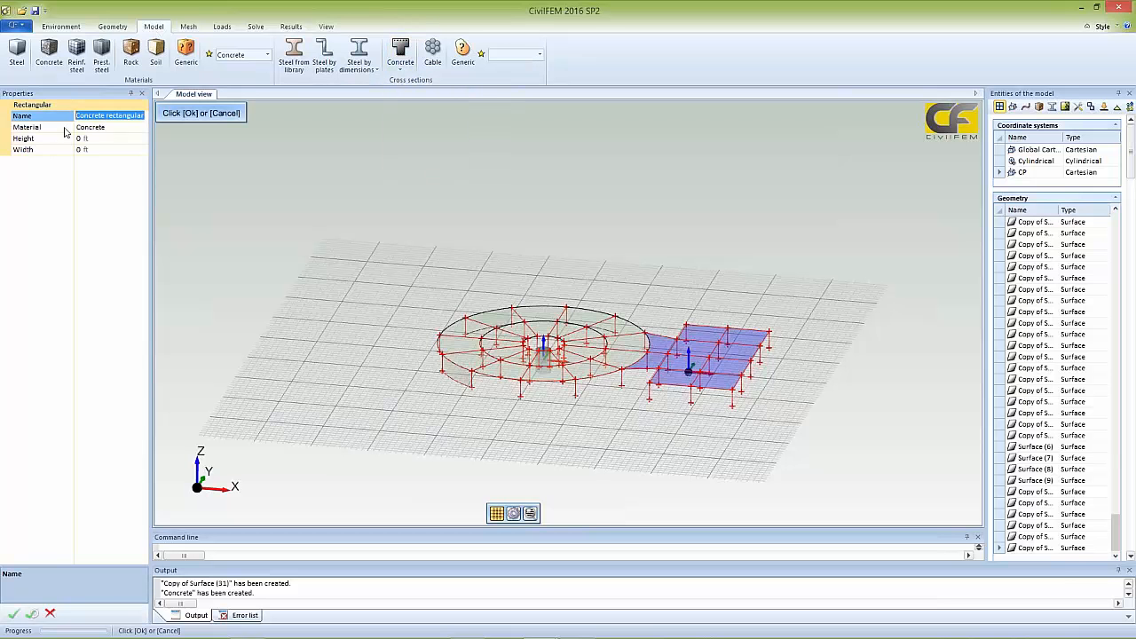
type("be")
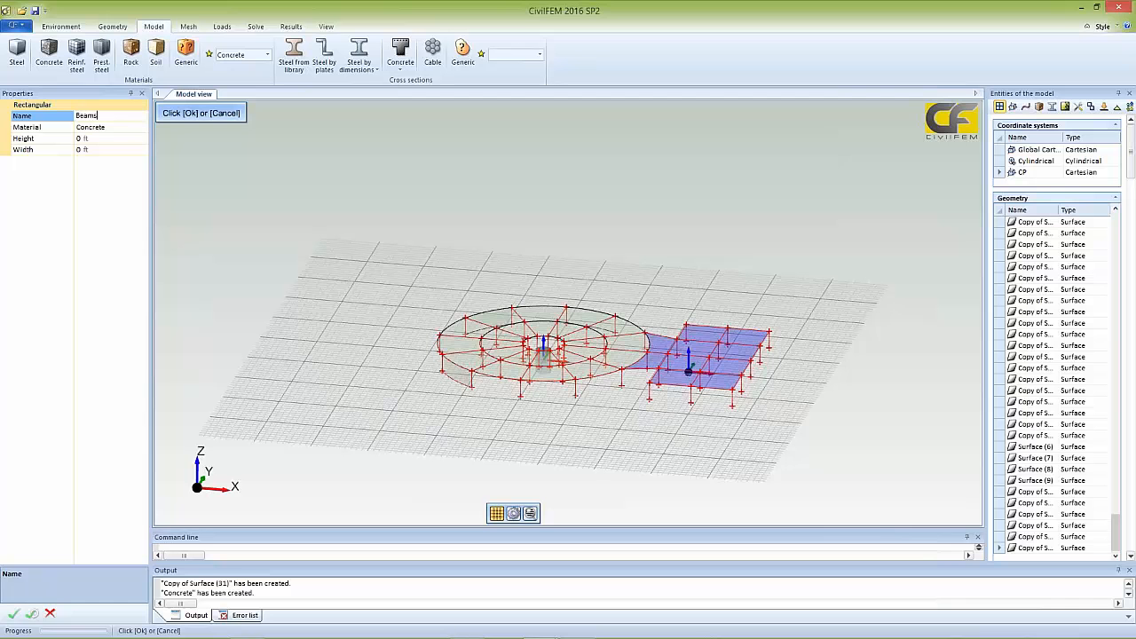
- Switch the Beams section's dimensions to inches, set height 24 in and width 14 in, and create the section
left_click(89, 139)
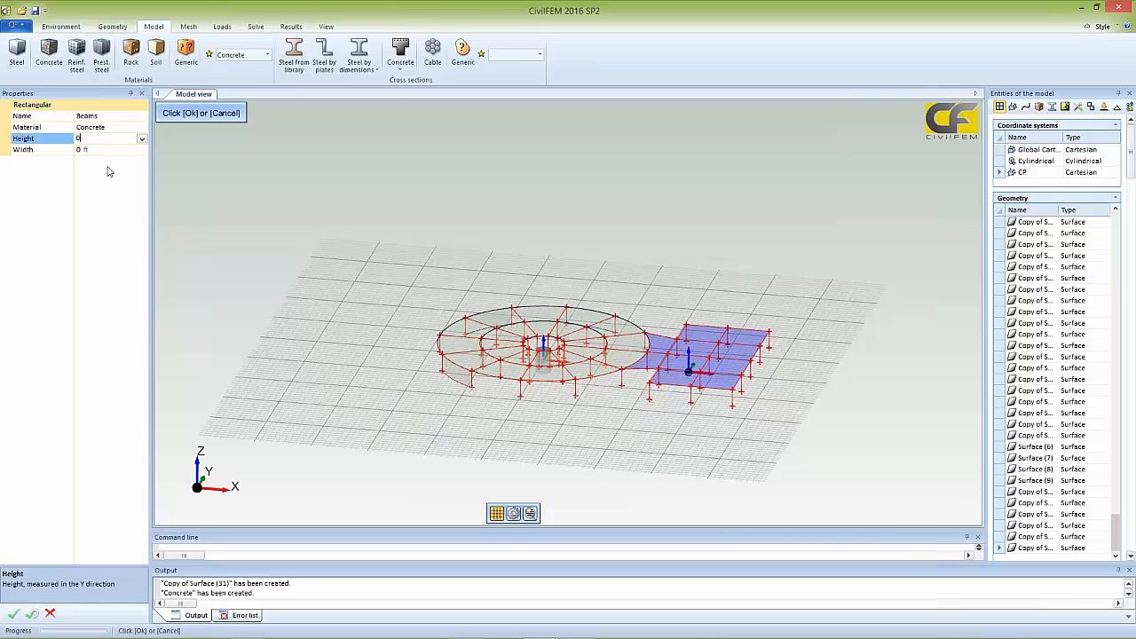
left_click(141, 138)
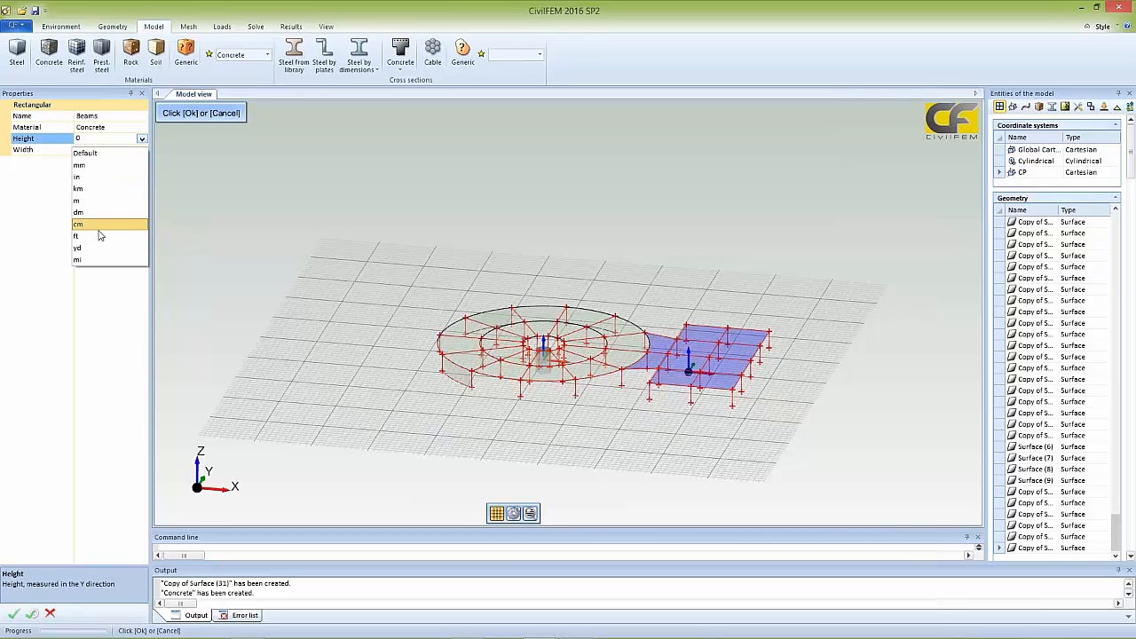
left_click(104, 183)
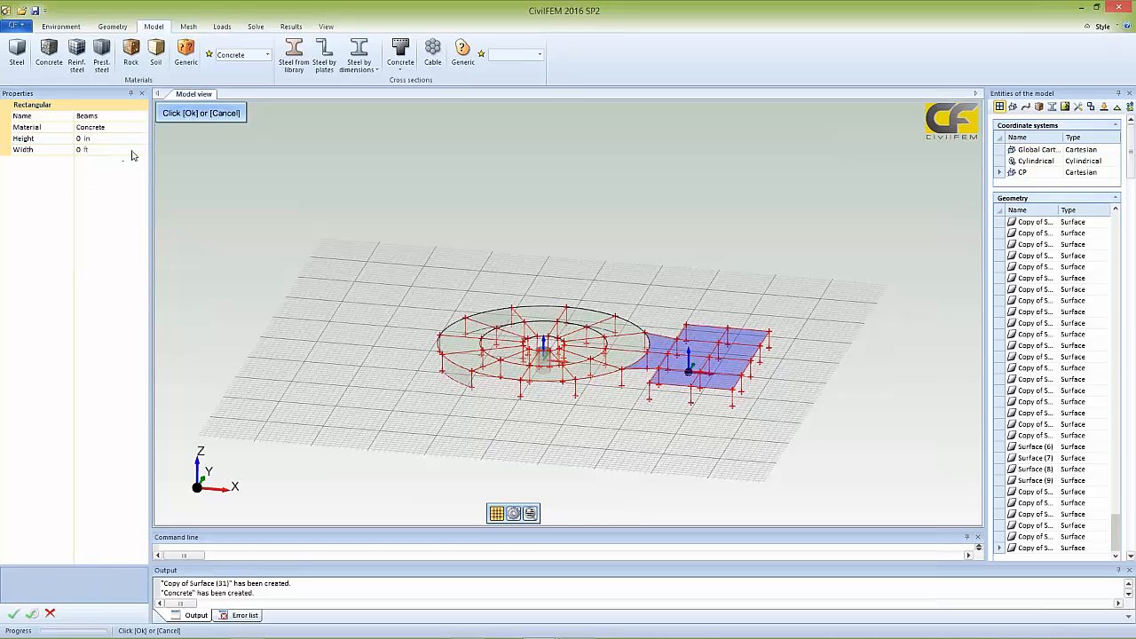
left_click(142, 151)
left_click(103, 194)
left_click(80, 139)
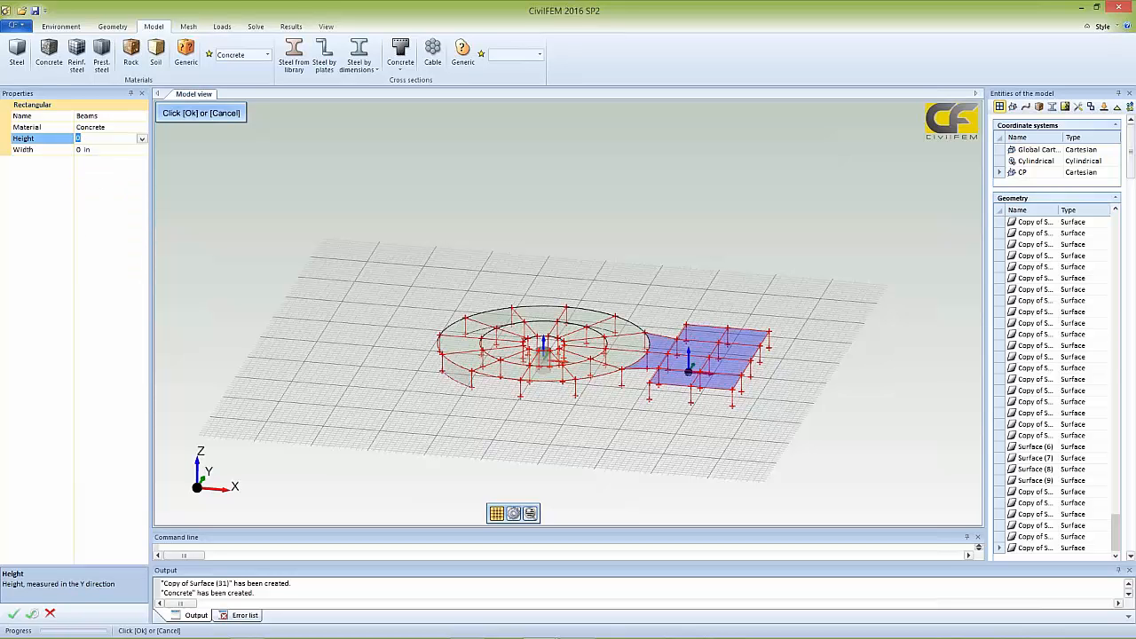
type("24")
key("Tab")
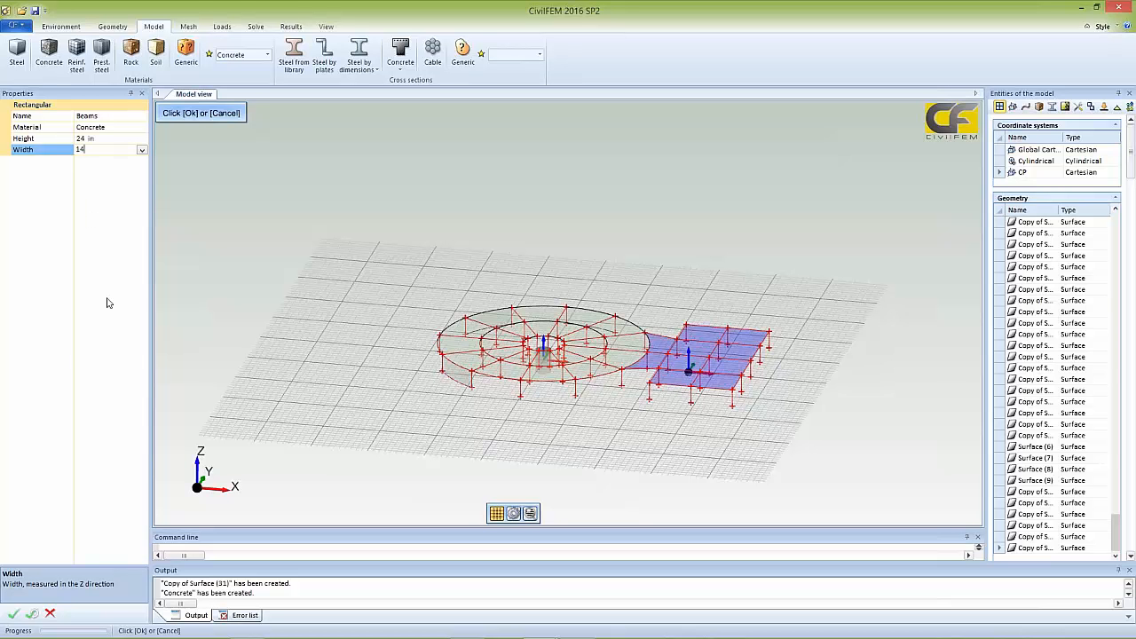
left_click(15, 609)
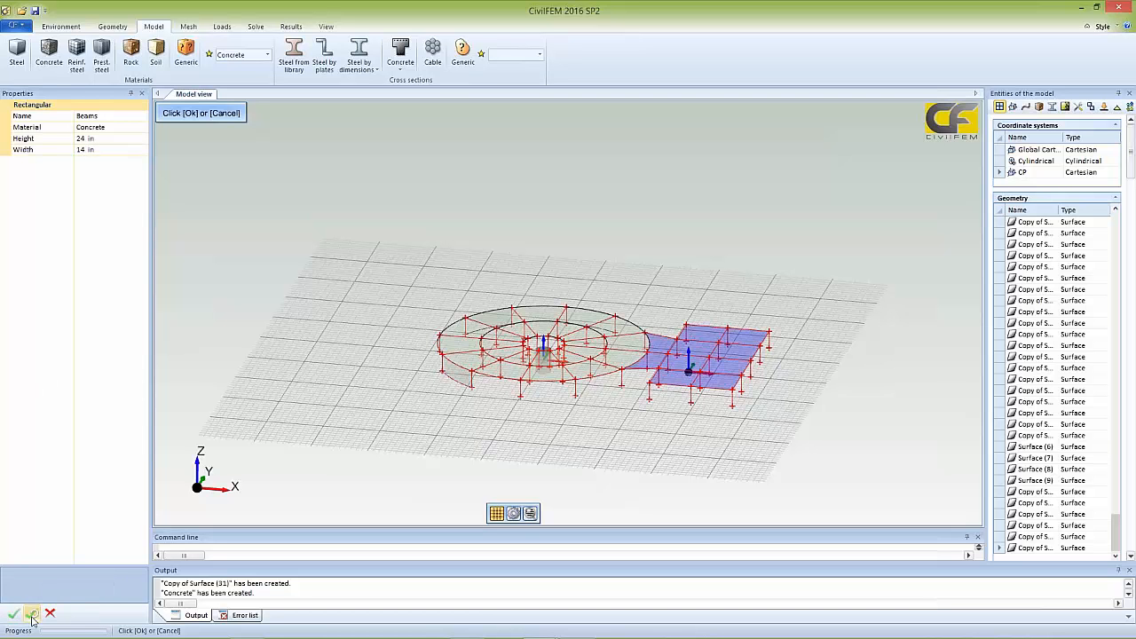
left_click(31, 614)
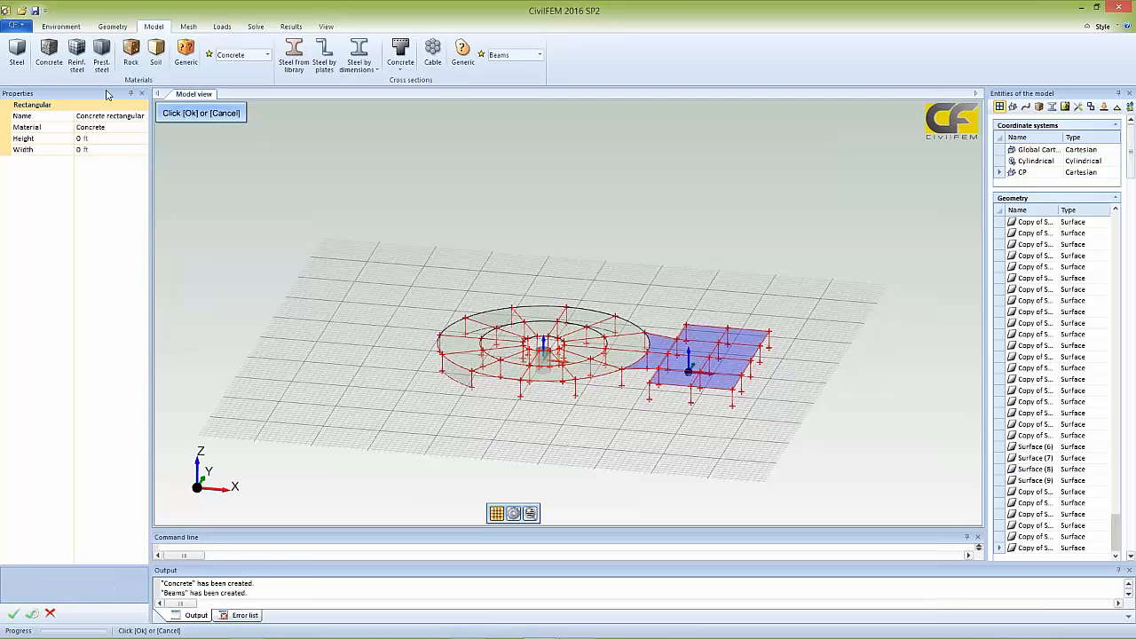
- Create a rectangular concrete section named C24X24 with a height of 2 ft and a width of 2 ft
left_click(82, 115)
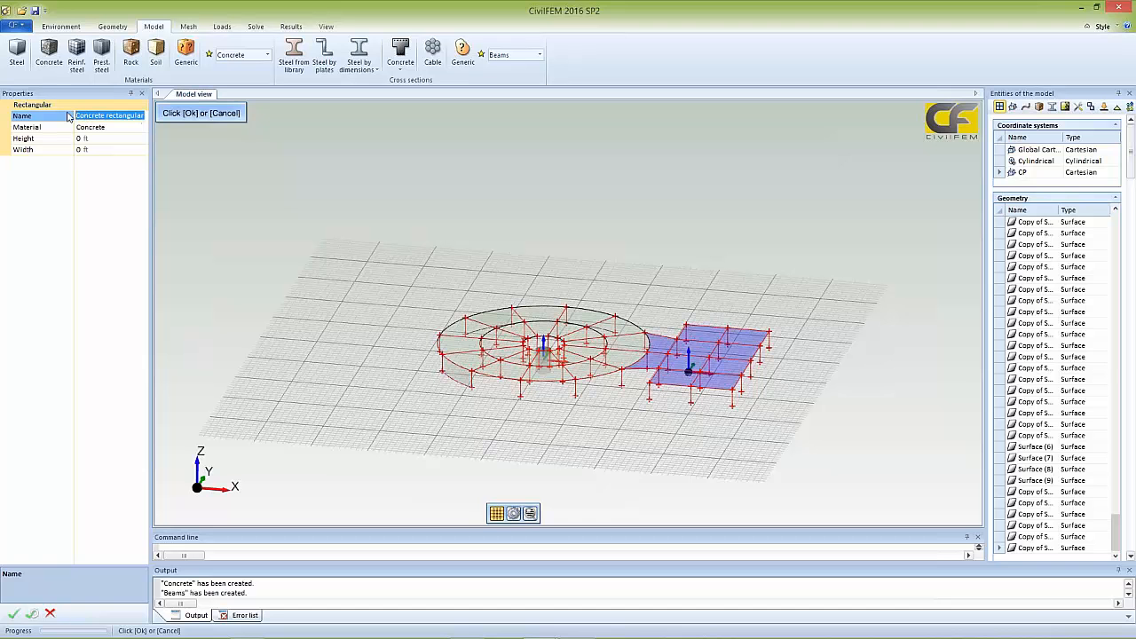
type("C24X24")
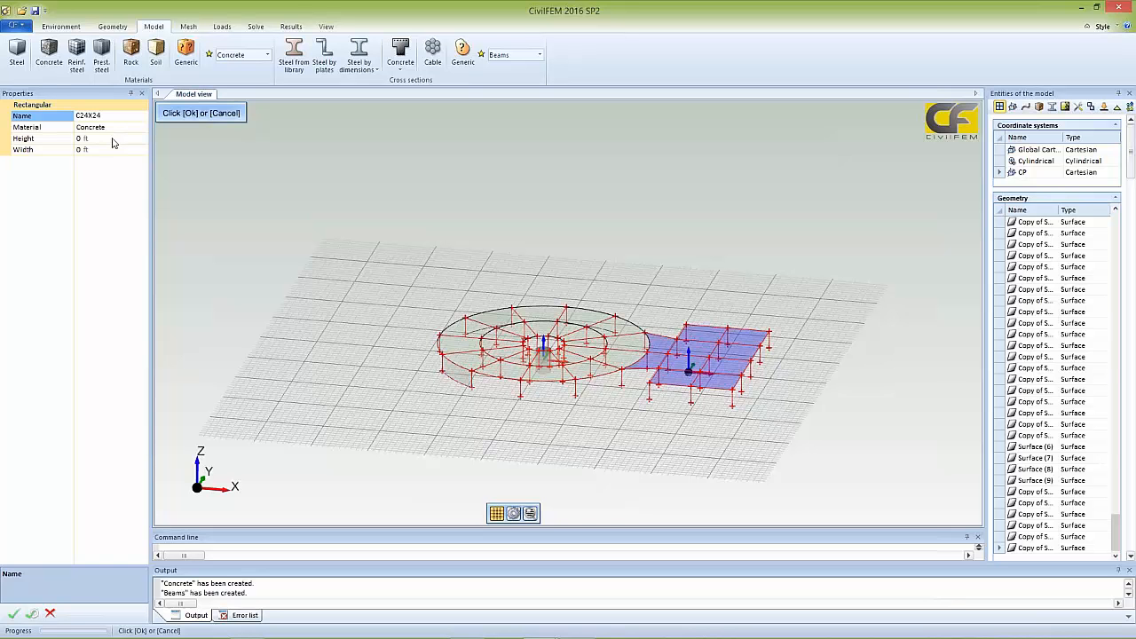
left_click(80, 137)
type("2")
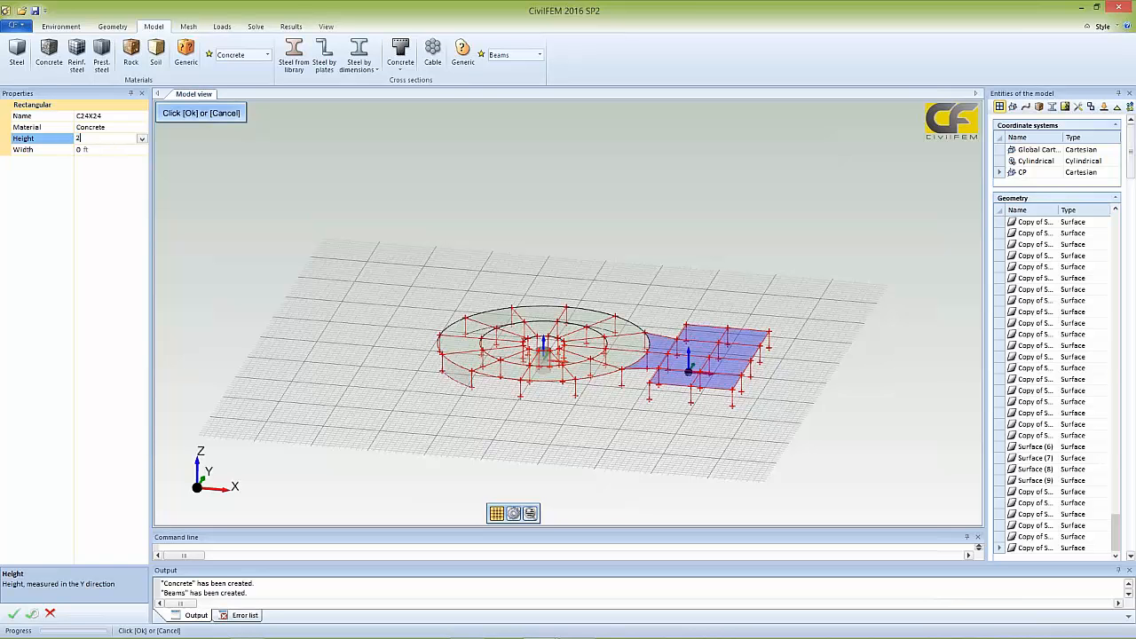
left_click(85, 154)
type("2")
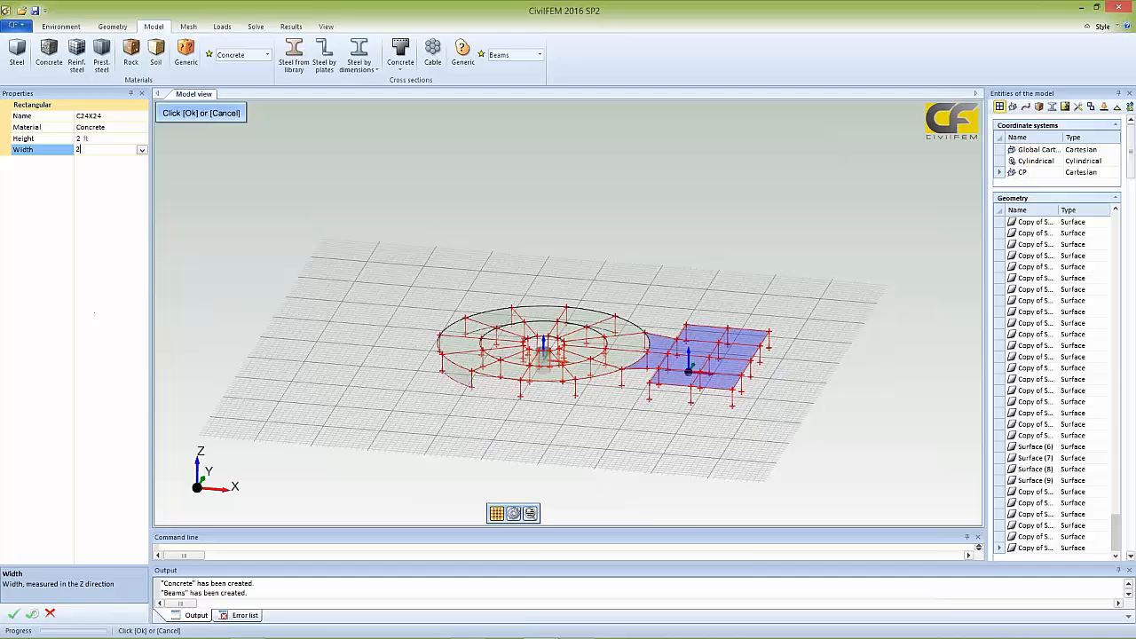
left_click(33, 615)
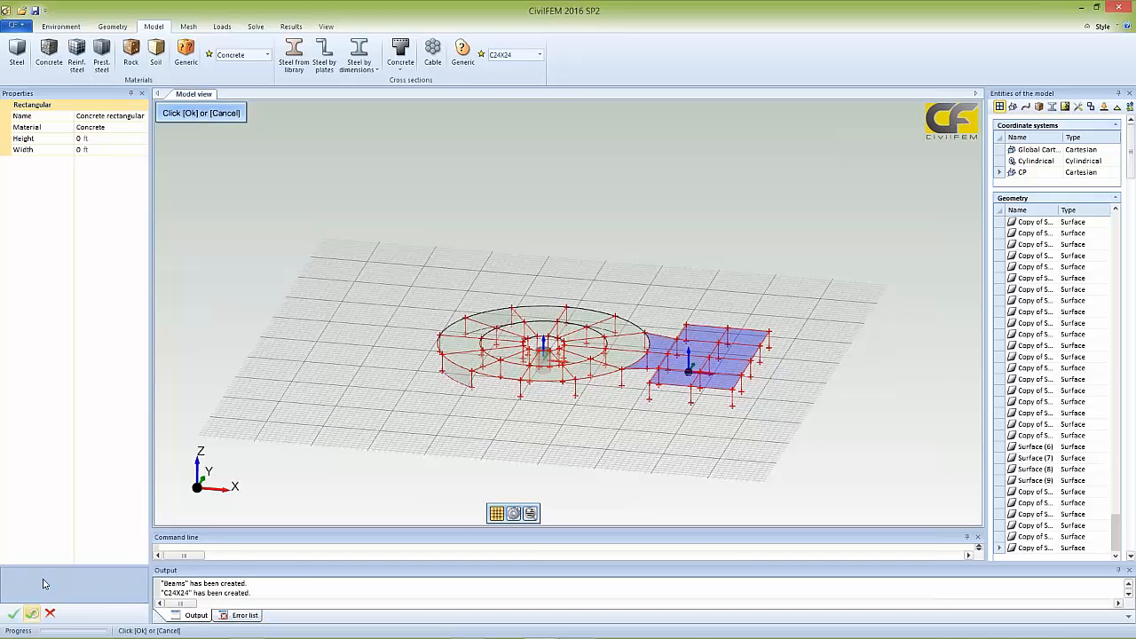
left_click(140, 118)
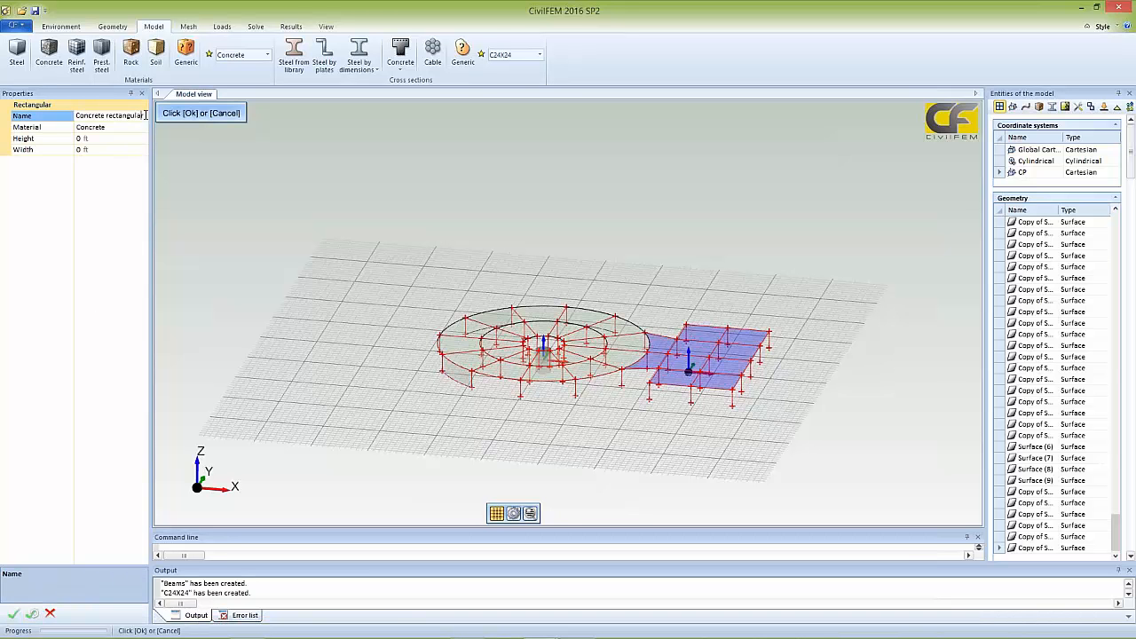
left_click(140, 118)
type("C24")
left_click(50, 614)
- Create a circular concrete section named C24 with an outer diameter of 2 ft, and display its section plot
left_click(399, 73)
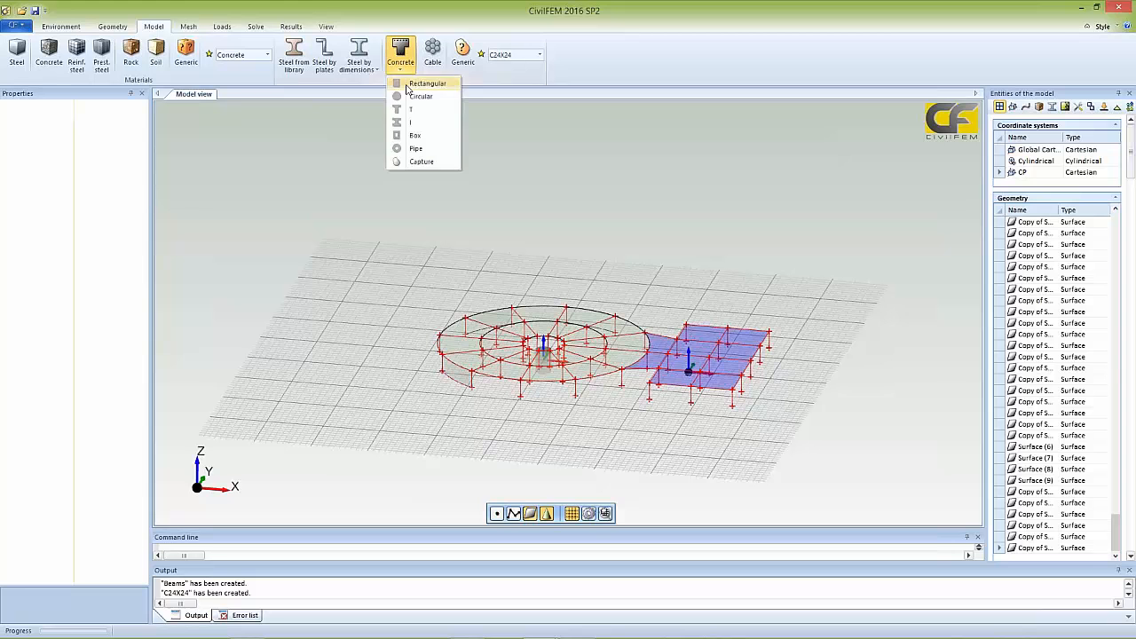
left_click(410, 97)
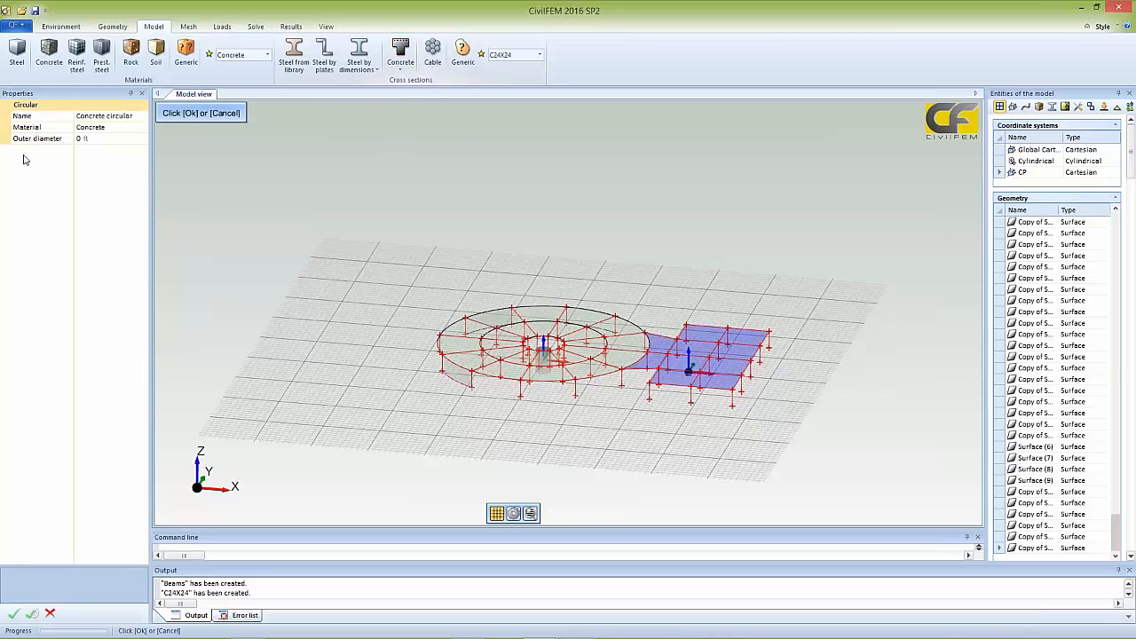
left_click(107, 116)
left_click_drag(133, 115, 75, 115)
type("C")
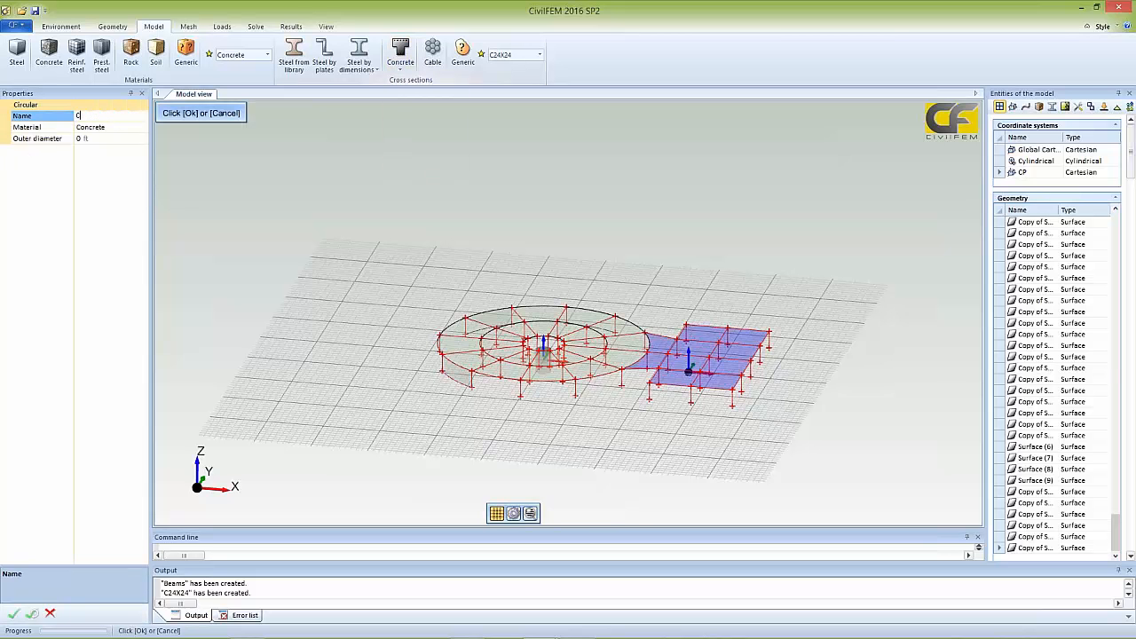
type("24")
left_click(104, 141)
type("2")
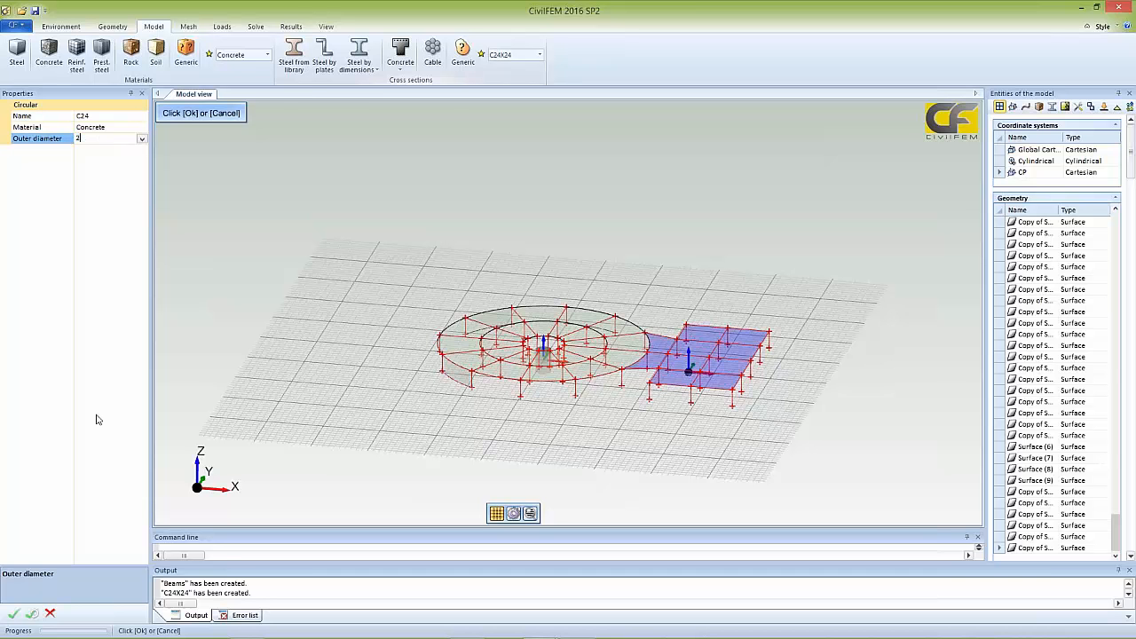
left_click(14, 613)
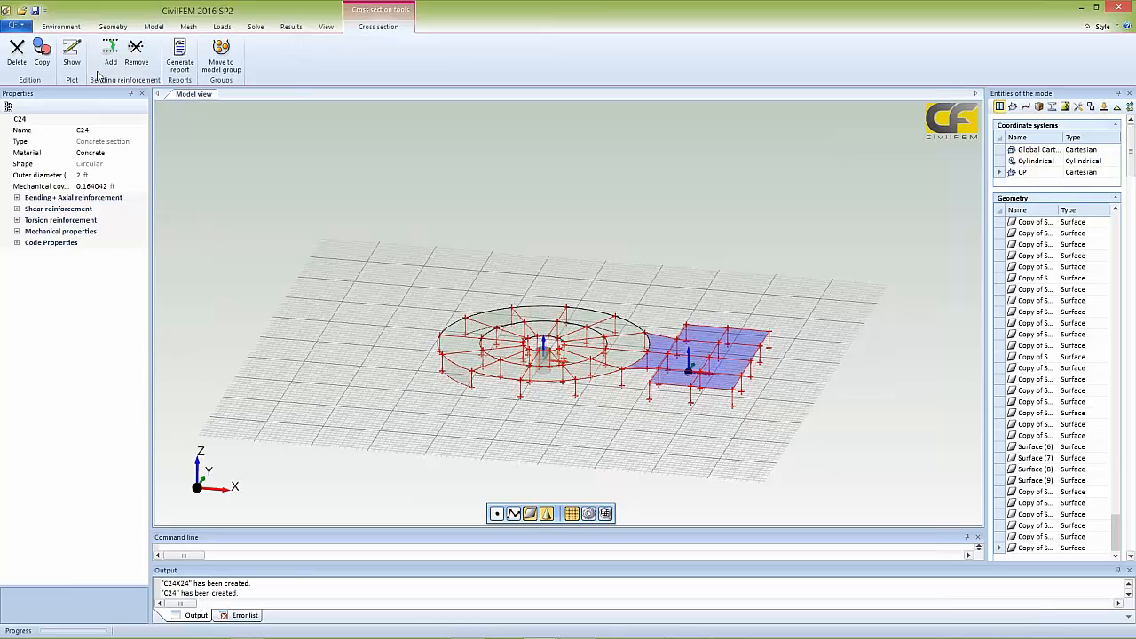
left_click(72, 55)
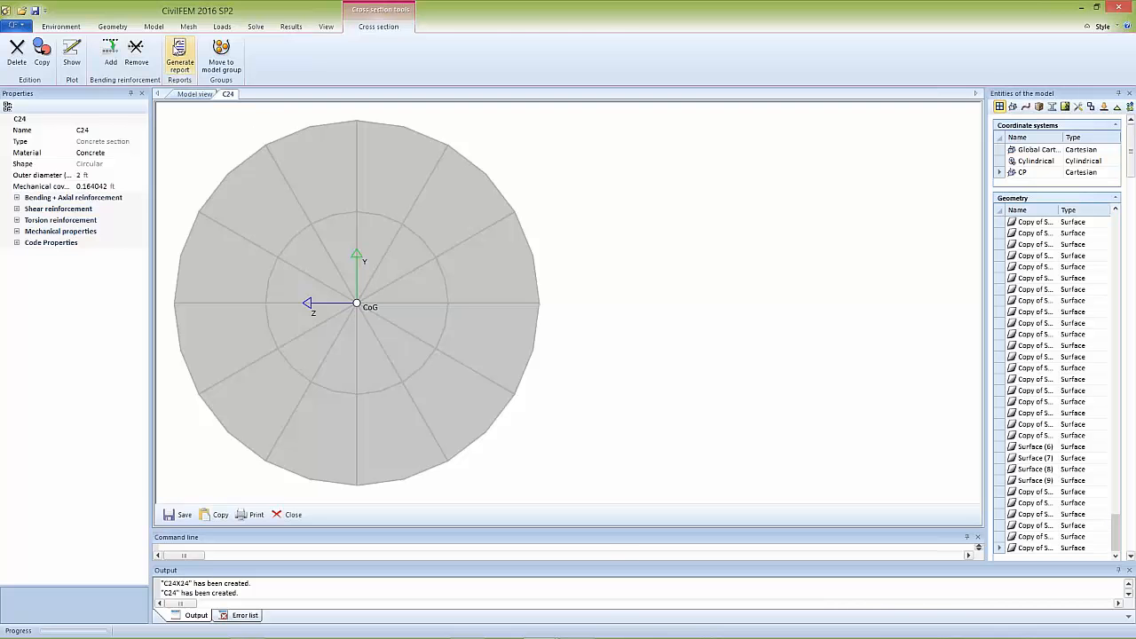
- Create a reinforcing steel material named Steel Bar using the ACI code with fy = 60000psi
left_click(188, 27)
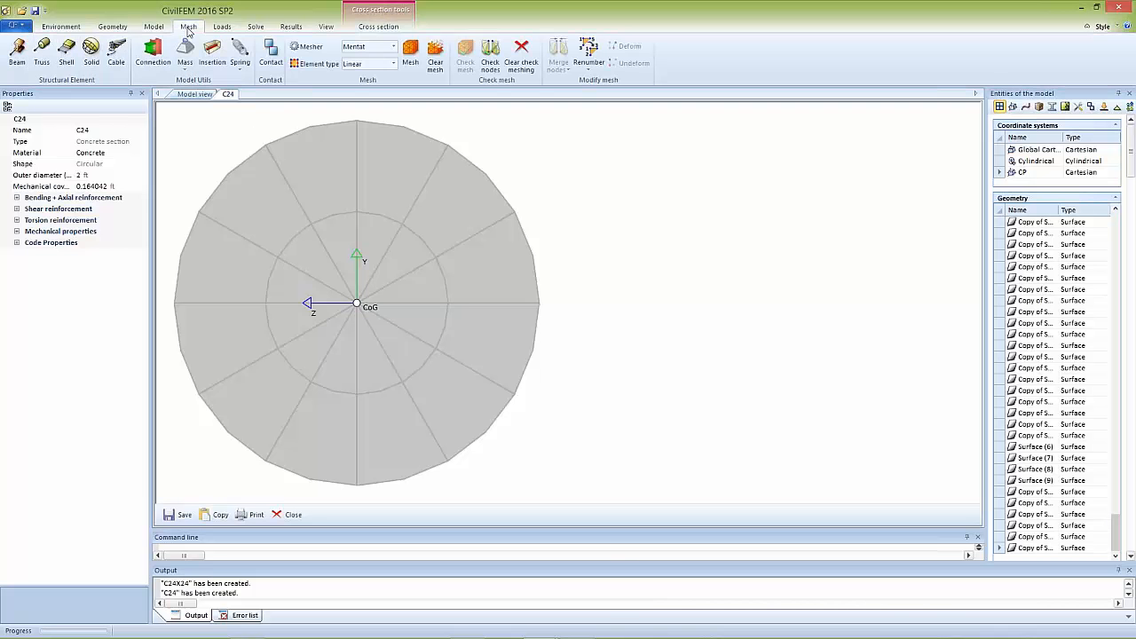
left_click(158, 28)
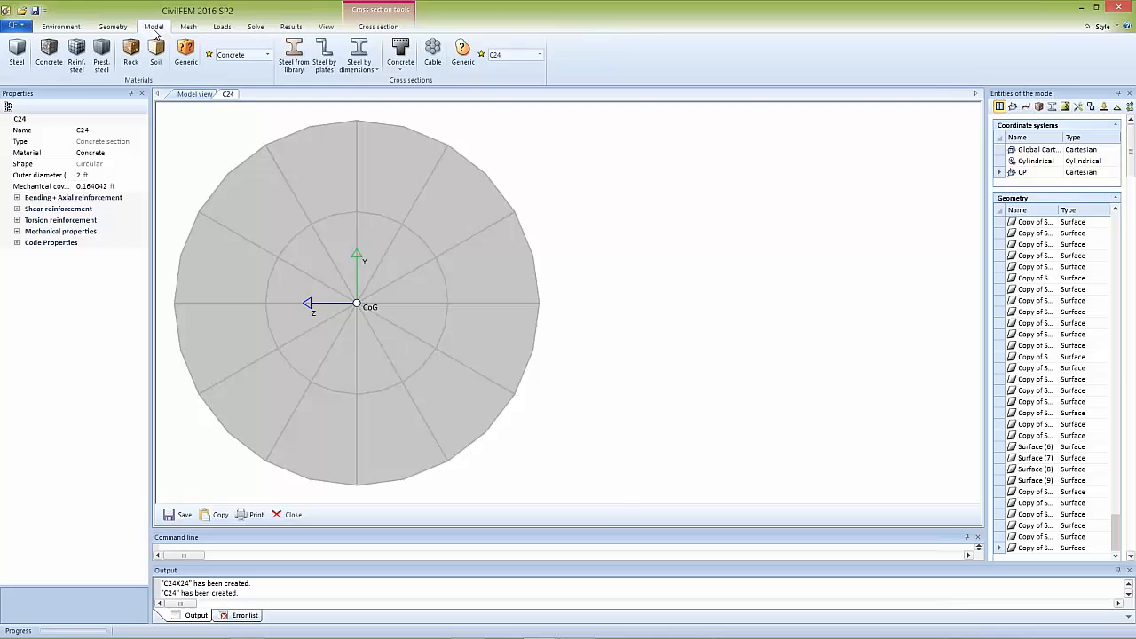
left_click(76, 56)
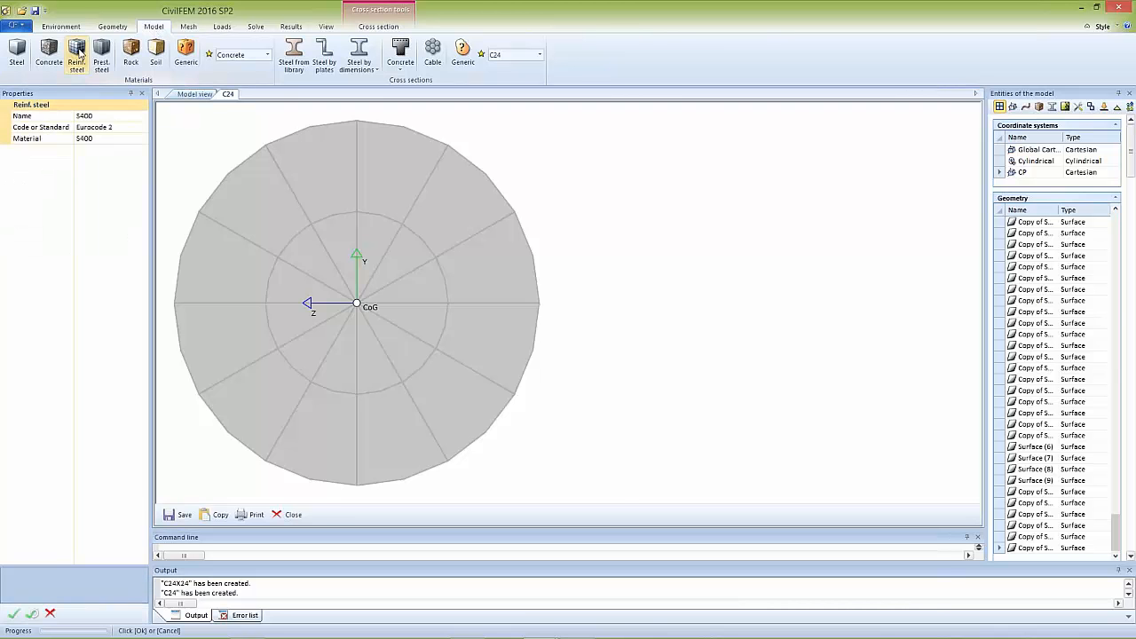
left_click(101, 116)
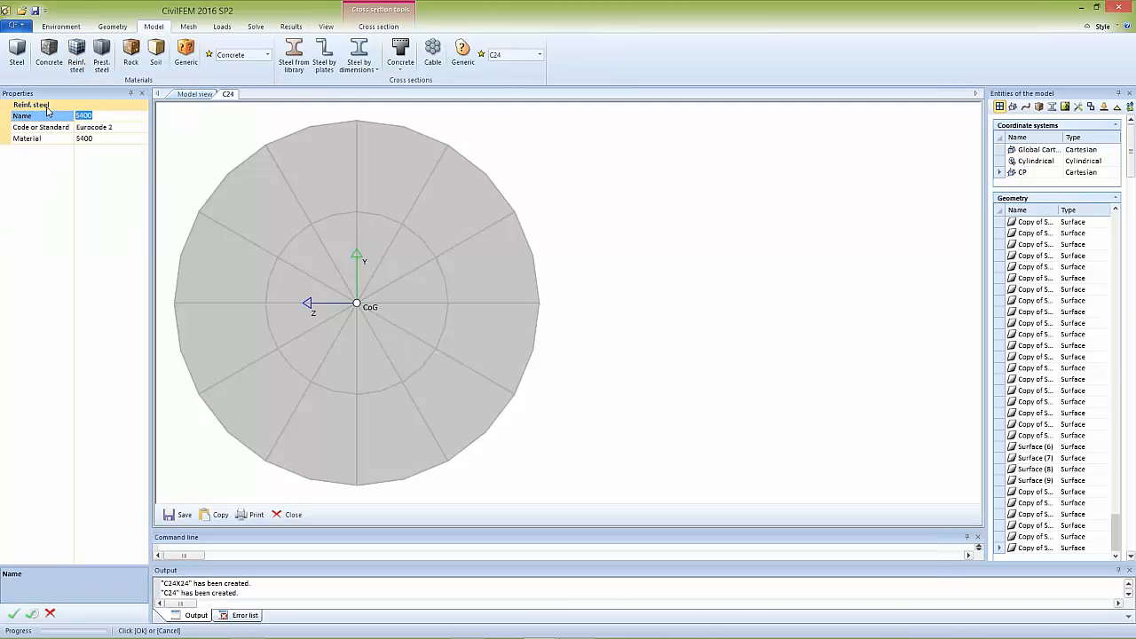
type("Steel Bar")
left_click(143, 128)
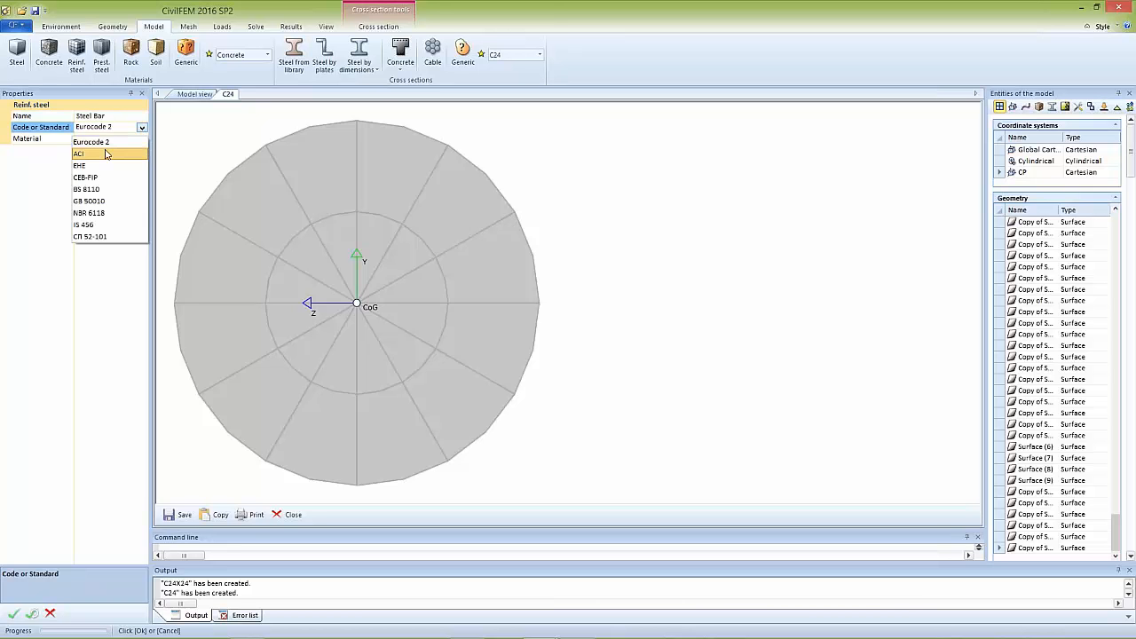
left_click(111, 150)
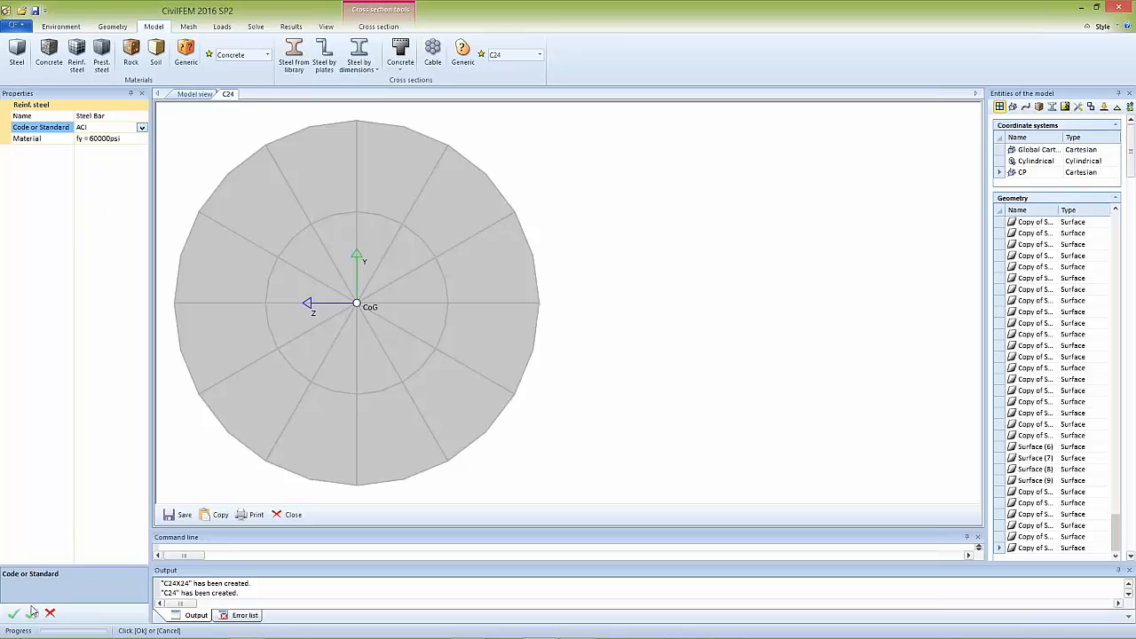
left_click(14, 614)
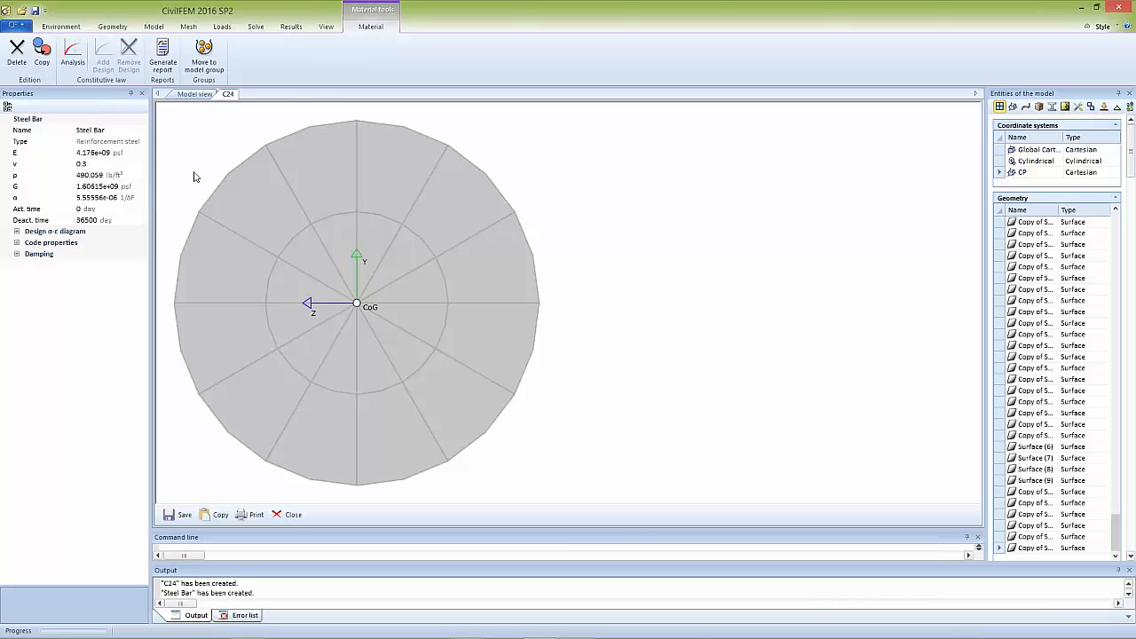
- Switch between the model view and the C24 section plot, and close and restore the Properties window
left_click(194, 94)
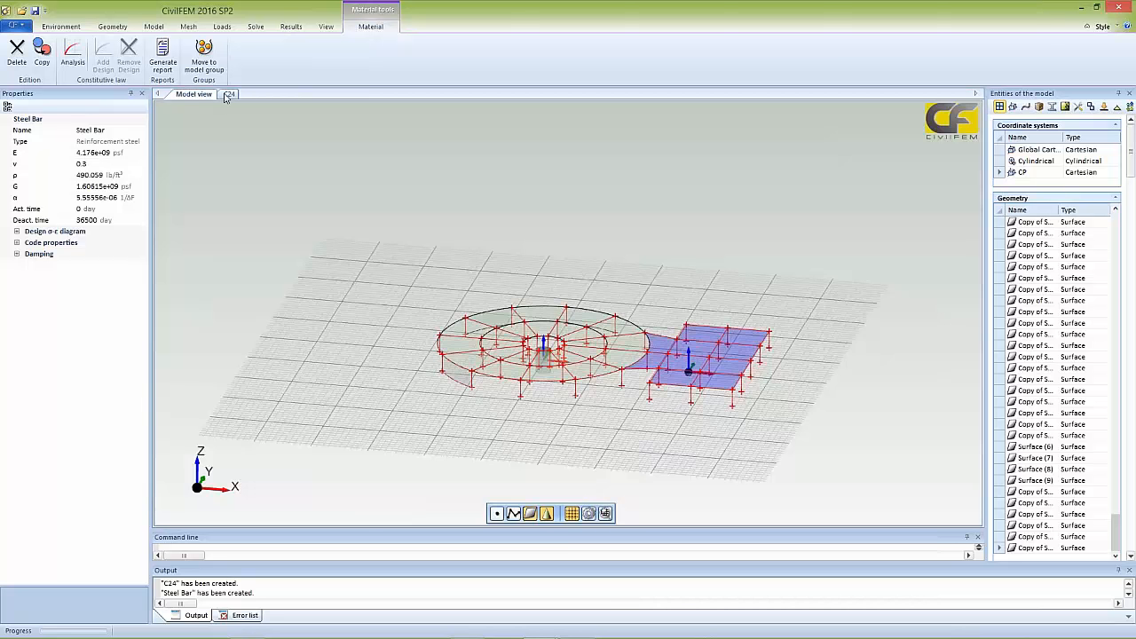
left_click(227, 94)
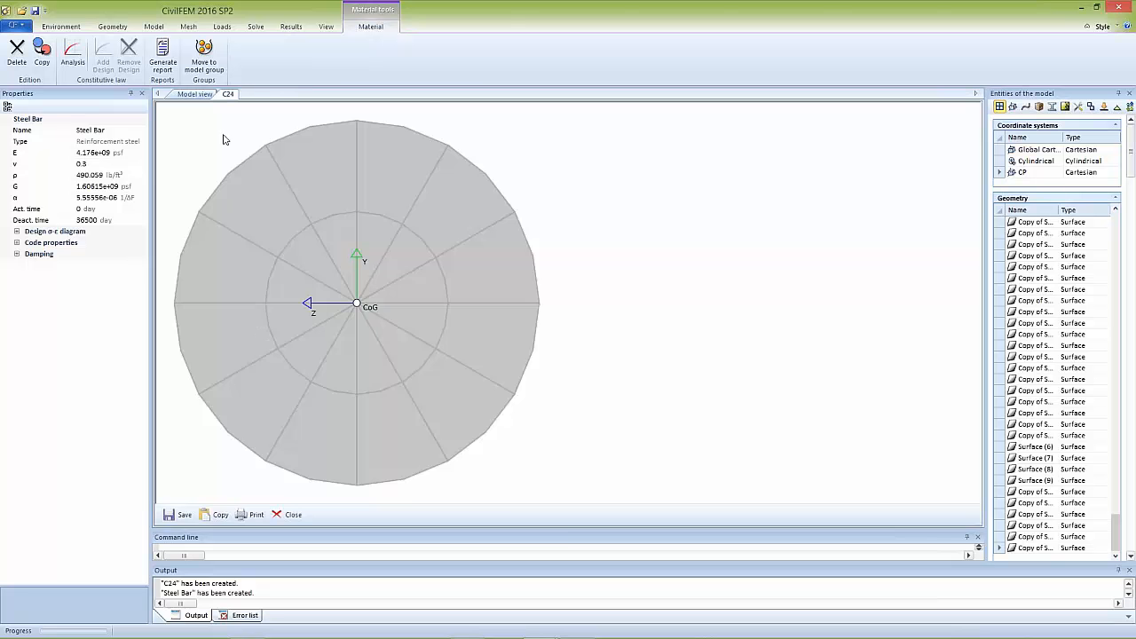
left_click(195, 95)
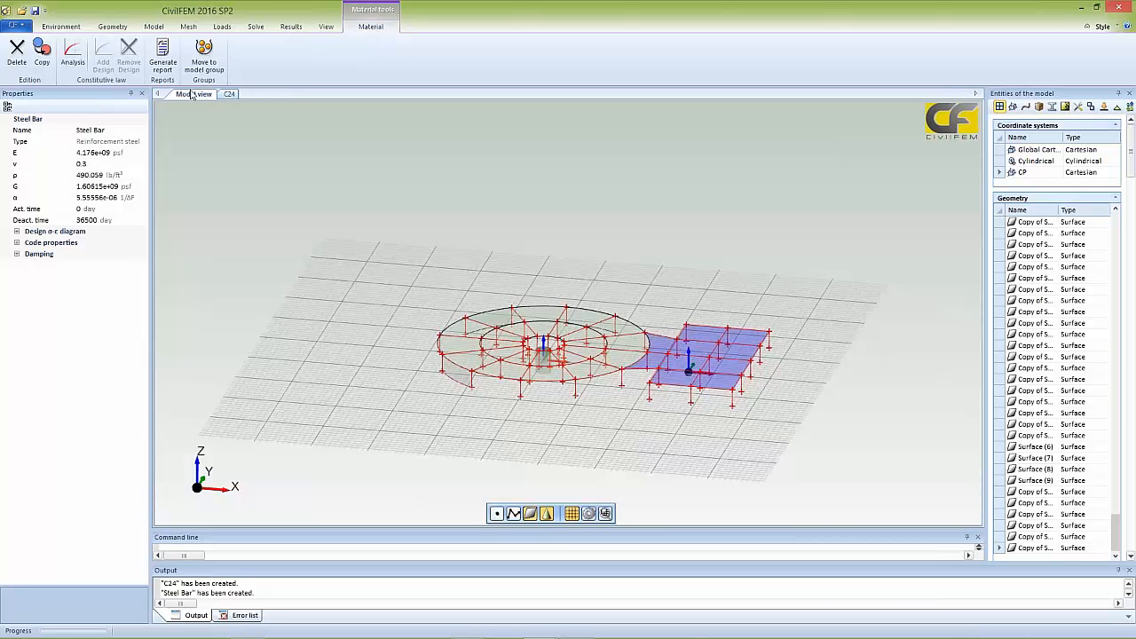
left_click(142, 94)
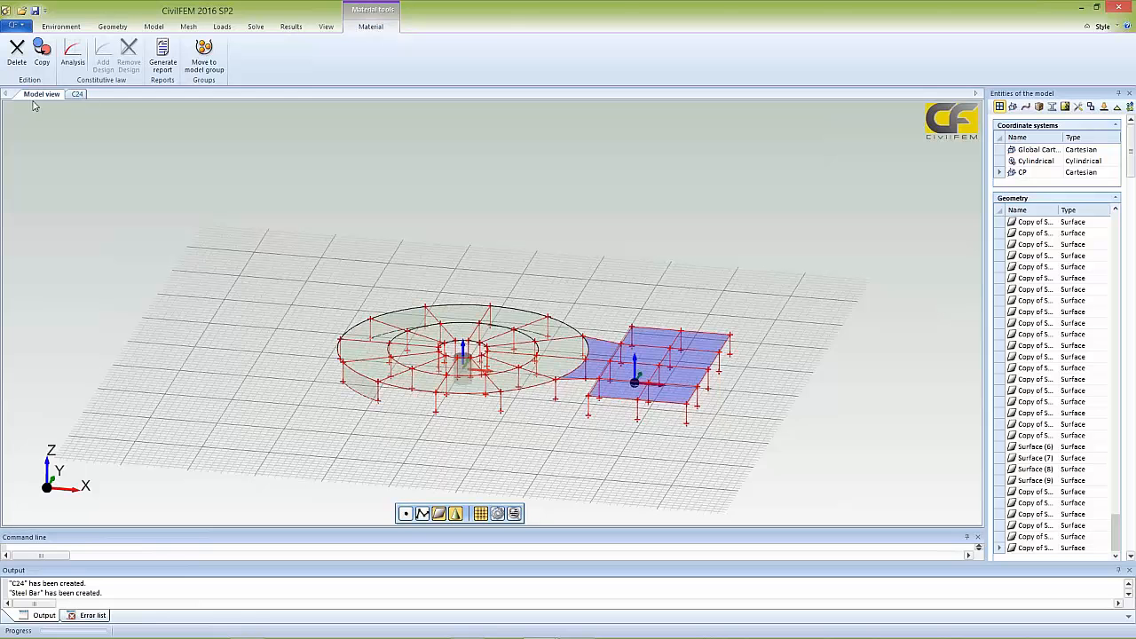
left_click(326, 28)
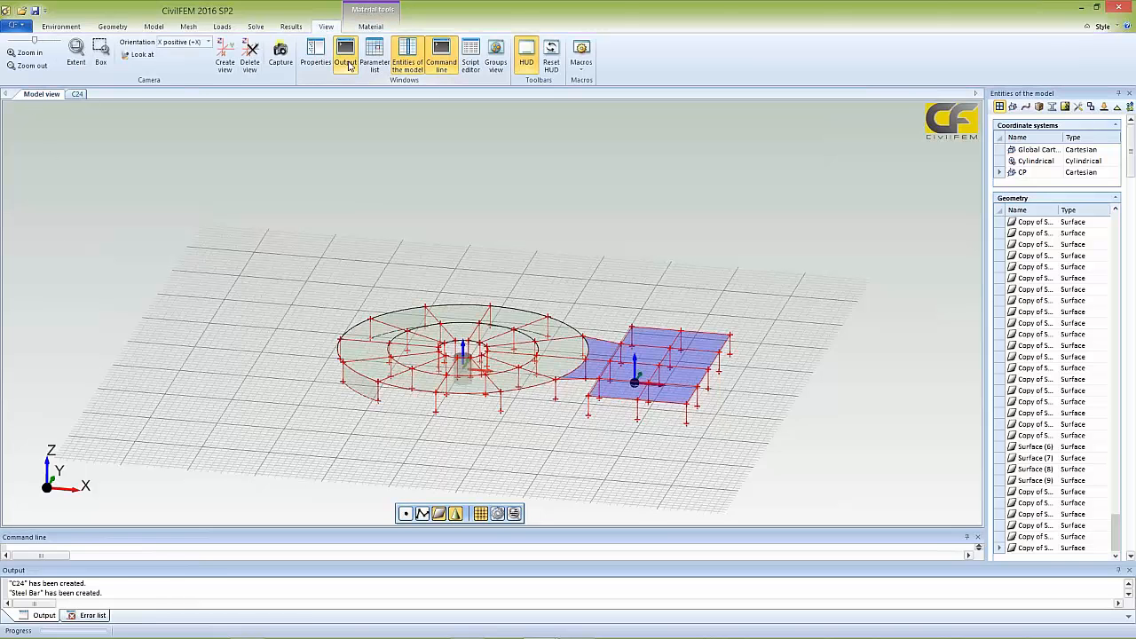
left_click(315, 55)
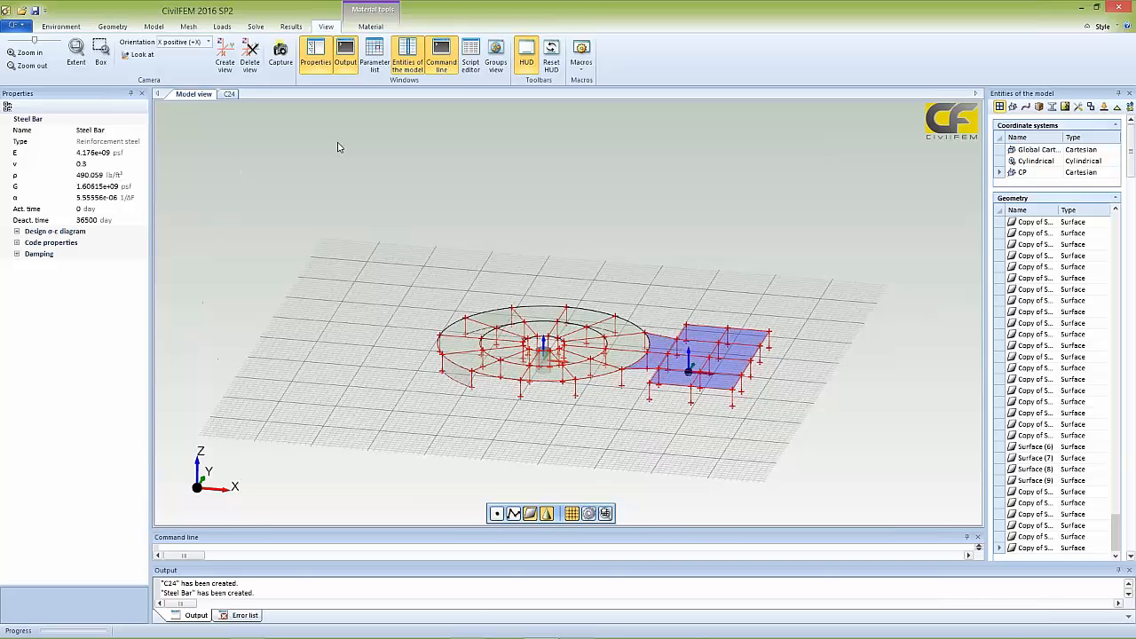
- Close the C24 section plot and collapse the Geometry list among the model entities
left_click(228, 94)
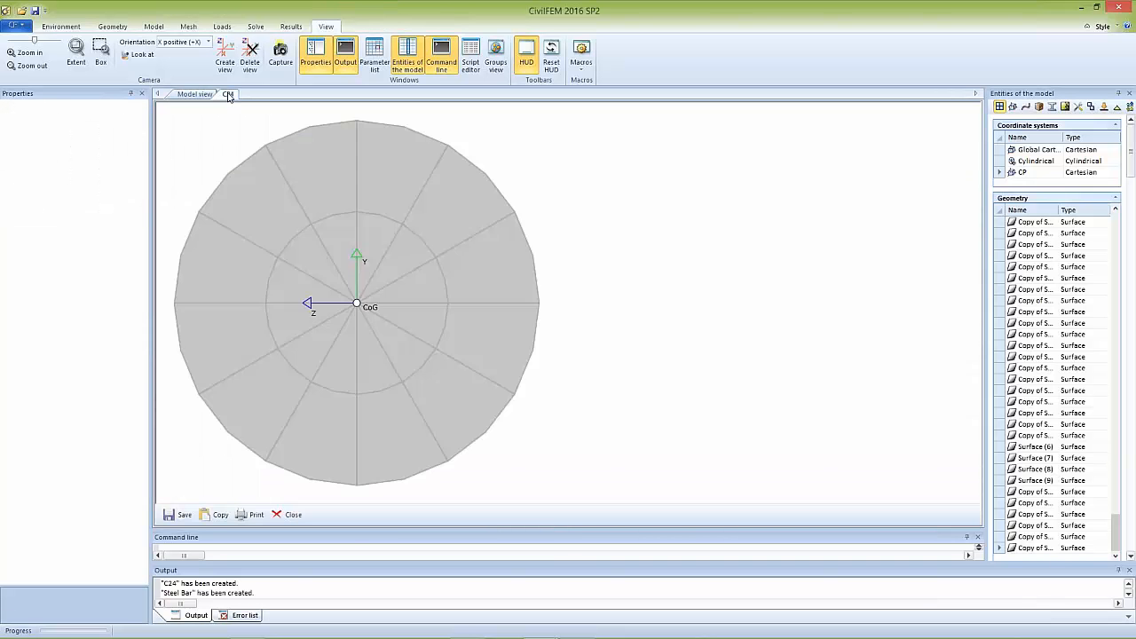
left_click(290, 514)
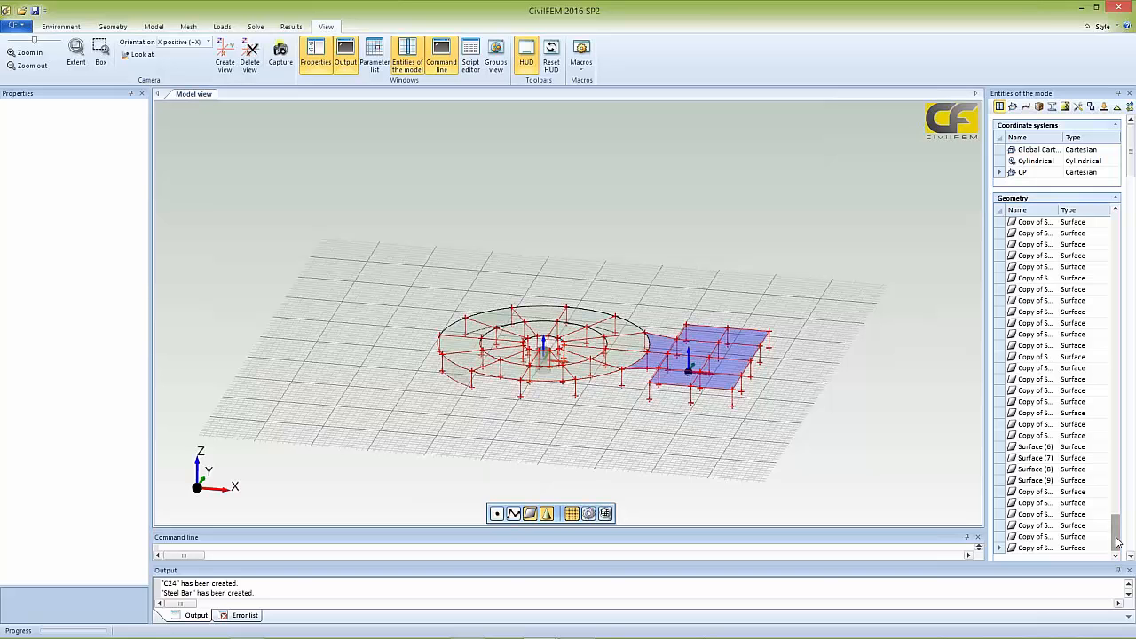
left_click_drag(1117, 542, 1117, 536)
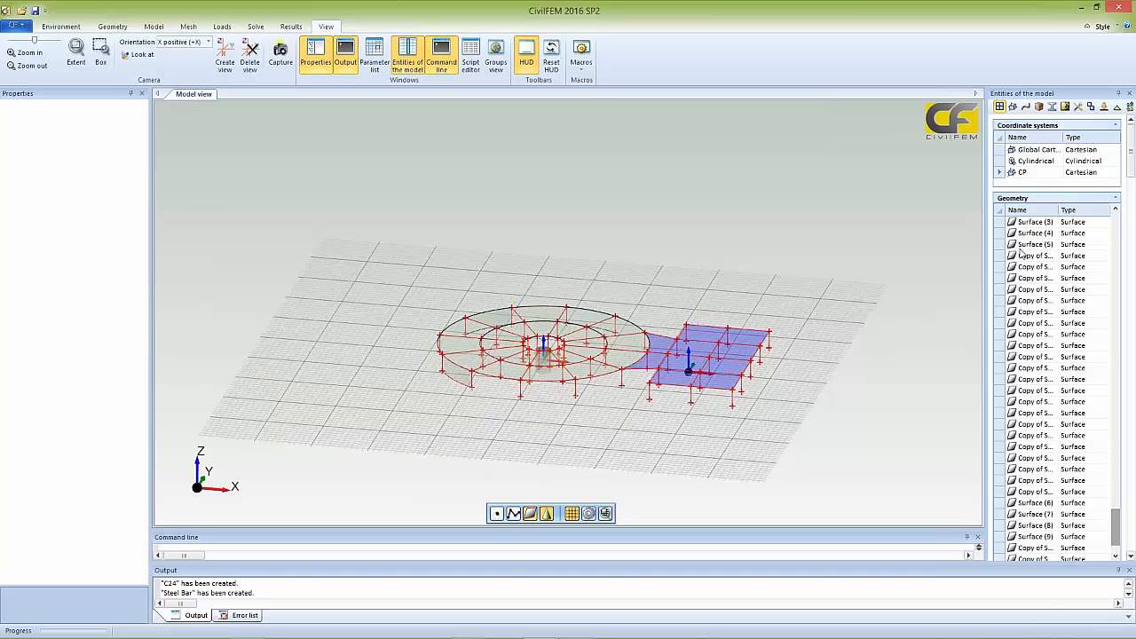
left_click(1001, 198)
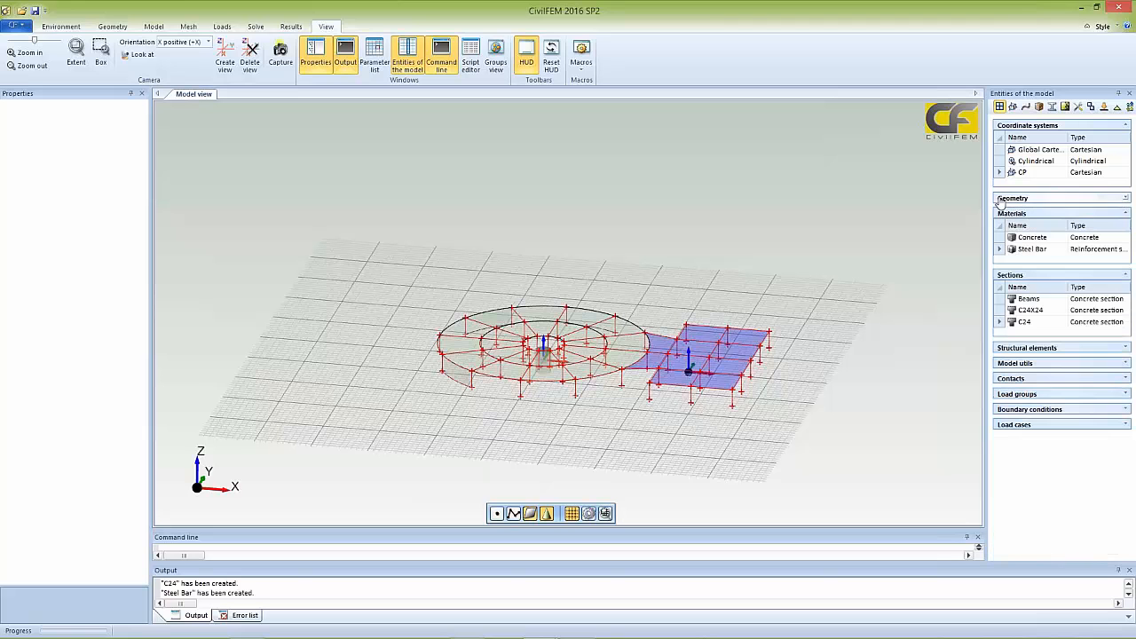
- Inspect the properties of the Beams, C24X24 and C24 sections, and display the C24 section plot
left_click(1030, 301)
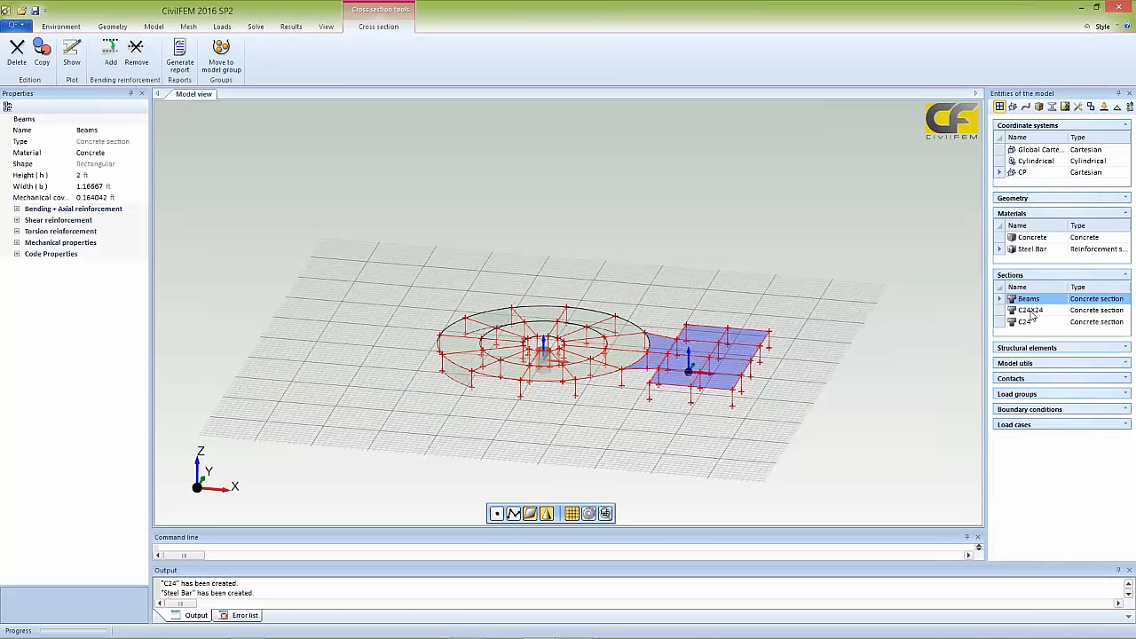
left_click(1032, 312)
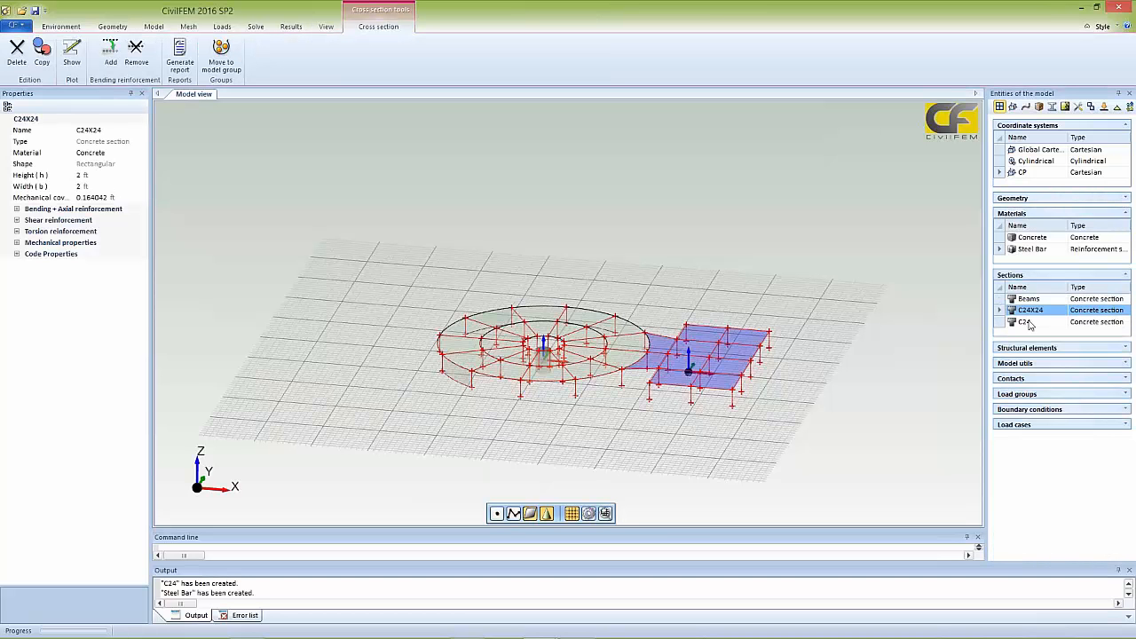
left_click(1028, 322)
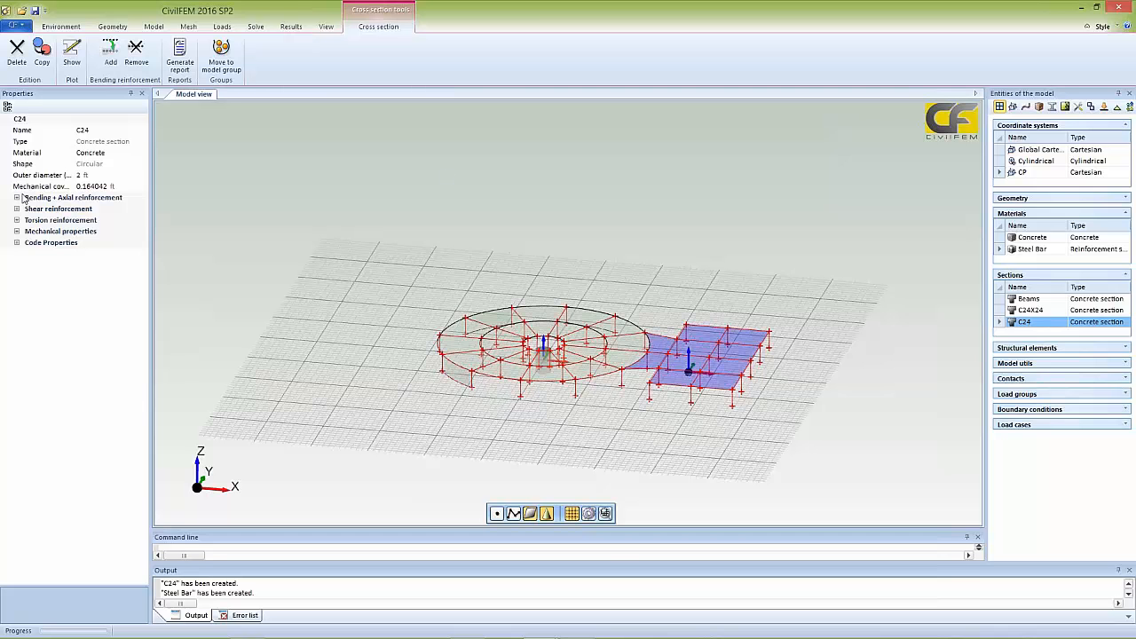
left_click(72, 53)
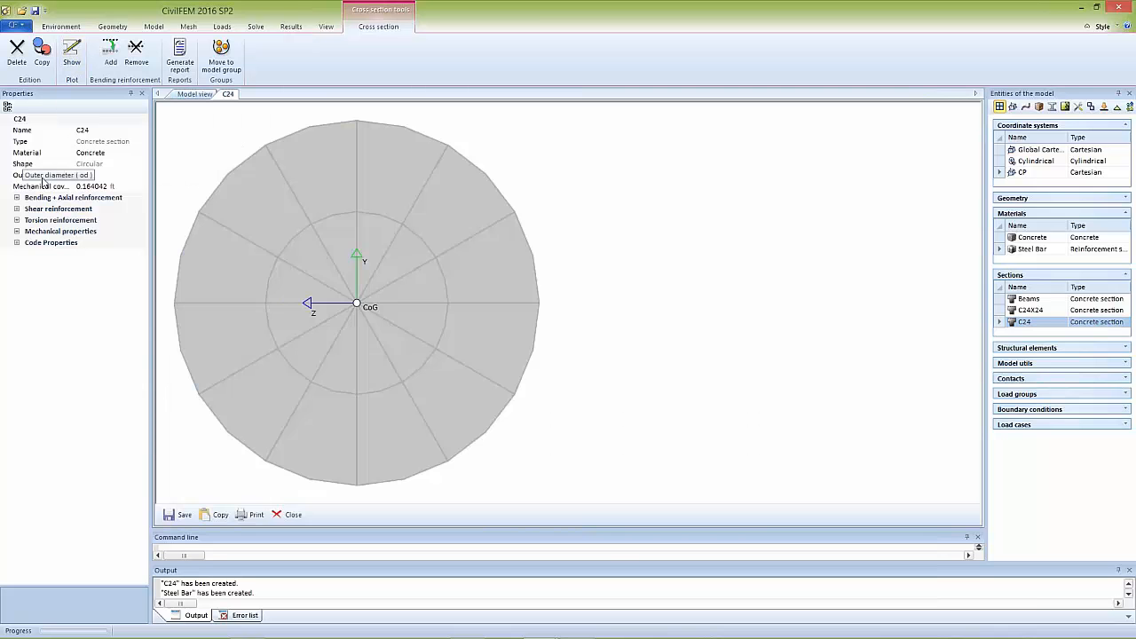
- Define the C24 section's bending and axial reinforcement by number of bars, with 10 bars
left_click(16, 198)
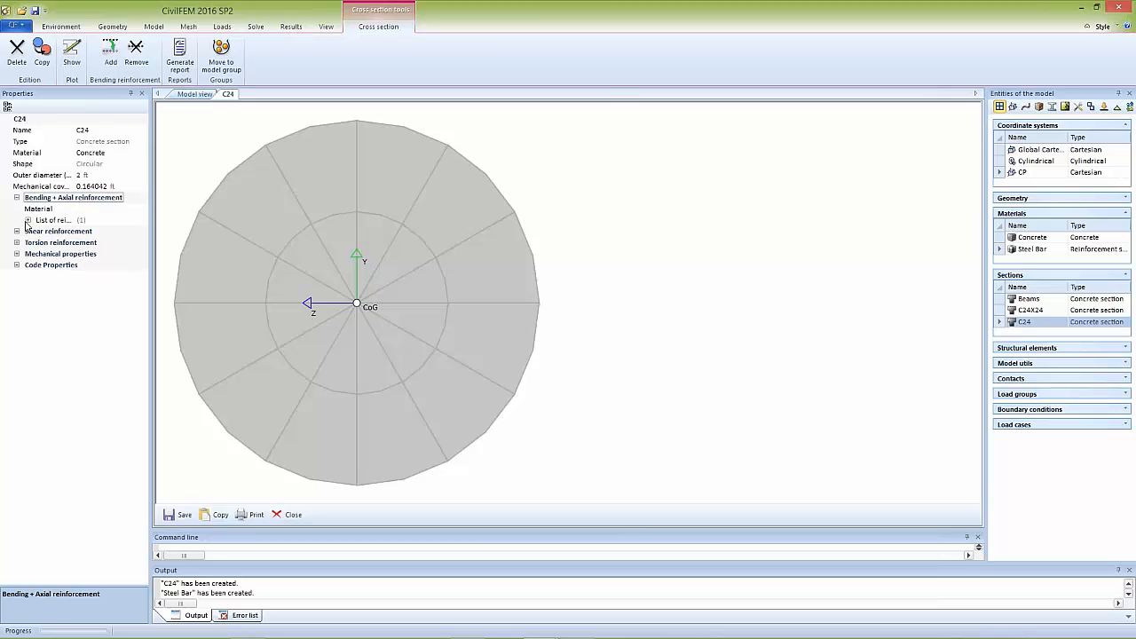
left_click(28, 221)
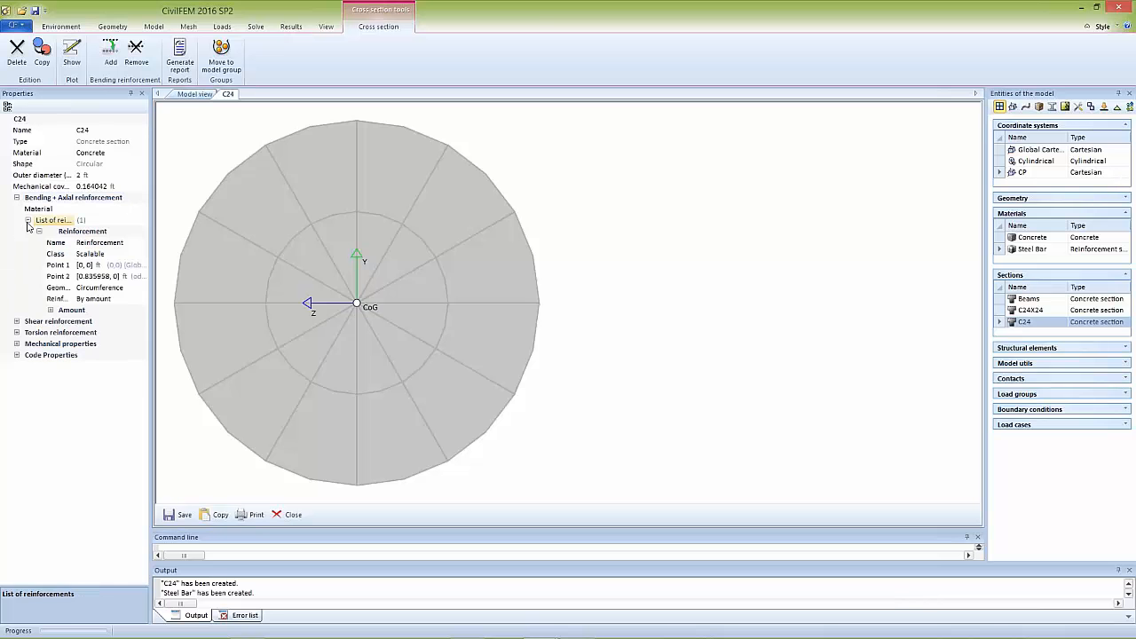
left_click(51, 310)
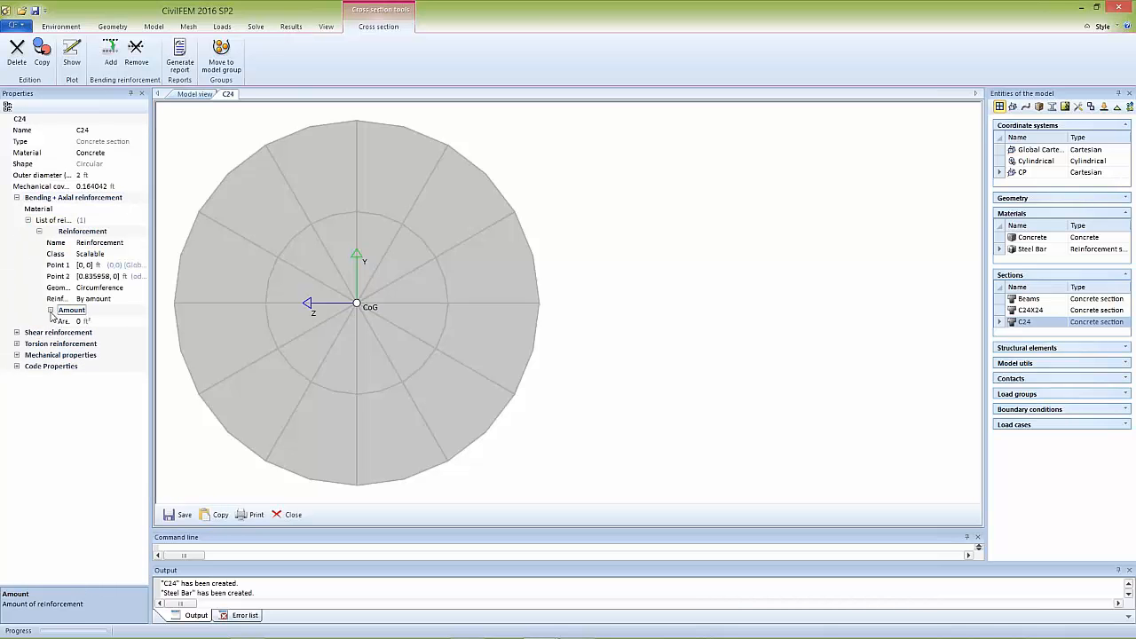
left_click(142, 302)
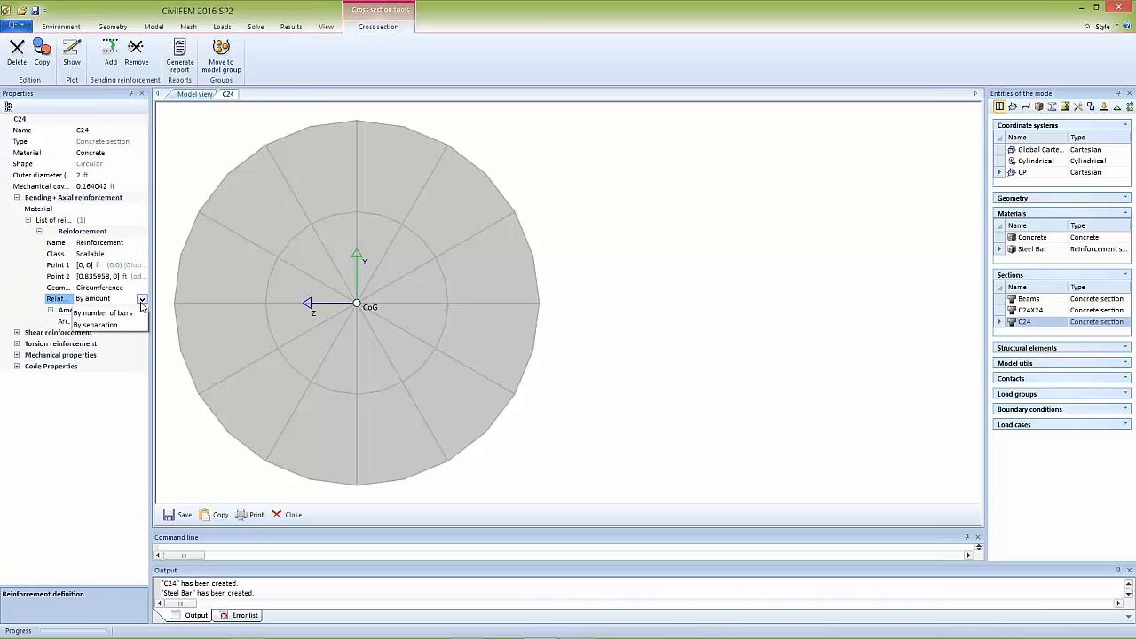
left_click(106, 321)
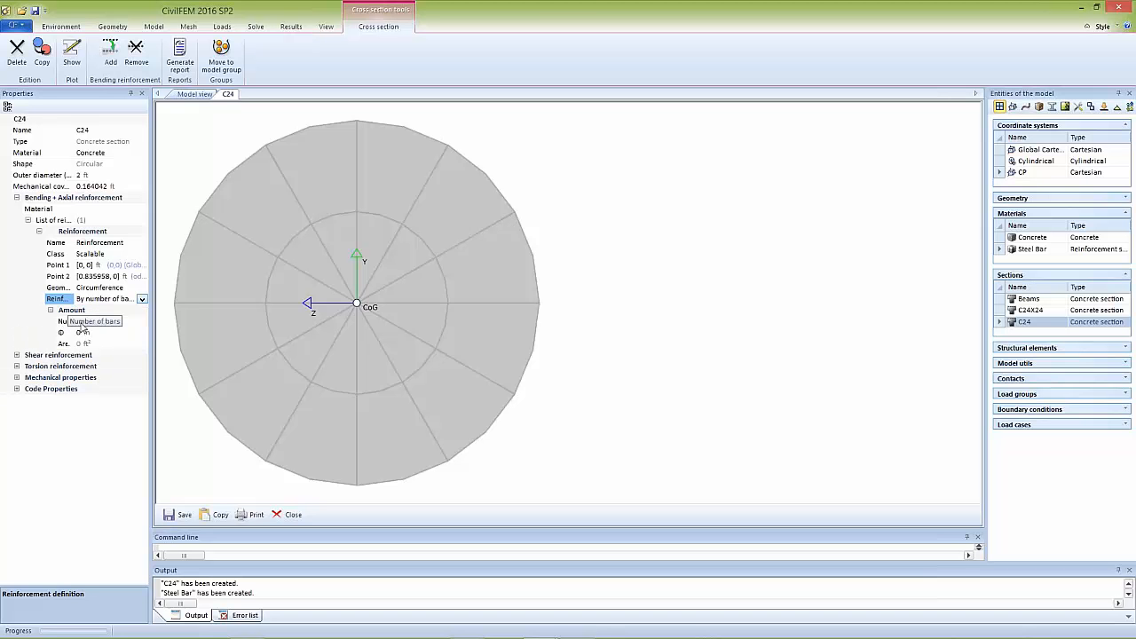
left_click(85, 321)
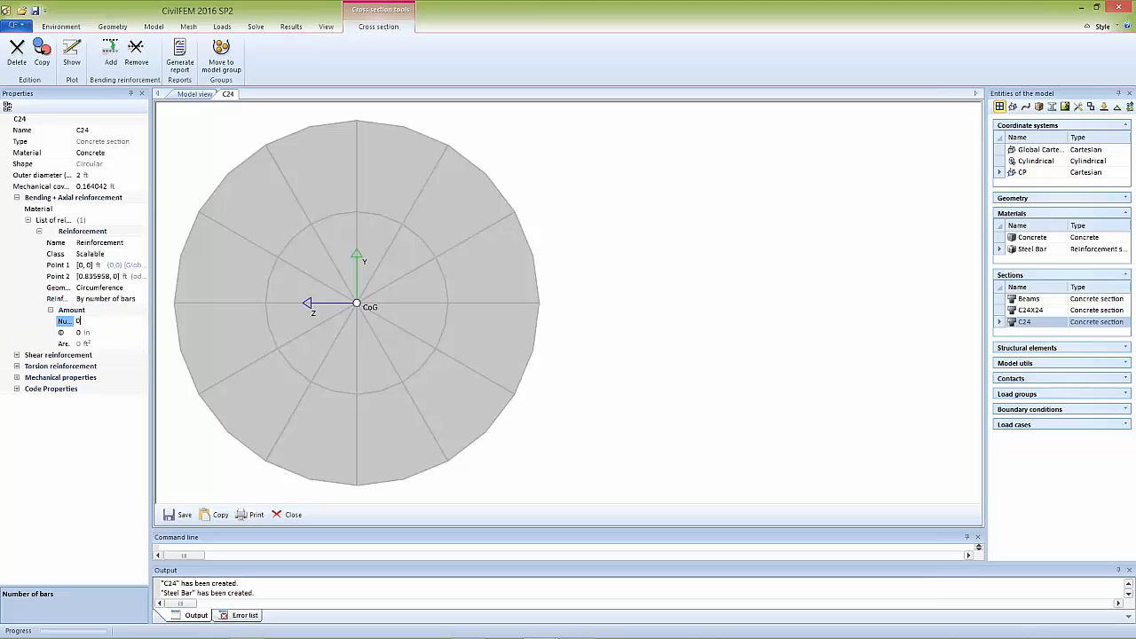
type("10")
- Assign Steel Bar as C24's bending and axial reinforcement material, set the bar diameter to 1 in, and close the section plot
left_click(87, 333)
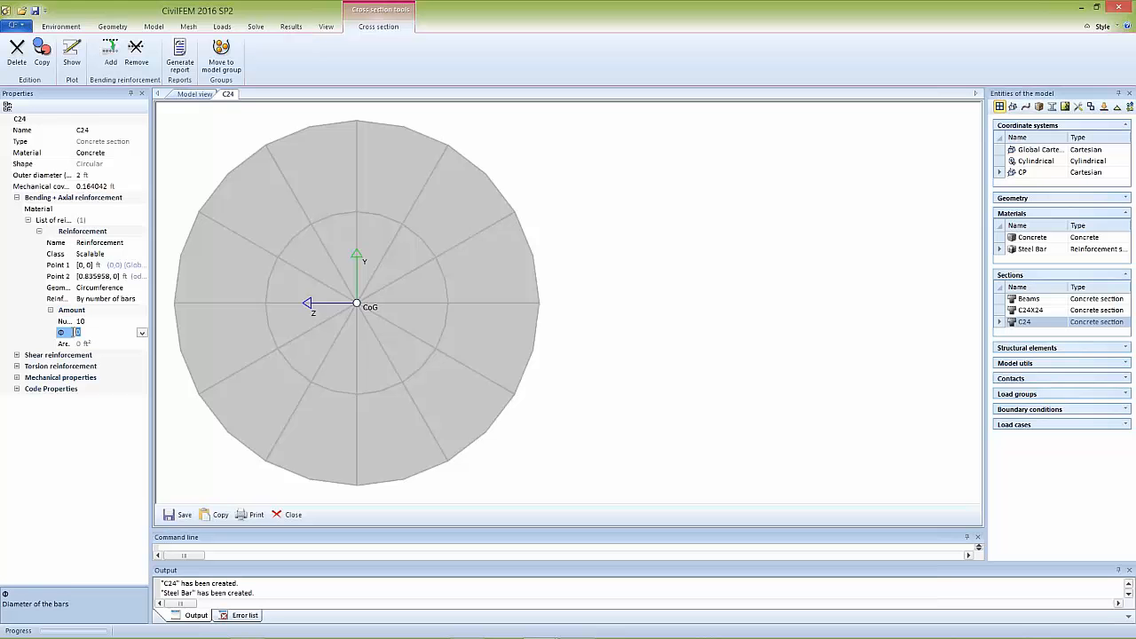
key("Return")
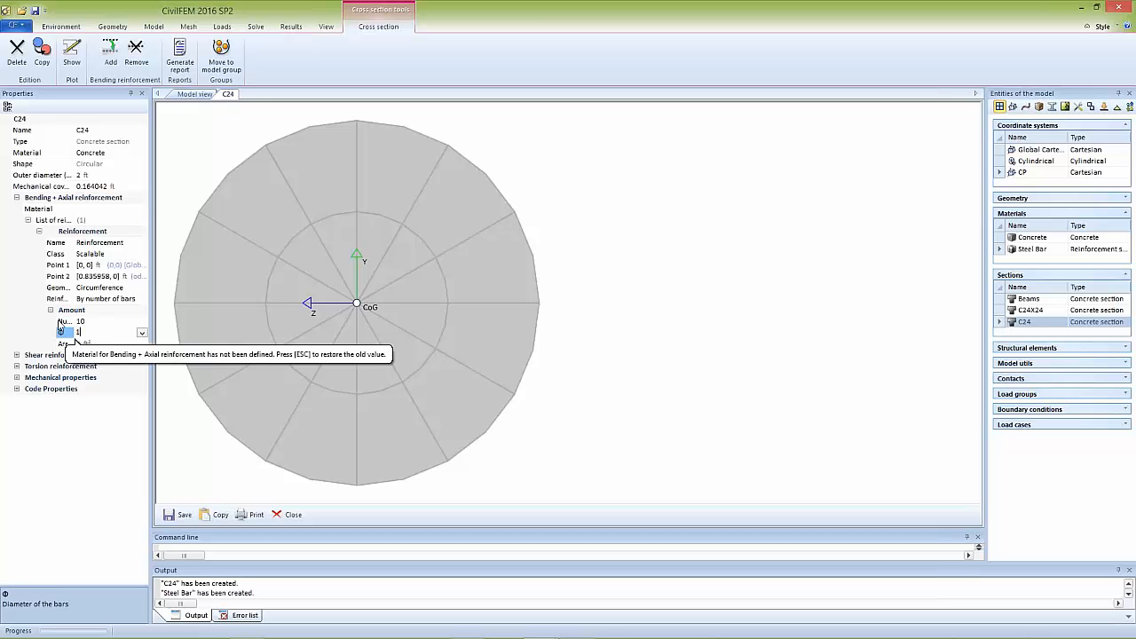
left_click(142, 211)
left_click(117, 221)
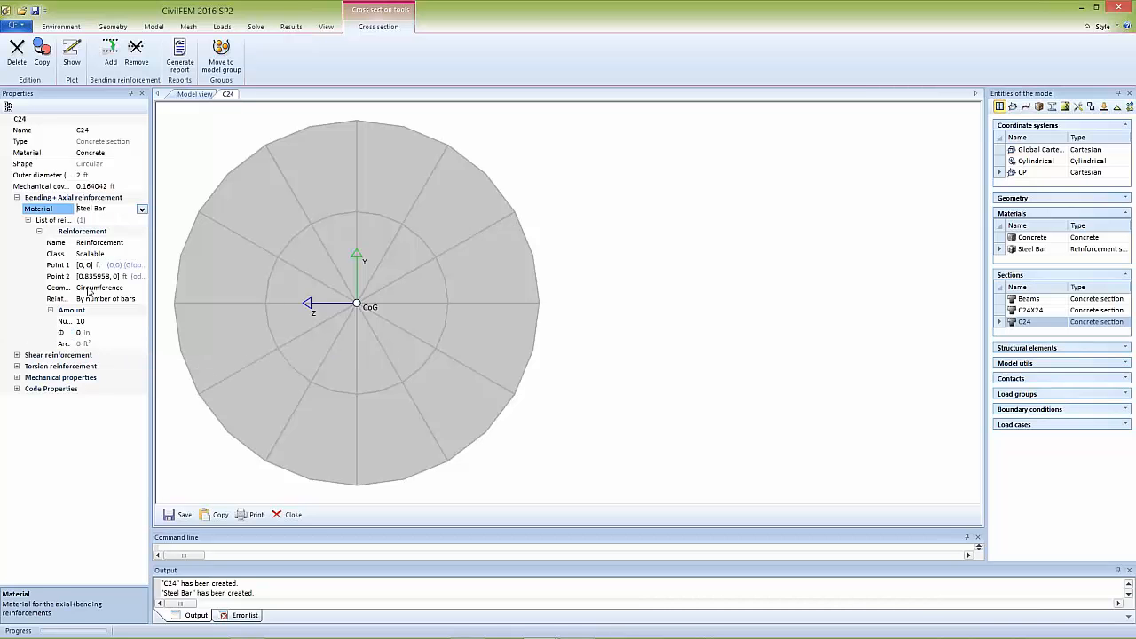
left_click(78, 332)
type("1")
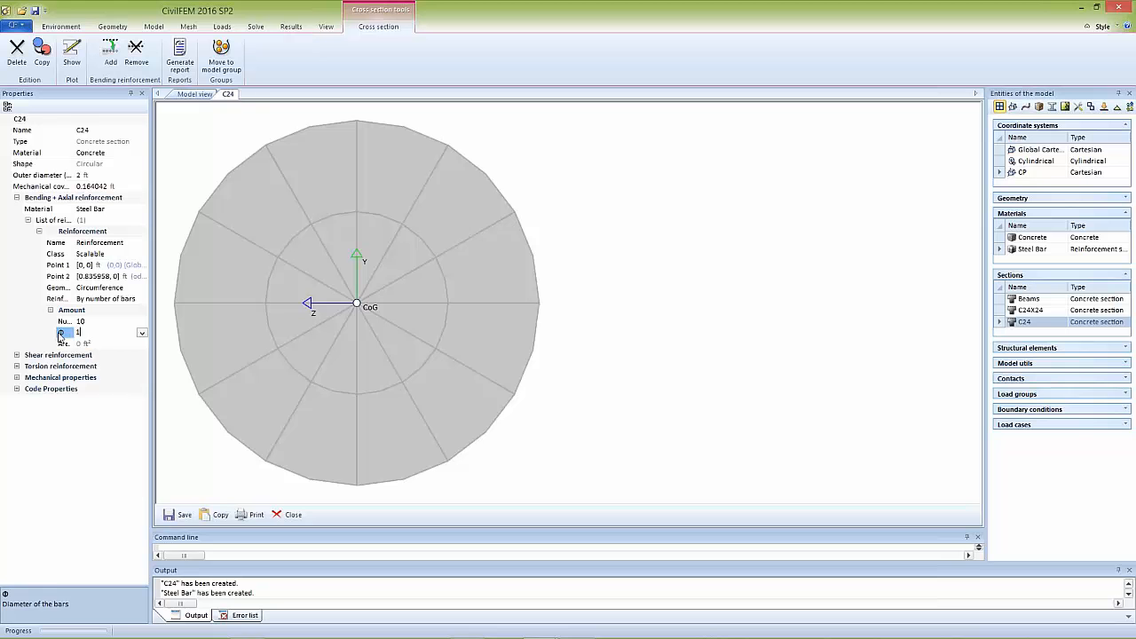
key("Return")
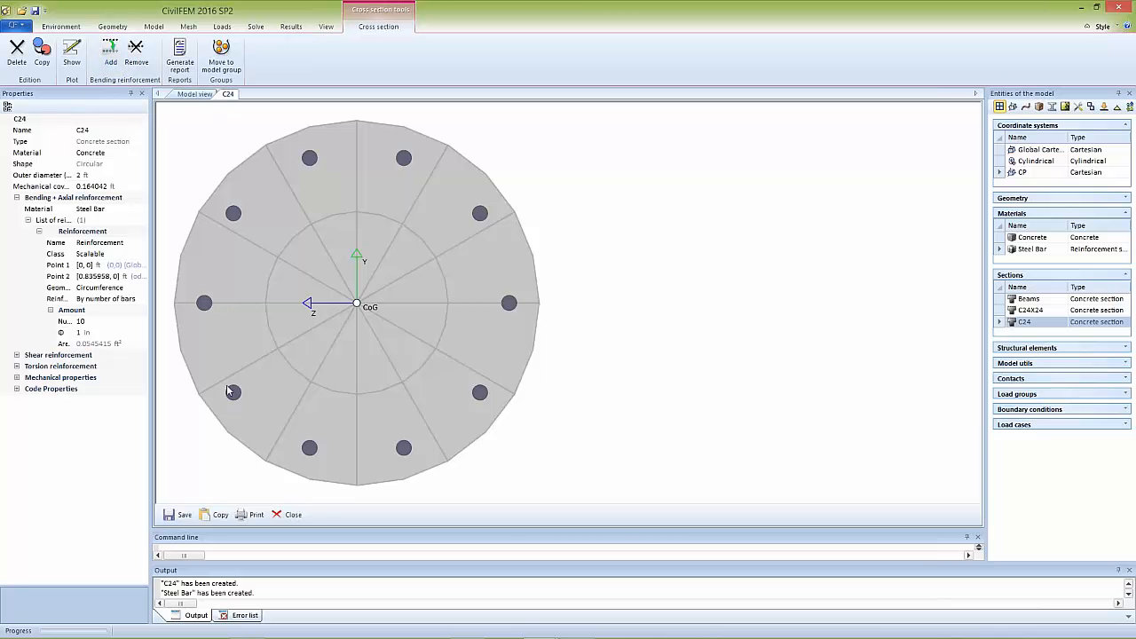
left_click(289, 515)
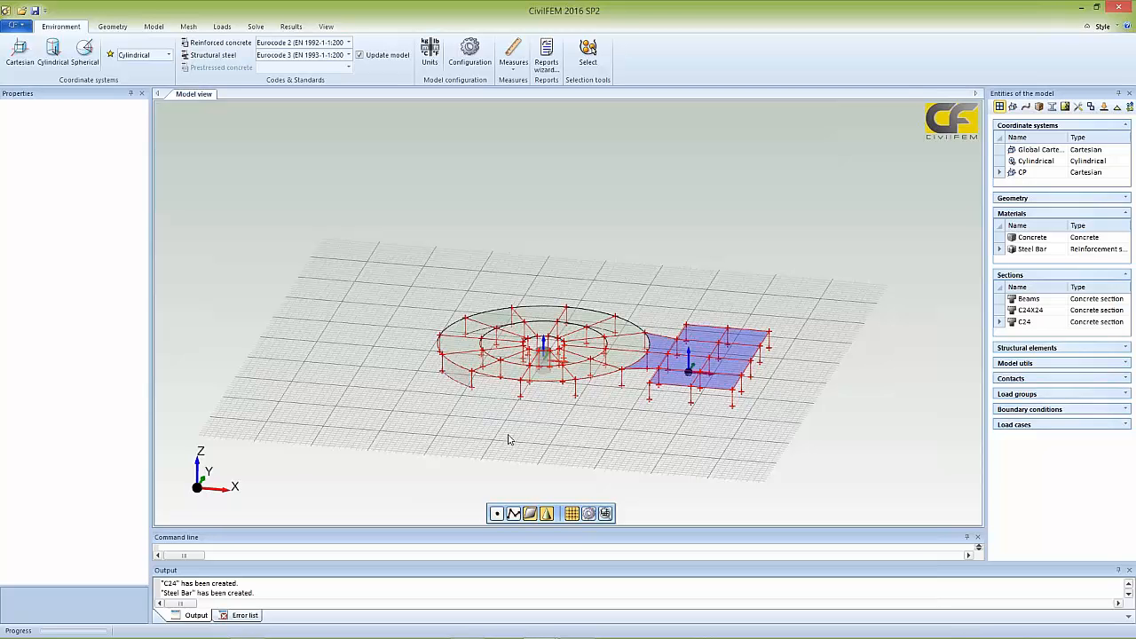
- Enable point selection and select the first story's points, columns, beams and surfaces, leaving out the base points at ground level
left_click(497, 514)
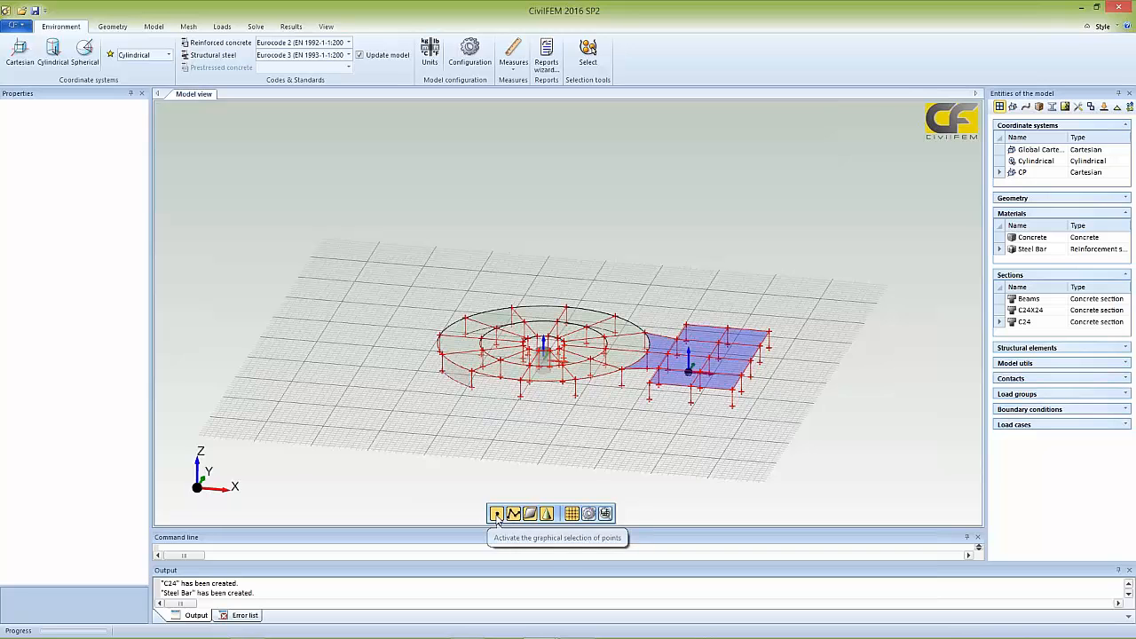
left_click(221, 494)
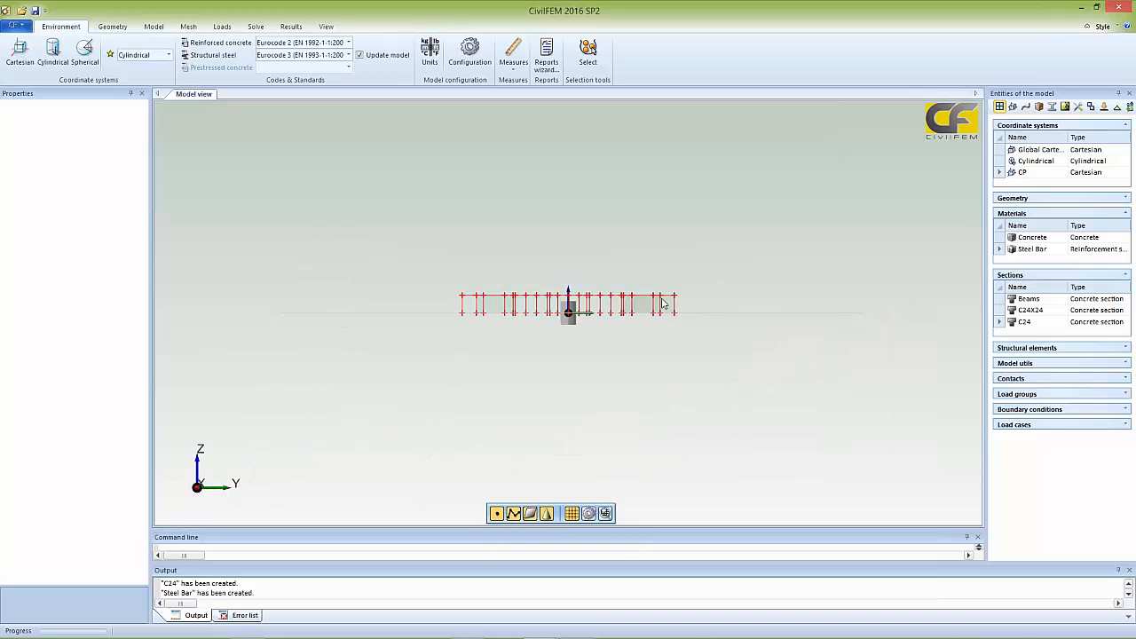
left_click_drag(692, 310, 427, 261)
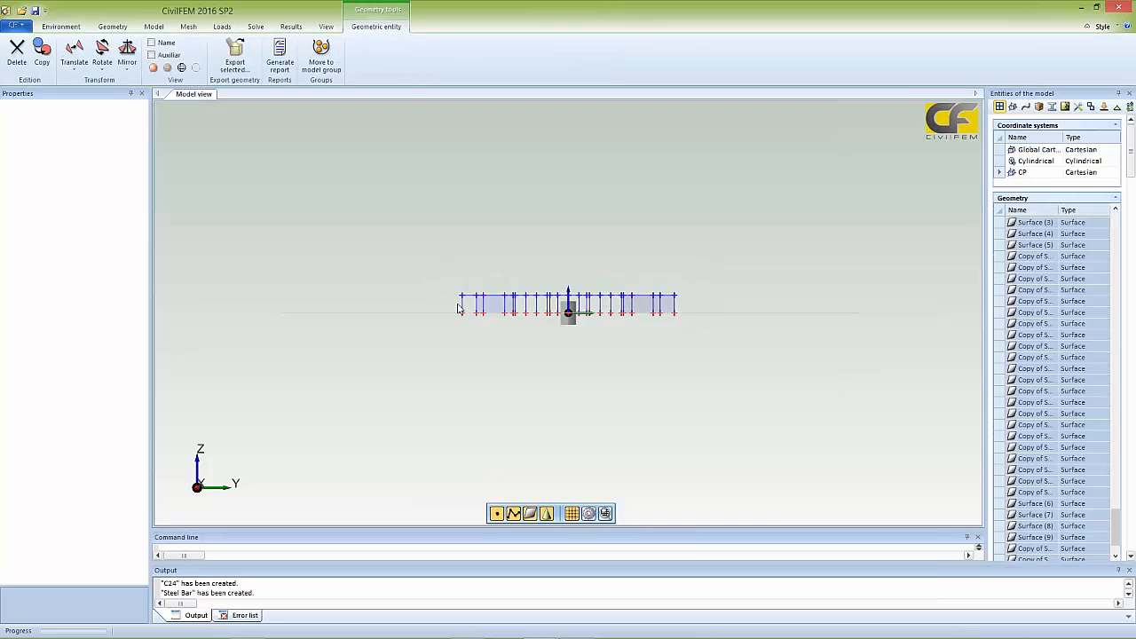
left_click(596, 514)
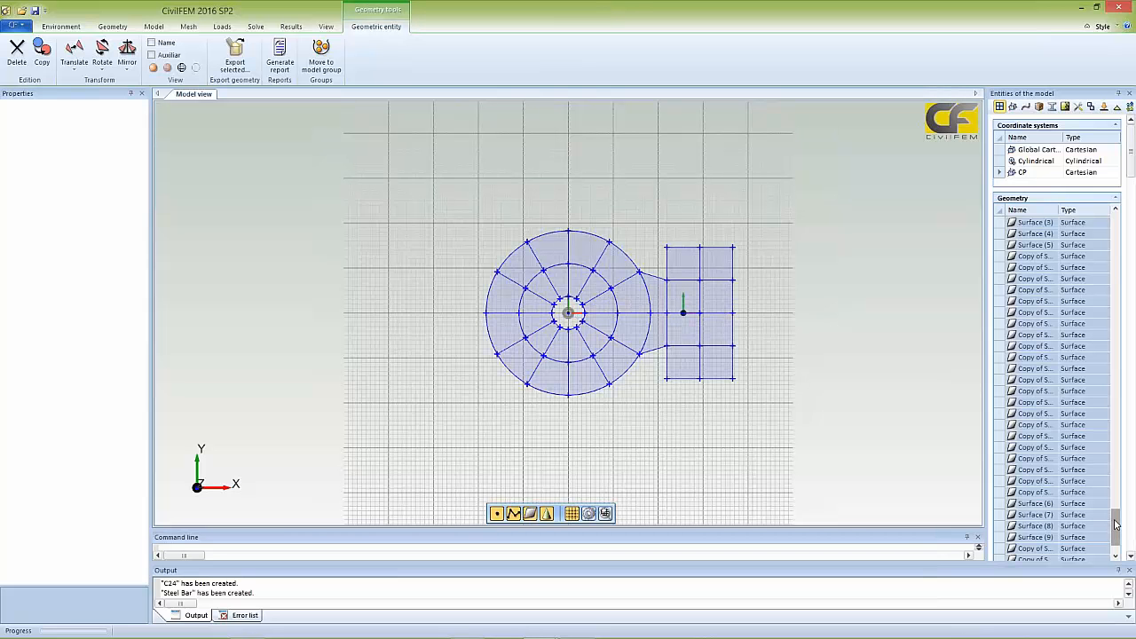
middle_click_drag(629, 415, 628, 291)
scroll(700, 296, "up", 2)
scroll(710, 304, "up", 1)
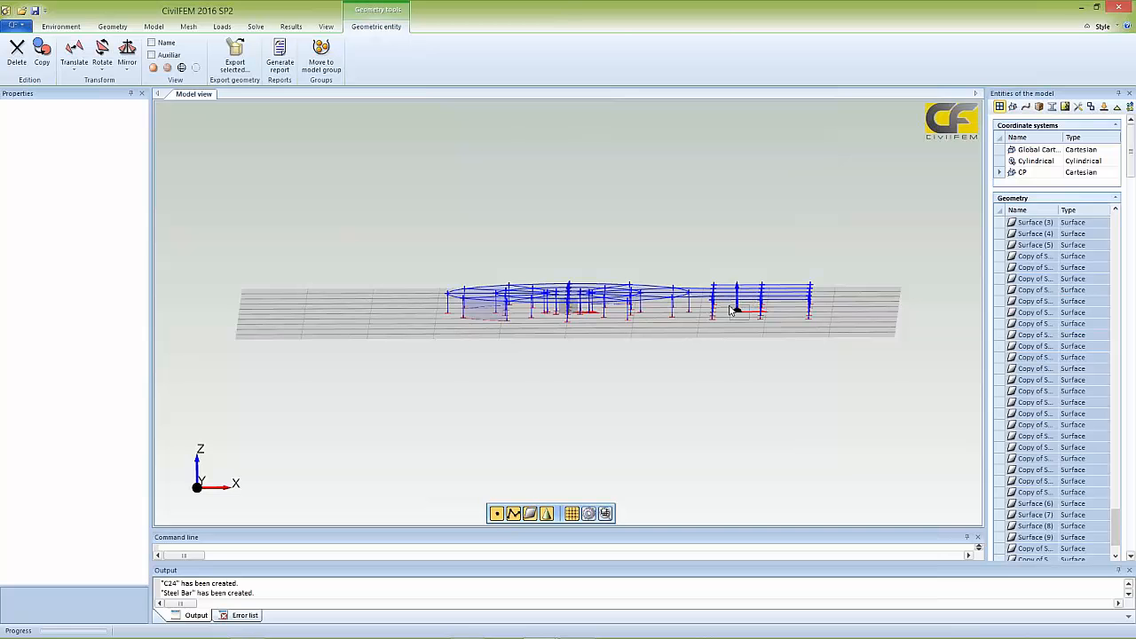
middle_click_drag(704, 354, 699, 364)
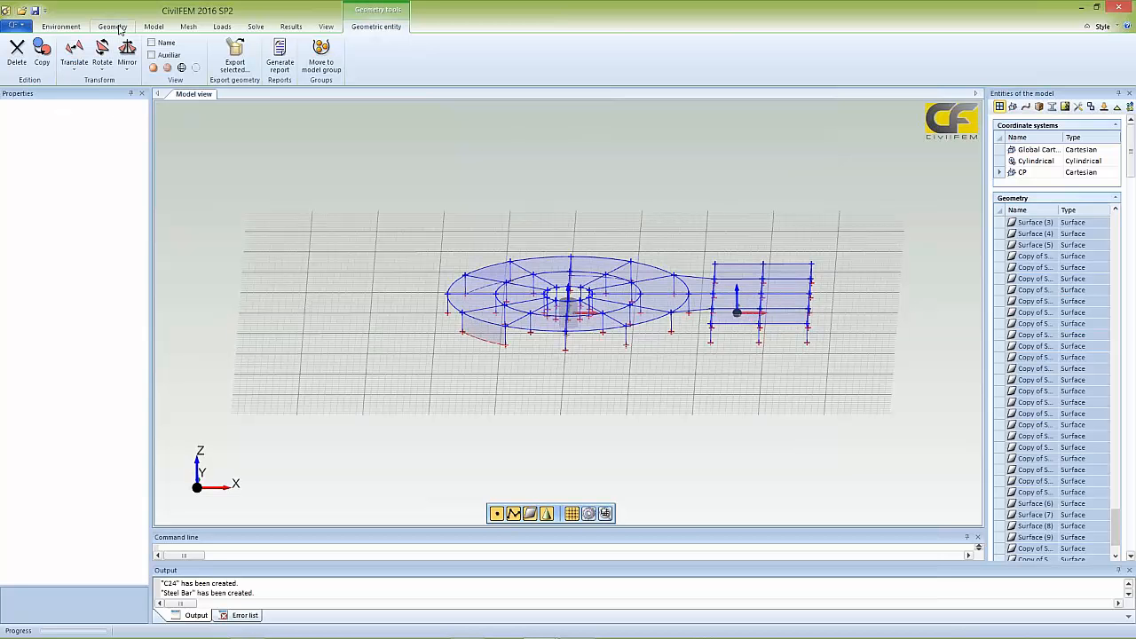
- Make multiple translated copies of the selected story geometry along vector AC, with a 10 ft step and 5 translations
left_click(79, 73)
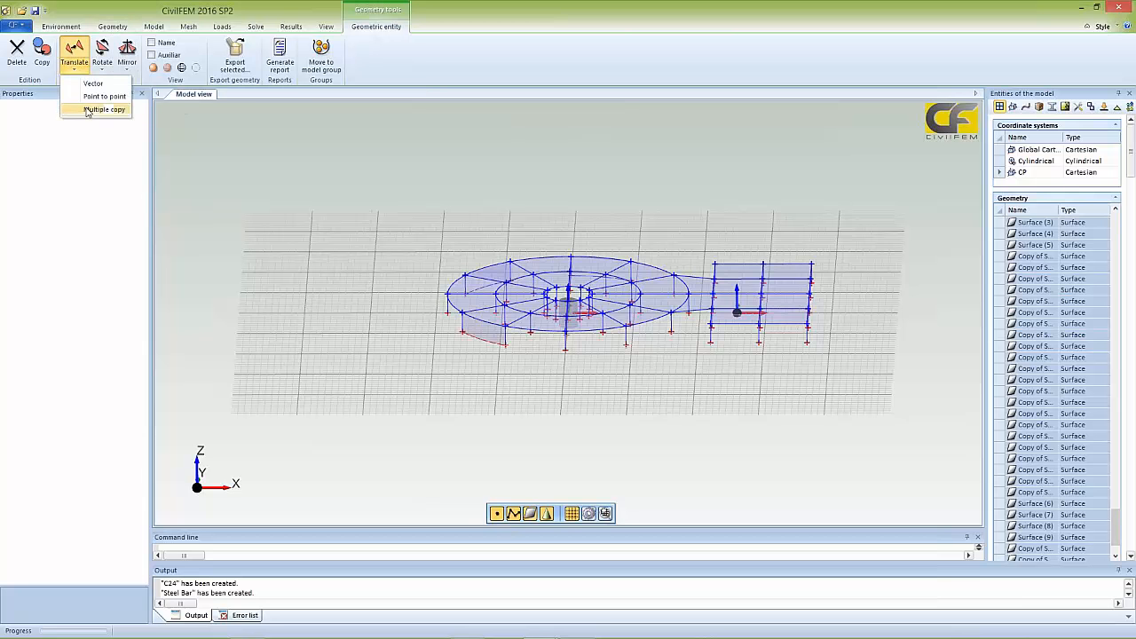
left_click(89, 109)
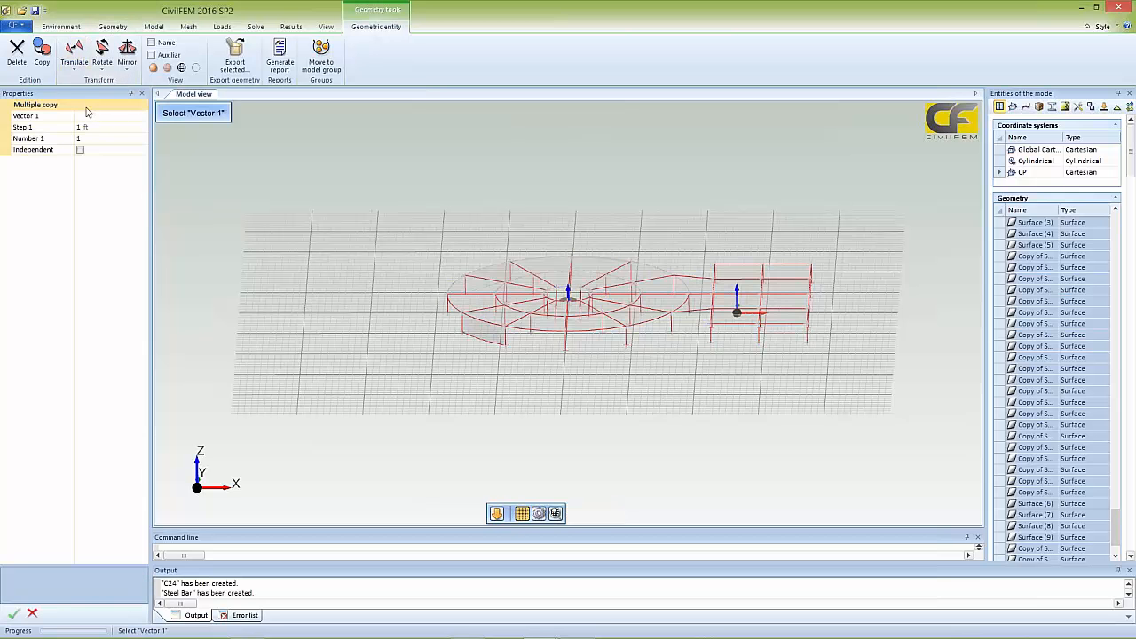
left_click(142, 116)
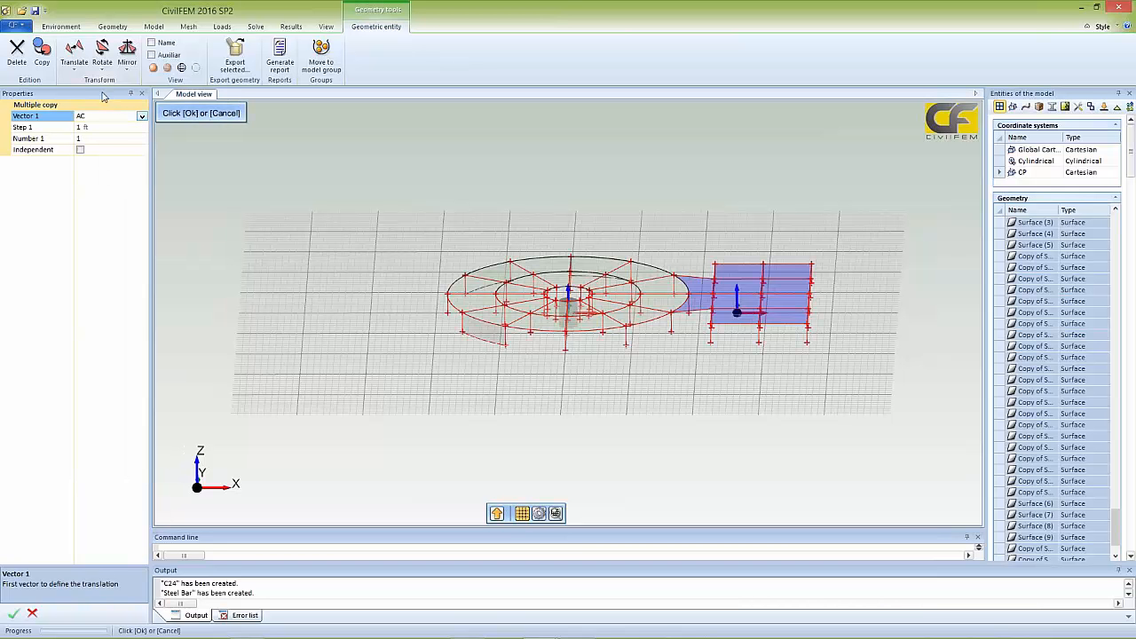
left_click(85, 129)
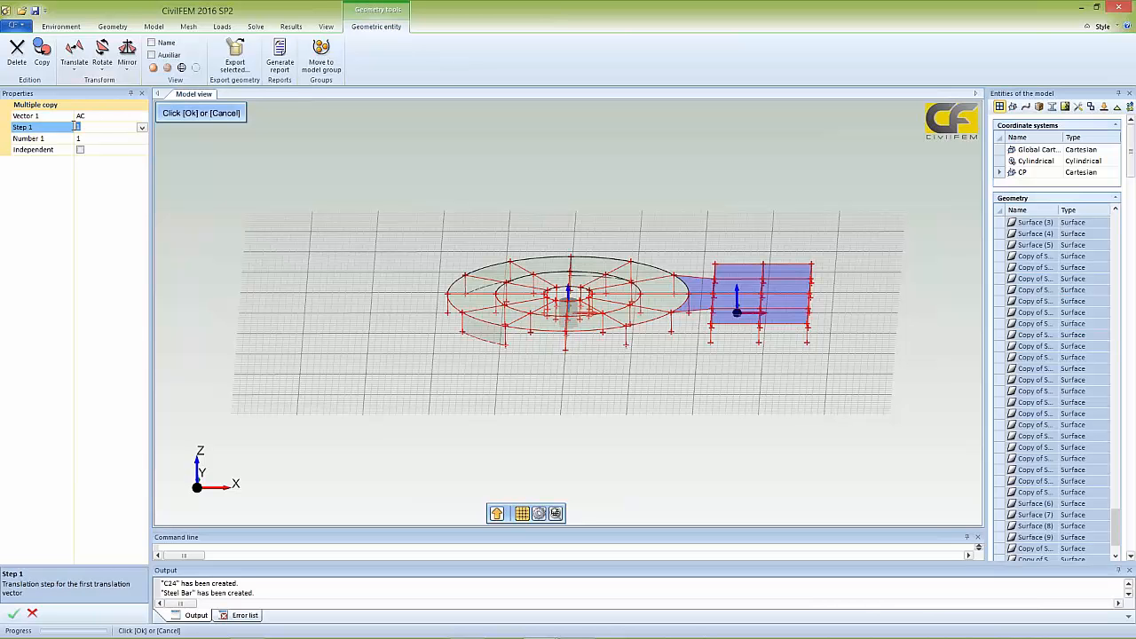
type("1")
key("Tab")
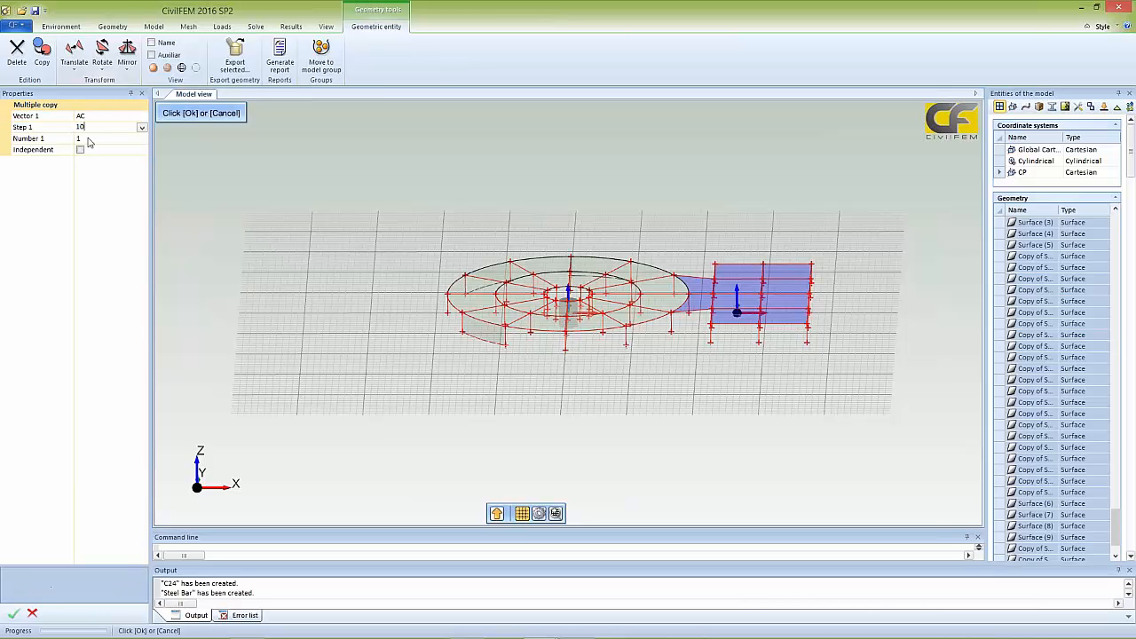
type("5")
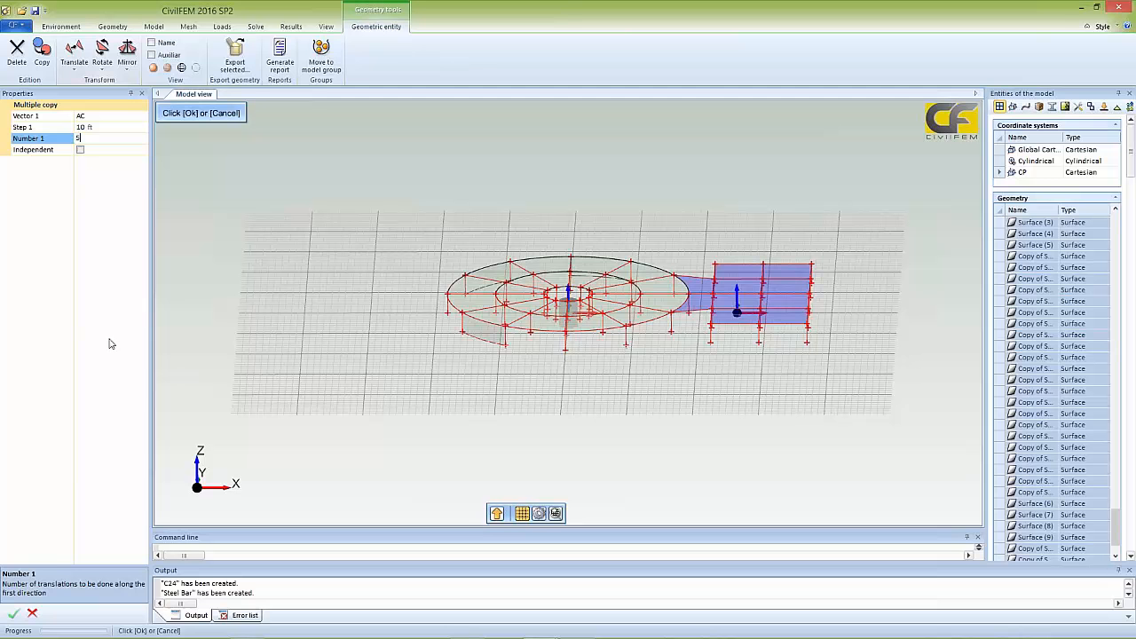
left_click(14, 614)
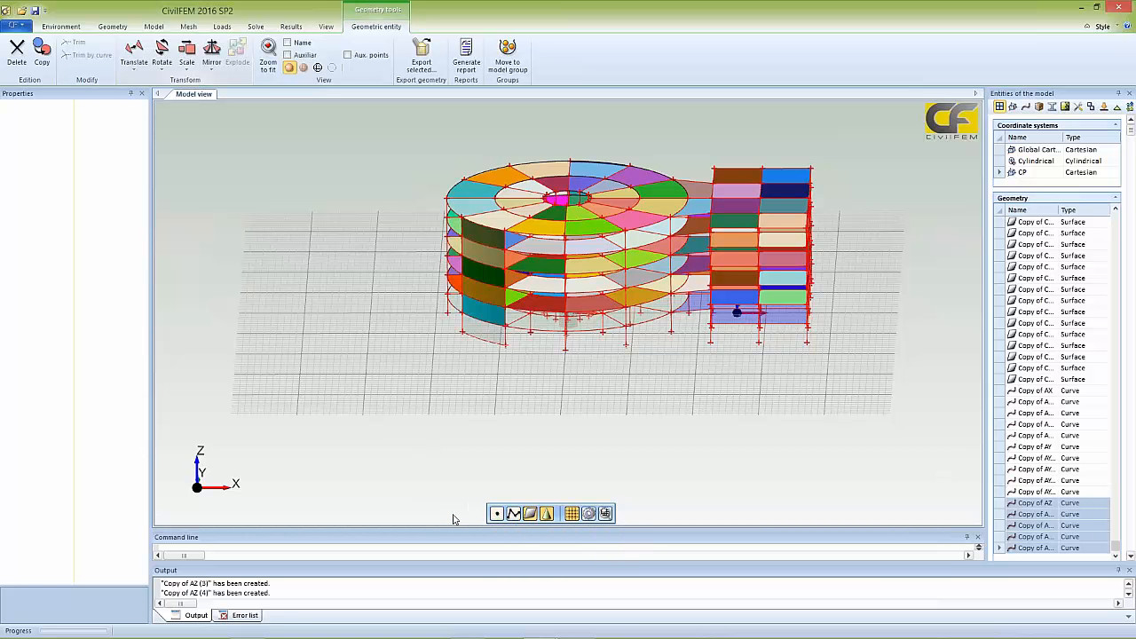
- Select the vertical wall surfaces on every story of the building, working in the YZ side view
left_click(232, 485)
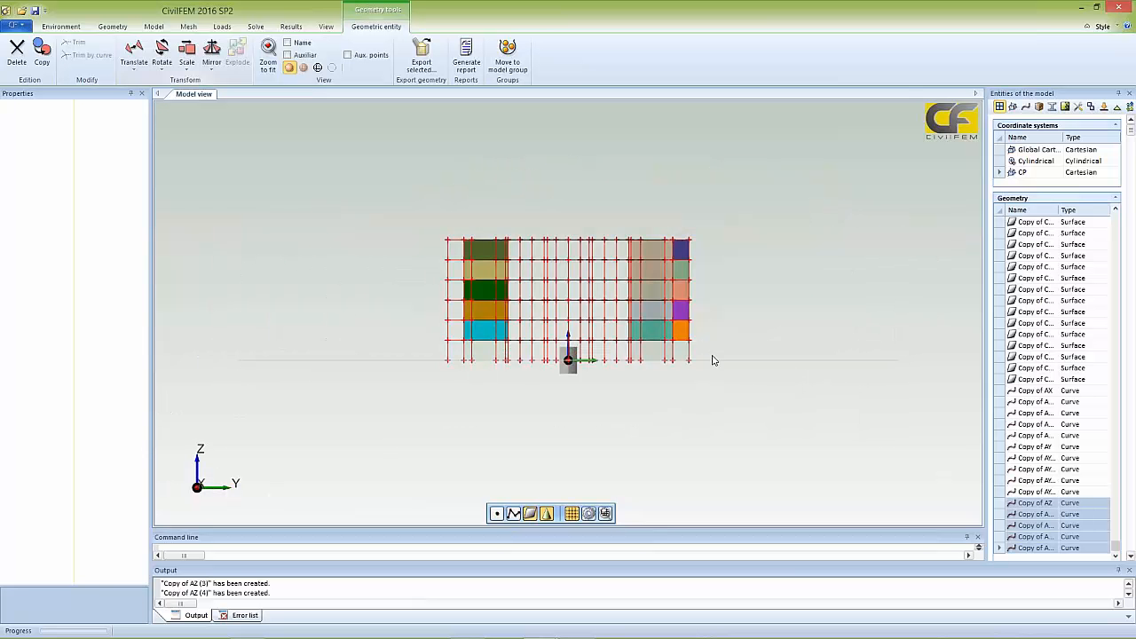
left_click_drag(701, 355, 406, 350)
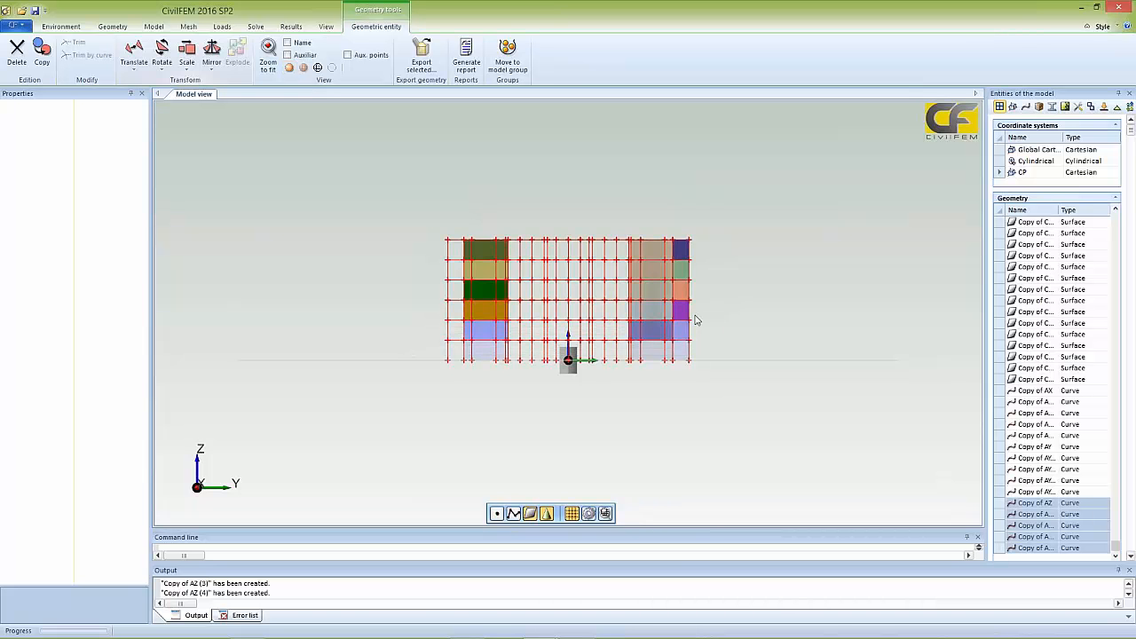
left_click_drag(697, 317, 424, 309)
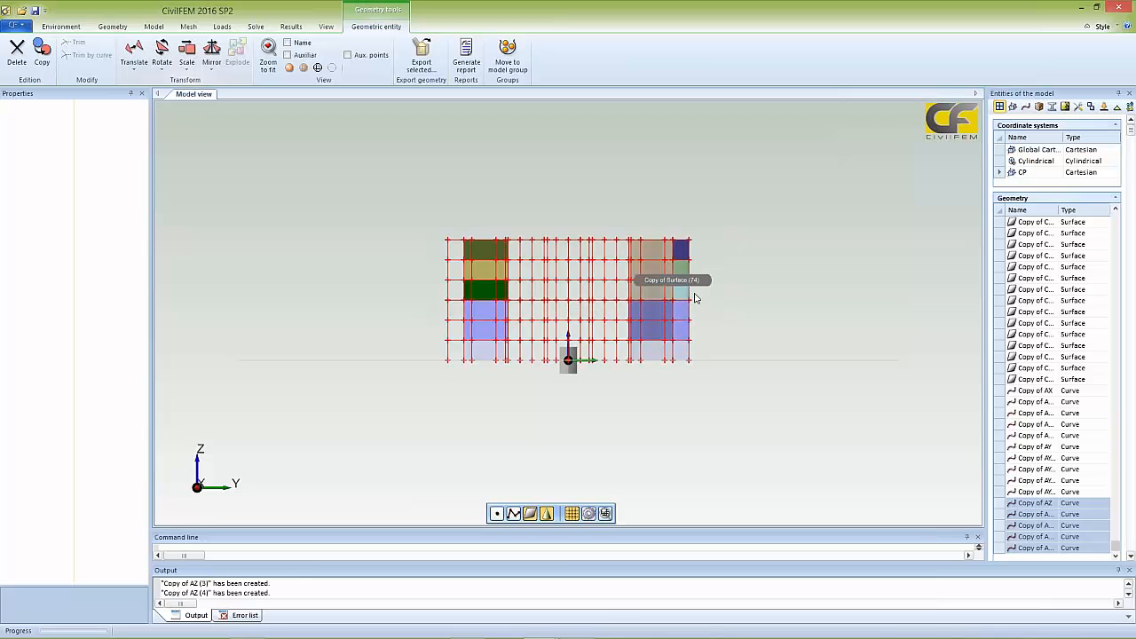
left_click_drag(699, 288, 423, 292)
left_click_drag(702, 271, 438, 266)
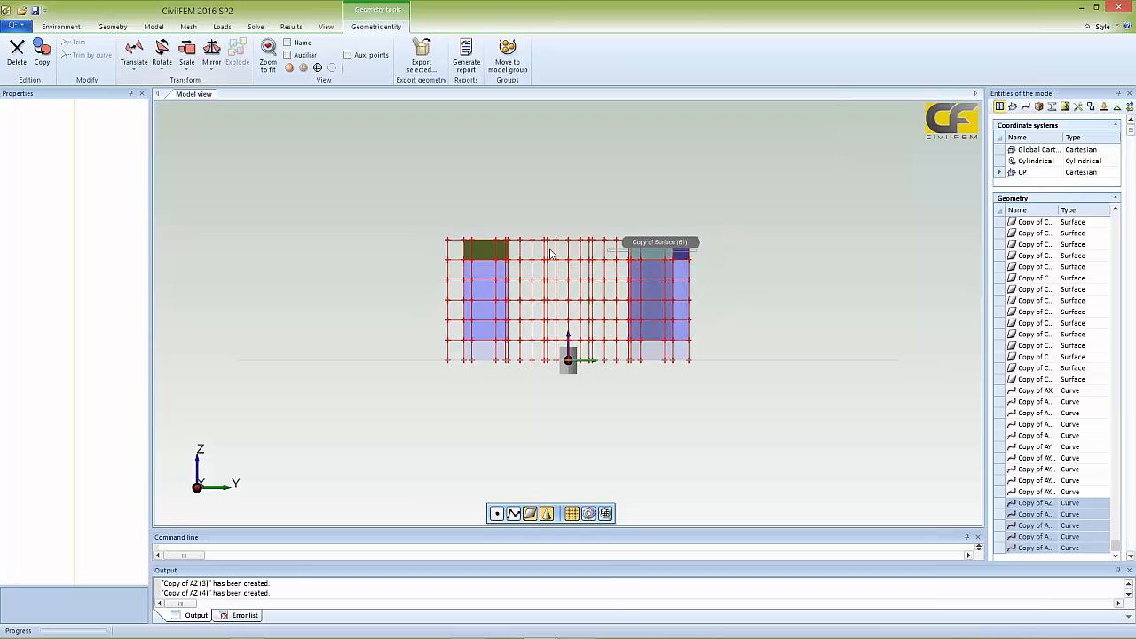
left_click_drag(697, 245, 425, 248)
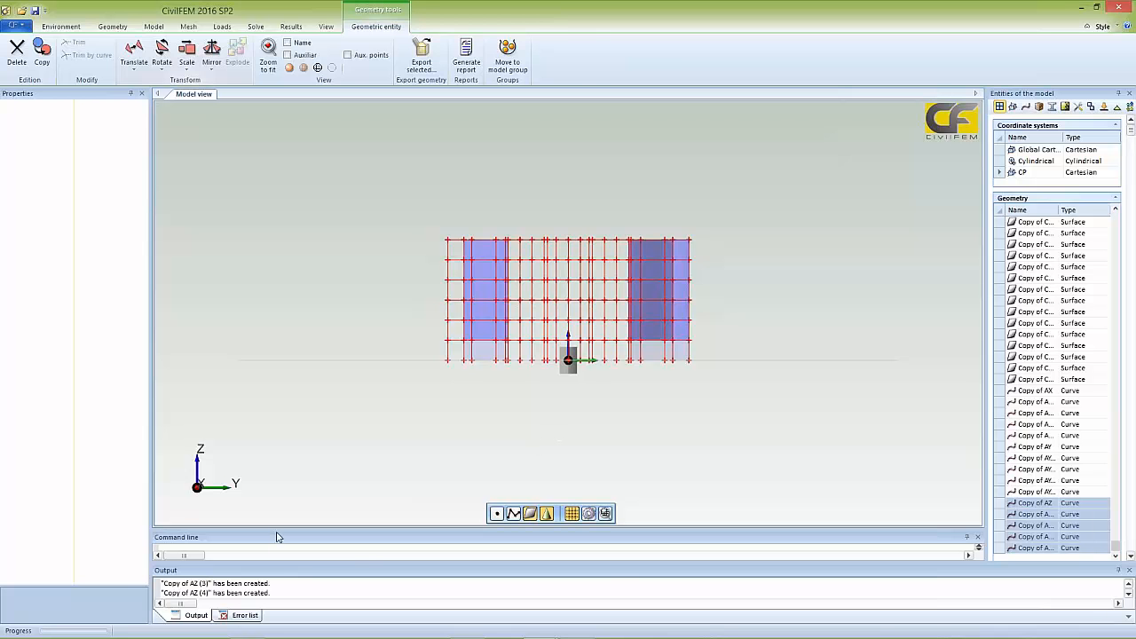
- Display the groups view and move the selected wall surfaces to a new model group named GWalls
left_click(325, 27)
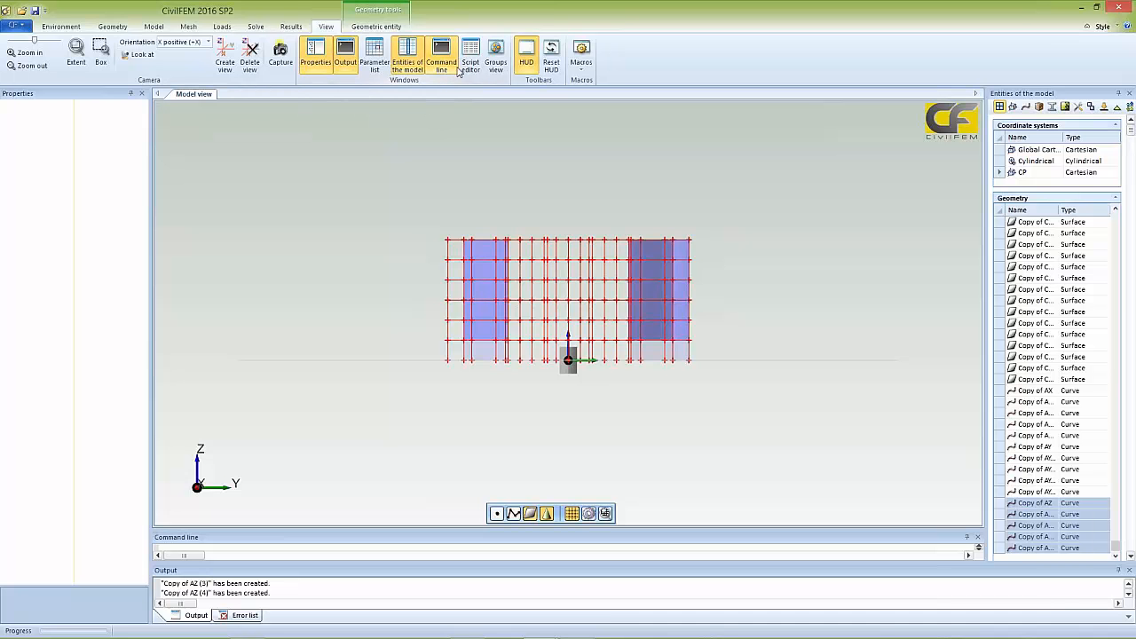
left_click(495, 53)
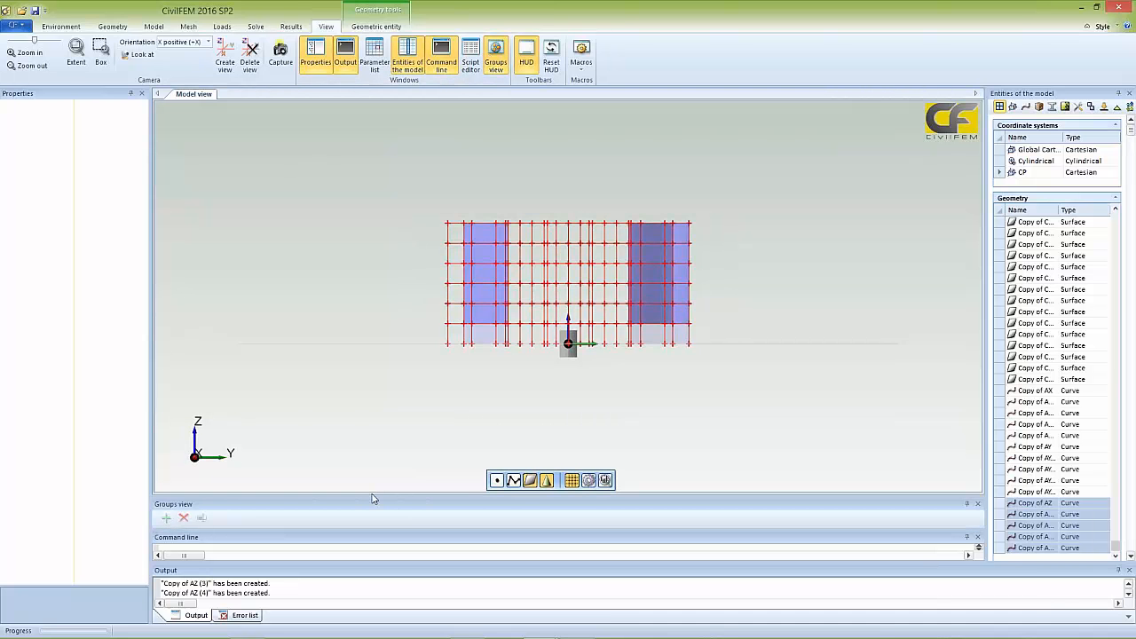
left_click(372, 29)
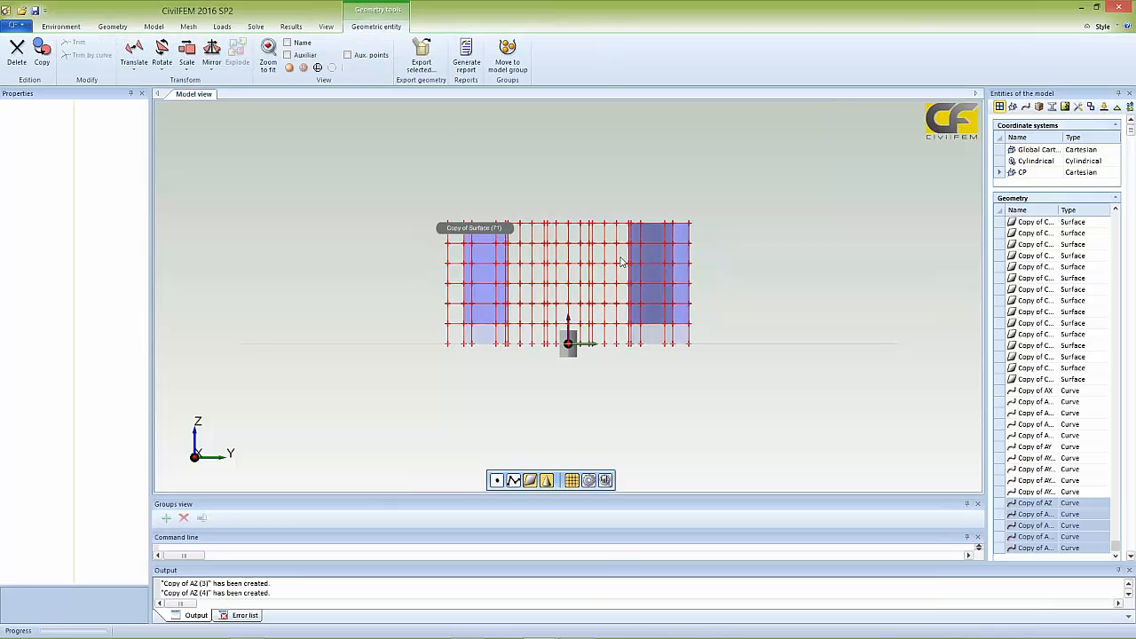
mouse_move(425, 384)
middle_mouse_down()
mouse_move(437, 403)
mouse_move(425, 396)
middle_mouse_up()
left_click(508, 55)
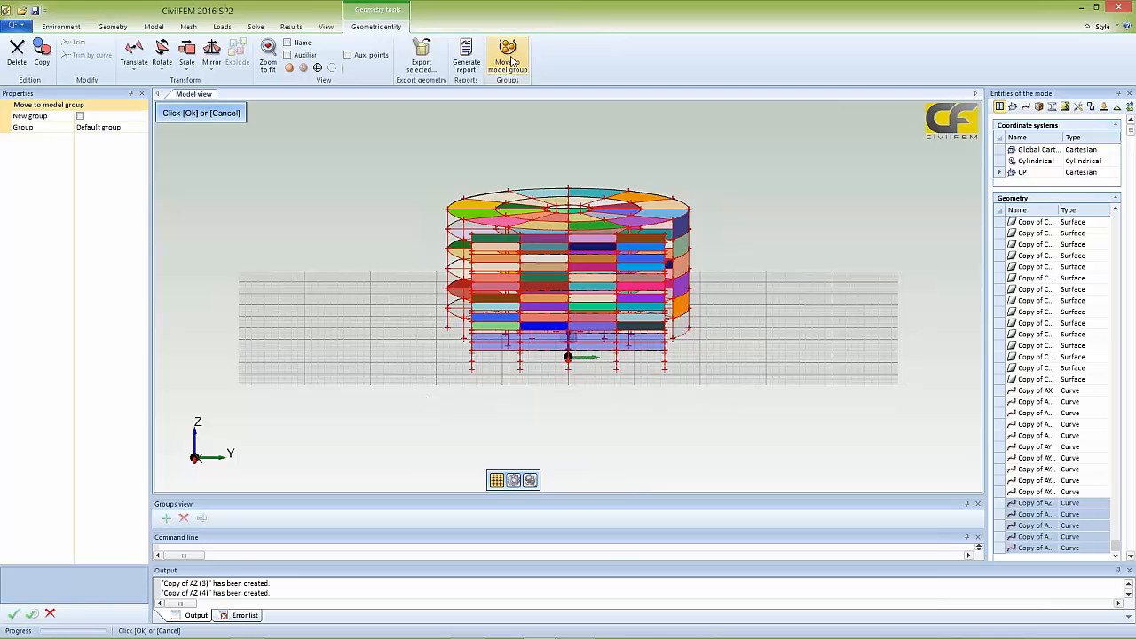
left_click(80, 116)
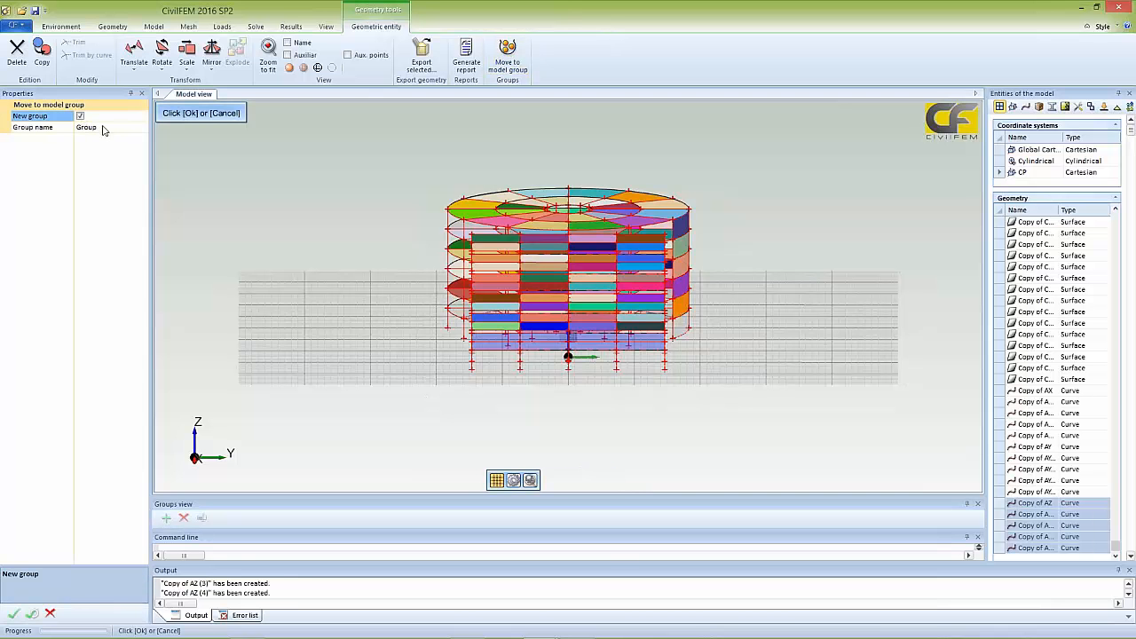
left_click(102, 128)
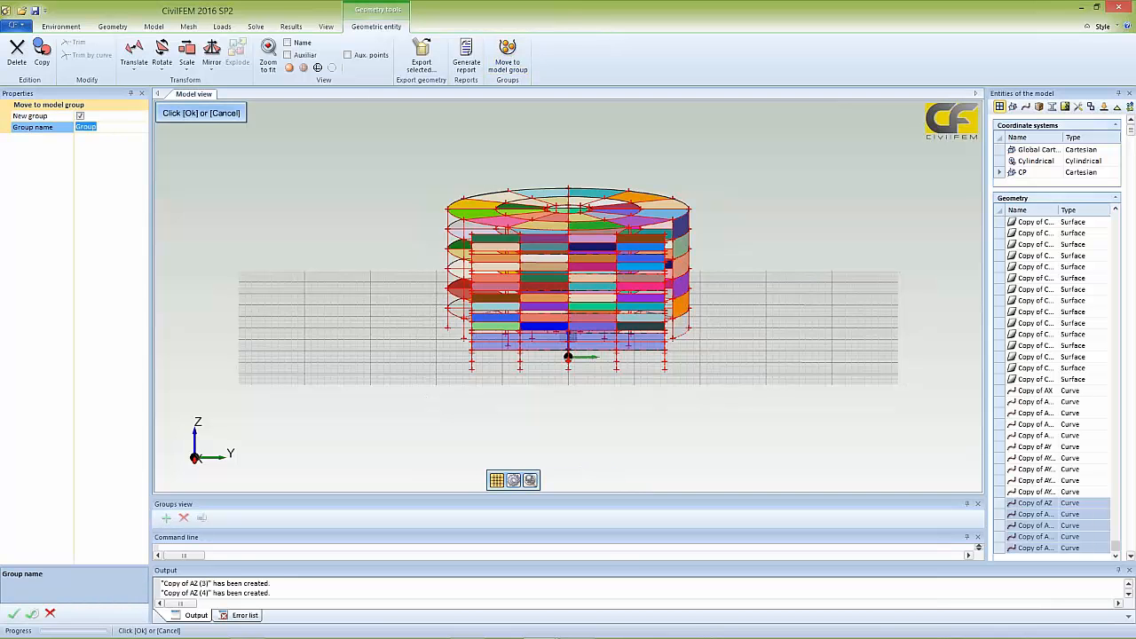
type("GWalls")
left_click(13, 612)
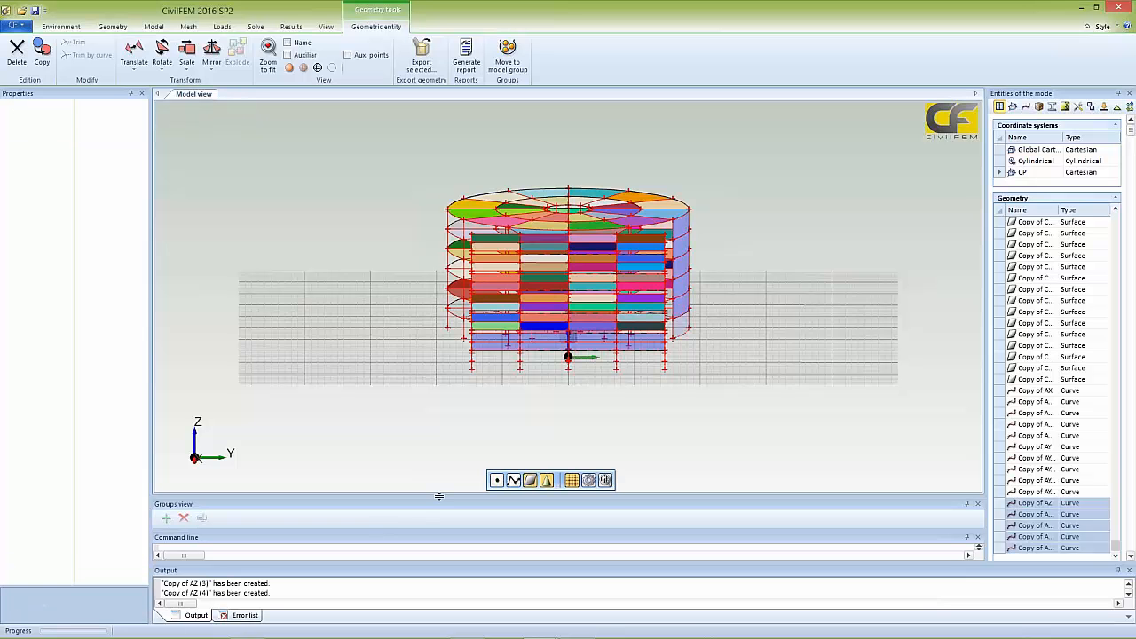
- Enlarge the groups view, expand the geometry model groups, and highlight the GWalls group to check its surfaces in the model
left_click_drag(440, 497, 442, 410)
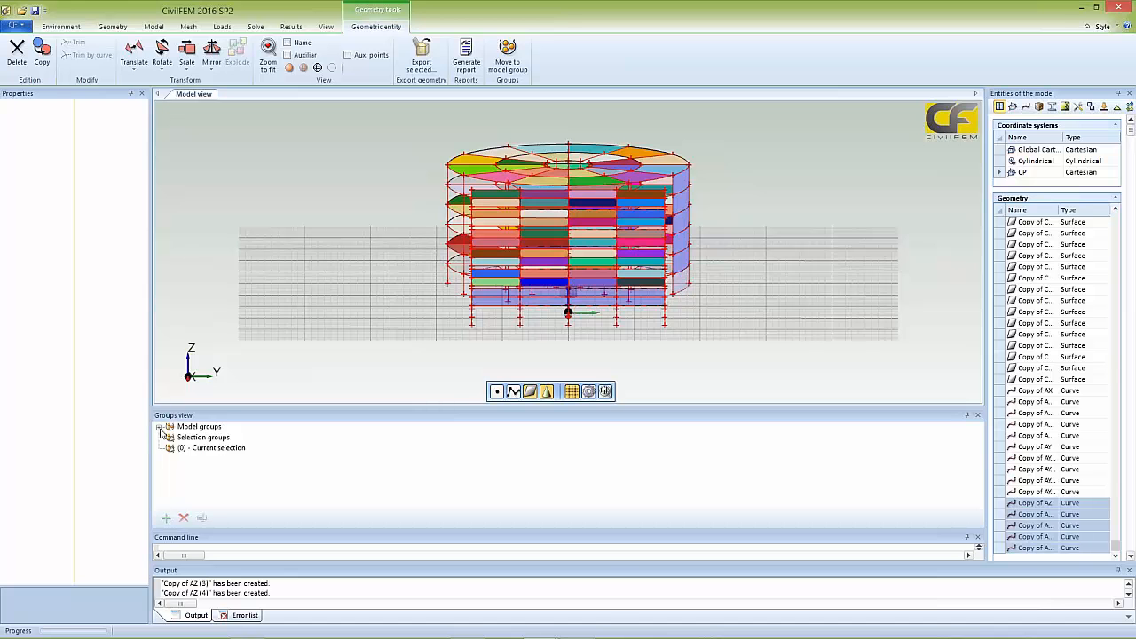
left_click(159, 428)
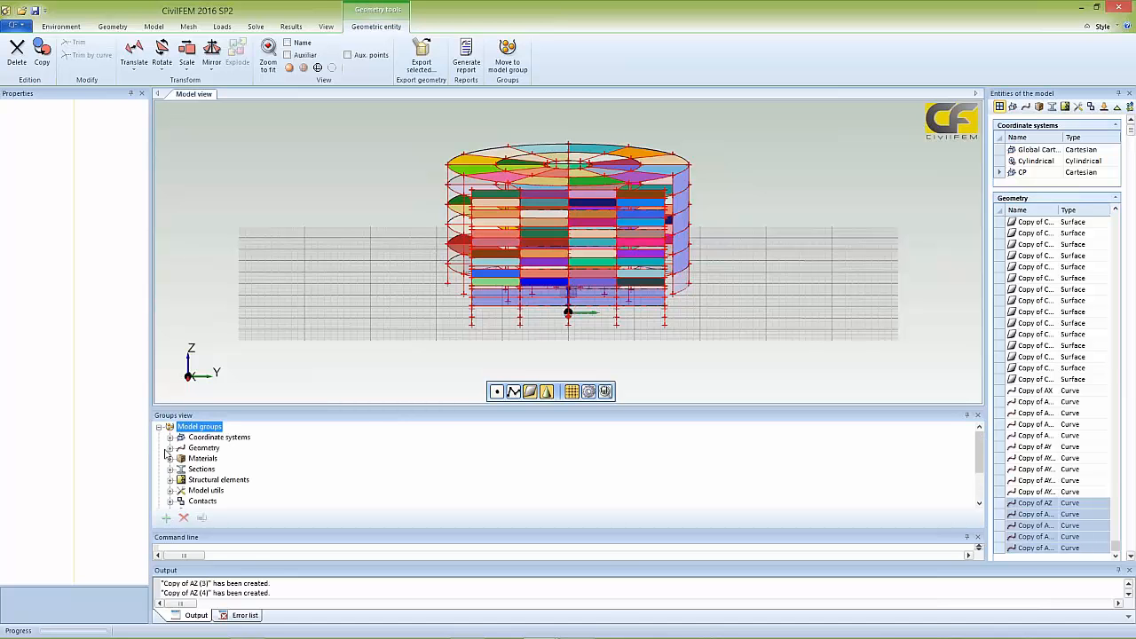
left_click(169, 448)
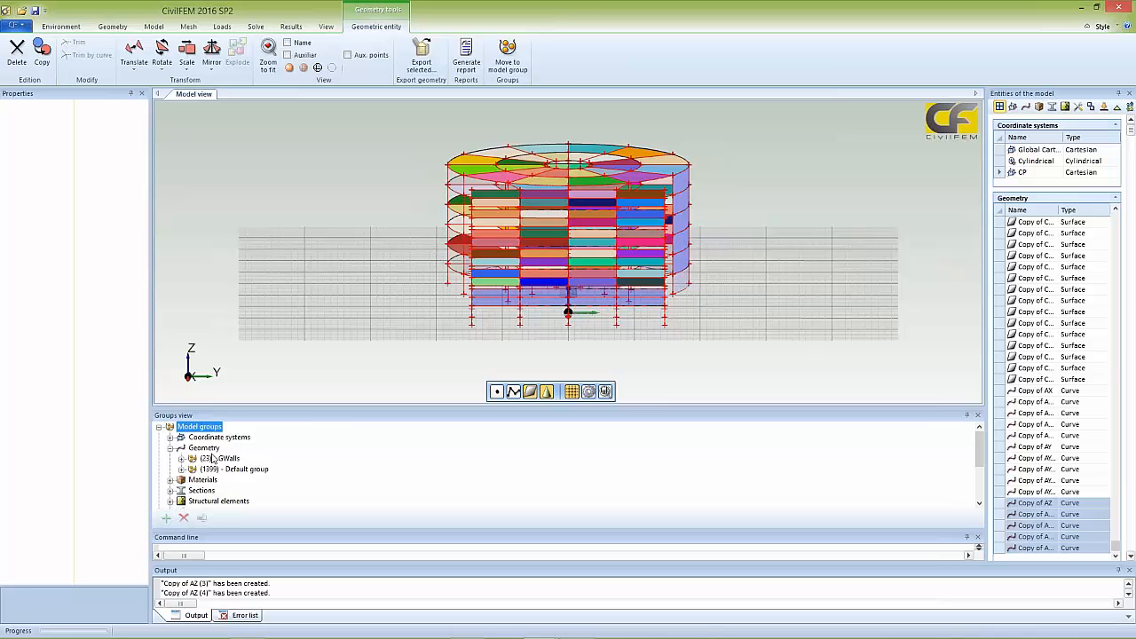
left_click(333, 373)
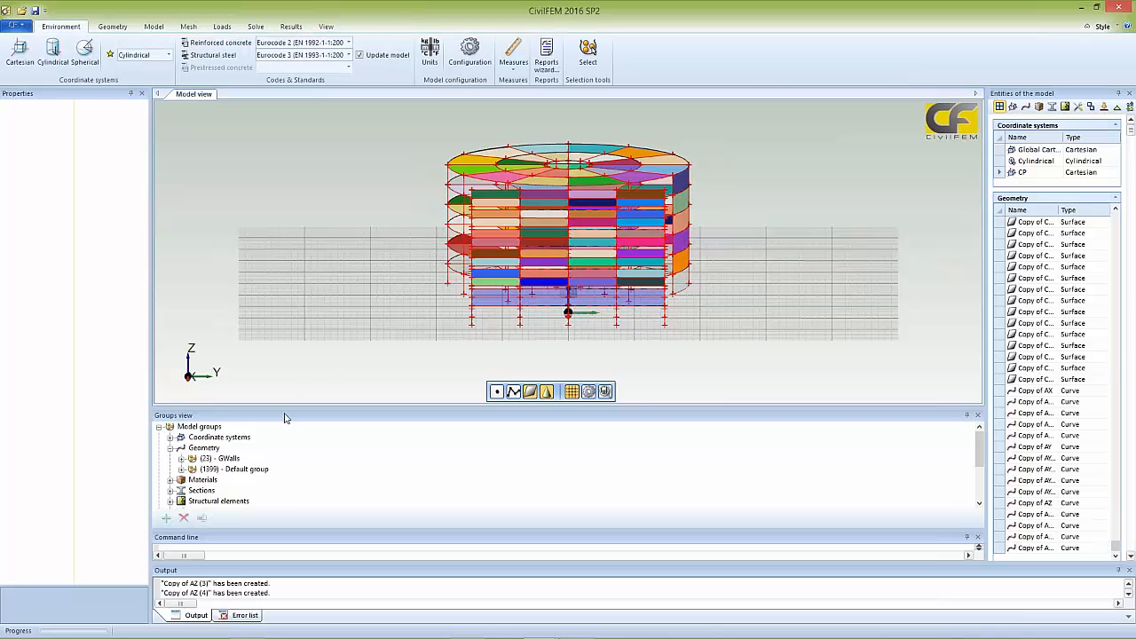
left_click(233, 460)
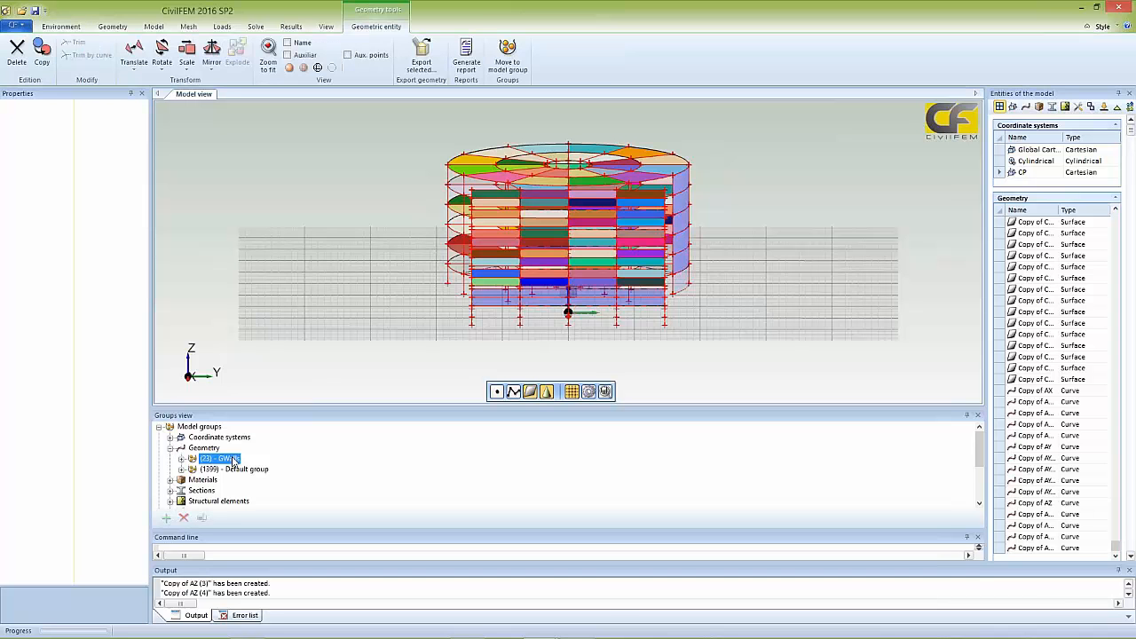
left_click(319, 358)
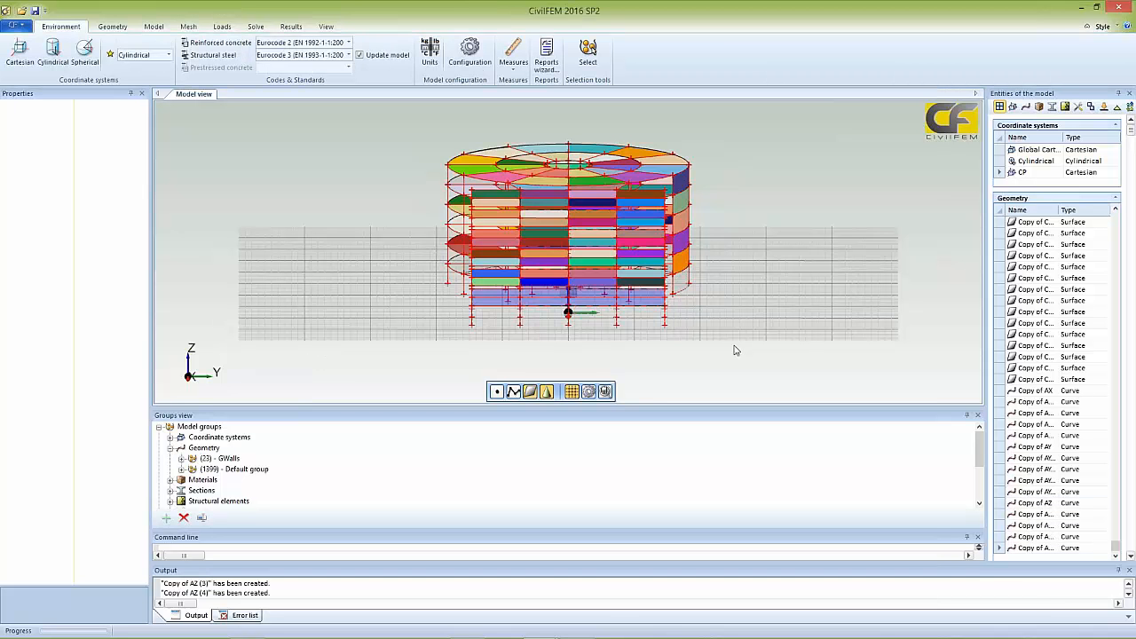
- Hide all the displayed geometry of the building, first the surfaces and then the remaining curves, points and coordinate systems
left_click_drag(734, 349, 382, 118)
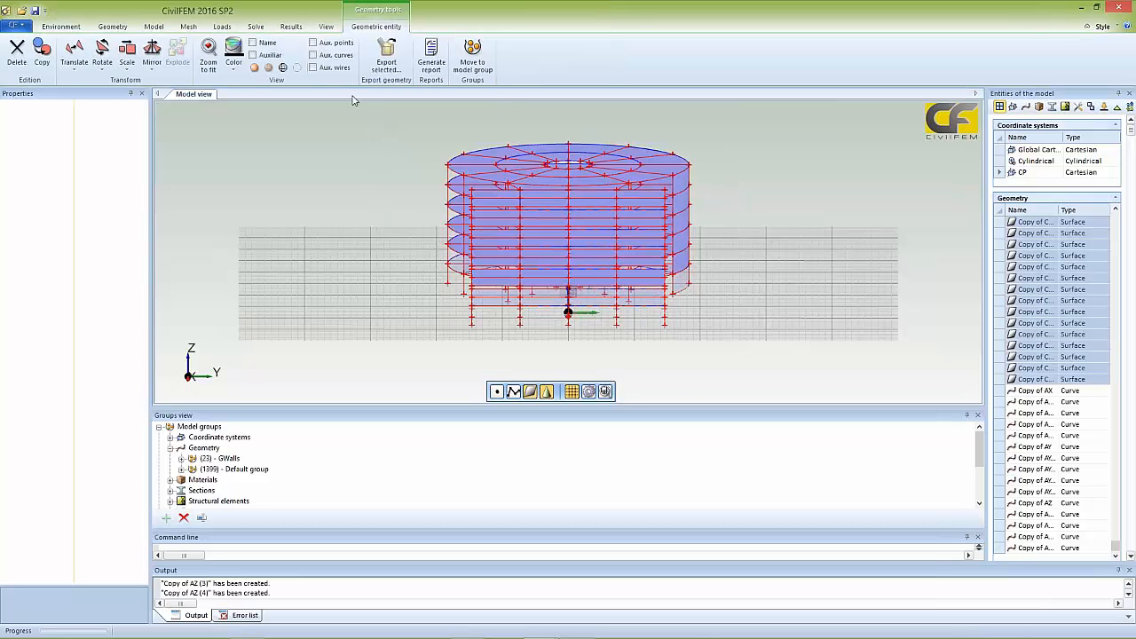
left_click(297, 67)
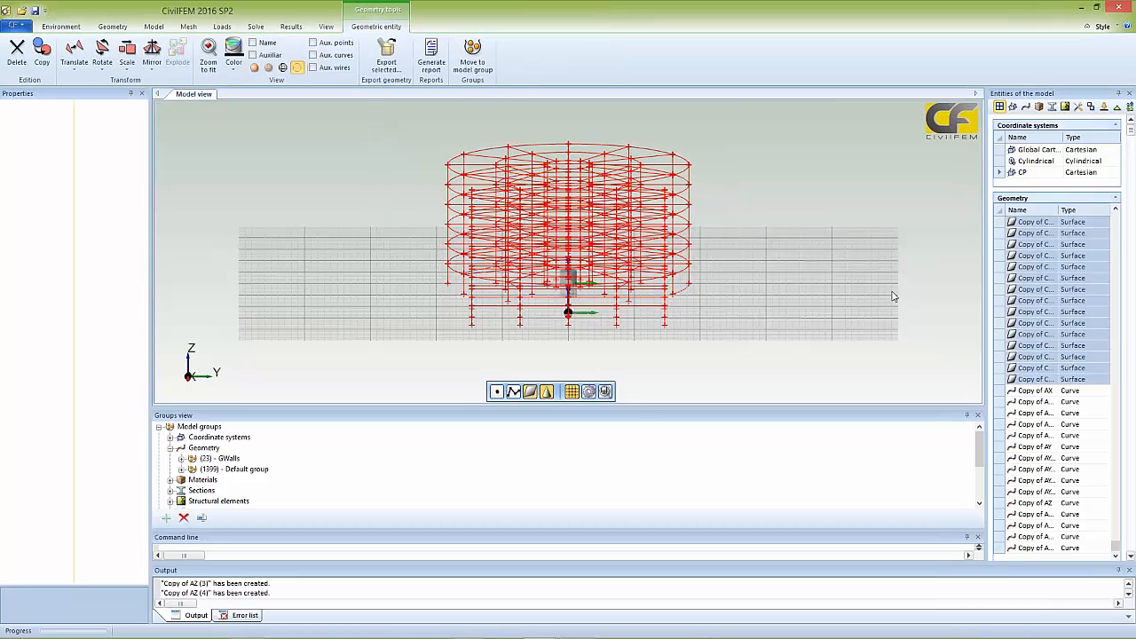
left_click(496, 392)
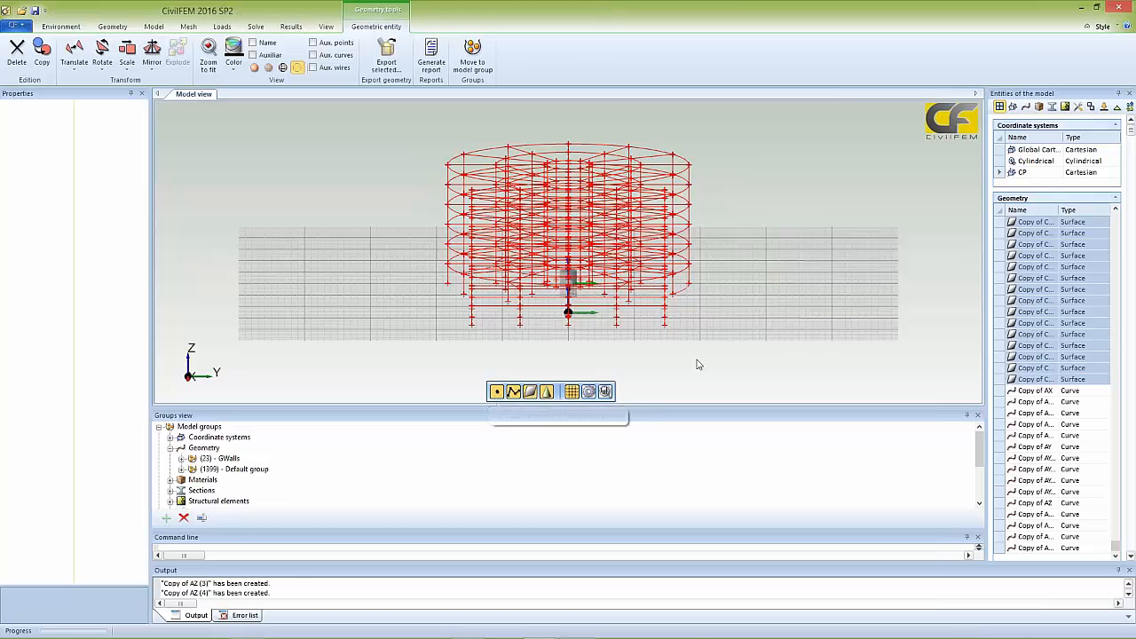
left_click_drag(740, 355, 394, 139)
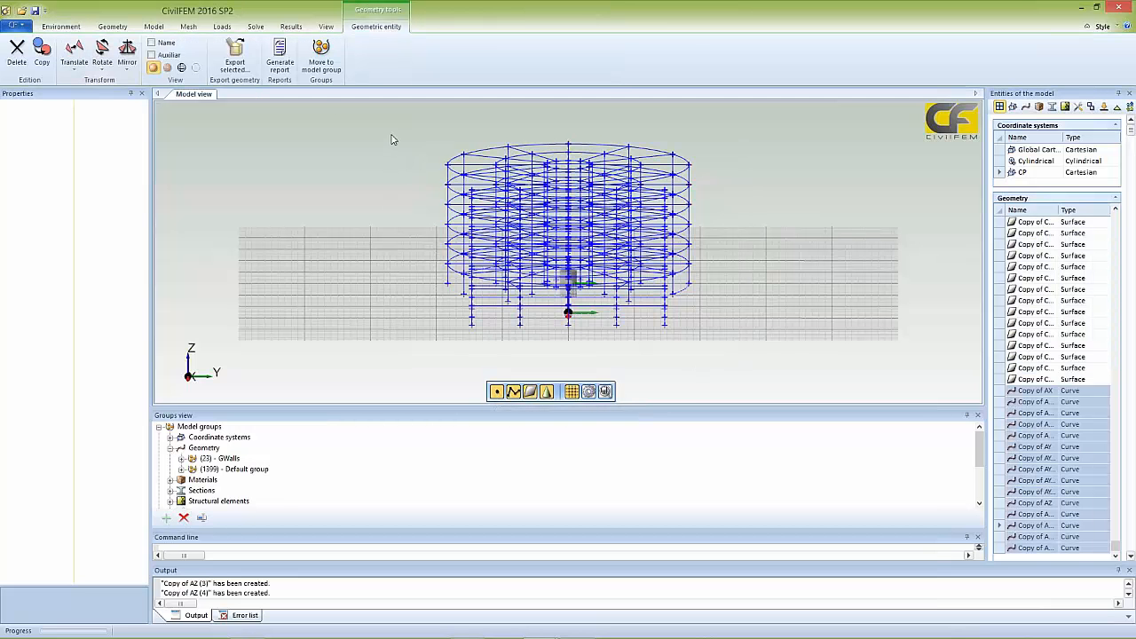
left_click(195, 67)
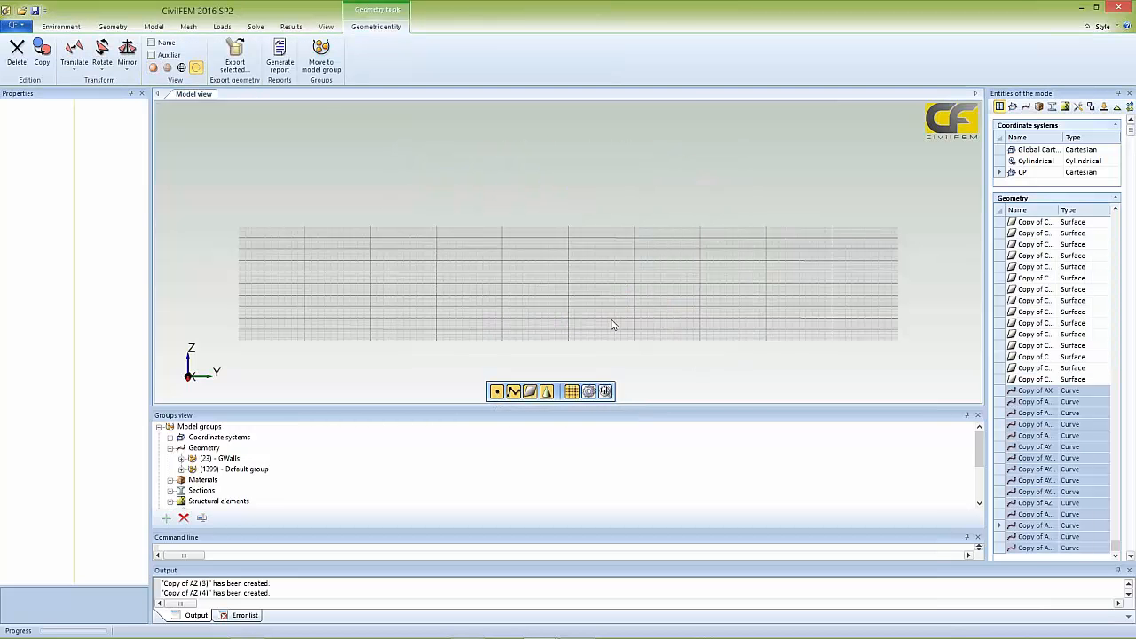
left_click(684, 379)
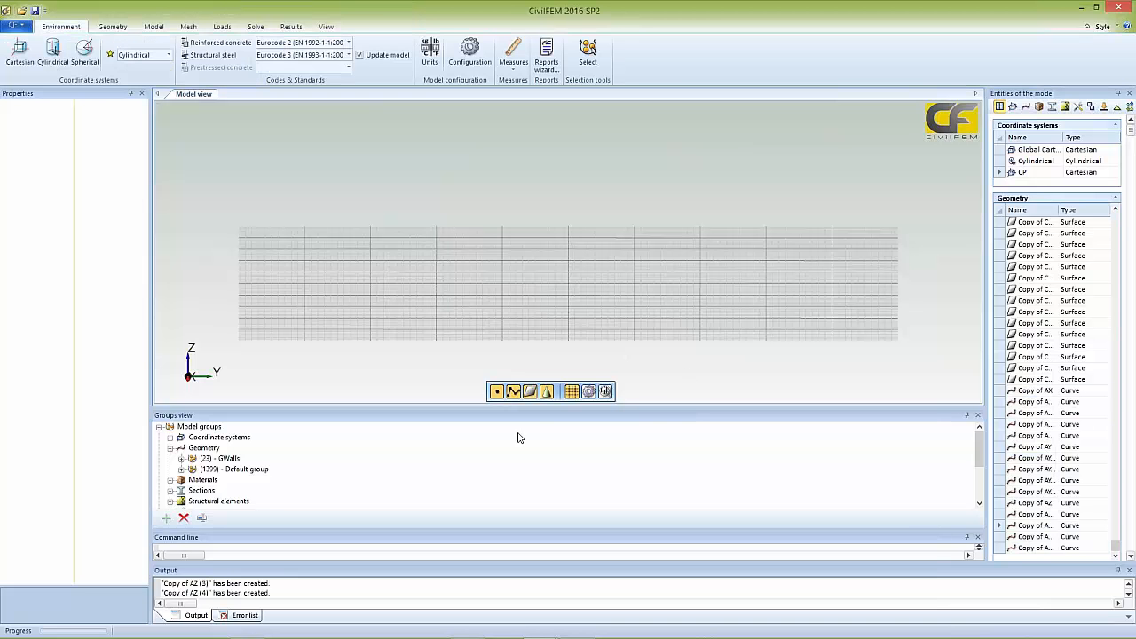
- Show the GWalls group in the model and hide the copied vertical axis curves that belong to it
left_click(223, 459)
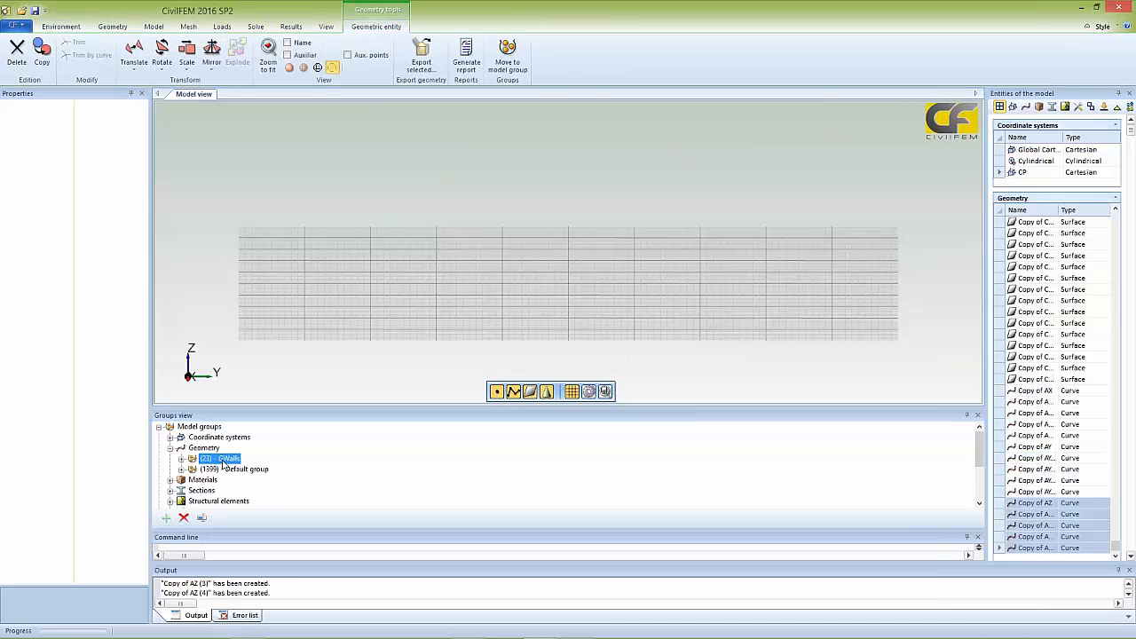
left_click(288, 67)
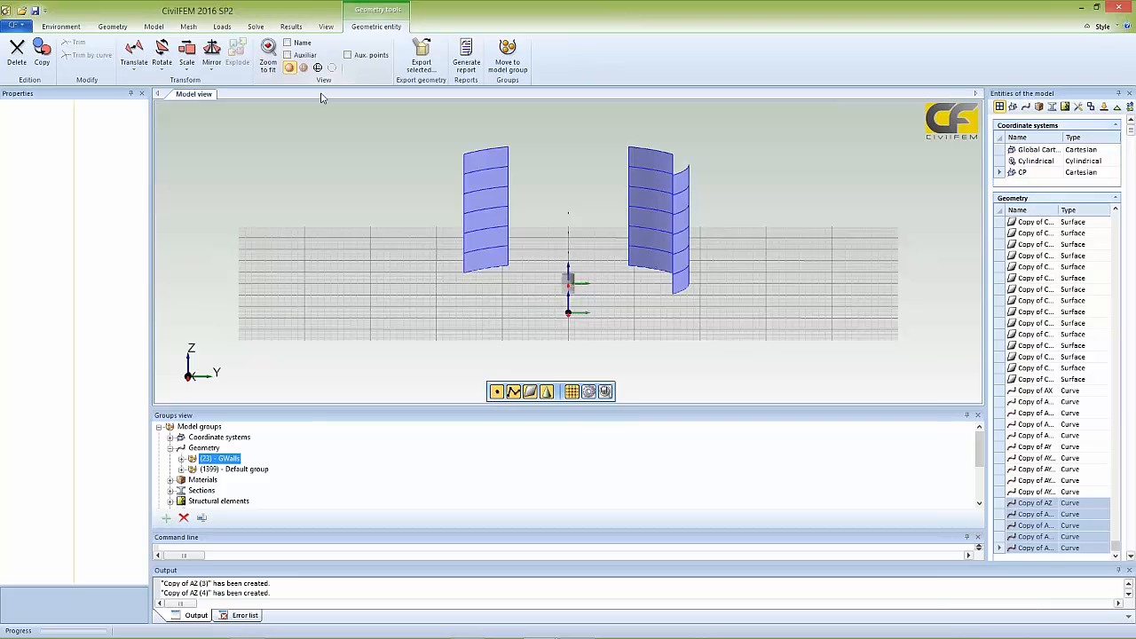
mouse_move(622, 337)
middle_mouse_down()
mouse_move(624, 311)
mouse_move(550, 340)
mouse_move(619, 330)
mouse_move(614, 339)
mouse_move(607, 322)
middle_mouse_up()
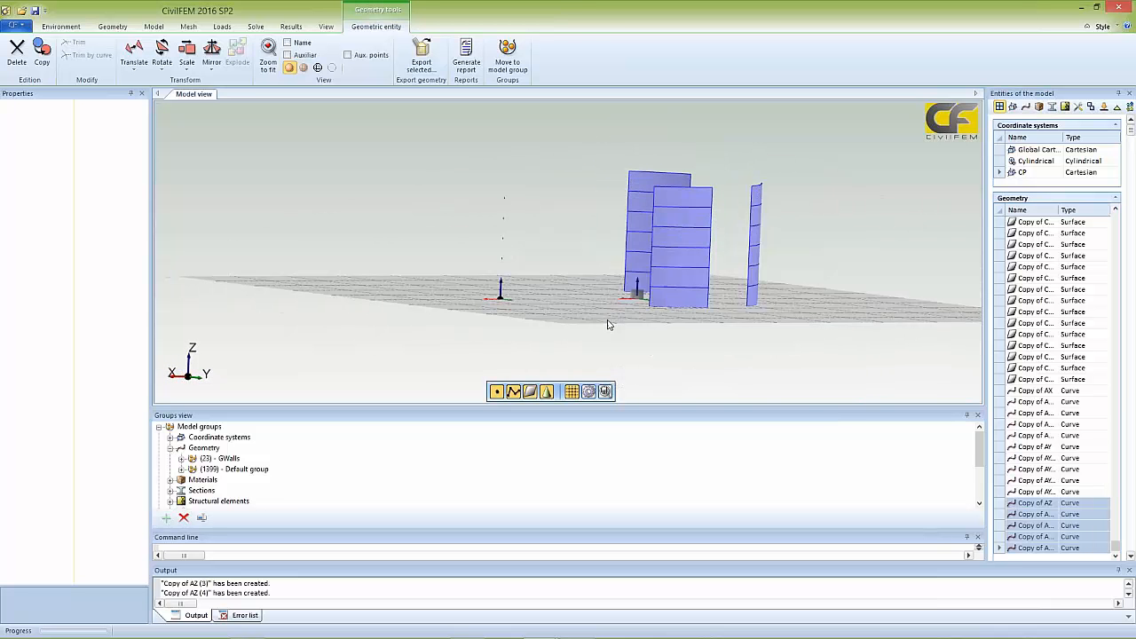
left_click(483, 185)
left_click(331, 69)
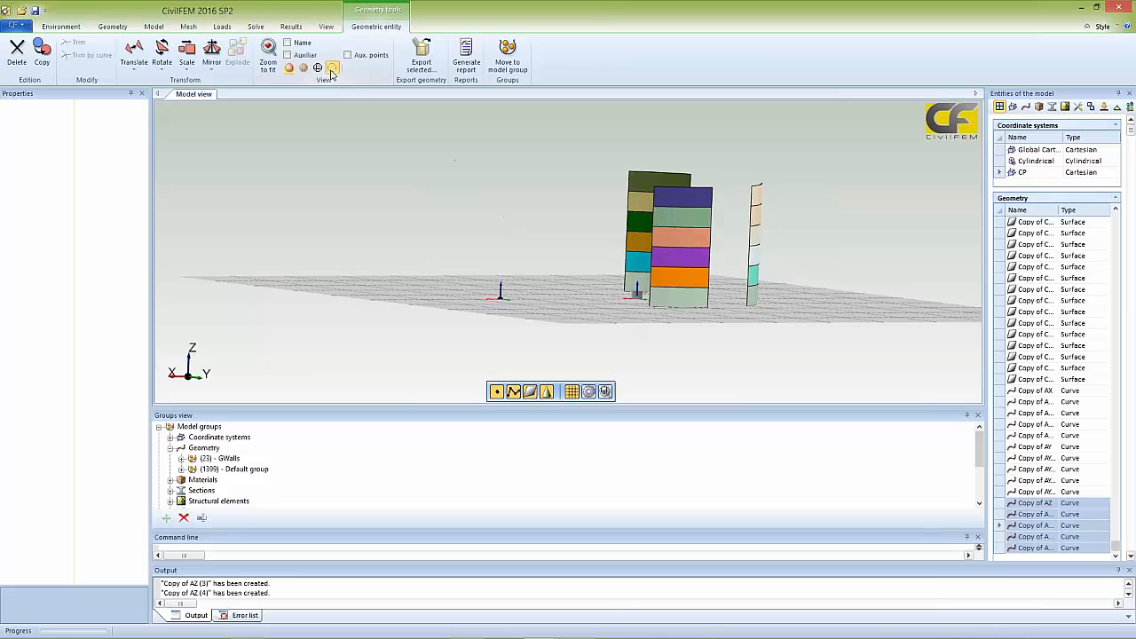
middle_click_drag(663, 345, 485, 348)
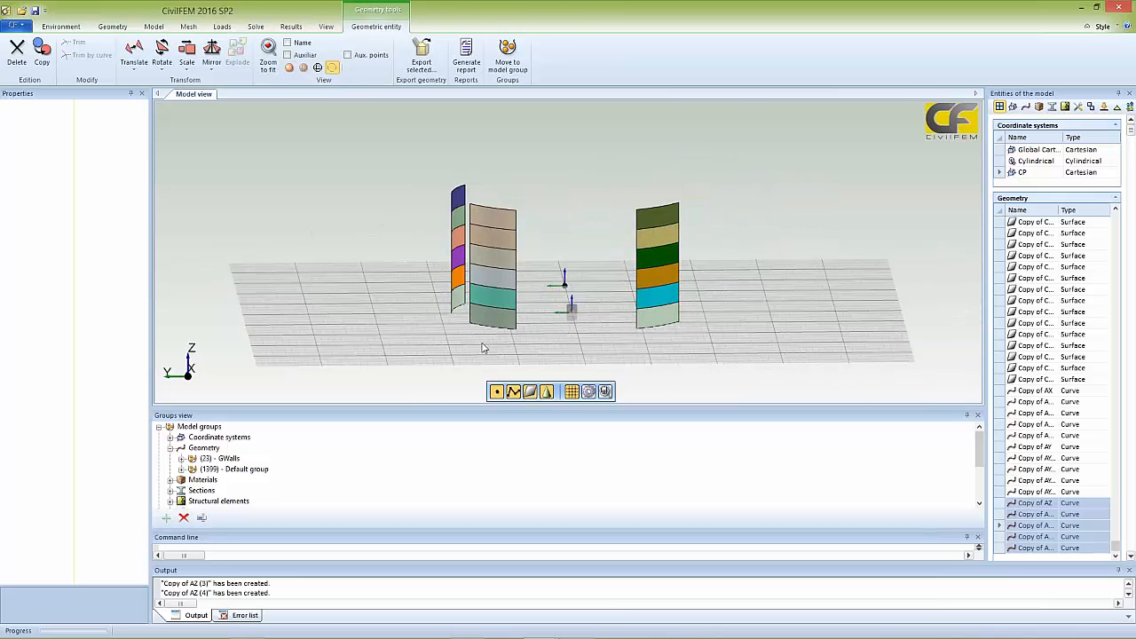
- Select all the displayed wall surfaces and color them bright green
left_click_drag(706, 349, 406, 172)
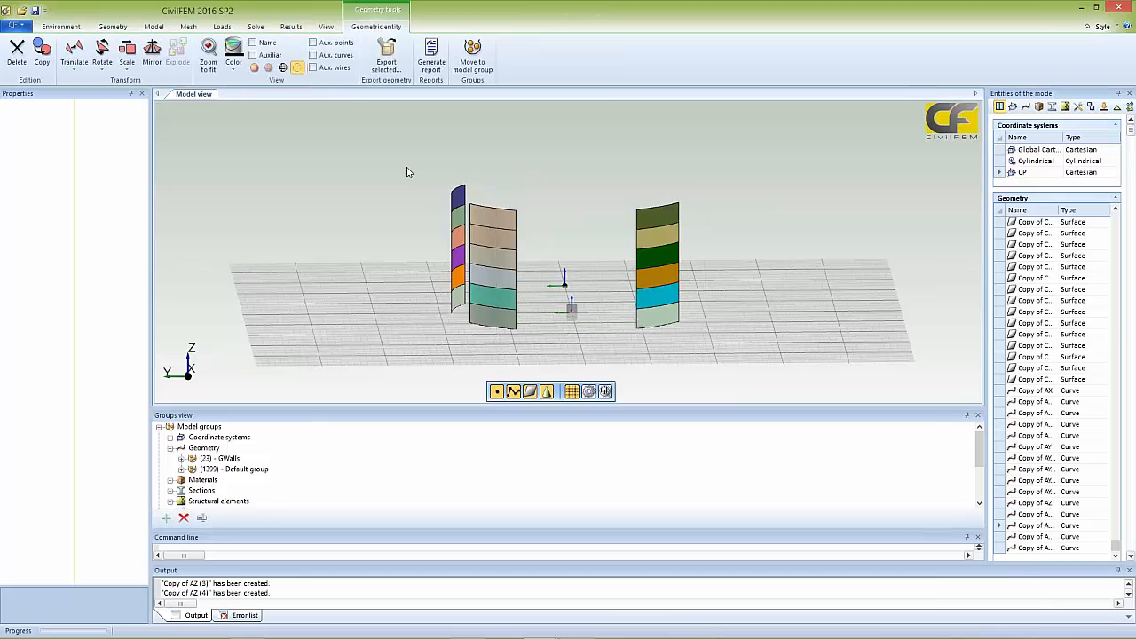
left_click(234, 69)
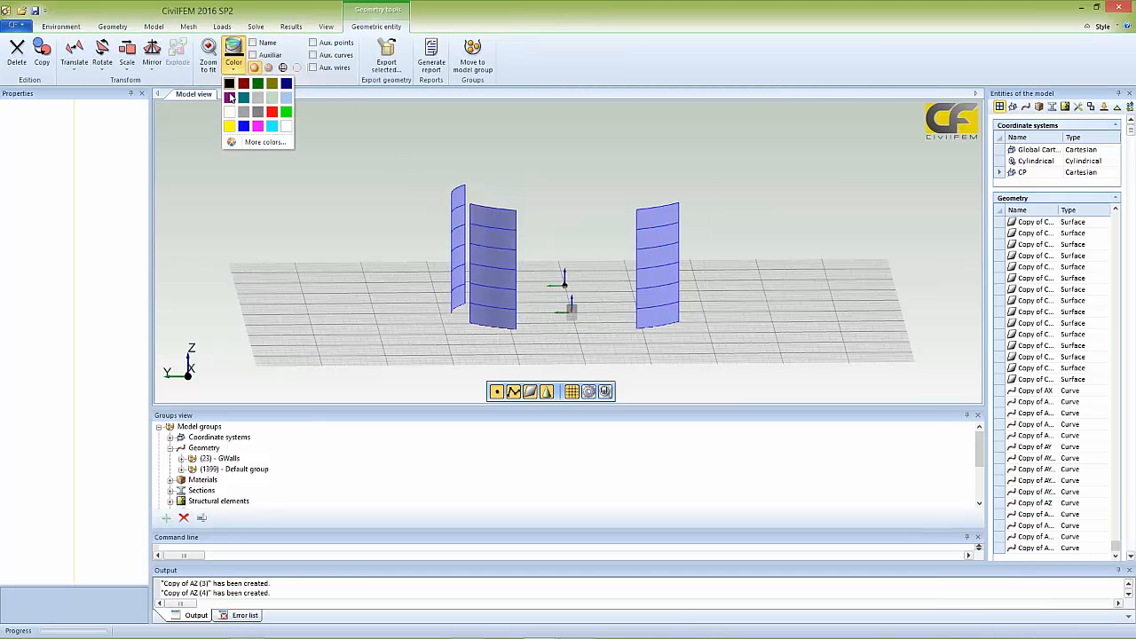
left_click(286, 114)
left_click(351, 243)
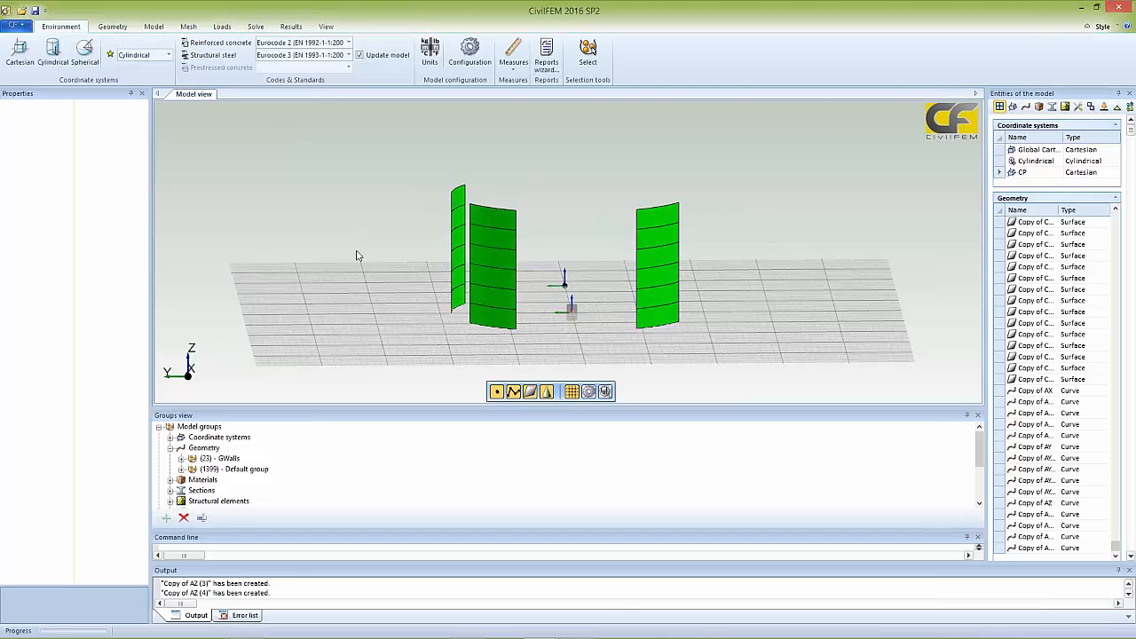
middle_click_drag(360, 267, 382, 269)
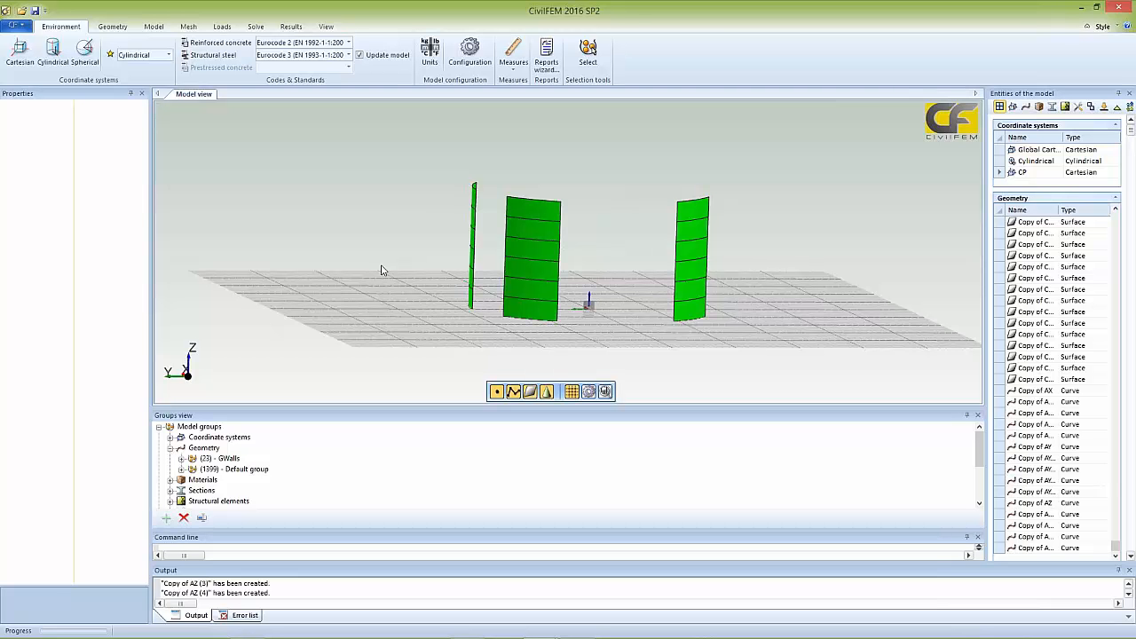
middle_click_drag(447, 335, 441, 337)
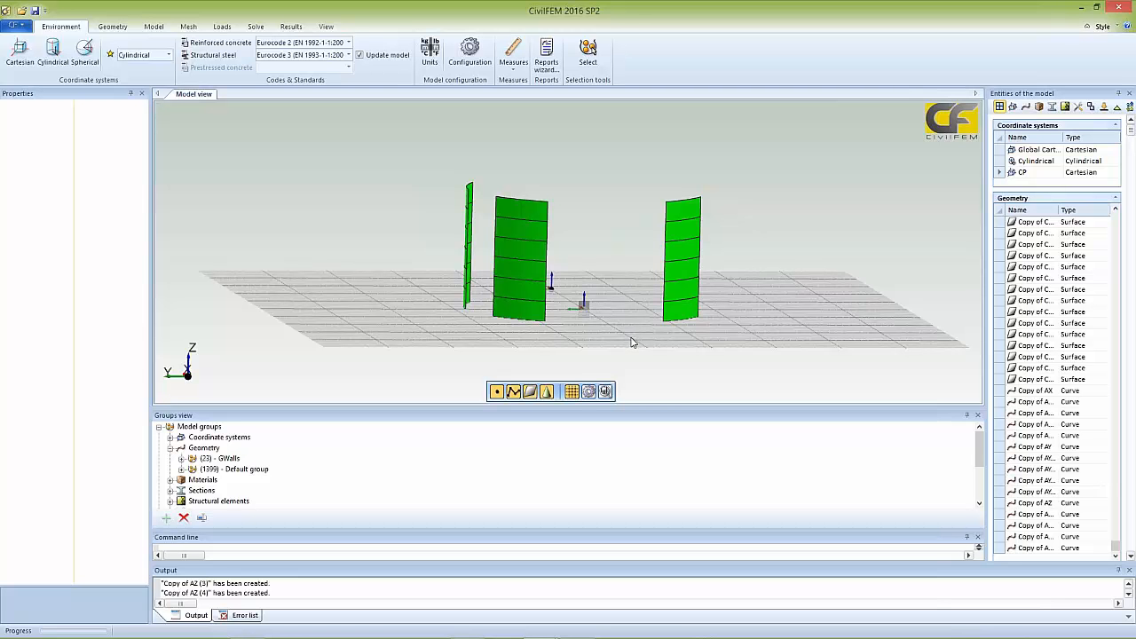
- Start a shell structural element named Walls with Concrete as its material and a thickness of 6 in
left_click(189, 28)
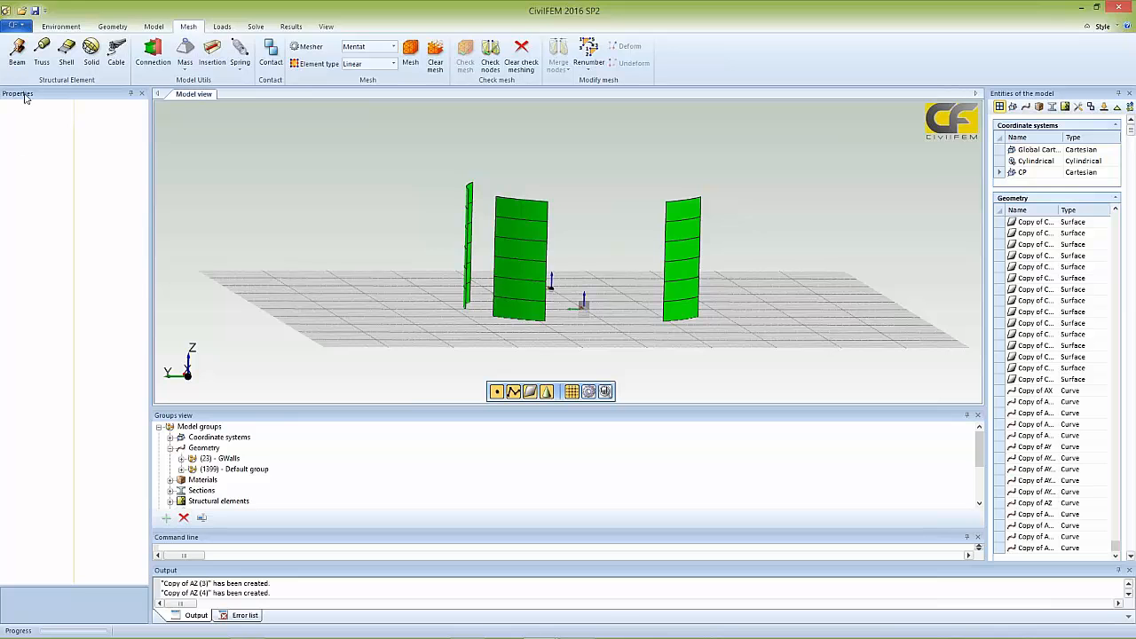
left_click(68, 51)
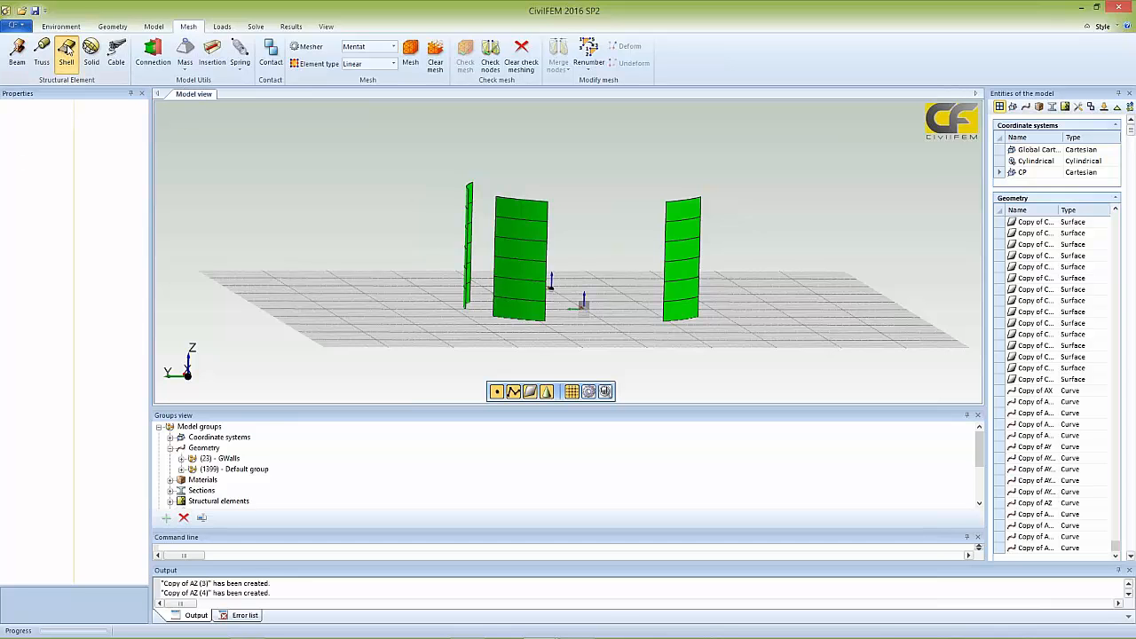
left_click(106, 115)
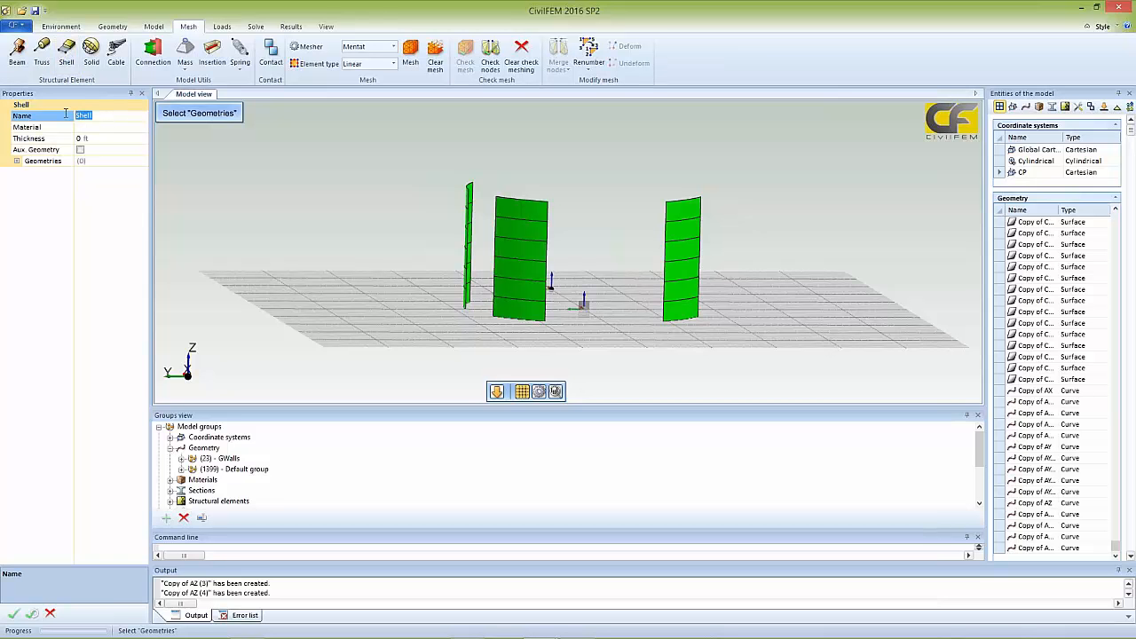
type("w")
left_click(142, 129)
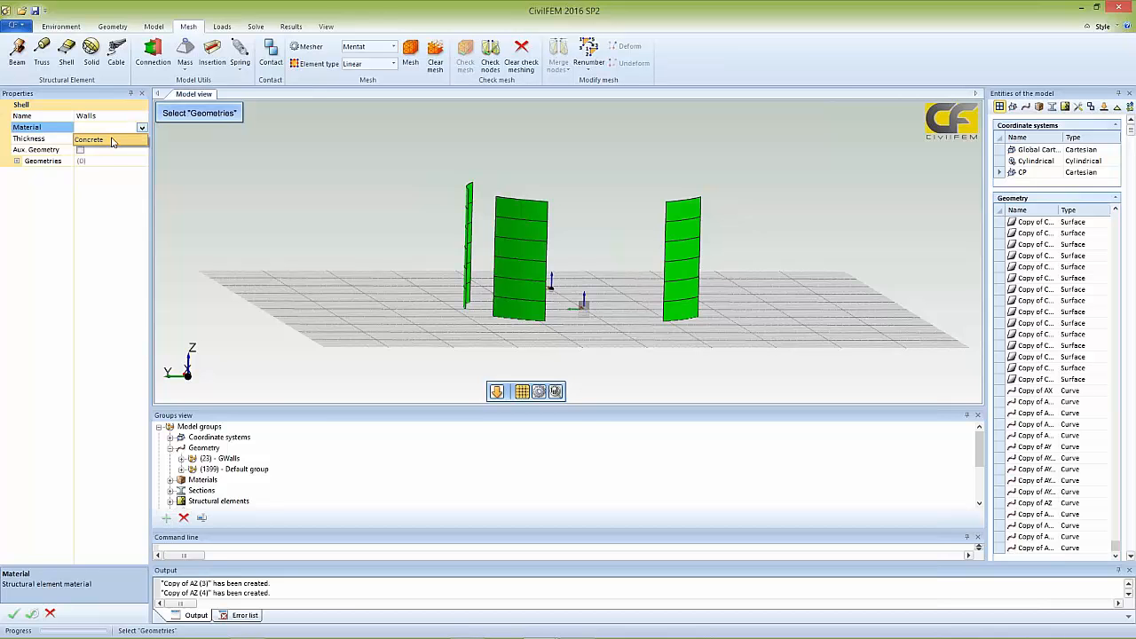
left_click(112, 139)
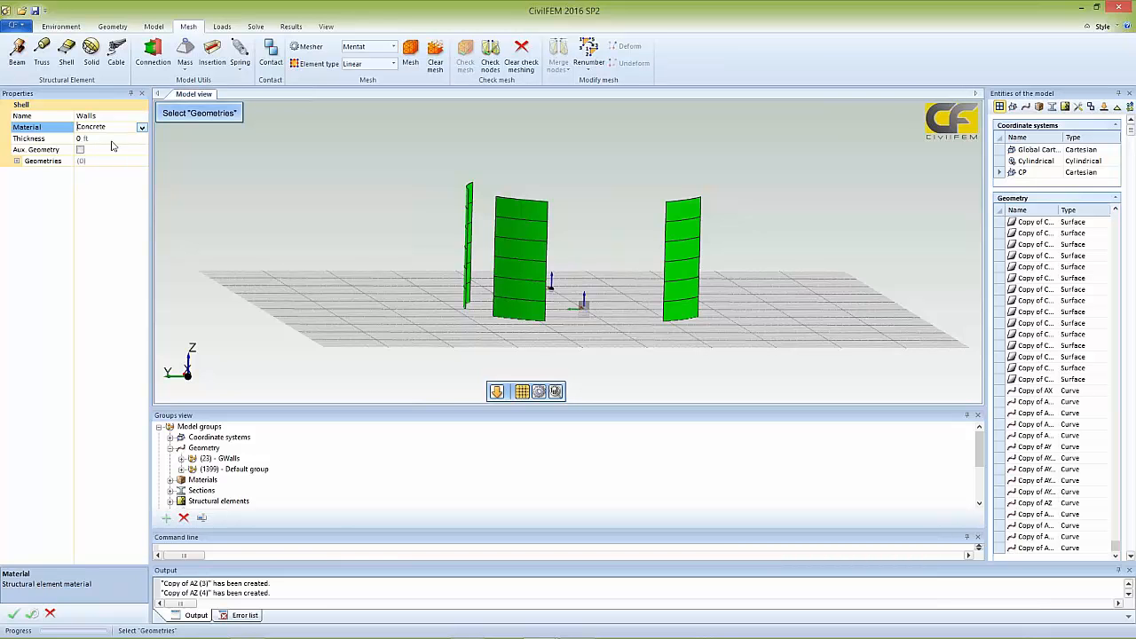
left_click(141, 140)
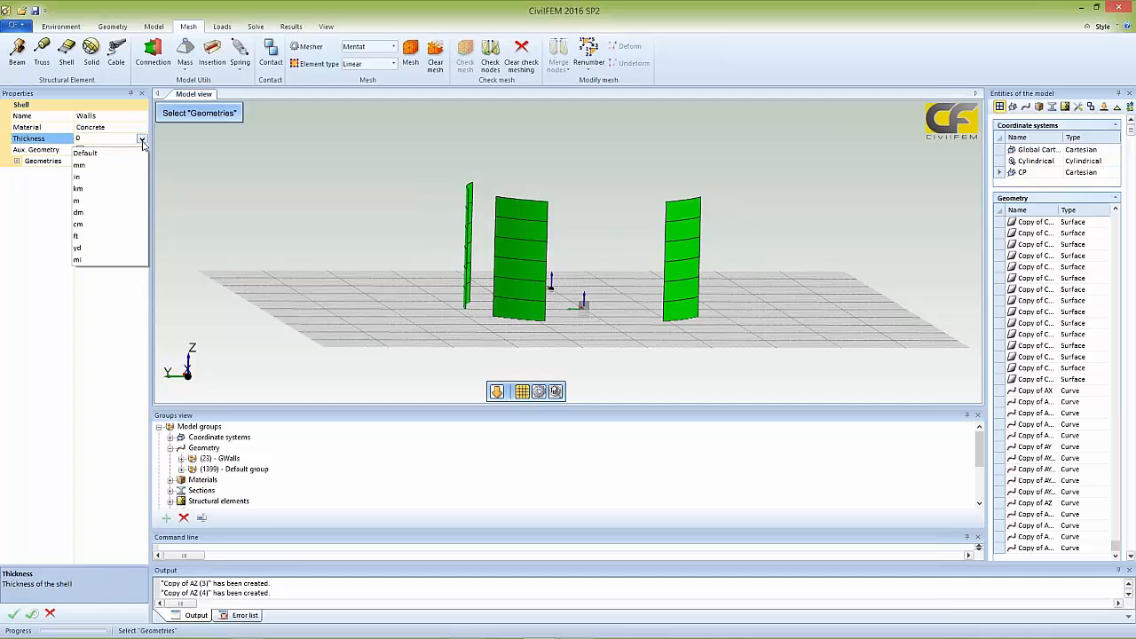
left_click(86, 176)
left_click(78, 139)
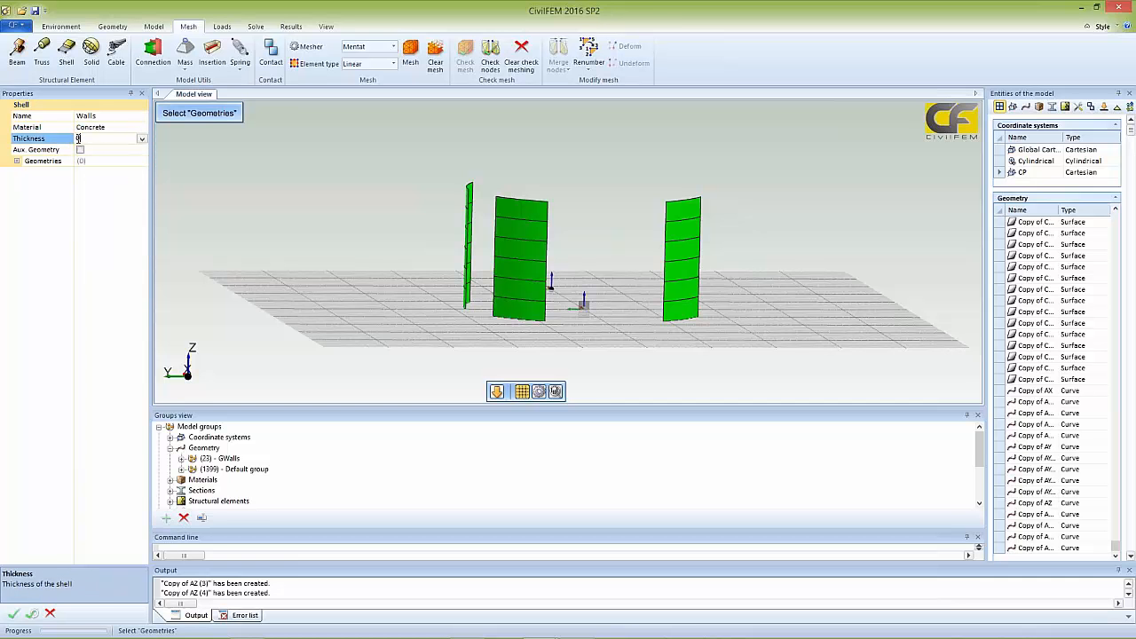
type("6")
- Assign the lowest surface of one wall, Surface (3), as the shell's geometry and create the element
left_click(83, 162)
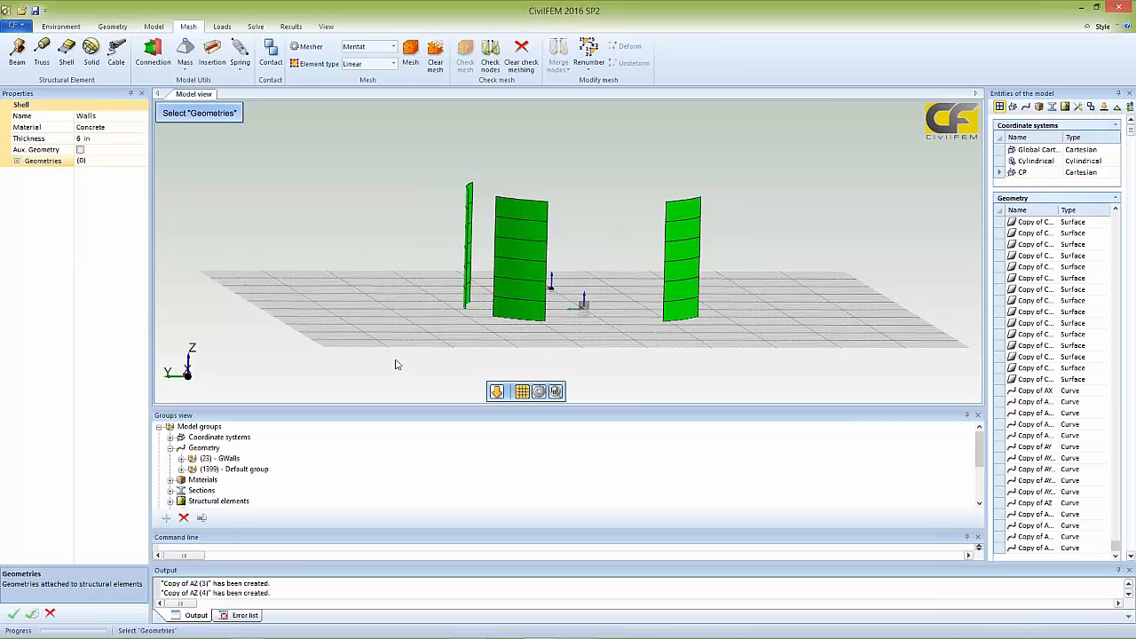
left_click(674, 312)
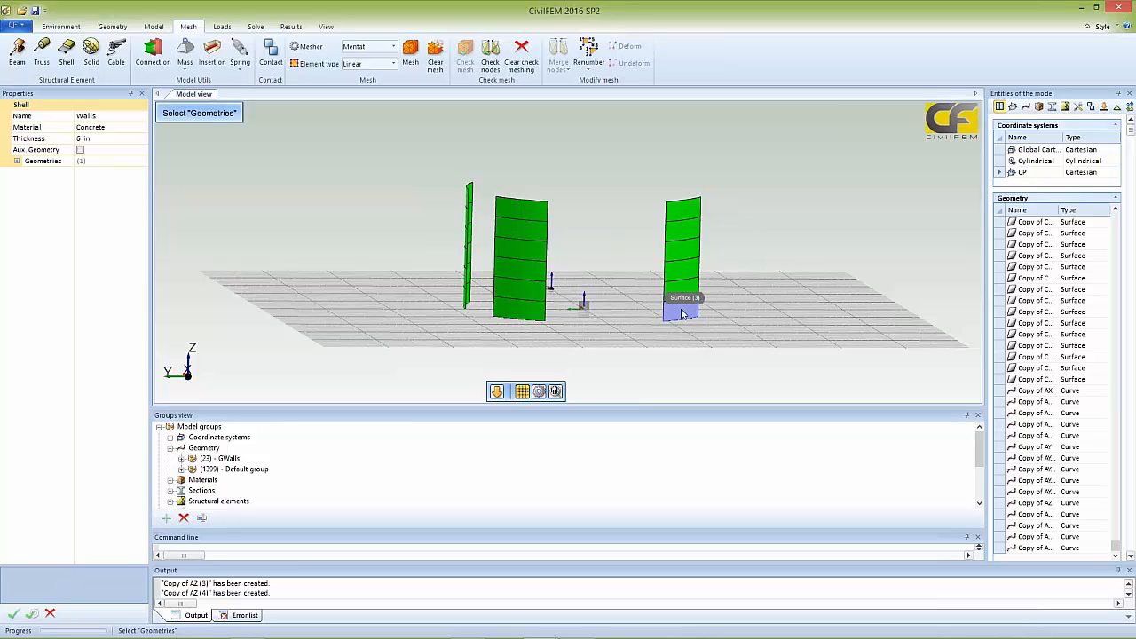
left_click(14, 614)
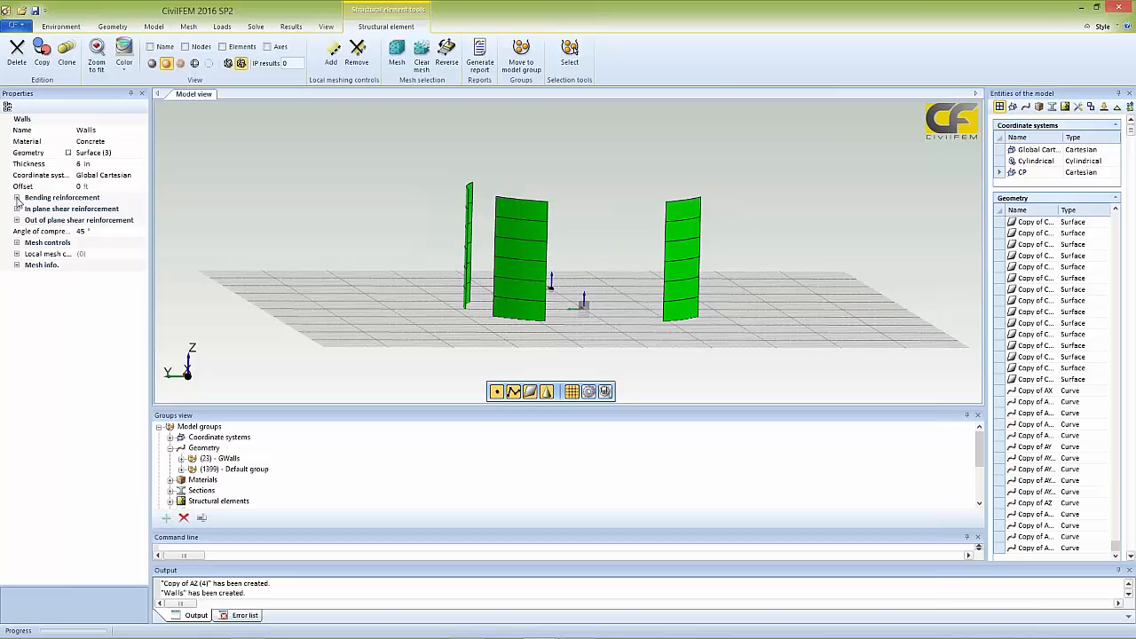
- Examine the bending and in-plane shear reinforcement settings of the Walls shell, including the reinforcement definition options
left_click(16, 197)
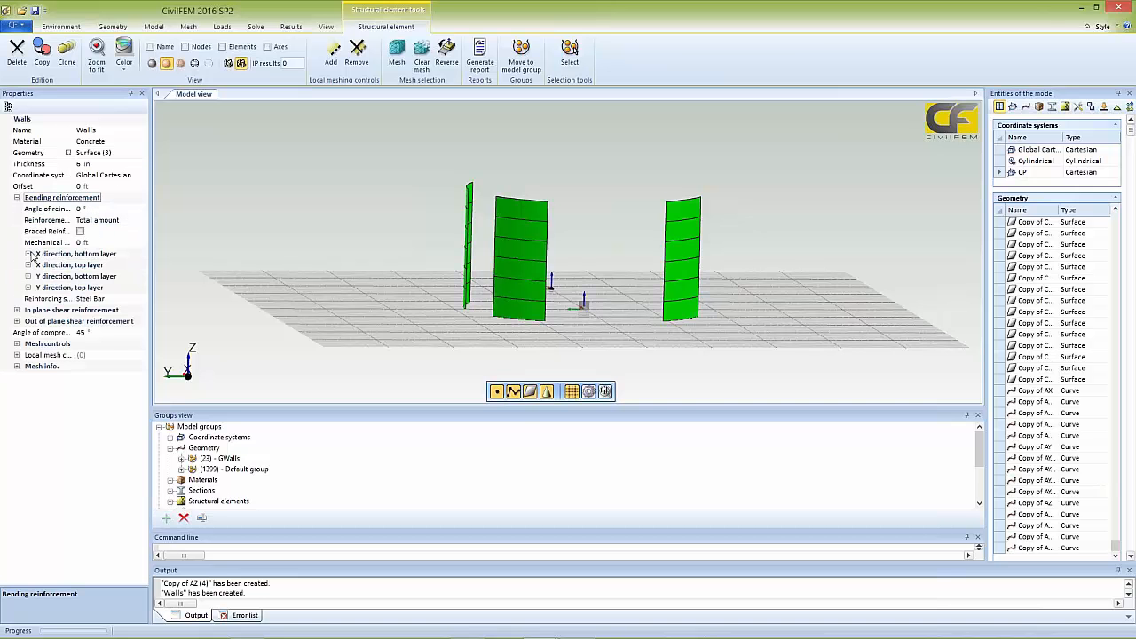
left_click(140, 221)
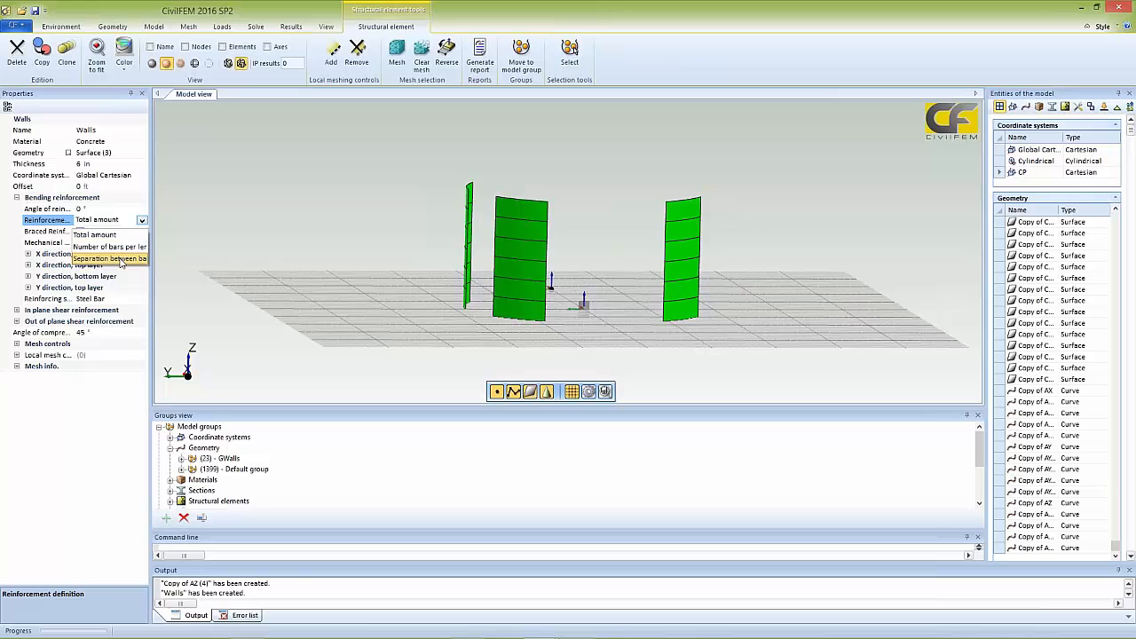
left_click(7, 240)
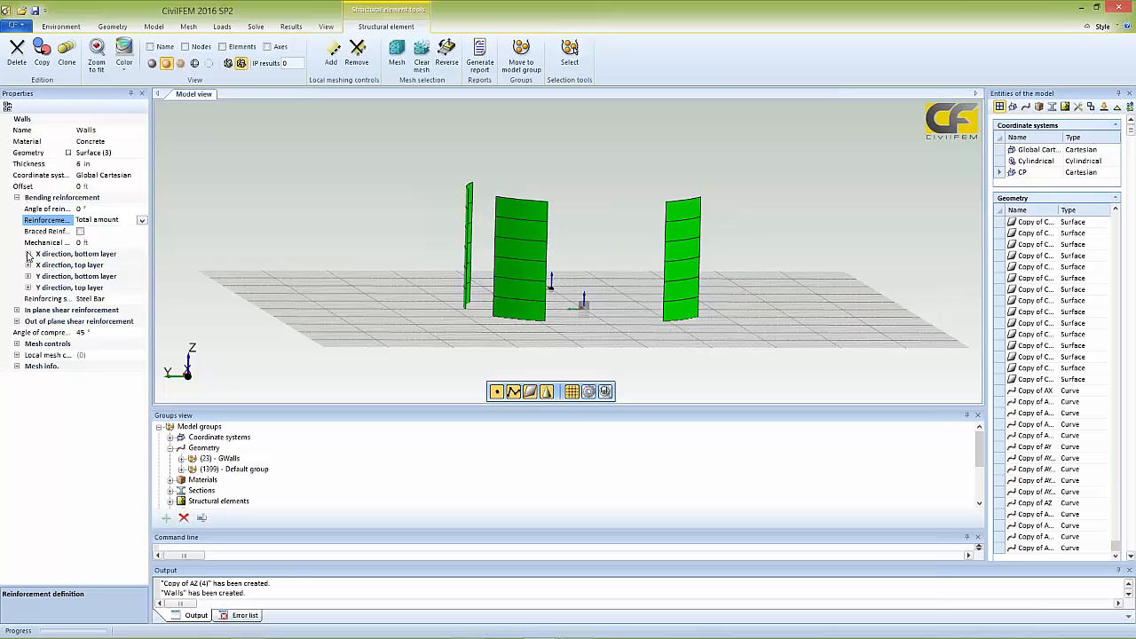
left_click(16, 313)
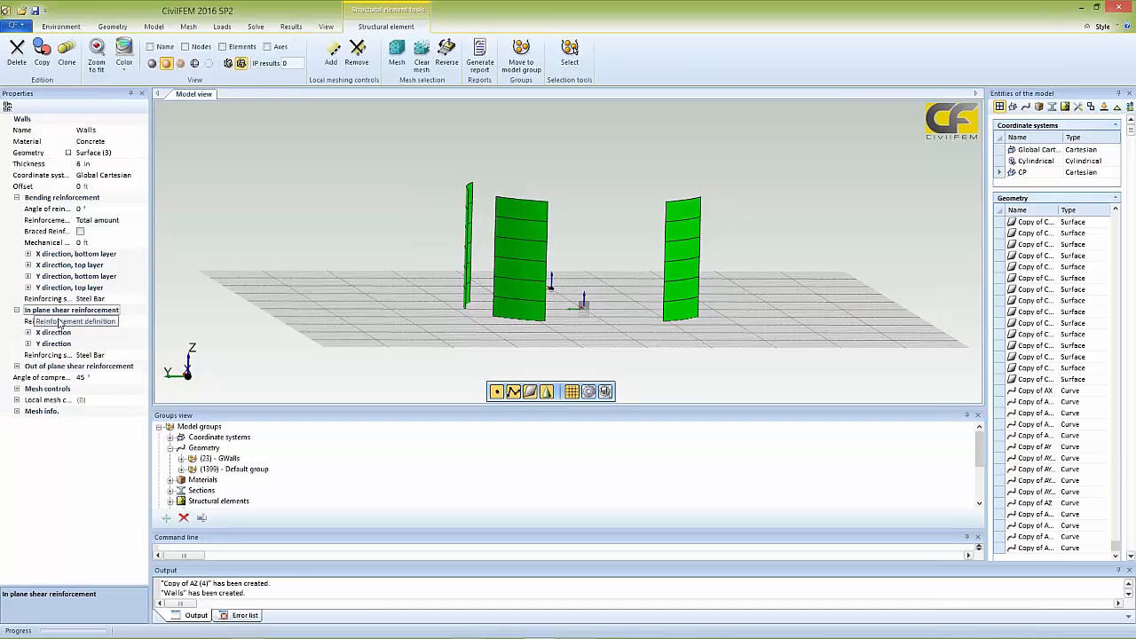
- Set the Walls shell's mesh controls to Quadrangle elements with an edge size of 3 ft and a merge tolerance of 0.01 ft
left_click(16, 390)
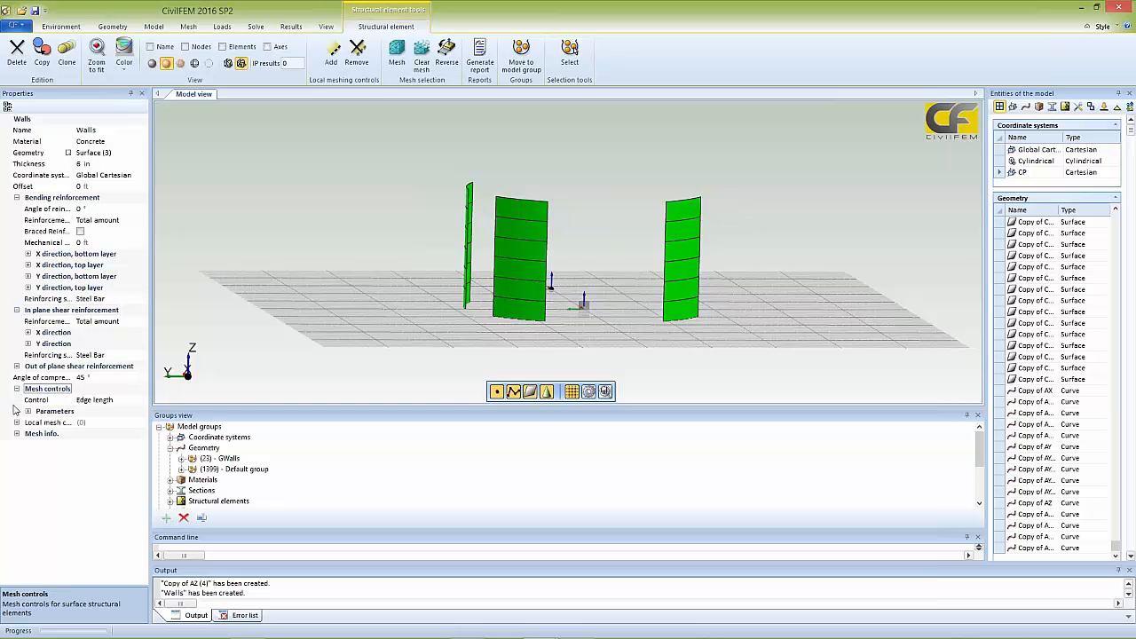
left_click(28, 411)
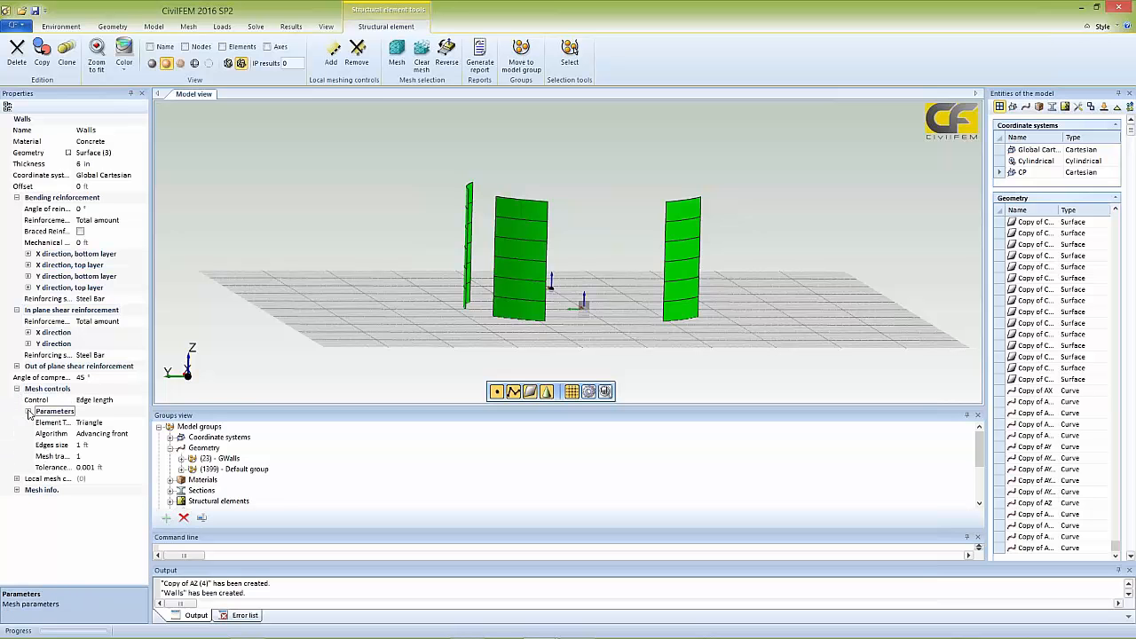
left_click(140, 423)
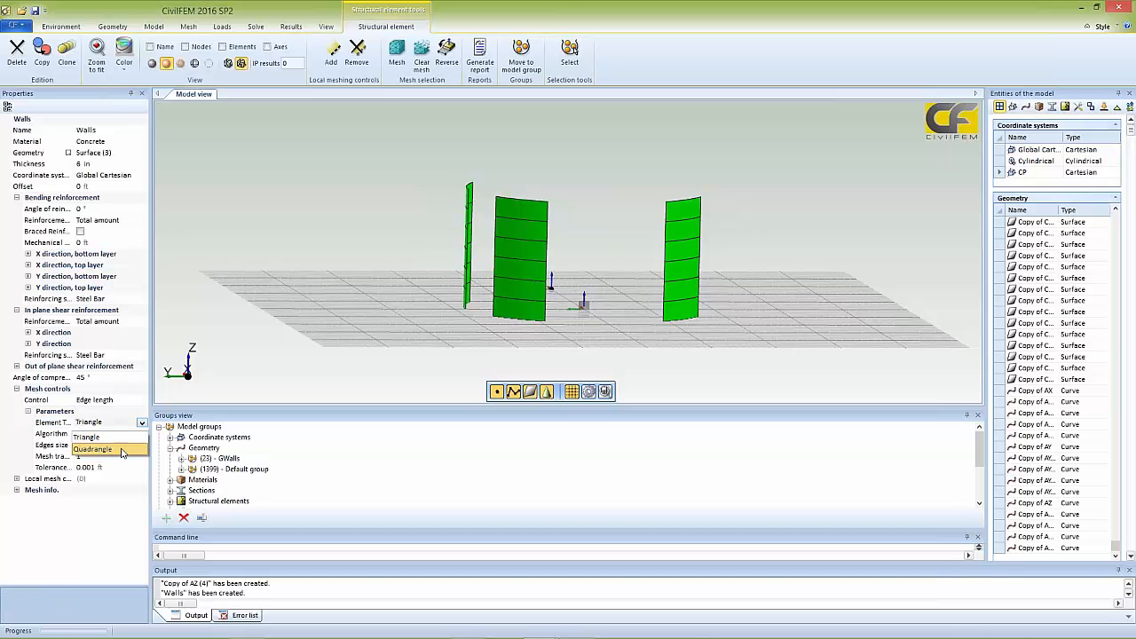
left_click(119, 451)
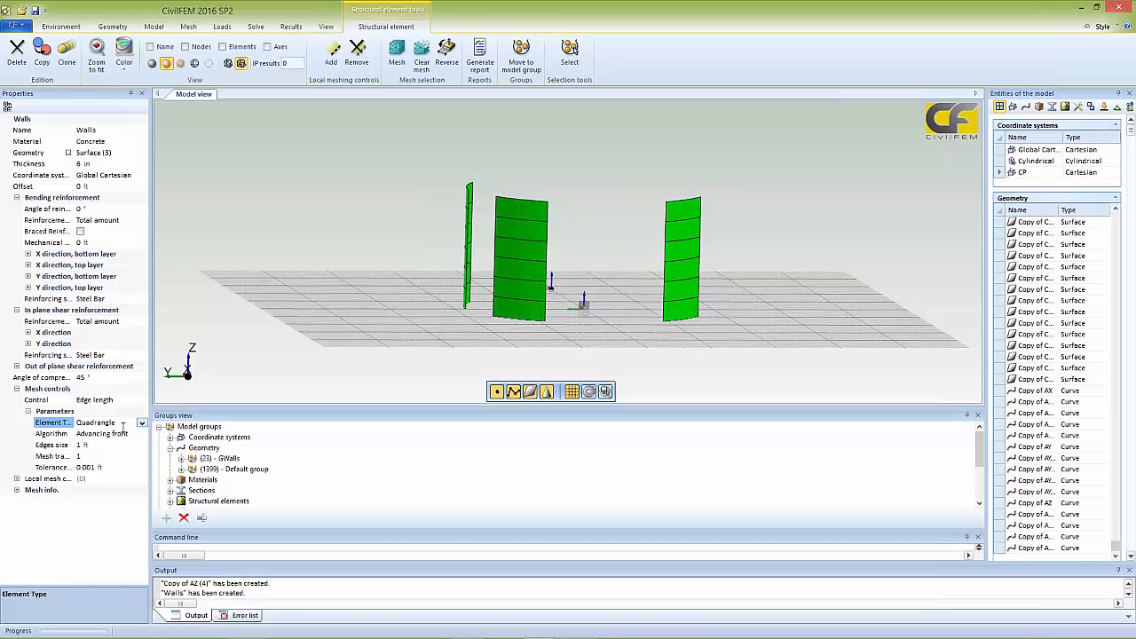
left_click(80, 445)
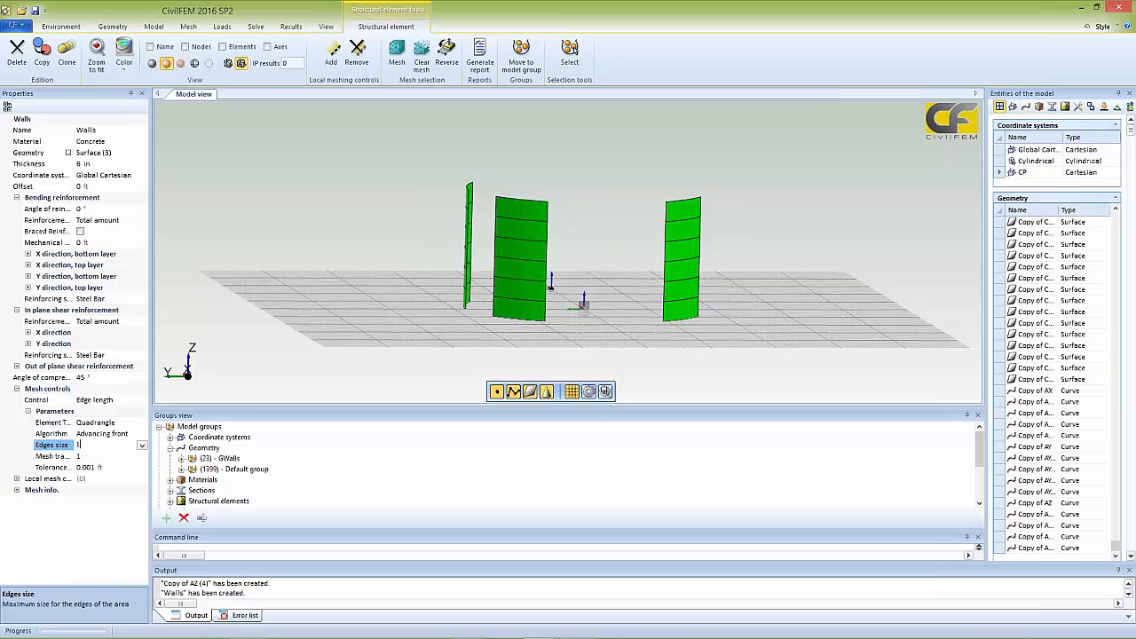
type("3")
left_click(84, 467)
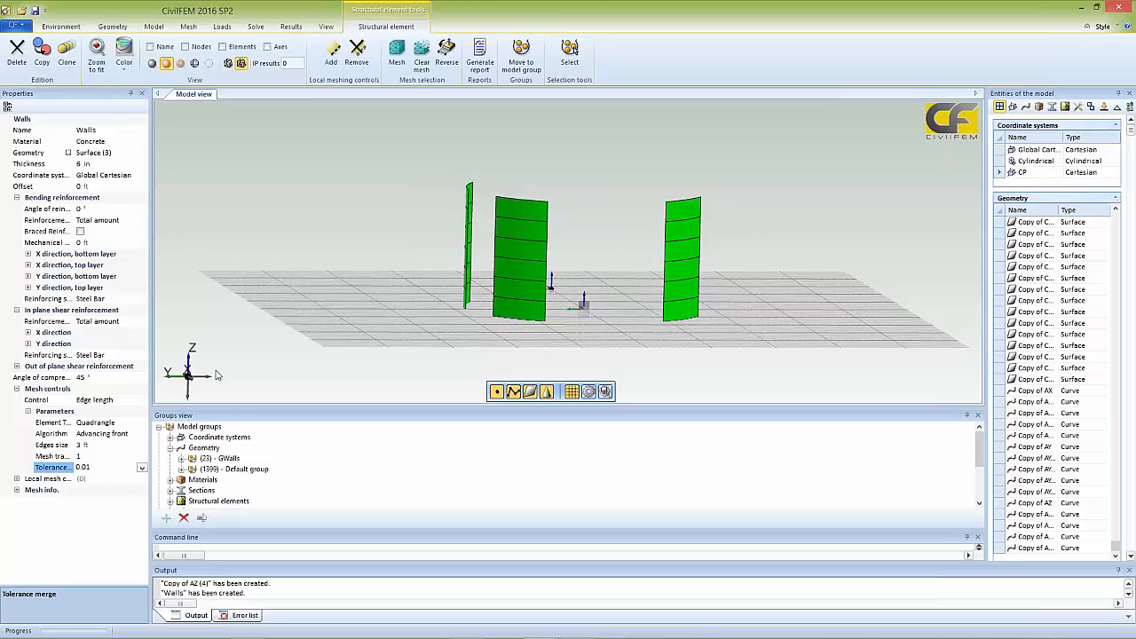
left_click(234, 342)
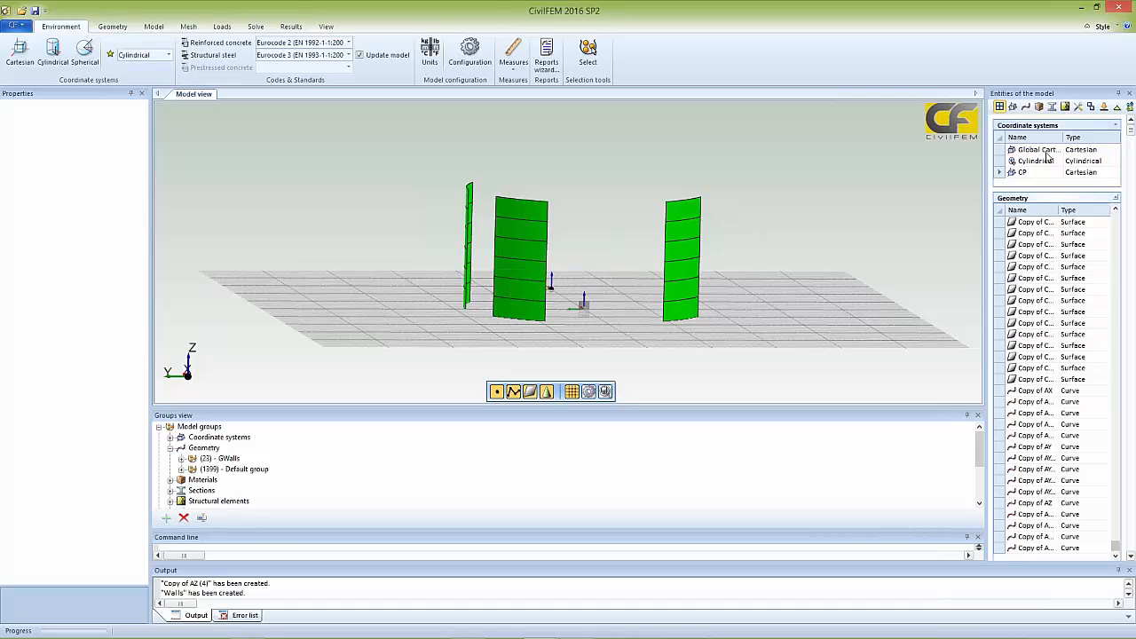
- Clone the Walls shell element onto all the remaining wall surfaces, excluding the already assigned Surface (3)
left_click(1064, 107)
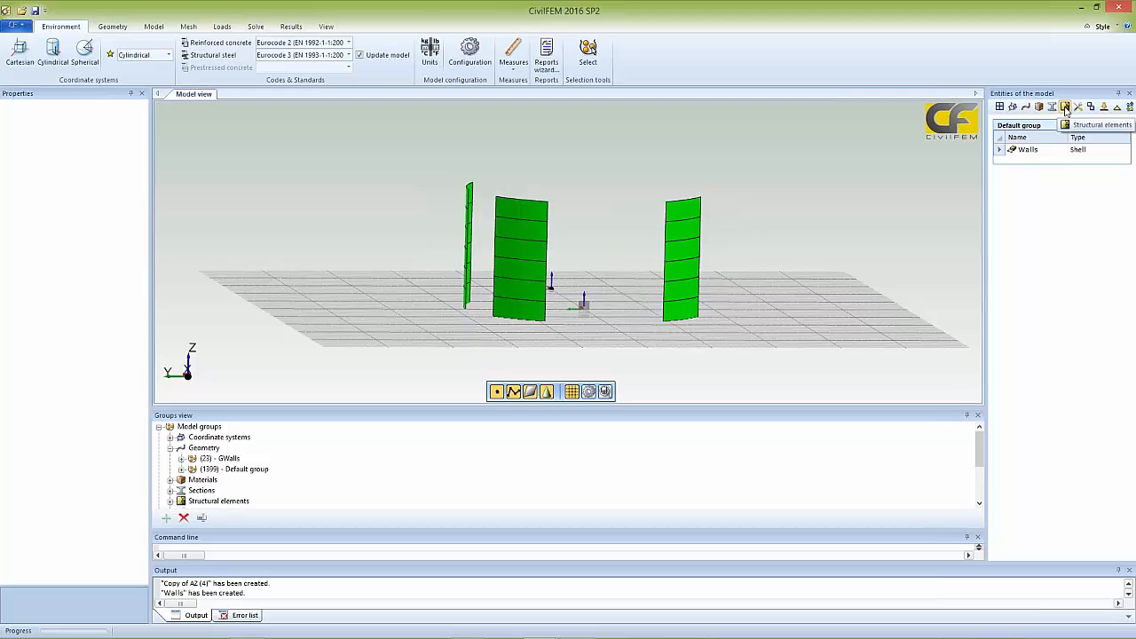
left_click(1027, 150)
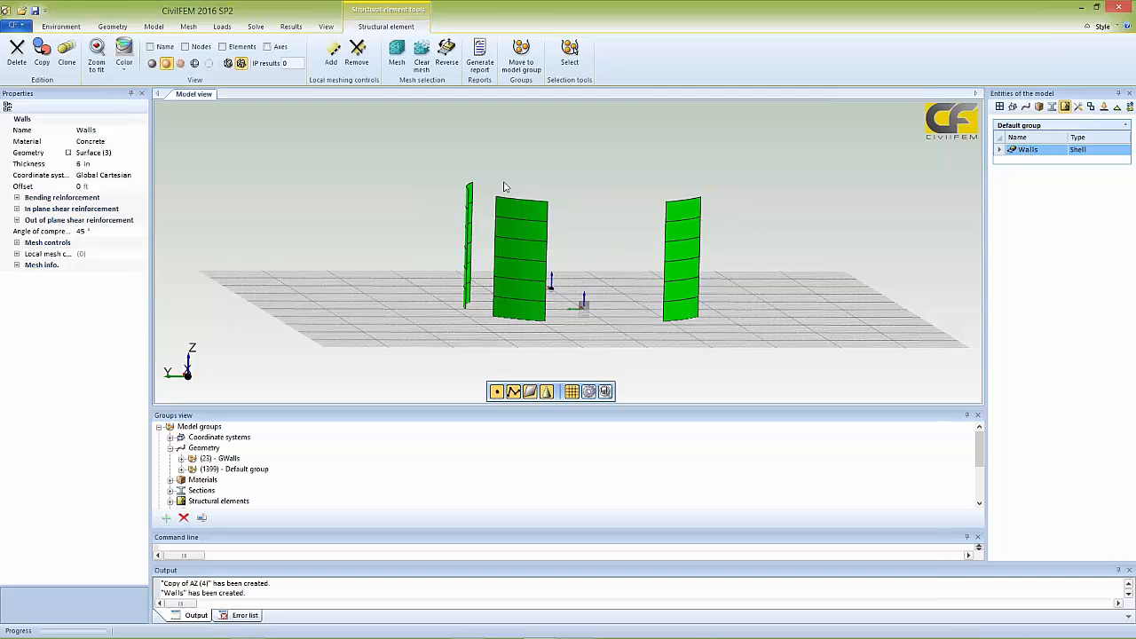
left_click(64, 55)
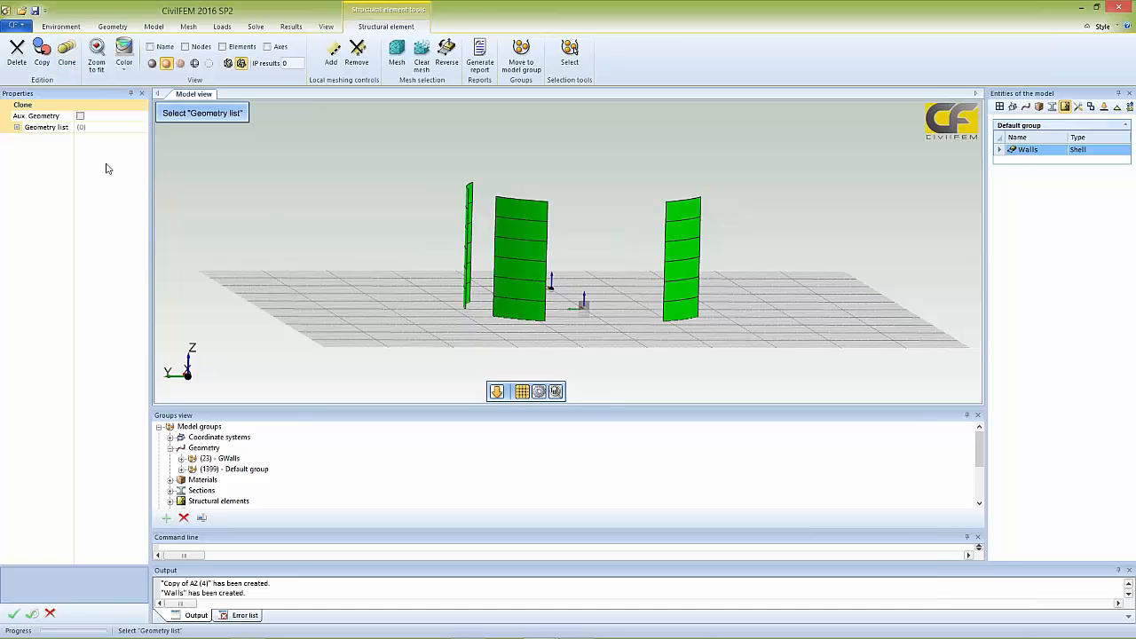
left_click(89, 127)
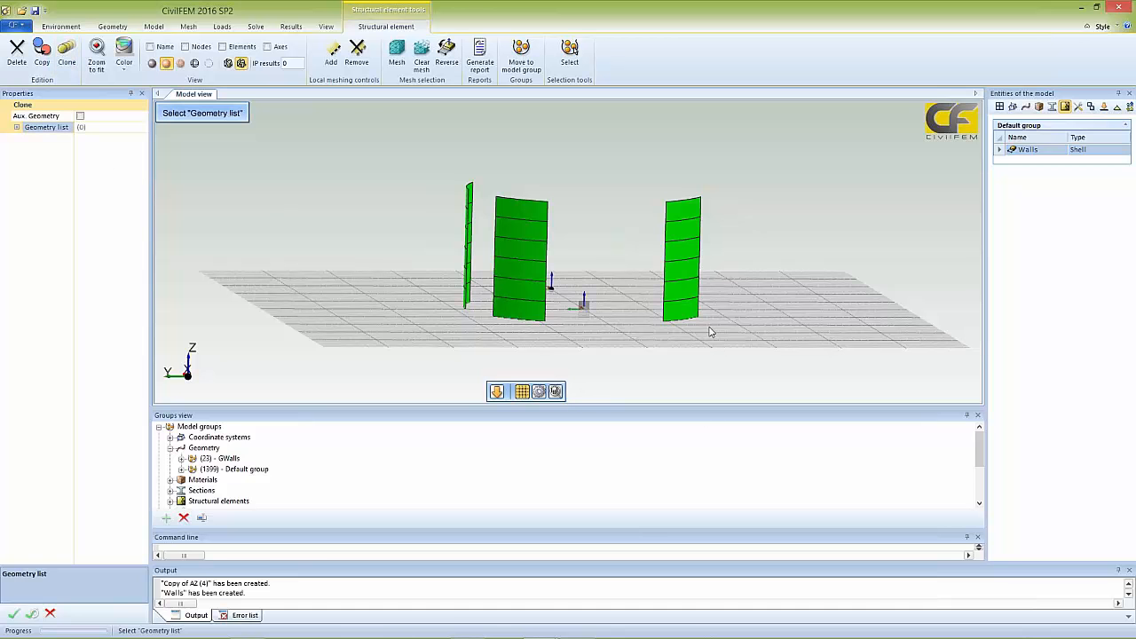
left_click_drag(734, 350, 444, 171)
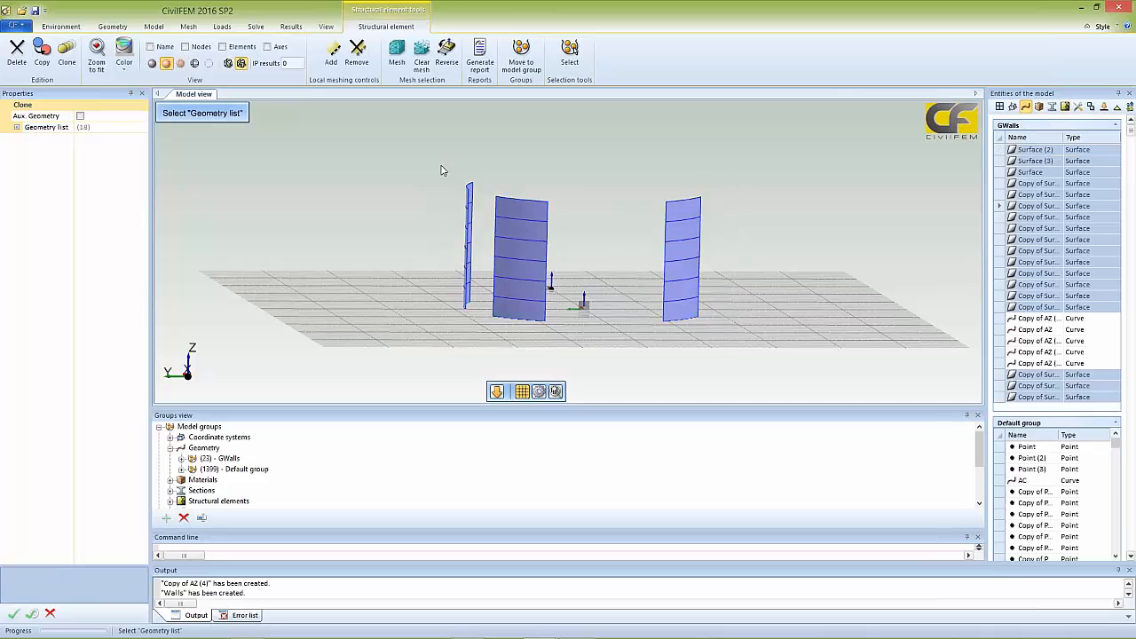
left_click(680, 316)
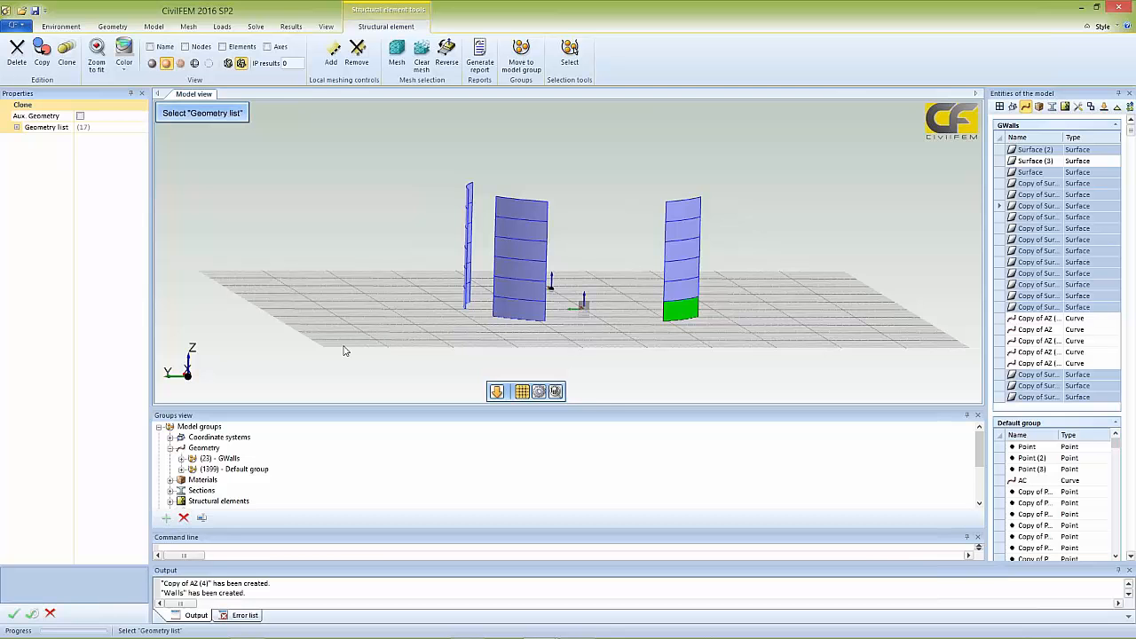
left_click(13, 613)
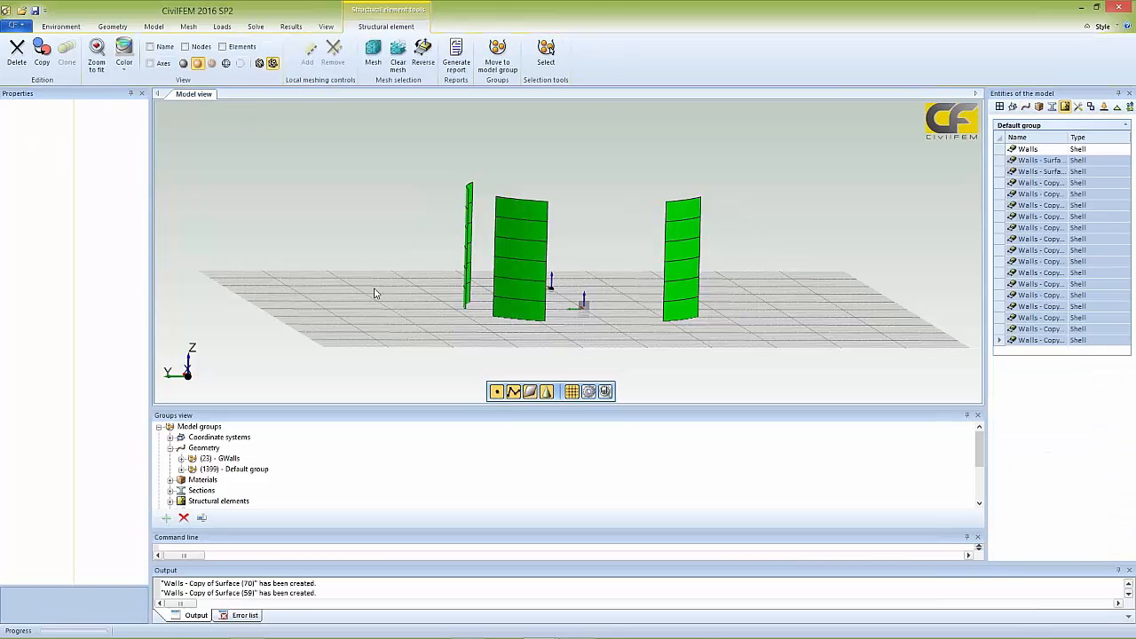
- Mesh all the wall shell elements, including the original Walls shell, saving the model as ppp in the Scripts folder
left_click(1032, 152)
left_click(1032, 153, "ctrl")
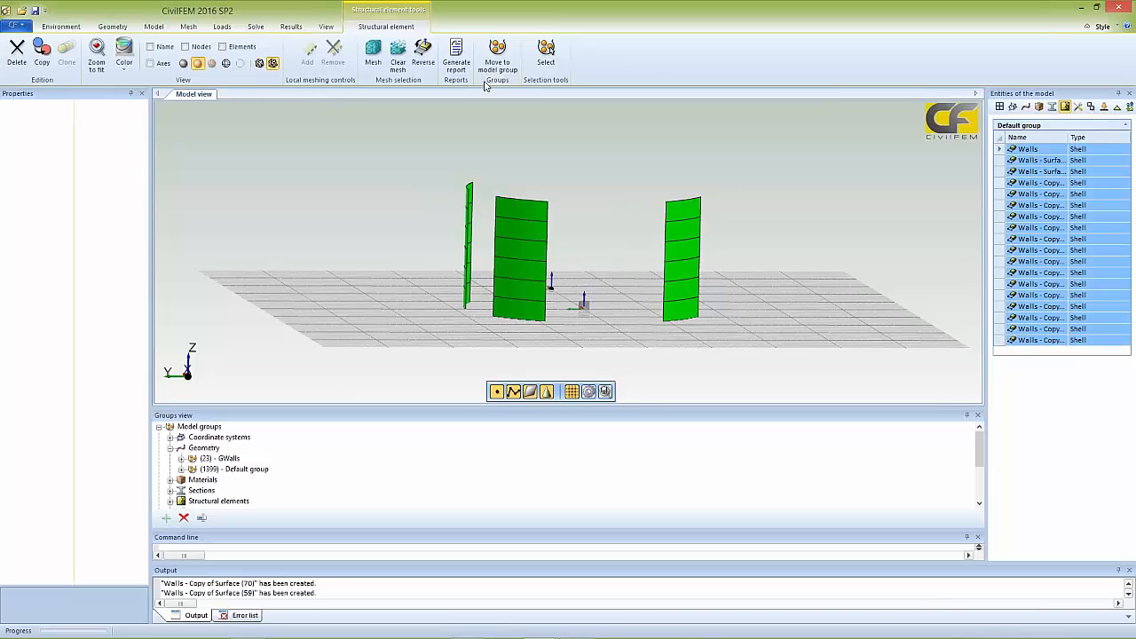
left_click(373, 55)
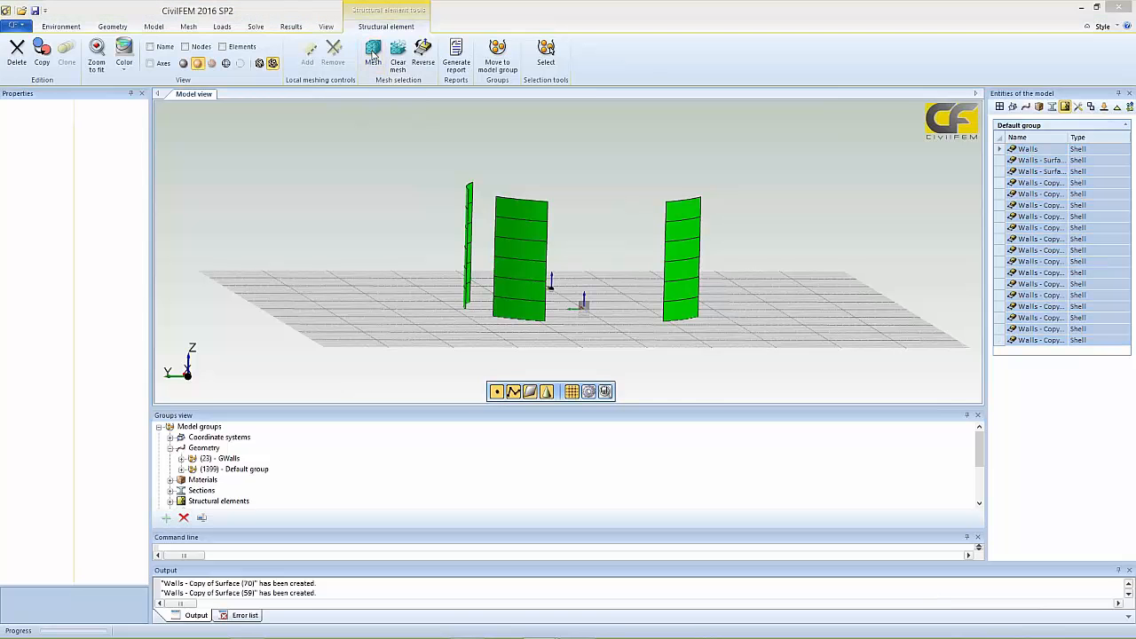
left_click(509, 352)
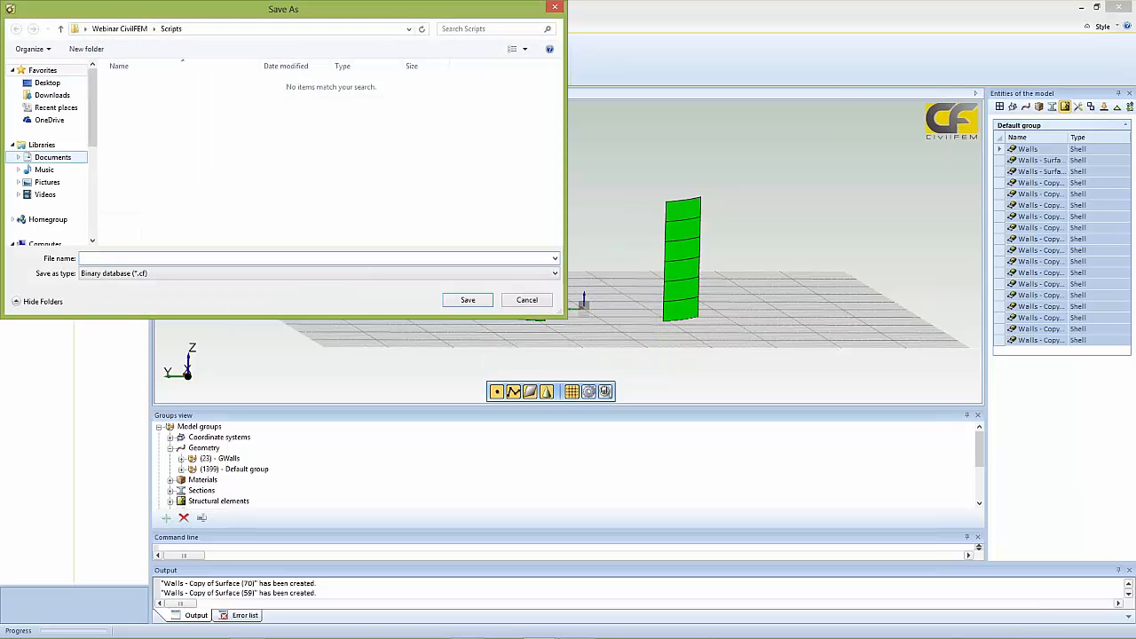
type("ppp")
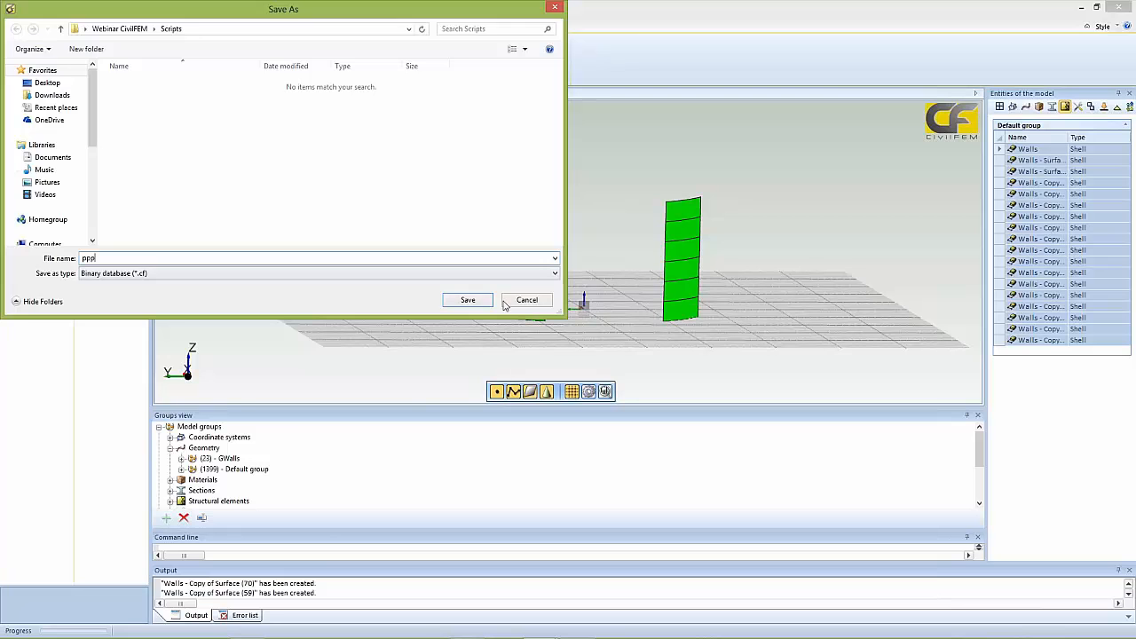
left_click(468, 300)
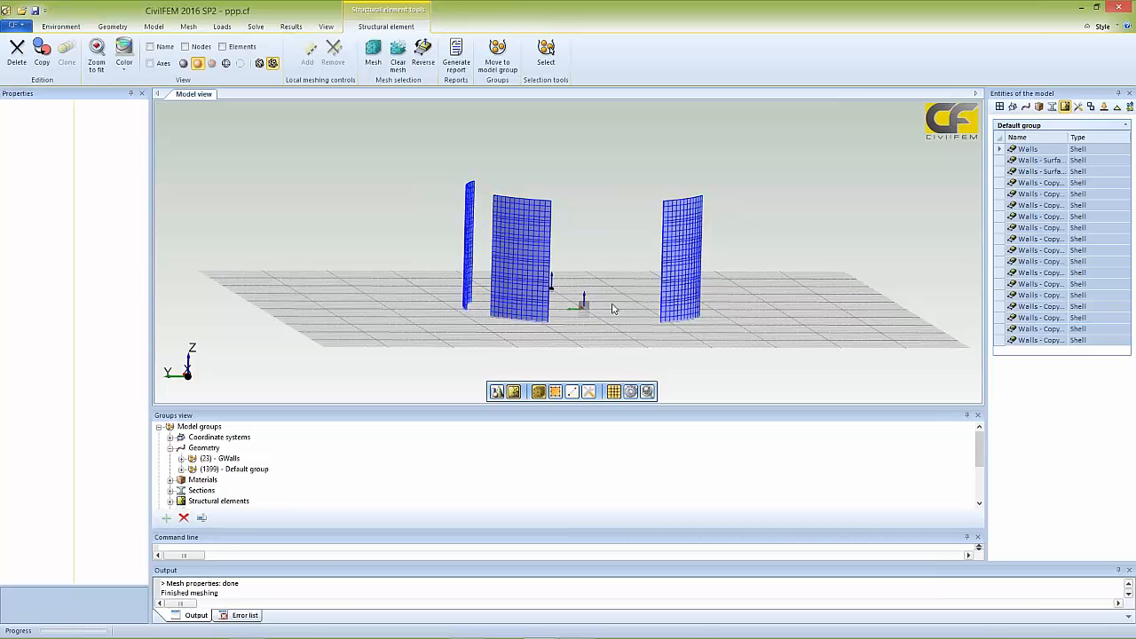
- Examine the mesh on the walls up close and from several angles, and switch to the complete building model EDIFICIO.cf
middle_click_drag(612, 305, 612, 300)
scroll(512, 299, "up", 1)
scroll(512, 300, "up", 3)
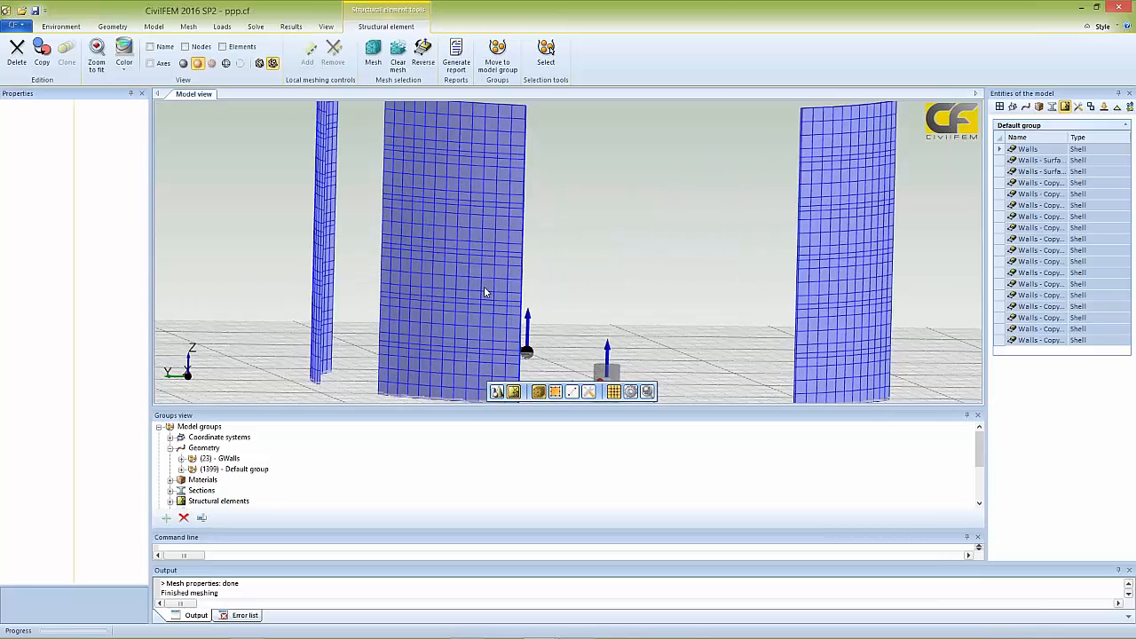
middle_click_drag(497, 262, 480, 278)
scroll(482, 259, "down", 4)
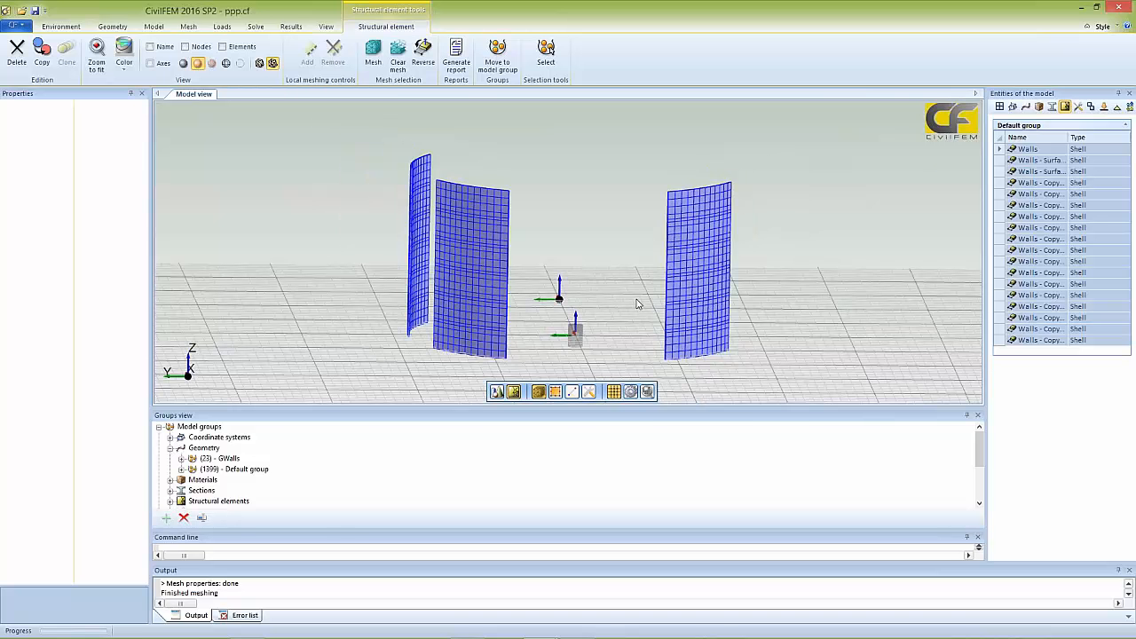
middle_click_drag(583, 258, 586, 251)
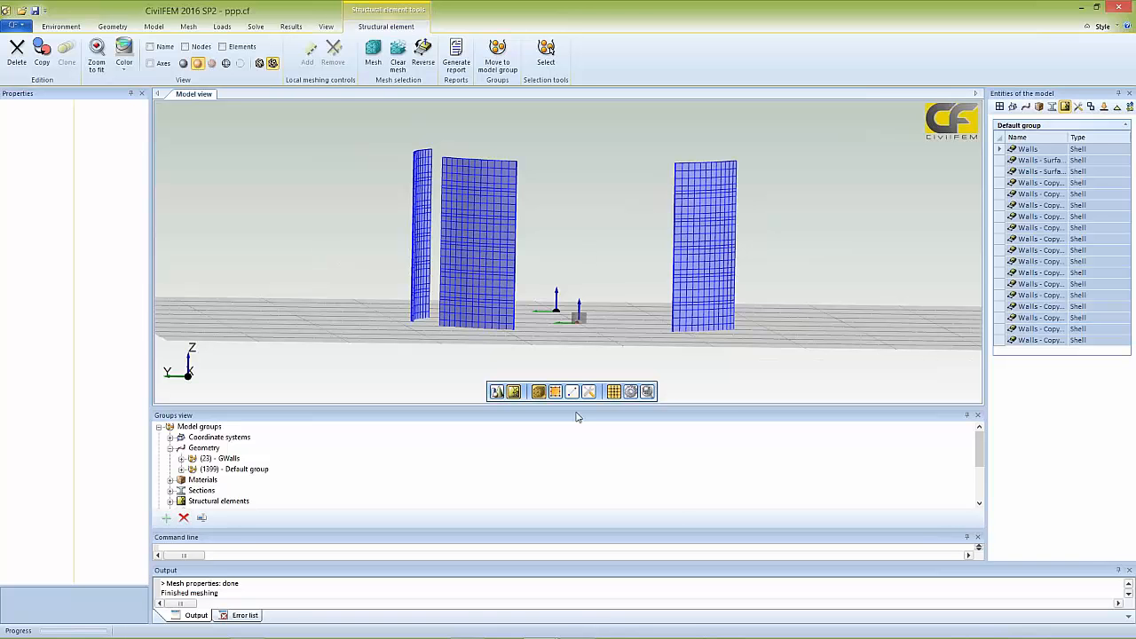
mouse_move(552, 632)
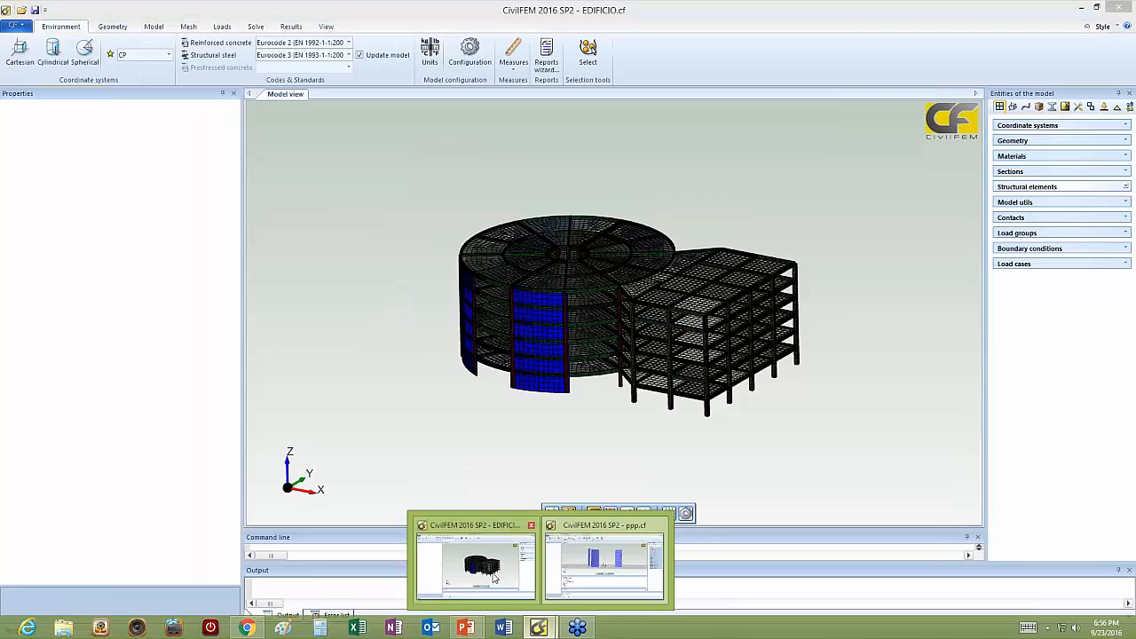
left_click(475, 561)
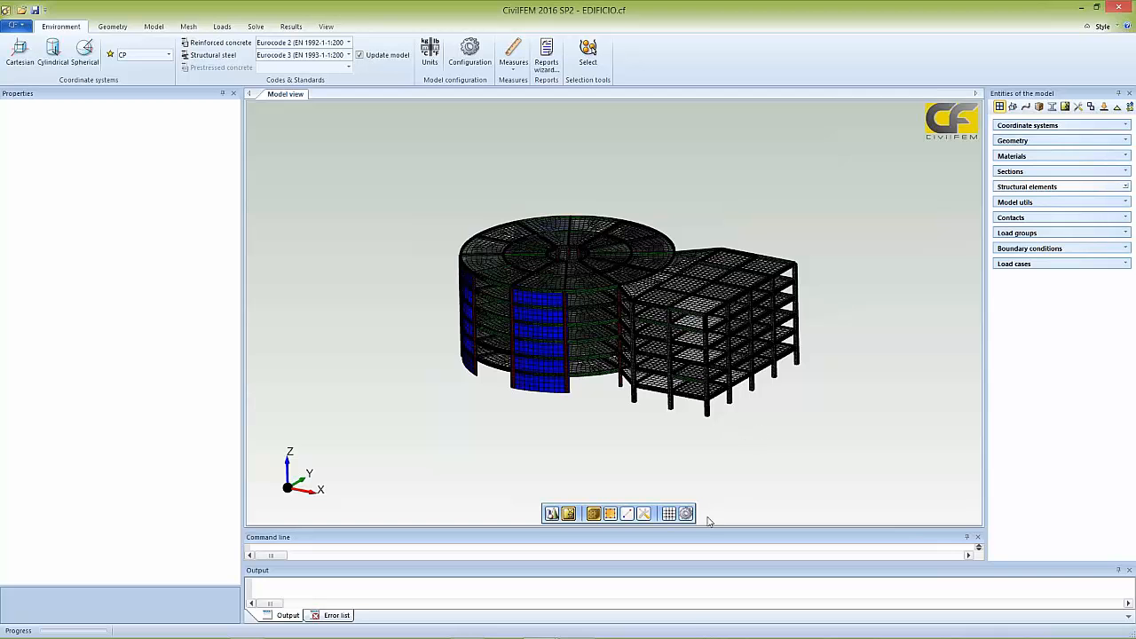
- Switch to Presentacion Master UNED.pptx in PowerPoint, start its slide show and swap the presenter view with the slide show
mouse_move(665, 634)
mouse_move(527, 628)
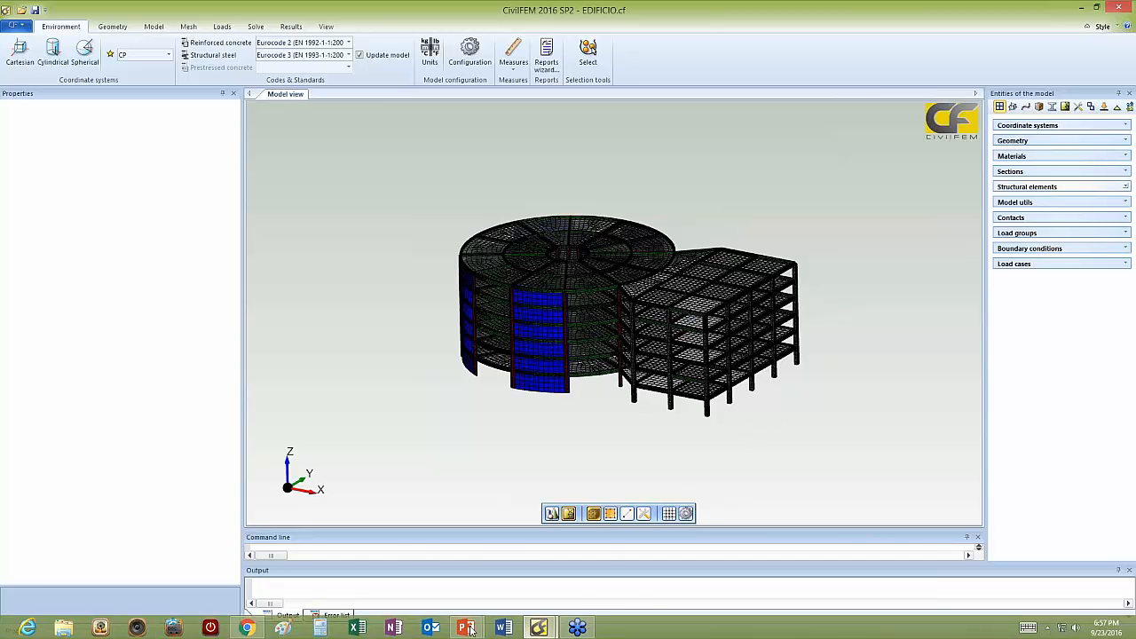
mouse_move(463, 630)
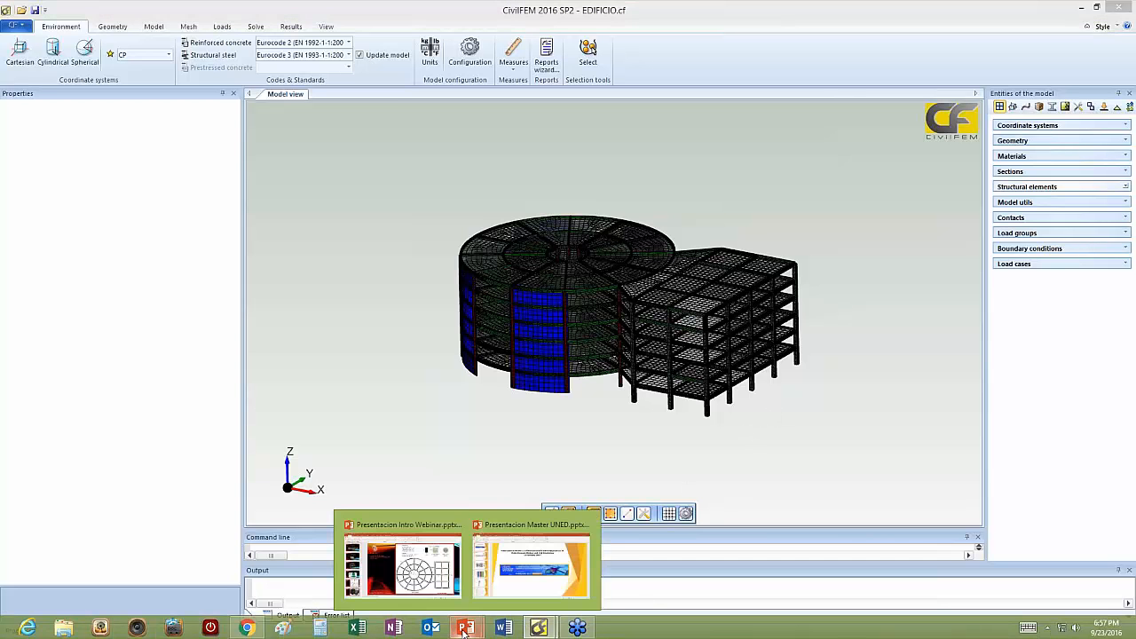
left_click(524, 577)
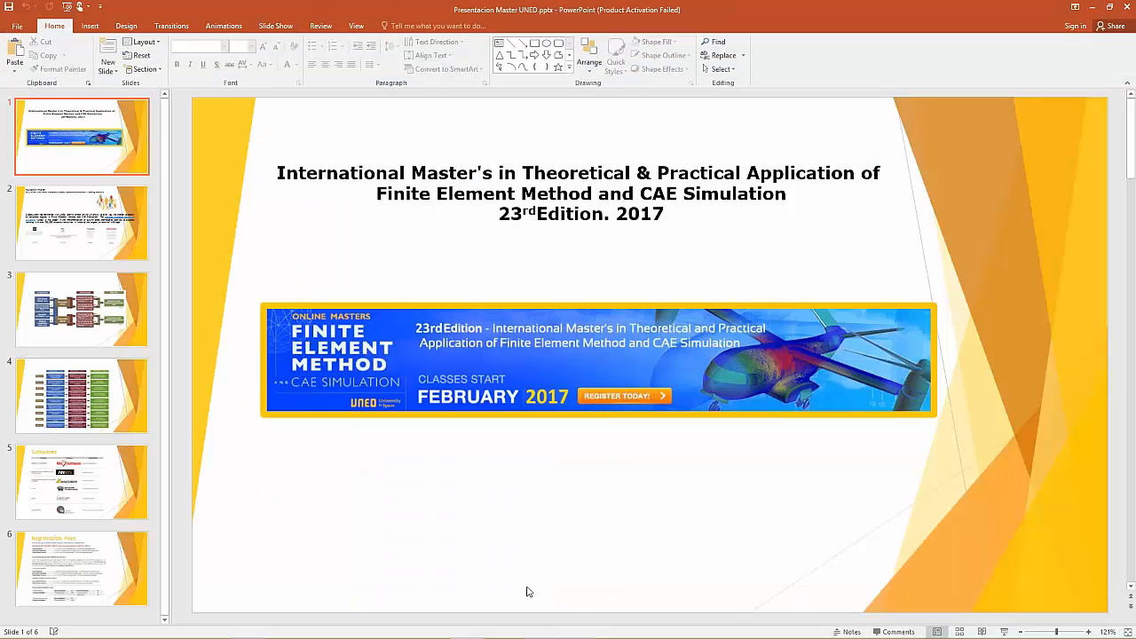
left_click(1004, 632)
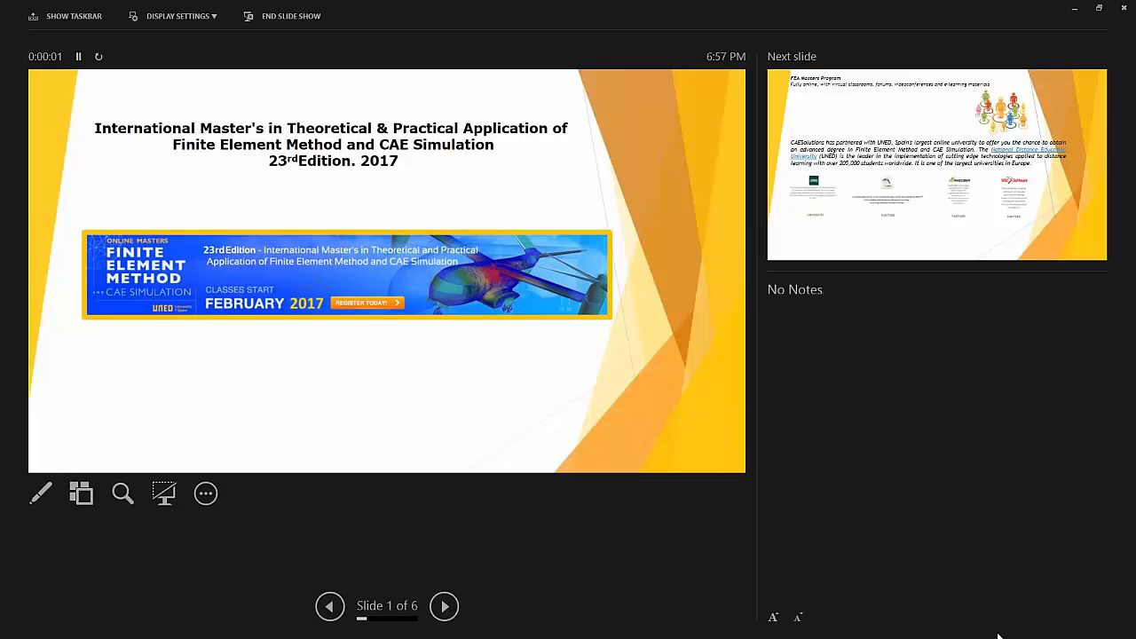
left_click(156, 18)
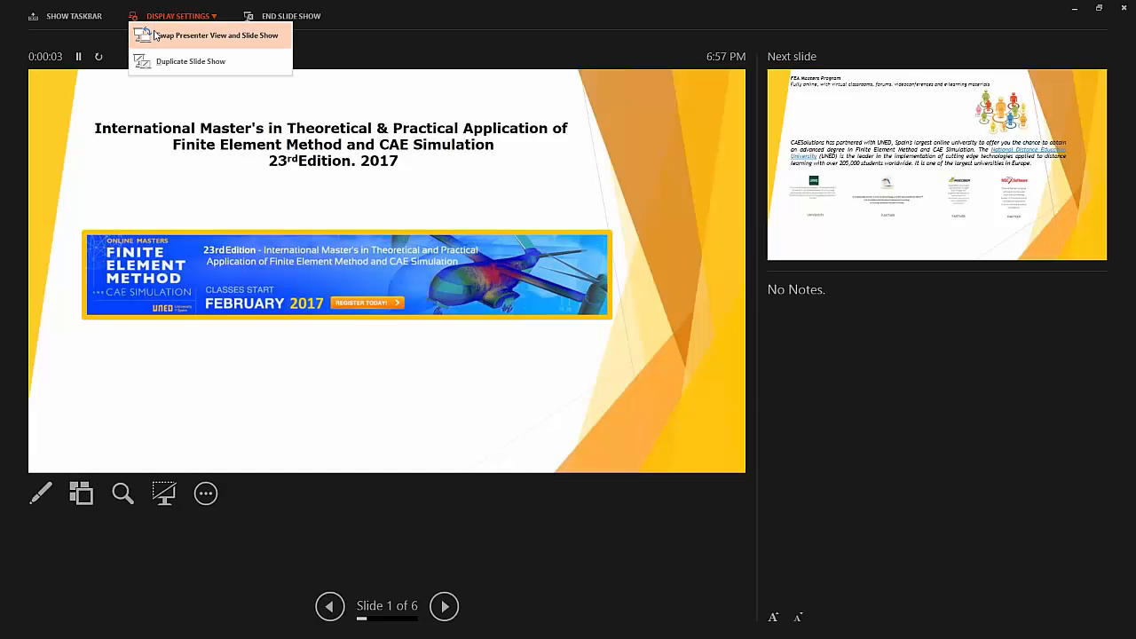
left_click(155, 35)
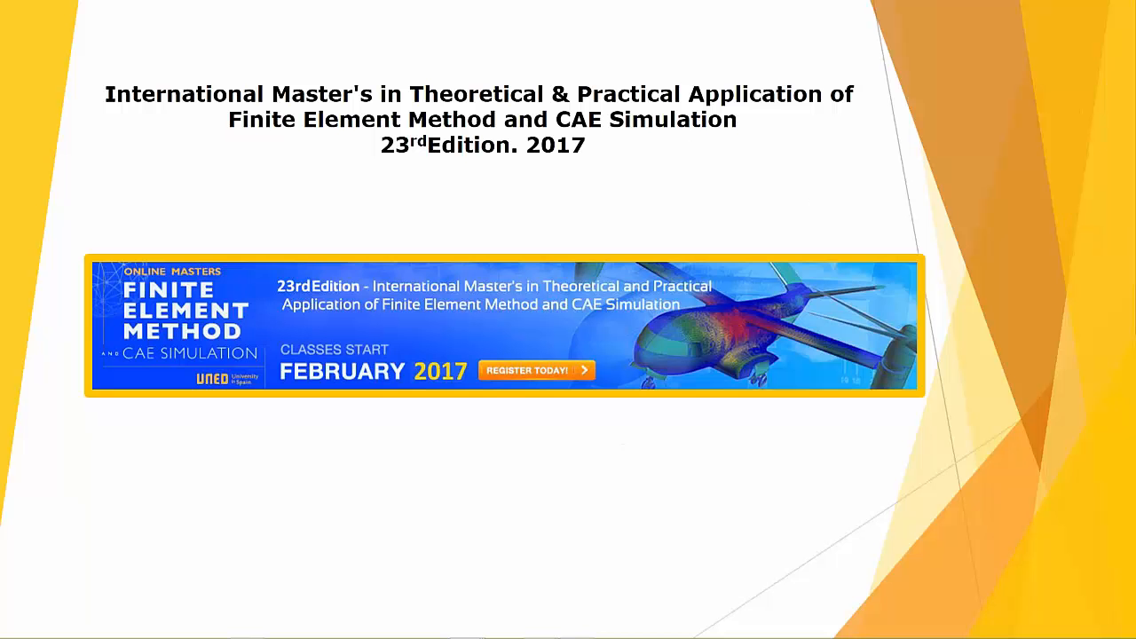